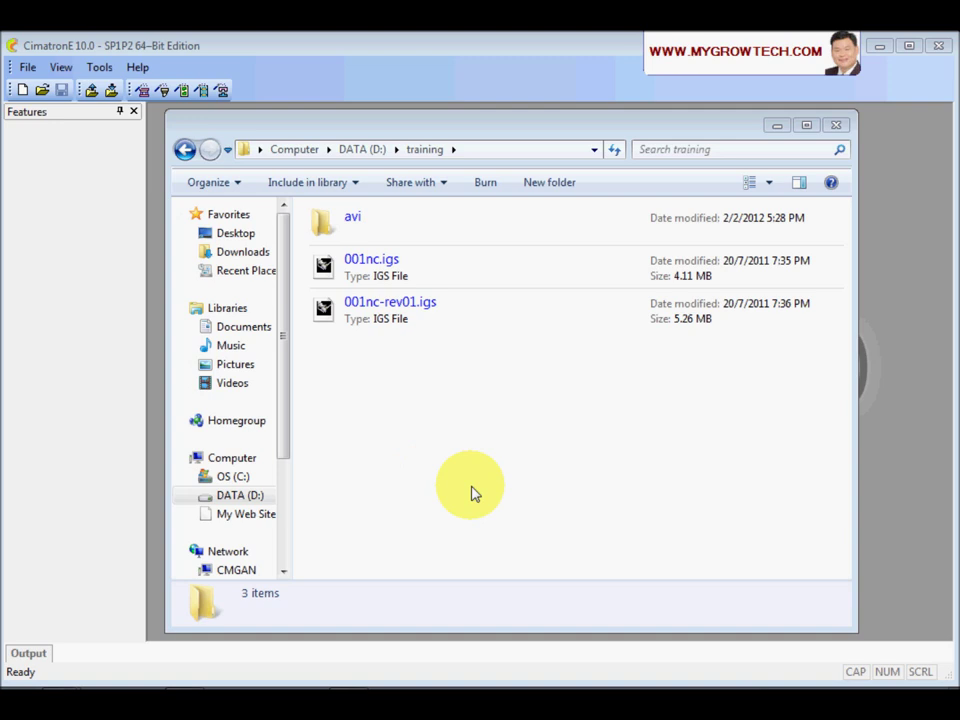
- Set up an import from an external file into a new file, choosing the IGES file 001nc.igs in D:\training
{"action": "left_click", "coordinate": [377, 272]}
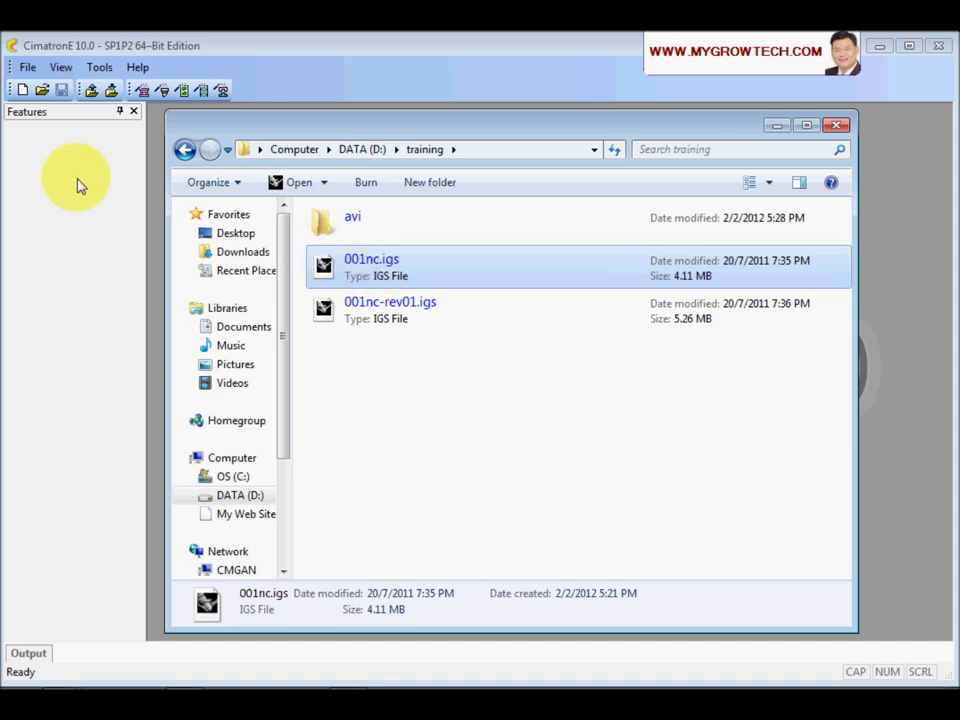
{"action": "key", "text": "alt+F4"}
{"action": "left_click", "coordinate": [29, 68]}
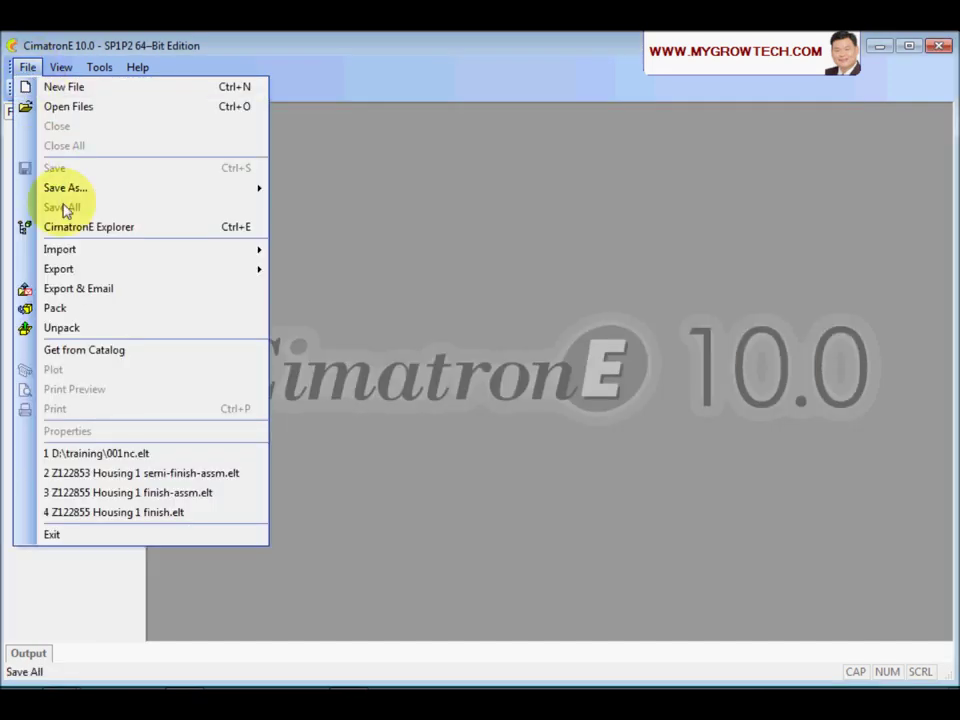
{"action": "mouse_move", "coordinate": [64, 251]}
{"action": "mouse_move", "coordinate": [365, 257]}
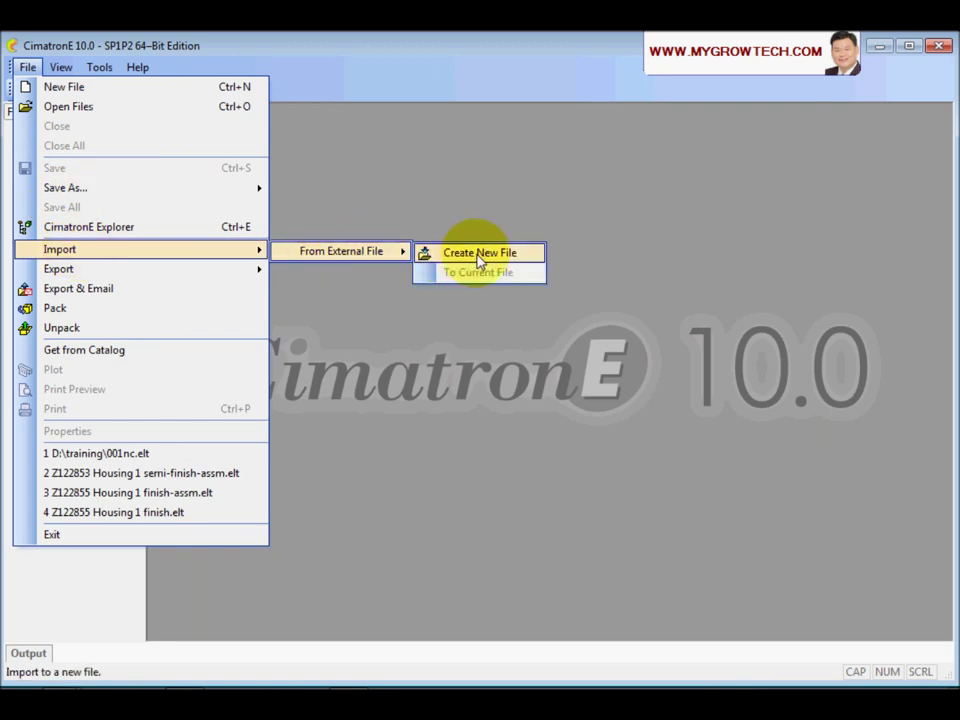
{"action": "left_click", "coordinate": [480, 253]}
{"action": "left_click", "coordinate": [430, 193]}
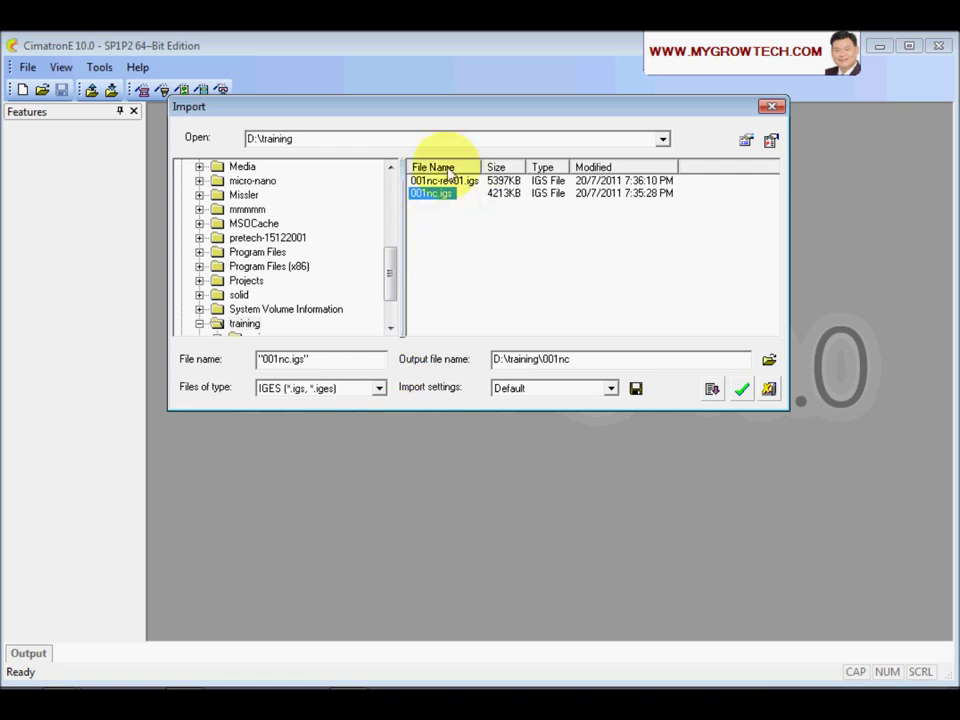
{"action": "left_click", "coordinate": [379, 388]}
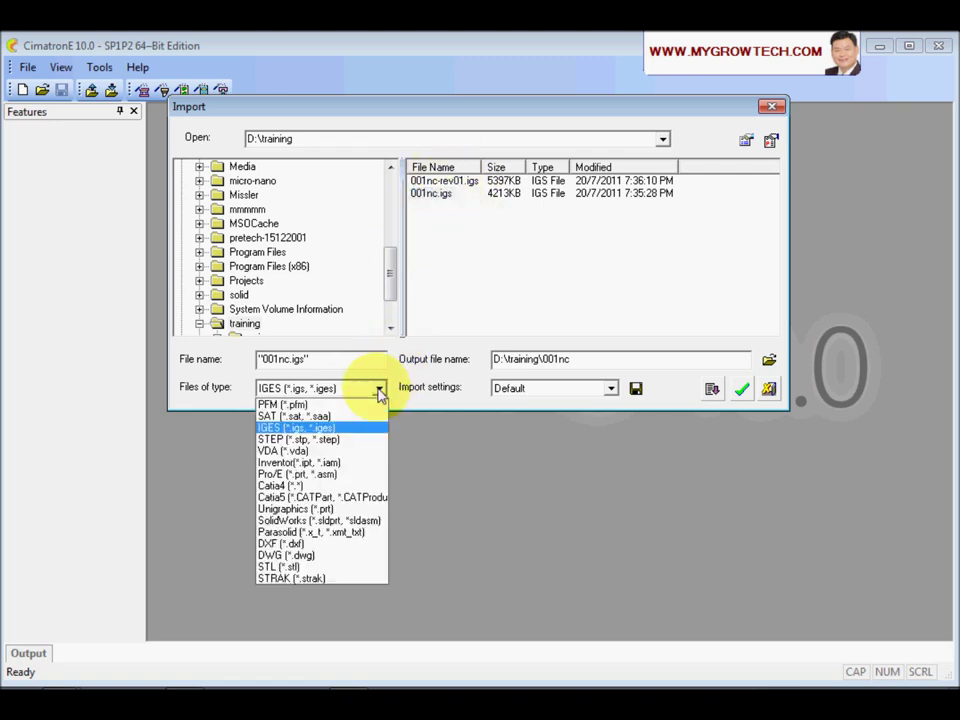
{"action": "left_click", "coordinate": [315, 428]}
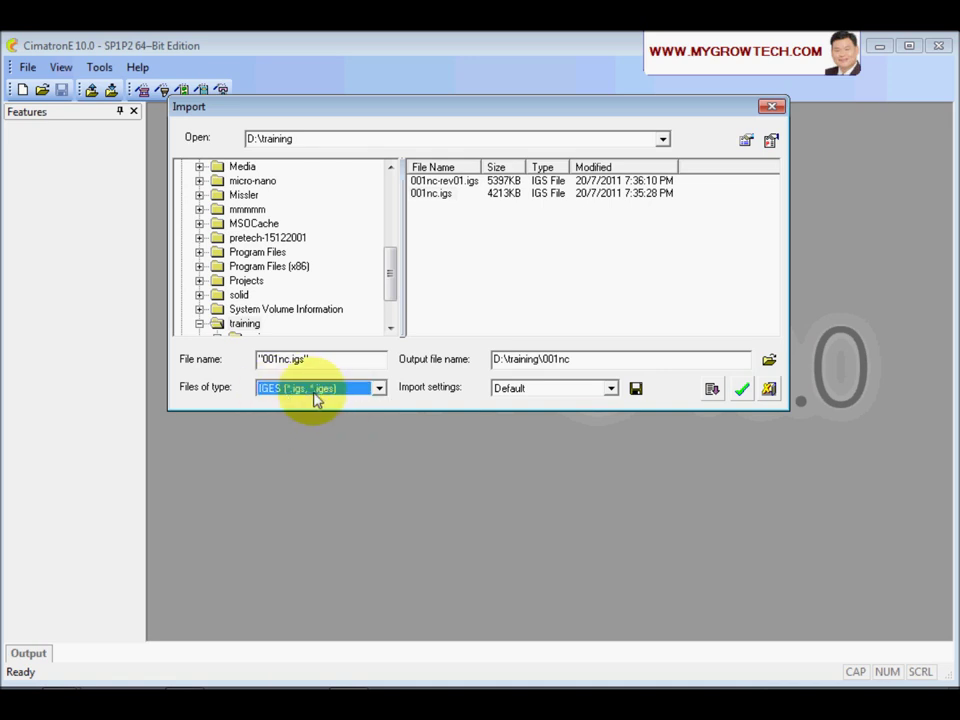
{"action": "left_click", "coordinate": [433, 193]}
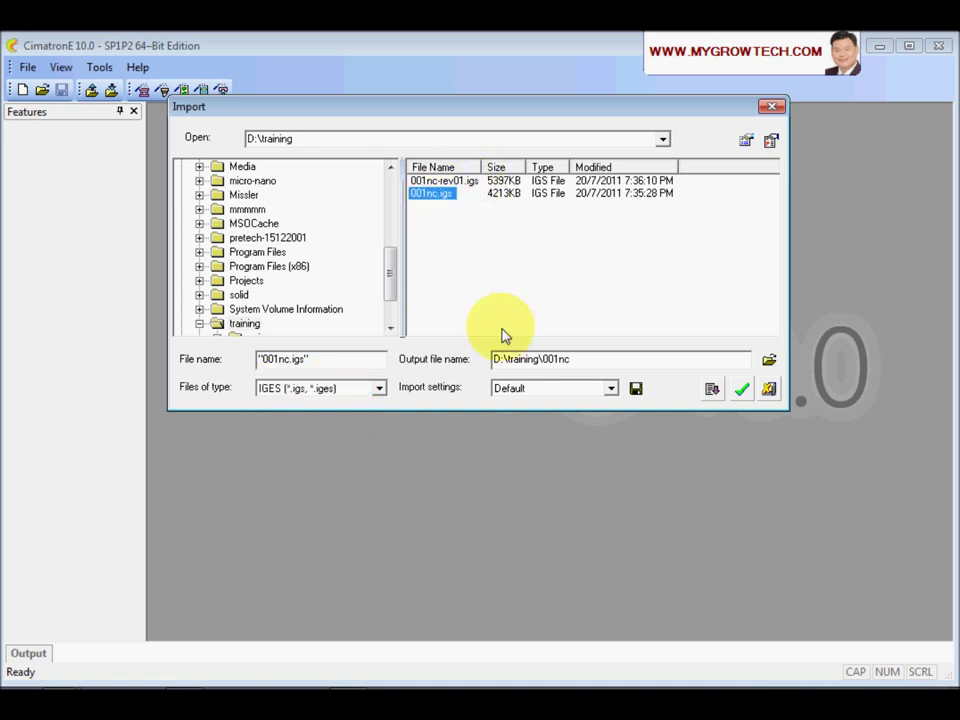
- Review the expanded IGES import options, covering the general filters and utilities and the trimming processing choices
{"action": "left_click", "coordinate": [712, 390]}
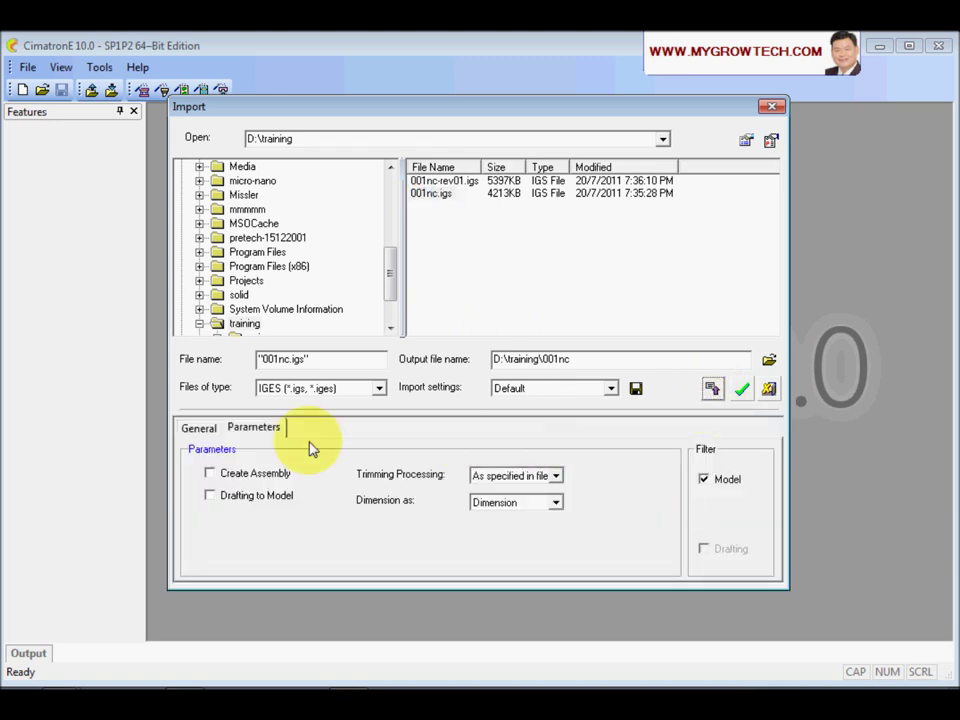
{"action": "left_click", "coordinate": [207, 430]}
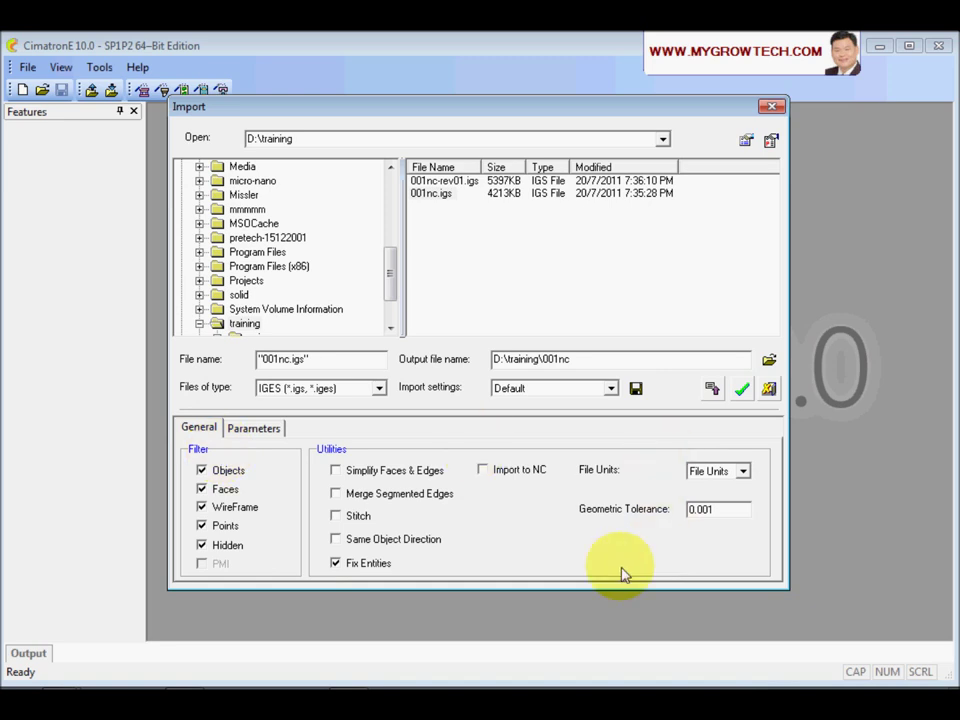
{"action": "left_click", "coordinate": [255, 430]}
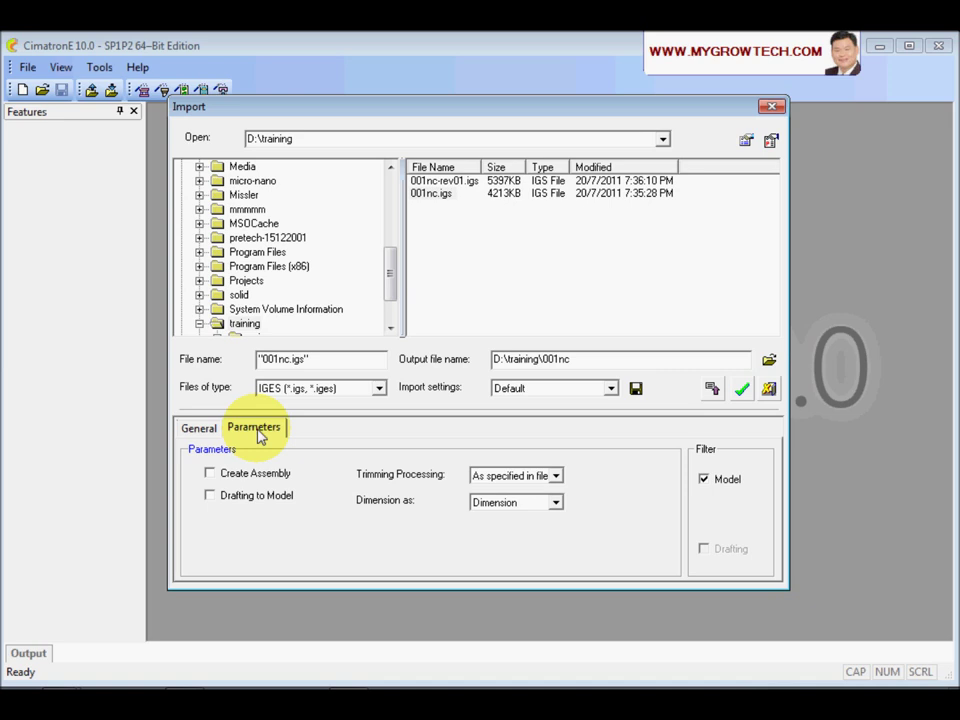
{"action": "left_click", "coordinate": [556, 476]}
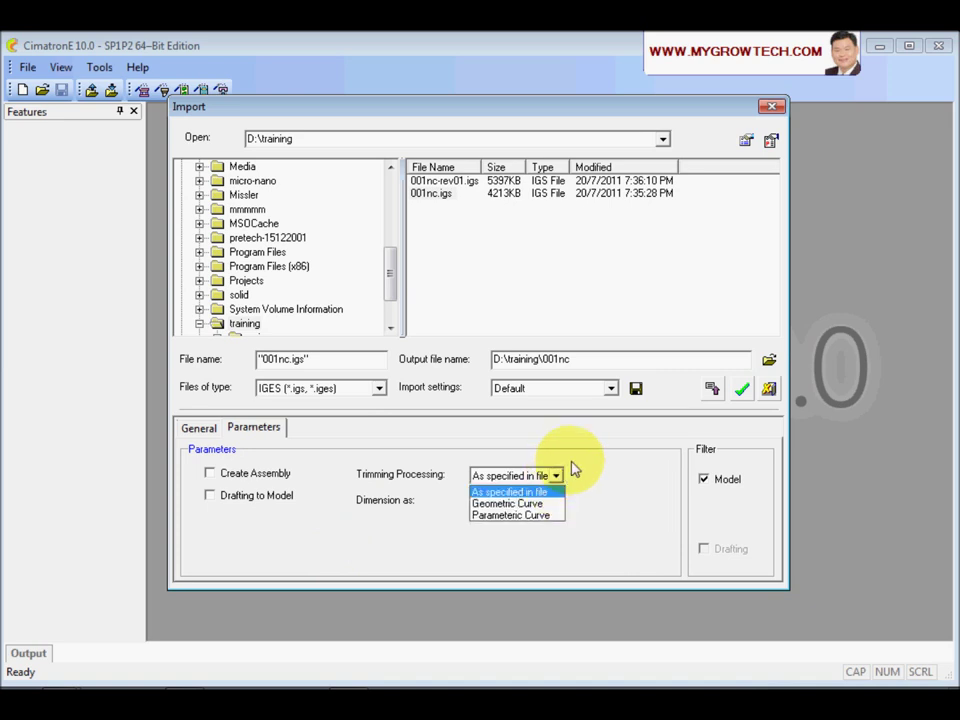
{"action": "left_click", "coordinate": [576, 467]}
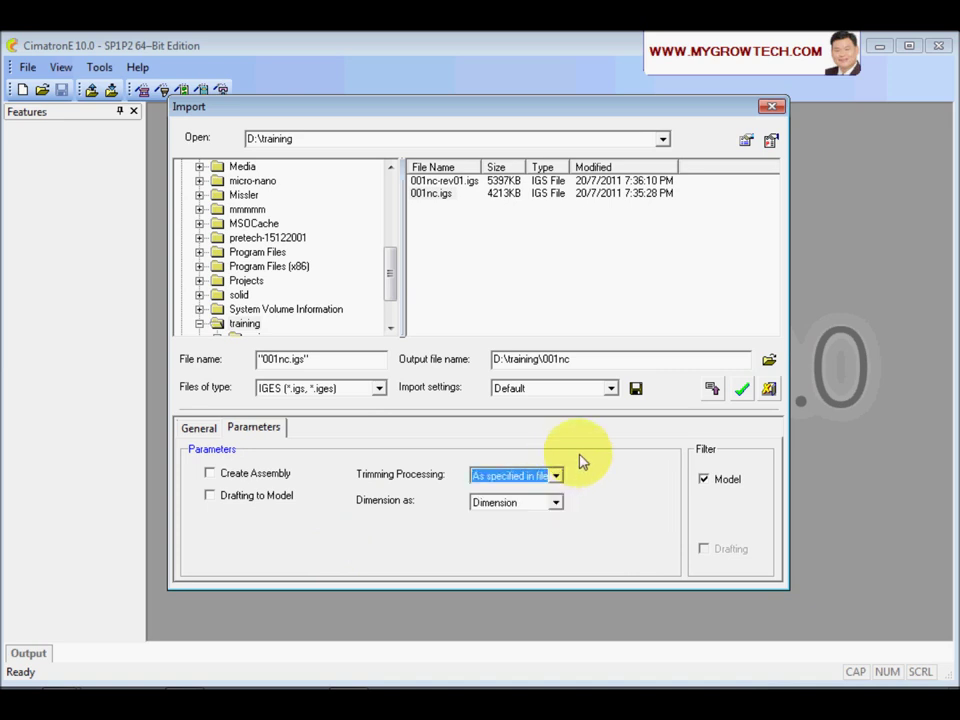
{"action": "left_click", "coordinate": [190, 431]}
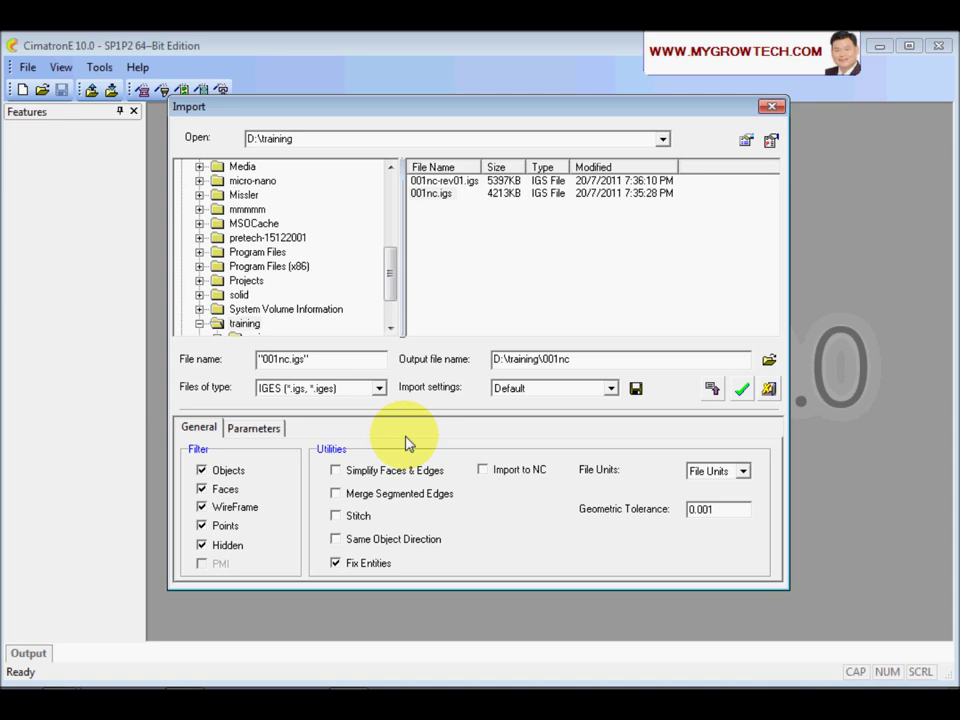
{"action": "left_click", "coordinate": [712, 389]}
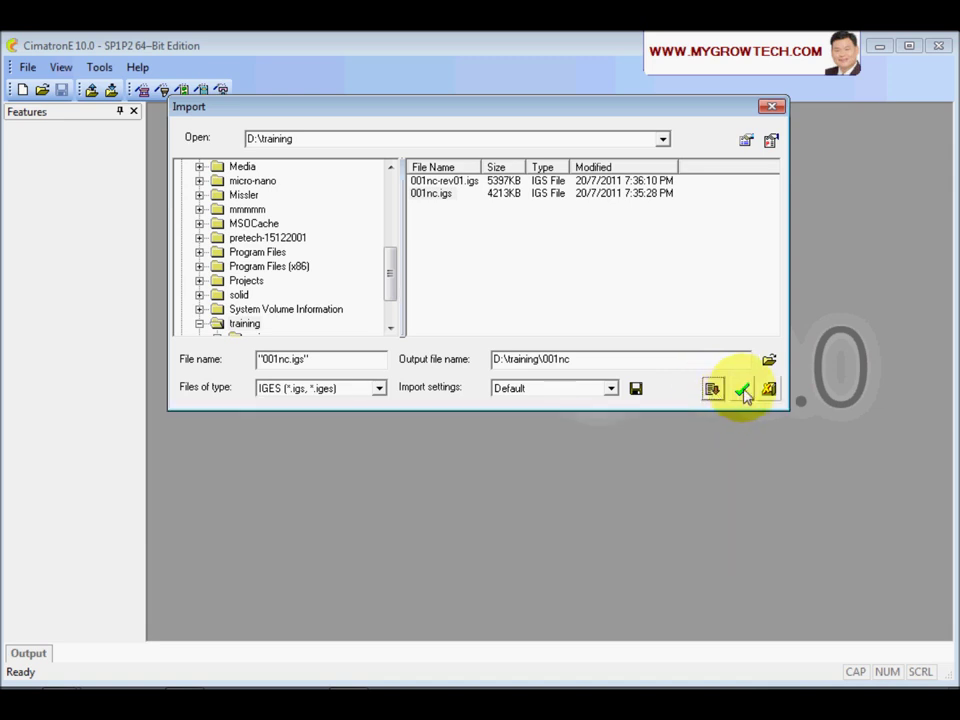
- Import 001nc.igs with the Default import settings, inspect the model in 3D and close the imported part file
{"action": "left_click", "coordinate": [743, 391]}
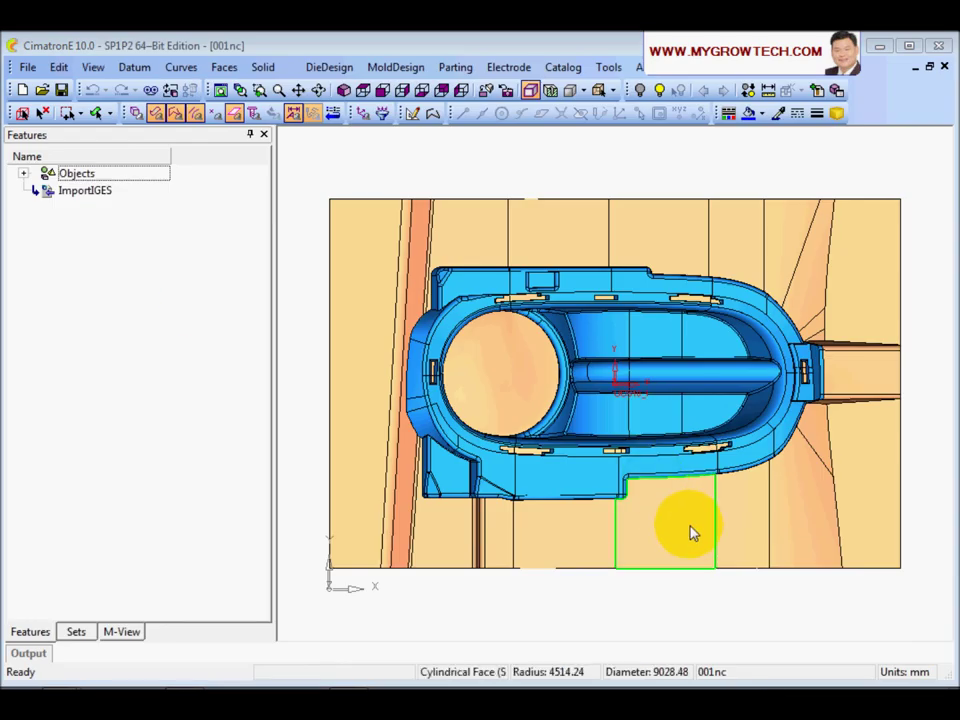
{"action": "middle_click_drag", "start_coordinate": [681, 529], "coordinate": [645, 366]}
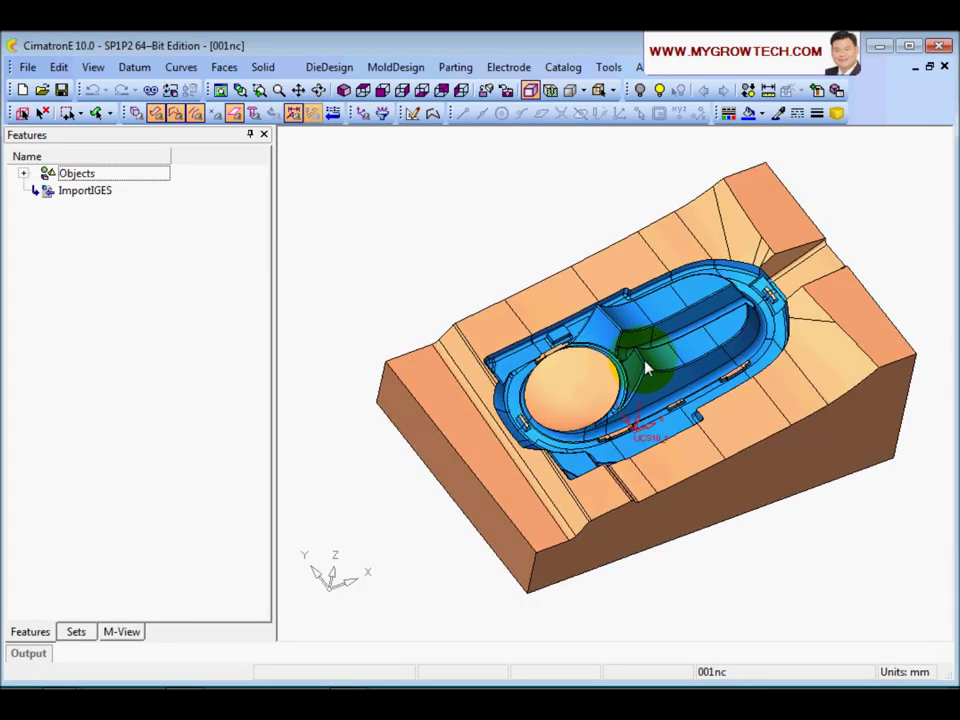
{"action": "middle_click_drag", "start_coordinate": [619, 435], "coordinate": [630, 401]}
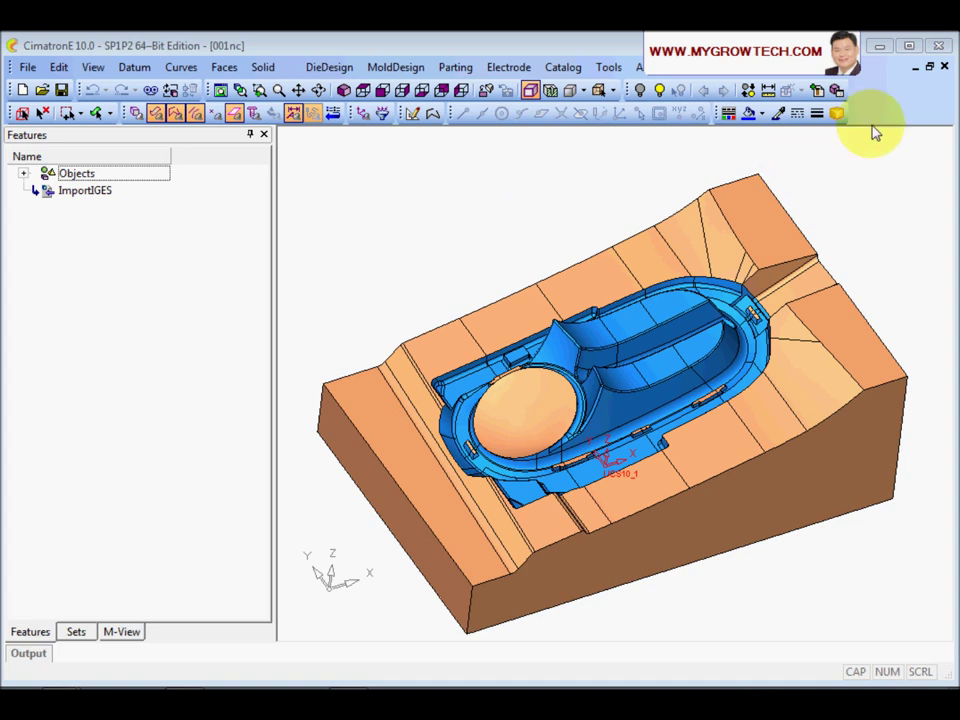
{"action": "left_click", "coordinate": [944, 67]}
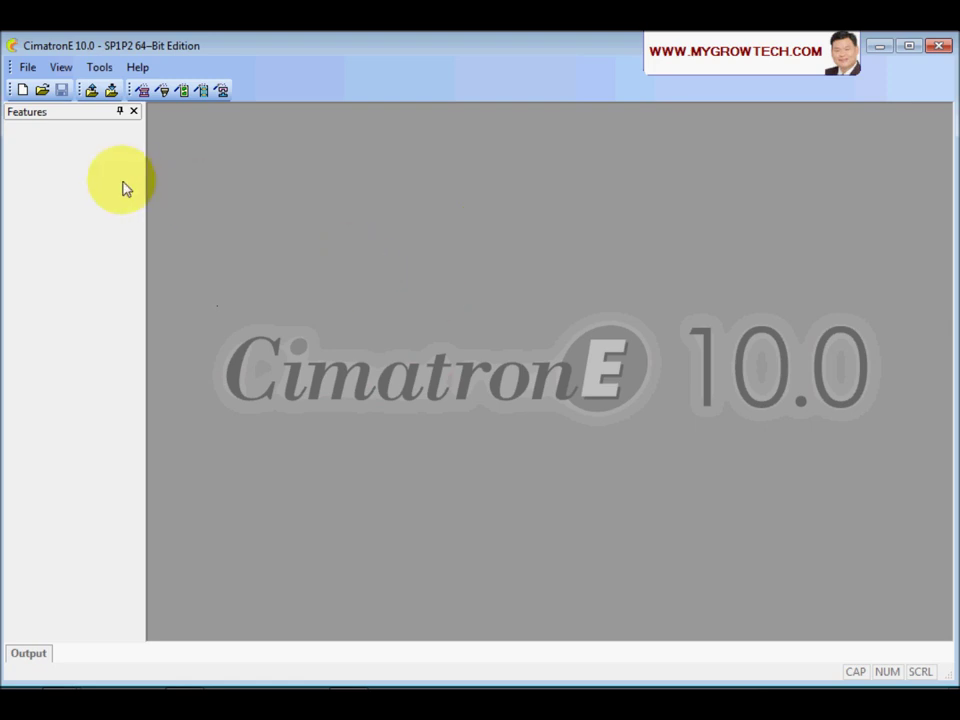
- Create a new NC file with mm units
{"action": "left_click", "coordinate": [22, 91]}
{"action": "left_click_drag", "start_coordinate": [264, 204], "coordinate": [349, 176]}
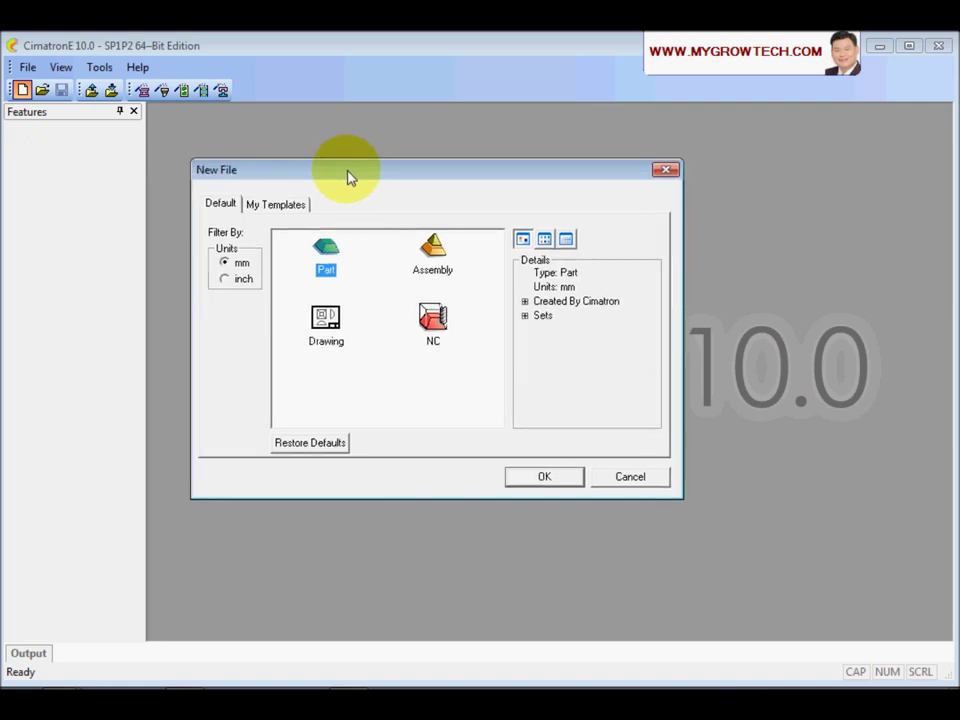
{"action": "left_click", "coordinate": [431, 322]}
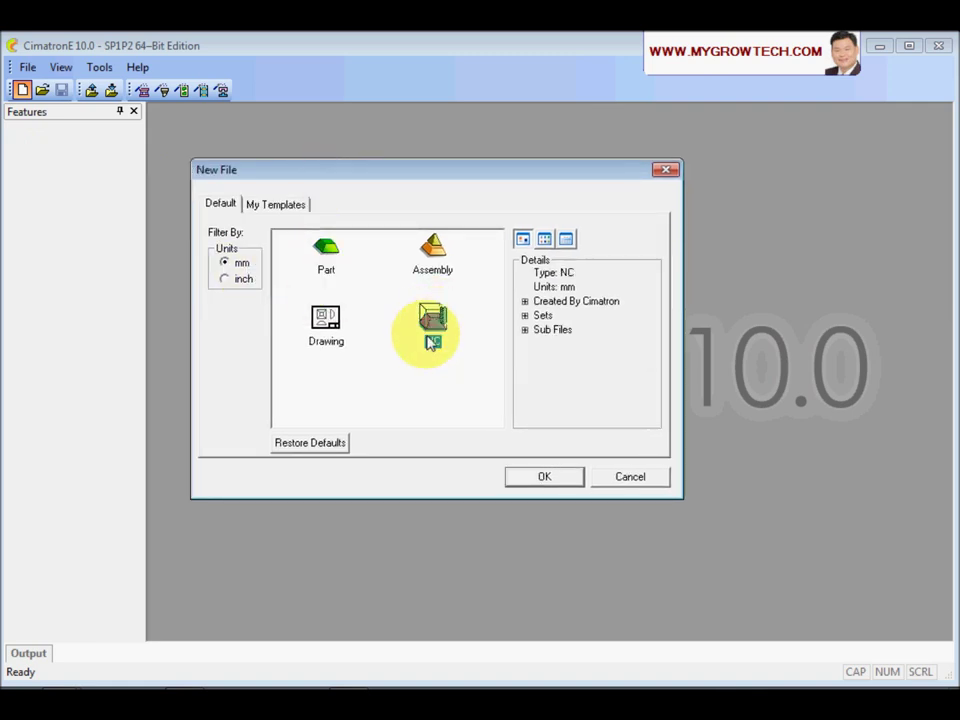
{"action": "left_click", "coordinate": [543, 477]}
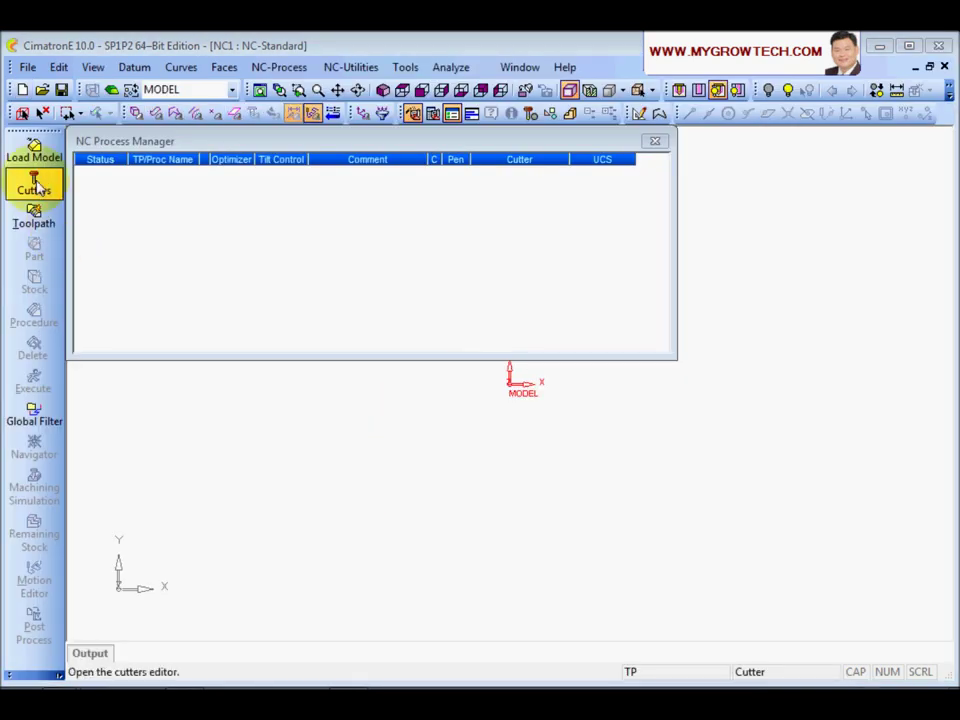
- Load the part file 001nc.elt from D:\training as the model for the NC file
{"action": "left_click", "coordinate": [34, 152]}
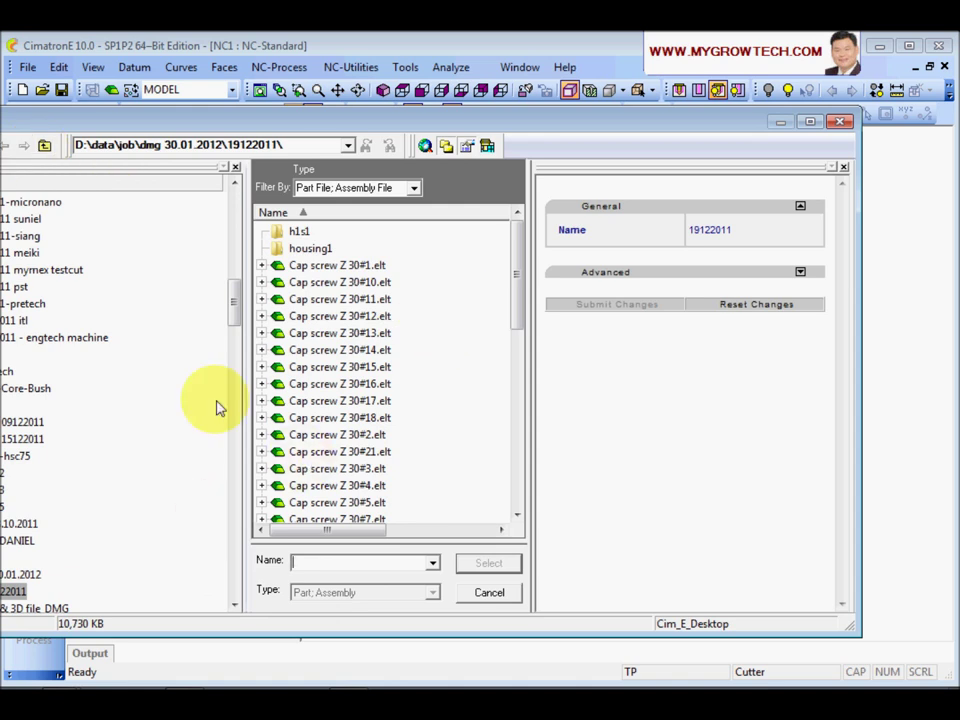
{"action": "left_click_drag", "start_coordinate": [238, 316], "coordinate": [221, 566]}
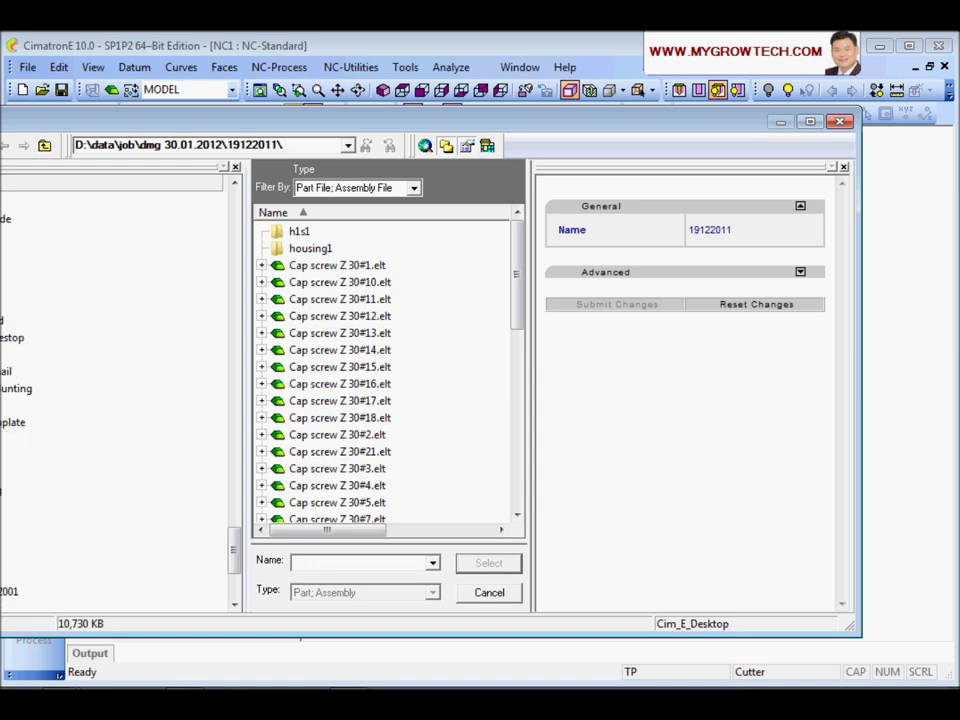
{"action": "left_click_drag", "start_coordinate": [231, 563], "coordinate": [231, 208]}
{"action": "left_click", "coordinate": [3, 405]}
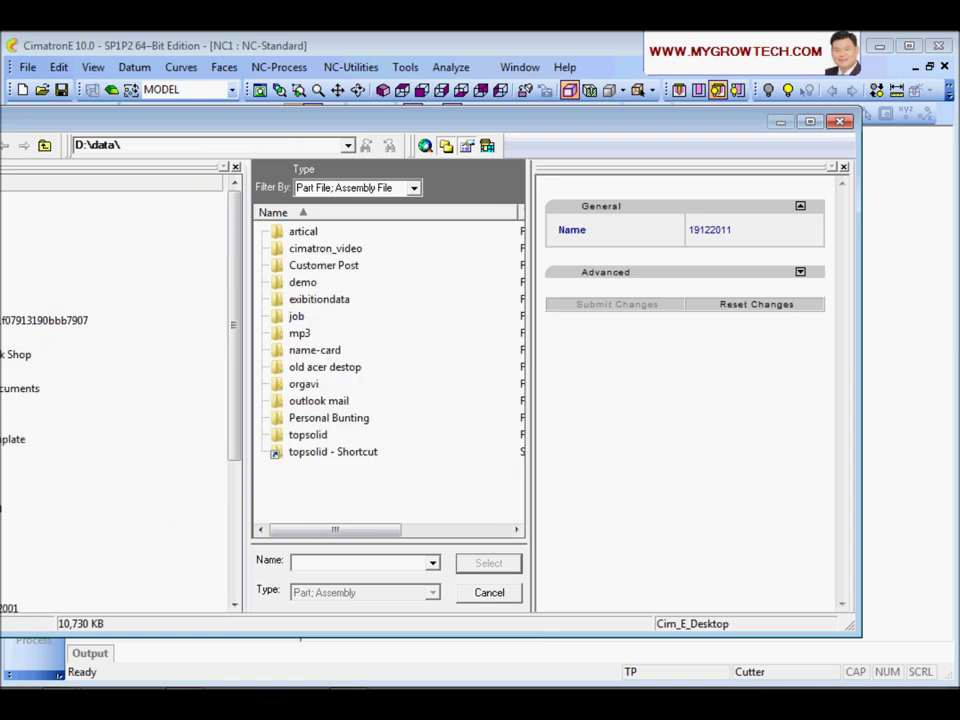
{"action": "left_click", "coordinate": [3, 405]}
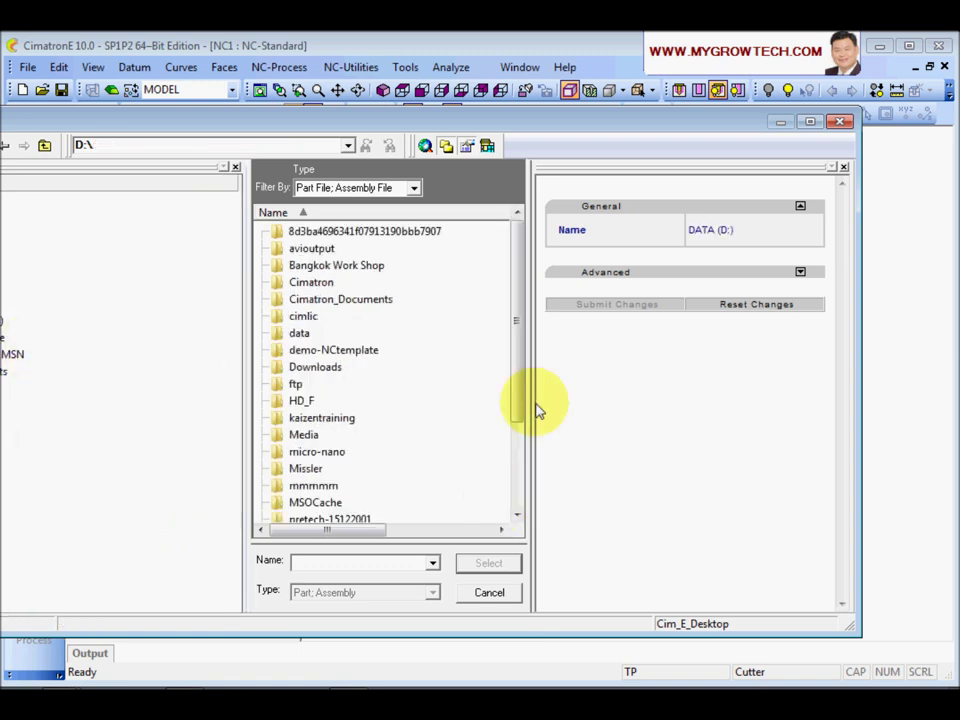
{"action": "left_click_drag", "start_coordinate": [519, 407], "coordinate": [511, 558]}
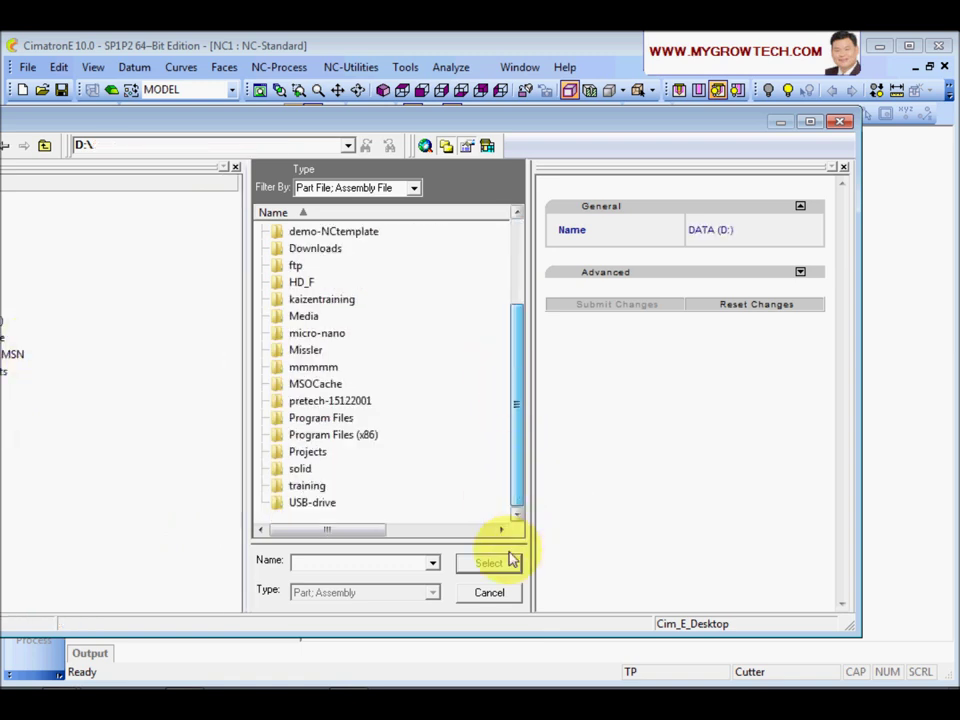
{"action": "double_click", "coordinate": [307, 485]}
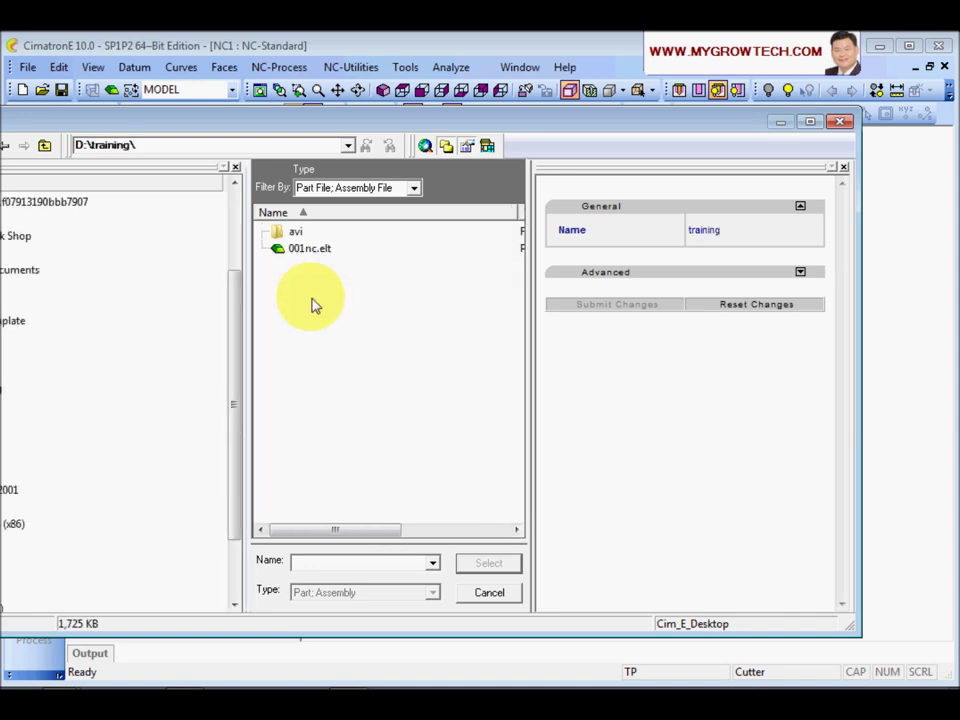
{"action": "left_click", "coordinate": [309, 252]}
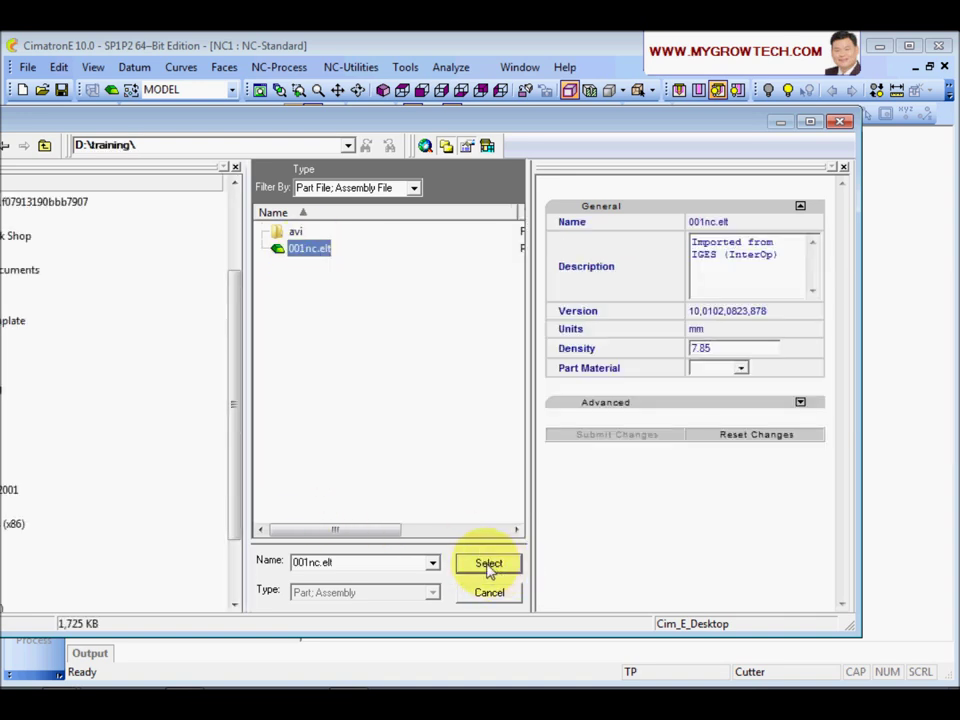
{"action": "left_click", "coordinate": [488, 565]}
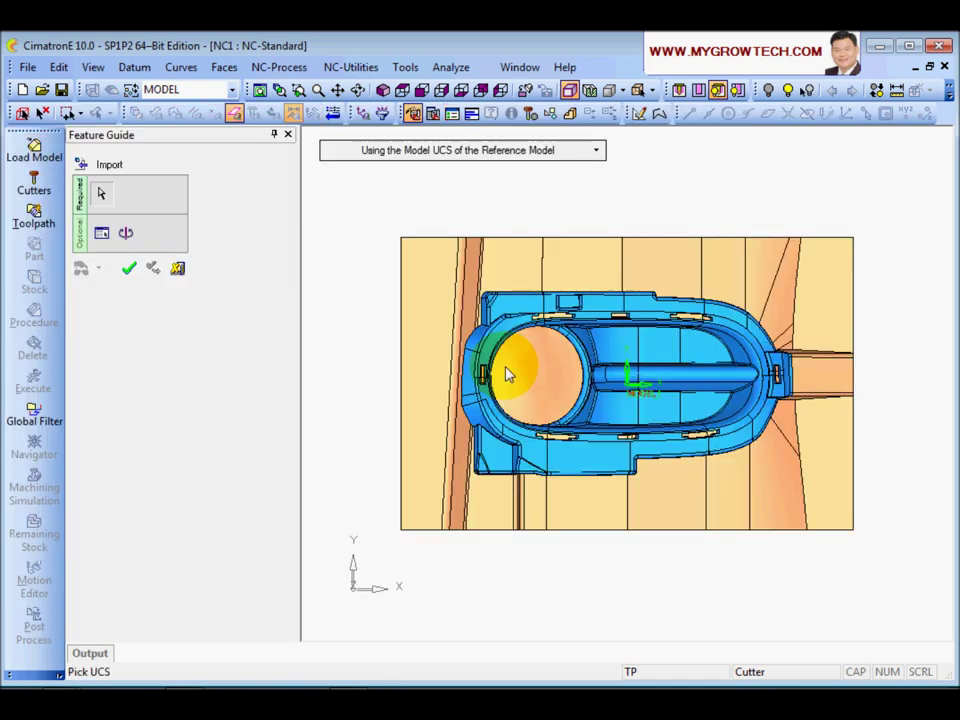
- Place the loaded model using the Model UCS of the Reference Model
{"action": "middle_click_drag", "start_coordinate": [508, 375], "coordinate": [562, 320]}
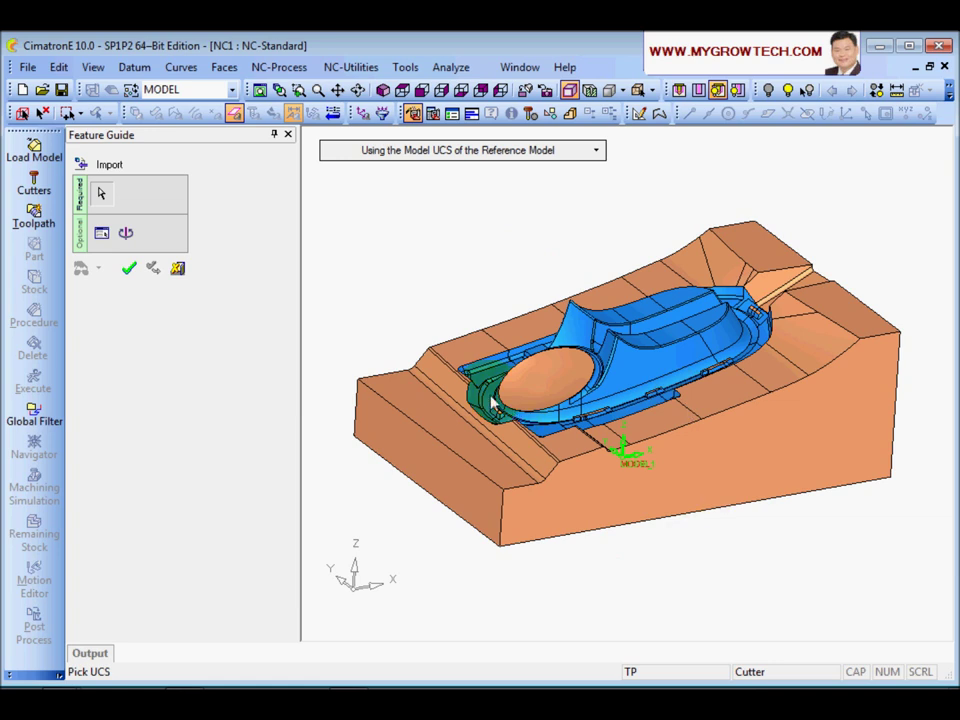
{"action": "left_click", "coordinate": [597, 152]}
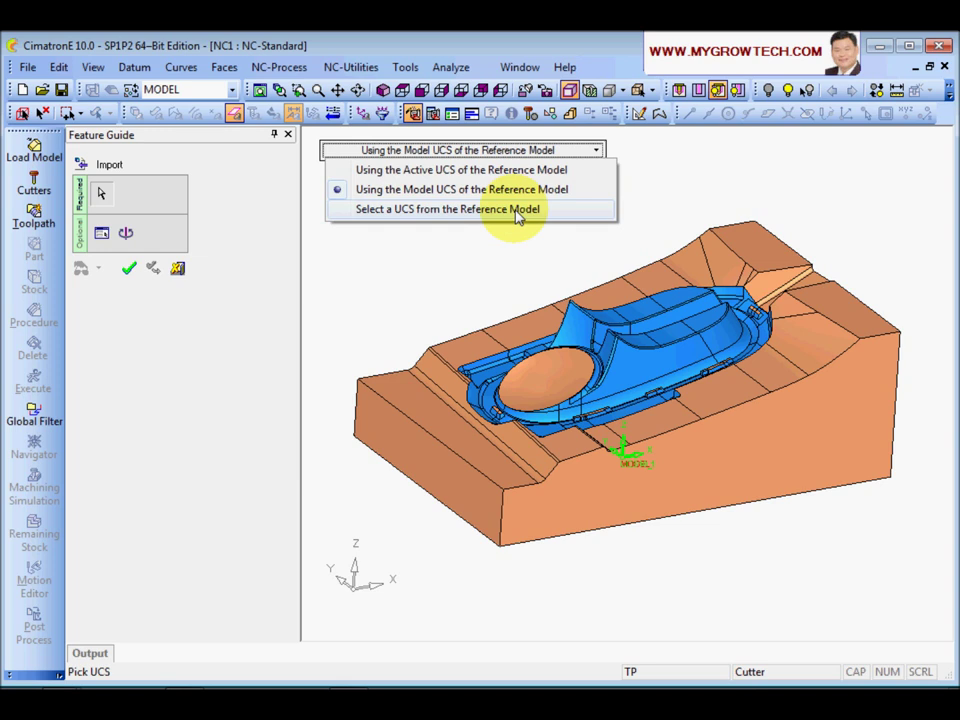
{"action": "left_click", "coordinate": [435, 285]}
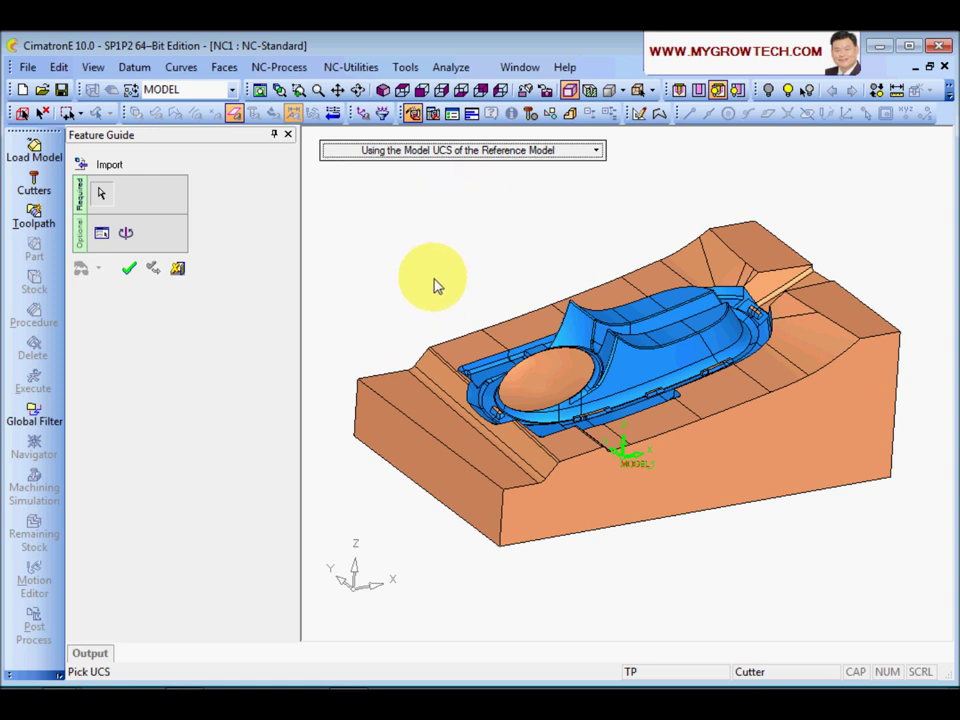
{"action": "left_click", "coordinate": [129, 272]}
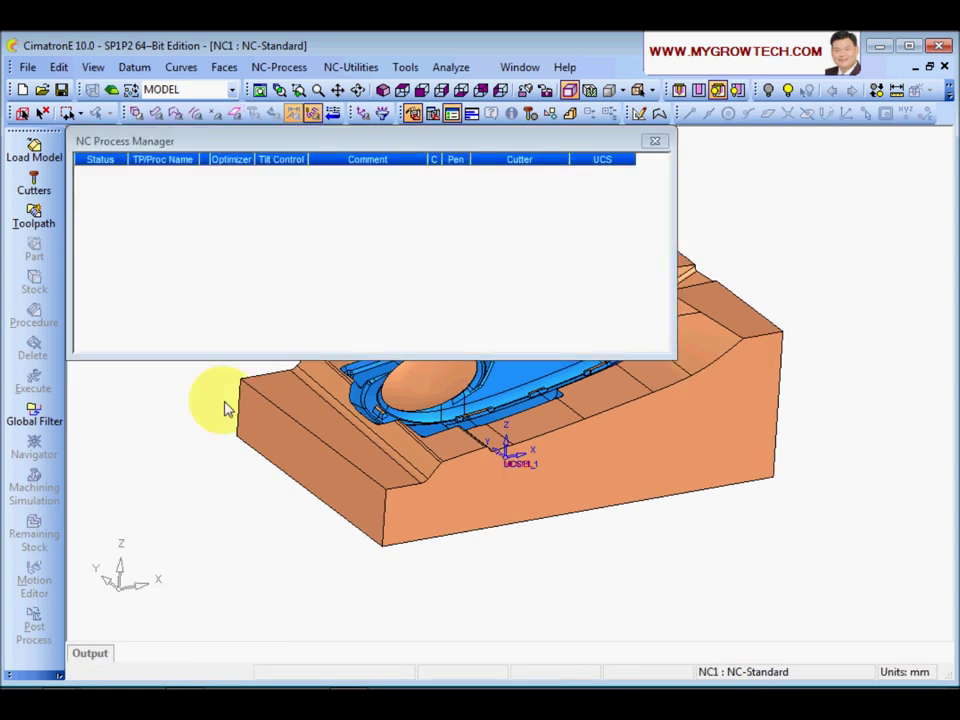
- Save the NC file as 001ncdoc in the D:\training folder
{"action": "middle_click_drag", "start_coordinate": [557, 515], "coordinate": [699, 561]}
{"action": "scroll", "coordinate": [738, 515], "scroll_direction": "up", "scroll_amount": 2}
{"action": "middle_click_drag", "start_coordinate": [738, 515], "coordinate": [696, 441]}
{"action": "middle_click_drag", "start_coordinate": [745, 345], "coordinate": [587, 432]}
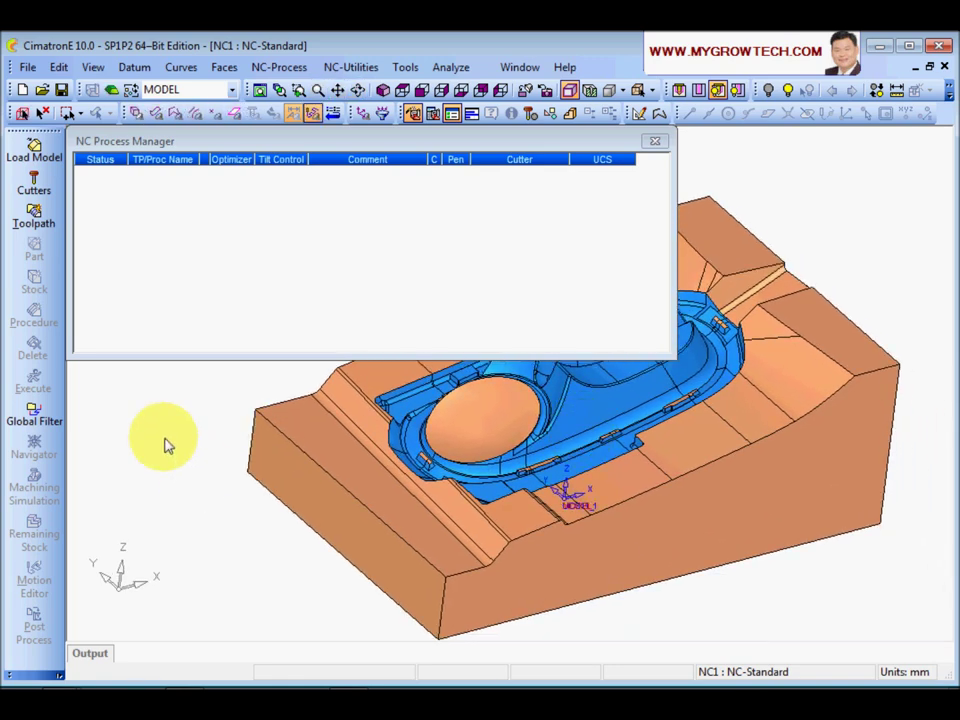
{"action": "left_click", "coordinate": [61, 90]}
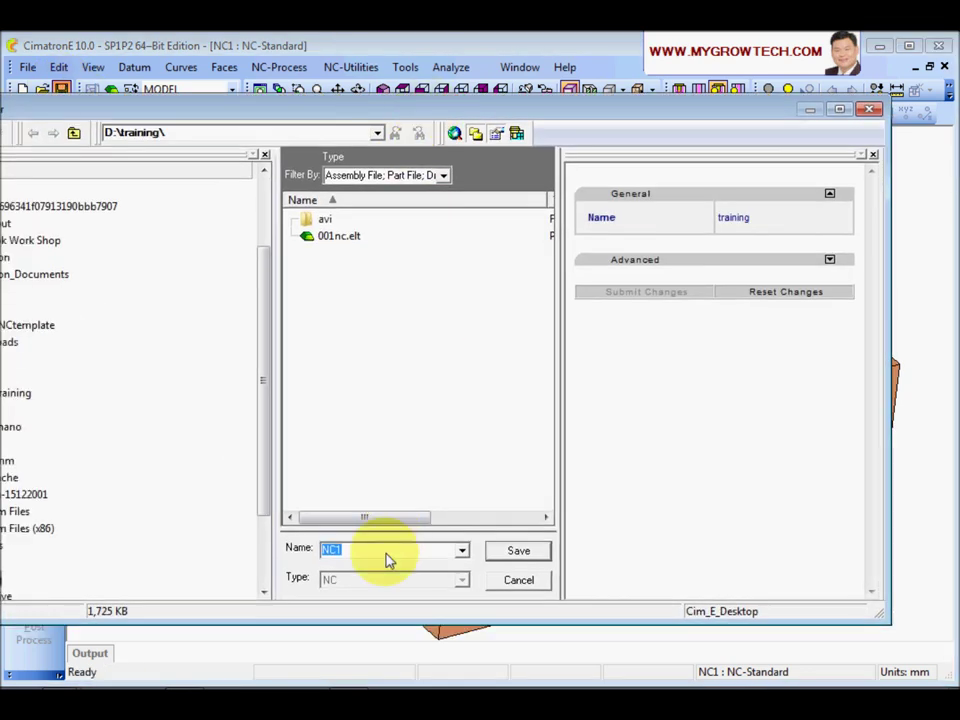
{"action": "type", "text": "00"}
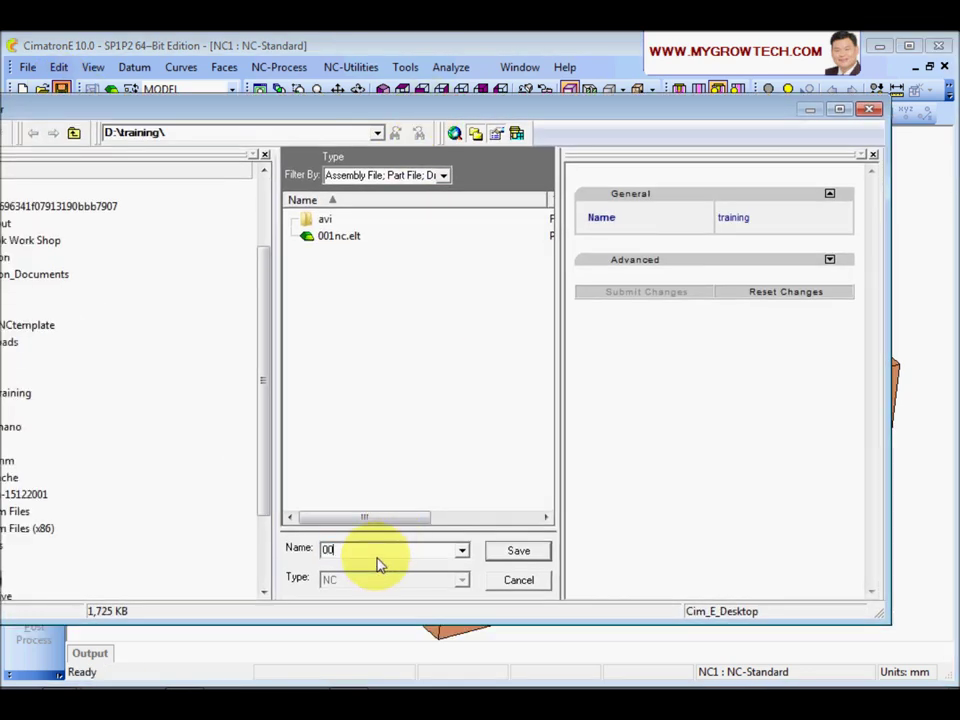
{"action": "type", "text": "1ncdoc"}
{"action": "left_click_drag", "start_coordinate": [400, 110], "coordinate": [111, 96]}
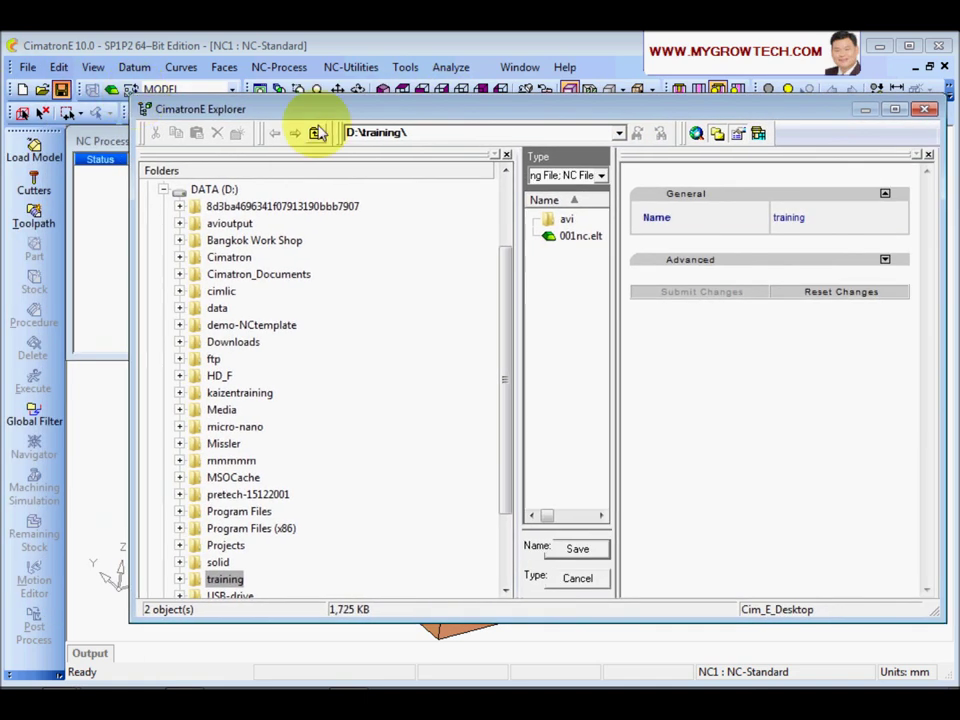
{"action": "left_click_drag", "start_coordinate": [514, 284], "coordinate": [362, 276]}
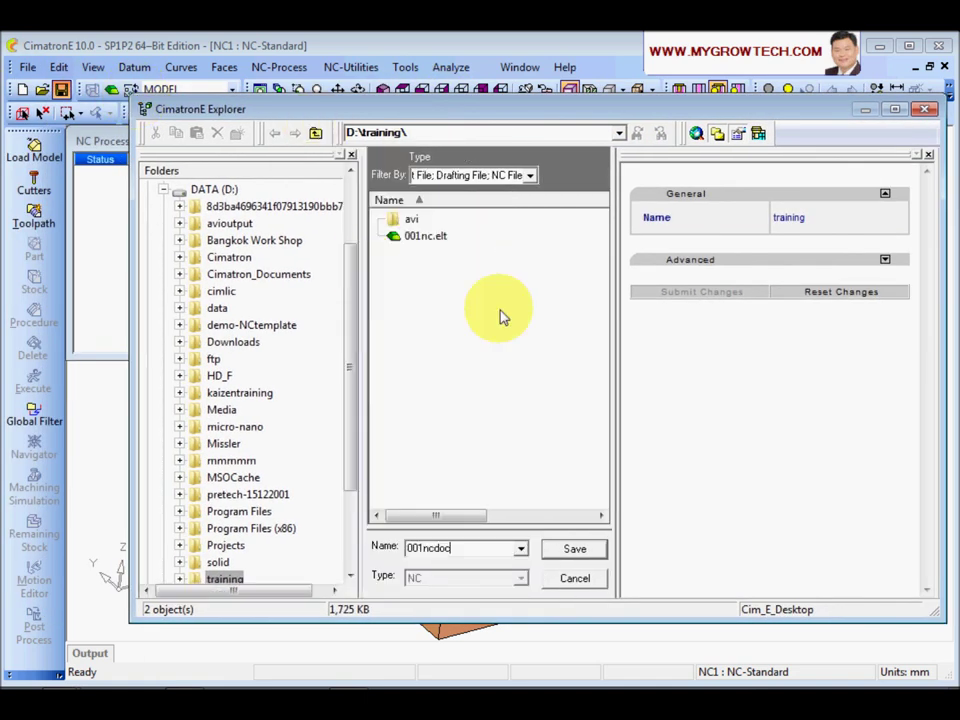
{"action": "left_click", "coordinate": [580, 552]}
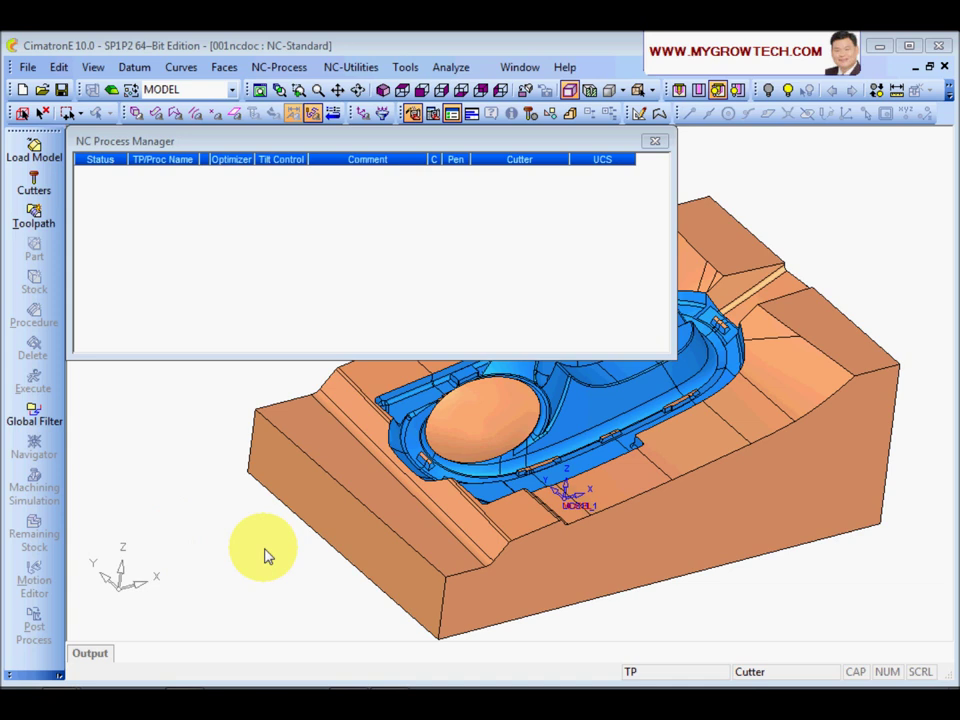
- Switch the NC file to CAD mode, go back to NC mode, and return to CAD mode
{"action": "left_click", "coordinate": [112, 91]}
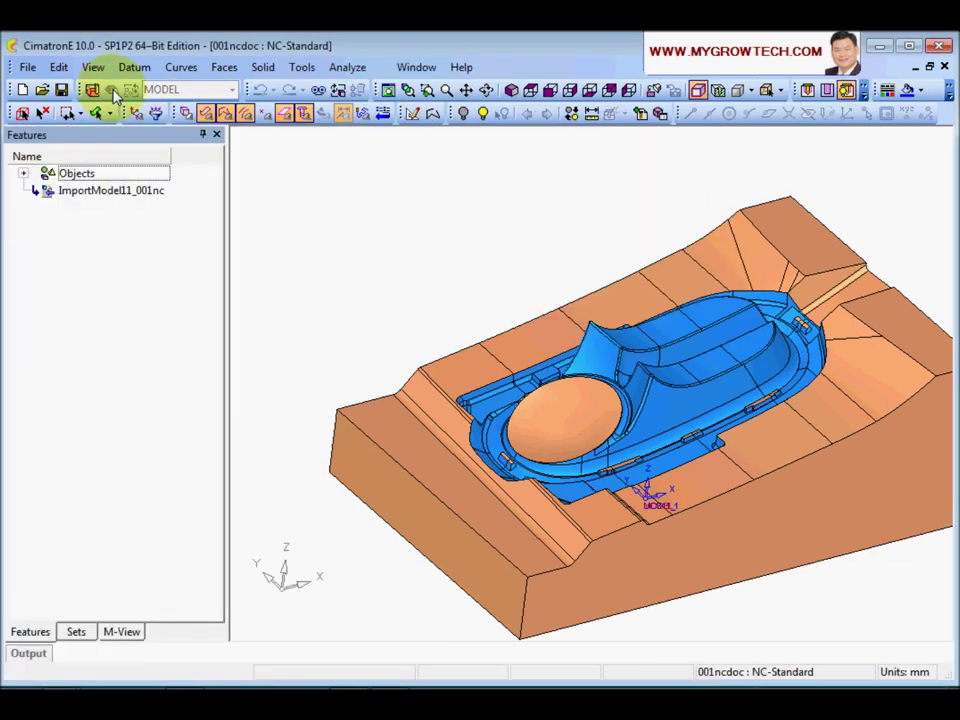
{"action": "middle_click_drag", "start_coordinate": [431, 261], "coordinate": [456, 272]}
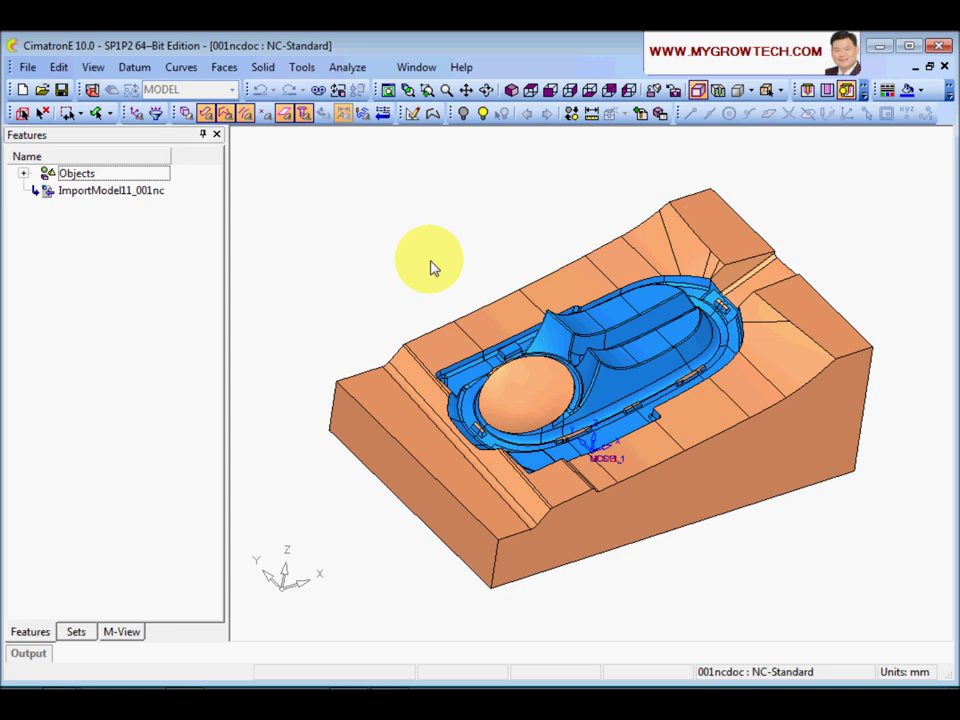
{"action": "left_click", "coordinate": [90, 91]}
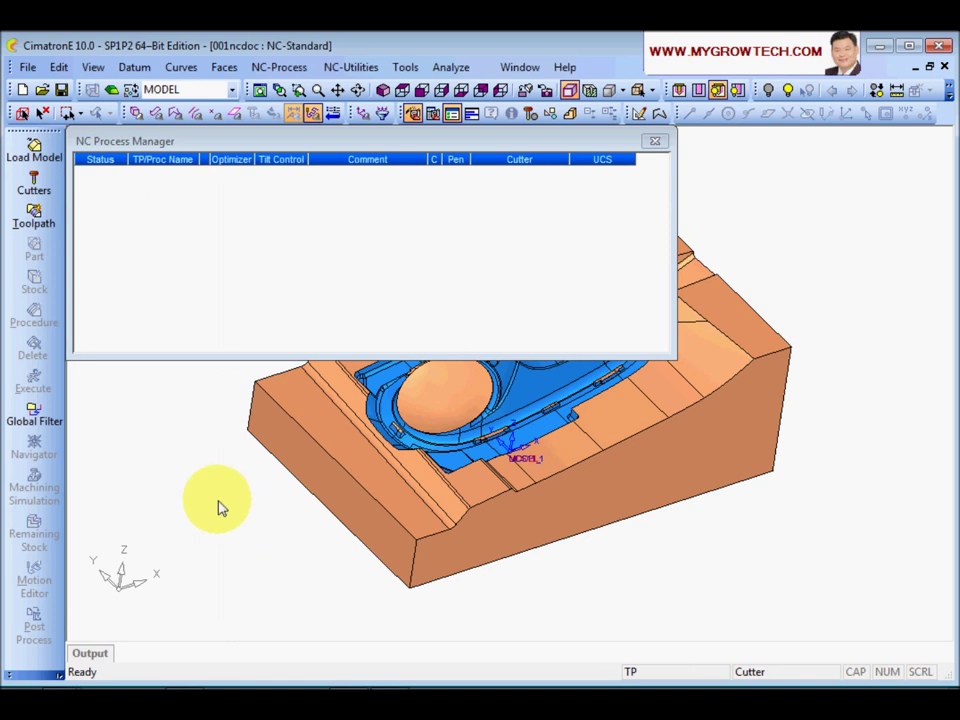
{"action": "left_click", "coordinate": [112, 90]}
{"action": "middle_click_drag", "start_coordinate": [278, 284], "coordinate": [394, 246]}
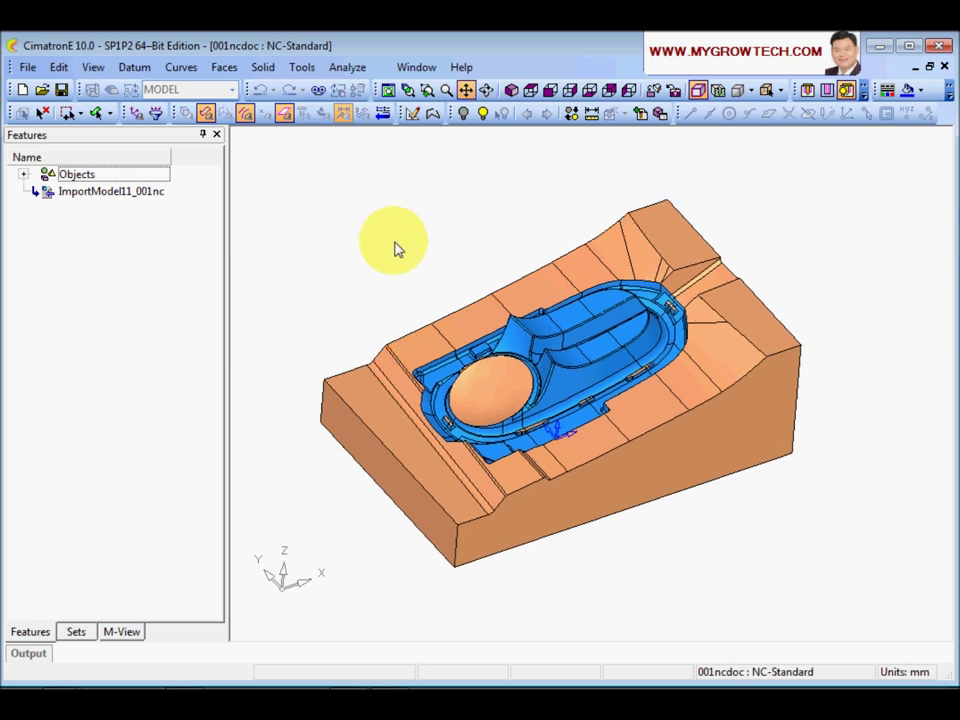
- Run Direction Analysis on all faces of the model to colour them by slope
{"action": "left_click", "coordinate": [347, 67]}
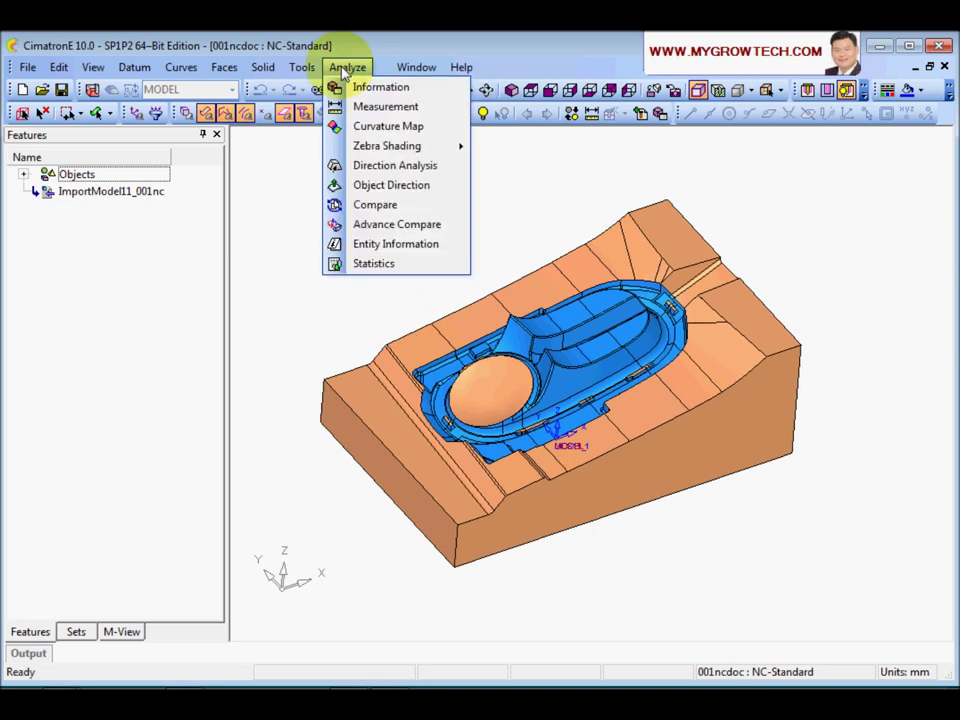
{"action": "left_click", "coordinate": [381, 167]}
{"action": "scroll", "coordinate": [437, 360], "scroll_direction": "down", "scroll_amount": 3}
{"action": "left_click_drag", "start_coordinate": [366, 205], "coordinate": [879, 595]}
{"action": "middle_click", "coordinate": [766, 285]}
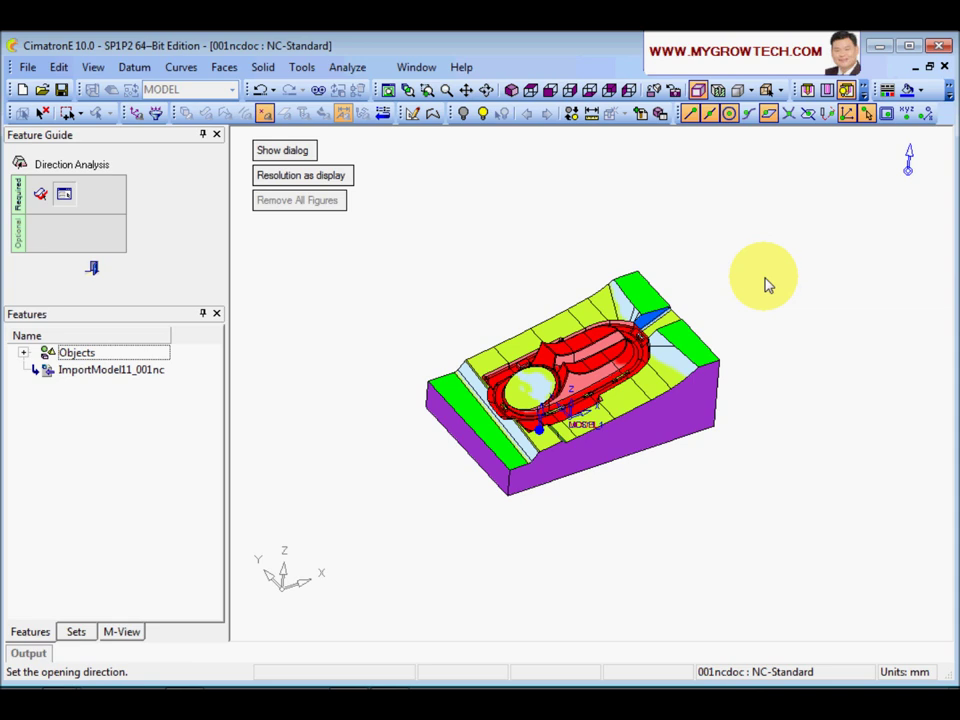
- Examine the slope angle ranges and undercut colours in the Draft Angle Analysis settings, and close the analysis
{"action": "left_click", "coordinate": [287, 151]}
{"action": "left_click_drag", "start_coordinate": [183, 87], "coordinate": [223, 143]}
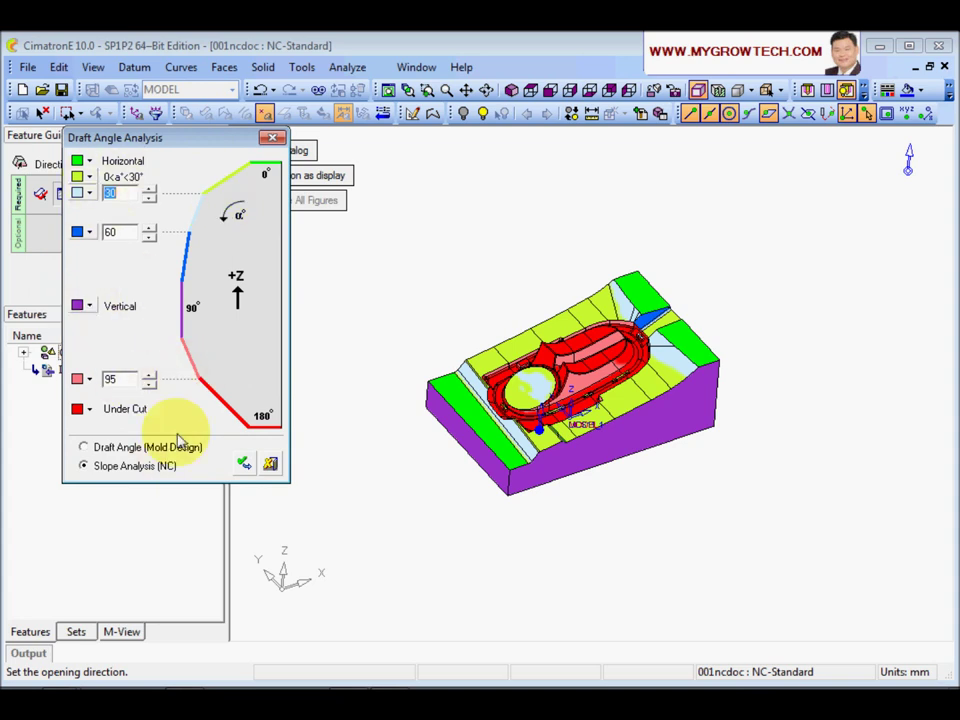
{"action": "mouse_move", "coordinate": [638, 430]}
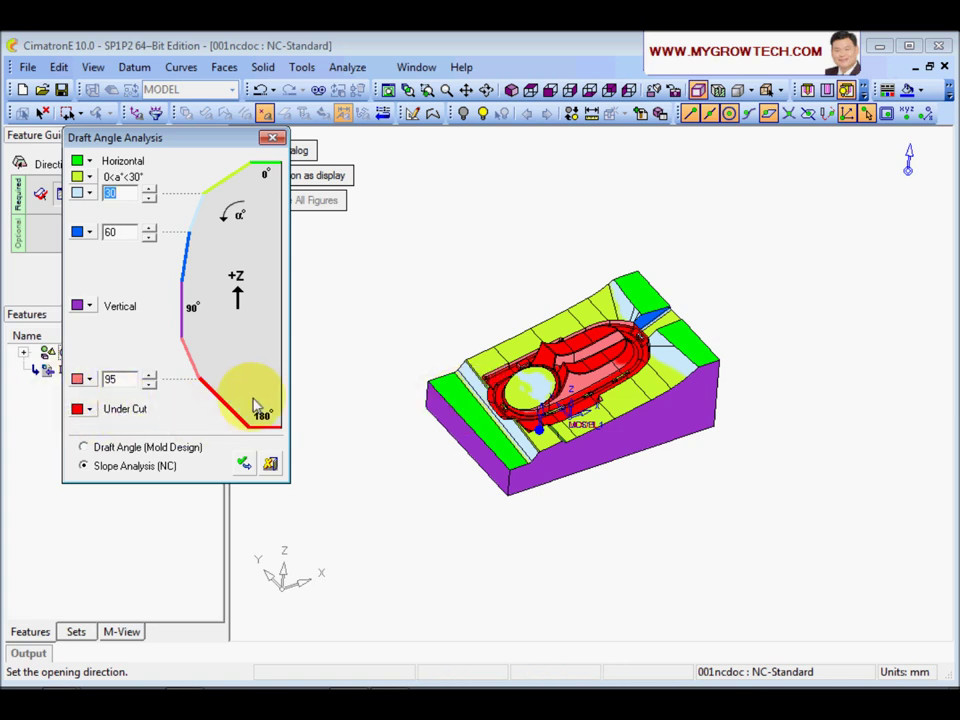
{"action": "middle_click_drag", "start_coordinate": [651, 572], "coordinate": [712, 390]}
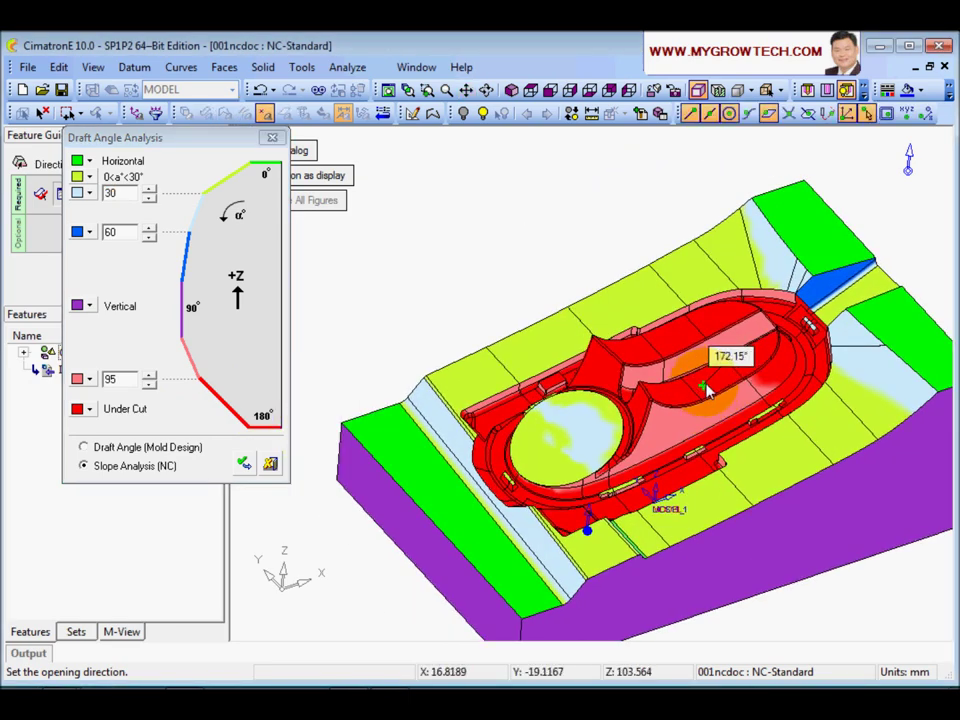
{"action": "left_click", "coordinate": [270, 463]}
{"action": "left_click", "coordinate": [92, 272]}
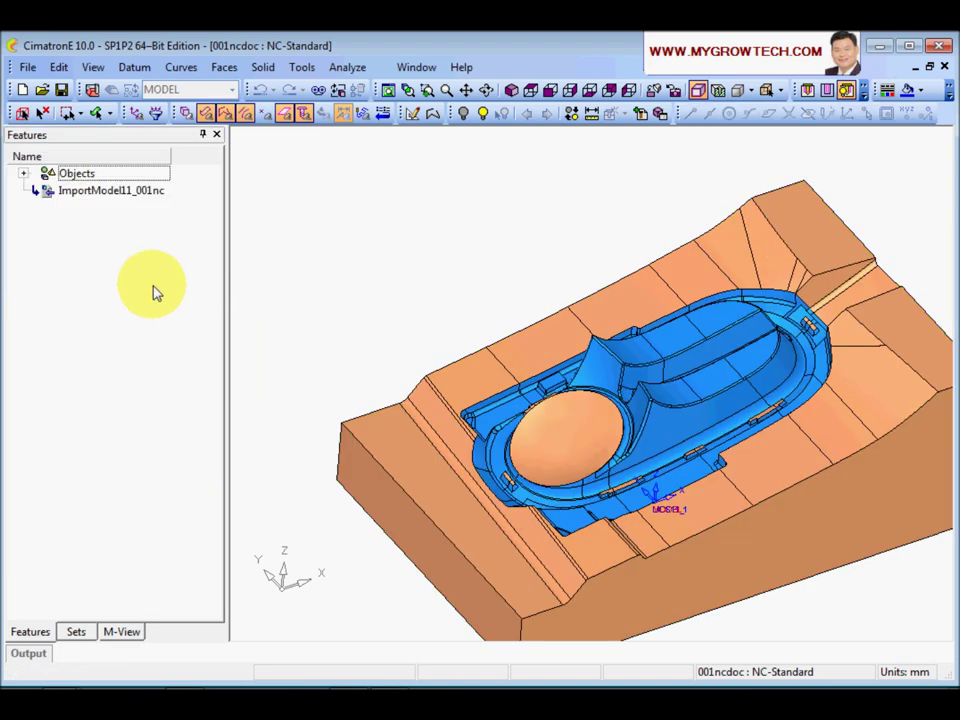
- Turn on the Open Edges display and inspect the edges of the imported faces
{"action": "scroll", "coordinate": [560, 370], "scroll_direction": "down", "scroll_amount": 2}
{"action": "scroll", "coordinate": [546, 311], "scroll_direction": "up", "scroll_amount": 2}
{"action": "scroll", "coordinate": [556, 318], "scroll_direction": "down", "scroll_amount": 1}
{"action": "scroll", "coordinate": [450, 300], "scroll_direction": "down", "scroll_amount": 3}
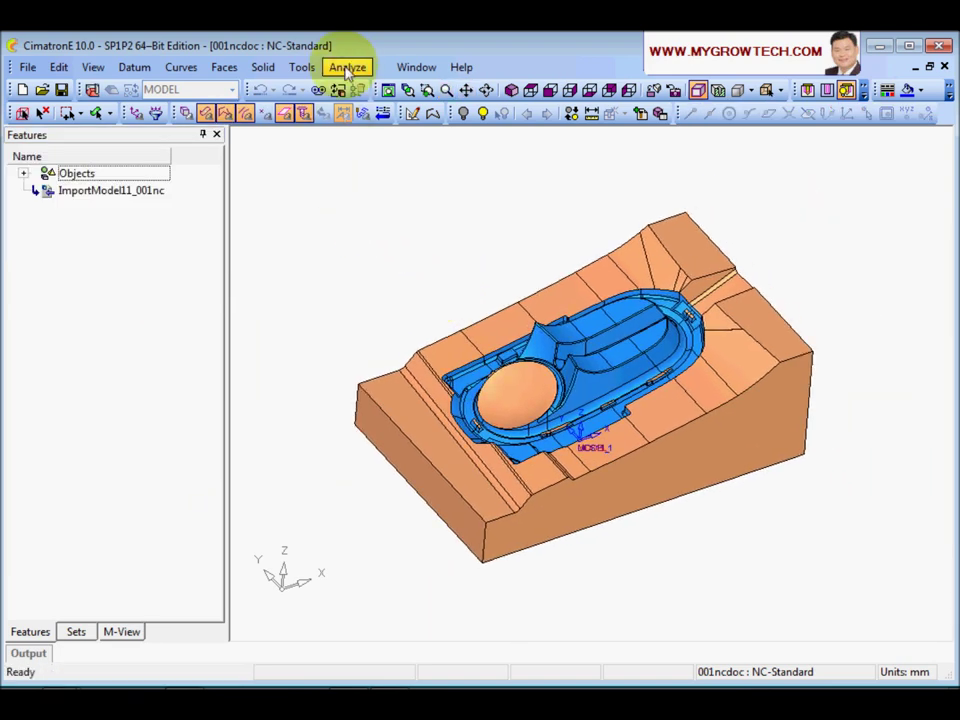
{"action": "right_click", "coordinate": [408, 226]}
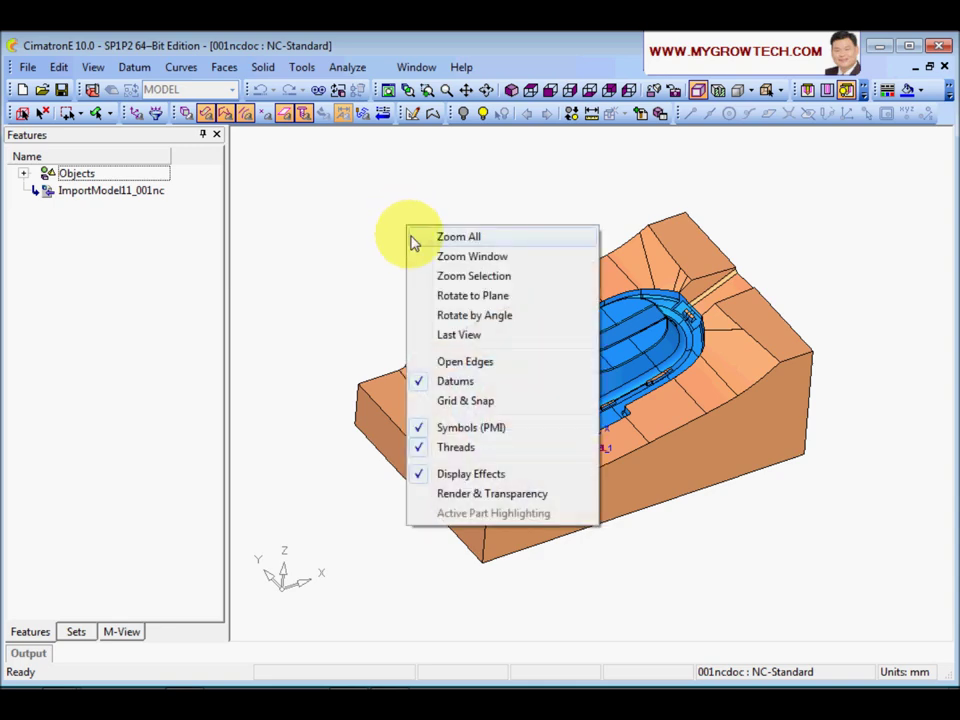
{"action": "left_click", "coordinate": [457, 365]}
{"action": "middle_click_drag", "start_coordinate": [379, 249], "coordinate": [356, 349]}
{"action": "middle_click_drag", "start_coordinate": [420, 403], "coordinate": [360, 267]}
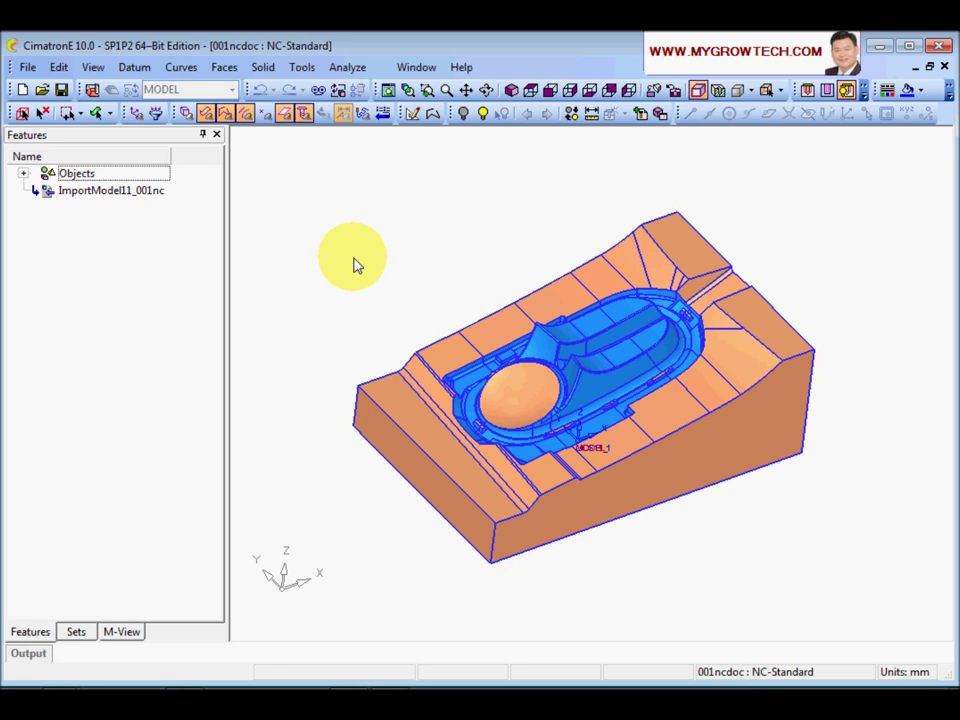
{"action": "mouse_move", "coordinate": [399, 257]}
{"action": "middle_mouse_down"}
{"action": "mouse_move", "coordinate": [394, 291]}
{"action": "mouse_move", "coordinate": [396, 272]}
{"action": "middle_mouse_up"}
{"action": "scroll", "coordinate": [392, 285], "scroll_direction": "up", "scroll_amount": 2}
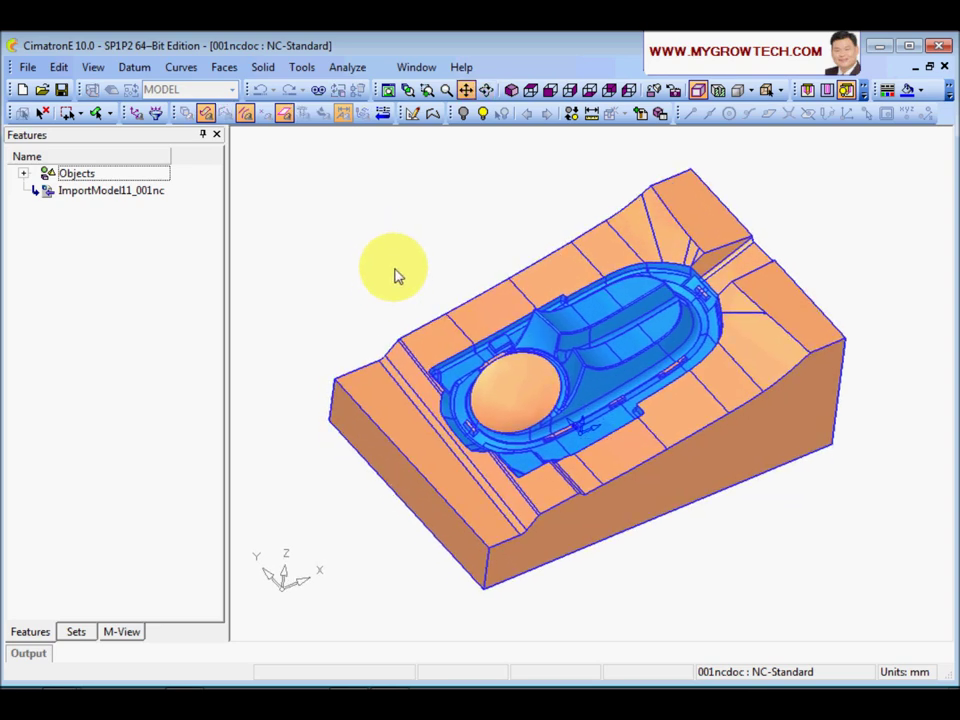
- Turn off the Open Edges display
{"action": "right_click", "coordinate": [364, 227]}
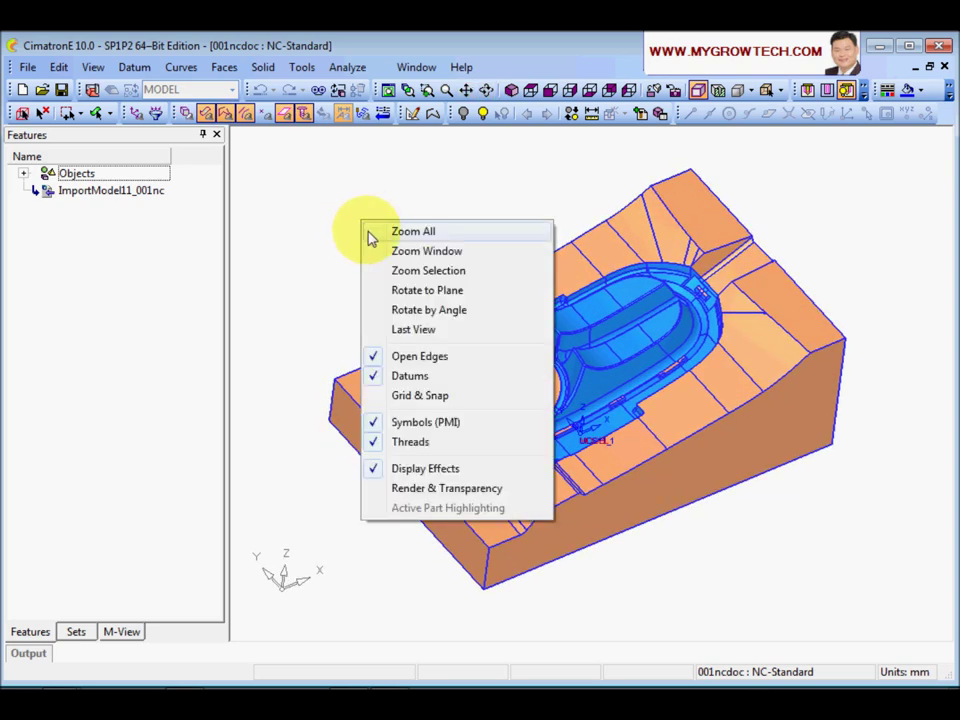
{"action": "left_click", "coordinate": [377, 354]}
{"action": "middle_click_drag", "start_coordinate": [355, 277], "coordinate": [358, 268]}
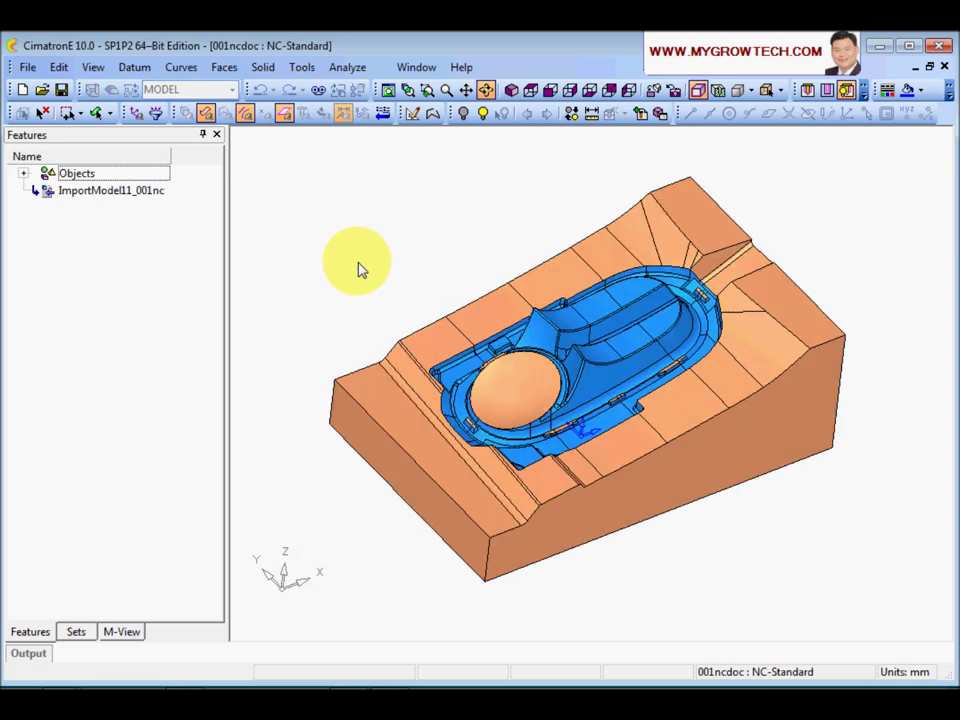
- Start Object Direction and examine which faces of the model point the wrong way
{"action": "left_click", "coordinate": [347, 68]}
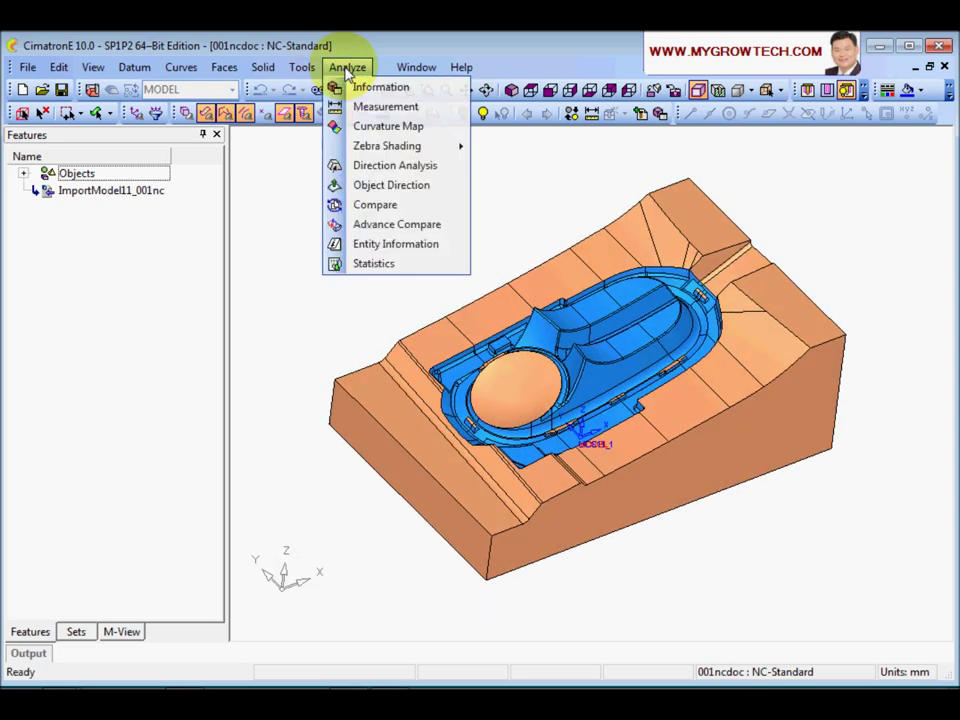
{"action": "left_click", "coordinate": [391, 185]}
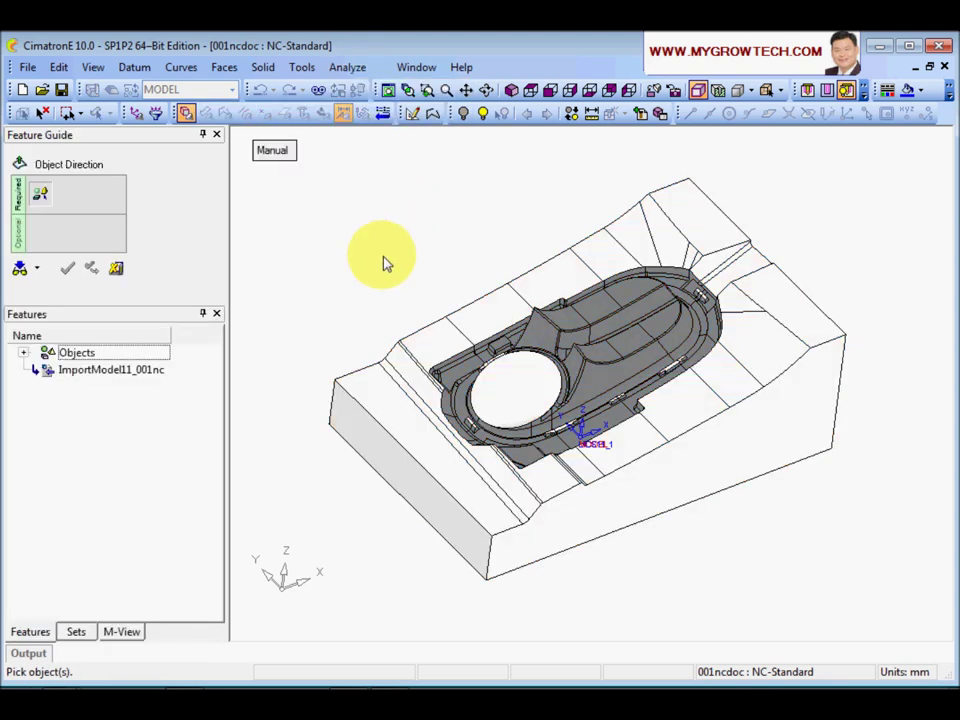
{"action": "mouse_move", "coordinate": [384, 261]}
{"action": "middle_mouse_down"}
{"action": "mouse_move", "coordinate": [399, 279]}
{"action": "mouse_move", "coordinate": [394, 255]}
{"action": "middle_mouse_up"}
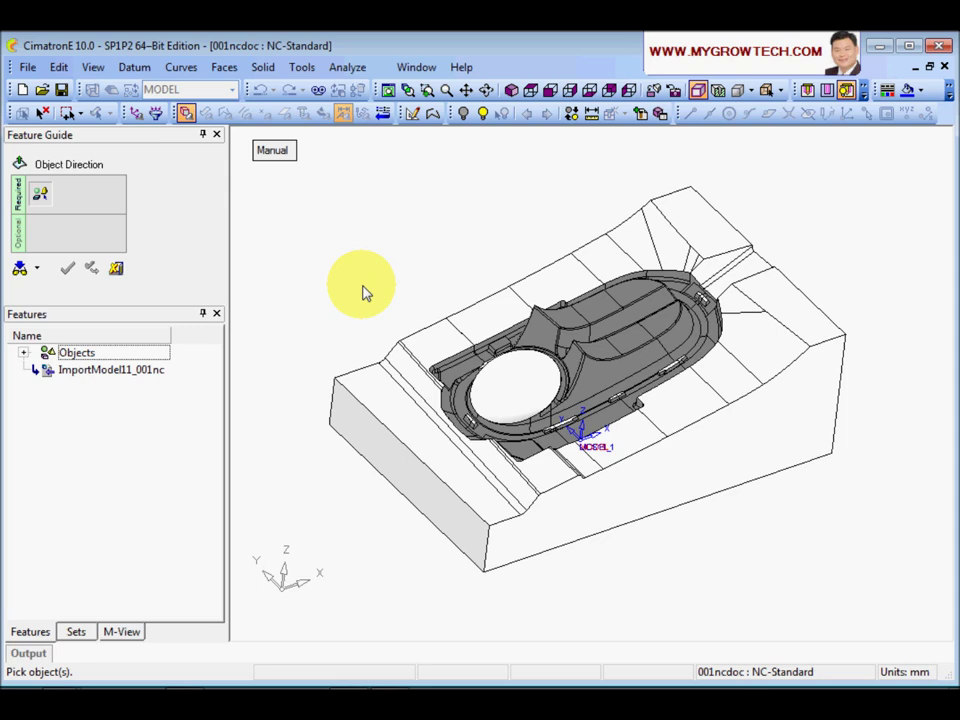
{"action": "mouse_move", "coordinate": [364, 289]}
{"action": "middle_mouse_down"}
{"action": "mouse_move", "coordinate": [407, 306]}
{"action": "mouse_move", "coordinate": [396, 279]}
{"action": "mouse_move", "coordinate": [368, 302]}
{"action": "middle_mouse_up"}
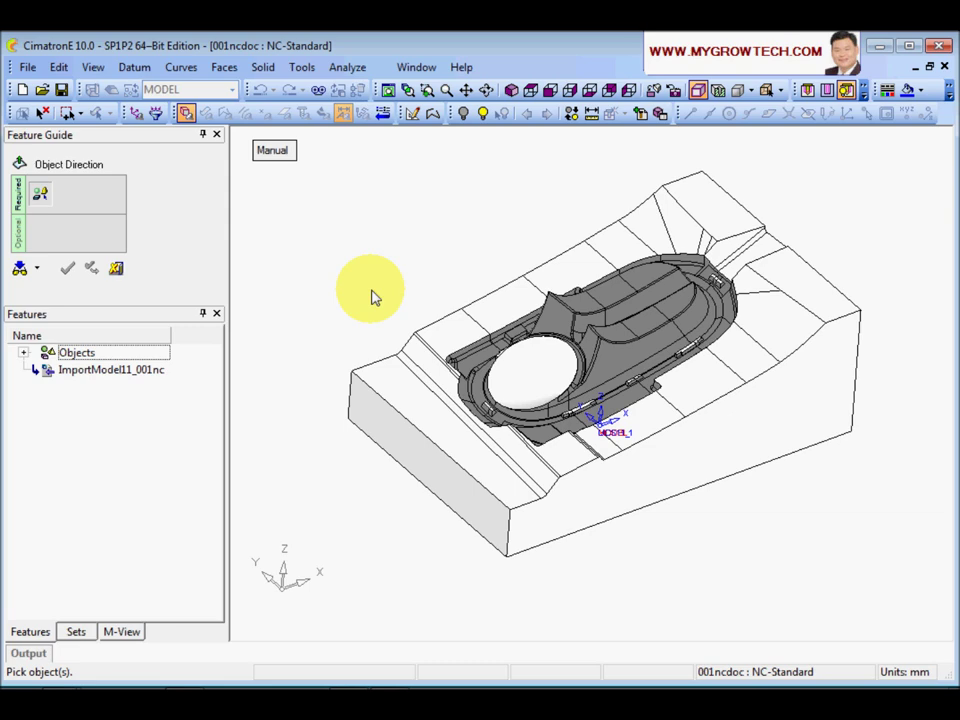
{"action": "scroll", "coordinate": [400, 290], "scroll_direction": "up", "scroll_amount": 5}
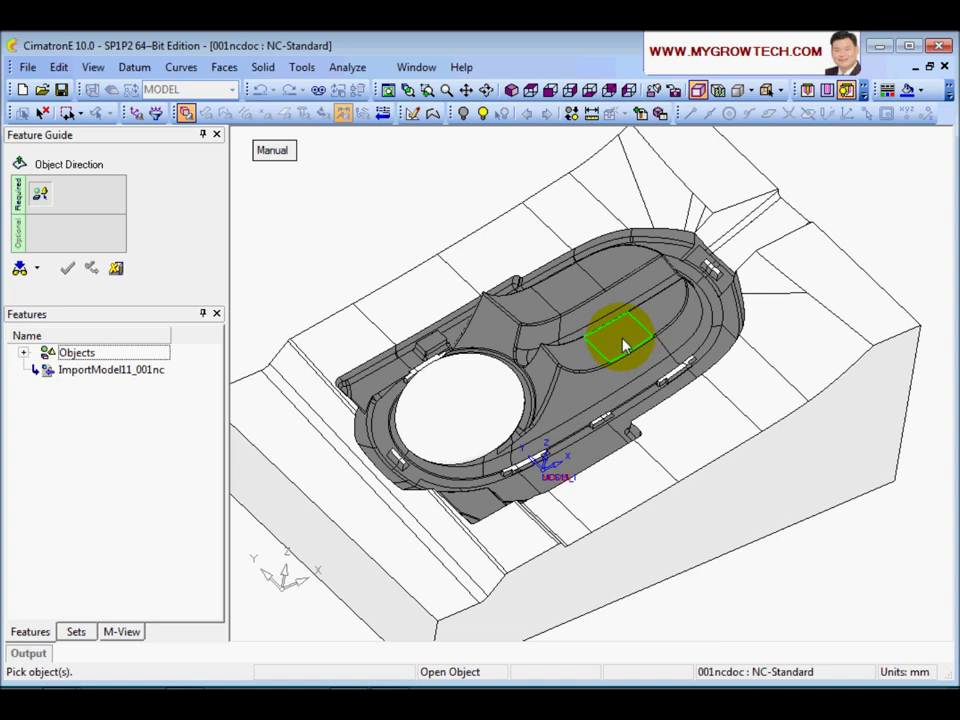
{"action": "scroll", "coordinate": [664, 356], "scroll_direction": "down", "scroll_amount": 4}
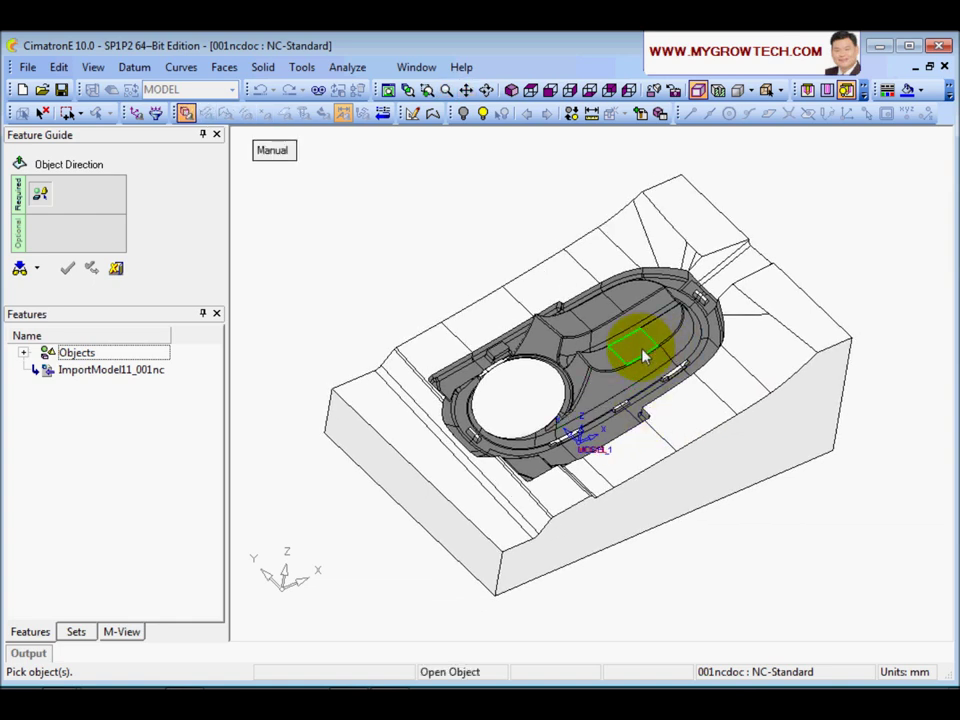
- Use manual Object Direction to flip a reference face in the pocket upward and align the normals of all model faces with it
{"action": "left_click", "coordinate": [271, 155]}
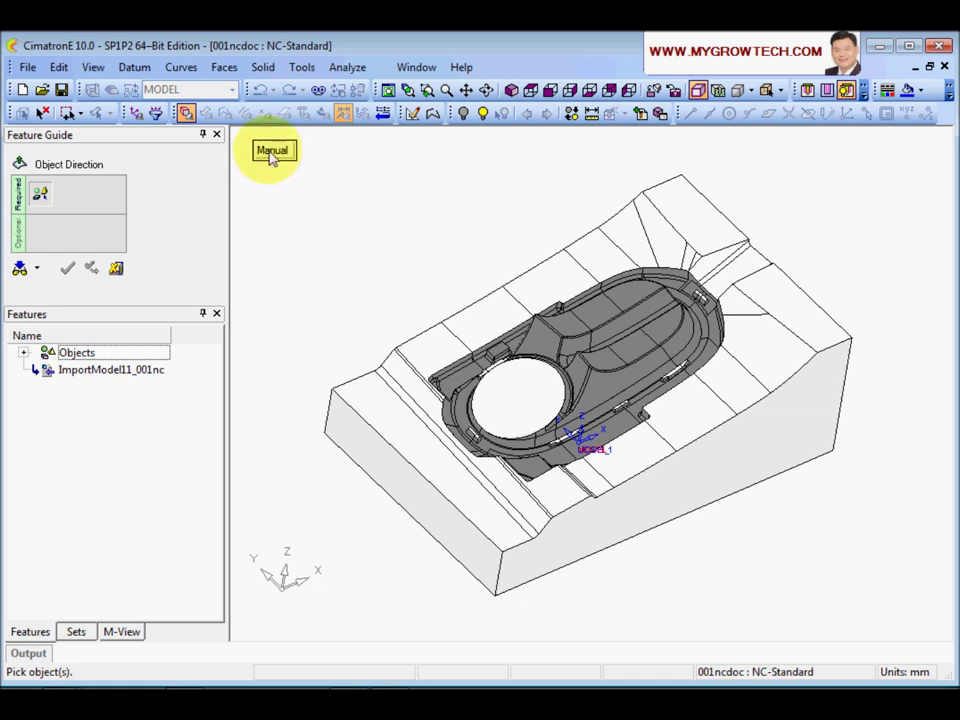
{"action": "left_click", "coordinate": [270, 152]}
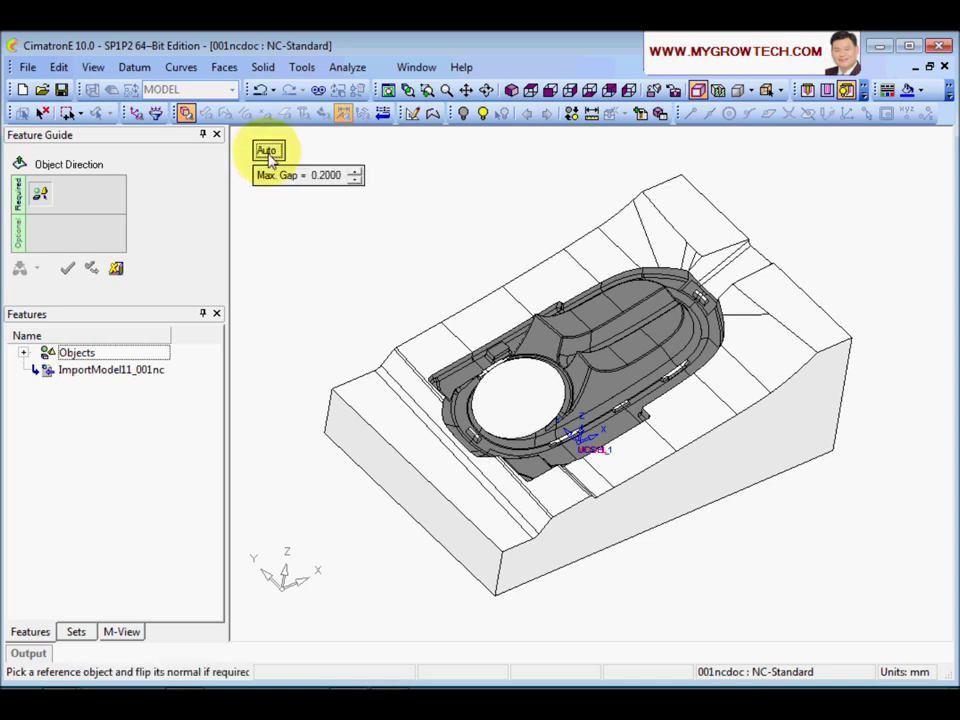
{"action": "scroll", "coordinate": [782, 450], "scroll_direction": "up", "scroll_amount": 5}
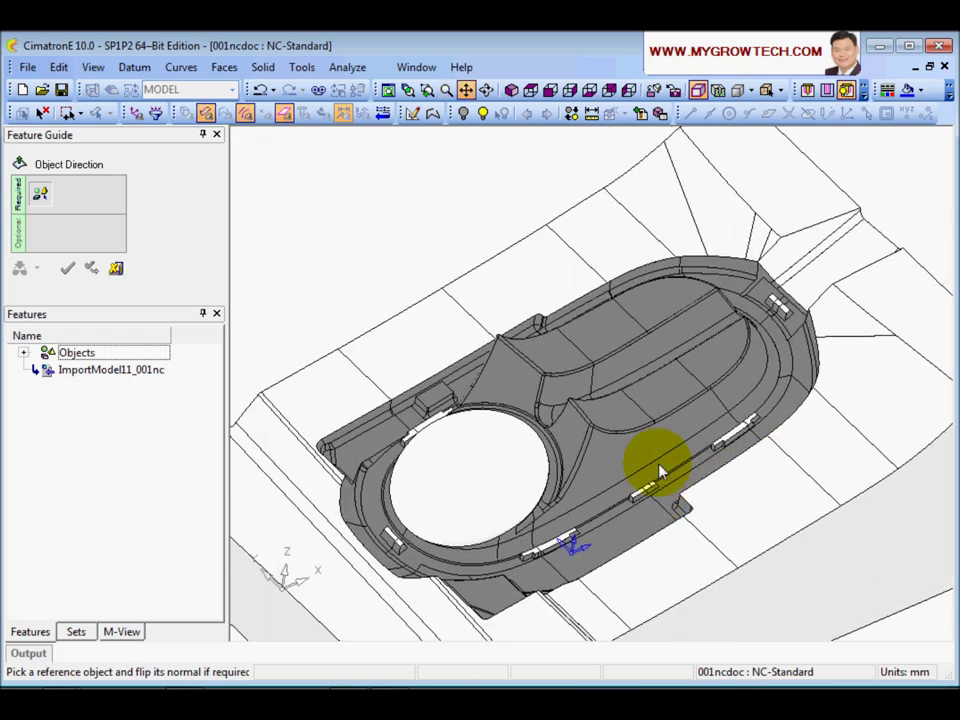
{"action": "left_click", "coordinate": [606, 345]}
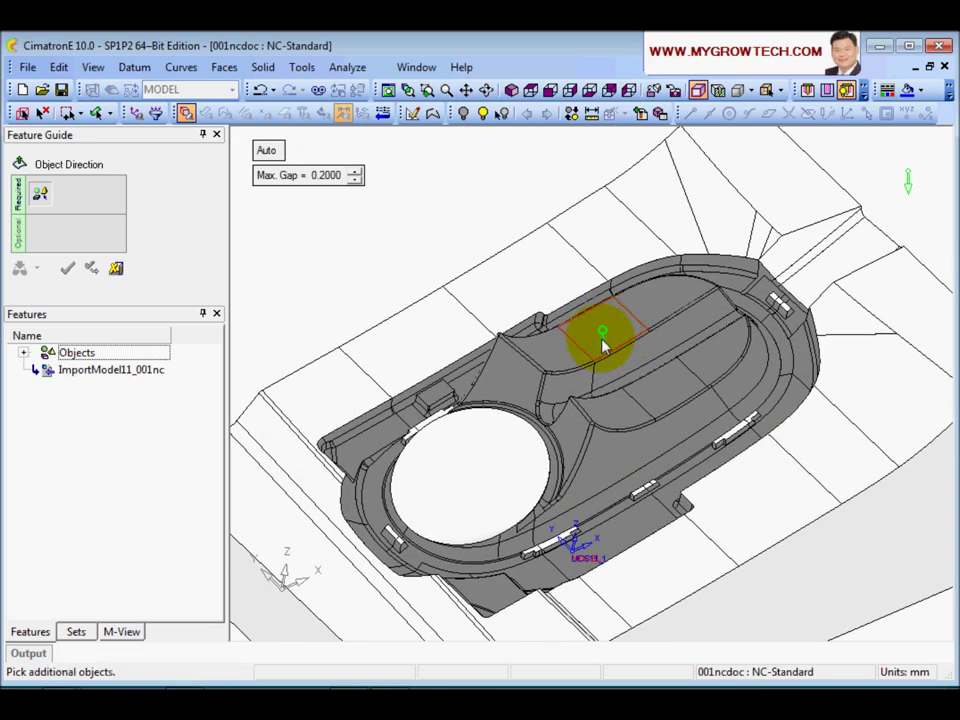
{"action": "left_click_drag", "start_coordinate": [429, 236], "coordinate": [810, 619]}
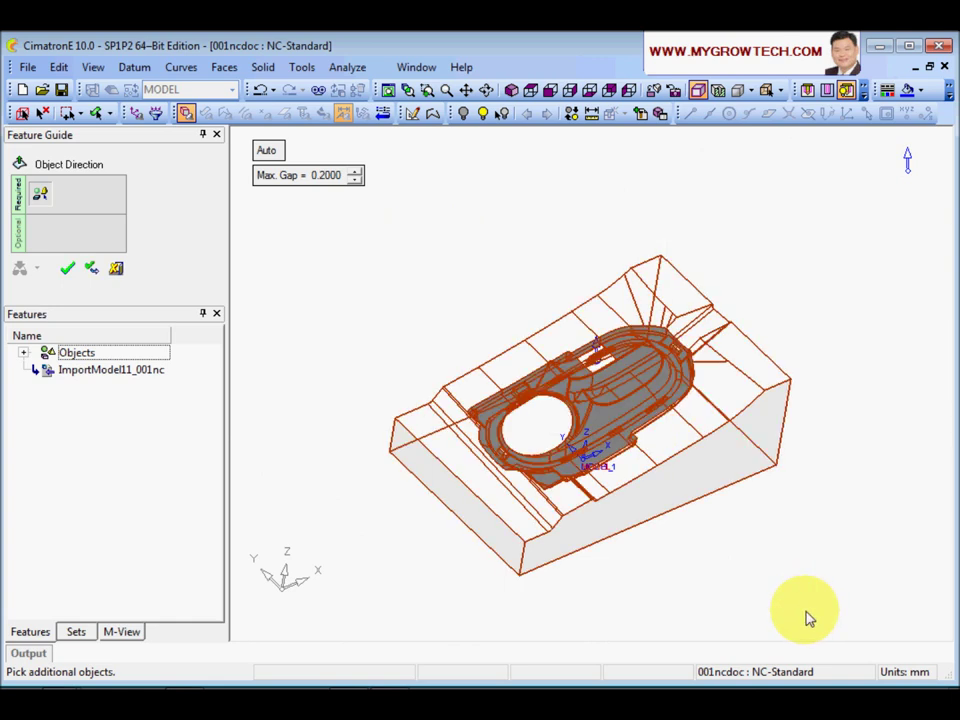
{"action": "left_click", "coordinate": [91, 270]}
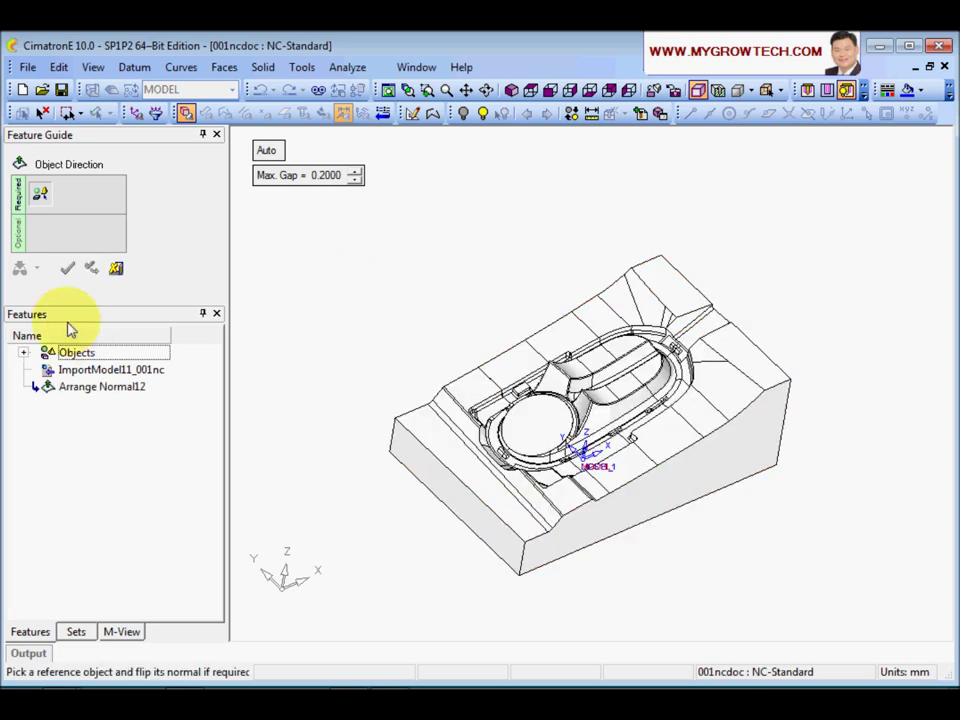
{"action": "mouse_move", "coordinate": [488, 316]}
{"action": "middle_mouse_down"}
{"action": "mouse_move", "coordinate": [482, 356]}
{"action": "mouse_move", "coordinate": [482, 321]}
{"action": "middle_mouse_up"}
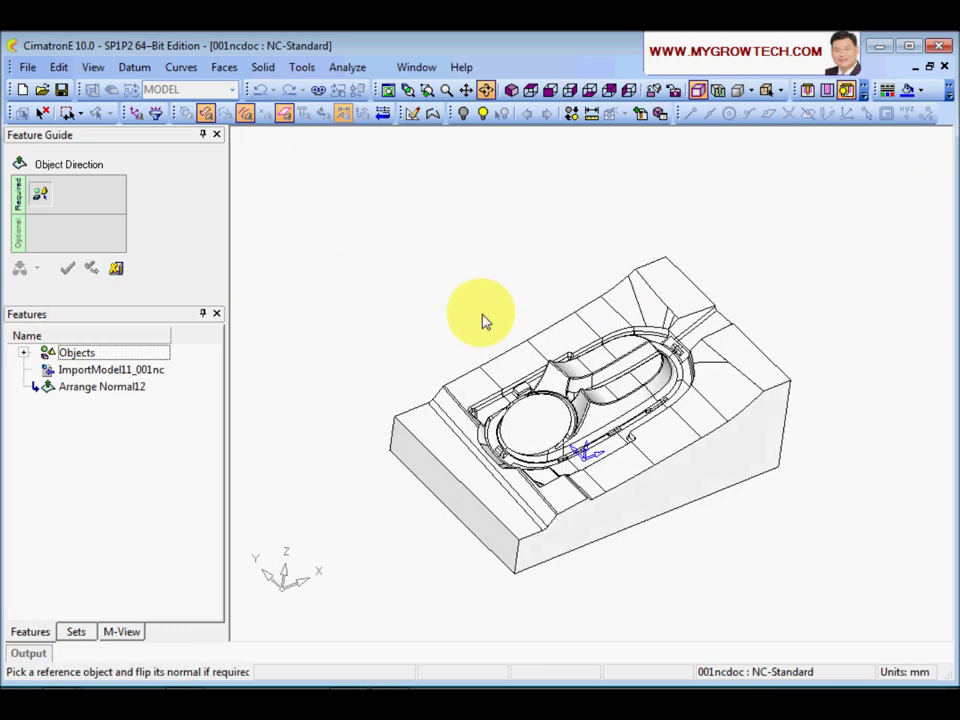
- Examine the model with its aligned face directions and close Object Direction
{"action": "scroll", "coordinate": [490, 324], "scroll_direction": "up", "scroll_amount": 3}
{"action": "middle_click_drag", "start_coordinate": [399, 360], "coordinate": [536, 392]}
{"action": "middle_click_drag", "start_coordinate": [476, 252], "coordinate": [478, 240]}
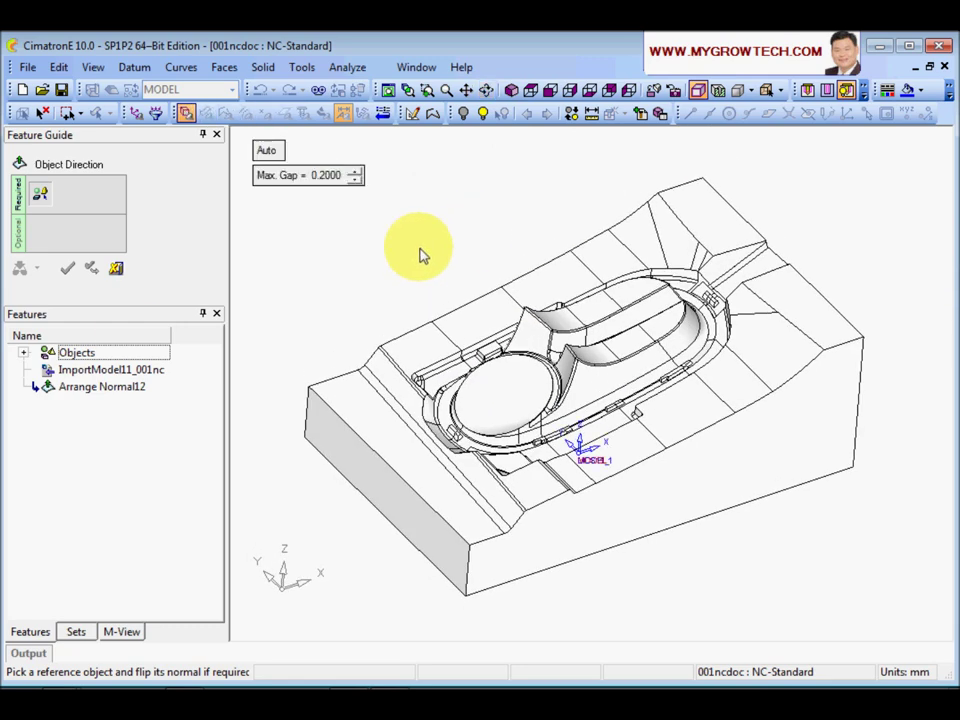
{"action": "left_click", "coordinate": [116, 268]}
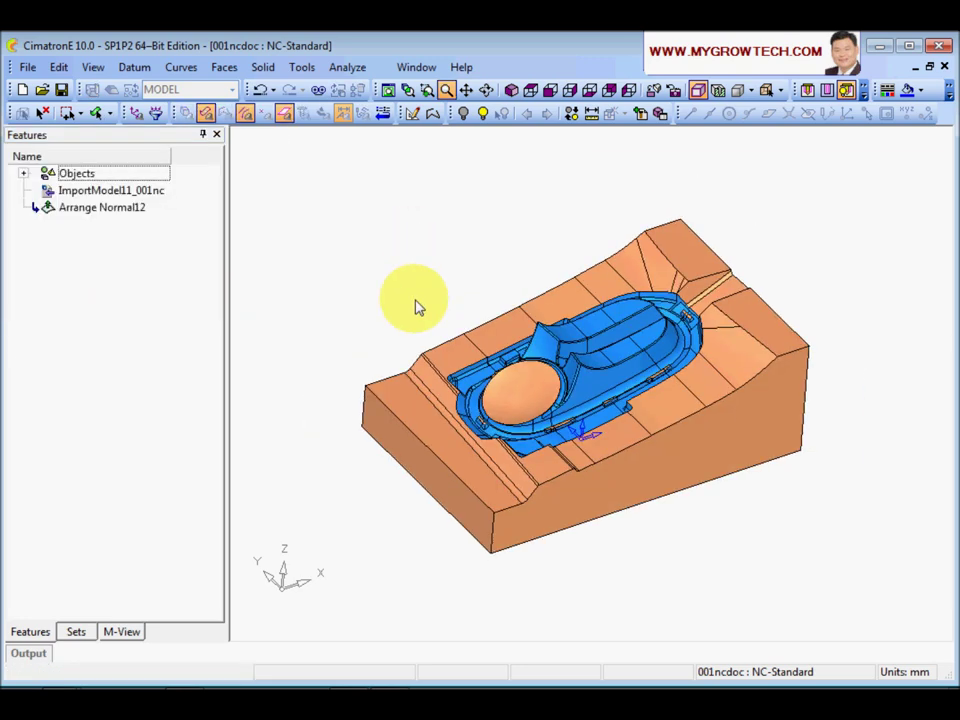
- Run a Direction Analysis on all faces of the model and examine the slope angles of the pocket walls
{"action": "left_click", "coordinate": [347, 67]}
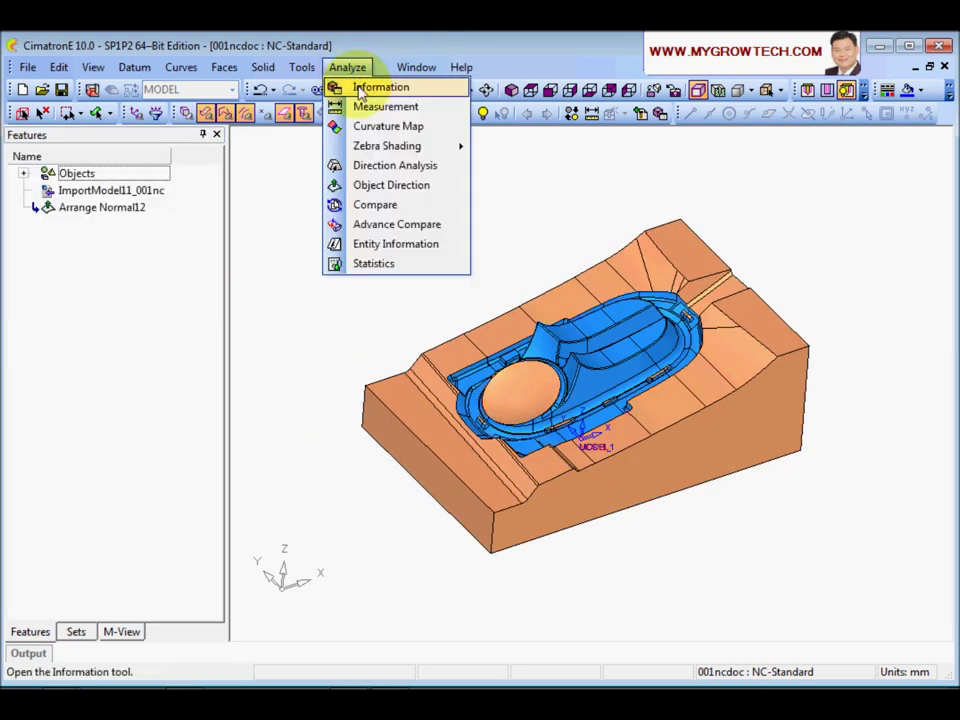
{"action": "left_click", "coordinate": [398, 175]}
{"action": "left_click_drag", "start_coordinate": [298, 163], "coordinate": [866, 596]}
{"action": "middle_click", "coordinate": [846, 521]}
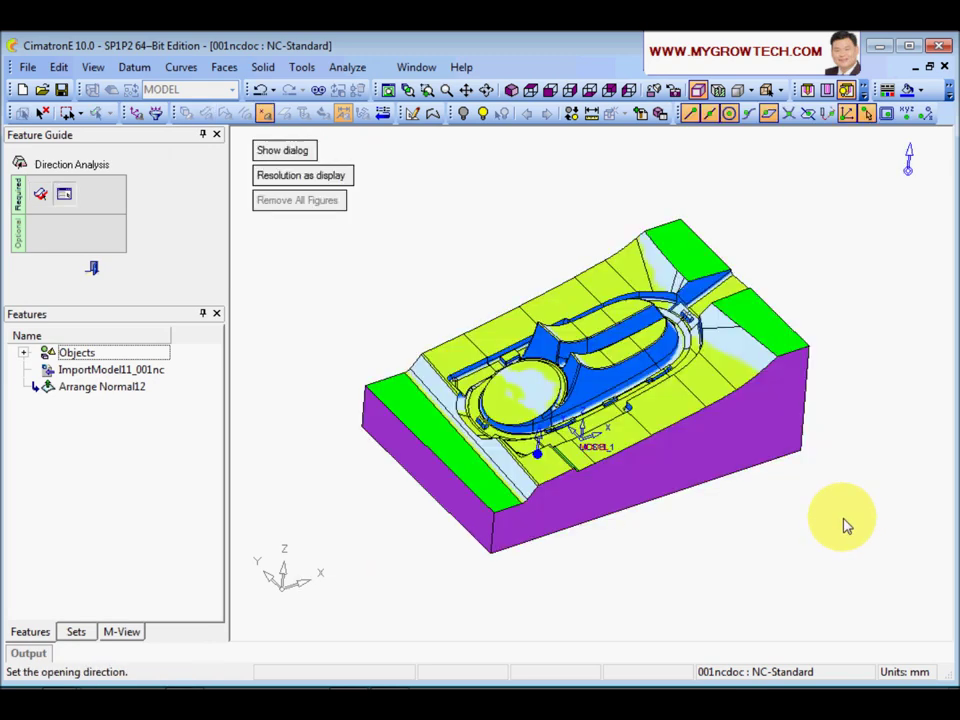
{"action": "scroll", "coordinate": [810, 497], "scroll_direction": "up", "scroll_amount": 5}
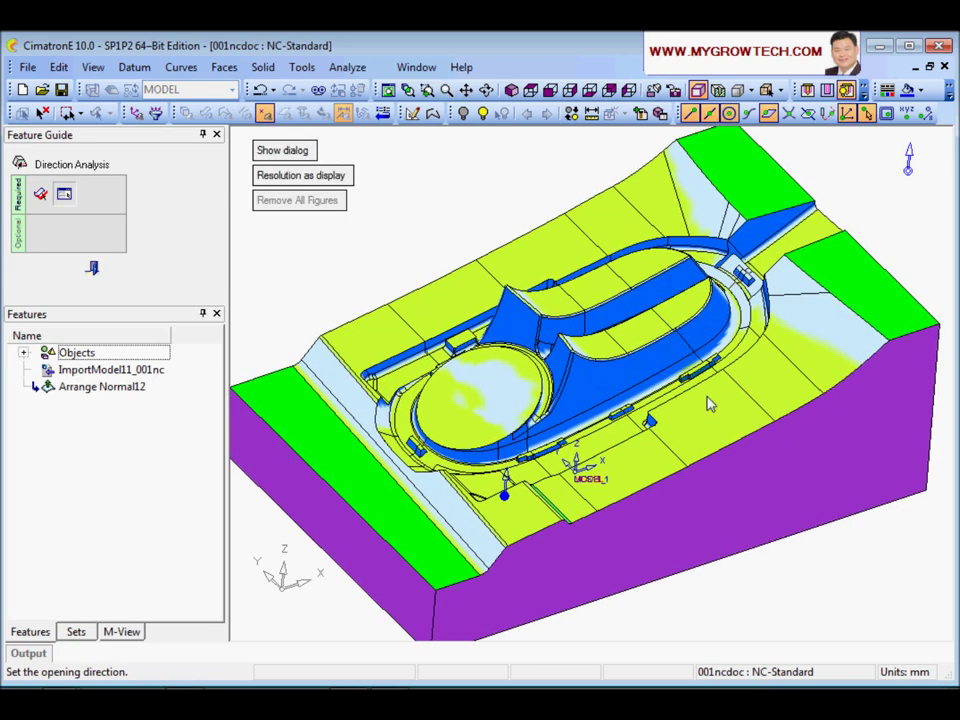
{"action": "mouse_move", "coordinate": [600, 402]}
{"action": "mouse_move", "coordinate": [576, 411]}
{"action": "middle_mouse_down"}
{"action": "mouse_move", "coordinate": [617, 435]}
{"action": "mouse_move", "coordinate": [604, 408]}
{"action": "mouse_move", "coordinate": [590, 410]}
{"action": "middle_mouse_up"}
{"action": "mouse_move", "coordinate": [590, 410]}
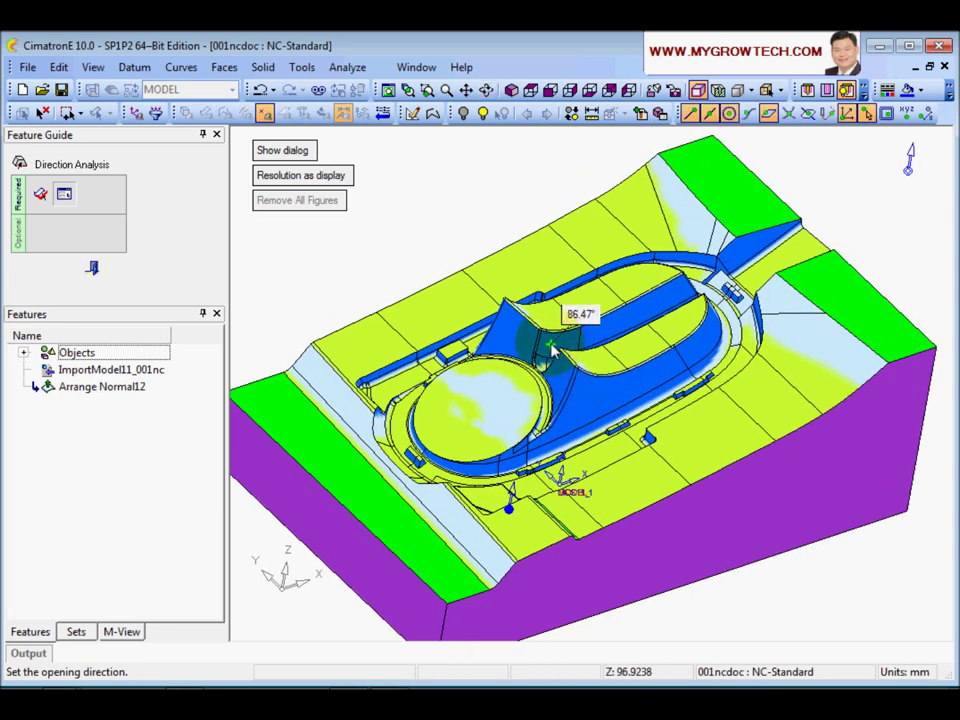
{"action": "scroll", "coordinate": [615, 370], "scroll_direction": "down", "scroll_amount": 3}
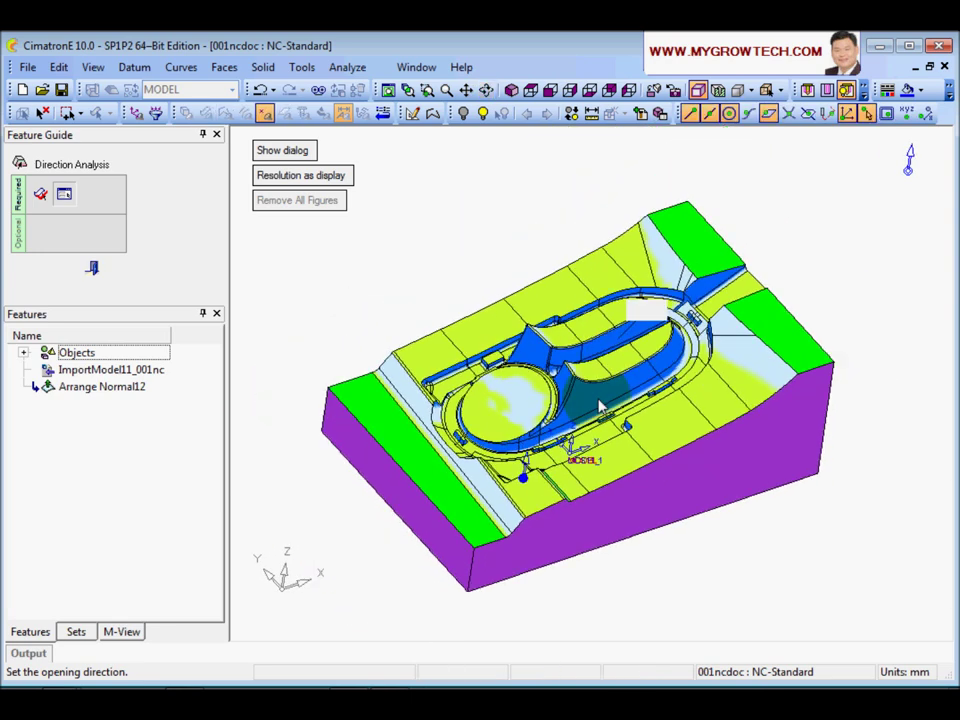
- Examine the colour ranges of the NC slope analysis against the model and close Direction Analysis
{"action": "left_click", "coordinate": [297, 155]}
{"action": "middle_click_drag", "start_coordinate": [606, 370], "coordinate": [555, 264]}
{"action": "middle_click_drag", "start_coordinate": [507, 335], "coordinate": [626, 396]}
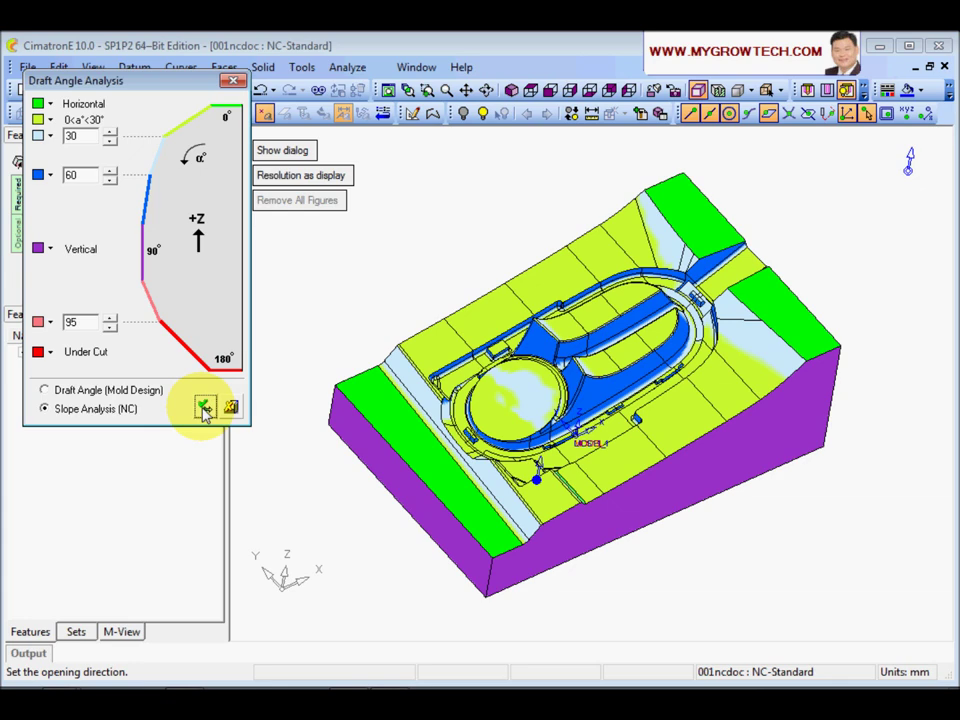
{"action": "left_click", "coordinate": [230, 407]}
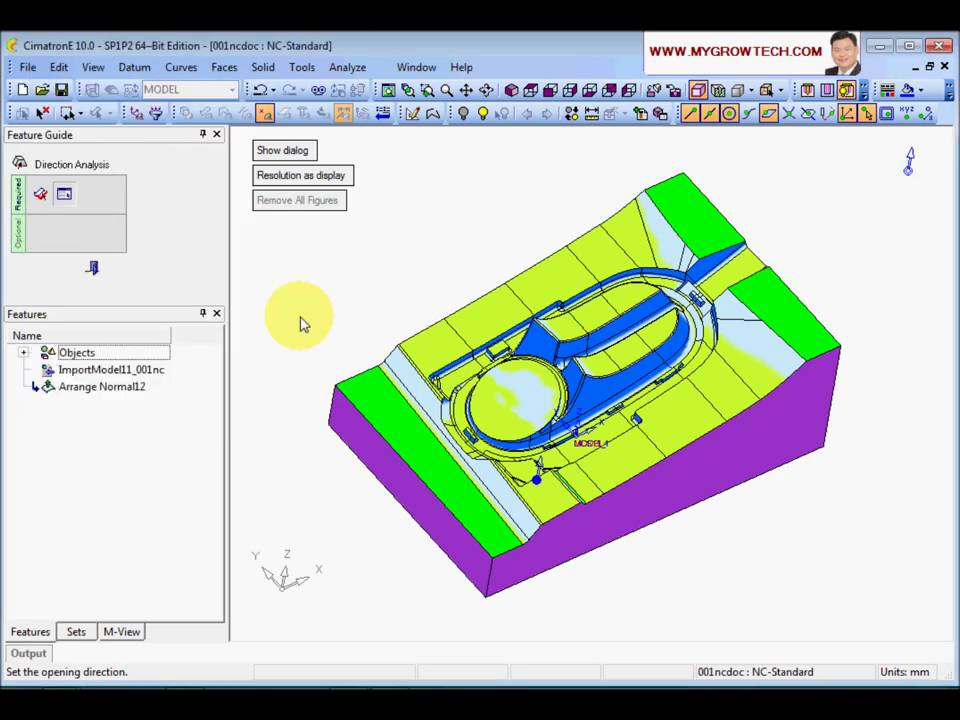
{"action": "left_click", "coordinate": [92, 267]}
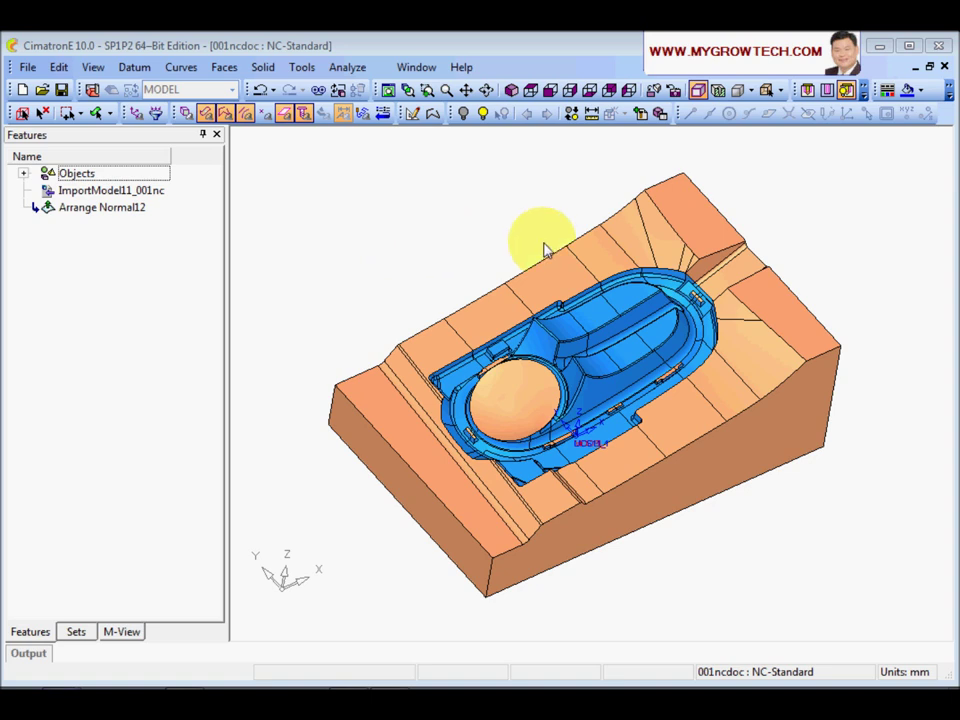
- Run a Curvature Map on all faces of the model
{"action": "left_click", "coordinate": [349, 67]}
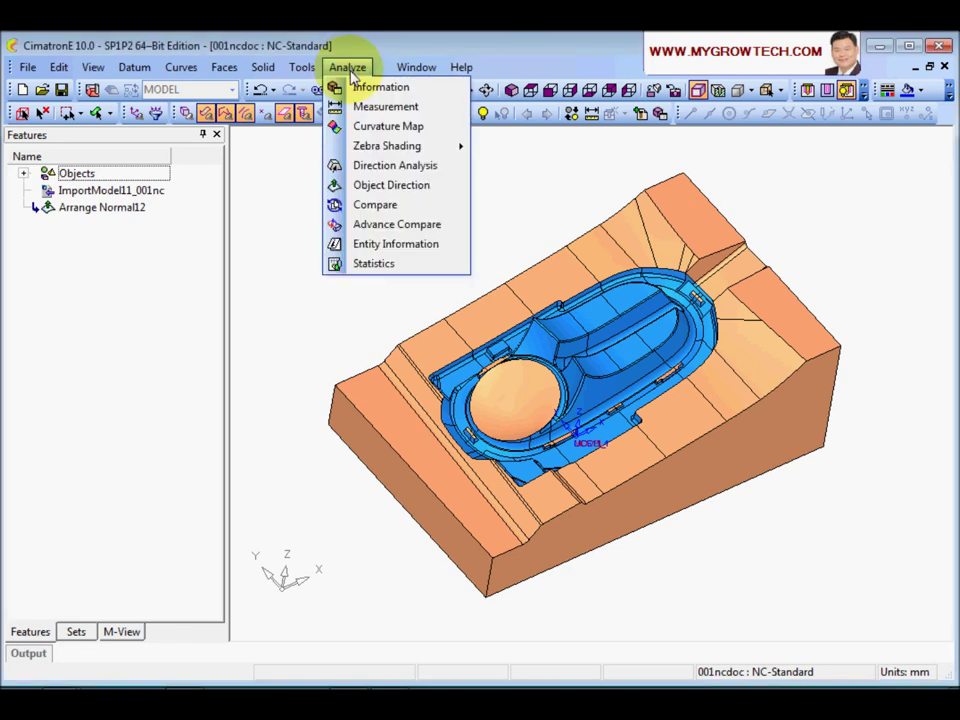
{"action": "left_click", "coordinate": [372, 127]}
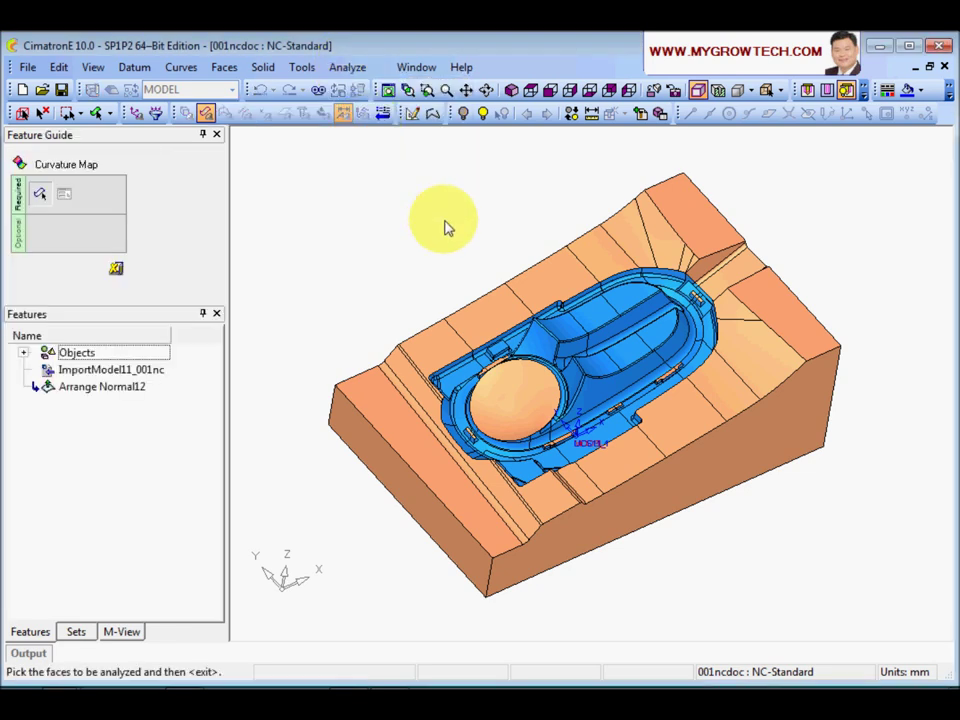
{"action": "scroll", "coordinate": [454, 300], "scroll_direction": "down", "scroll_amount": 2}
{"action": "scroll", "coordinate": [510, 306], "scroll_direction": "down", "scroll_amount": 1}
{"action": "left_click_drag", "start_coordinate": [329, 180], "coordinate": [840, 568]}
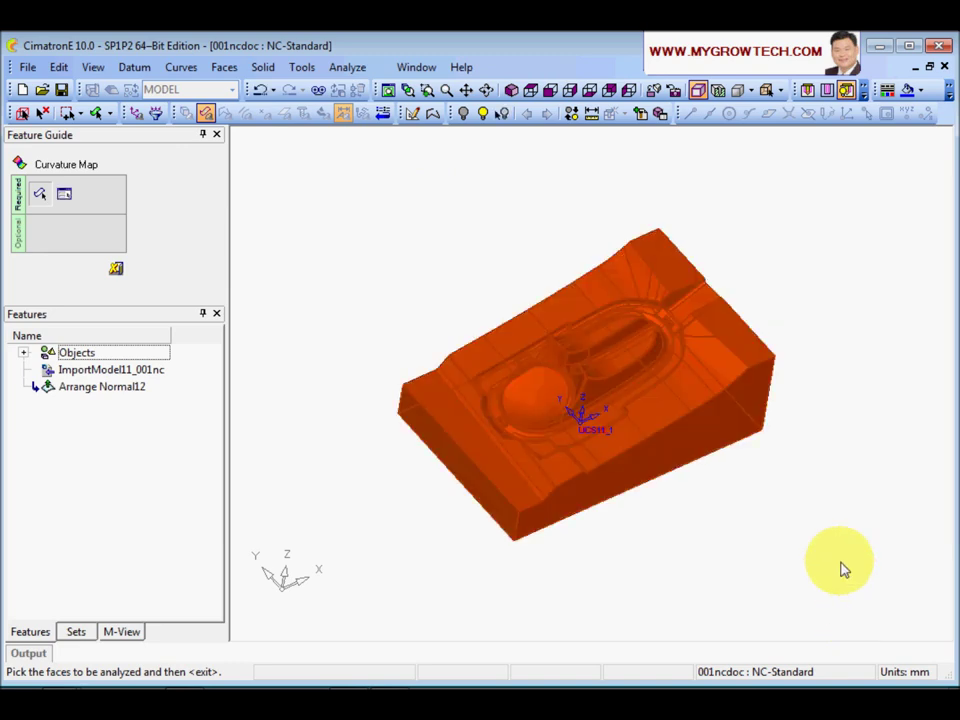
{"action": "middle_click", "coordinate": [836, 504]}
{"action": "scroll", "coordinate": [815, 490], "scroll_direction": "up", "scroll_amount": 2}
{"action": "scroll", "coordinate": [830, 418], "scroll_direction": "down", "scroll_amount": 2}
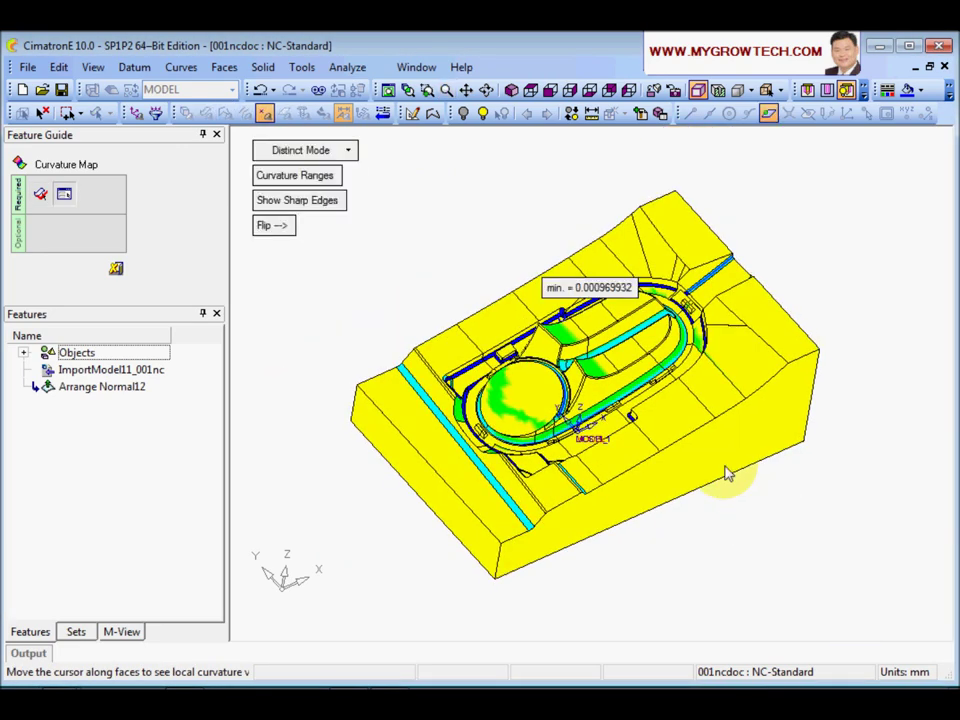
- Examine the colours and limits of the curvature ranges and accept them
{"action": "left_click", "coordinate": [325, 180]}
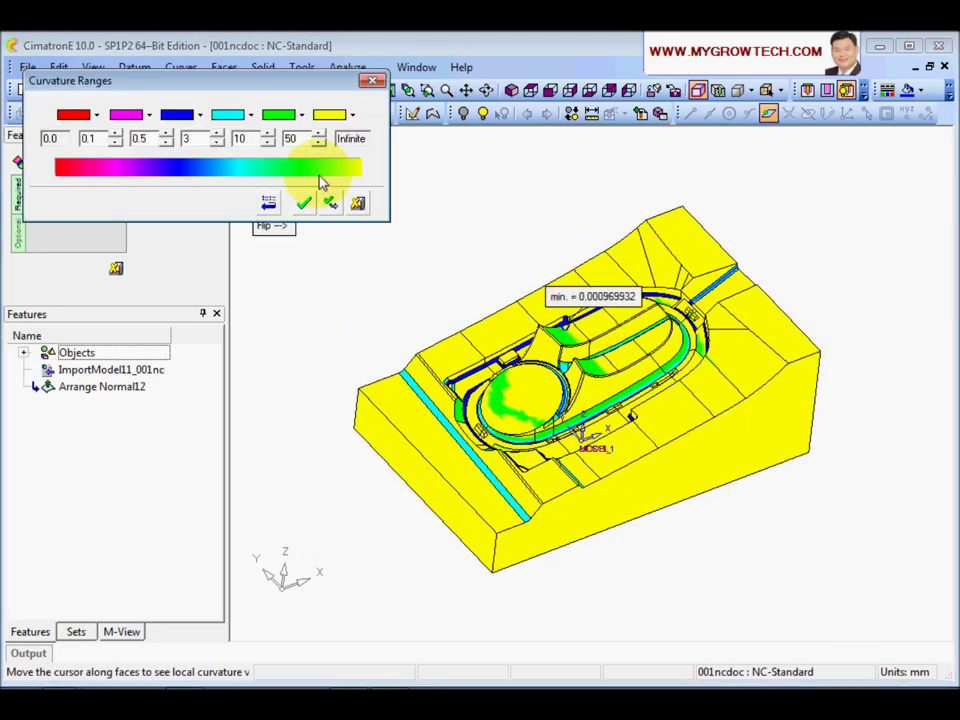
{"action": "left_click_drag", "start_coordinate": [291, 88], "coordinate": [300, 137]}
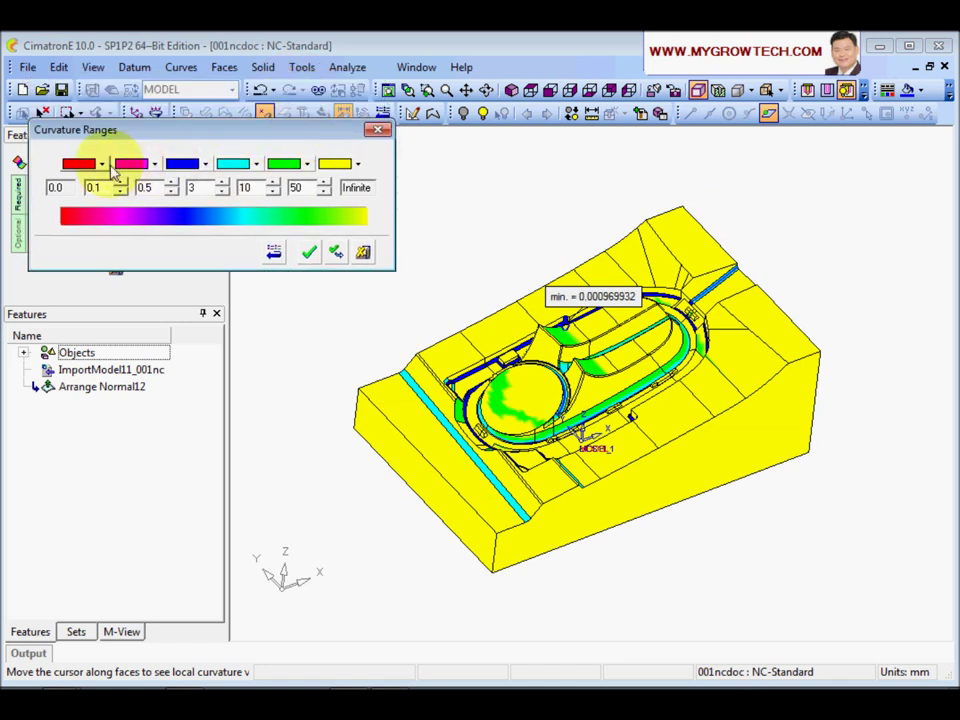
{"action": "left_click", "coordinate": [311, 254]}
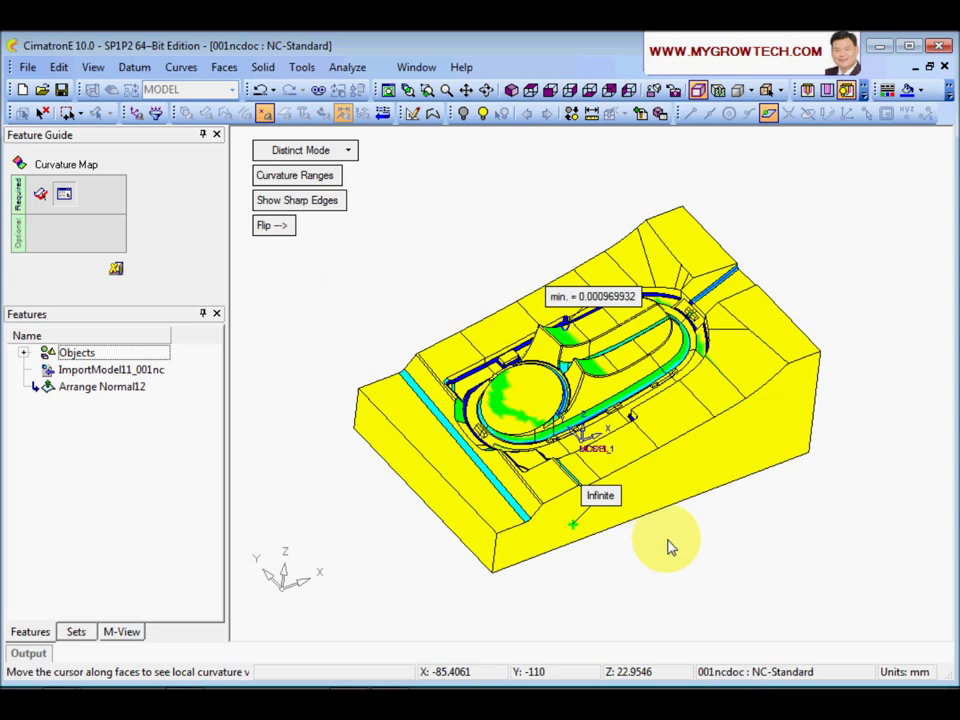
- Inspect the local curvature of the small fillets around the pocket and close the Curvature Map
{"action": "scroll", "coordinate": [600, 358], "scroll_direction": "up", "scroll_amount": 4}
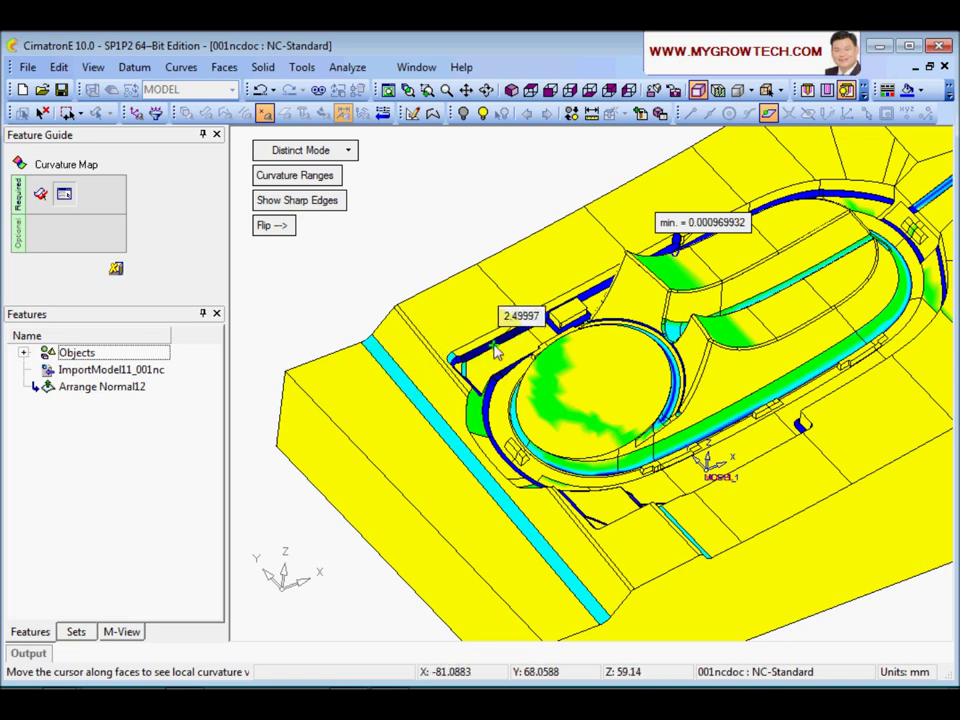
{"action": "scroll", "coordinate": [497, 484], "scroll_direction": "down", "scroll_amount": 5}
{"action": "scroll", "coordinate": [497, 484], "scroll_direction": "up", "scroll_amount": 8}
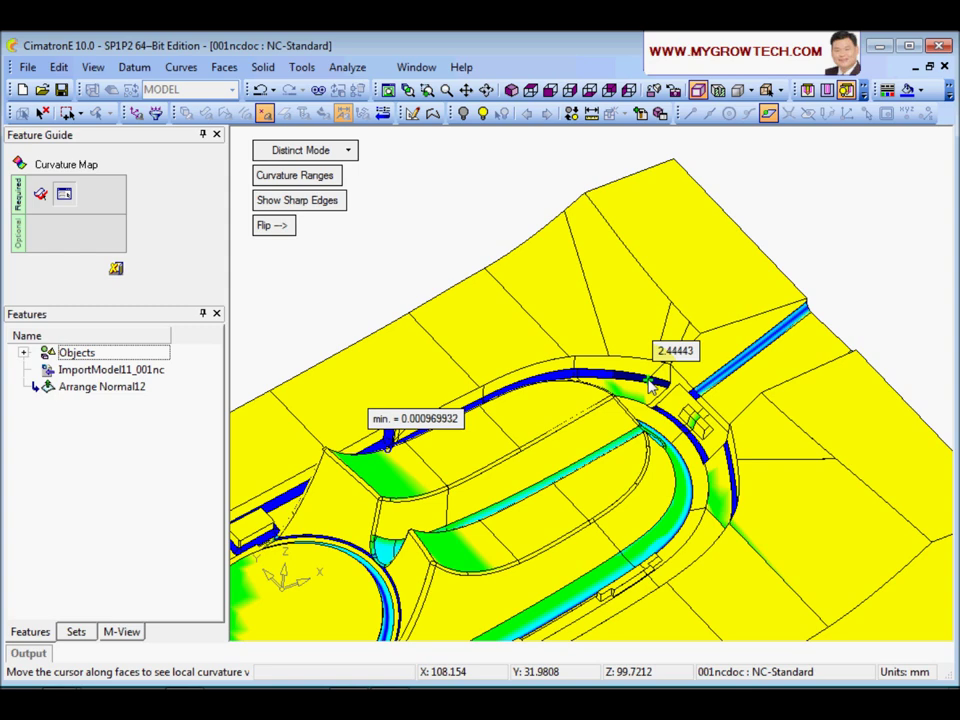
{"action": "scroll", "coordinate": [652, 385], "scroll_direction": "down", "scroll_amount": 6}
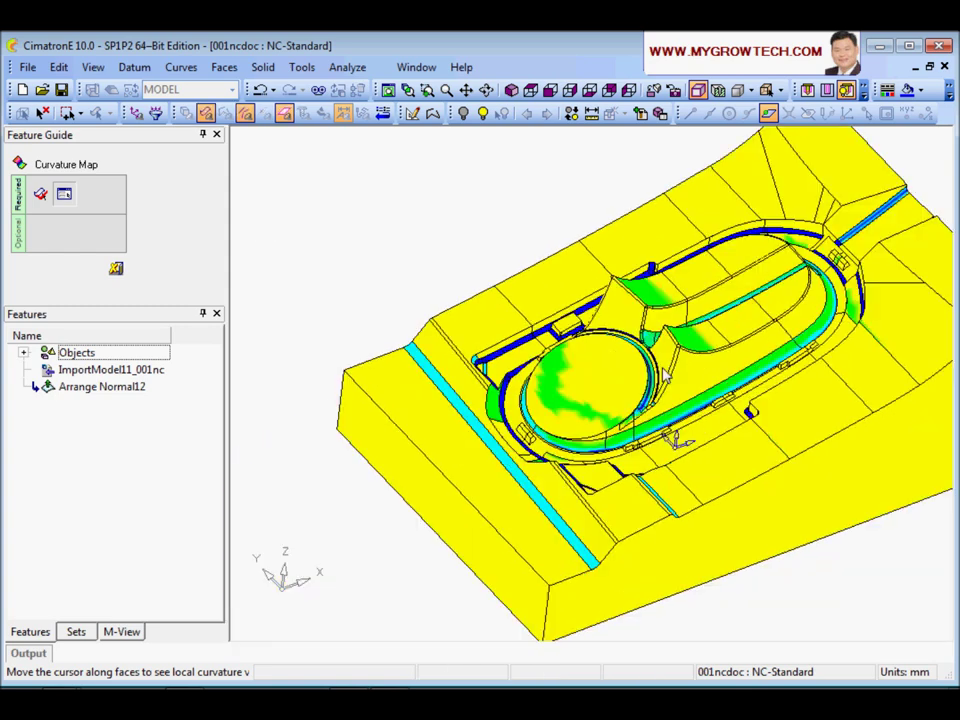
{"action": "scroll", "coordinate": [697, 407], "scroll_direction": "down", "scroll_amount": 2}
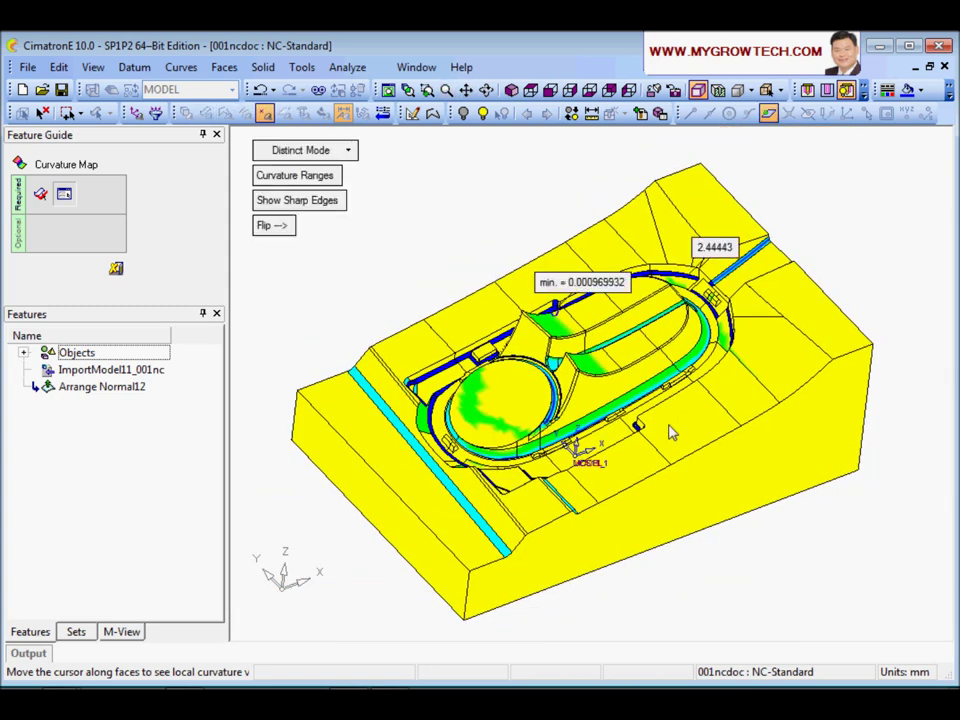
{"action": "middle_click_drag", "start_coordinate": [675, 422], "coordinate": [630, 315]}
{"action": "left_click", "coordinate": [305, 273]}
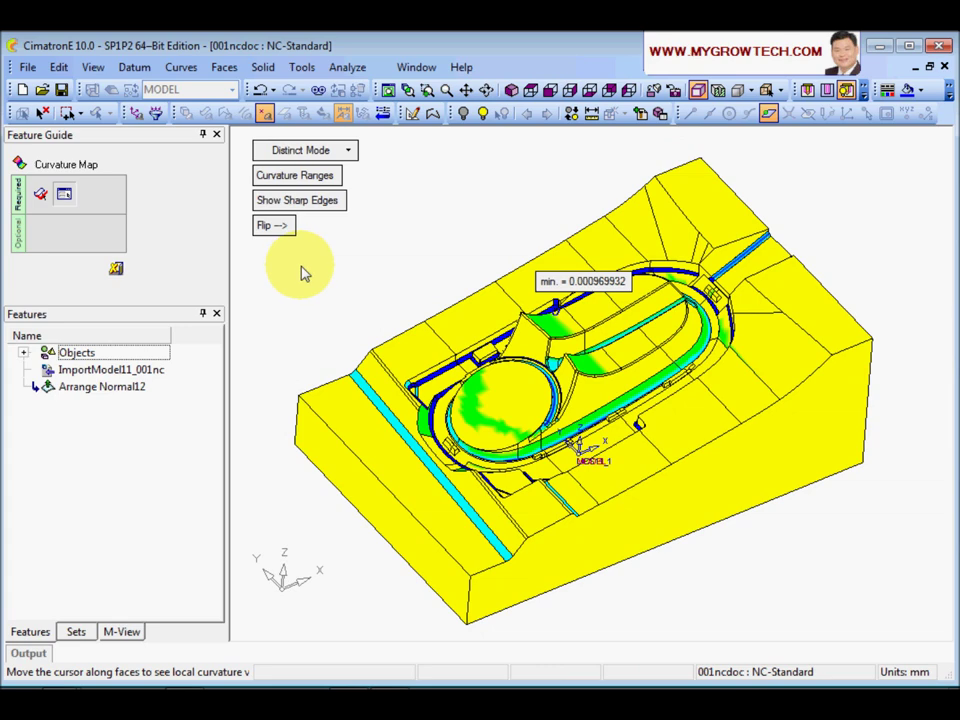
{"action": "left_click", "coordinate": [116, 271]}
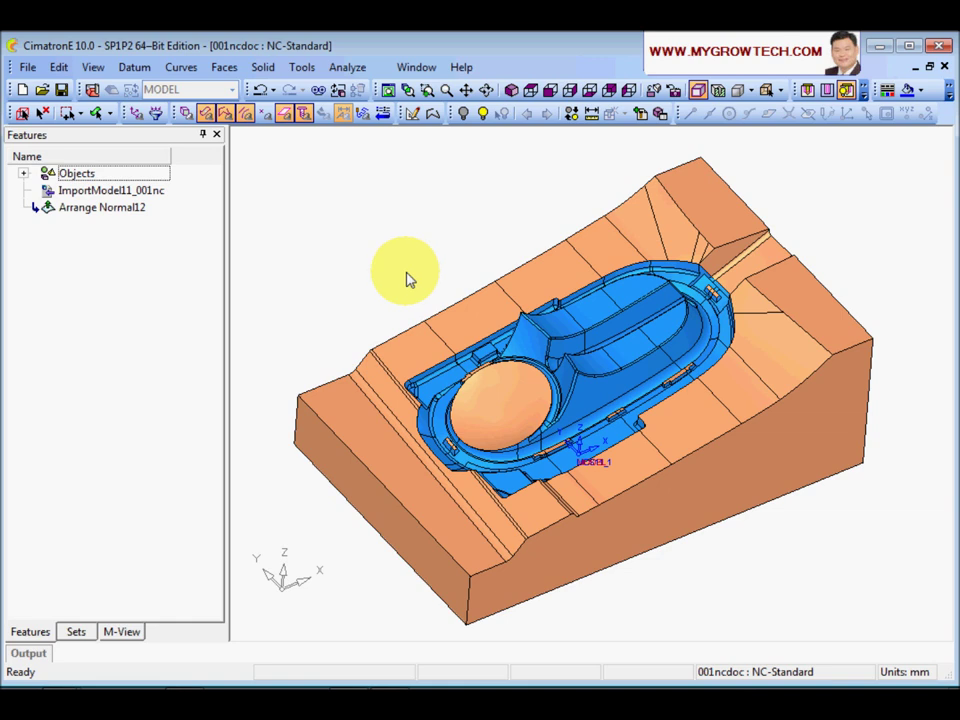
- Measure the distance between the two upper corner points at the low end of the block
{"action": "left_click", "coordinate": [349, 70]}
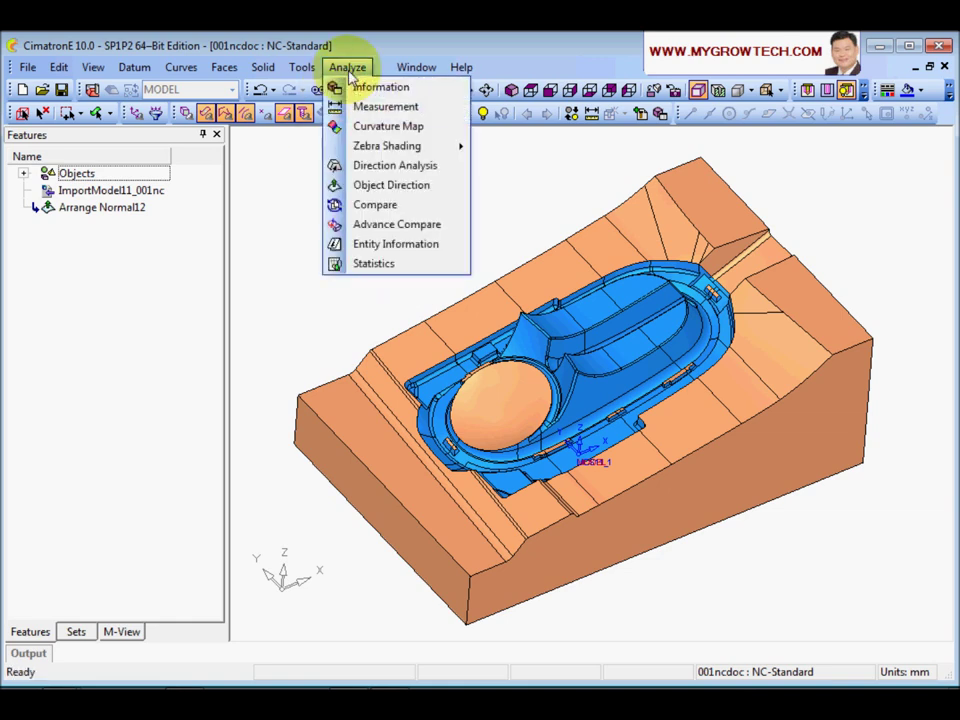
{"action": "left_click", "coordinate": [300, 146]}
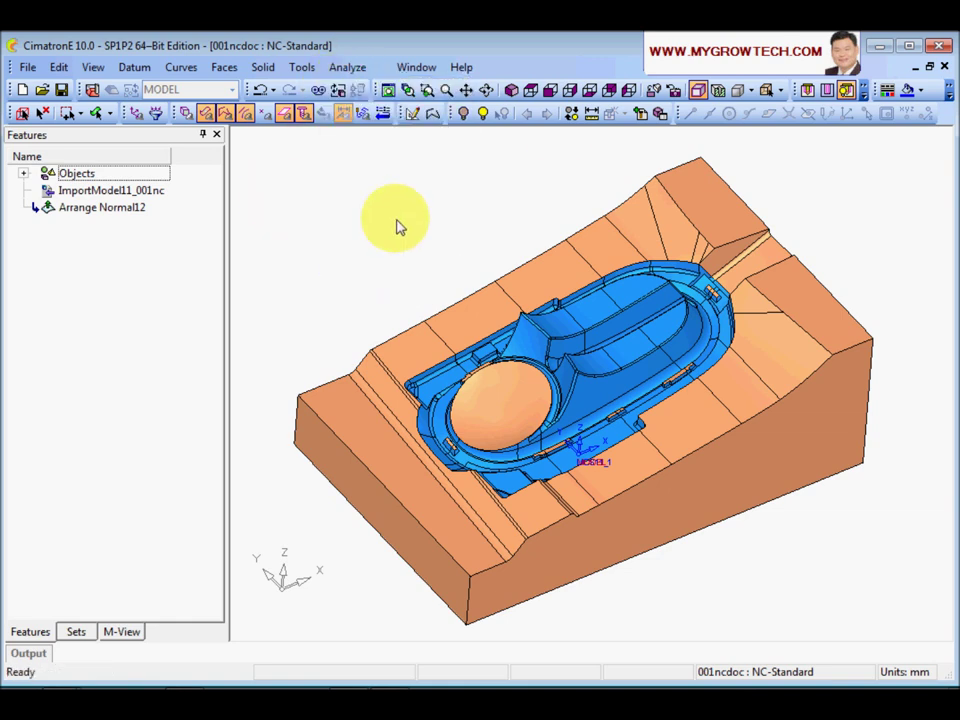
{"action": "left_click", "coordinate": [594, 118]}
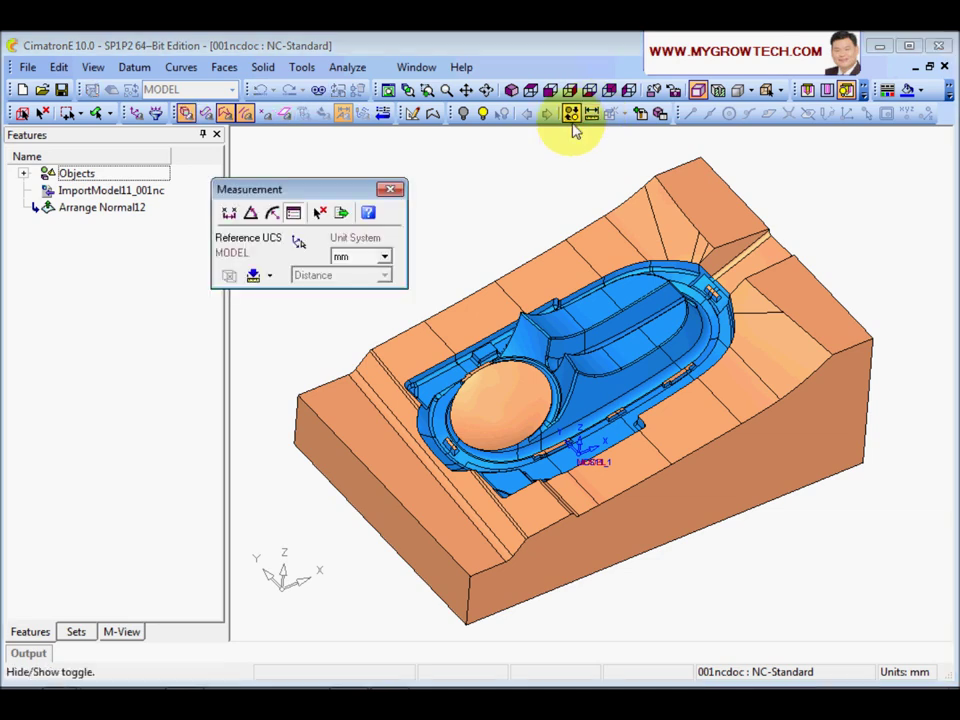
{"action": "left_click_drag", "start_coordinate": [315, 189], "coordinate": [294, 156]}
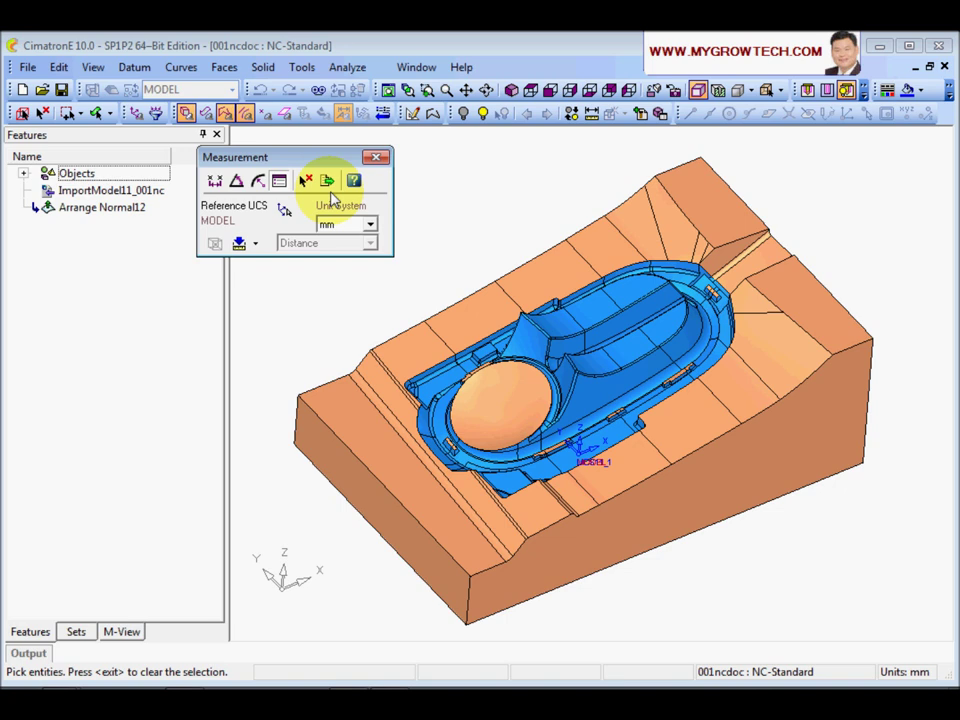
{"action": "left_click", "coordinate": [214, 181]}
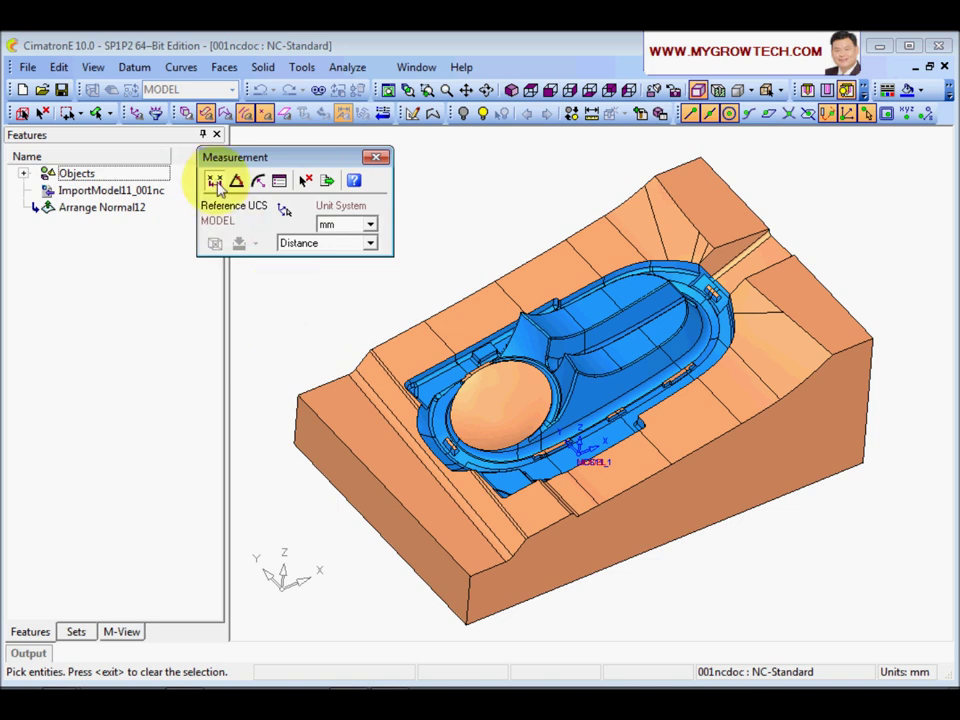
{"action": "left_click", "coordinate": [298, 400]}
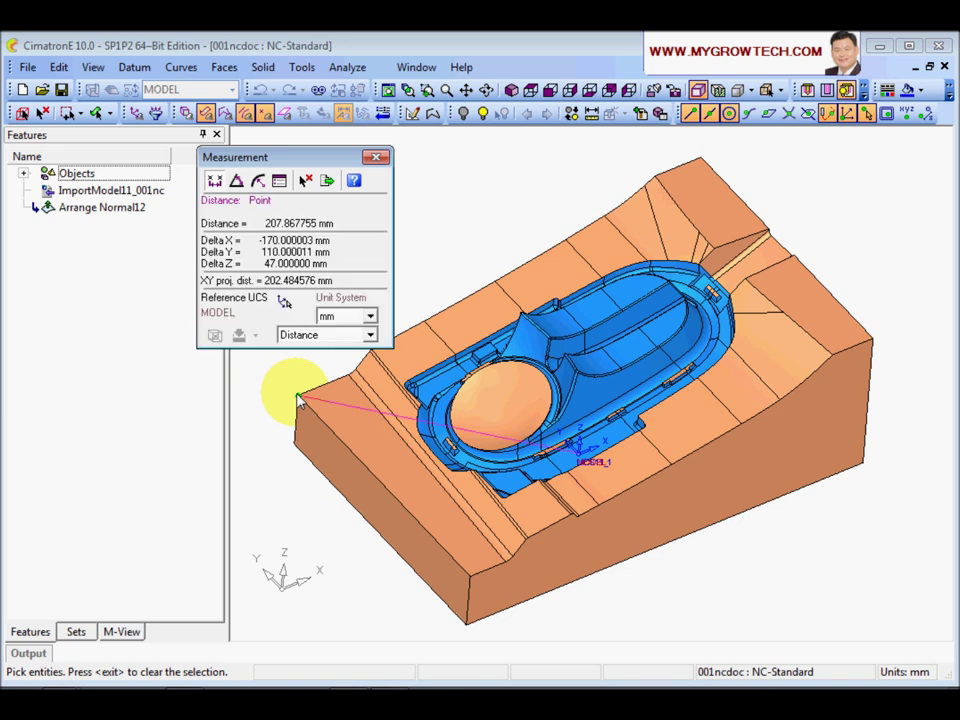
{"action": "left_click", "coordinate": [471, 580]}
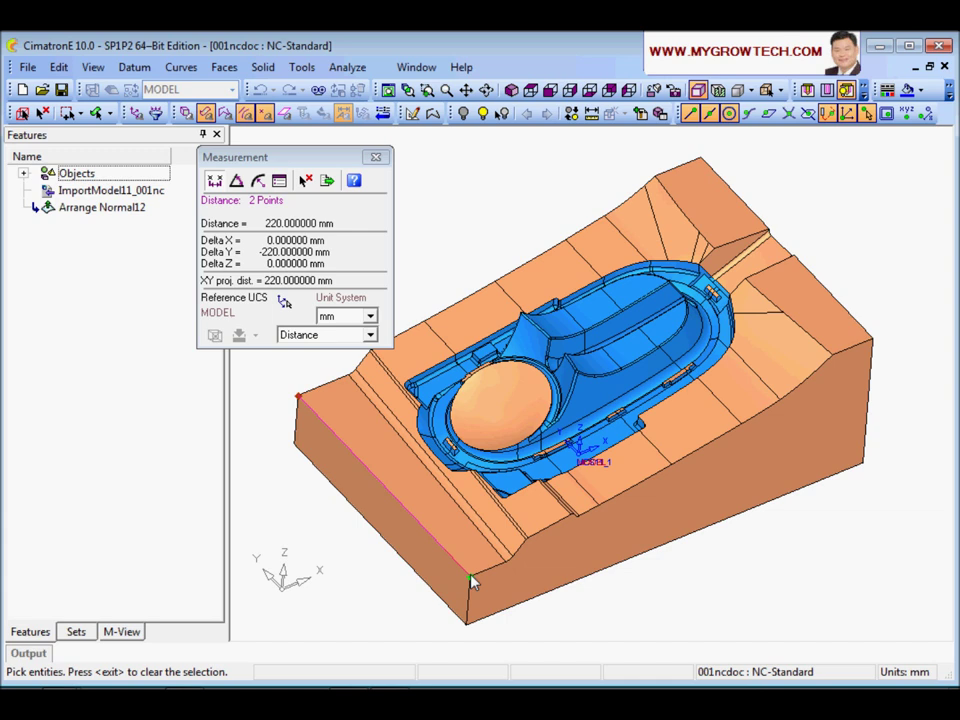
- Measure the angle between two adjoining upper edges at the block's low end and the curvature of the narrow blend face at the step
{"action": "left_click", "coordinate": [237, 181]}
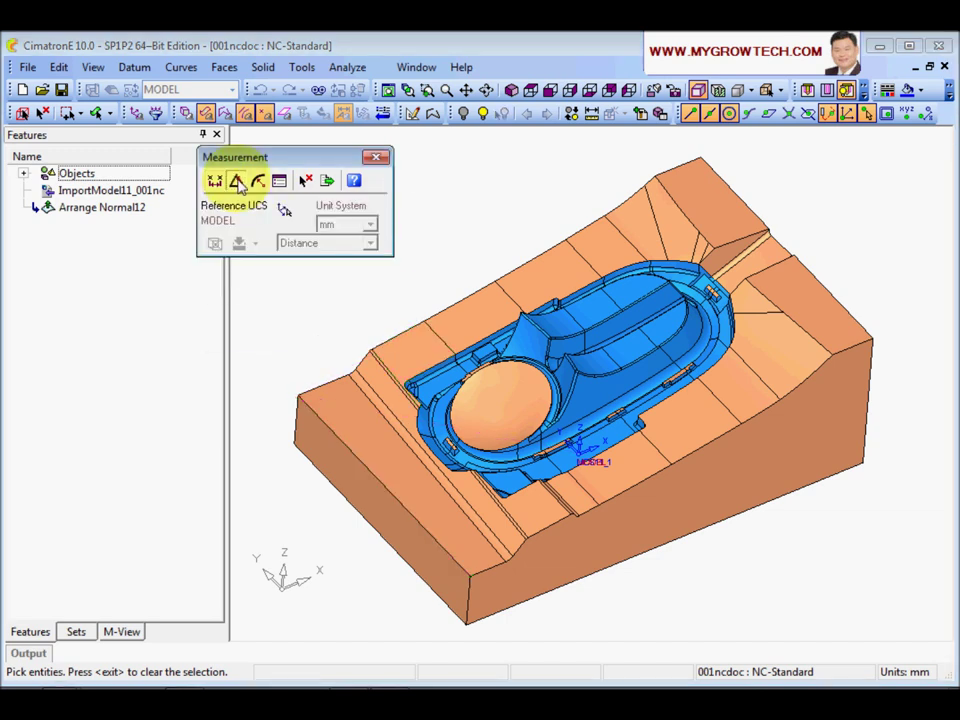
{"action": "left_click", "coordinate": [311, 396]}
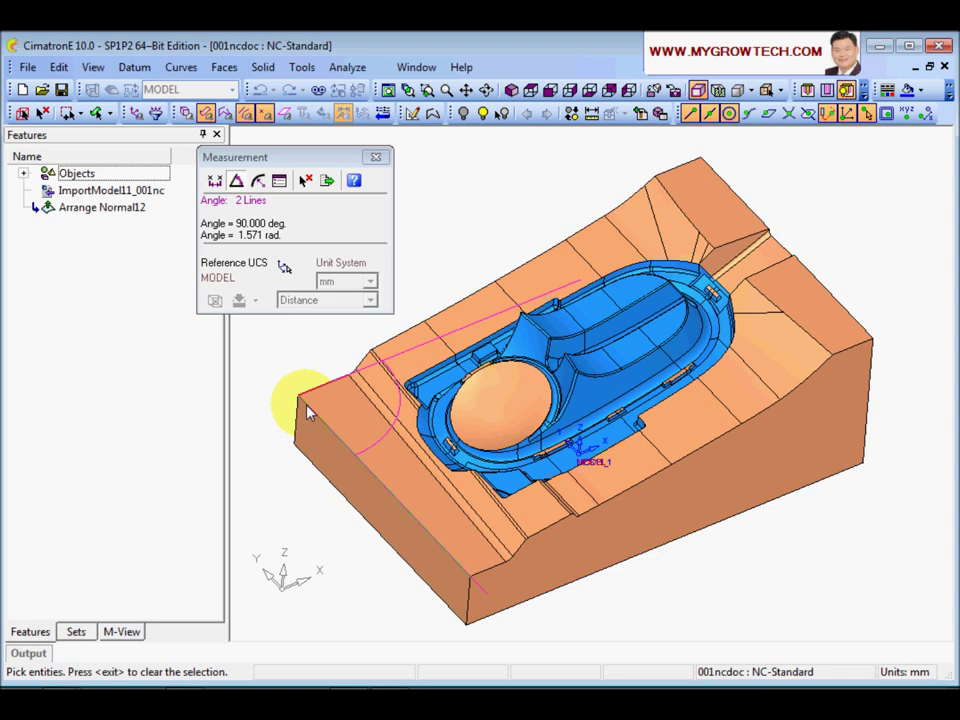
{"action": "left_click", "coordinate": [258, 182]}
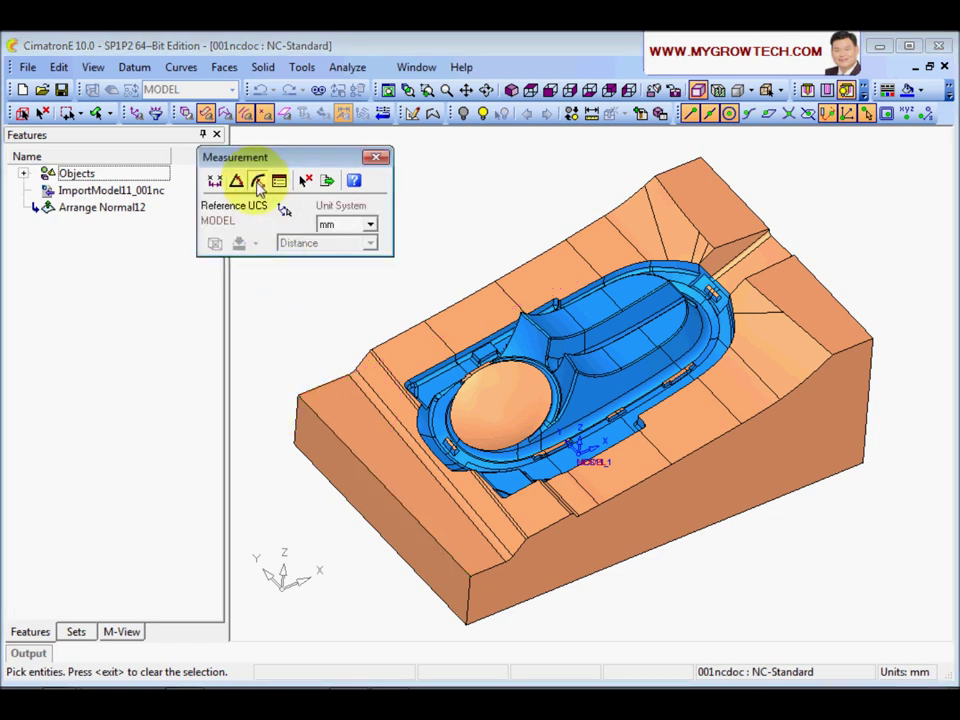
{"action": "left_click", "coordinate": [424, 462]}
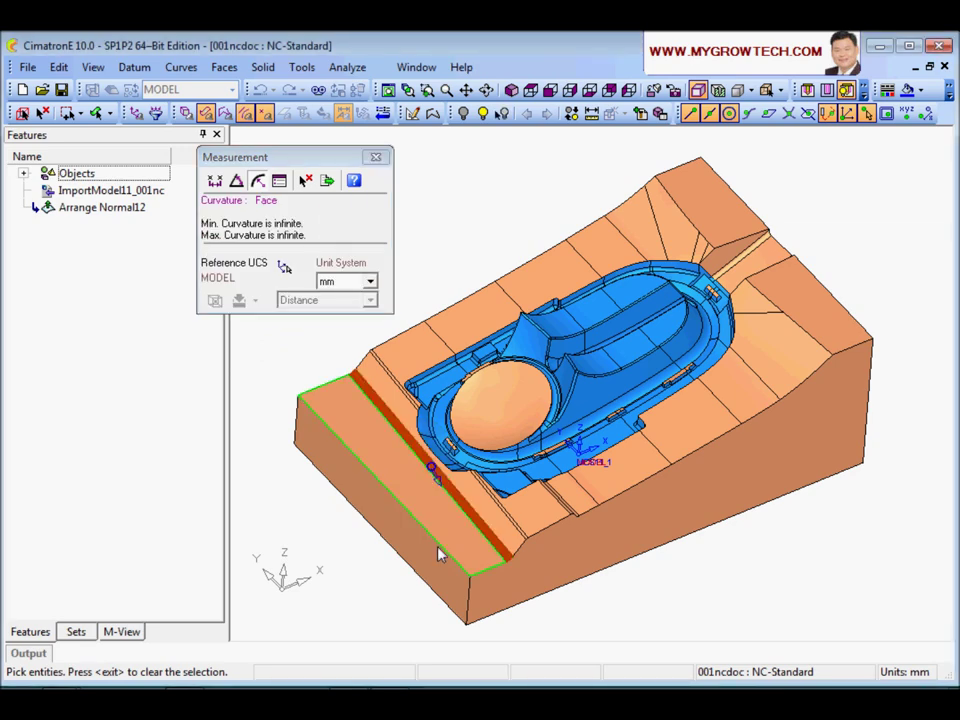
{"action": "scroll", "coordinate": [347, 476], "scroll_direction": "up", "scroll_amount": 3}
{"action": "middle_click_drag", "start_coordinate": [347, 476], "coordinate": [533, 447]}
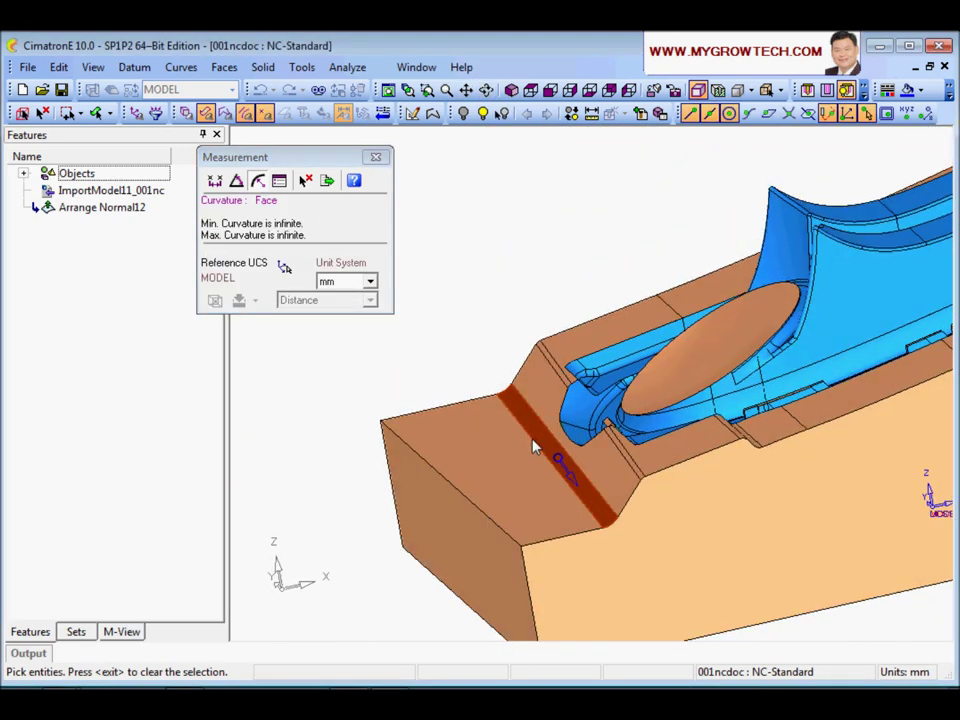
- Read out the full geometric data of the narrow blend face at the step, including its area and perimeter
{"action": "left_click", "coordinate": [573, 485]}
{"action": "middle_click_drag", "start_coordinate": [396, 379], "coordinate": [424, 364]}
{"action": "middle_click_drag", "start_coordinate": [430, 300], "coordinate": [533, 405]}
{"action": "left_click", "coordinate": [279, 180]}
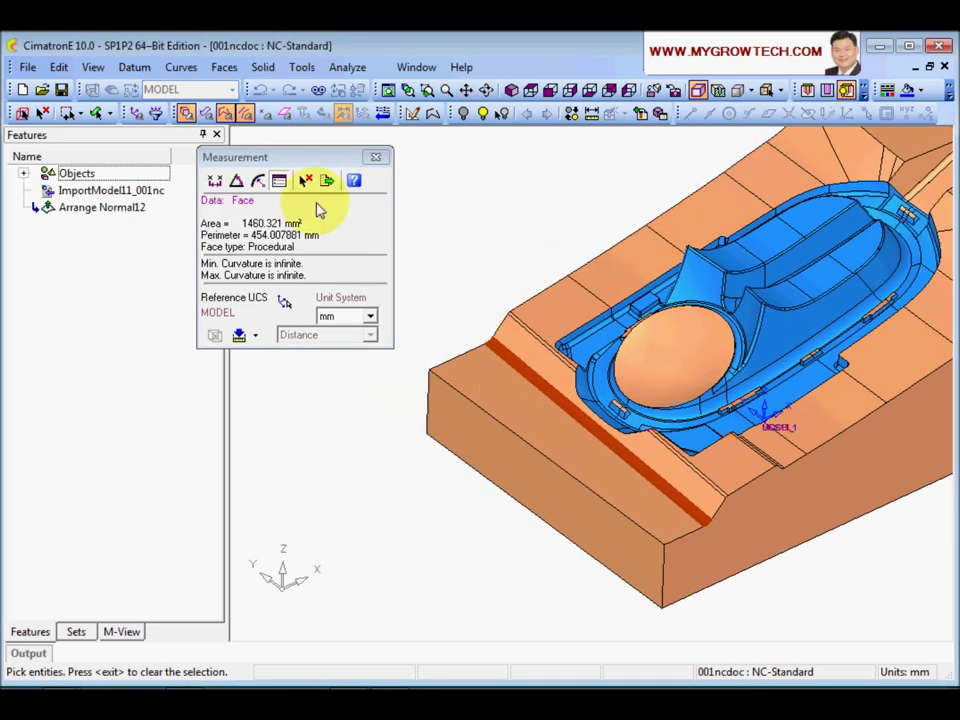
- Measure the volume, mass and bounding box of all faces of the part together and close the measurement
{"action": "scroll", "coordinate": [488, 392], "scroll_direction": "down", "scroll_amount": 2}
{"action": "scroll", "coordinate": [488, 392], "scroll_direction": "down", "scroll_amount": 2}
{"action": "left_click_drag", "start_coordinate": [485, 158], "coordinate": [864, 546]}
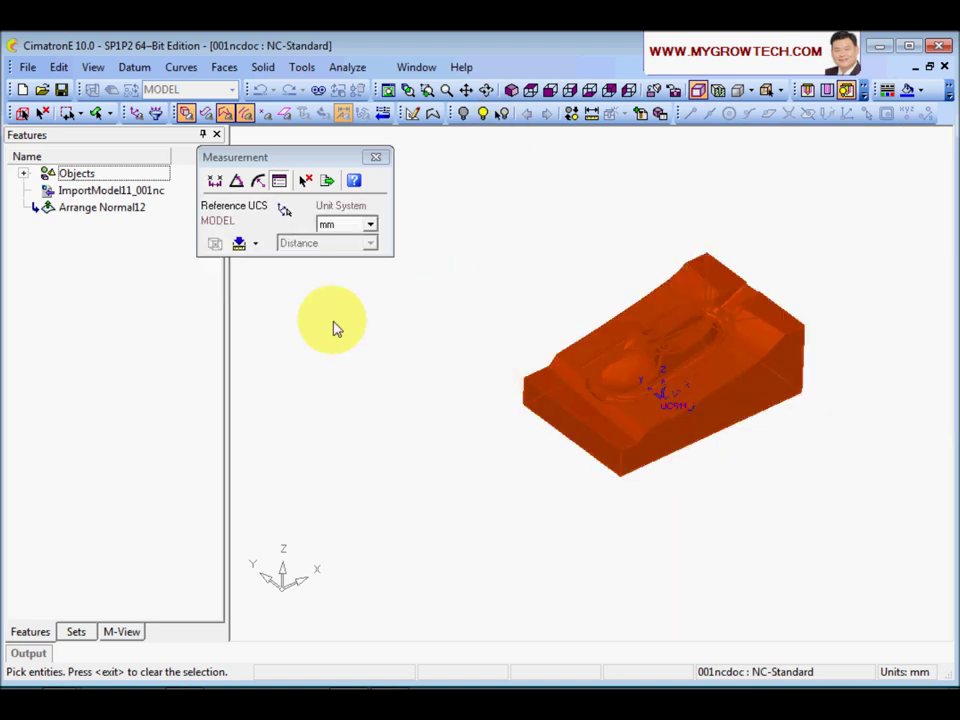
{"action": "left_click", "coordinate": [42, 112]}
{"action": "left_click_drag", "start_coordinate": [501, 193], "coordinate": [820, 538]}
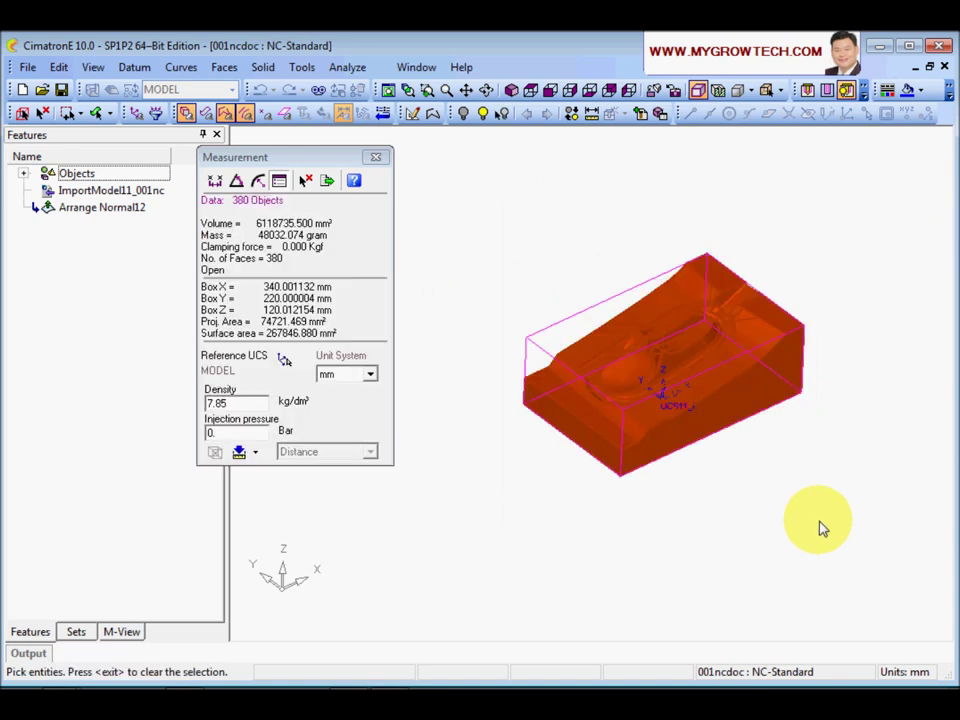
{"action": "left_click_drag", "start_coordinate": [307, 164], "coordinate": [563, 190]}
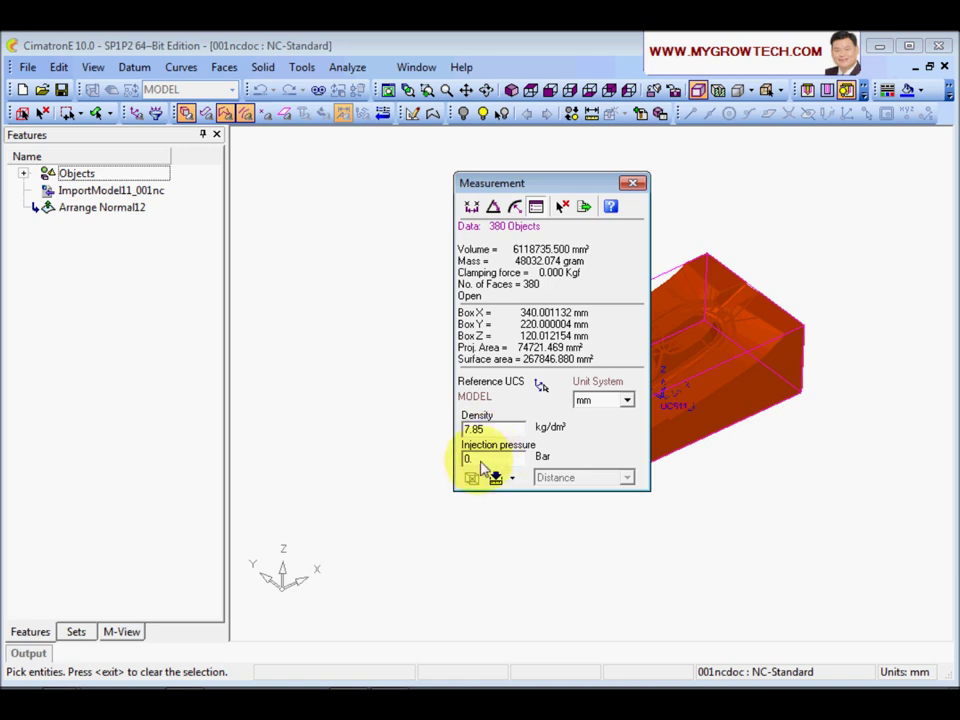
{"action": "left_click", "coordinate": [633, 183]}
- Start a new set named cavity srf and define it by criteria instead of by selection
{"action": "scroll", "coordinate": [690, 310], "scroll_direction": "up", "scroll_amount": 5}
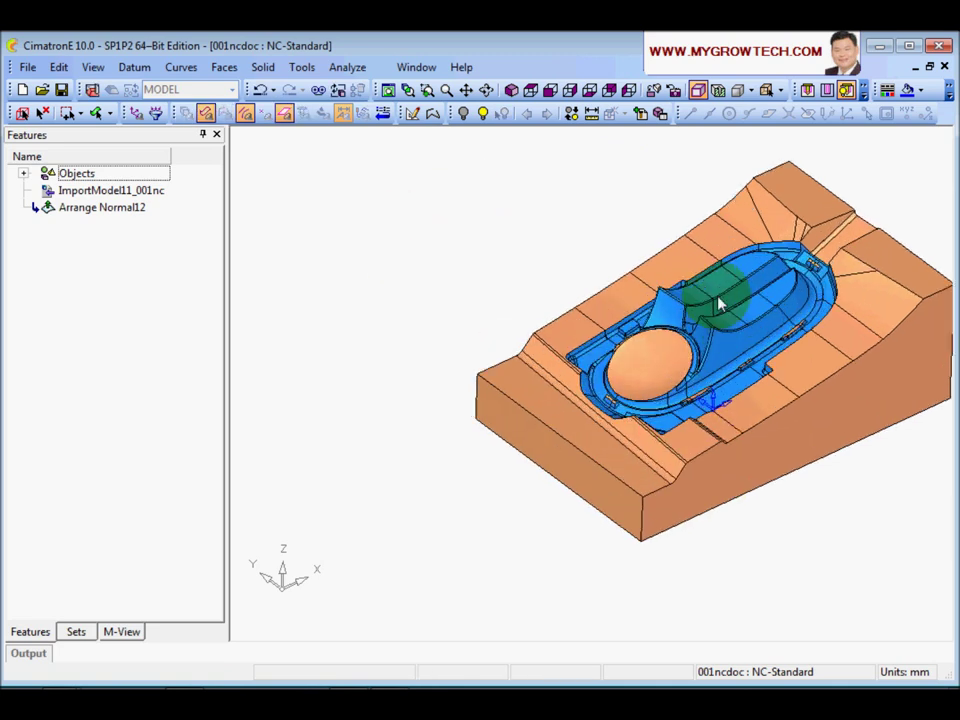
{"action": "scroll", "coordinate": [477, 343], "scroll_direction": "up", "scroll_amount": 3}
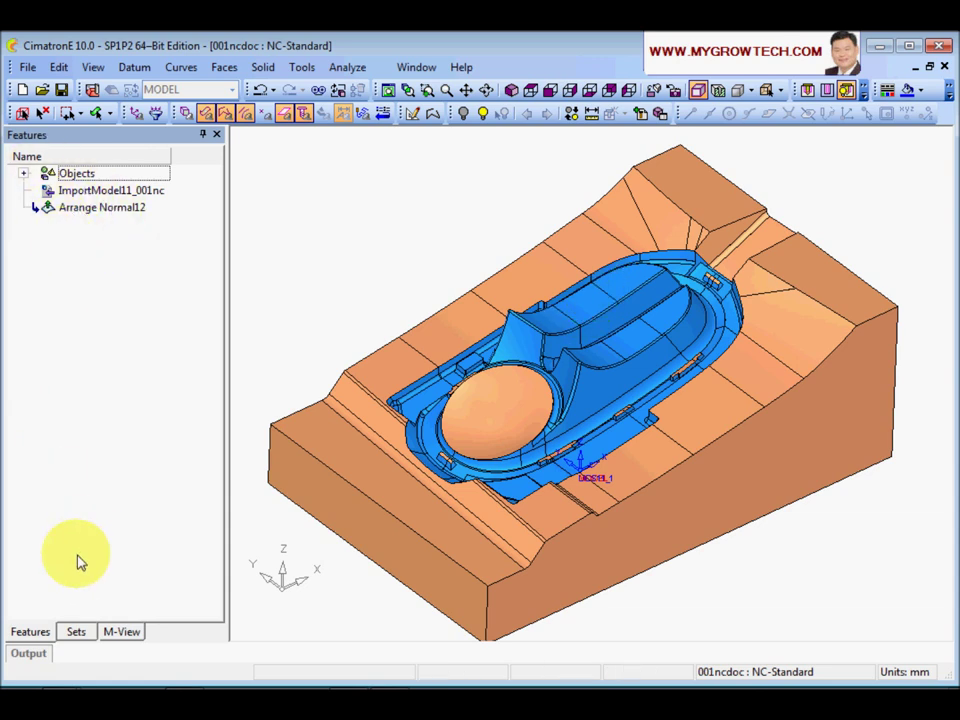
{"action": "left_click", "coordinate": [76, 632]}
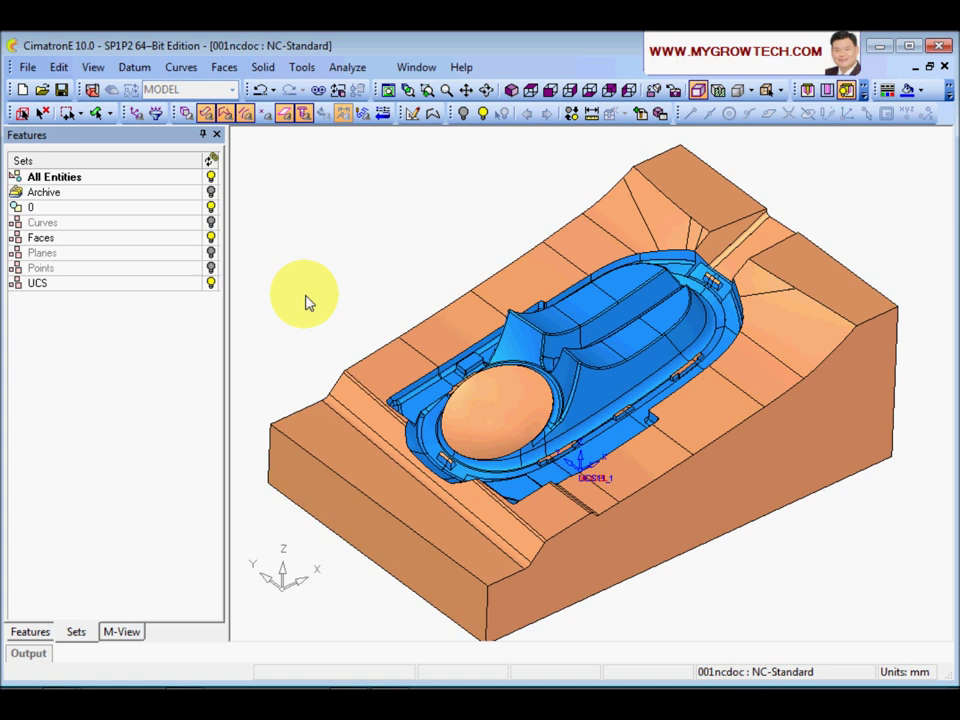
{"action": "middle_click_drag", "start_coordinate": [308, 302], "coordinate": [440, 289]}
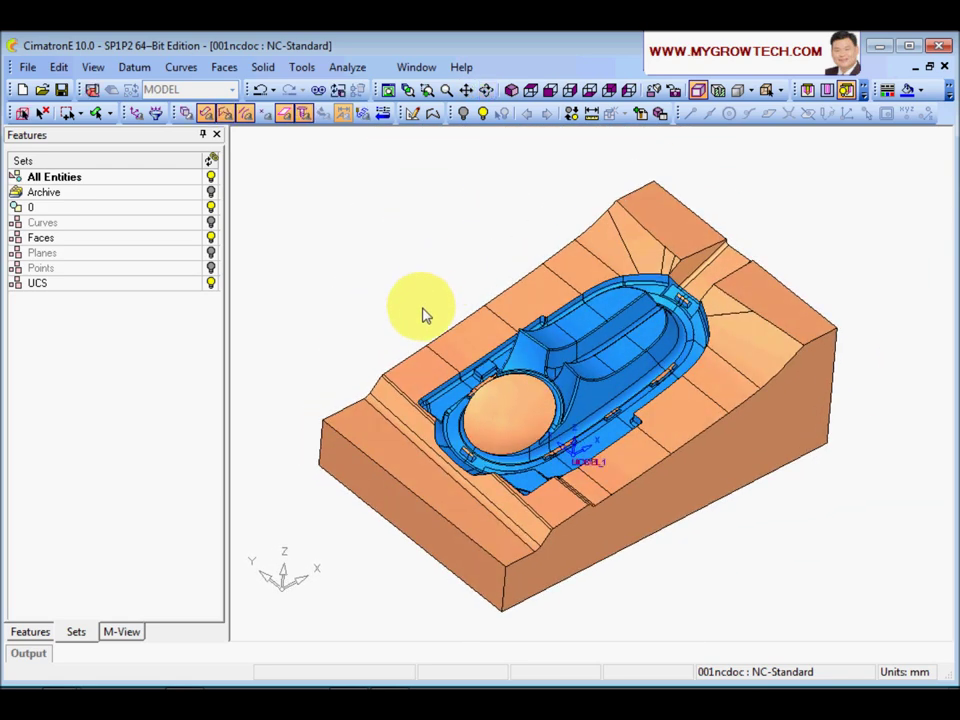
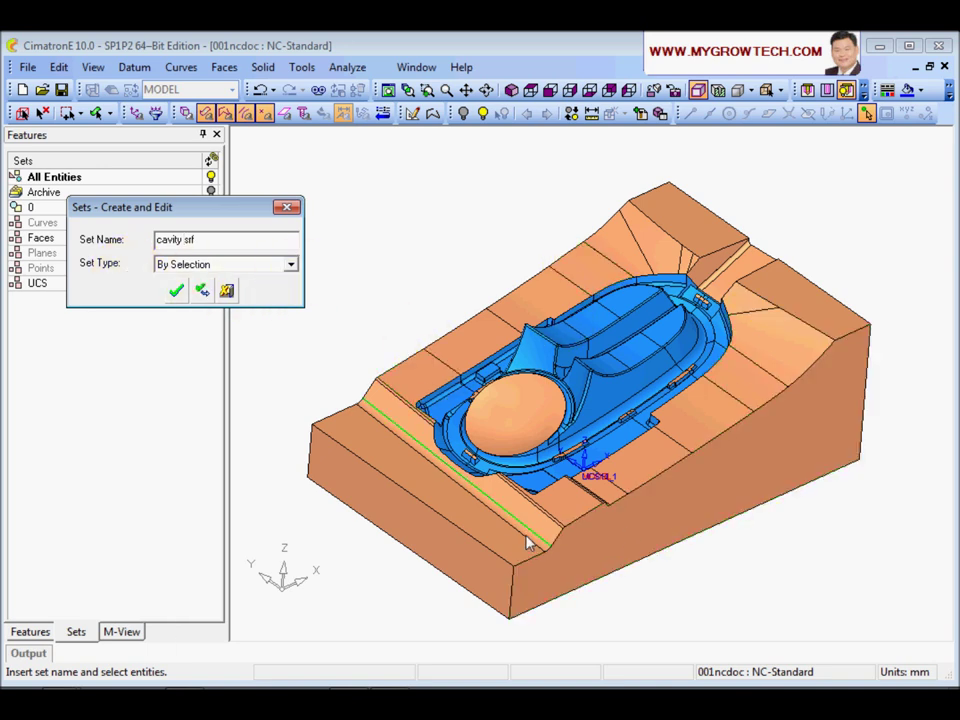
{"action": "scroll", "coordinate": [521, 510], "scroll_direction": "up", "scroll_amount": 3}
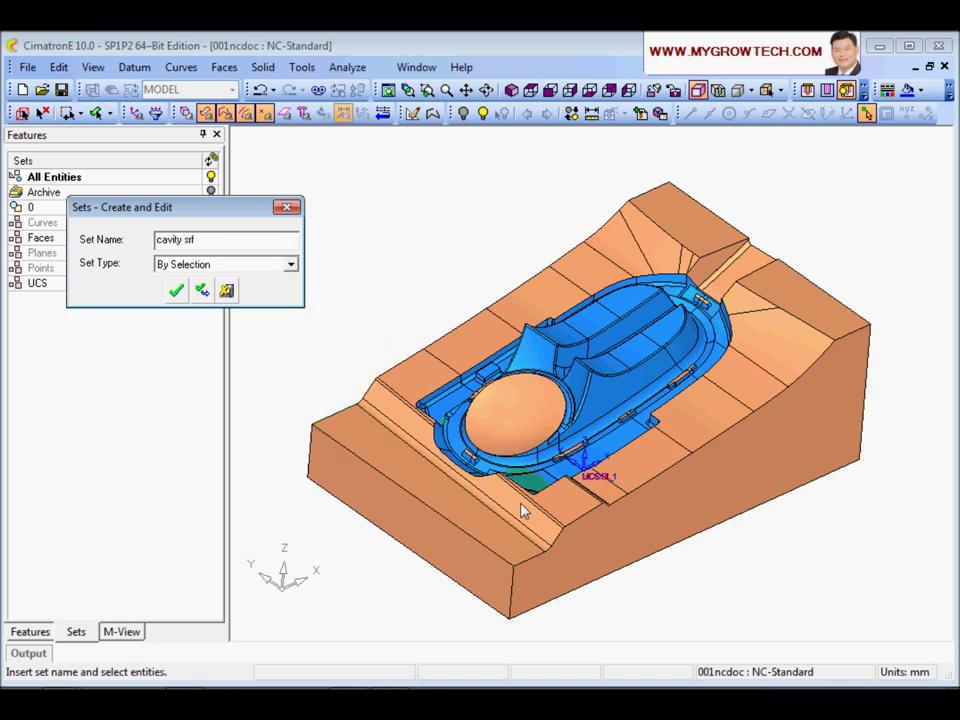
{"action": "scroll", "coordinate": [445, 260], "scroll_direction": "down", "scroll_amount": 1}
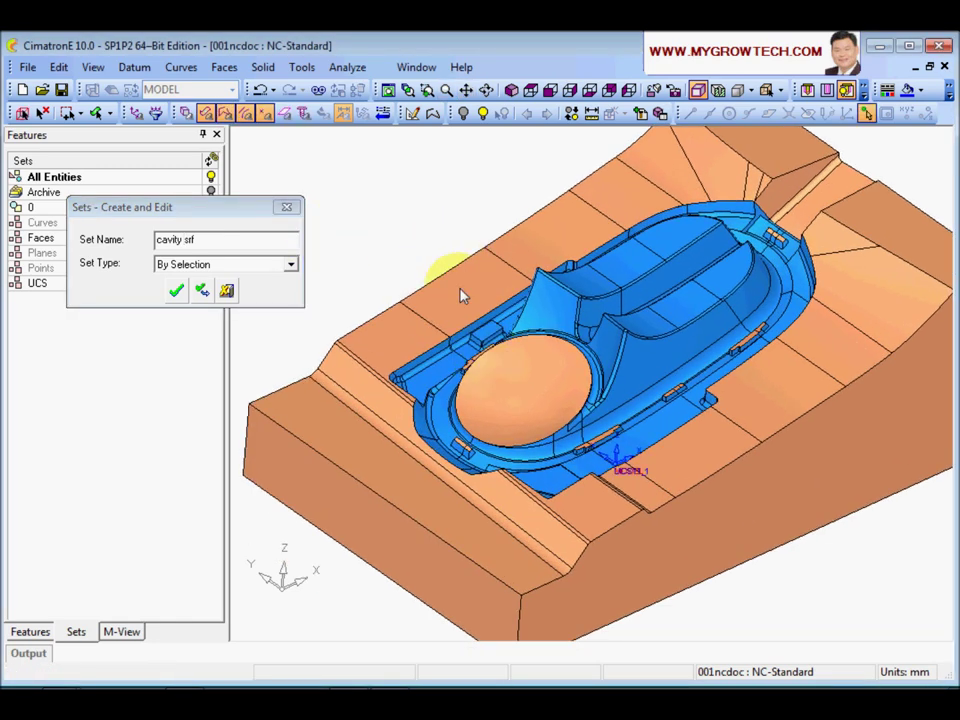
{"action": "middle_click_drag", "start_coordinate": [519, 295], "coordinate": [486, 331]}
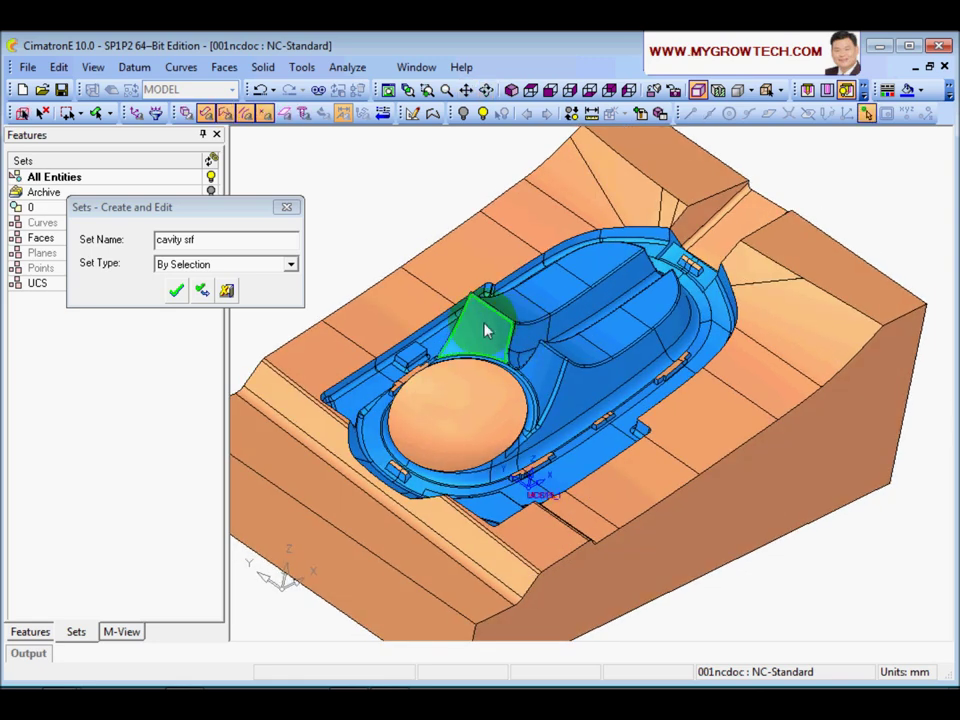
{"action": "middle_click_drag", "start_coordinate": [418, 199], "coordinate": [424, 271]}
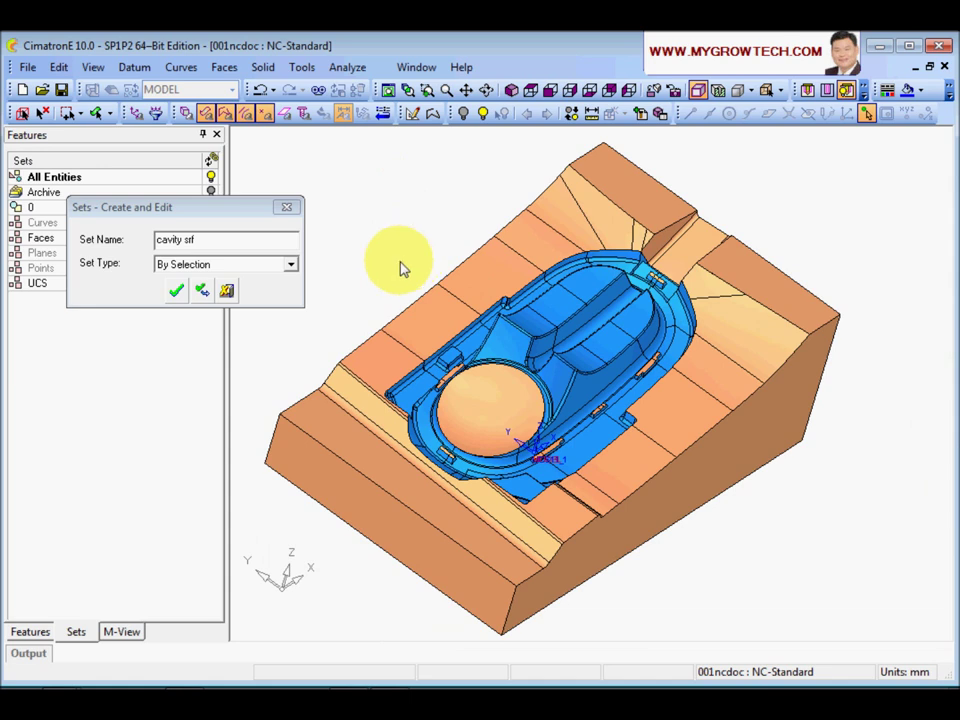
{"action": "left_click", "coordinate": [291, 265]}
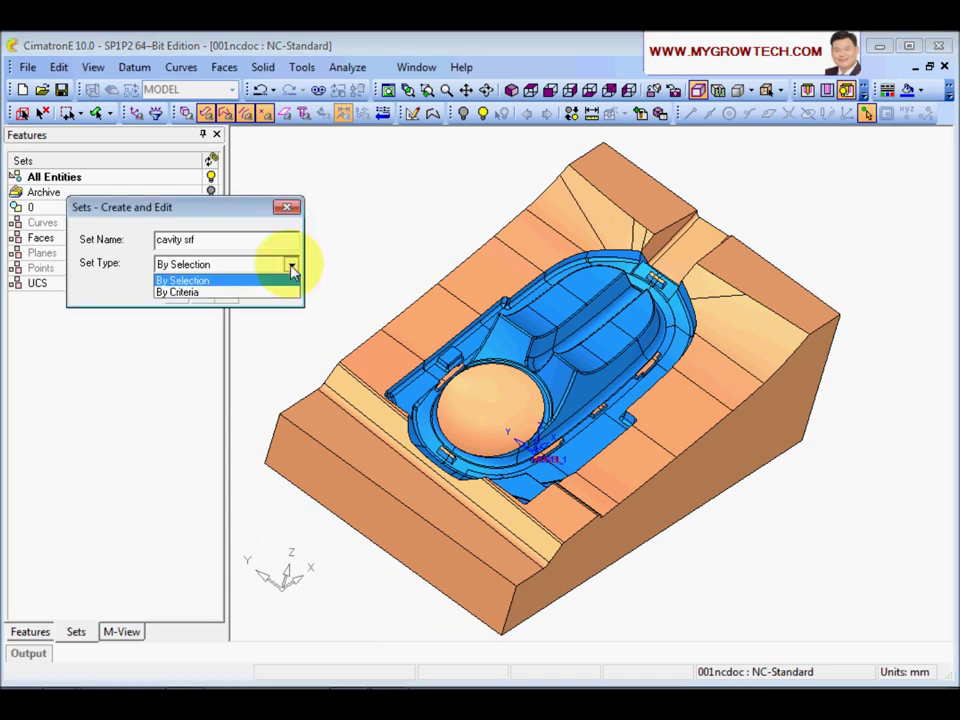
{"action": "left_click", "coordinate": [184, 293]}
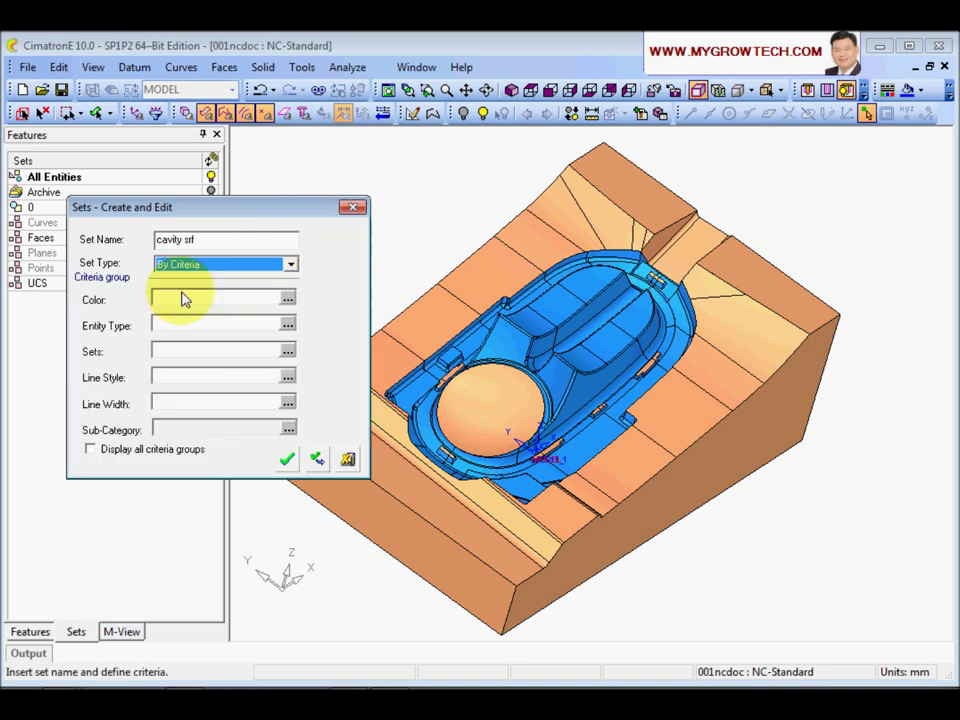
{"action": "left_click_drag", "start_coordinate": [200, 210], "coordinate": [178, 196]}
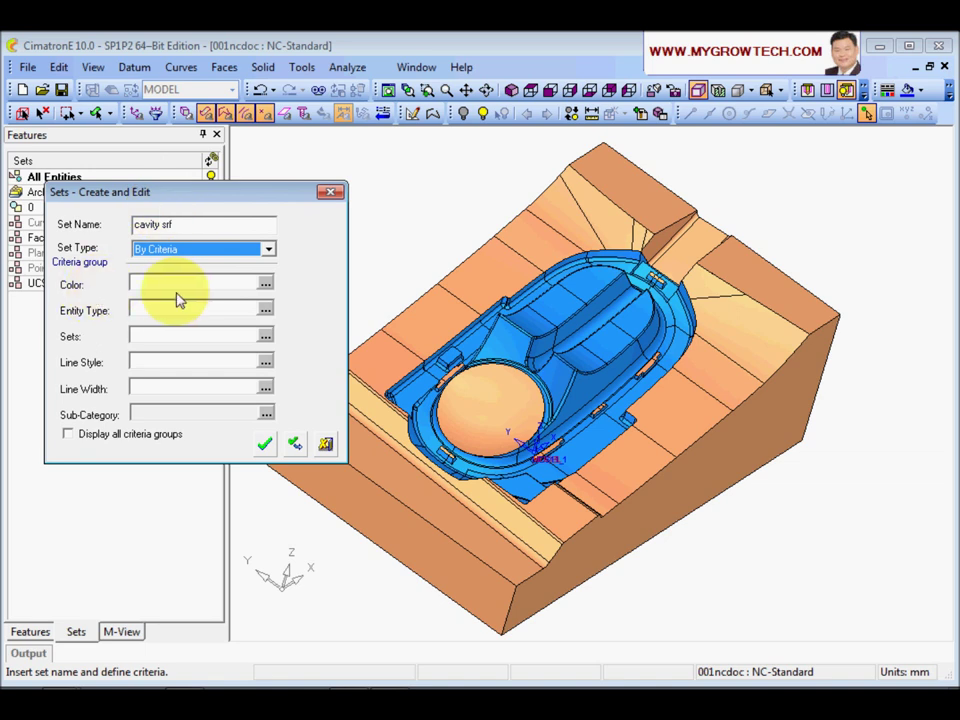
- Examine the colour, entity type and set choices offered as criteria for the cavity srf set
{"action": "left_click", "coordinate": [265, 284]}
{"action": "left_click", "coordinate": [265, 310]}
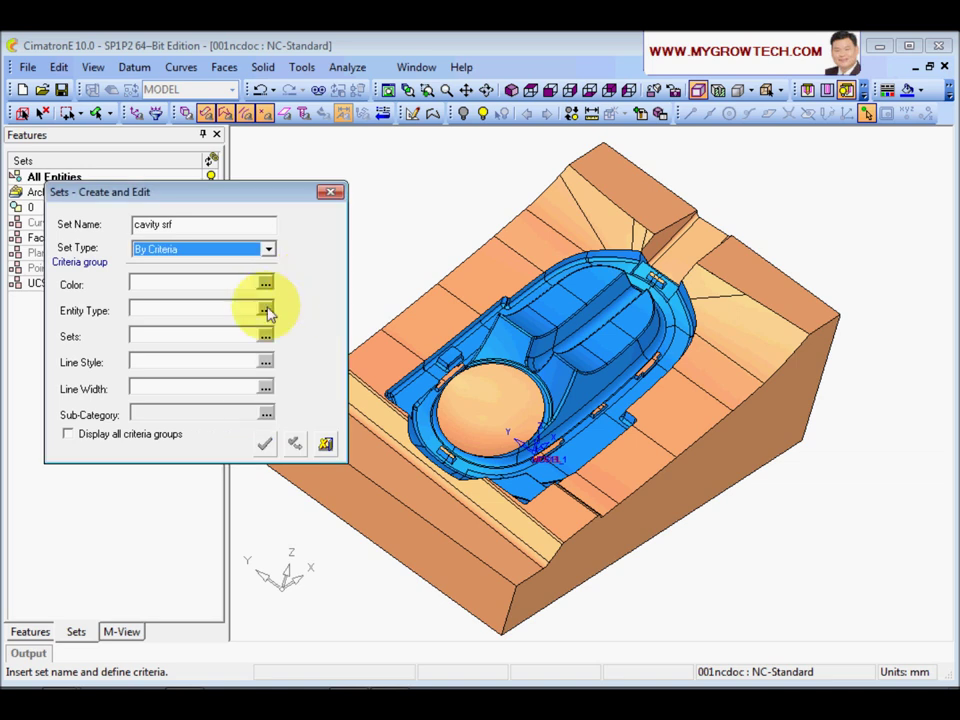
{"action": "left_click", "coordinate": [265, 310]}
{"action": "left_click", "coordinate": [306, 315]}
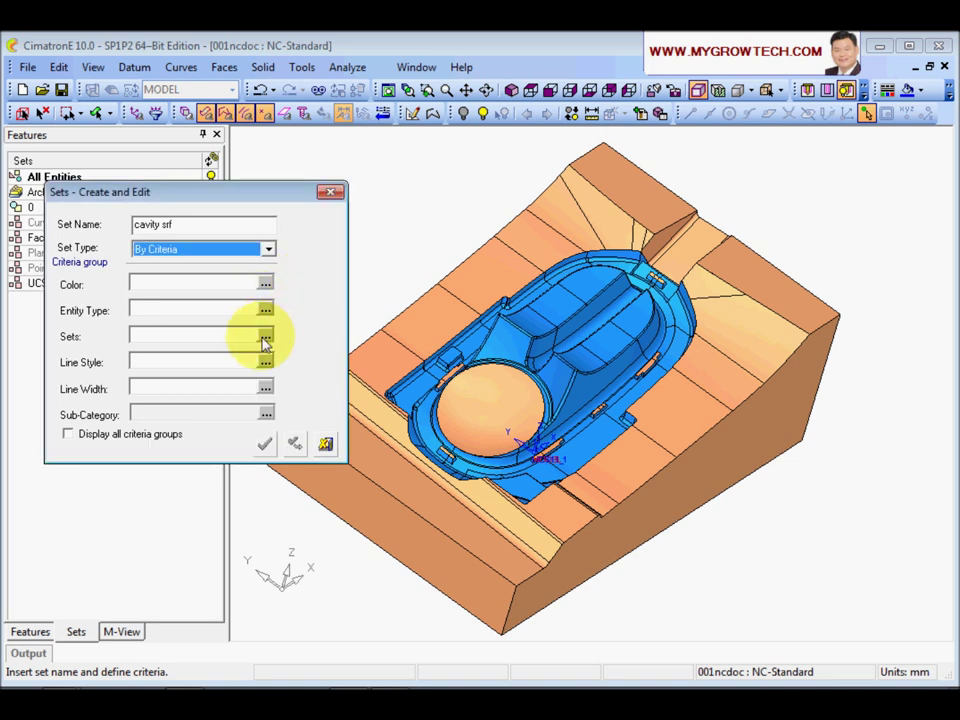
{"action": "left_click", "coordinate": [266, 336]}
{"action": "left_click", "coordinate": [288, 342]}
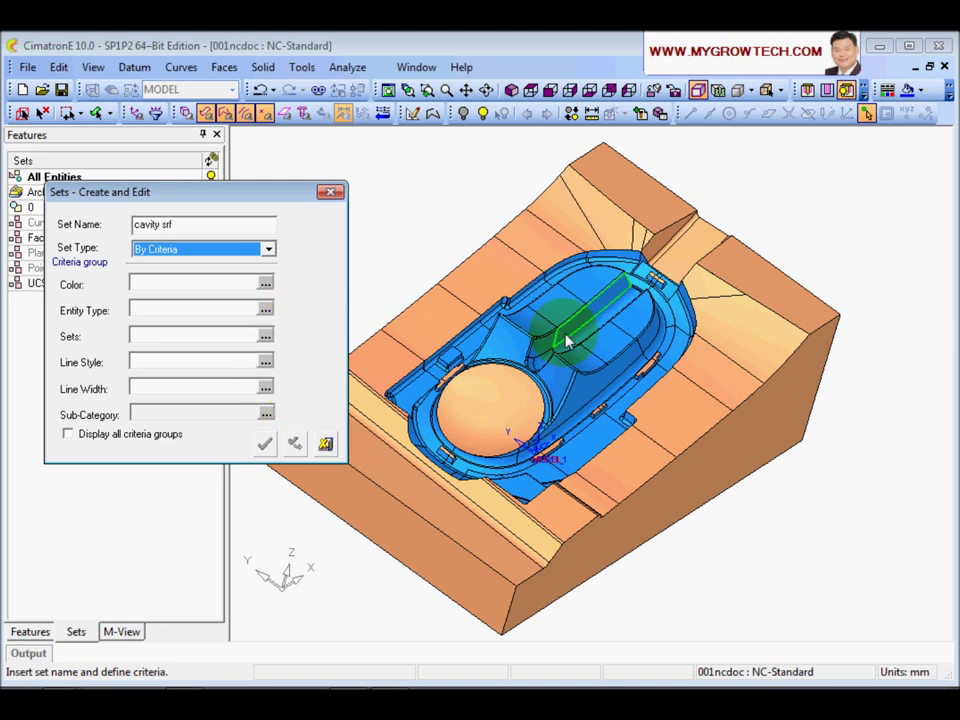
- Pick up the blue of an upper pocket face as the current colour
{"action": "scroll", "coordinate": [614, 374], "scroll_direction": "up", "scroll_amount": 3}
{"action": "middle_click_drag", "start_coordinate": [614, 374], "coordinate": [558, 334]}
{"action": "scroll", "coordinate": [558, 334], "scroll_direction": "down", "scroll_amount": 3}
{"action": "middle_click_drag", "start_coordinate": [574, 392], "coordinate": [741, 274]}
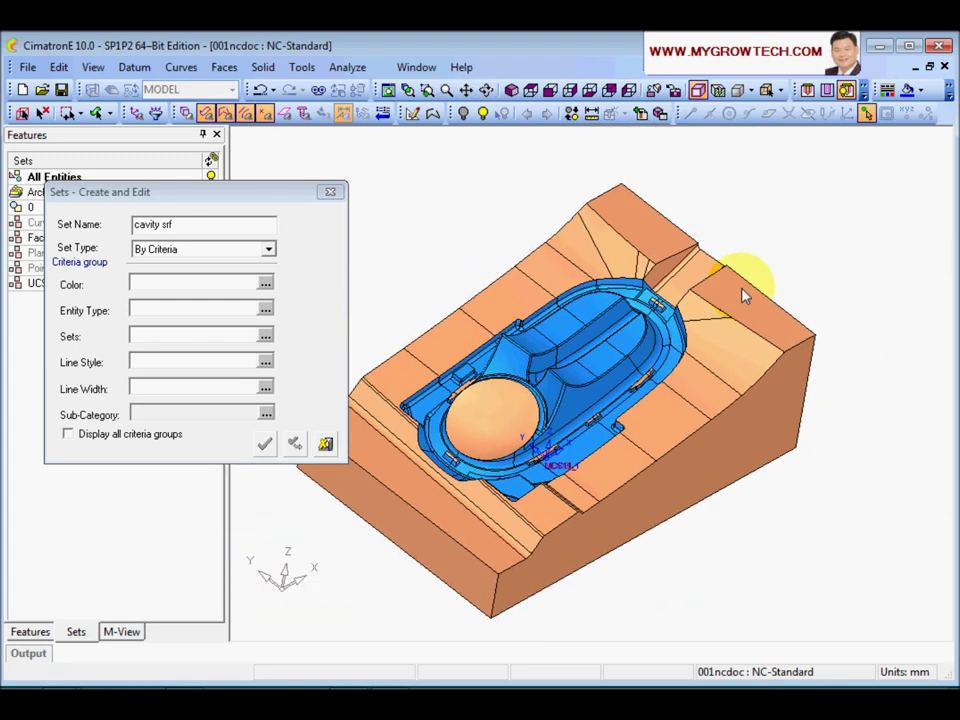
{"action": "left_click", "coordinate": [922, 93]}
{"action": "left_click", "coordinate": [956, 159]}
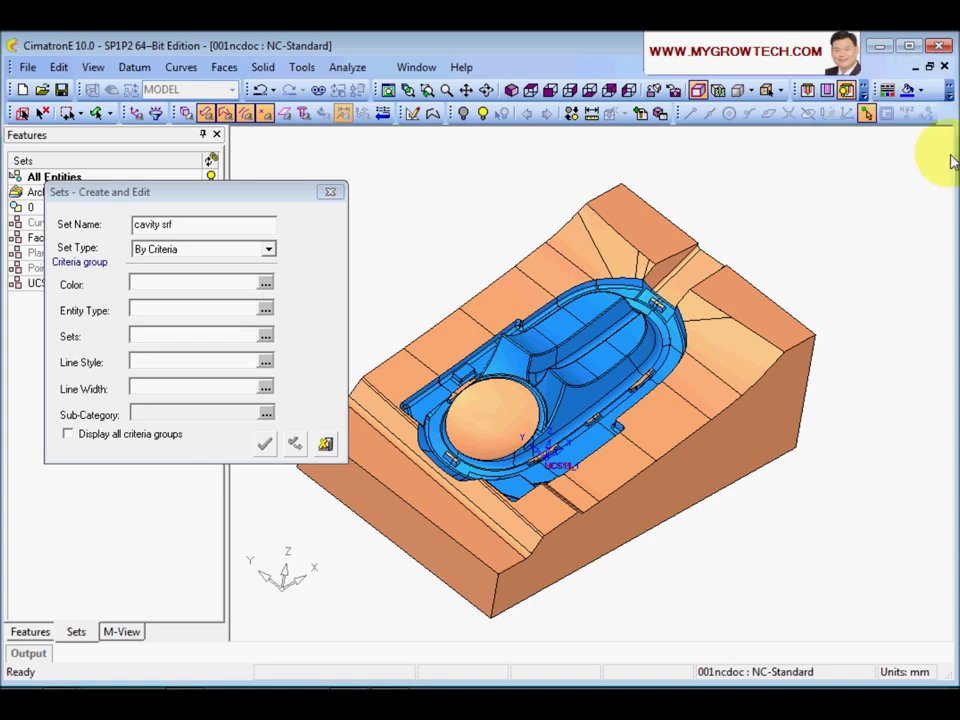
{"action": "left_click", "coordinate": [951, 94]}
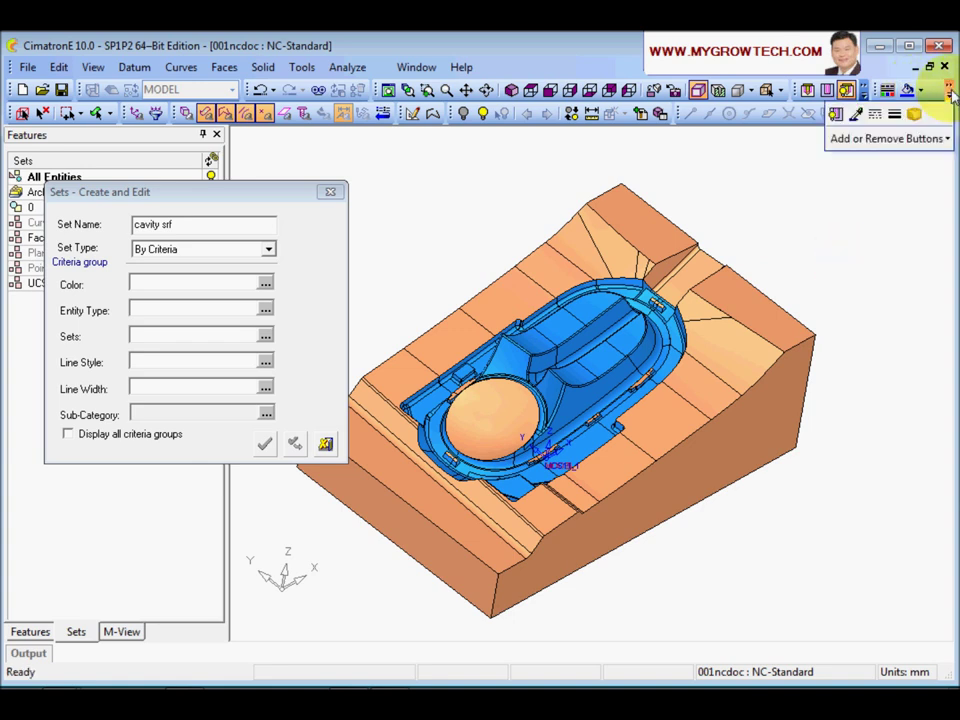
{"action": "left_click", "coordinate": [857, 118]}
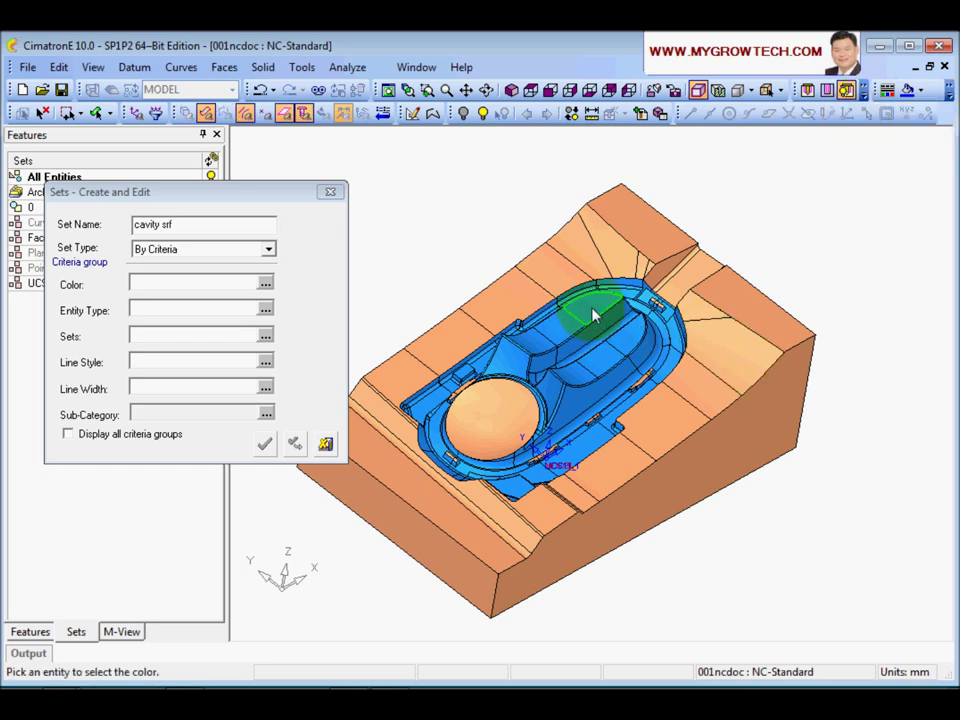
{"action": "left_click", "coordinate": [866, 112]}
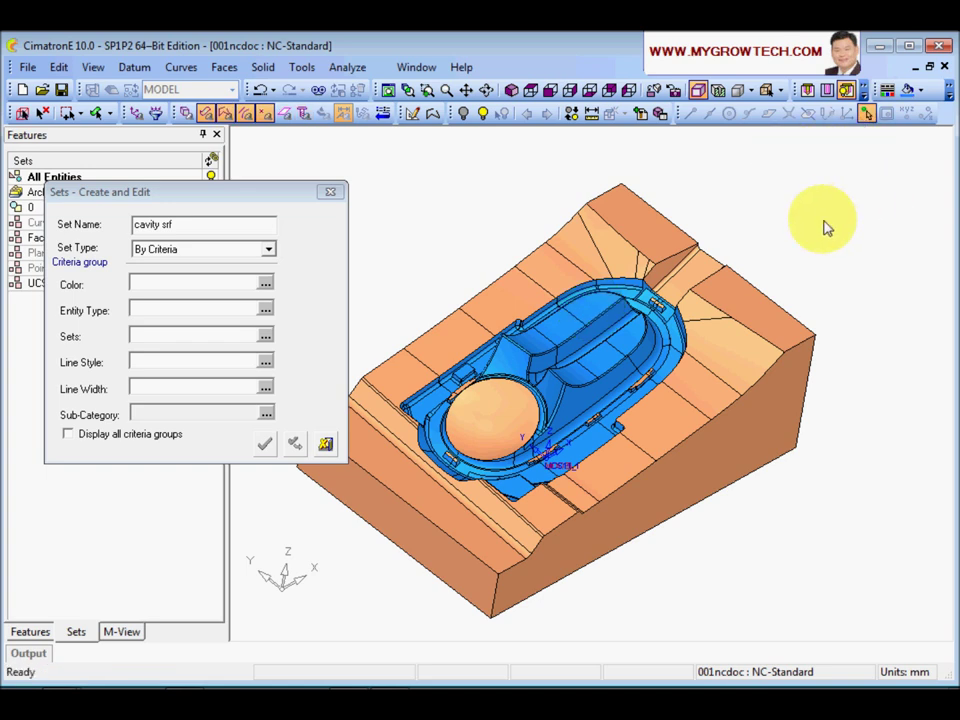
{"action": "left_click", "coordinate": [911, 90]}
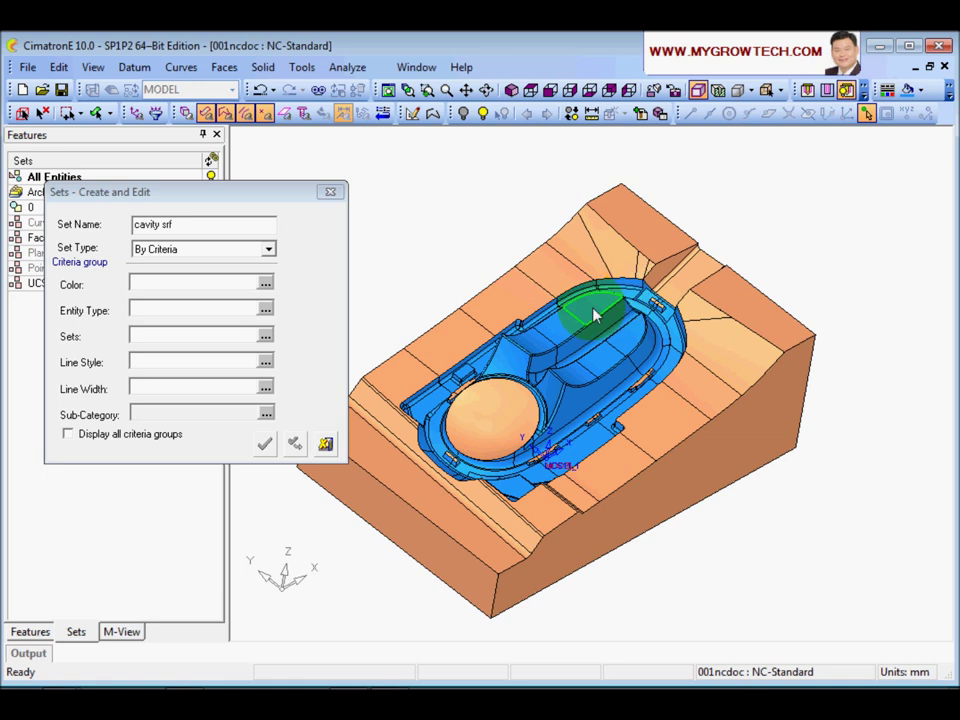
- Use the current blue as the colour criterion and create the cavity srf set
{"action": "left_click", "coordinate": [264, 284]}
{"action": "scroll", "coordinate": [268, 380], "scroll_direction": "down", "scroll_amount": 3}
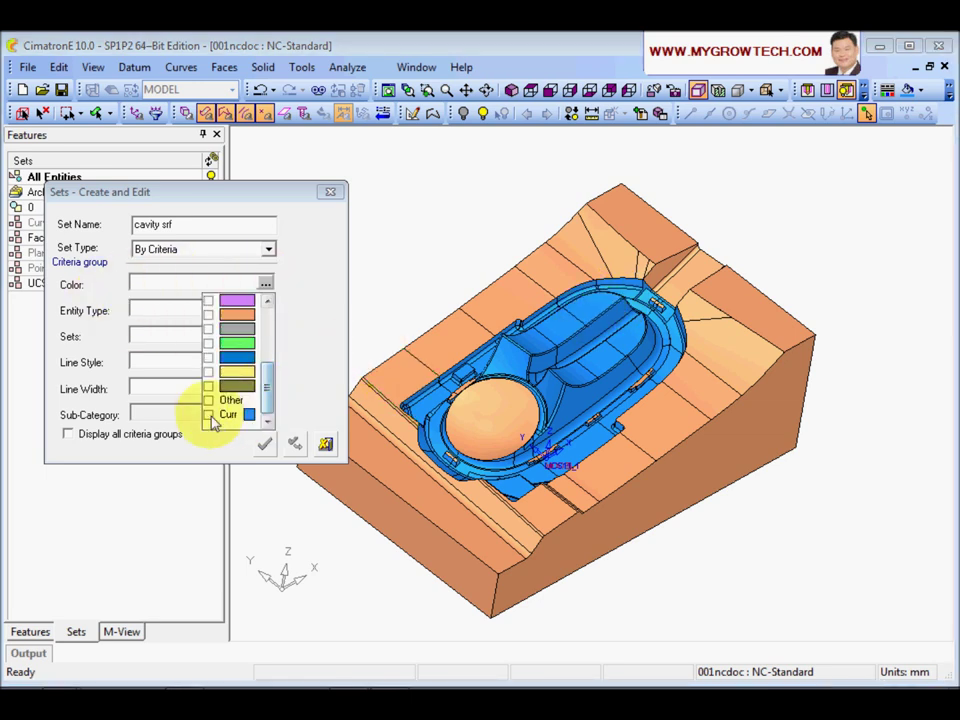
{"action": "left_click", "coordinate": [230, 414]}
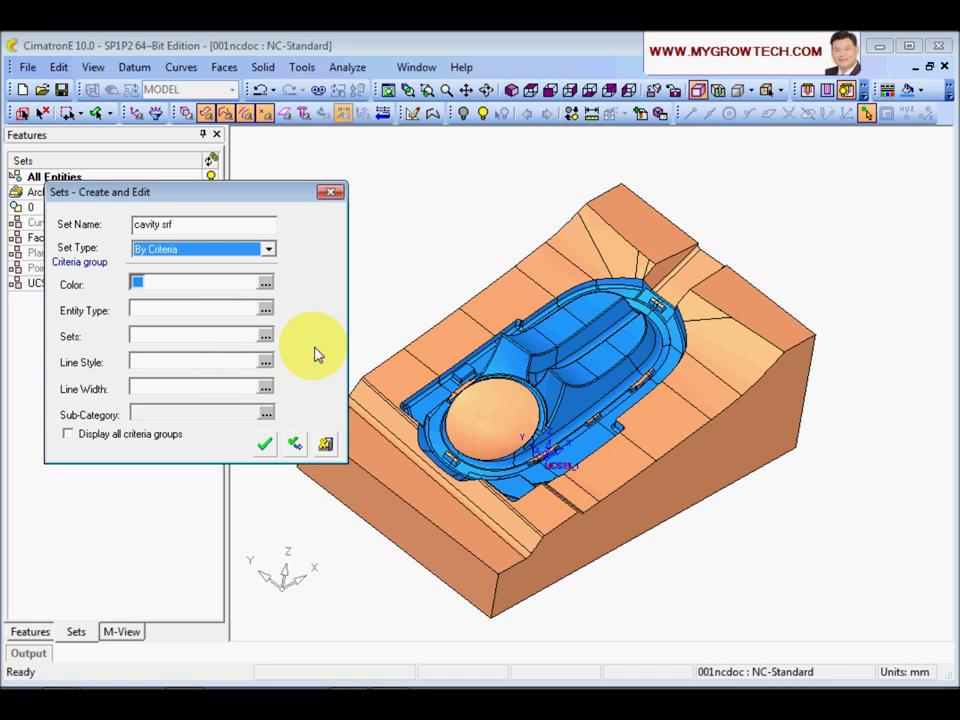
{"action": "left_click", "coordinate": [264, 443]}
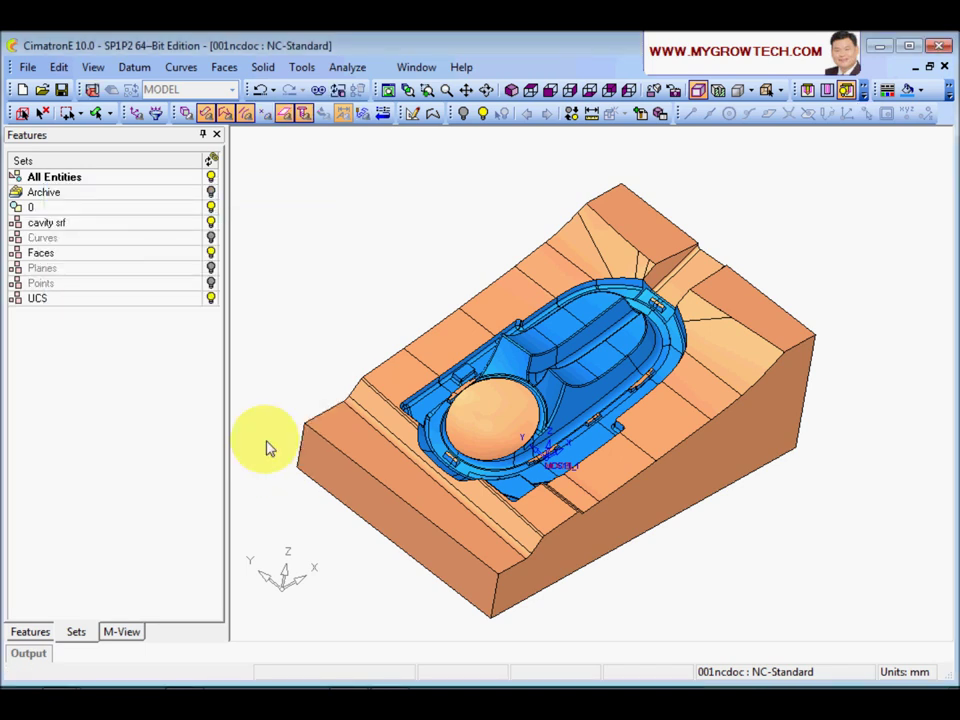
- Check which faces belong to the cavity srf set by hiding and showing it repeatedly
{"action": "left_click", "coordinate": [210, 224]}
{"action": "left_click", "coordinate": [211, 224]}
{"action": "left_click", "coordinate": [211, 226]}
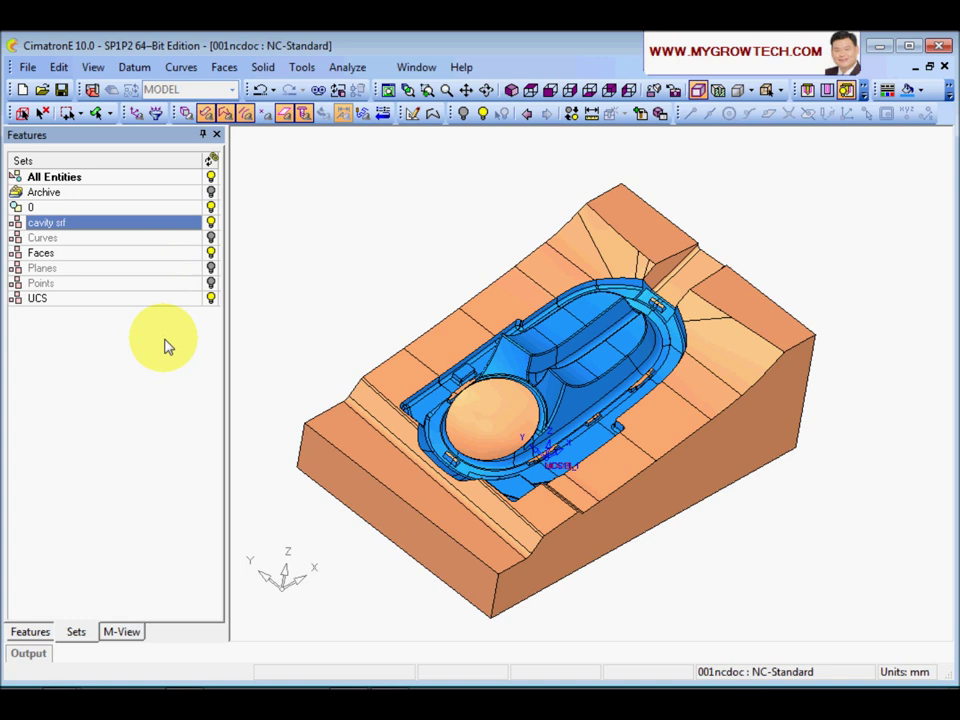
{"action": "left_click", "coordinate": [212, 225]}
{"action": "left_click", "coordinate": [211, 223]}
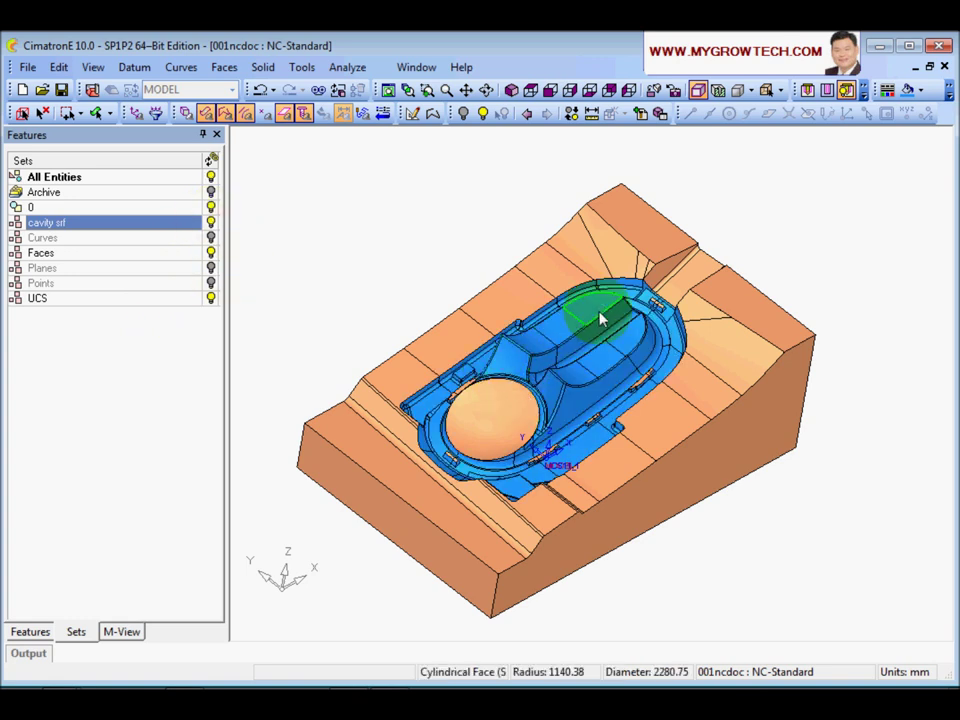
- Colour the two flat top faces at the high end of the block yellow
{"action": "left_click", "coordinate": [308, 263]}
{"action": "left_click_drag", "start_coordinate": [313, 263], "coordinate": [413, 268]}
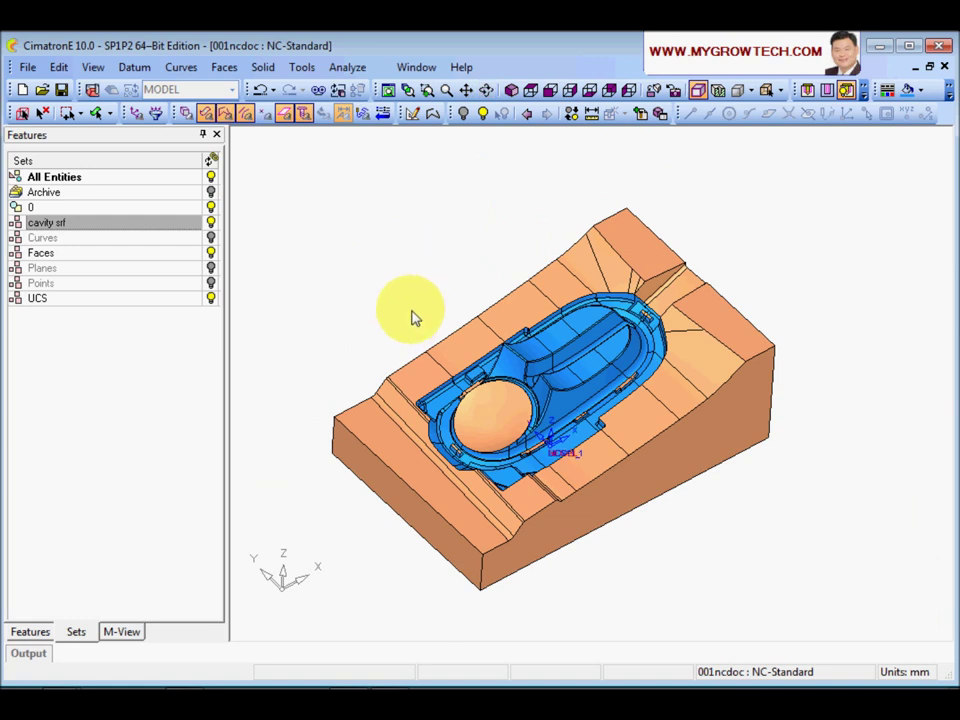
{"action": "left_click", "coordinate": [644, 251]}
{"action": "middle_click_drag", "start_coordinate": [800, 245], "coordinate": [776, 257]}
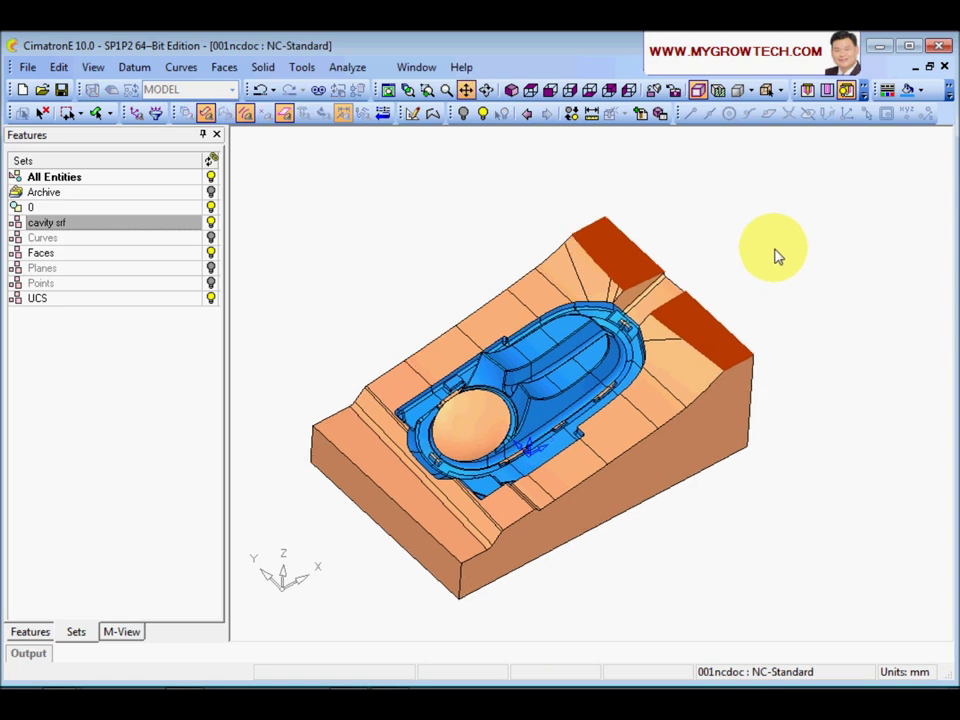
{"action": "left_click", "coordinate": [922, 92]}
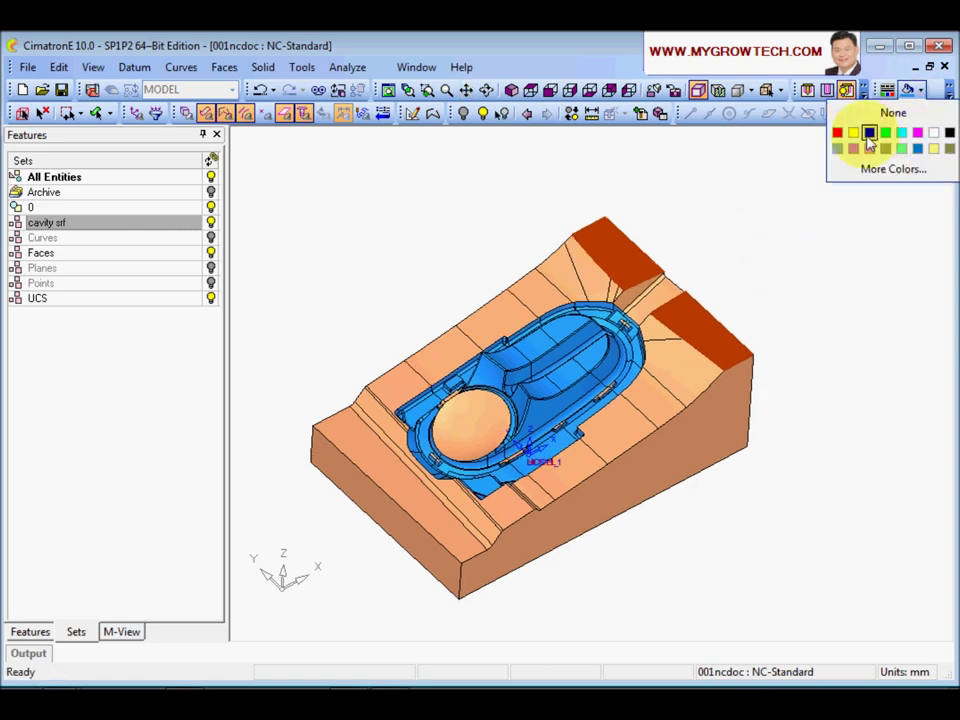
{"action": "left_click", "coordinate": [853, 135]}
- Recolour the two flat top faces at the high end of the block green
{"action": "middle_click_drag", "start_coordinate": [777, 250], "coordinate": [624, 240]}
{"action": "middle_click_drag", "start_coordinate": [745, 352], "coordinate": [737, 268]}
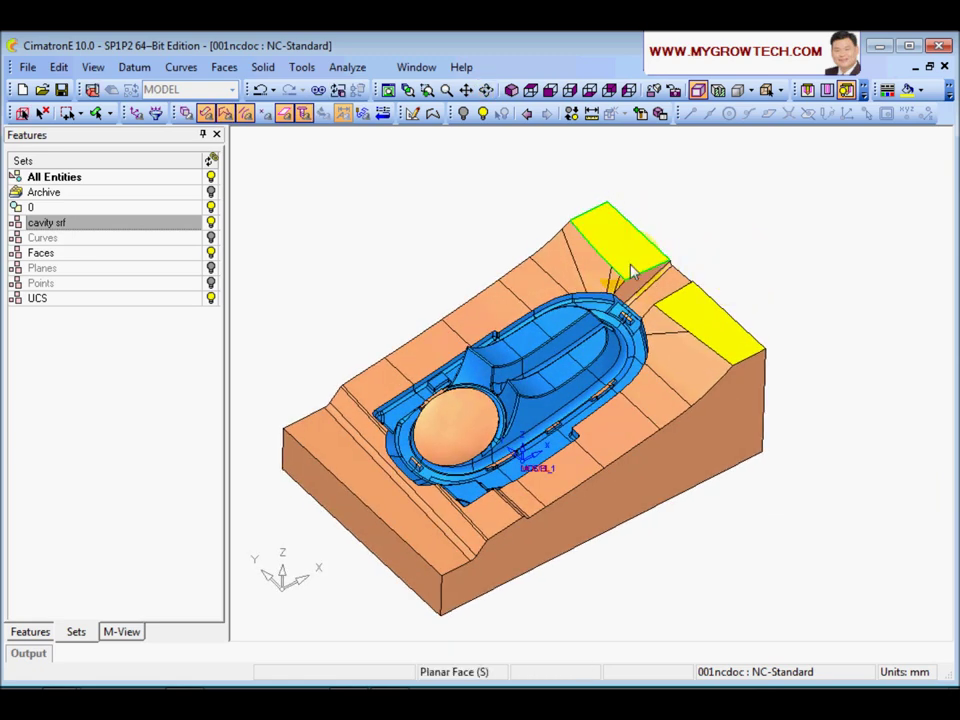
{"action": "left_click", "coordinate": [707, 328]}
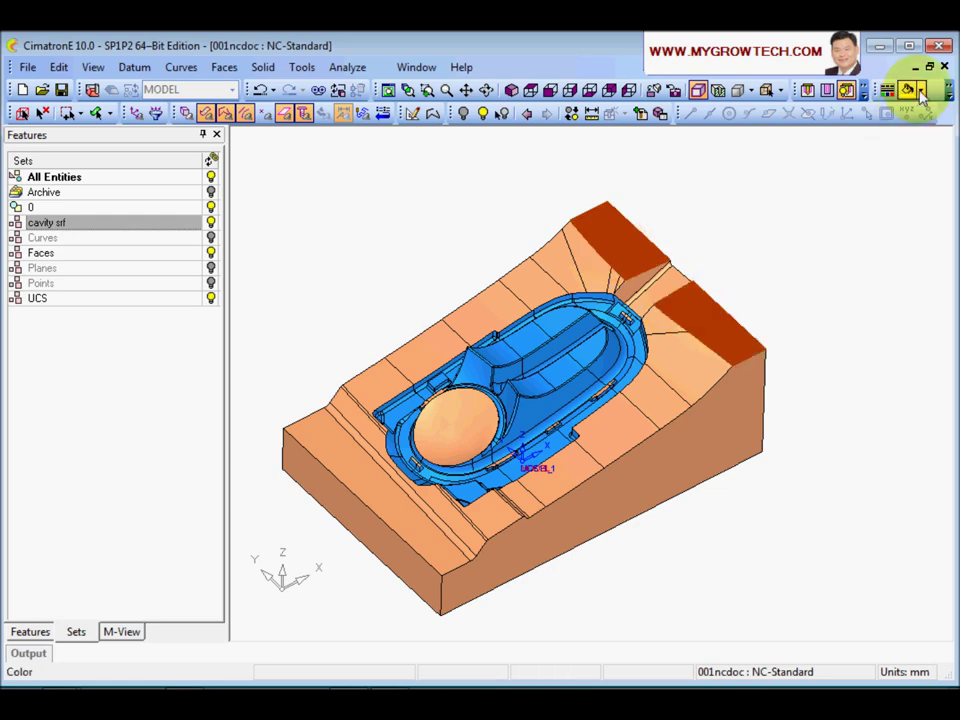
{"action": "left_click", "coordinate": [911, 90]}
{"action": "left_click", "coordinate": [901, 134]}
{"action": "middle_click_drag", "start_coordinate": [718, 321], "coordinate": [487, 283]}
- Create a set named flat face by criteria, using green as the colour criterion
{"action": "right_click", "coordinate": [86, 370]}
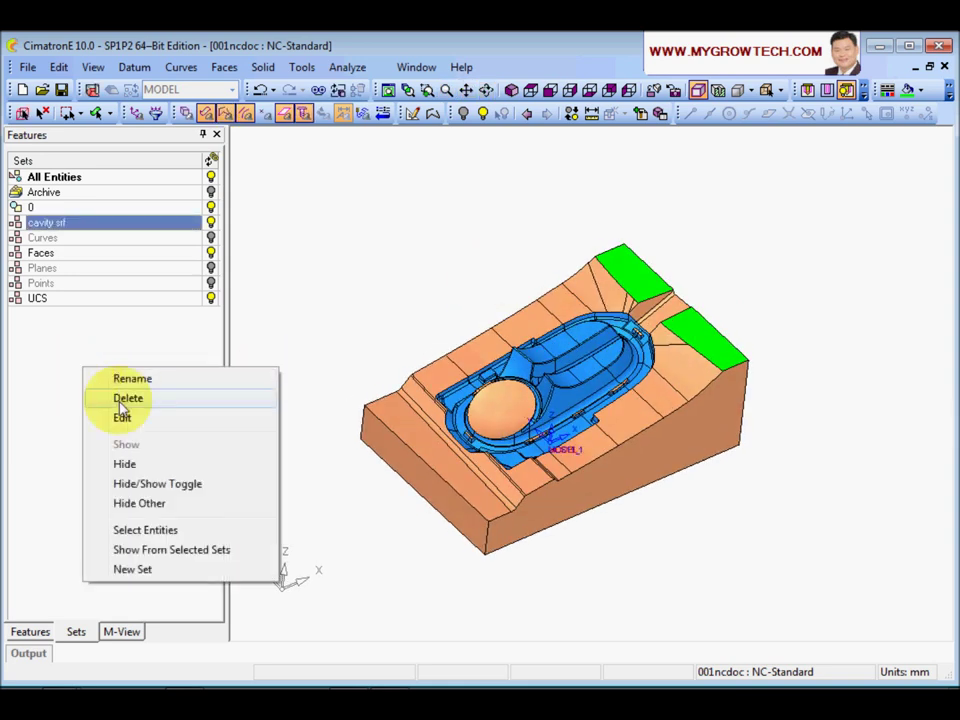
{"action": "left_click", "coordinate": [150, 570]}
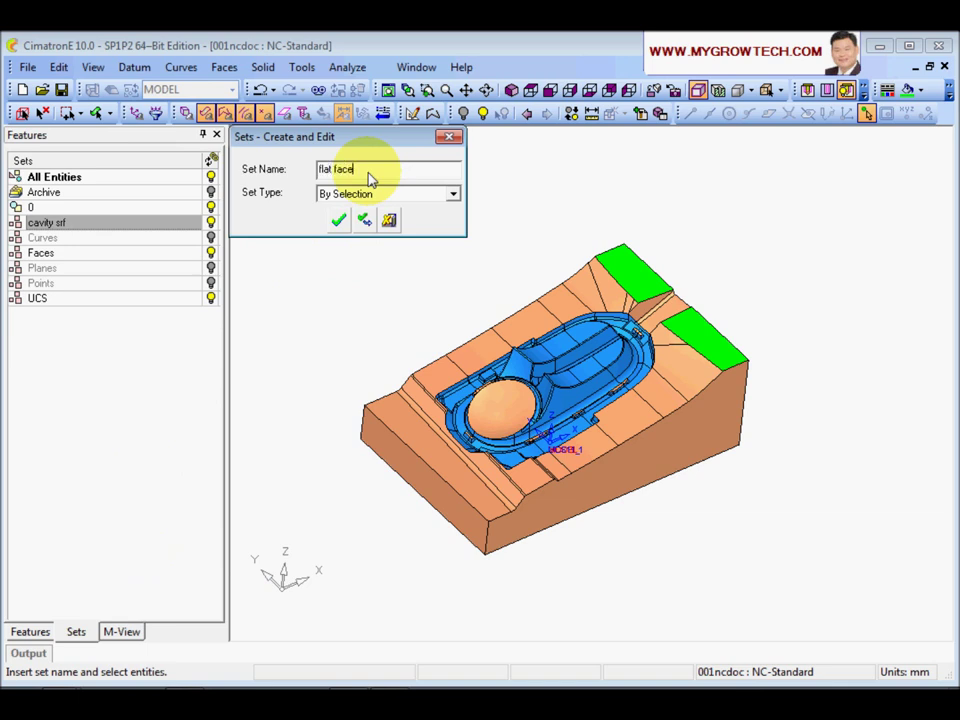
{"action": "left_click", "coordinate": [452, 195]}
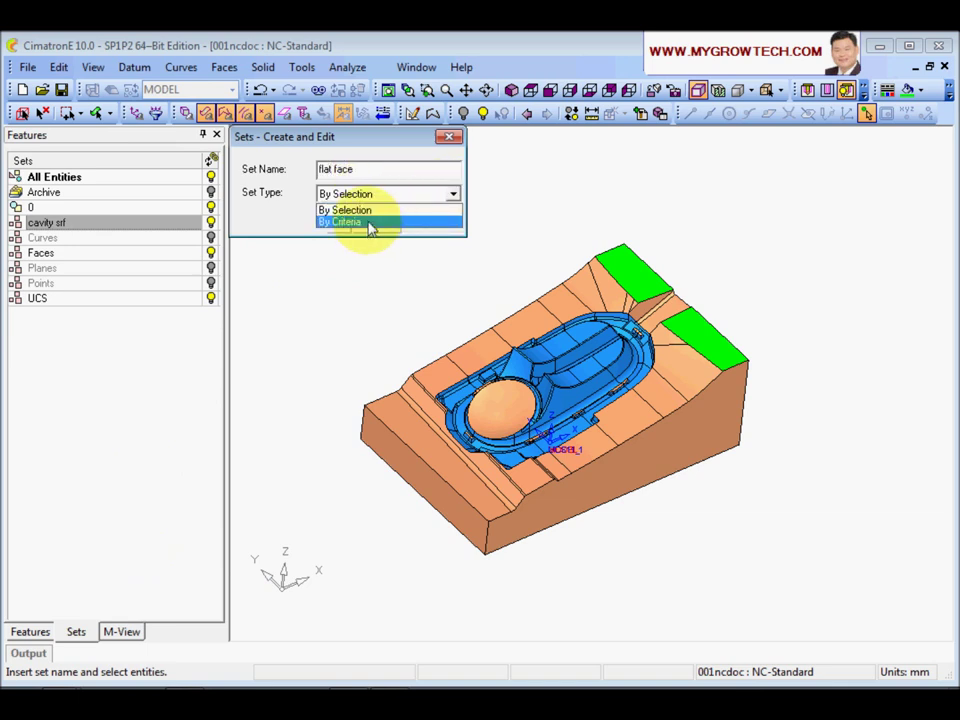
{"action": "left_click", "coordinate": [369, 224]}
{"action": "left_click_drag", "start_coordinate": [398, 140], "coordinate": [277, 205]}
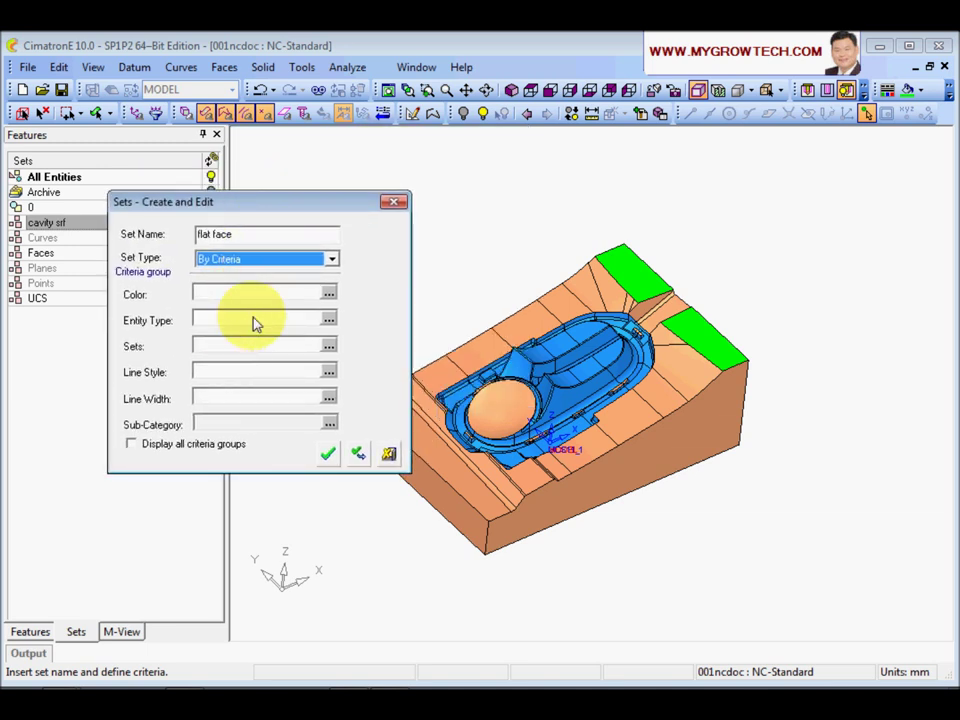
{"action": "left_click", "coordinate": [329, 294]}
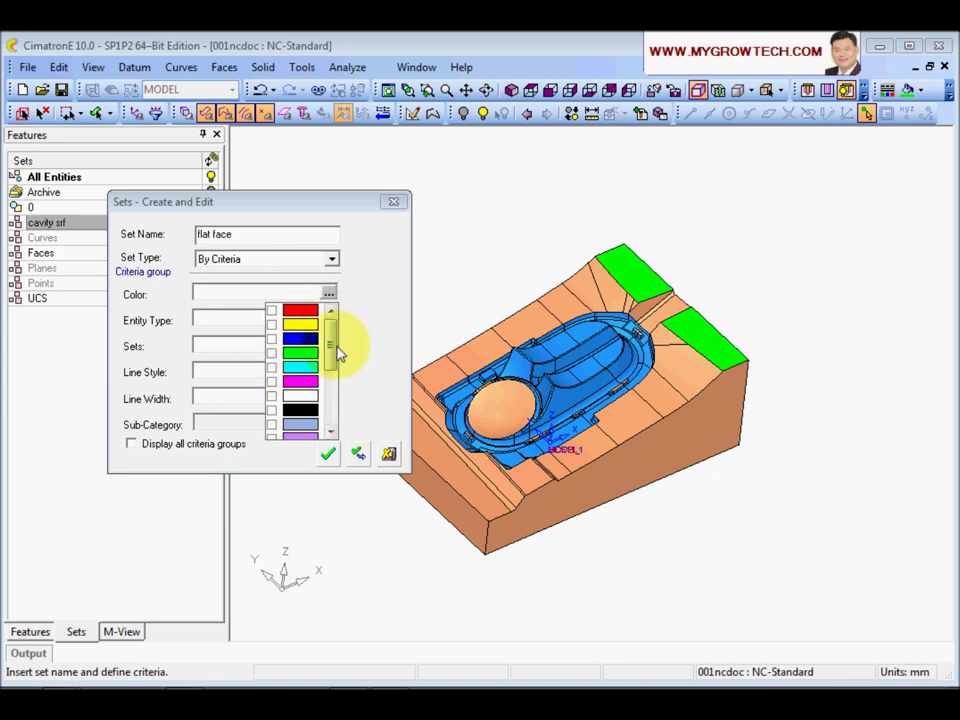
{"action": "left_click", "coordinate": [377, 345]}
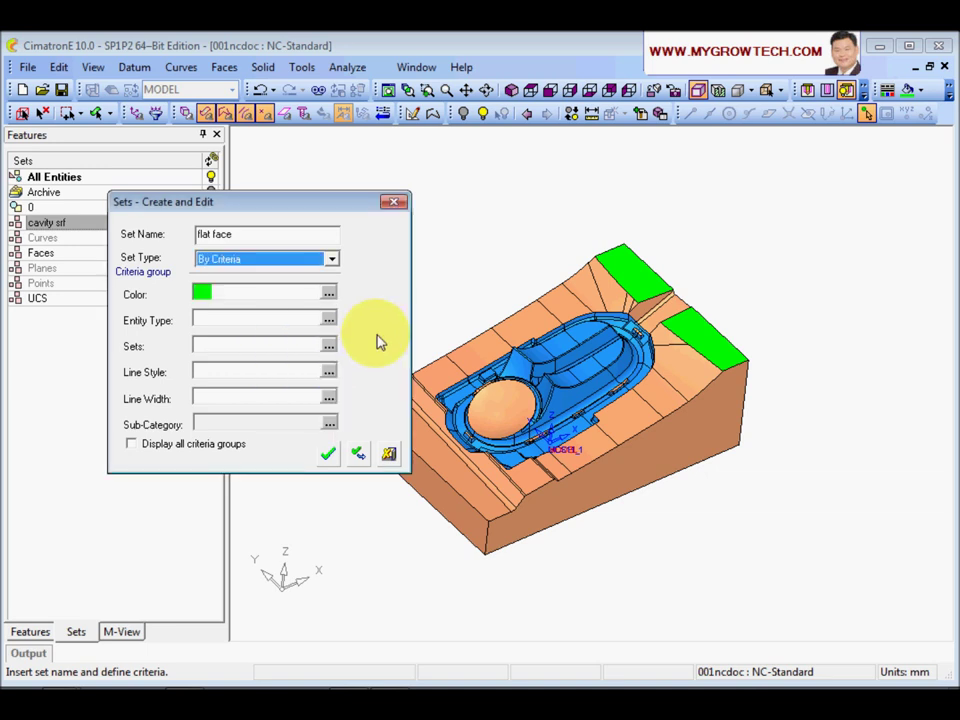
{"action": "left_click", "coordinate": [330, 455]}
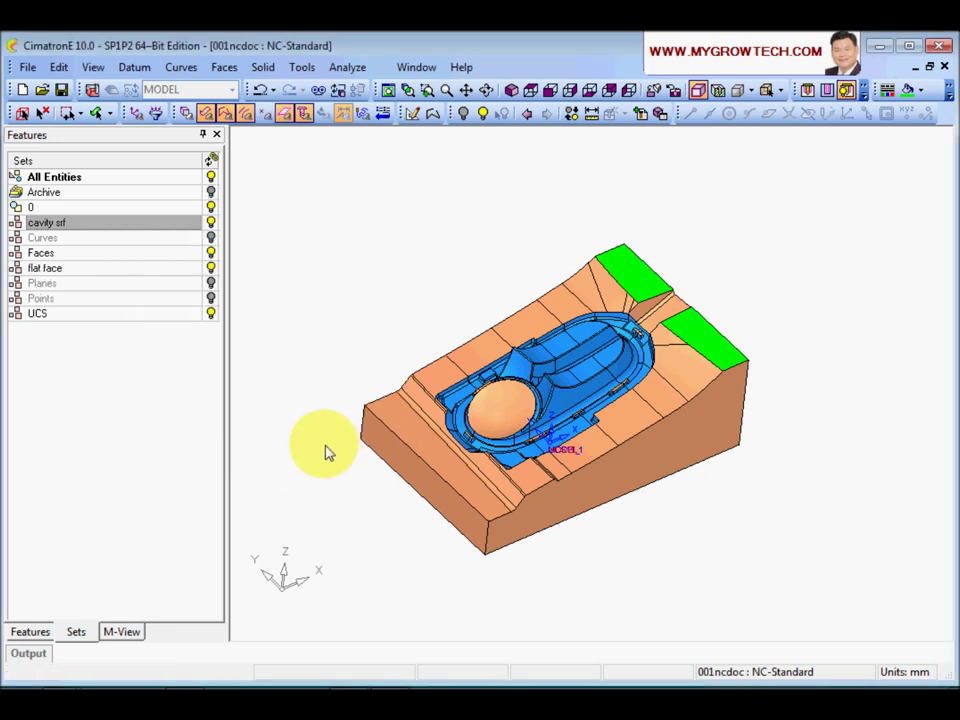
- Check the contents of the Faces and flat face sets by toggling their visibility
{"action": "left_click", "coordinate": [211, 254]}
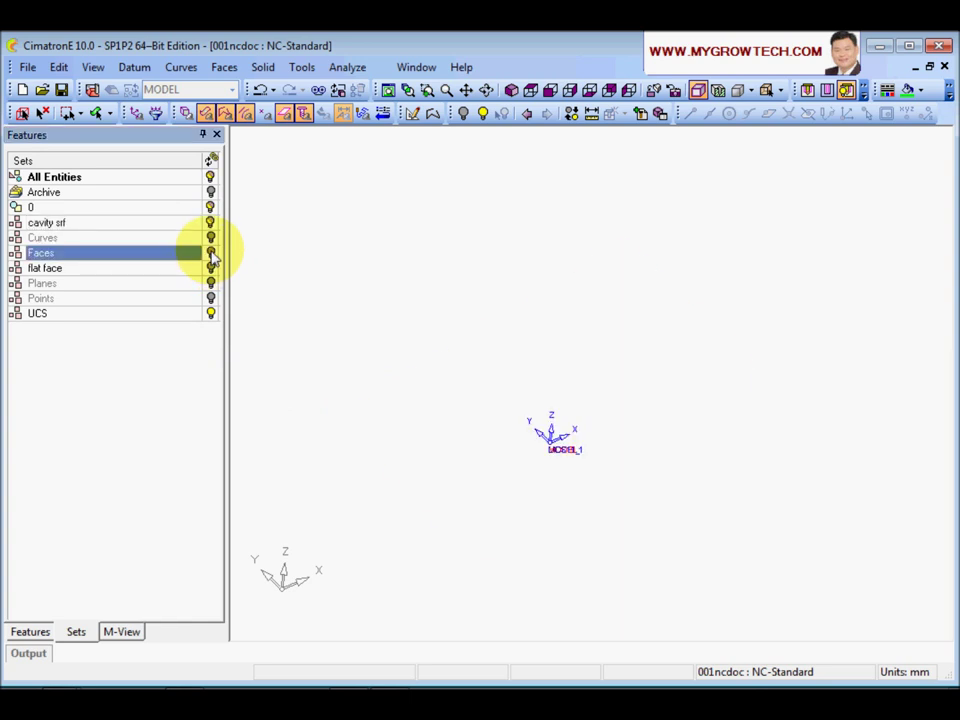
{"action": "left_click", "coordinate": [211, 254]}
{"action": "left_click", "coordinate": [211, 268]}
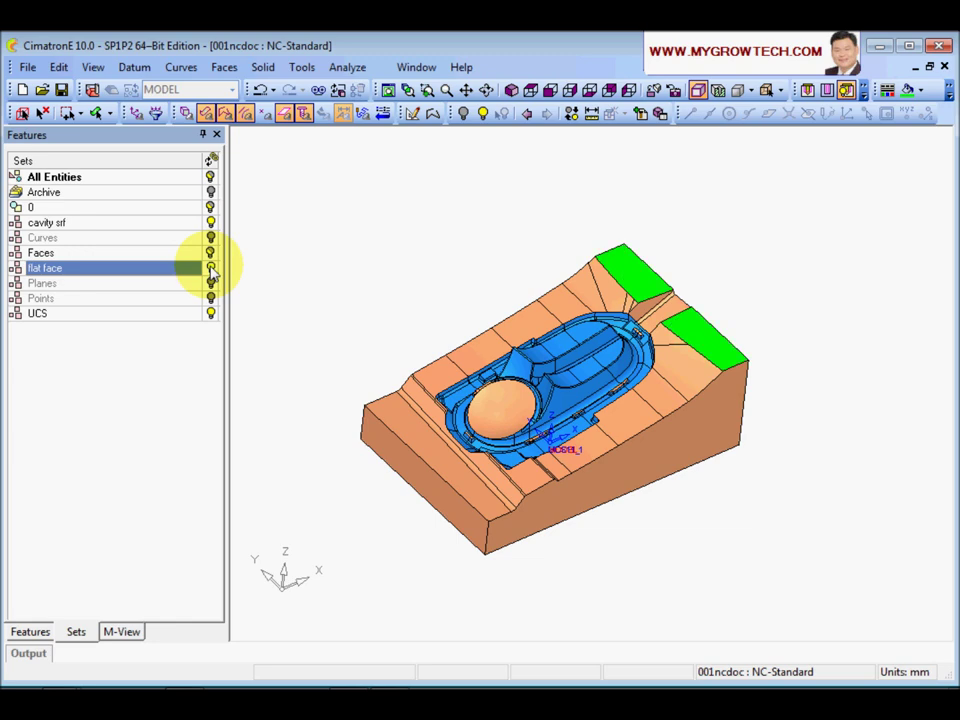
{"action": "middle_click_drag", "start_coordinate": [514, 497], "coordinate": [540, 332]}
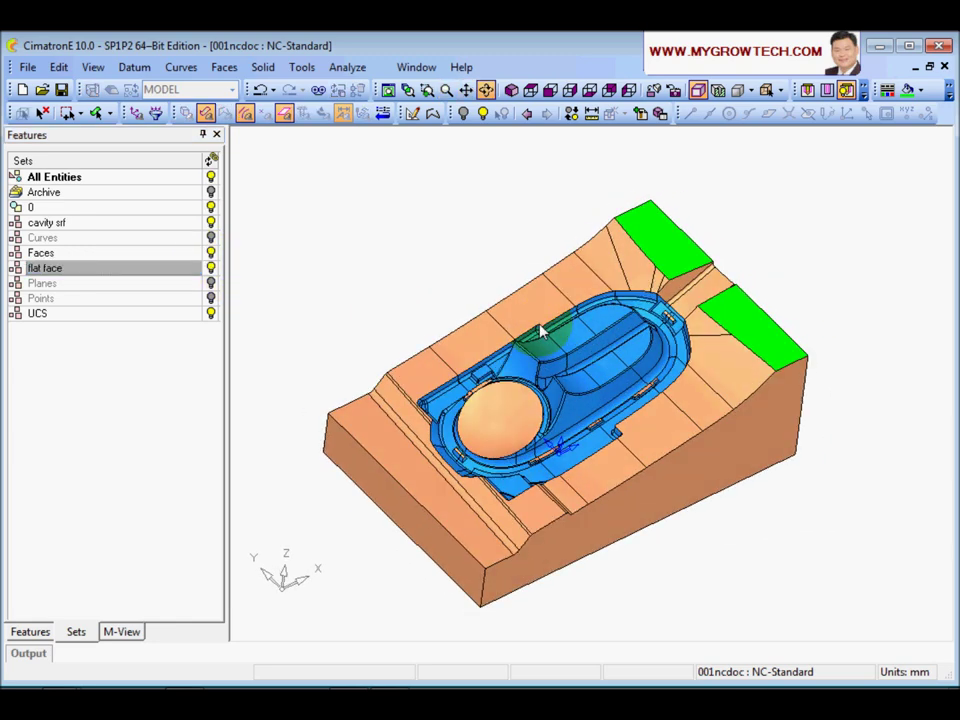
- Colour the flat top face at the low end of the block green and check the flat face set by hiding and showing it
{"action": "left_click", "coordinate": [367, 294]}
{"action": "middle_click_drag", "start_coordinate": [367, 294], "coordinate": [408, 316]}
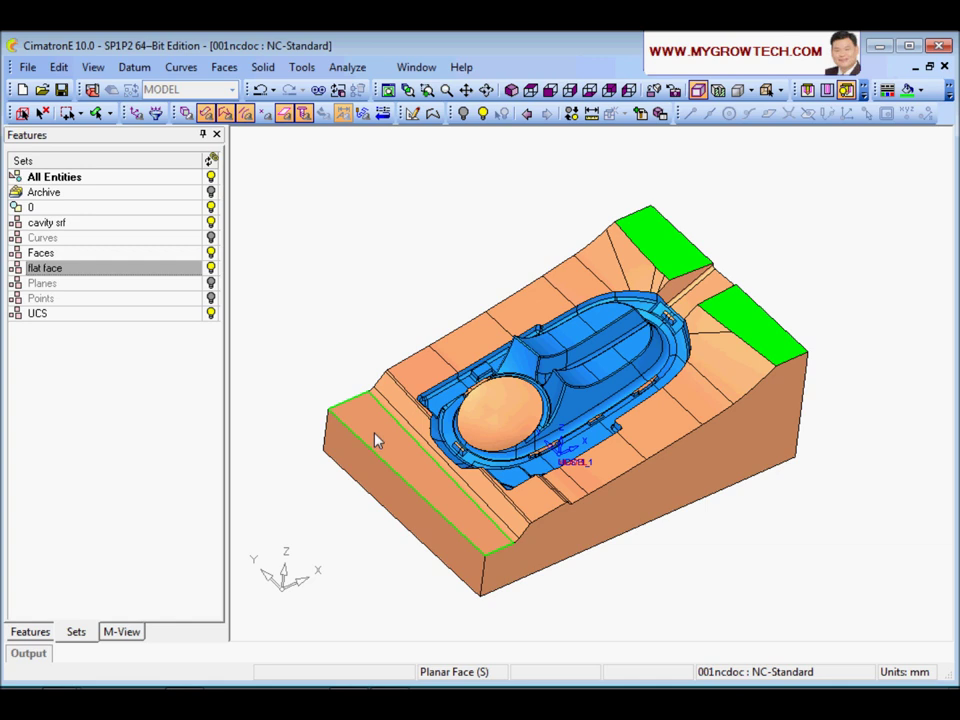
{"action": "left_click", "coordinate": [42, 276]}
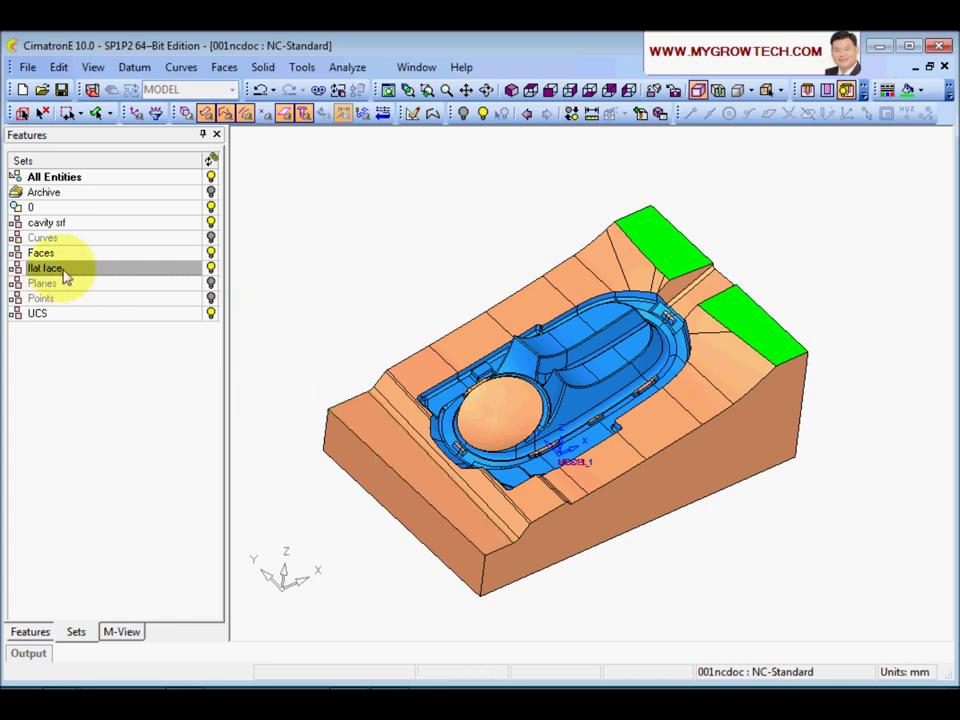
{"action": "mouse_move", "coordinate": [392, 300]}
{"action": "middle_mouse_down"}
{"action": "mouse_move", "coordinate": [392, 317]}
{"action": "mouse_move", "coordinate": [392, 296]}
{"action": "middle_mouse_up"}
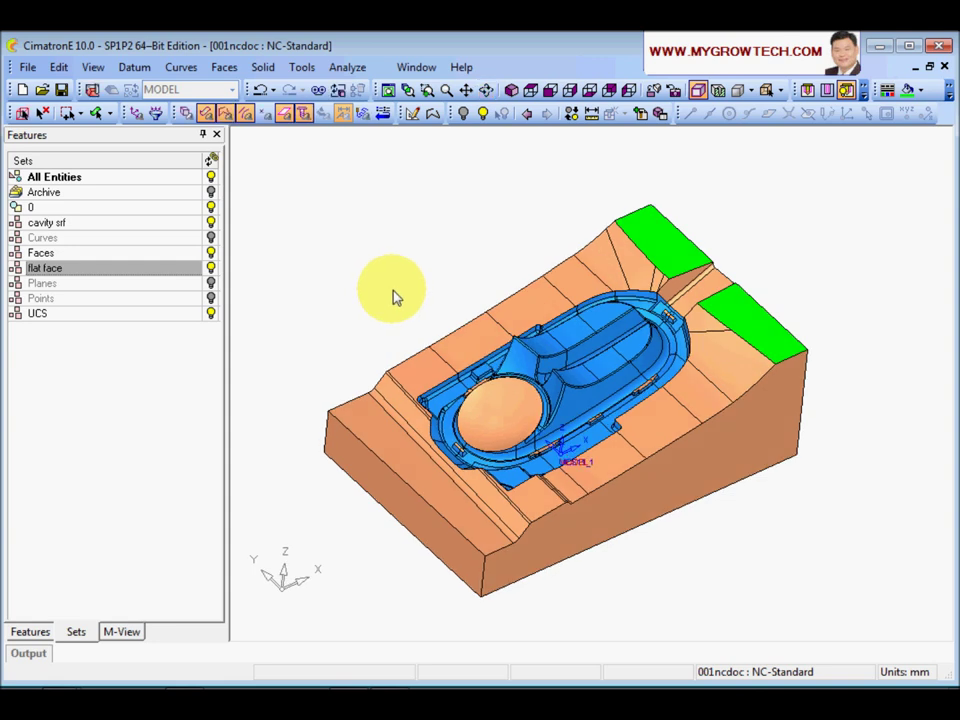
{"action": "left_click", "coordinate": [379, 433]}
{"action": "left_click", "coordinate": [836, 214]}
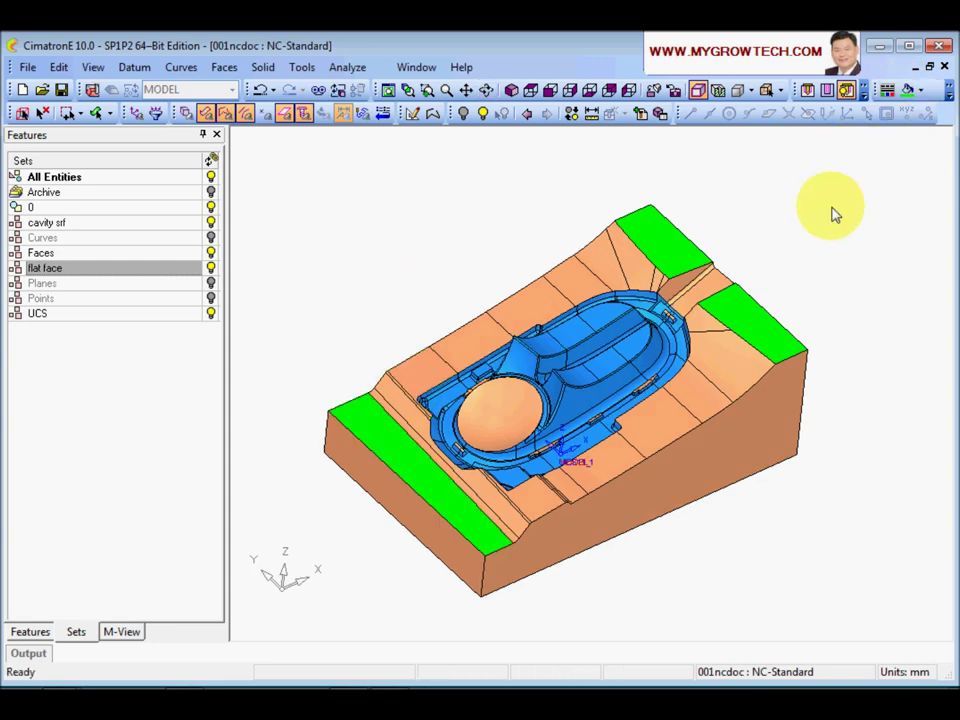
{"action": "left_click", "coordinate": [210, 268]}
{"action": "left_click", "coordinate": [210, 269]}
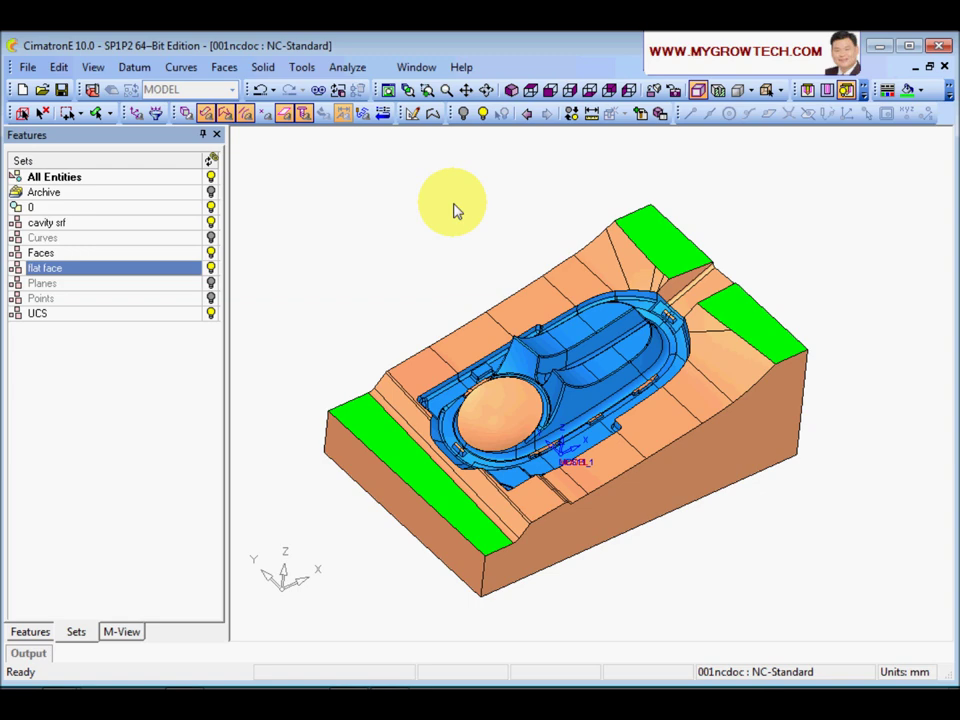
- Select the block's outer side faces and bottom face and colour them light grey-blue
{"action": "left_click_drag", "start_coordinate": [489, 266], "coordinate": [432, 290], "text": "ctrl"}
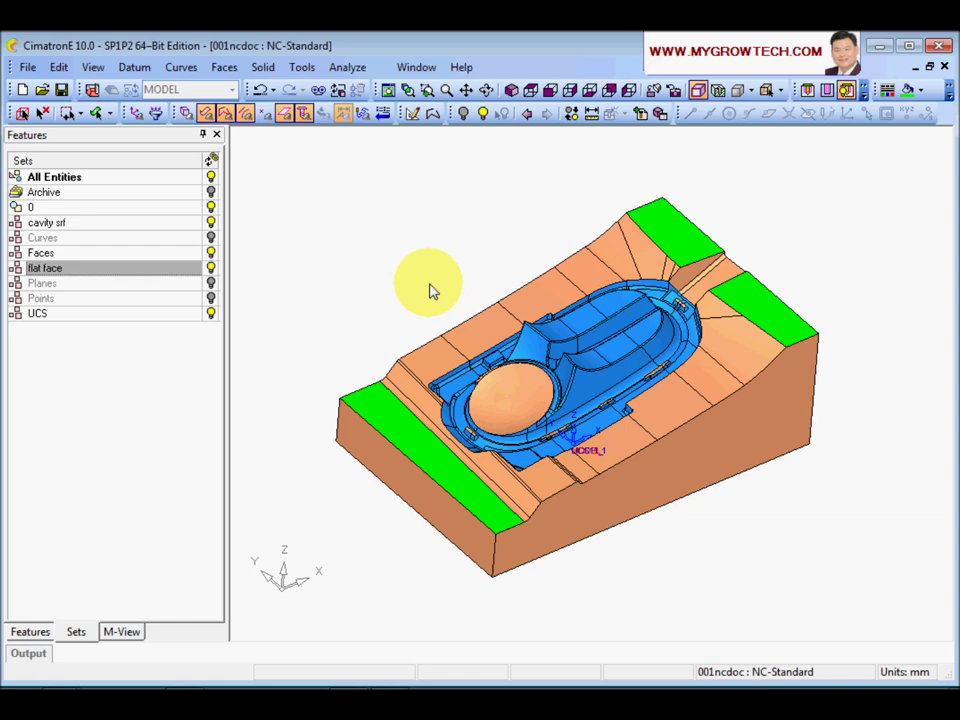
{"action": "left_click_drag", "start_coordinate": [432, 290], "coordinate": [414, 294], "text": "ctrl"}
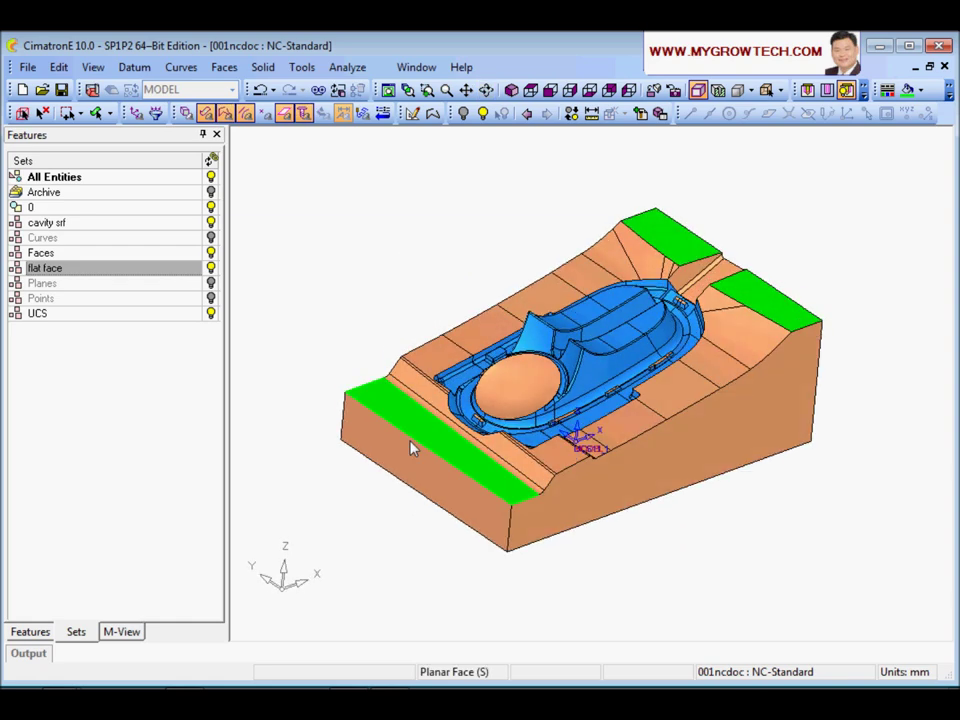
{"action": "left_click", "coordinate": [396, 476]}
{"action": "left_click", "coordinate": [570, 528]}
{"action": "left_click_drag", "start_coordinate": [565, 511], "coordinate": [726, 294], "text": "ctrl"}
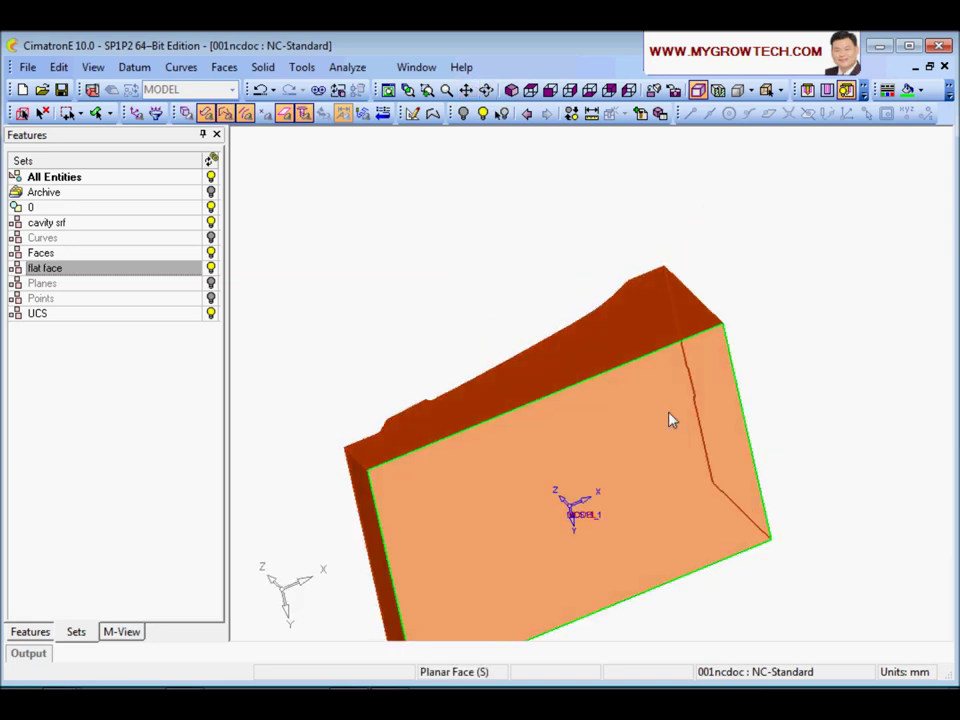
{"action": "left_click_drag", "start_coordinate": [677, 403], "coordinate": [727, 597], "text": "ctrl"}
{"action": "left_click", "coordinate": [918, 90]}
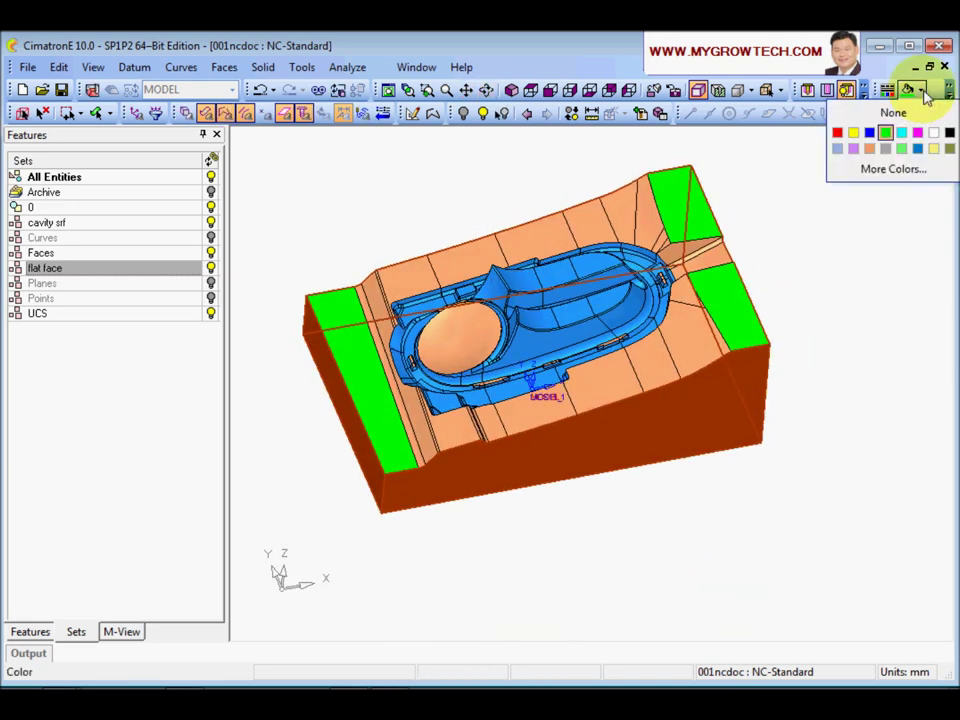
{"action": "left_click", "coordinate": [838, 150]}
{"action": "left_click_drag", "start_coordinate": [825, 294], "coordinate": [425, 232], "text": "ctrl"}
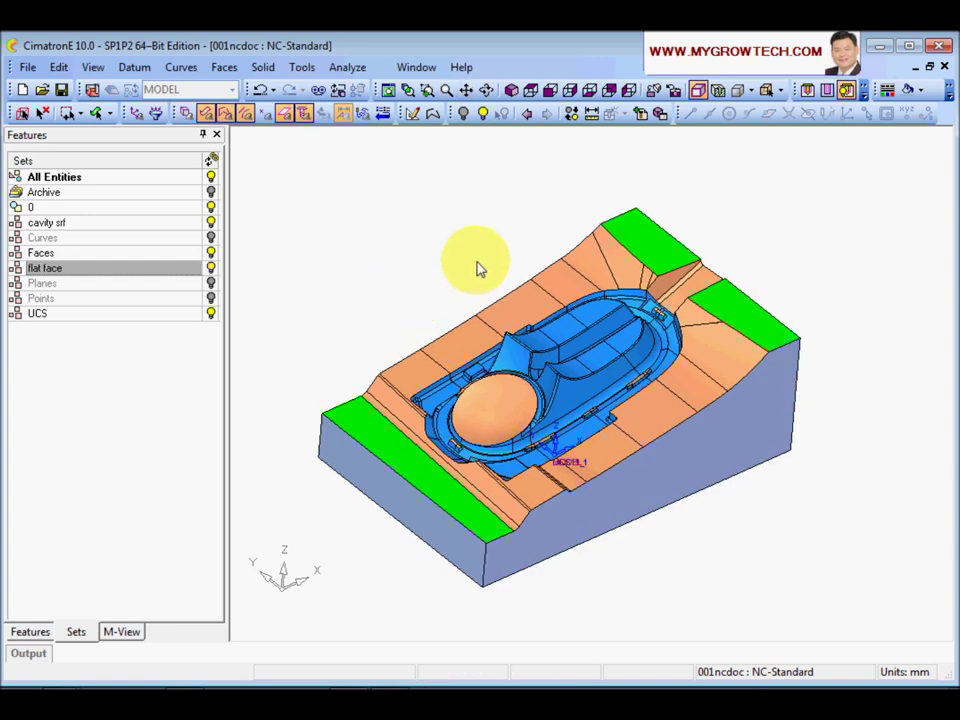
- Pick up the grey-blue of the block's side faces as the current colour
{"action": "left_click", "coordinate": [920, 90]}
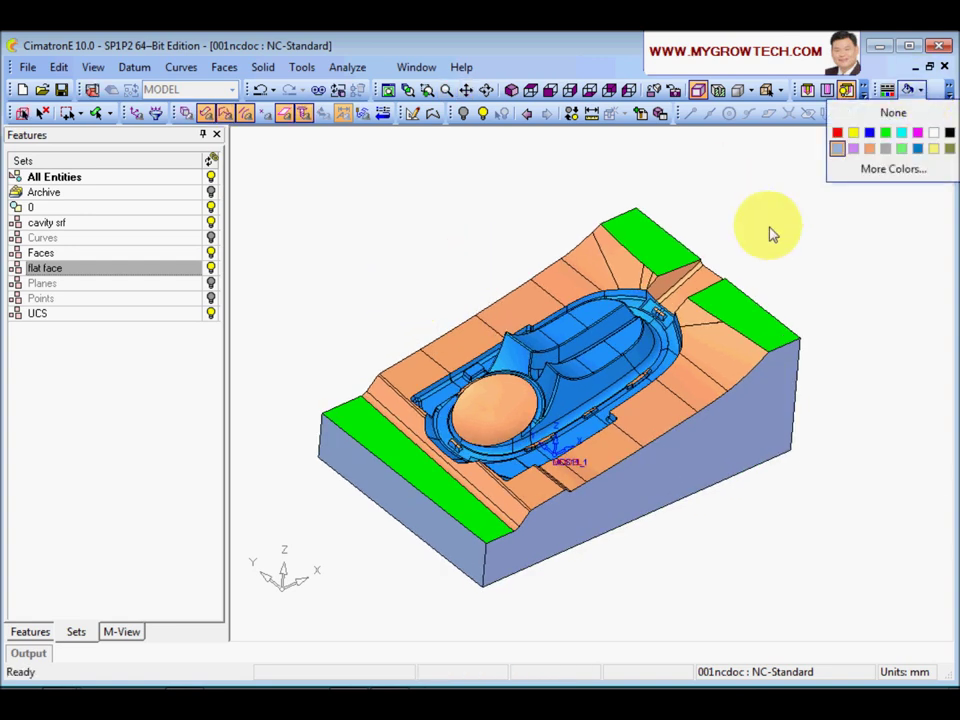
{"action": "left_click", "coordinate": [948, 90]}
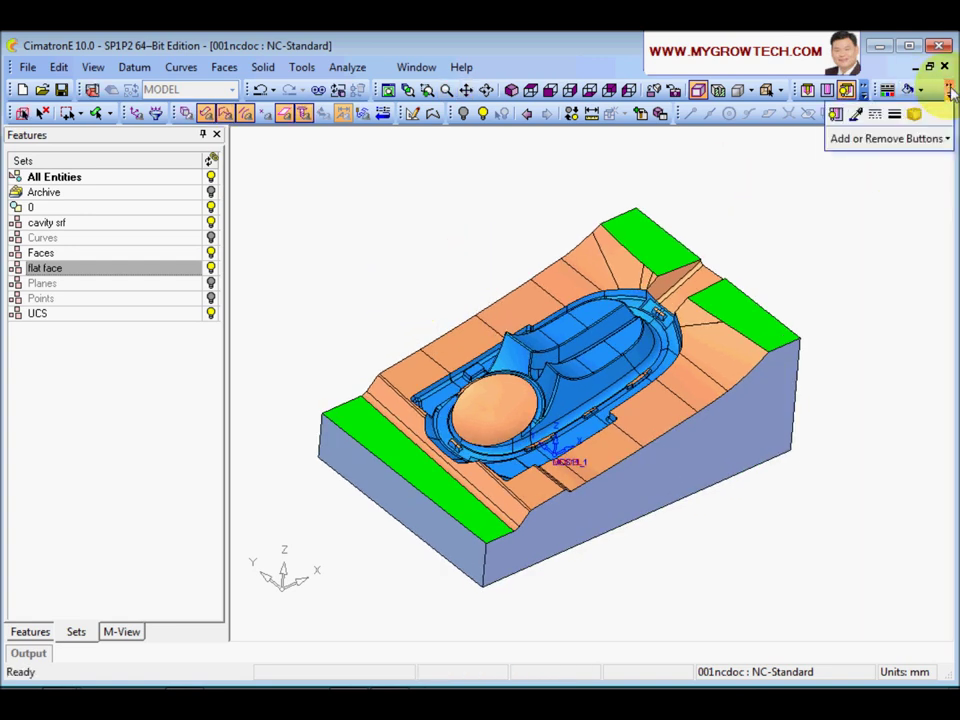
{"action": "left_click", "coordinate": [857, 116]}
- Create a set named non-cut face by criteria, using the current grey-blue as the colour criterion
{"action": "right_click", "coordinate": [86, 388]}
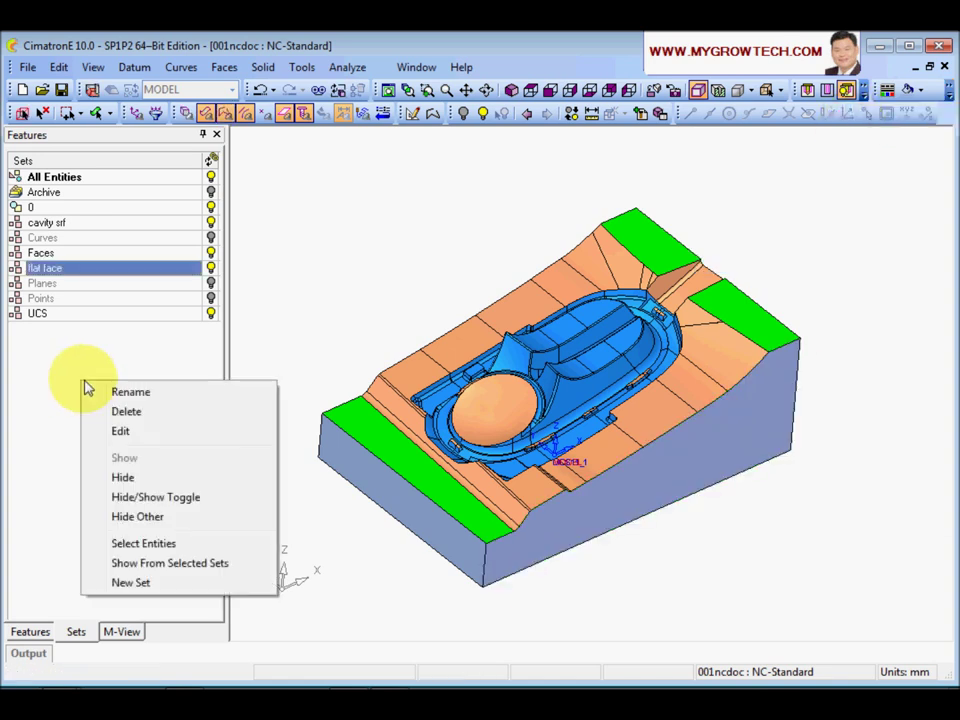
{"action": "left_click", "coordinate": [150, 585]}
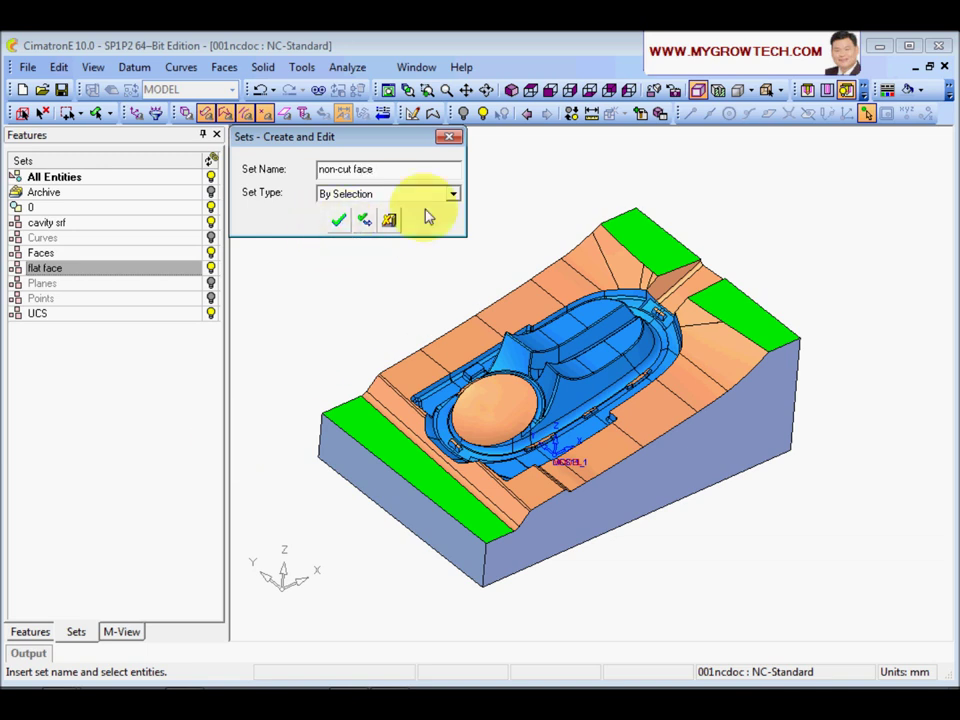
{"action": "left_click", "coordinate": [453, 194]}
{"action": "left_click", "coordinate": [372, 222]}
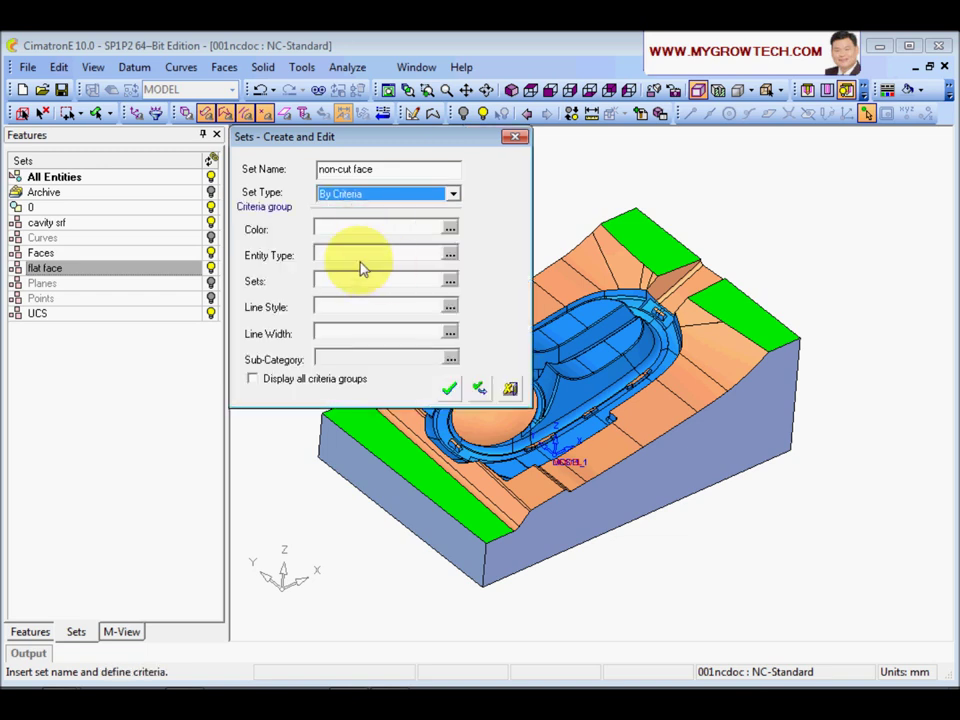
{"action": "left_click", "coordinate": [450, 229]}
{"action": "left_click_drag", "start_coordinate": [456, 290], "coordinate": [448, 366]}
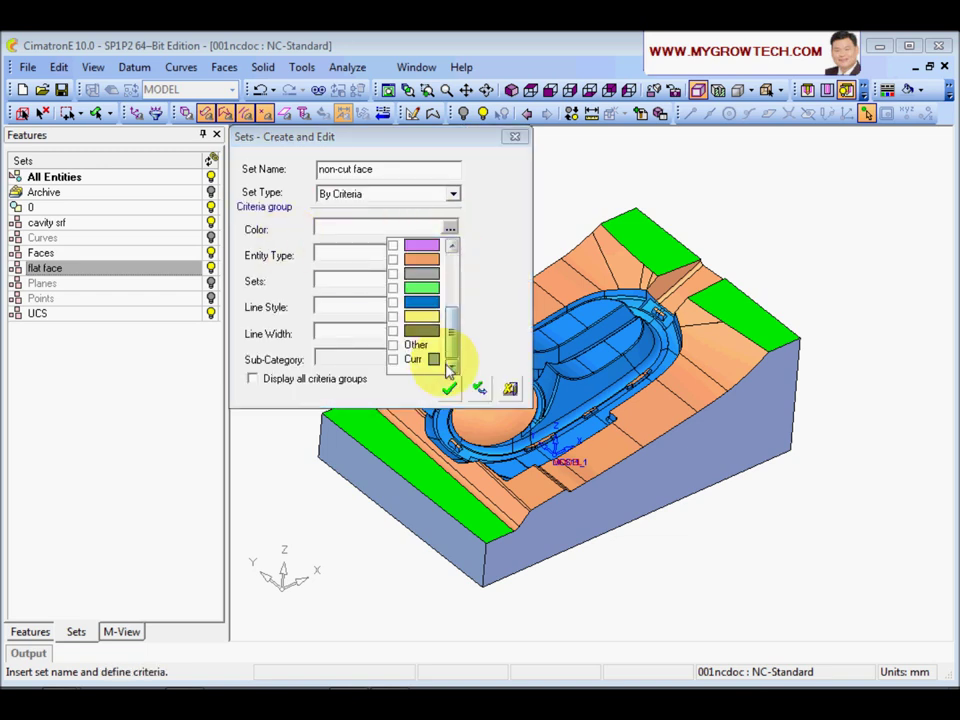
{"action": "left_click", "coordinate": [398, 358]}
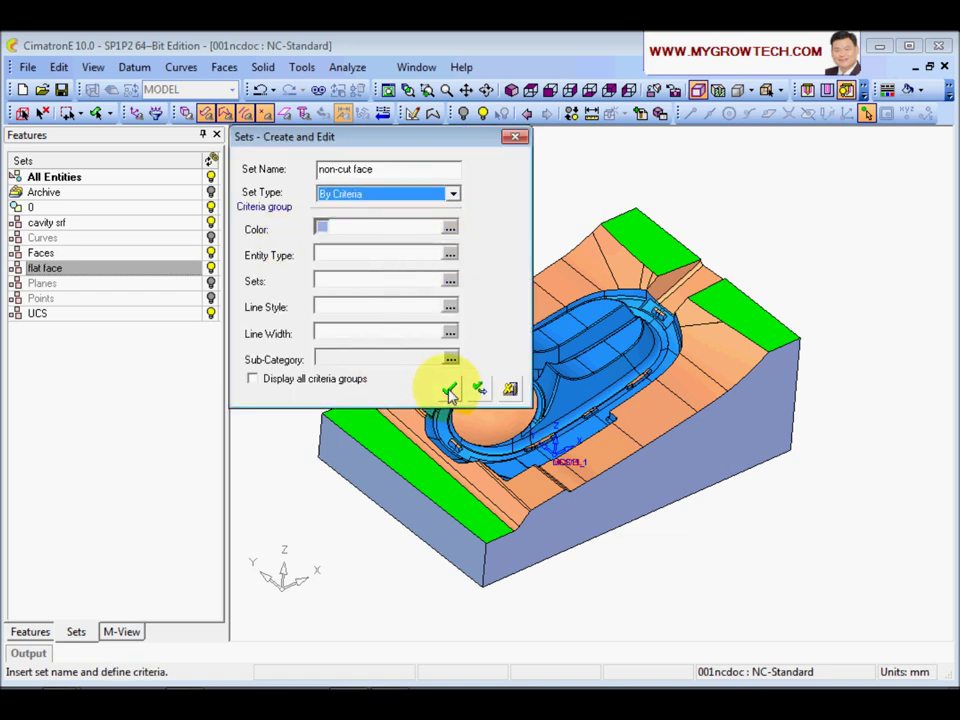
{"action": "left_click", "coordinate": [450, 390]}
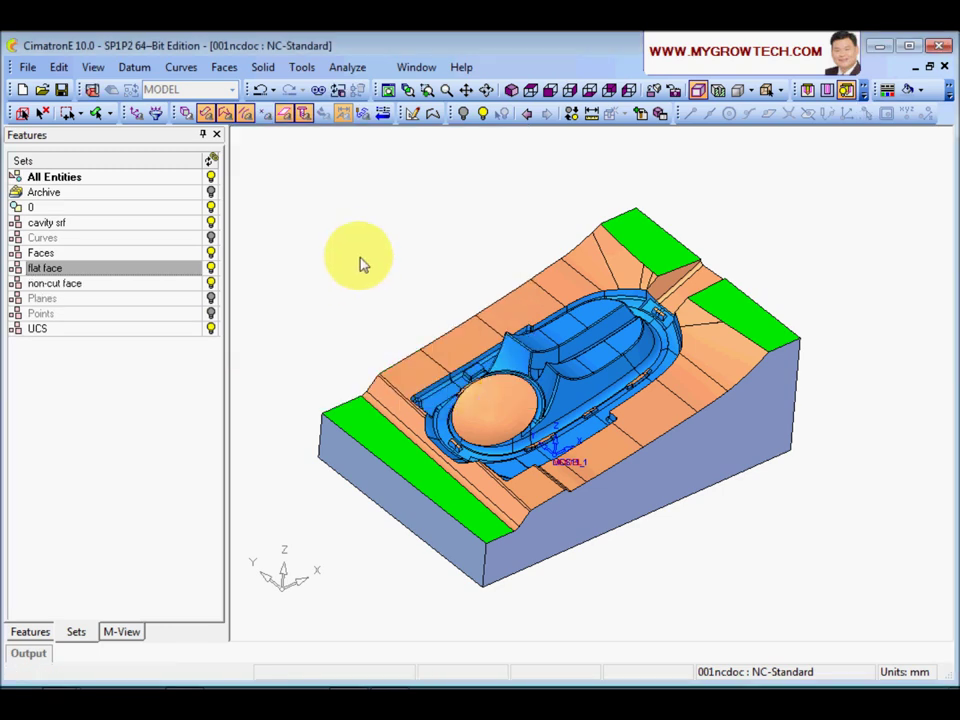
- Check which faces belong to the non-cut face set by hiding and showing it
{"action": "left_click", "coordinate": [211, 285]}
{"action": "left_click_drag", "start_coordinate": [526, 300], "coordinate": [510, 295], "text": "ctrl"}
{"action": "left_click", "coordinate": [211, 283]}
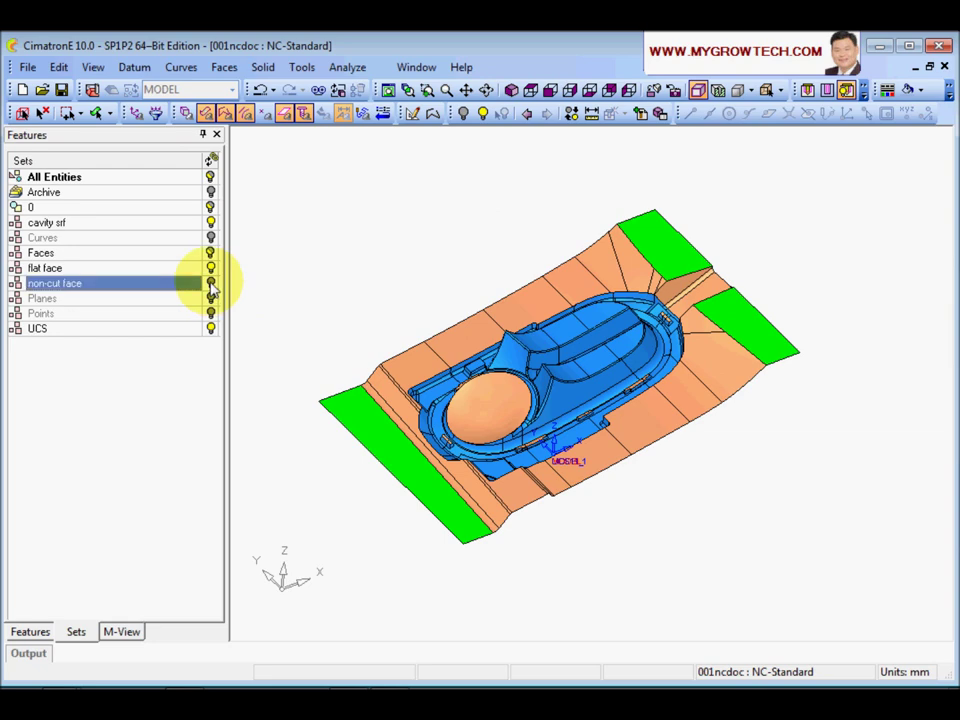
{"action": "left_click_drag", "start_coordinate": [439, 293], "coordinate": [514, 407], "text": "ctrl"}
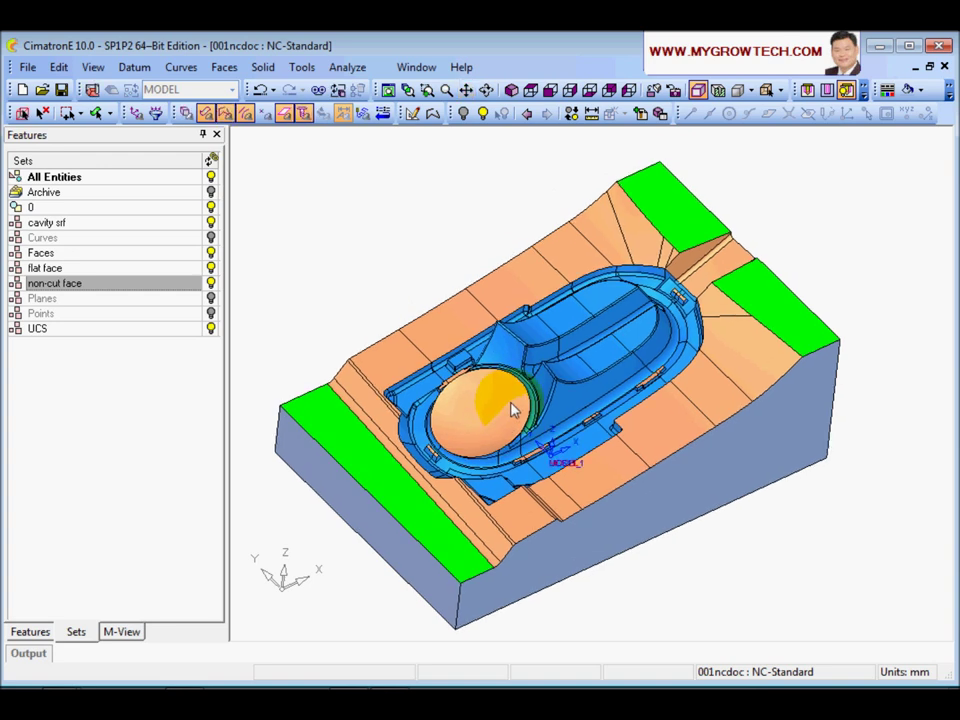
- Pick up the orange of a sloping face beside the cavity as the current colour
{"action": "left_click", "coordinate": [922, 91]}
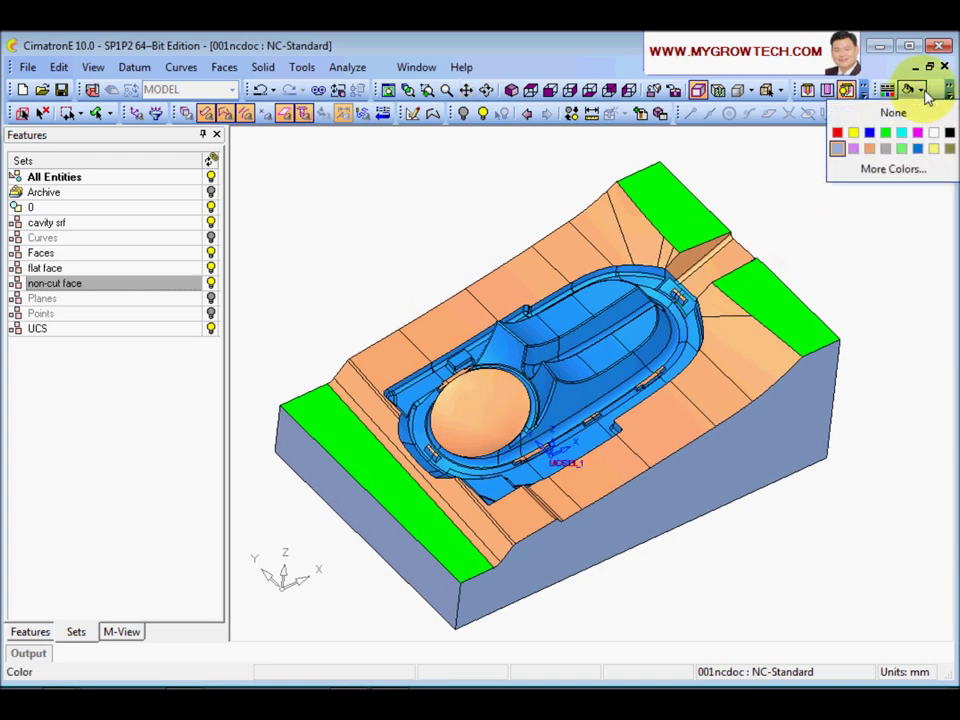
{"action": "left_click", "coordinate": [883, 279]}
{"action": "left_click", "coordinate": [952, 92]}
{"action": "left_click", "coordinate": [856, 114]}
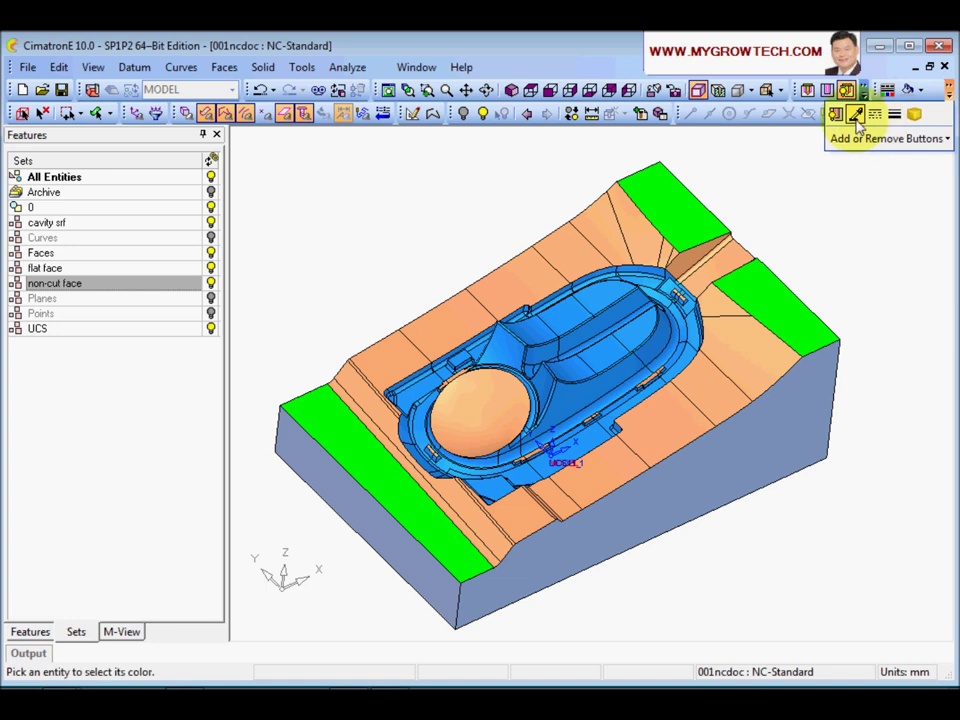
{"action": "left_click", "coordinate": [600, 238]}
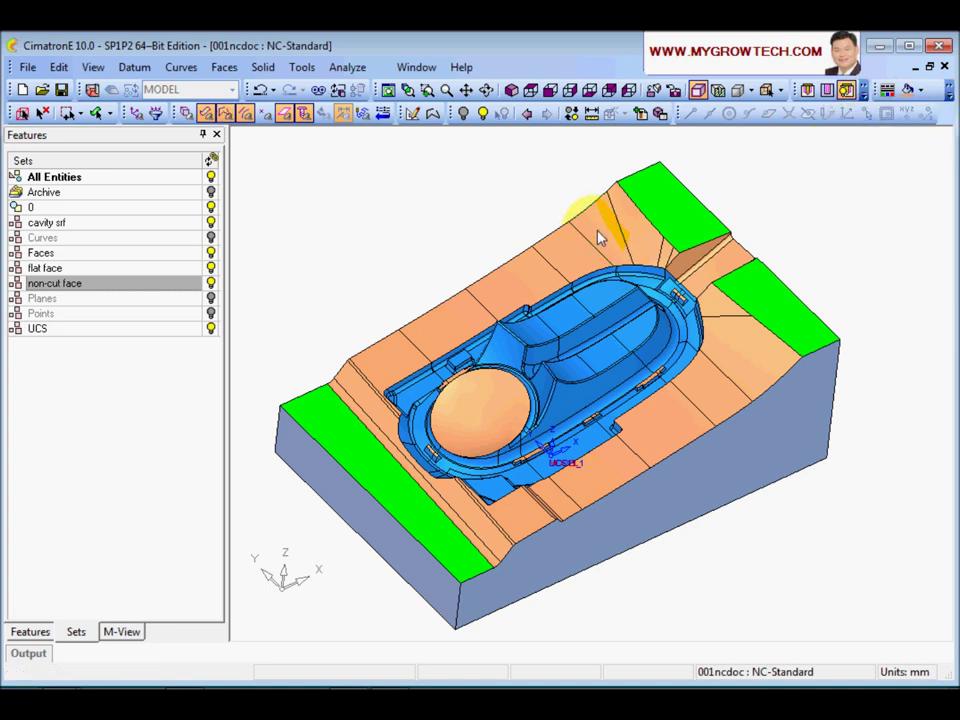
- Create a set named parting face by criteria, using the current orange as the colour criterion
{"action": "right_click", "coordinate": [69, 416]}
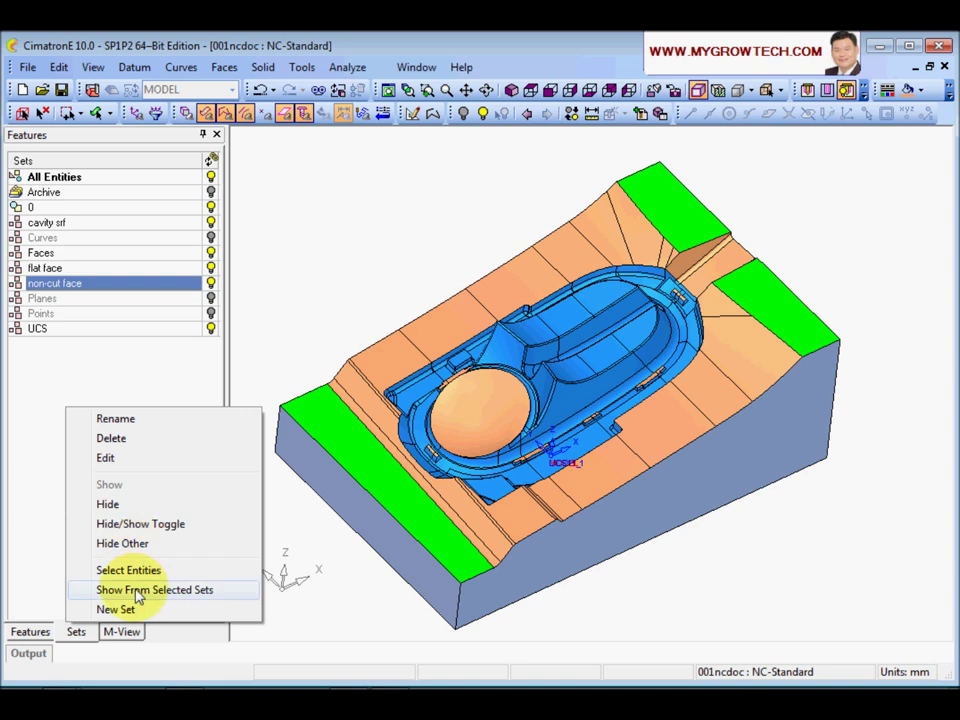
{"action": "left_click", "coordinate": [115, 609]}
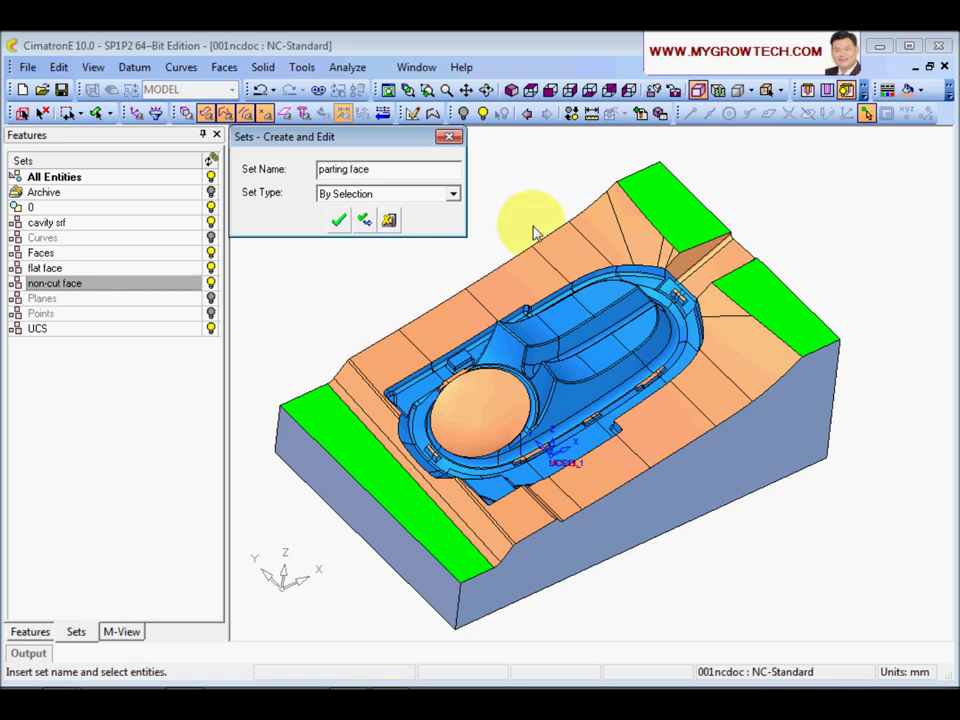
{"action": "left_click", "coordinate": [453, 193]}
{"action": "left_click", "coordinate": [395, 221]}
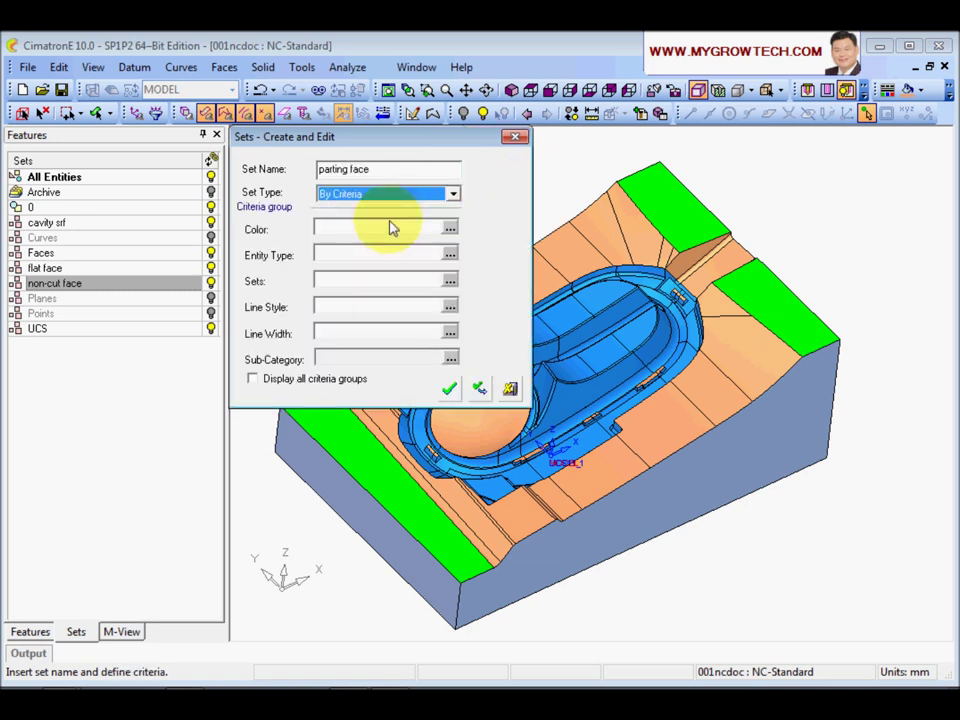
{"action": "left_click", "coordinate": [450, 229]}
{"action": "left_click_drag", "start_coordinate": [455, 283], "coordinate": [462, 366]}
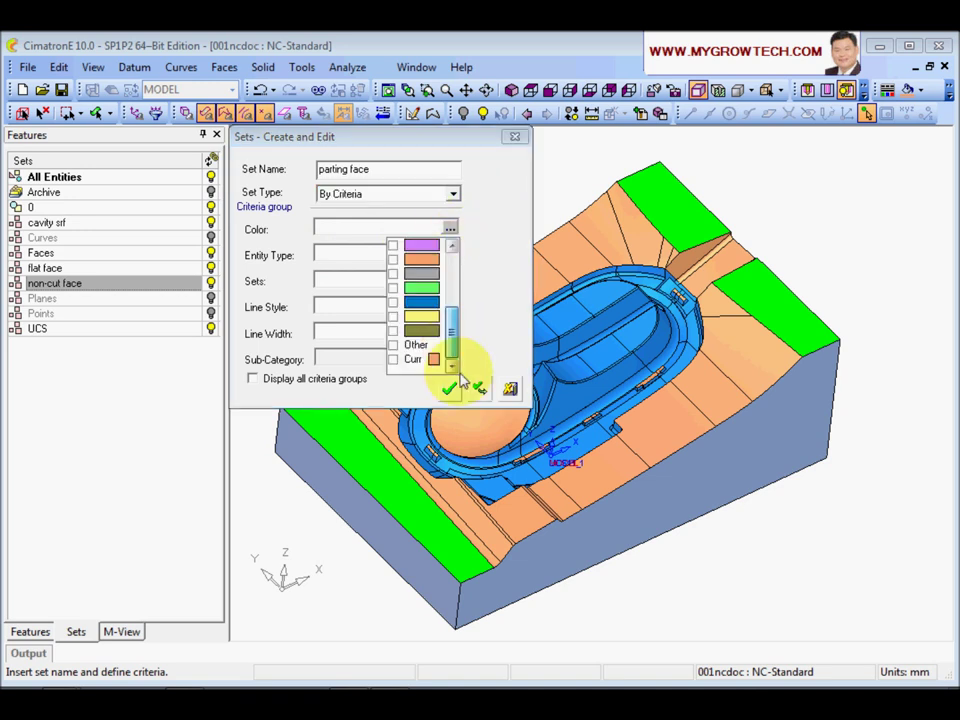
{"action": "left_click", "coordinate": [396, 364]}
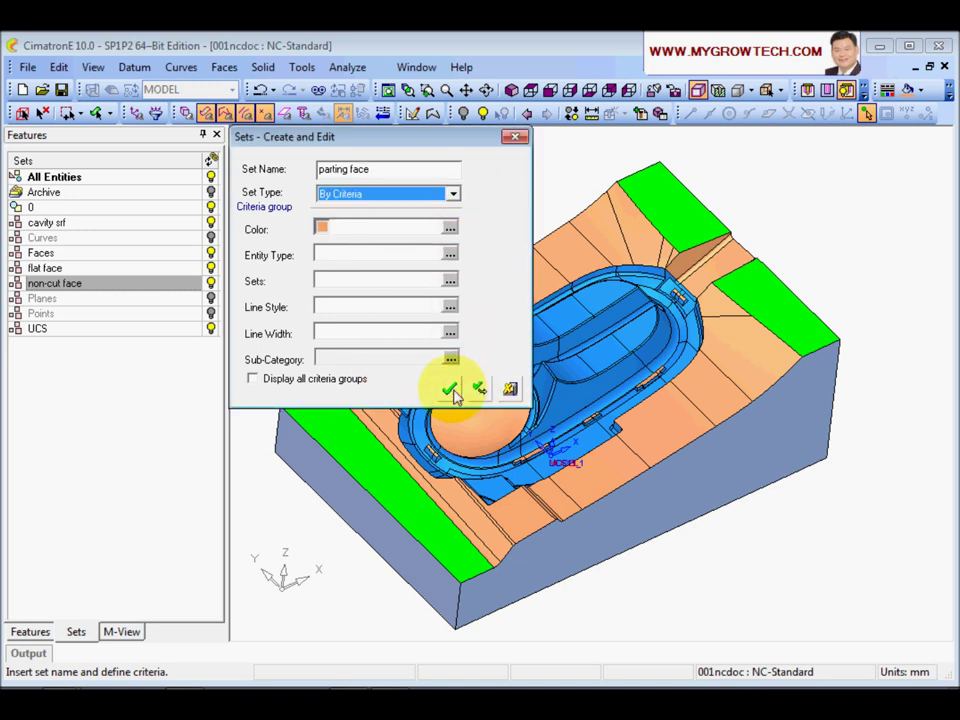
{"action": "left_click", "coordinate": [449, 388]}
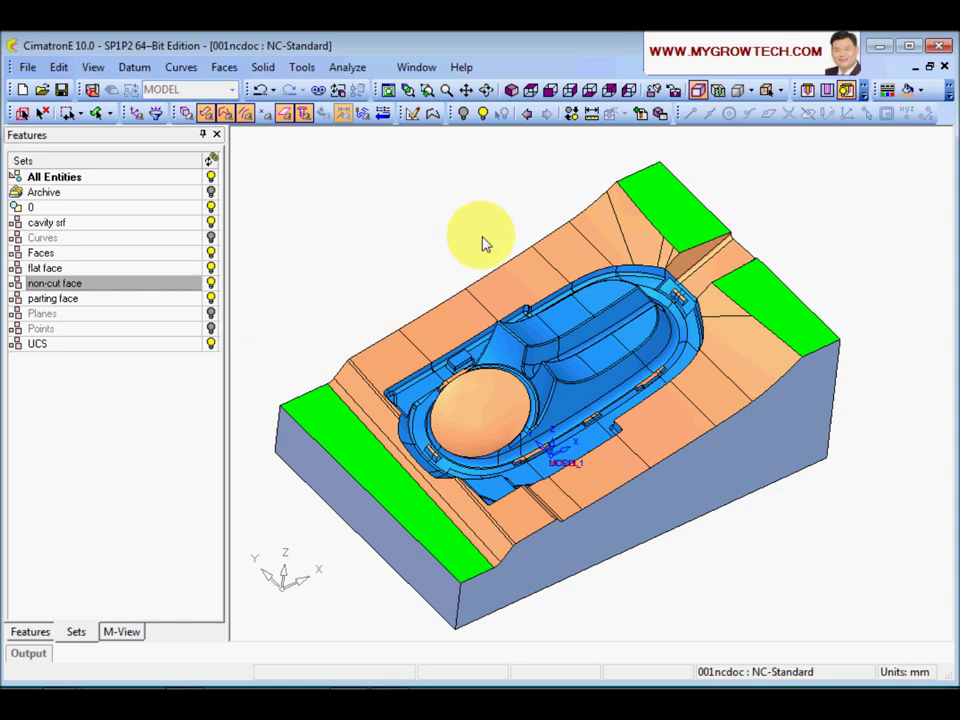
- Check which faces belong to the parting face set by hiding and showing it
{"action": "left_click", "coordinate": [210, 298]}
{"action": "left_click", "coordinate": [210, 298]}
{"action": "left_click", "coordinate": [211, 298]}
{"action": "left_click", "coordinate": [211, 298]}
{"action": "scroll", "coordinate": [437, 340], "scroll_direction": "up", "scroll_amount": 1}
{"action": "scroll", "coordinate": [437, 340], "scroll_direction": "down", "scroll_amount": 1}
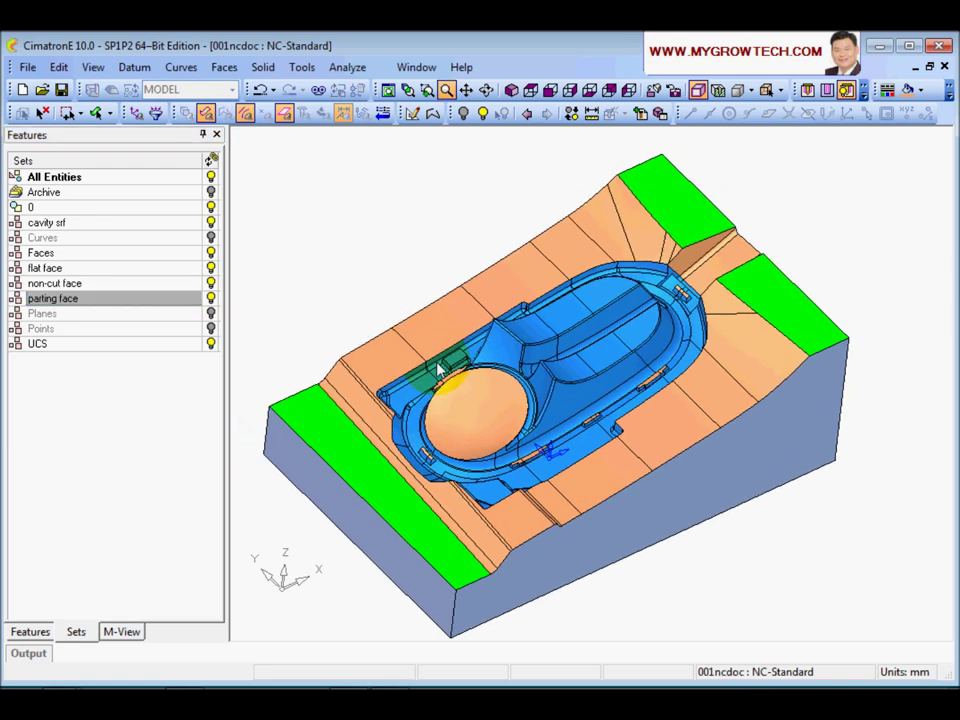
{"action": "middle_click_drag", "start_coordinate": [388, 302], "coordinate": [429, 272]}
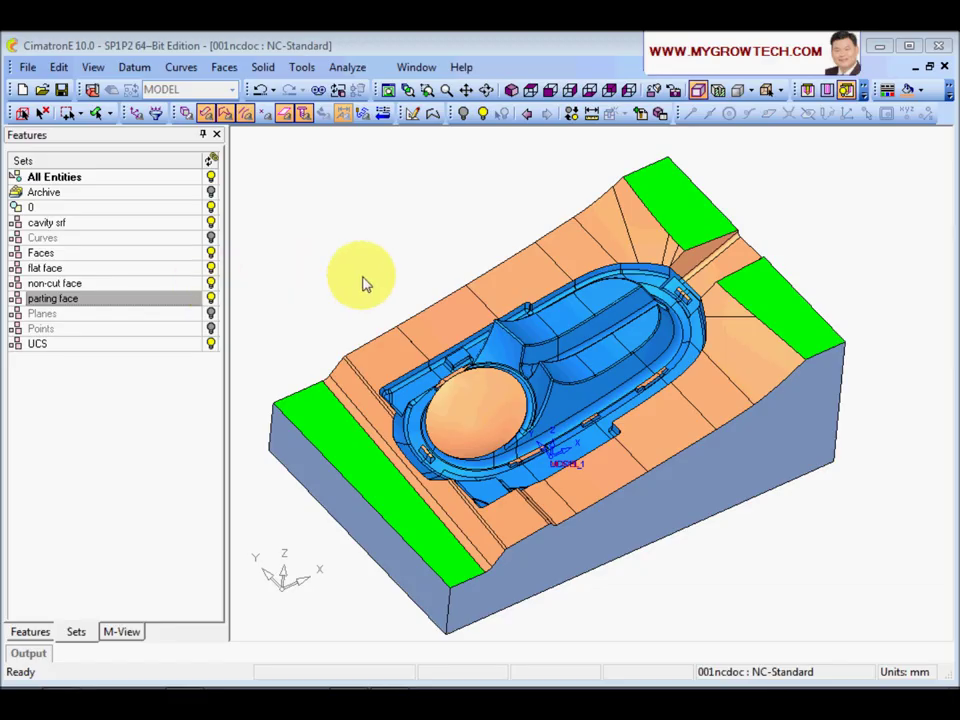
- Start a centre-of-geometry UCS from the whole part and place its origin at the centre of the bounding box's top face
{"action": "middle_click_drag", "start_coordinate": [365, 284], "coordinate": [424, 283]}
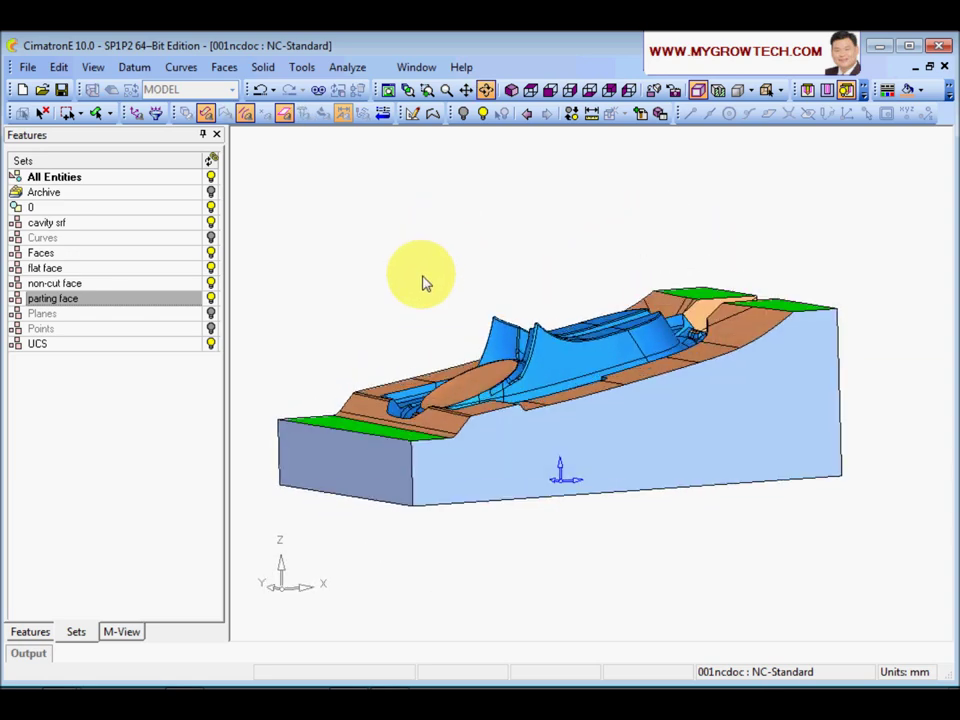
{"action": "mouse_move", "coordinate": [647, 476]}
{"action": "middle_mouse_down"}
{"action": "mouse_move", "coordinate": [630, 393]}
{"action": "mouse_move", "coordinate": [630, 321]}
{"action": "mouse_move", "coordinate": [658, 487]}
{"action": "mouse_move", "coordinate": [666, 439]}
{"action": "mouse_move", "coordinate": [716, 444]}
{"action": "mouse_move", "coordinate": [598, 238]}
{"action": "mouse_move", "coordinate": [507, 272]}
{"action": "mouse_move", "coordinate": [467, 264]}
{"action": "mouse_move", "coordinate": [422, 274]}
{"action": "middle_mouse_up"}
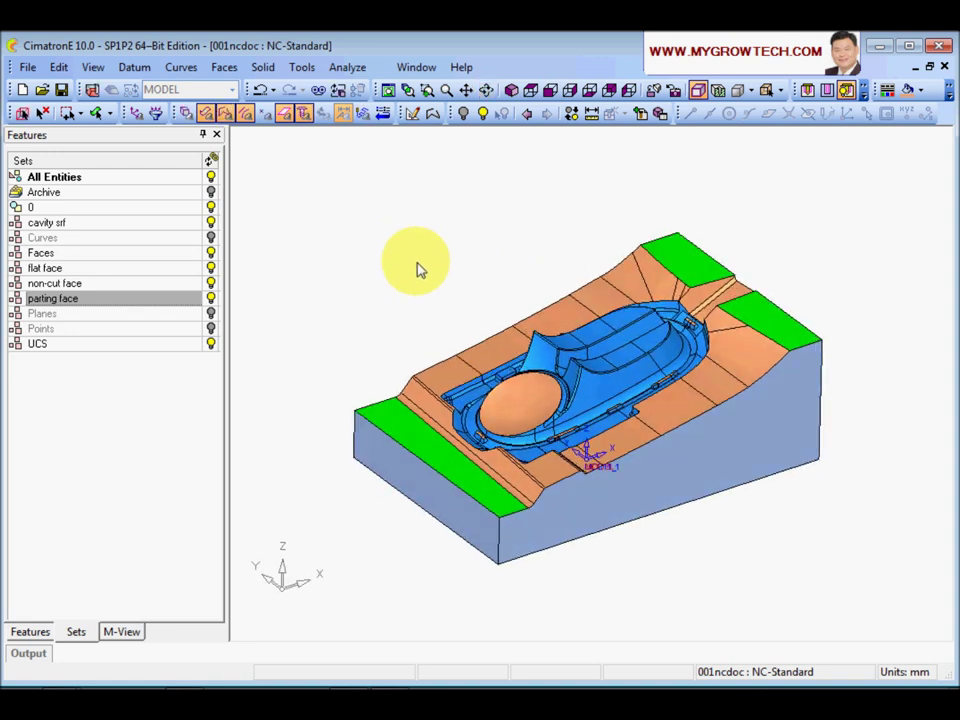
{"action": "left_click", "coordinate": [136, 67]}
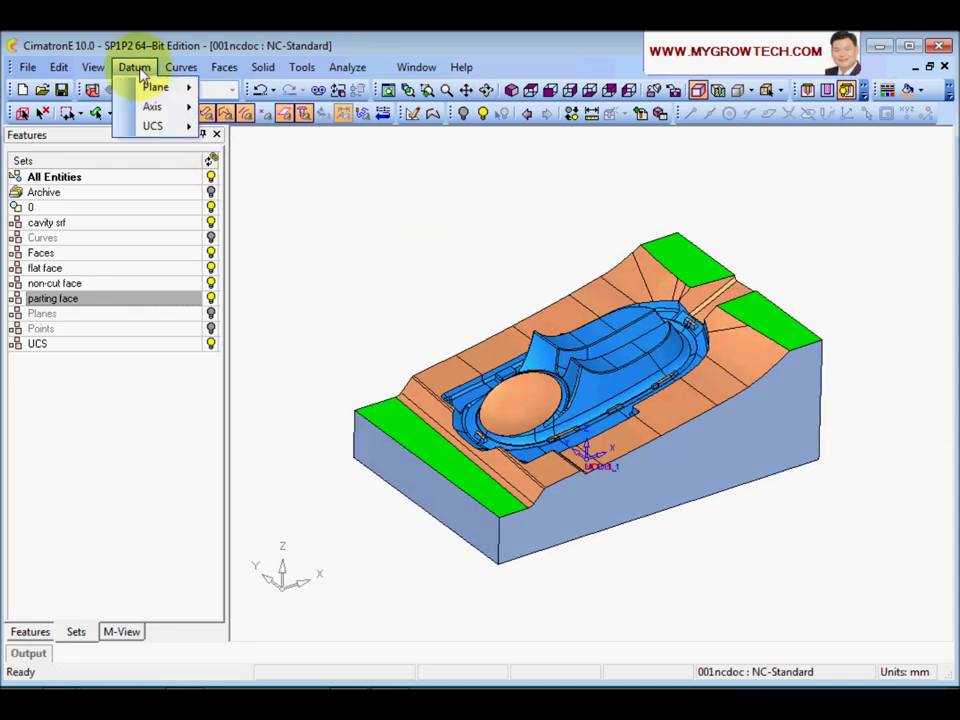
{"action": "mouse_move", "coordinate": [154, 125]}
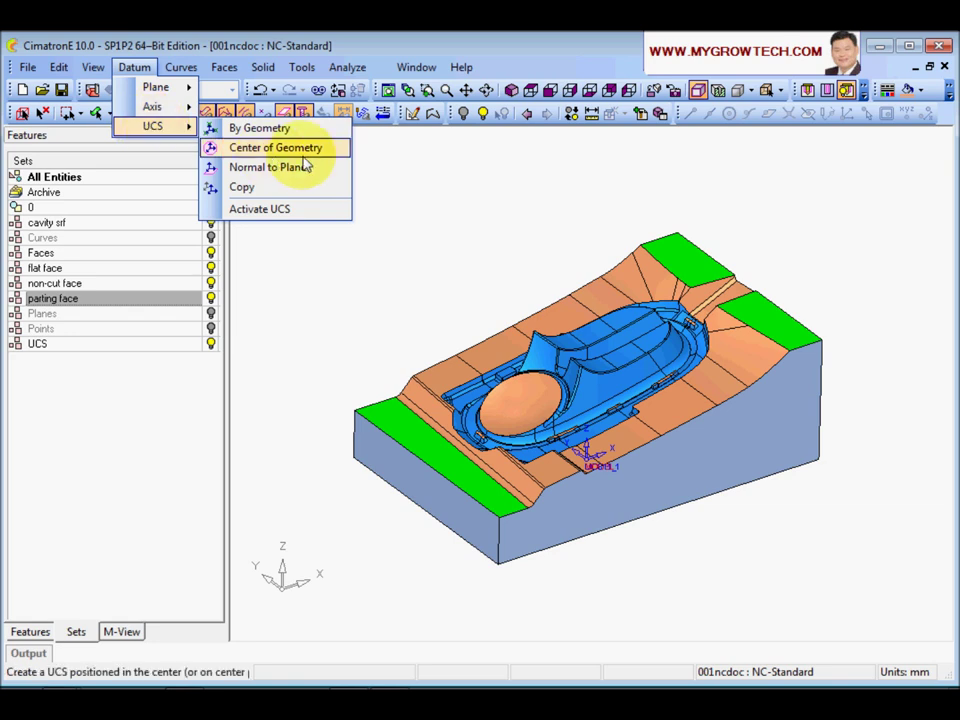
{"action": "left_click", "coordinate": [309, 152]}
{"action": "left_click_drag", "start_coordinate": [318, 163], "coordinate": [855, 609]}
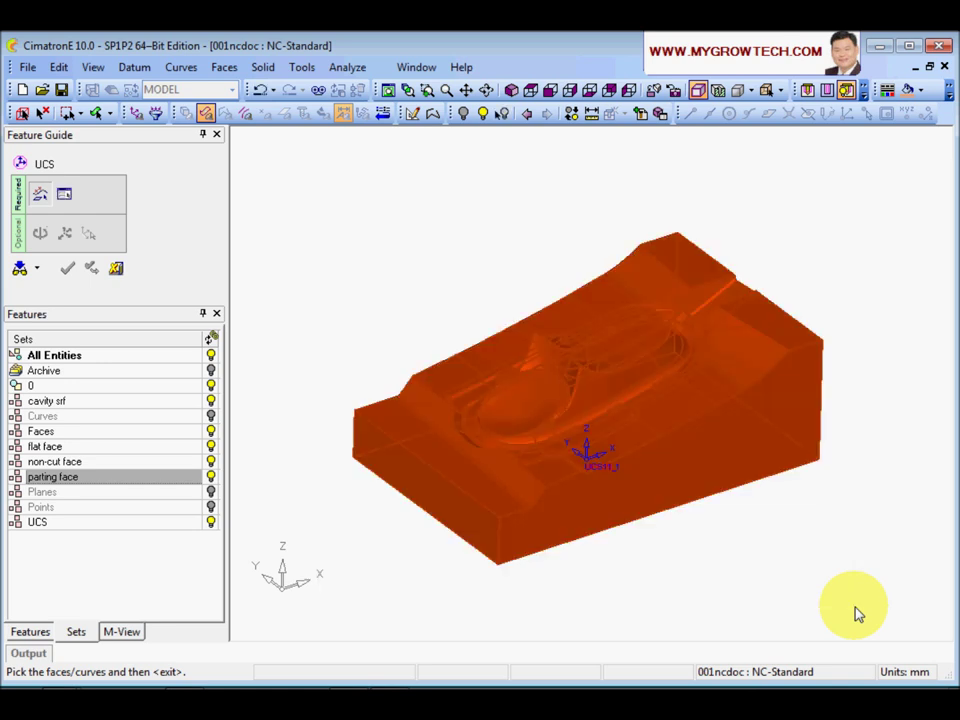
{"action": "middle_click", "coordinate": [840, 549]}
{"action": "middle_click_drag", "start_coordinate": [339, 246], "coordinate": [409, 223]}
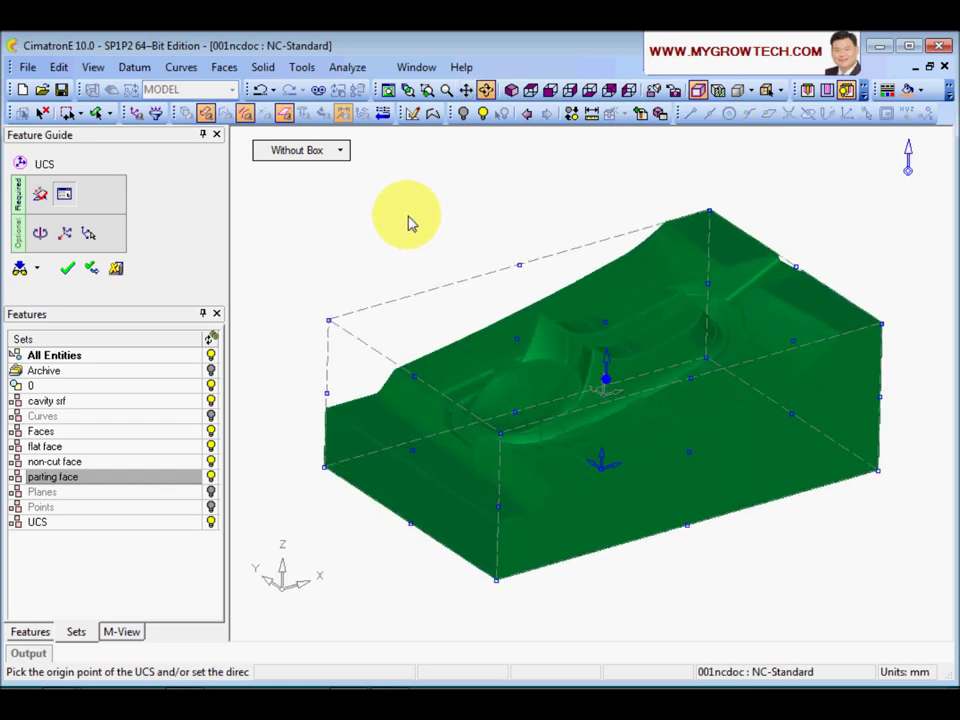
{"action": "middle_click_drag", "start_coordinate": [416, 289], "coordinate": [455, 234]}
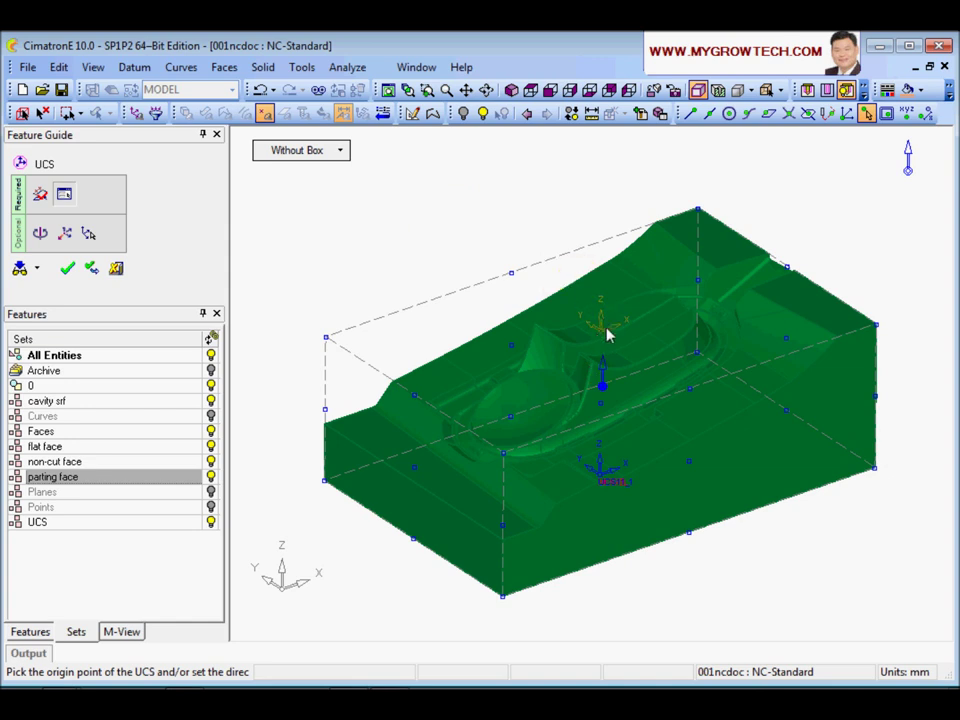
- Try rotating the new UCS 45 degrees about its Z axis and reset the rotation to 0
{"action": "left_click", "coordinate": [40, 236]}
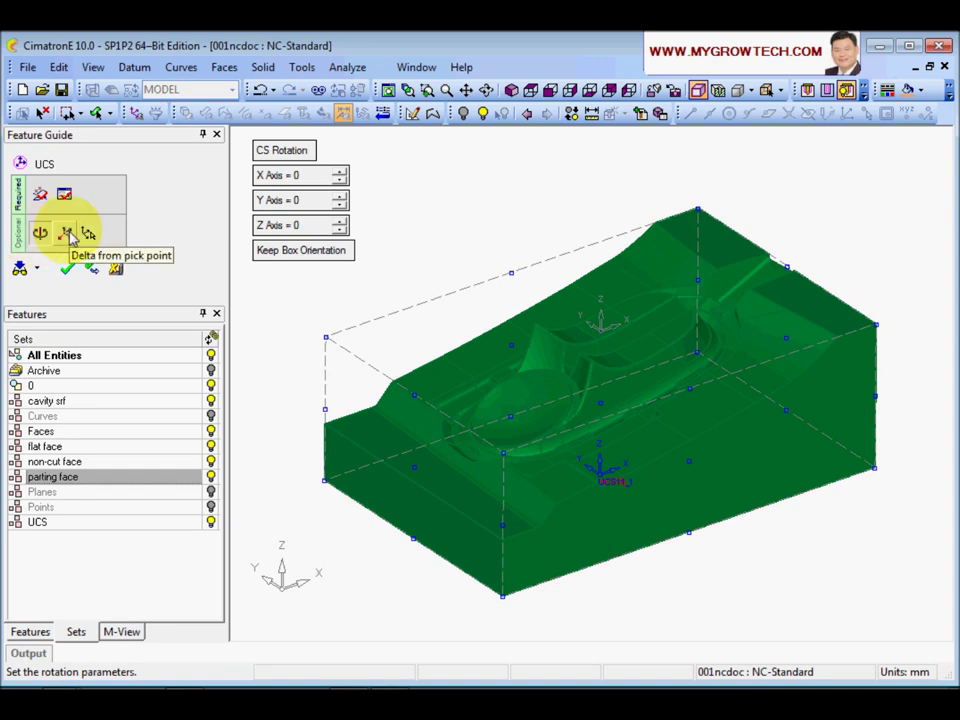
{"action": "left_click", "coordinate": [311, 227]}
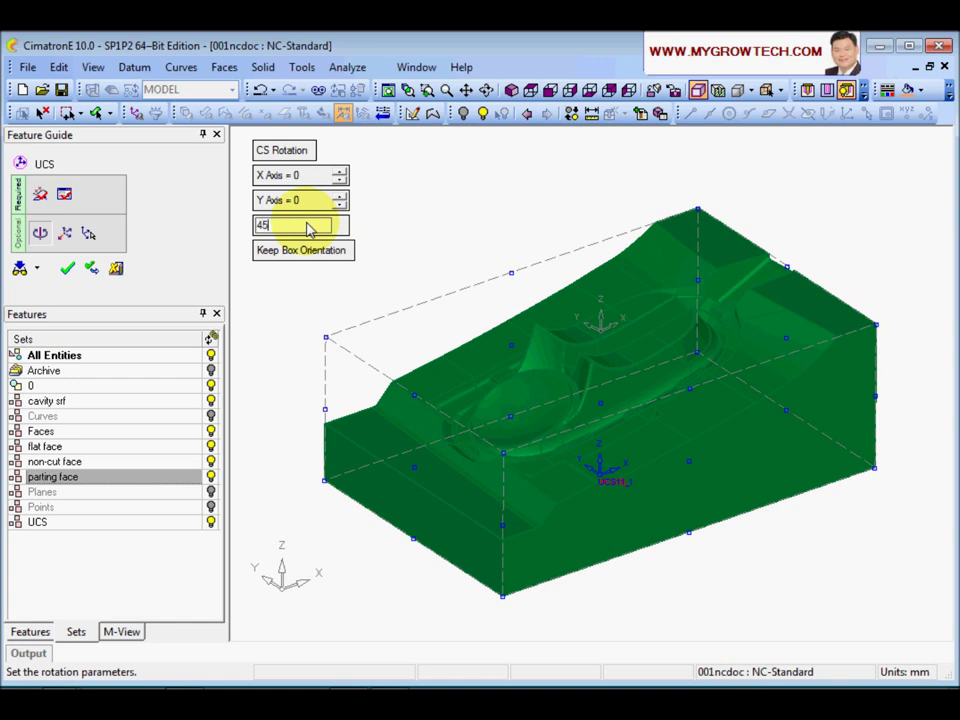
{"action": "type", "text": "45"}
{"action": "key", "text": "Return"}
{"action": "left_click", "coordinate": [311, 228]}
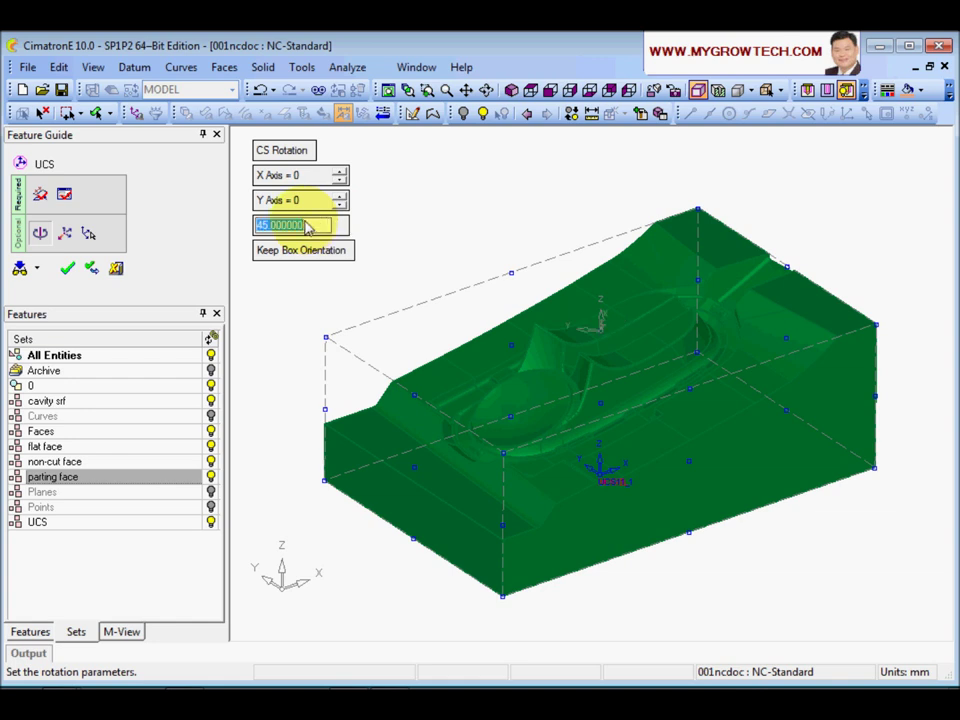
{"action": "type", "text": "0"}
{"action": "key", "text": "Return"}
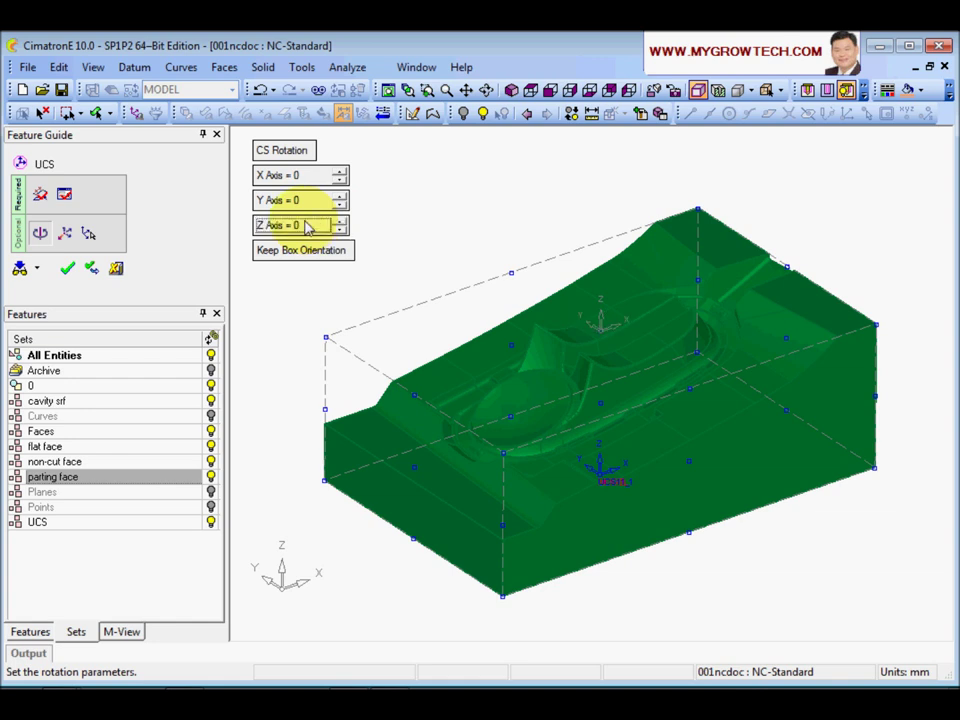
- Offset the UCS origin from the picked point by a Delta Z of 1 and create the UCS
{"action": "left_click", "coordinate": [66, 234]}
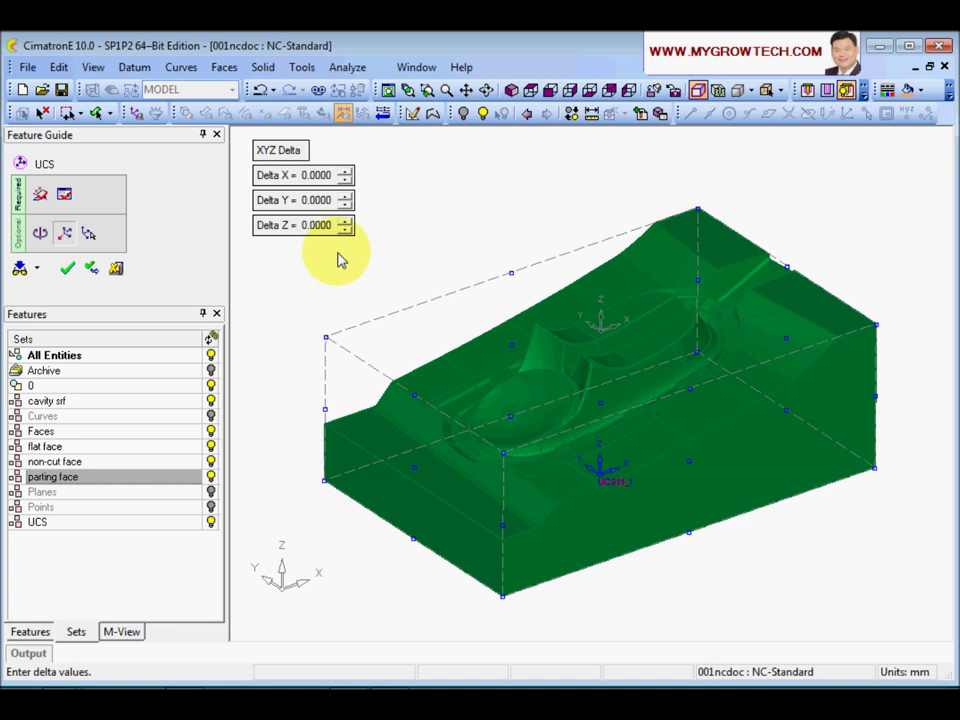
{"action": "left_click", "coordinate": [344, 221]}
{"action": "left_click", "coordinate": [344, 221]}
{"action": "left_click", "coordinate": [344, 221]}
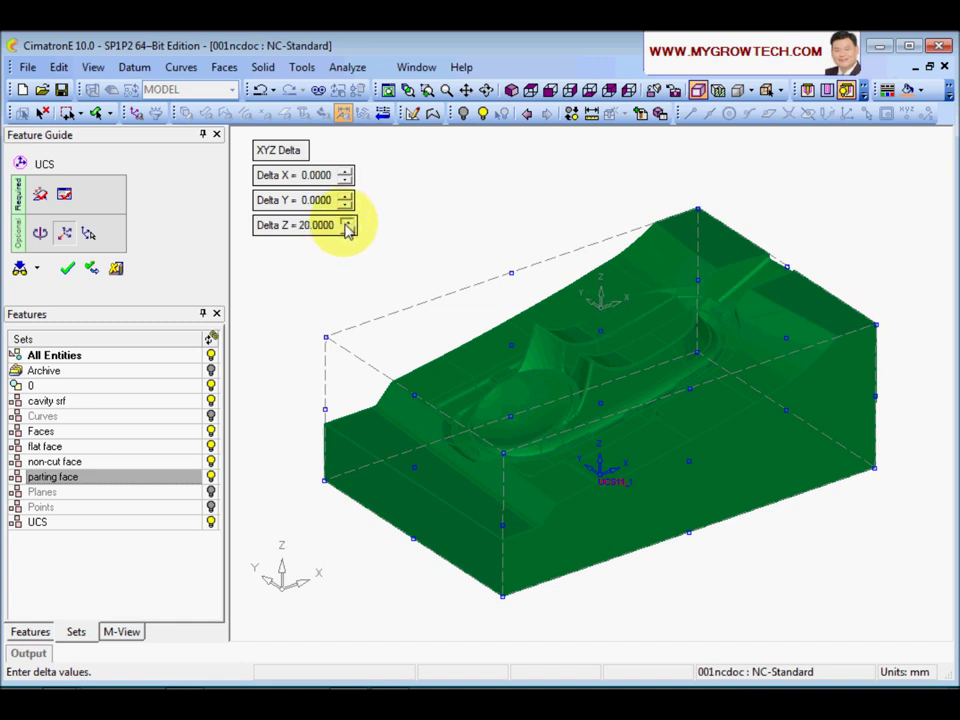
{"action": "left_click", "coordinate": [346, 222]}
{"action": "left_click", "coordinate": [346, 222]}
{"action": "left_click", "coordinate": [313, 230]}
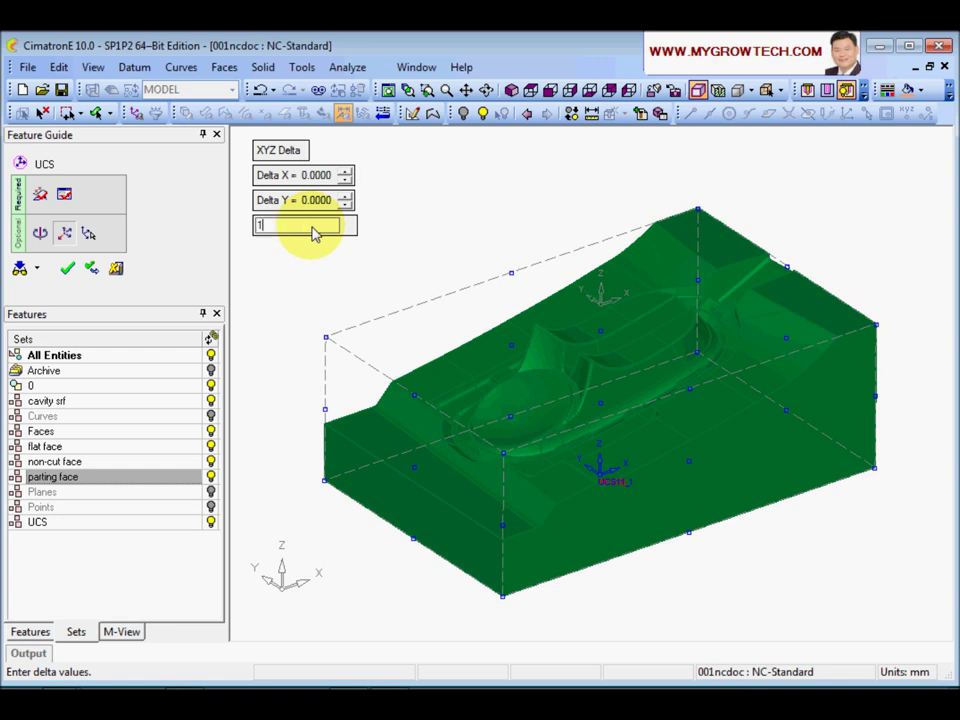
{"action": "key", "text": "Return"}
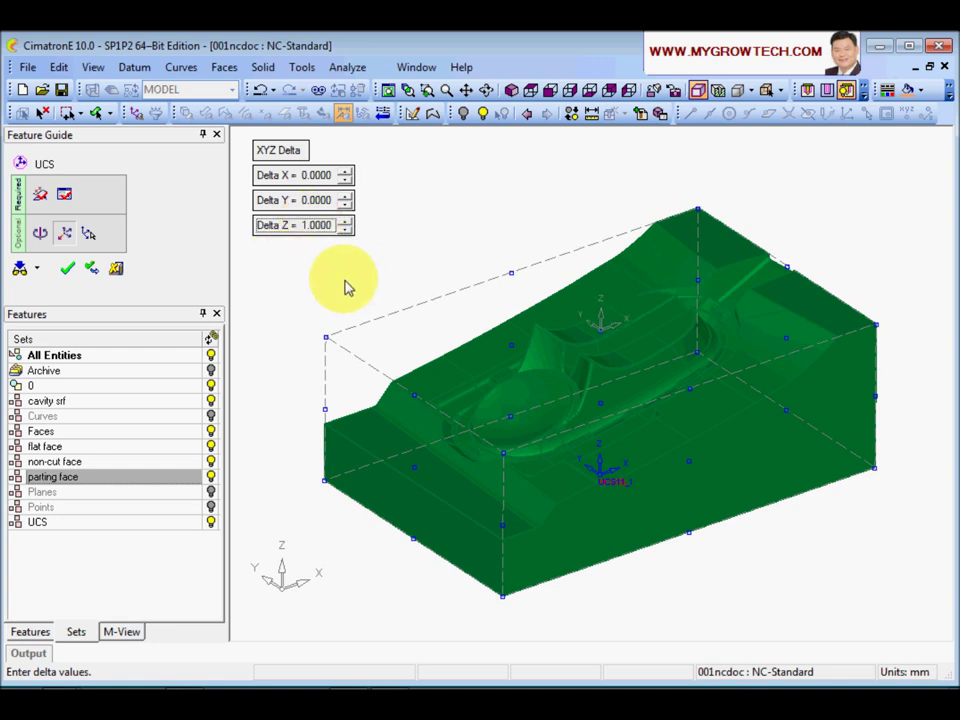
{"action": "left_click", "coordinate": [68, 269]}
- Rename the new UCS above the part as G54
{"action": "scroll", "coordinate": [590, 487], "scroll_direction": "up", "scroll_amount": 2}
{"action": "middle_click_drag", "start_coordinate": [590, 487], "coordinate": [607, 305]}
{"action": "middle_click_drag", "start_coordinate": [614, 240], "coordinate": [579, 381]}
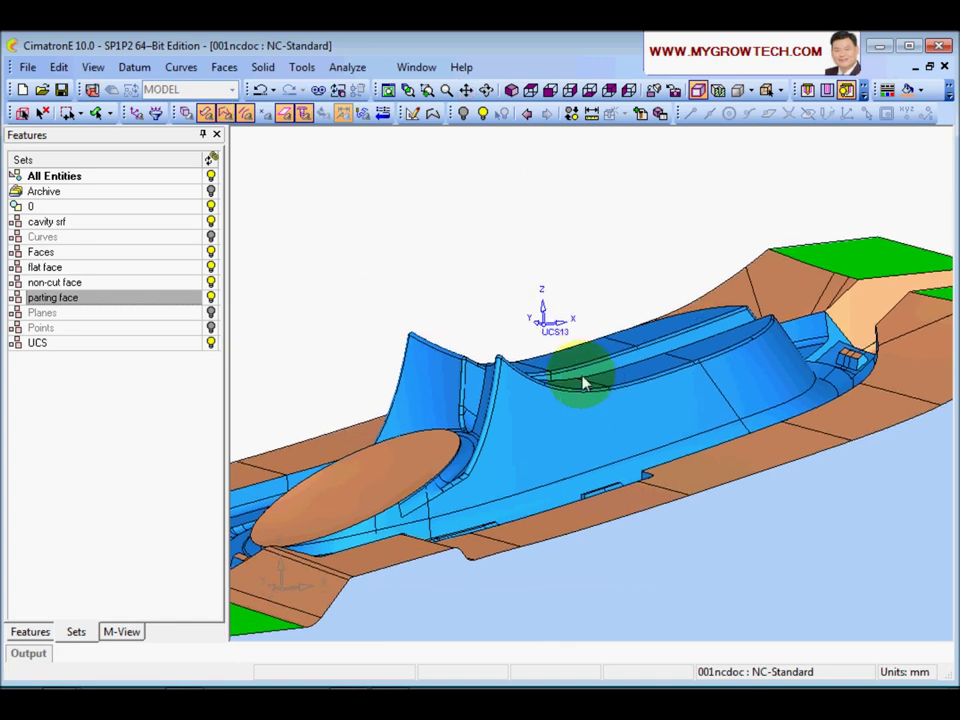
{"action": "left_click", "coordinate": [556, 328]}
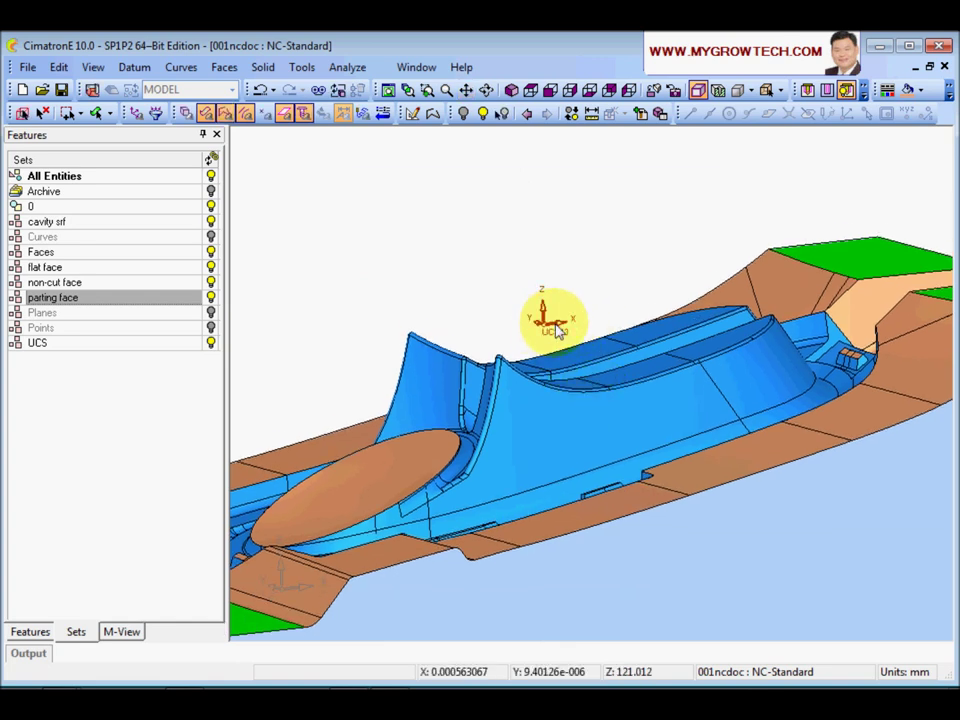
{"action": "right_click", "coordinate": [558, 333]}
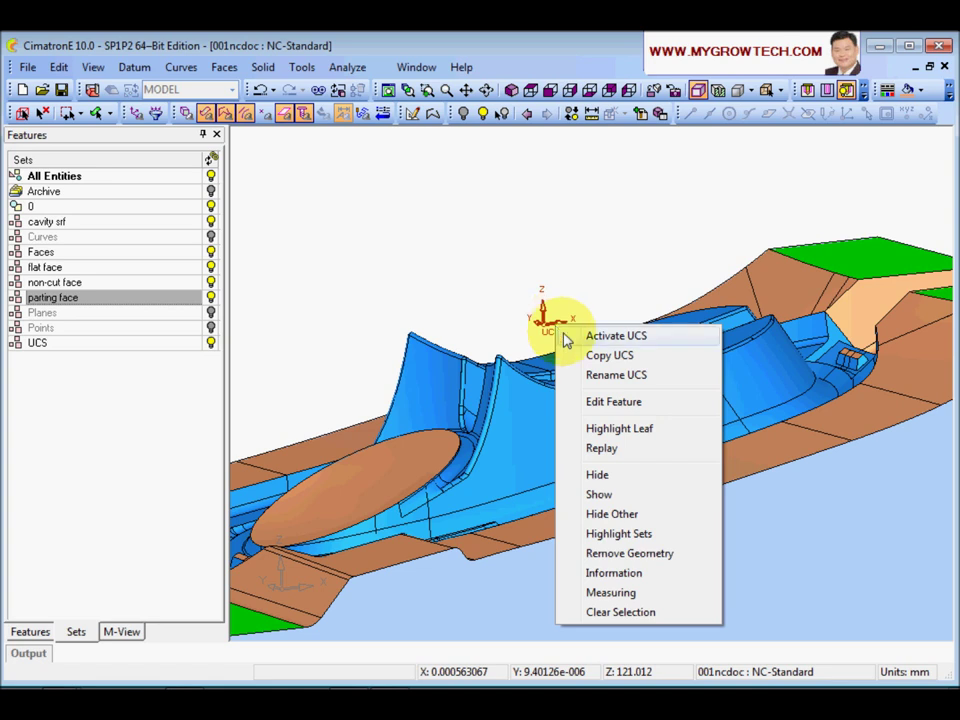
{"action": "left_click", "coordinate": [628, 376]}
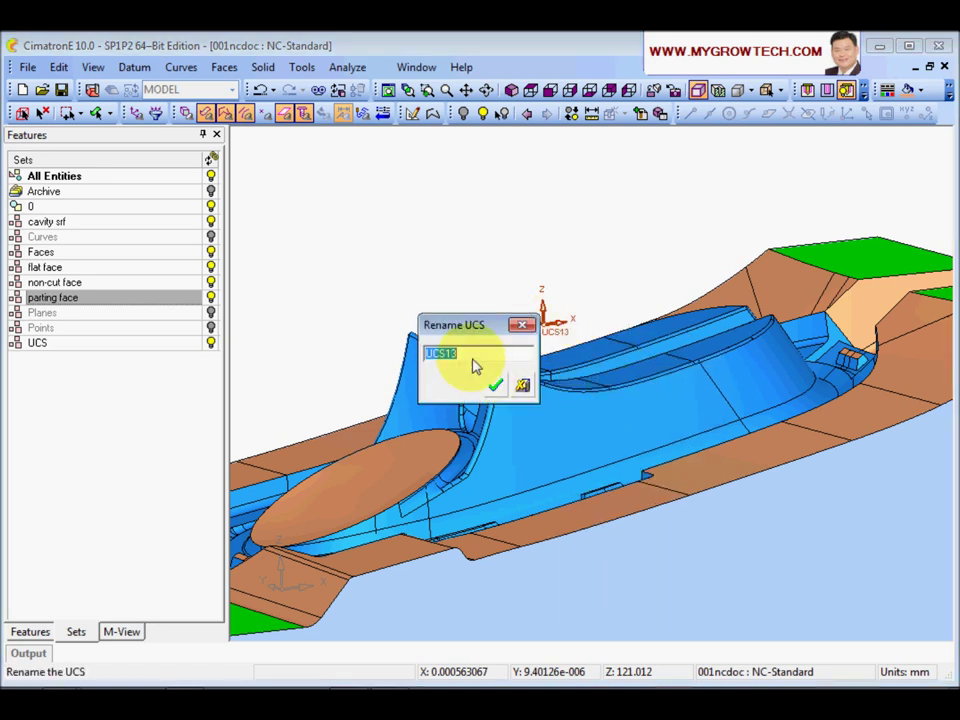
{"action": "type", "text": "G54"}
{"action": "left_click", "coordinate": [494, 384]}
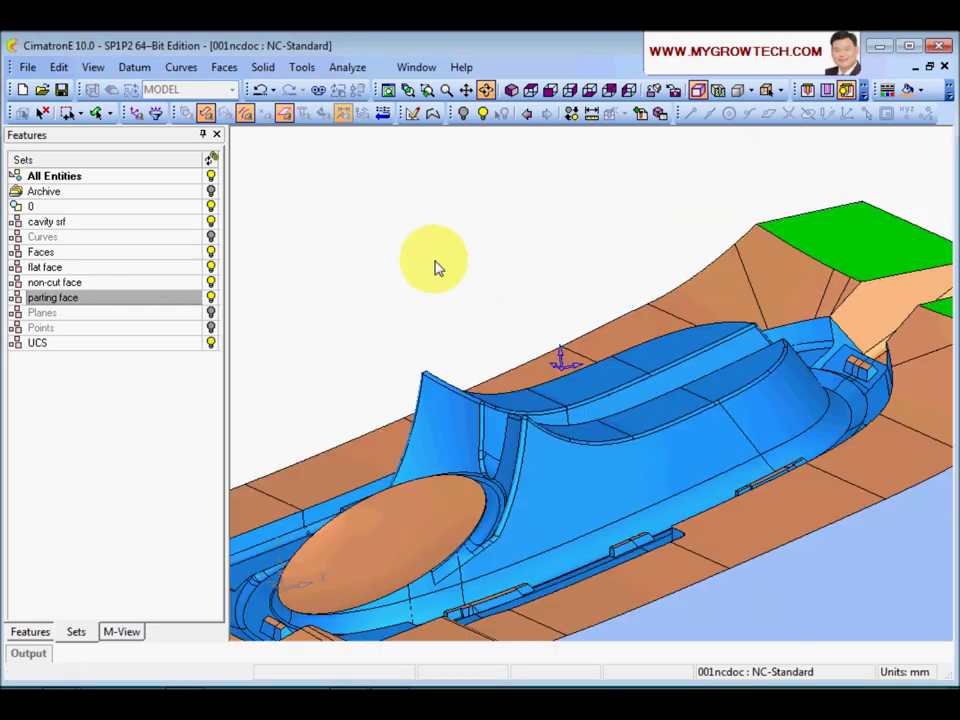
- Make G54 the active UCS
{"action": "mouse_move", "coordinate": [443, 261]}
{"action": "middle_mouse_down"}
{"action": "mouse_move", "coordinate": [600, 428]}
{"action": "mouse_move", "coordinate": [619, 484]}
{"action": "mouse_move", "coordinate": [594, 398]}
{"action": "mouse_move", "coordinate": [606, 456]}
{"action": "mouse_move", "coordinate": [615, 454]}
{"action": "mouse_move", "coordinate": [480, 459]}
{"action": "mouse_move", "coordinate": [484, 390]}
{"action": "middle_mouse_up"}
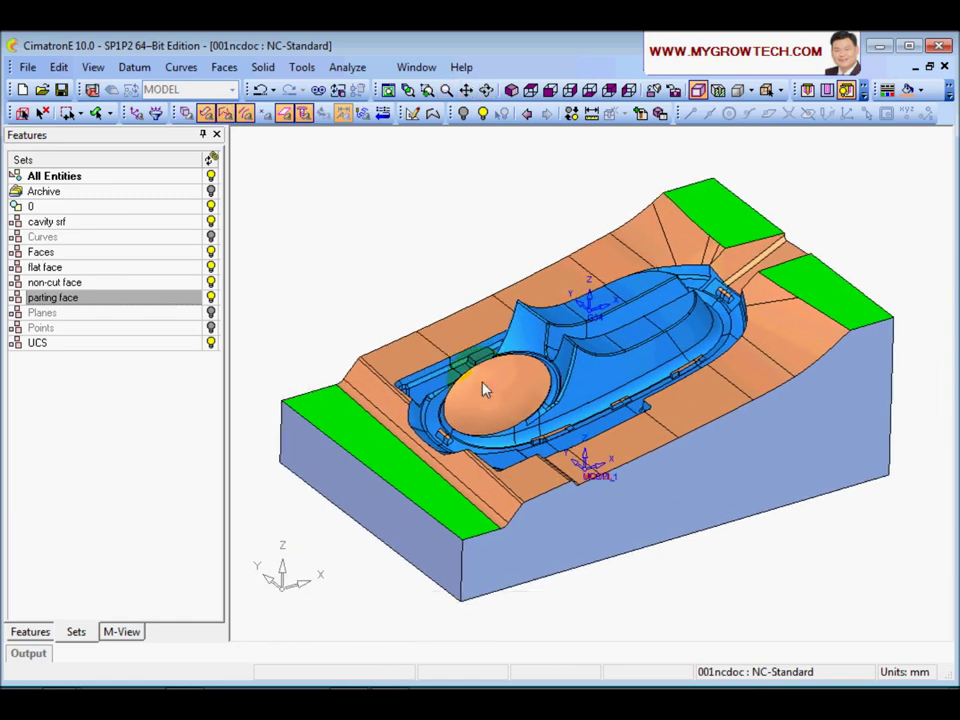
{"action": "scroll", "coordinate": [484, 390], "scroll_direction": "up", "scroll_amount": 3}
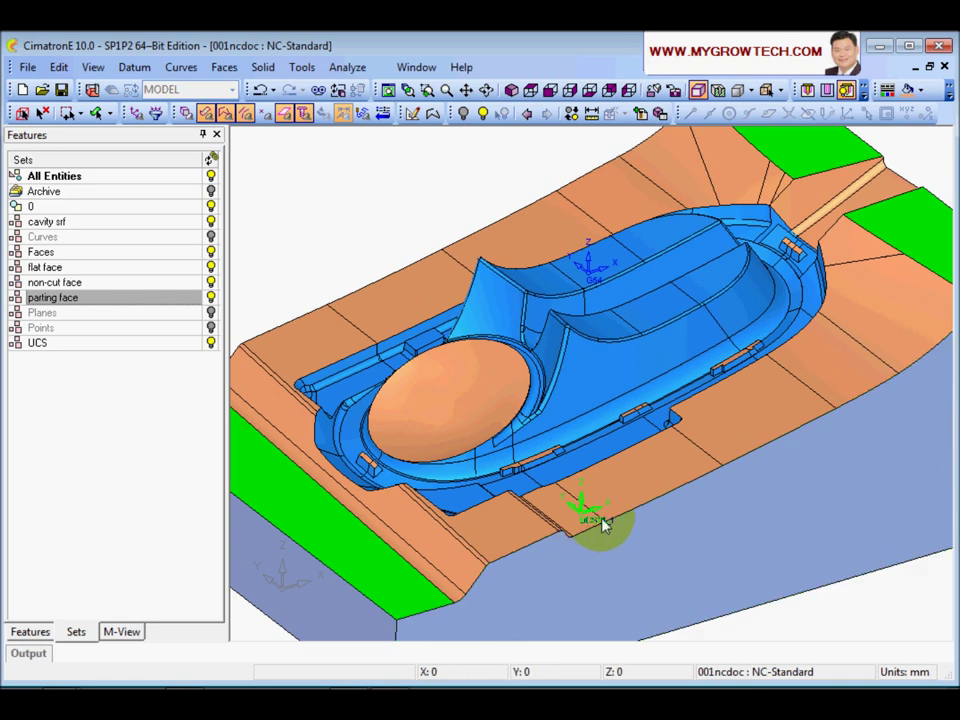
{"action": "scroll", "coordinate": [589, 514], "scroll_direction": "down", "scroll_amount": 4}
{"action": "middle_click_drag", "start_coordinate": [598, 362], "coordinate": [589, 339]}
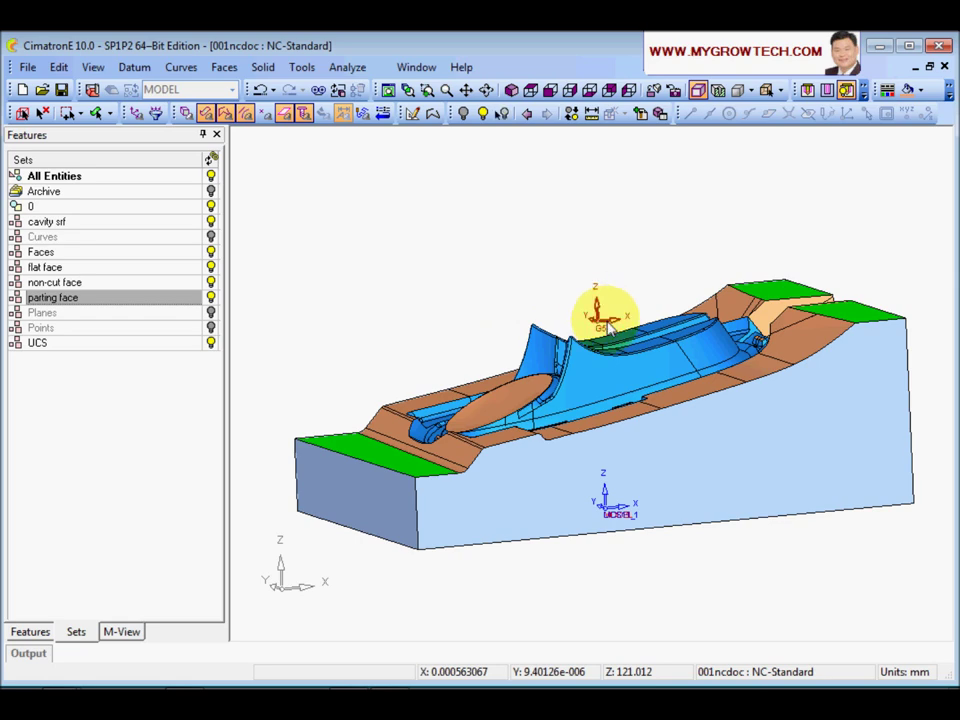
{"action": "right_click", "coordinate": [607, 325]}
{"action": "left_click", "coordinate": [650, 332]}
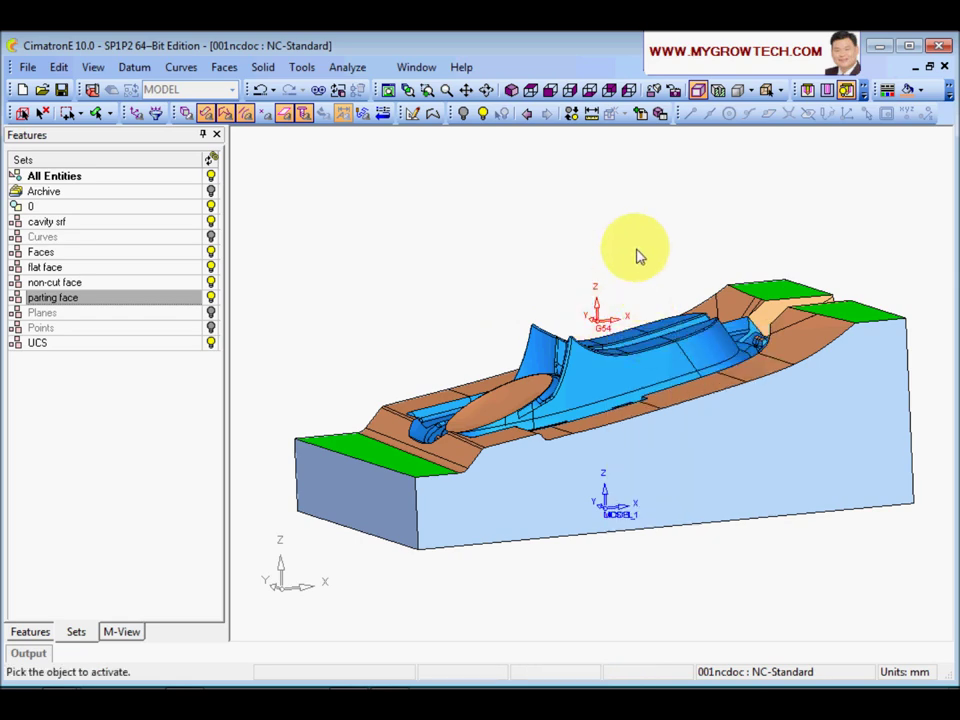
- List all UCSs in the active component and hide the MODEL and UCS11_1 coordinate systems
{"action": "middle_click_drag", "start_coordinate": [619, 249], "coordinate": [518, 249]}
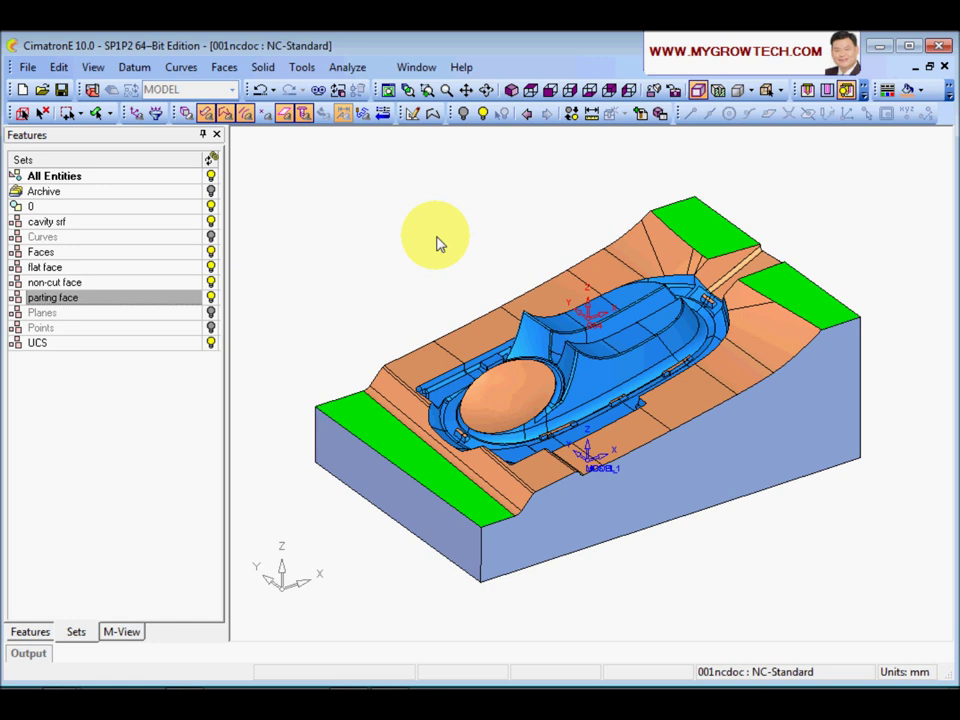
{"action": "left_click", "coordinate": [137, 115]}
{"action": "left_click_drag", "start_coordinate": [144, 122], "coordinate": [235, 142]}
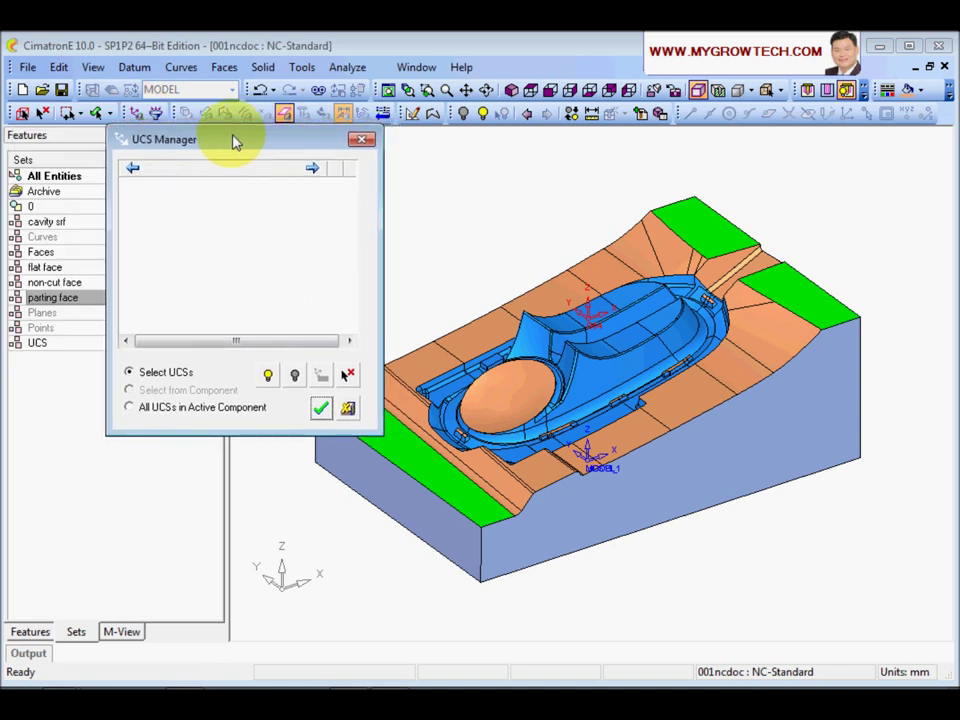
{"action": "left_click", "coordinate": [178, 418]}
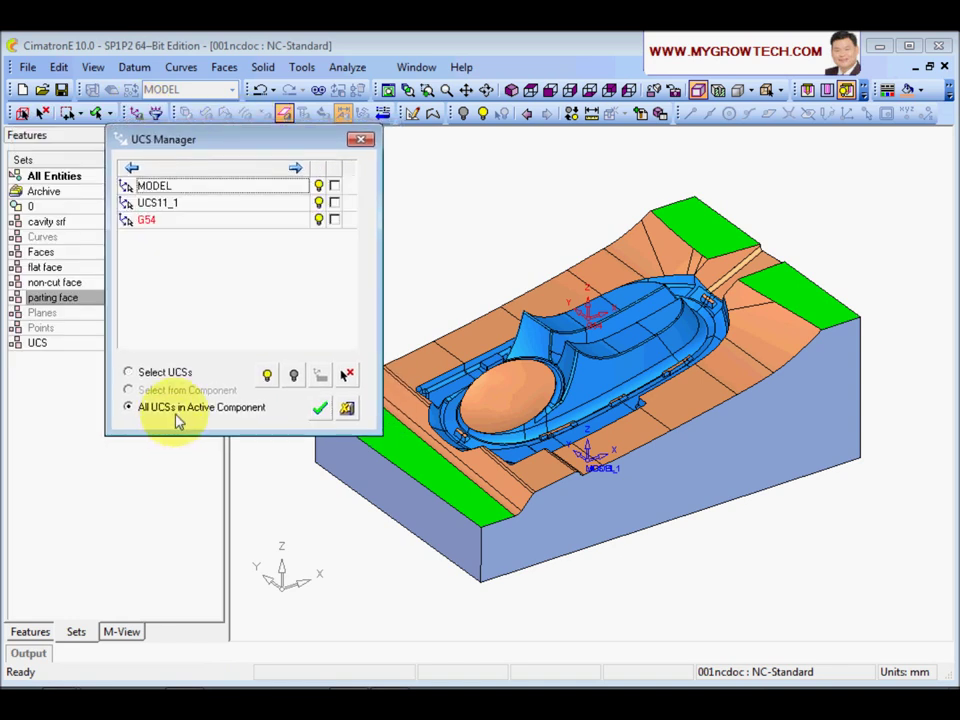
{"action": "scroll", "coordinate": [504, 313], "scroll_direction": "down", "scroll_amount": 3}
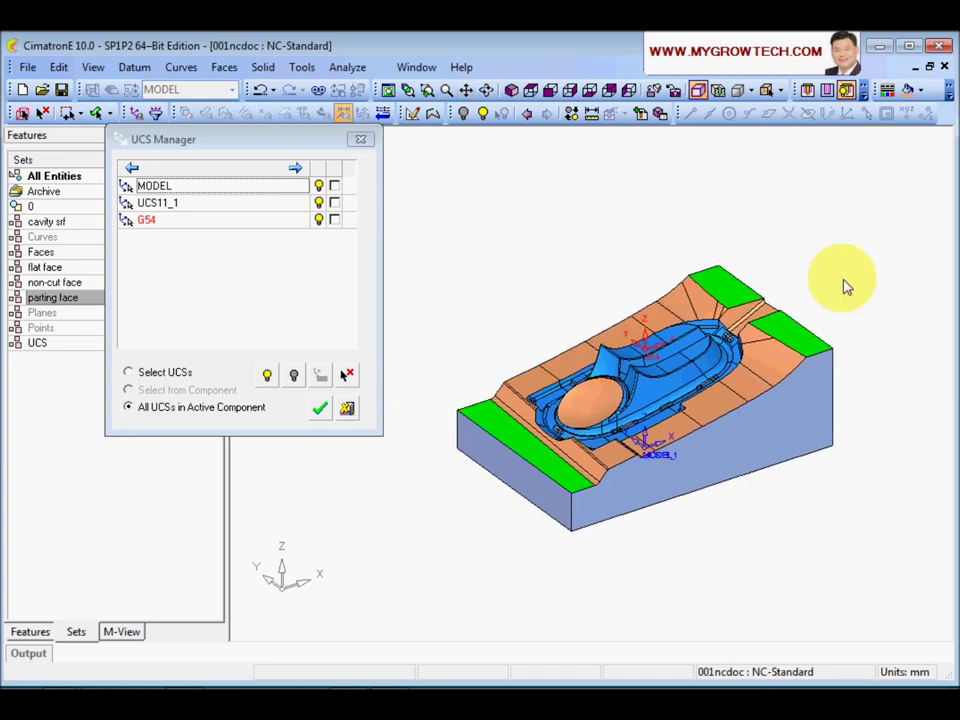
{"action": "left_click", "coordinate": [319, 188]}
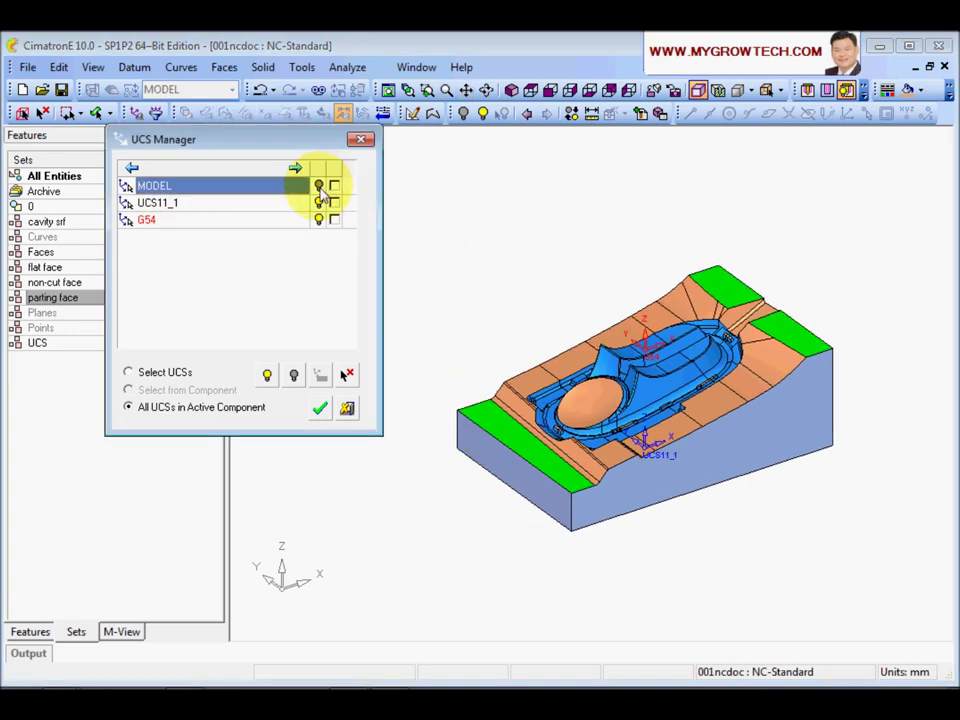
{"action": "left_click", "coordinate": [319, 203]}
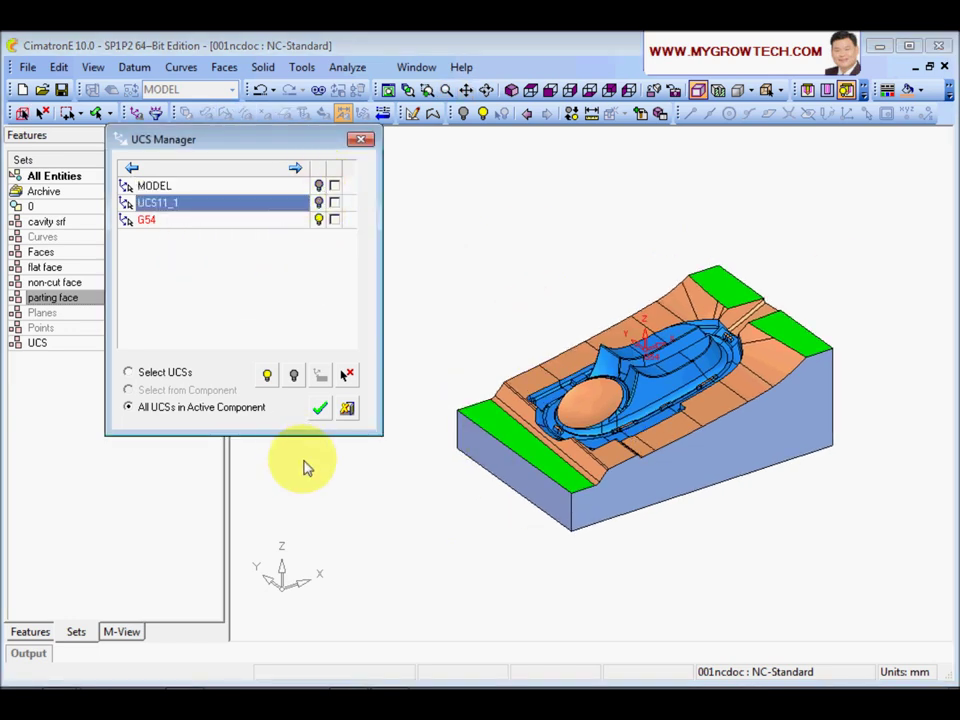
{"action": "left_click", "coordinate": [319, 413]}
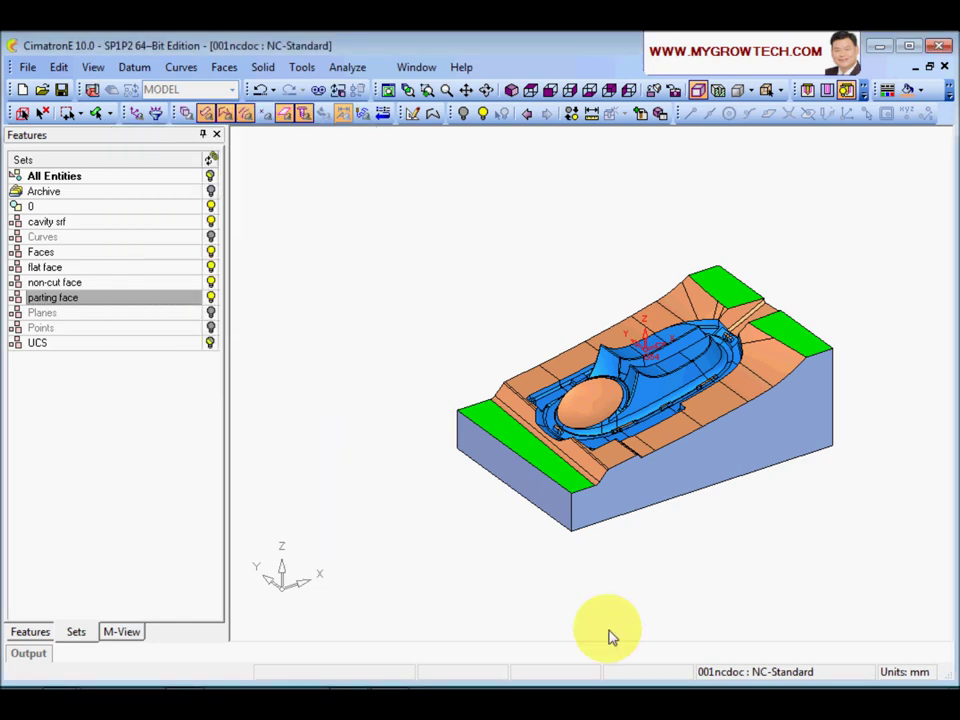
- Switch the 001ncdoc document from the CAD modelling environment to the NC programming environment
{"action": "scroll", "coordinate": [720, 471], "scroll_direction": "up", "scroll_amount": 5}
{"action": "scroll", "coordinate": [660, 447], "scroll_direction": "down", "scroll_amount": 3}
{"action": "middle_click_drag", "start_coordinate": [677, 439], "coordinate": [418, 294]}
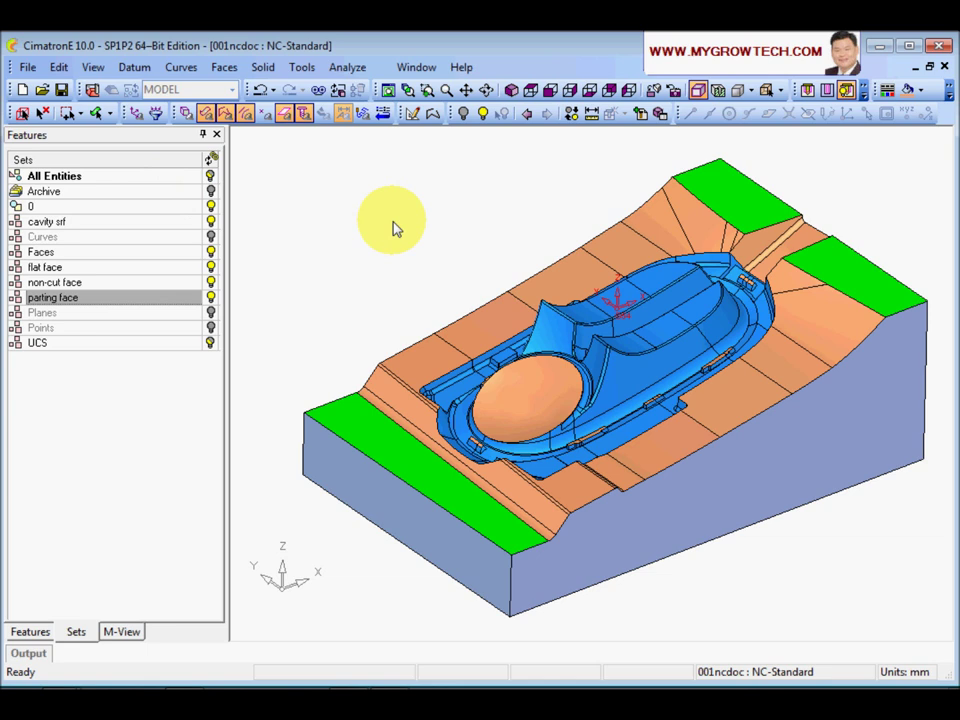
{"action": "scroll", "coordinate": [424, 221], "scroll_direction": "up", "scroll_amount": 3}
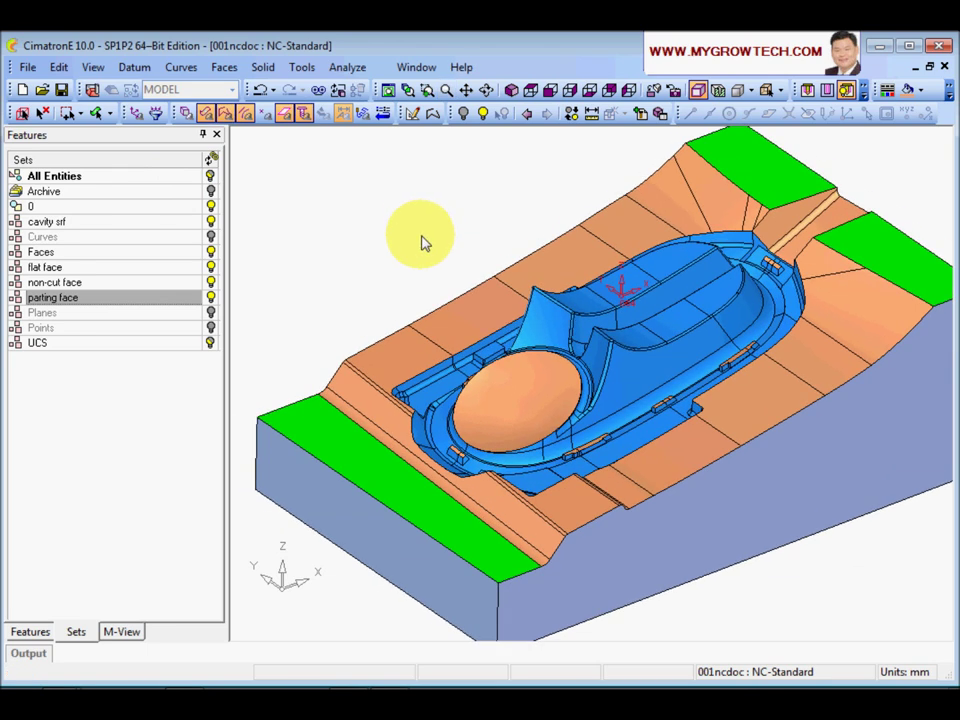
{"action": "scroll", "coordinate": [419, 269], "scroll_direction": "down", "scroll_amount": 2}
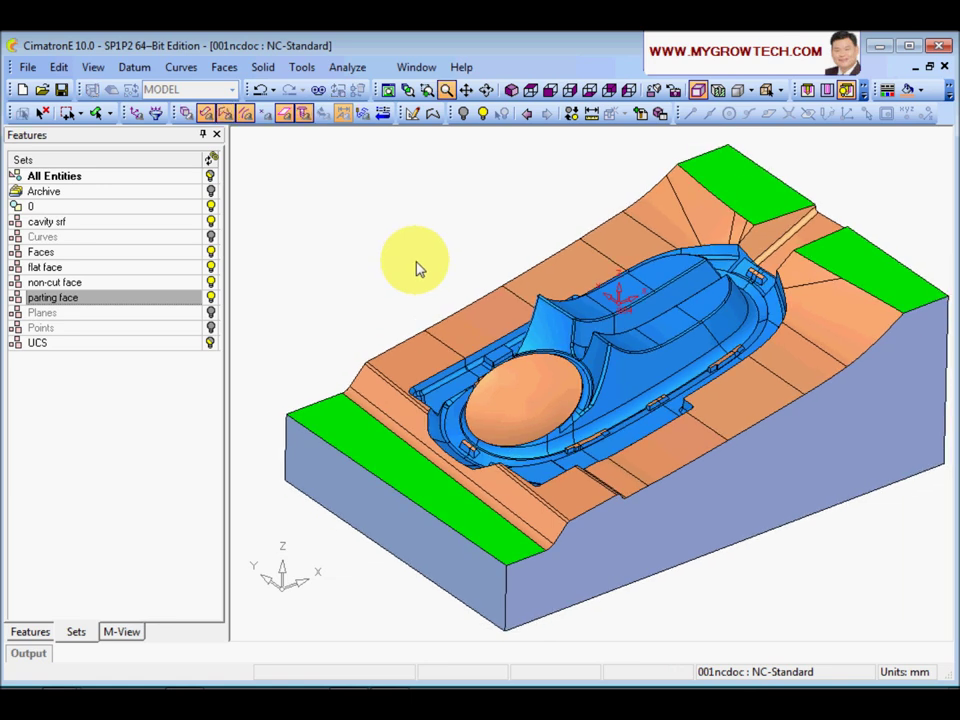
{"action": "scroll", "coordinate": [445, 267], "scroll_direction": "down", "scroll_amount": 2}
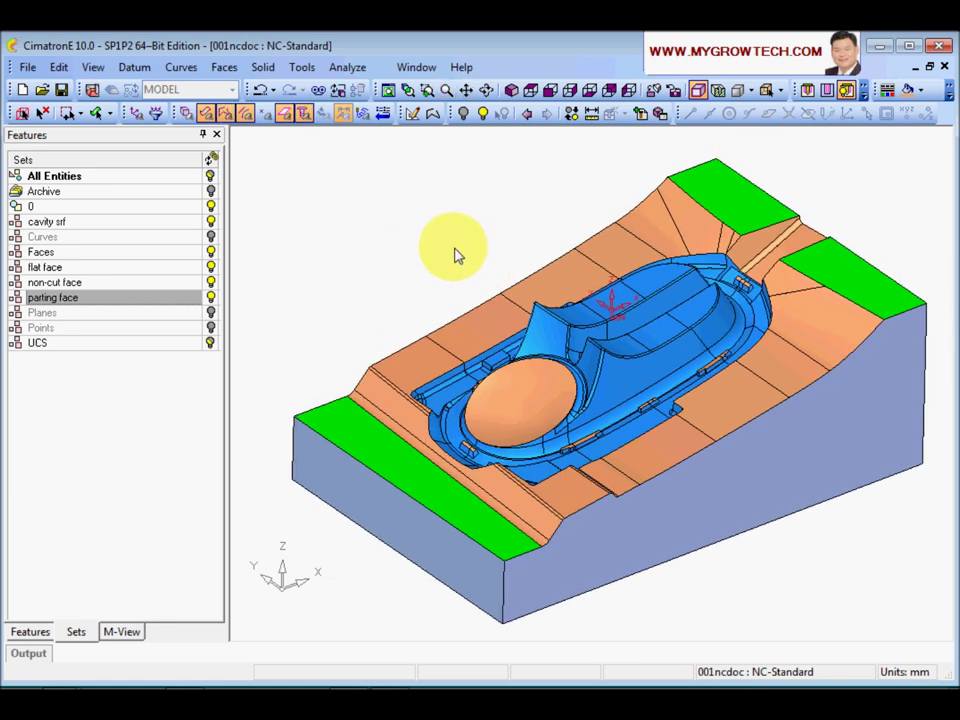
{"action": "left_click", "coordinate": [91, 90]}
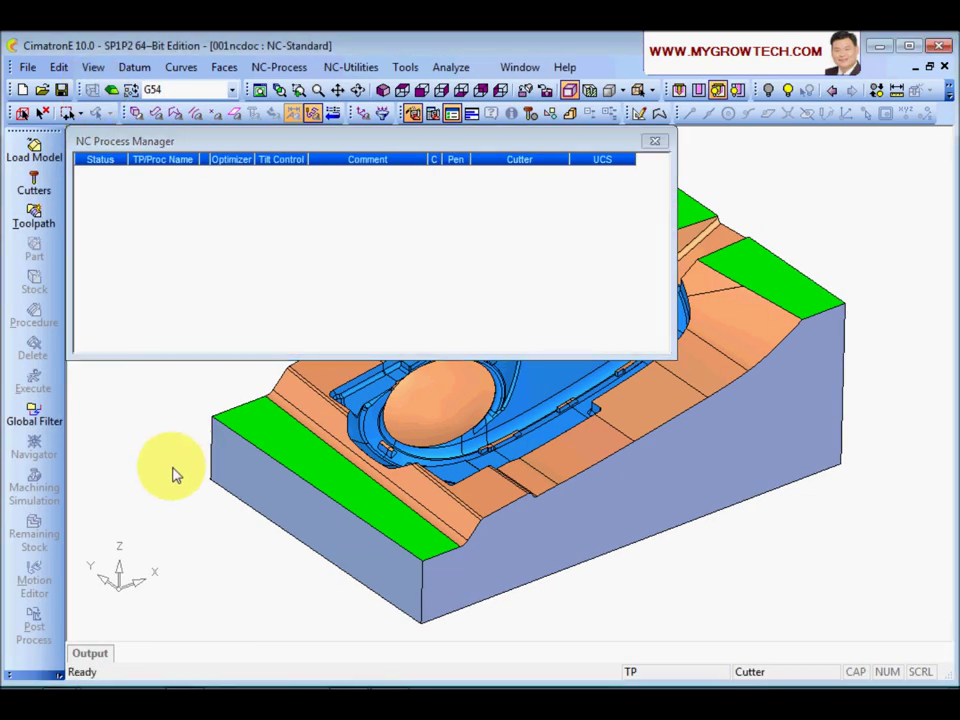
- Select G54 as the active UCS in which to create the machining procedures
{"action": "scroll", "coordinate": [722, 600], "scroll_direction": "down", "scroll_amount": 3}
{"action": "middle_click_drag", "start_coordinate": [722, 600], "coordinate": [791, 549]}
{"action": "scroll", "coordinate": [690, 497], "scroll_direction": "up", "scroll_amount": 2}
{"action": "middle_click_drag", "start_coordinate": [688, 497], "coordinate": [557, 459]}
{"action": "middle_click_drag", "start_coordinate": [737, 508], "coordinate": [790, 428]}
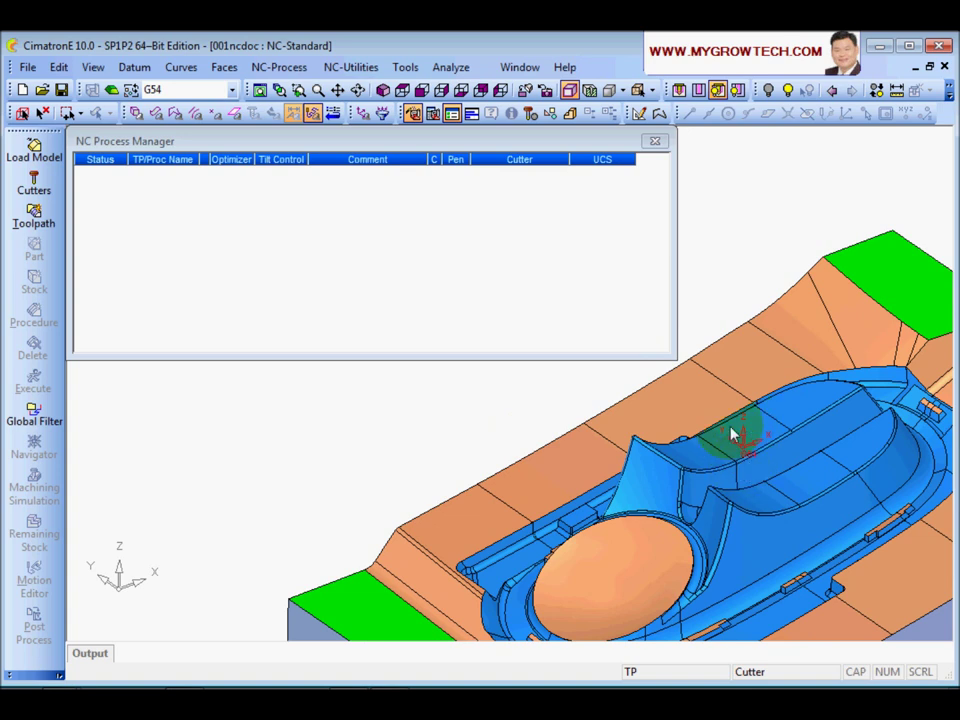
{"action": "left_click", "coordinate": [232, 90]}
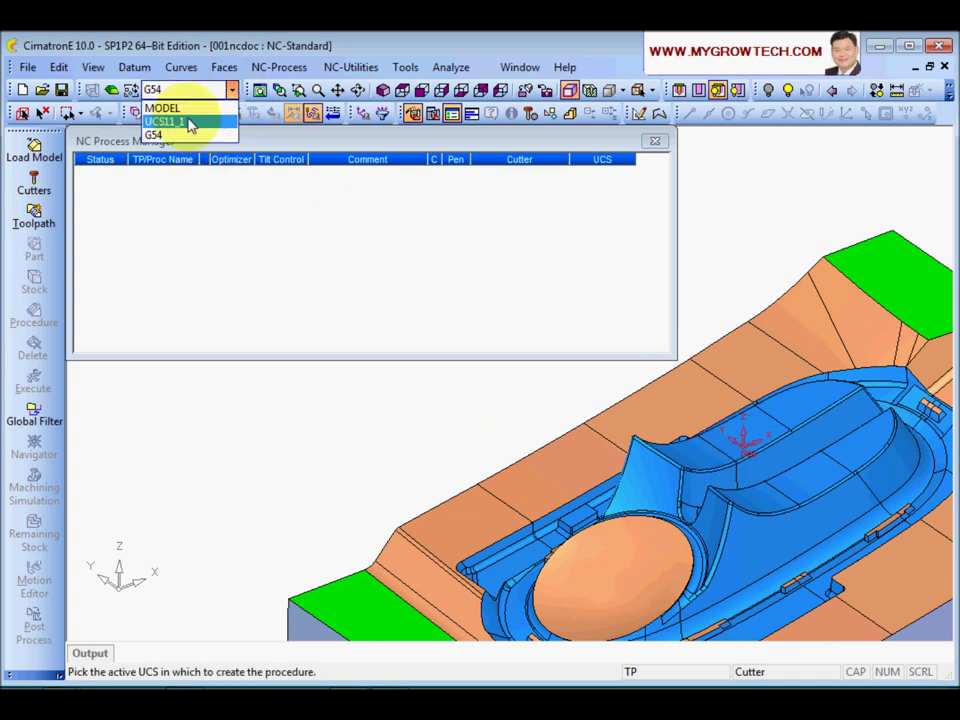
{"action": "left_click", "coordinate": [165, 136]}
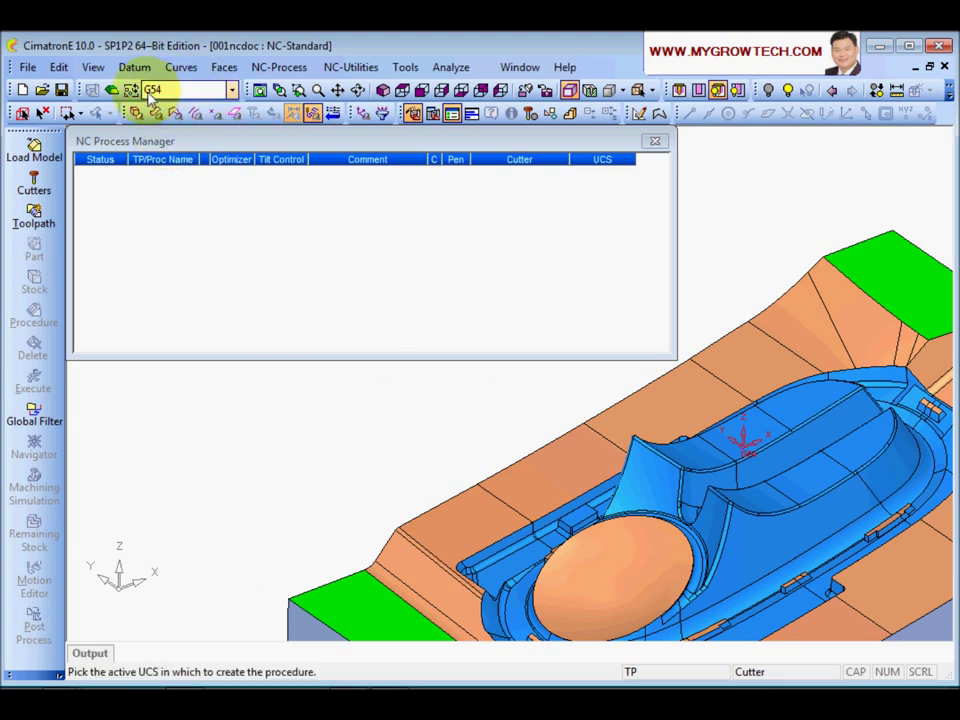
{"action": "middle_click_drag", "start_coordinate": [696, 306], "coordinate": [463, 448]}
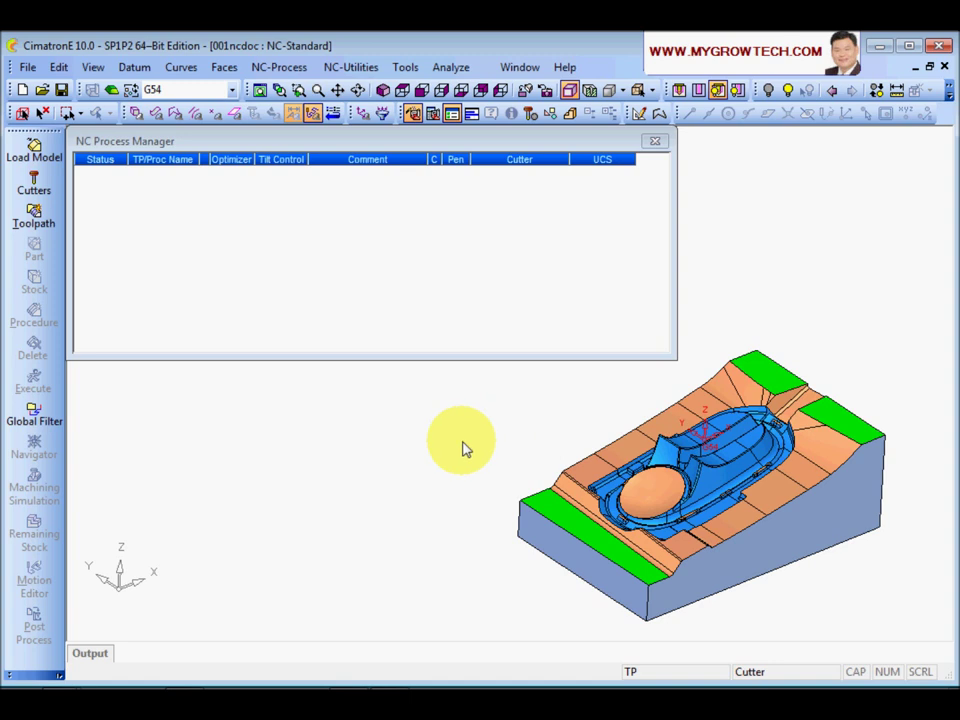
{"action": "left_click", "coordinate": [268, 281]}
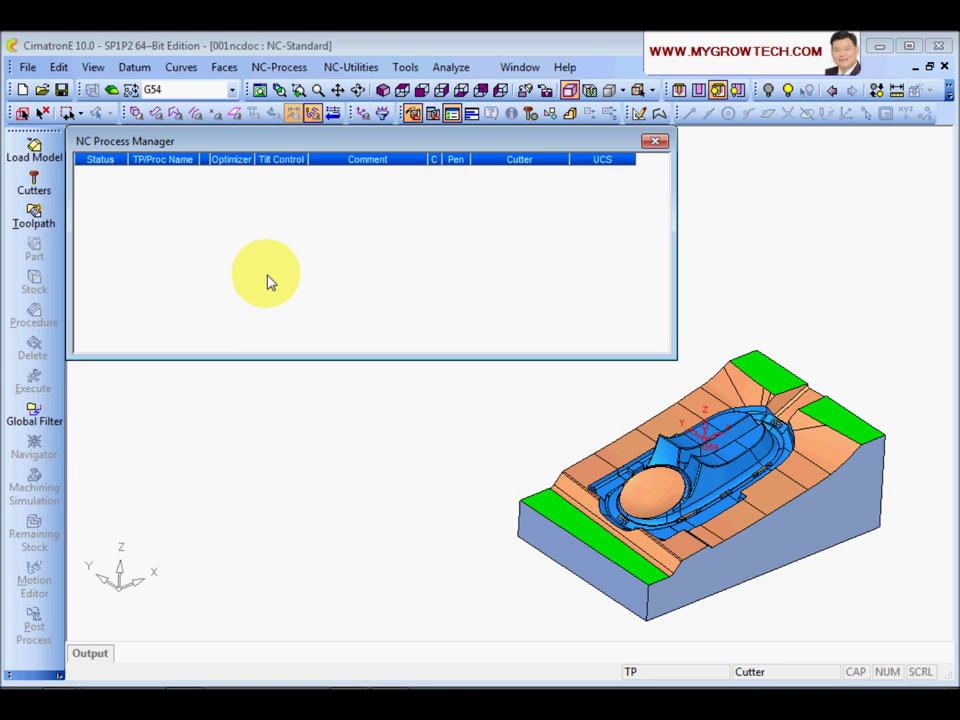
- Start a new toolpath and choose 3 Axis as its type
{"action": "left_click", "coordinate": [40, 220]}
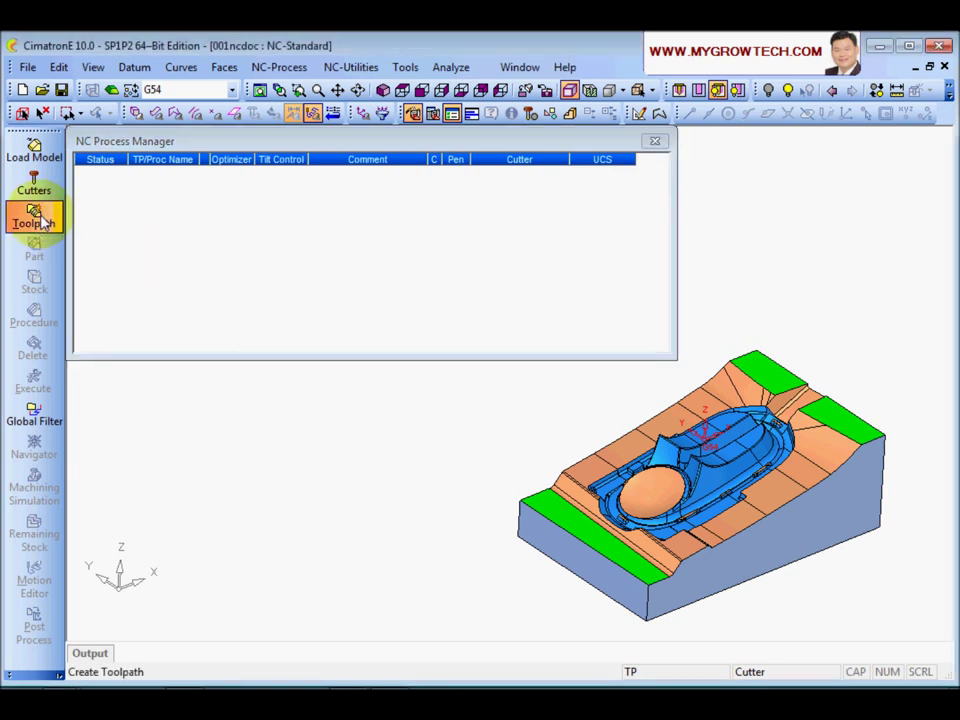
{"action": "left_click_drag", "start_coordinate": [43, 188], "coordinate": [330, 181]}
{"action": "left_click", "coordinate": [332, 201]}
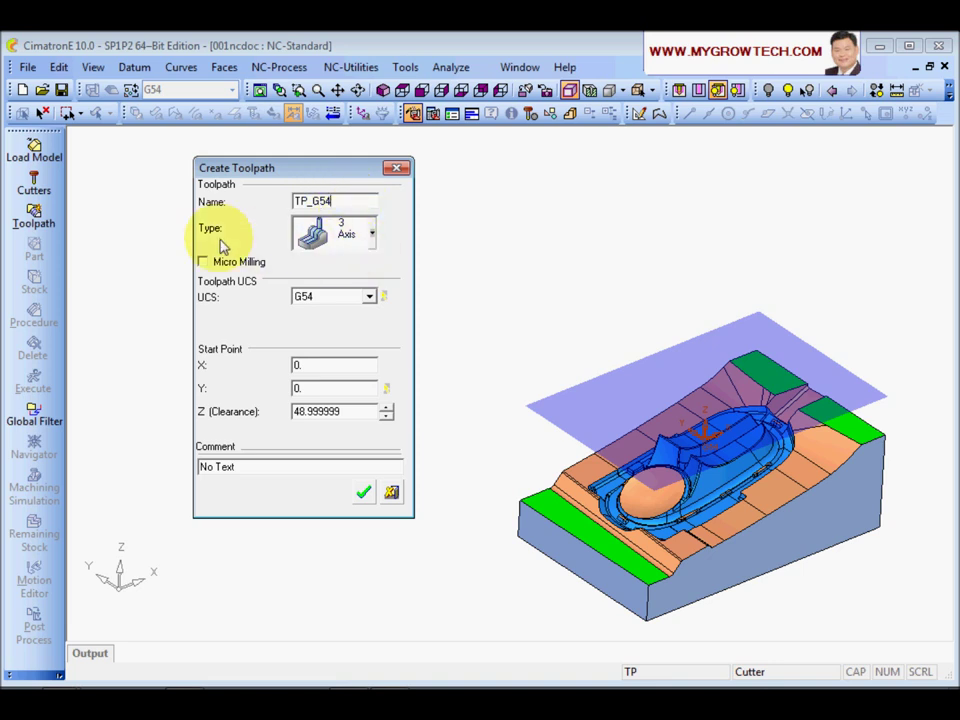
{"action": "left_click", "coordinate": [372, 236]}
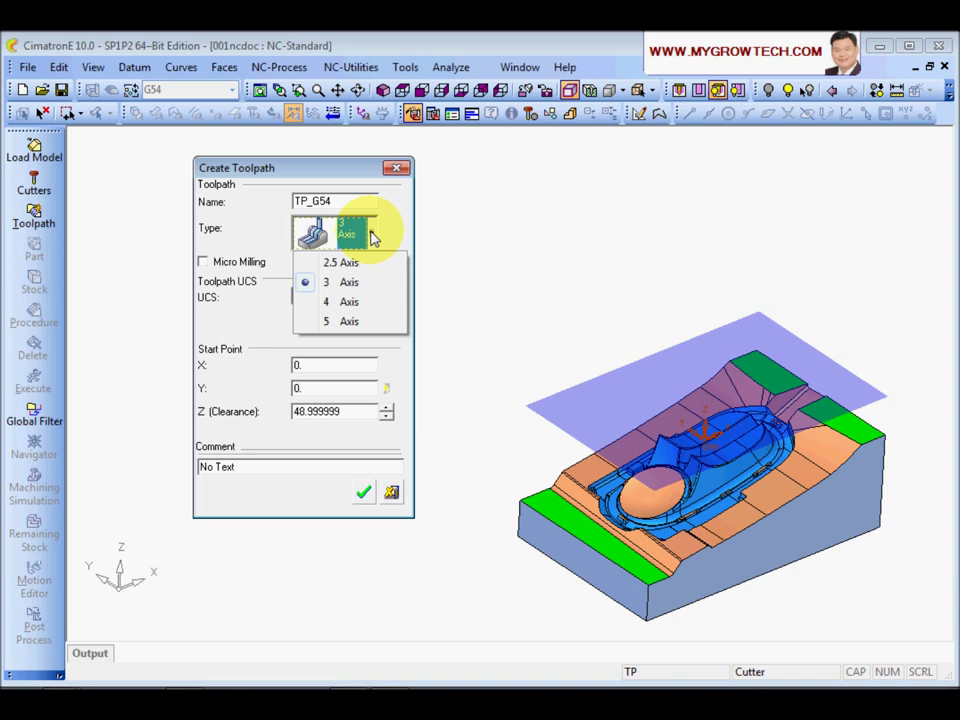
{"action": "left_click", "coordinate": [349, 284]}
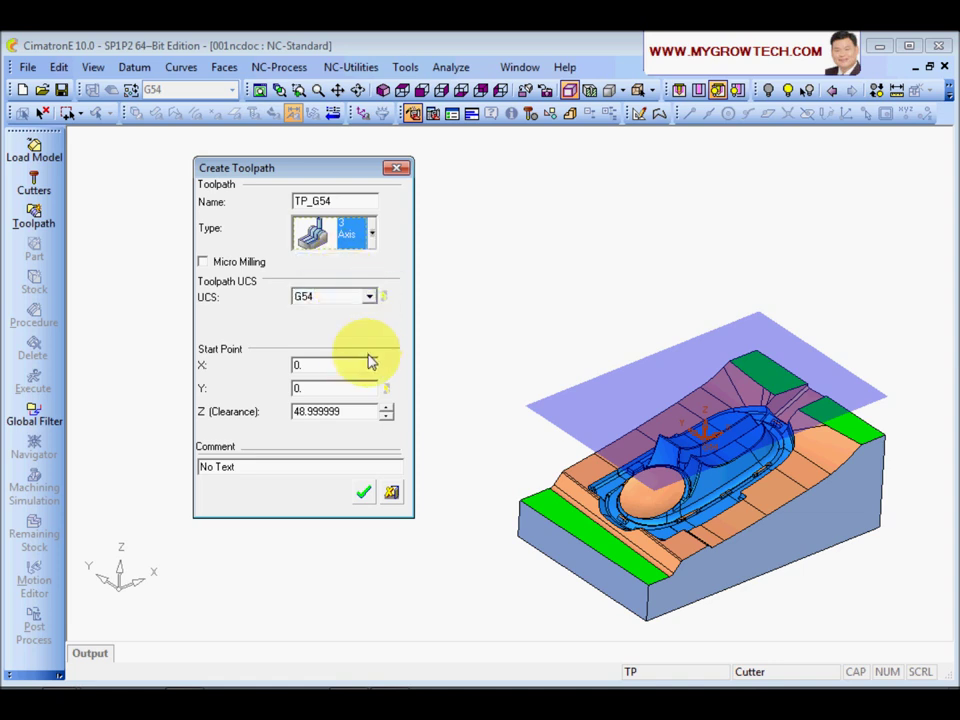
{"action": "left_click_drag", "start_coordinate": [326, 166], "coordinate": [302, 174]}
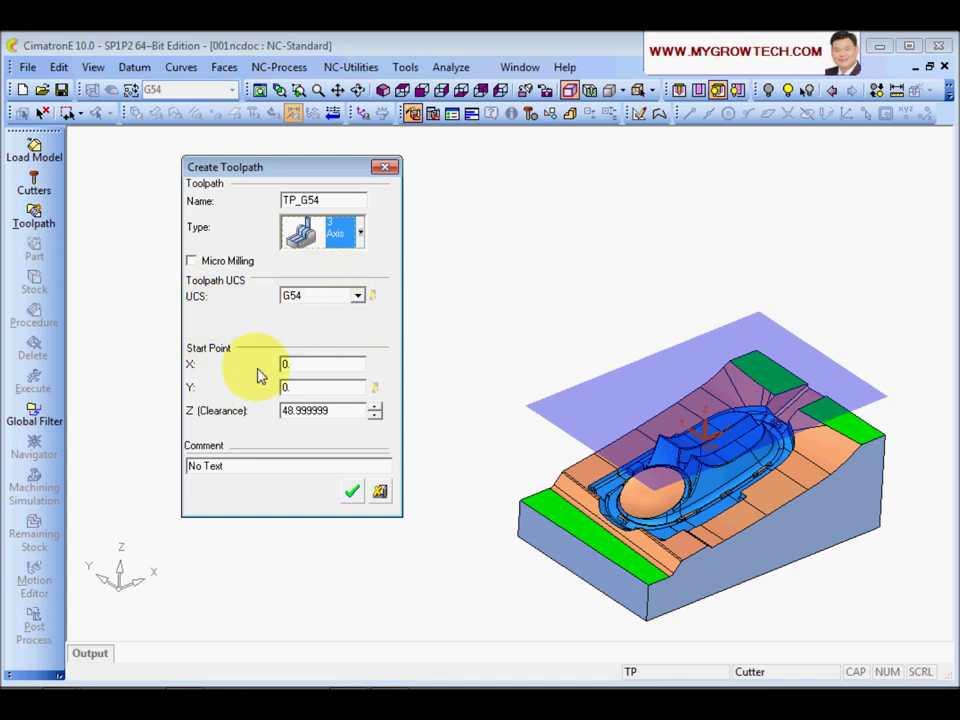
- Set the toolpath's Z clearance to 50 and inspect the clearance plane above the part
{"action": "left_click", "coordinate": [306, 368]}
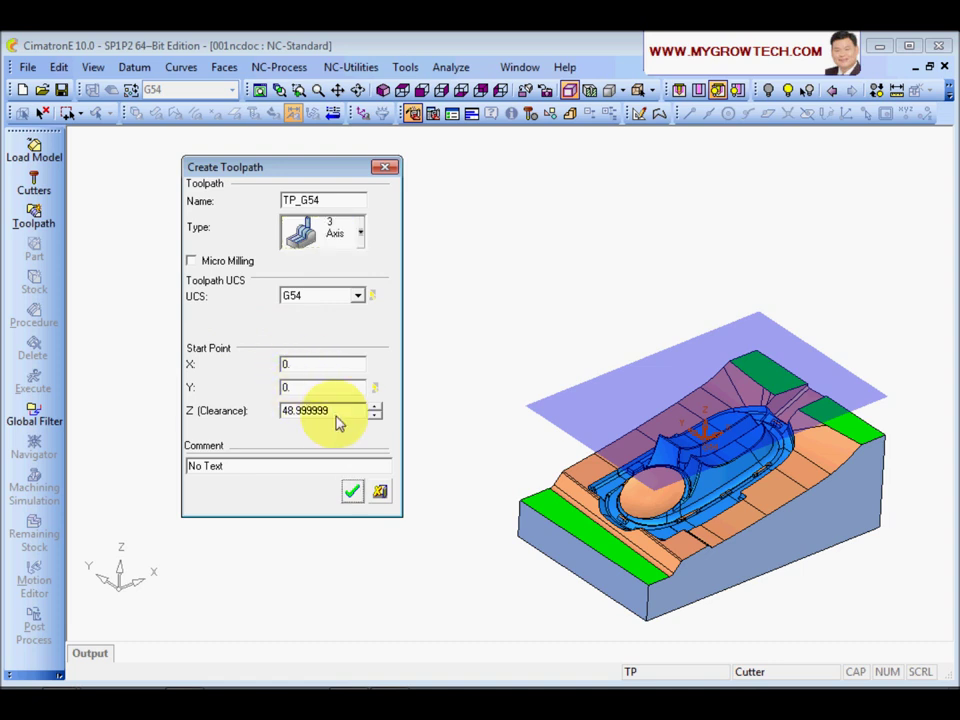
{"action": "left_click", "coordinate": [302, 414]}
{"action": "type", "text": "50"}
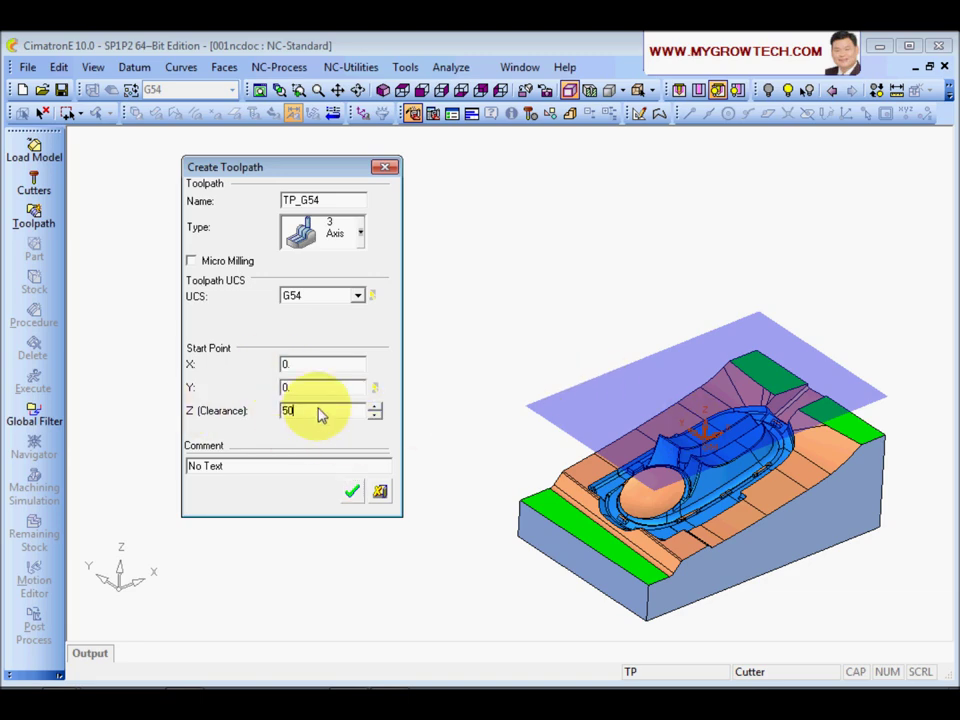
{"action": "mouse_move", "coordinate": [568, 364]}
{"action": "middle_mouse_down"}
{"action": "mouse_move", "coordinate": [561, 313]}
{"action": "mouse_move", "coordinate": [558, 355]}
{"action": "middle_mouse_up"}
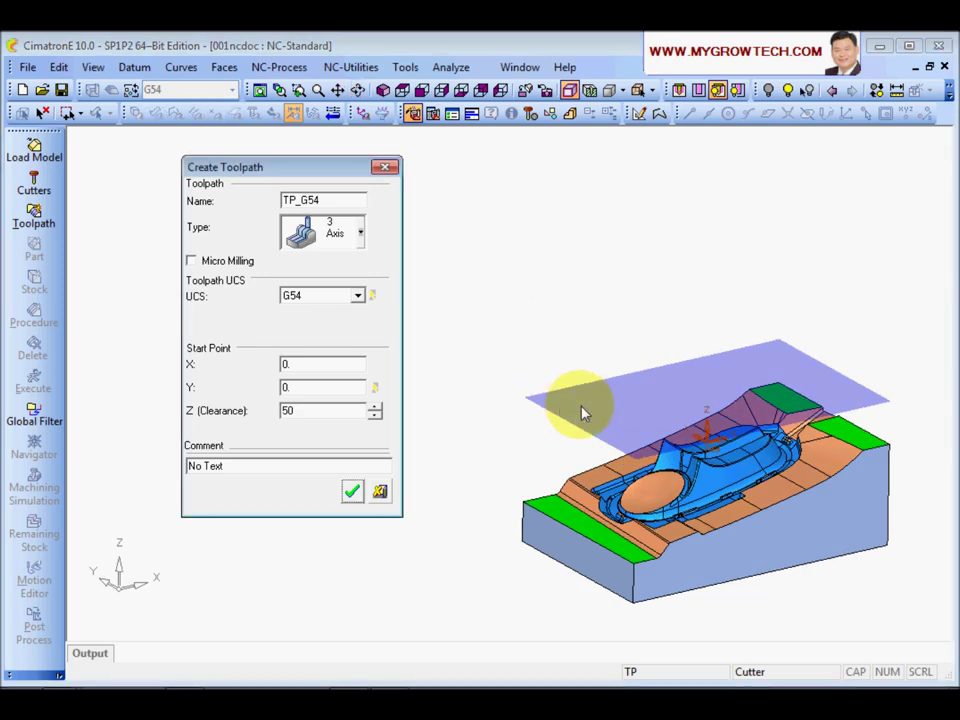
{"action": "mouse_move", "coordinate": [564, 420]}
{"action": "middle_mouse_down"}
{"action": "mouse_move", "coordinate": [606, 369]}
{"action": "mouse_move", "coordinate": [602, 410]}
{"action": "middle_mouse_up"}
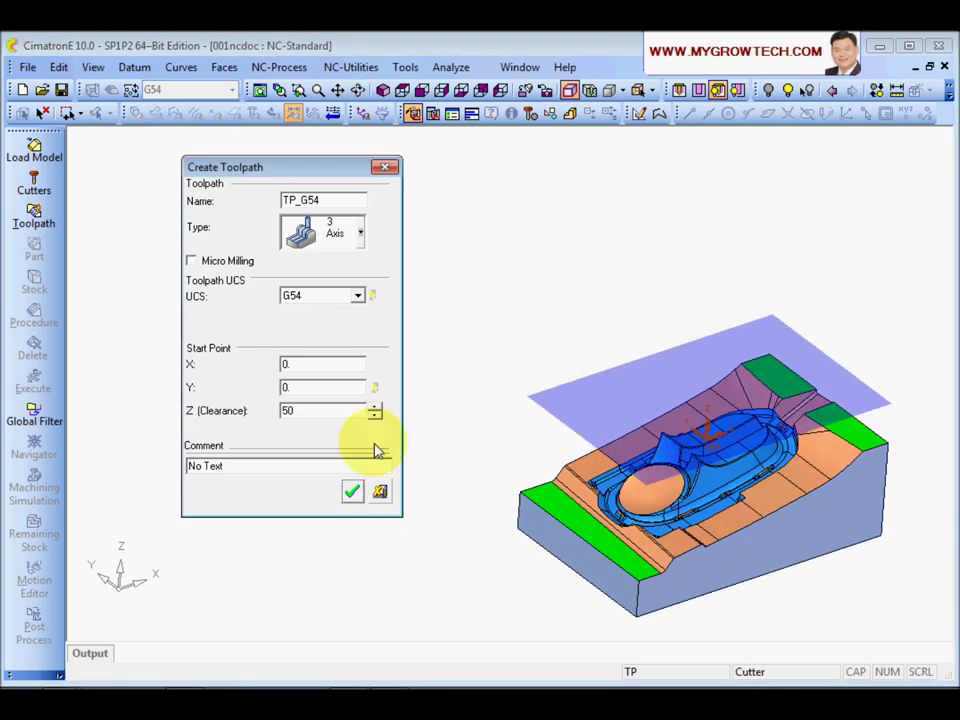
- Try raising the Z clearance incrementally and reset it to 50
{"action": "left_click", "coordinate": [374, 406]}
{"action": "left_click", "coordinate": [374, 406]}
{"action": "left_click", "coordinate": [374, 406]}
{"action": "left_click", "coordinate": [374, 406]}
{"action": "left_click", "coordinate": [374, 406]}
{"action": "left_click", "coordinate": [374, 406]}
{"action": "left_click", "coordinate": [374, 406]}
{"action": "left_click", "coordinate": [374, 406]}
{"action": "left_click", "coordinate": [374, 406]}
{"action": "type", "text": "50"}
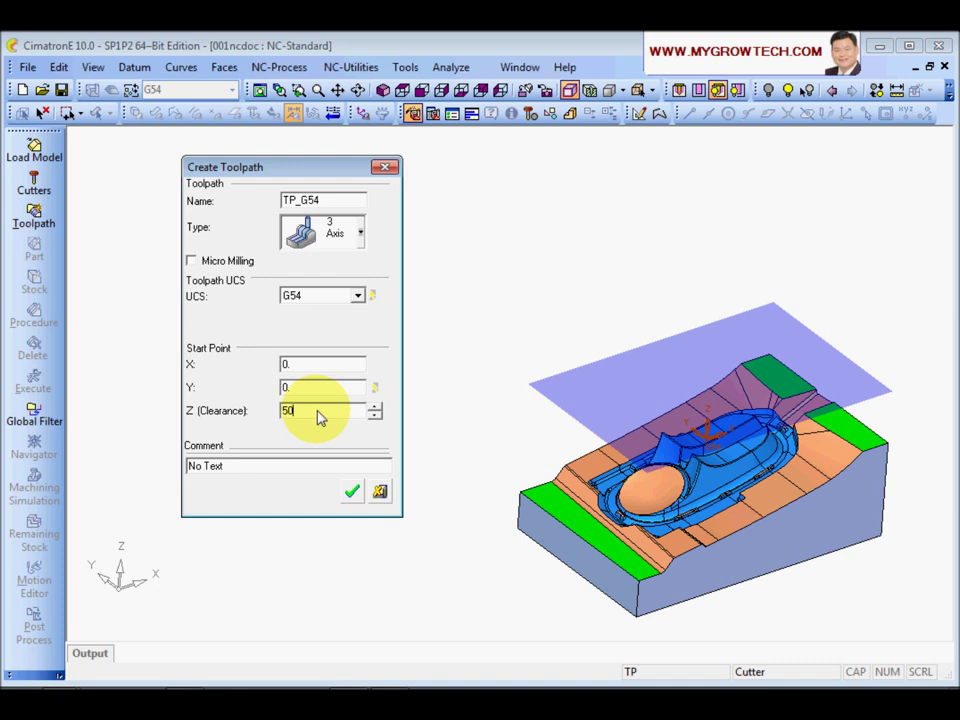
- Try picking the outer corner of the block's lower green flat face as the toolpath start point
{"action": "left_click", "coordinate": [306, 368]}
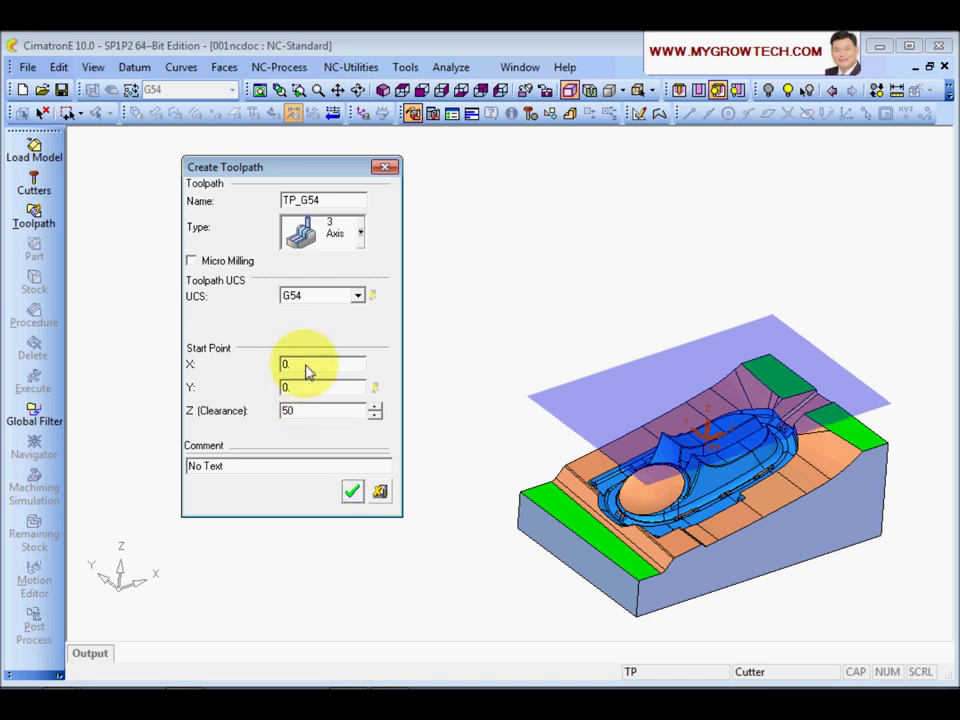
{"action": "left_click", "coordinate": [304, 390]}
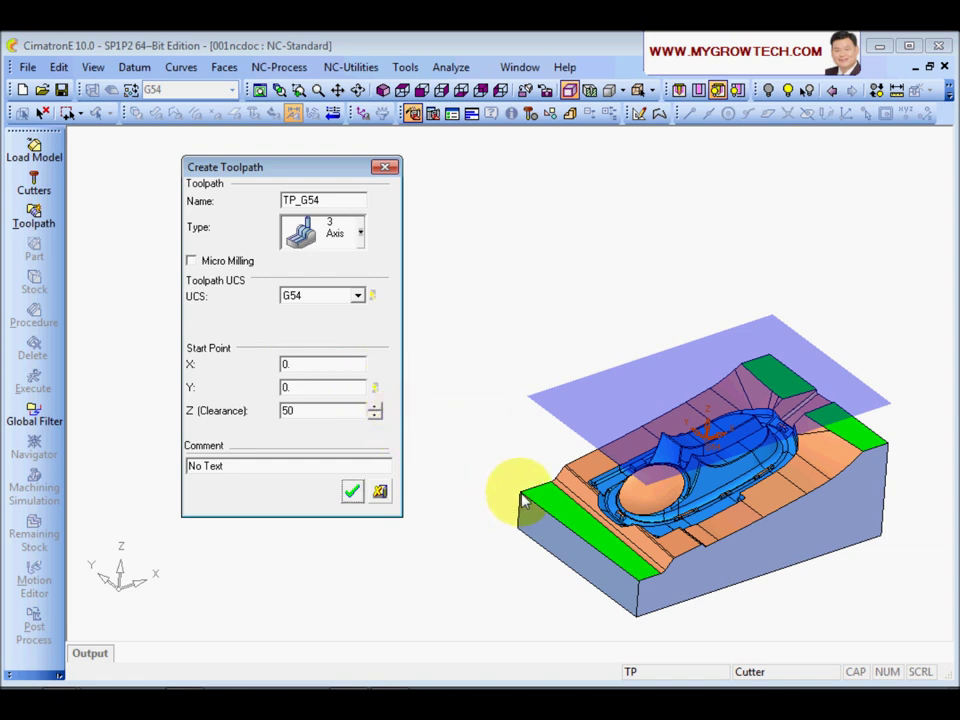
{"action": "left_click", "coordinate": [372, 390]}
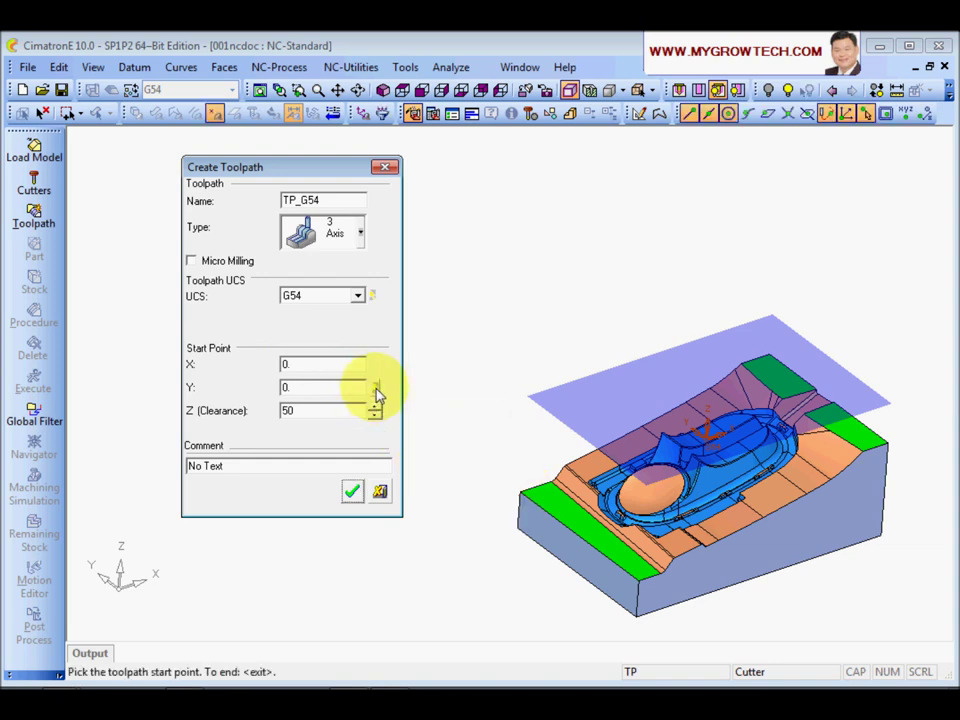
{"action": "left_click", "coordinate": [521, 497]}
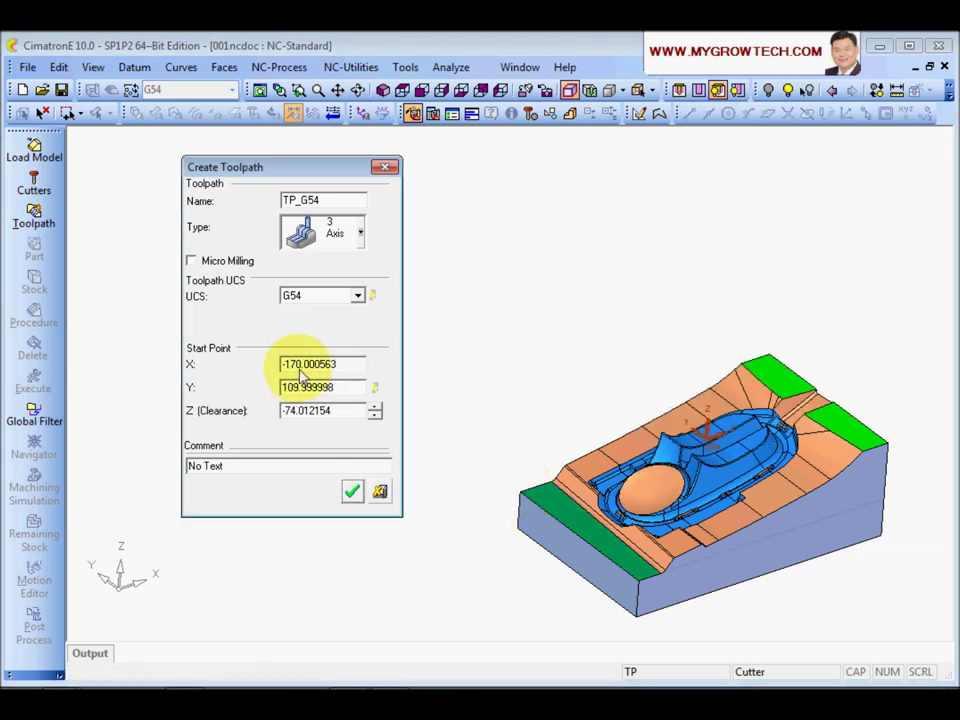
- Set the toolpath start point to X 0 and Y 0 with a Z clearance of 50
{"action": "left_click_drag", "start_coordinate": [354, 367], "coordinate": [189, 369]}
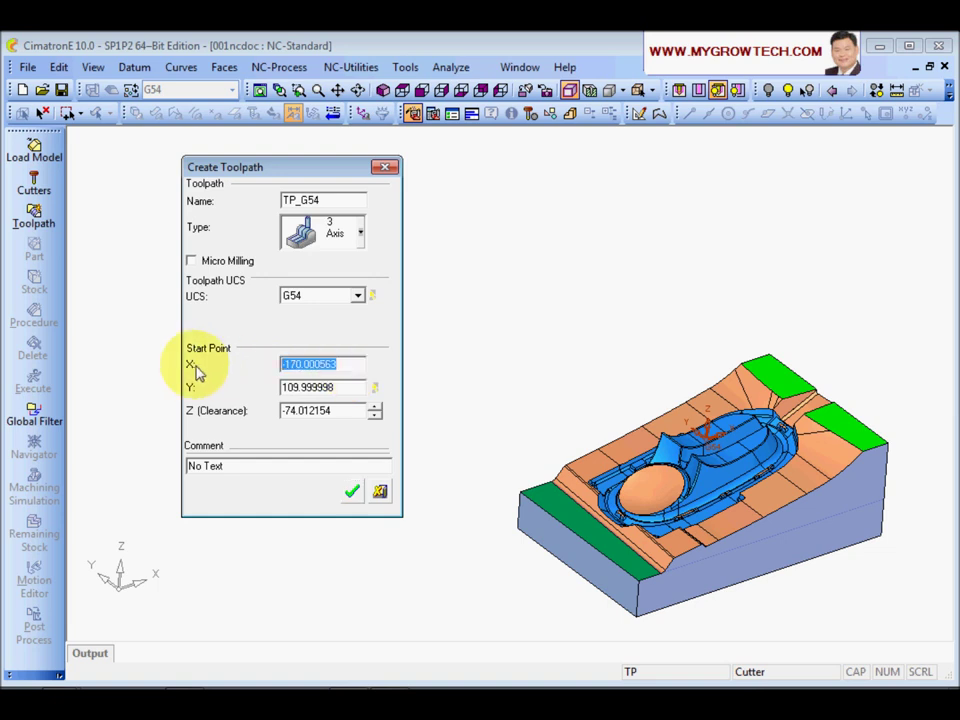
{"action": "type", "text": "0"}
{"action": "left_click_drag", "start_coordinate": [332, 390], "coordinate": [231, 401]}
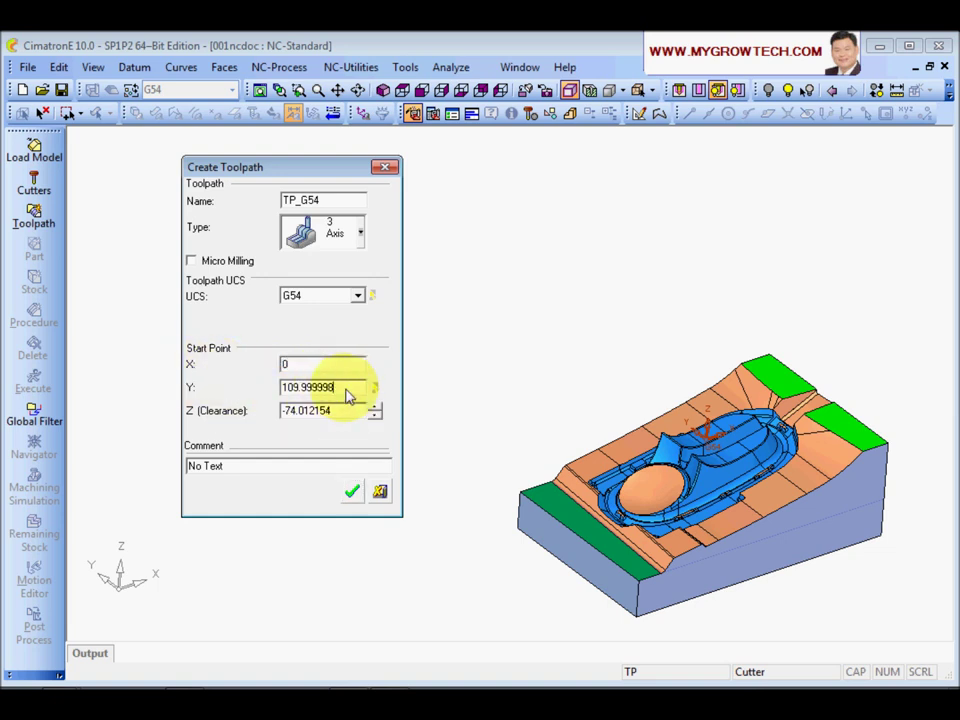
{"action": "type", "text": "0"}
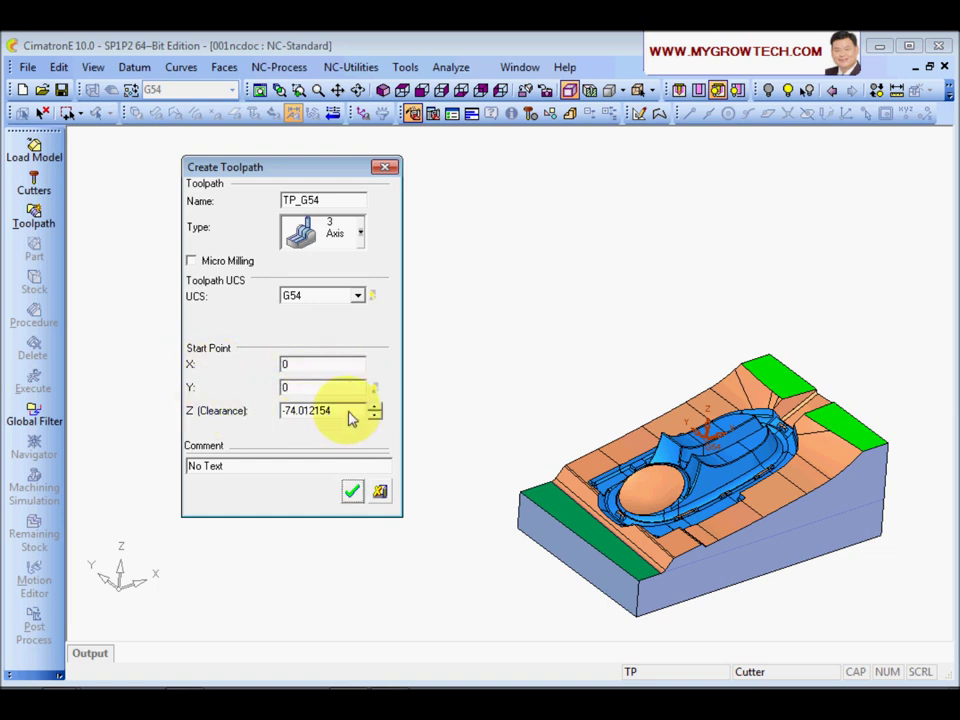
{"action": "left_click_drag", "start_coordinate": [349, 418], "coordinate": [220, 403]}
{"action": "type", "text": "50"}
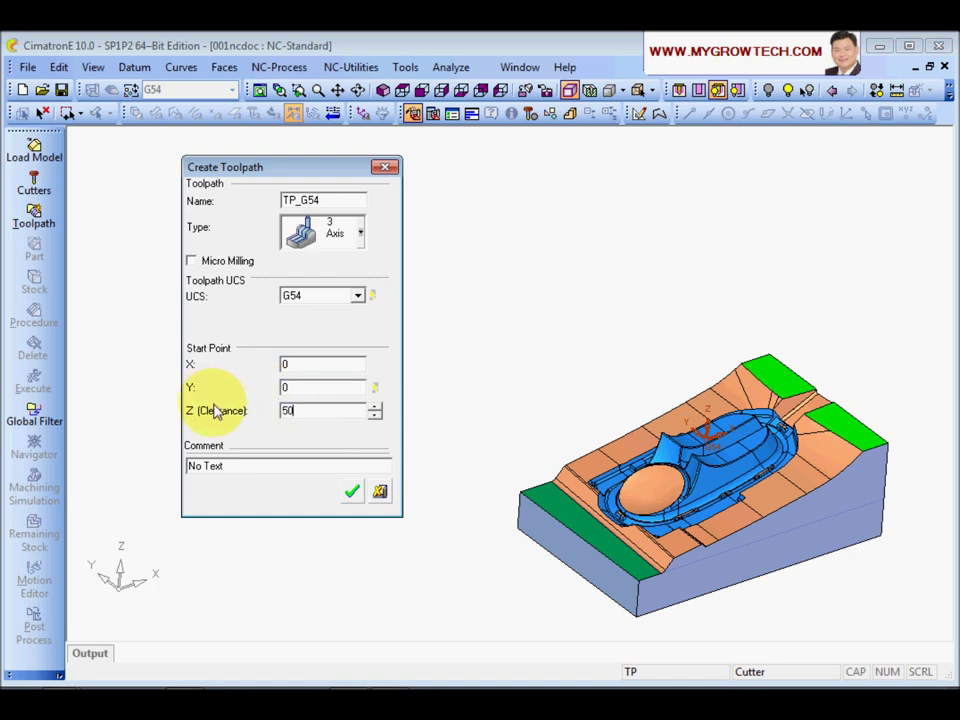
- Replace the toolpath's comment with "Training" and create the 3-axis toolpath TP_G54
{"action": "key", "text": "Tab"}
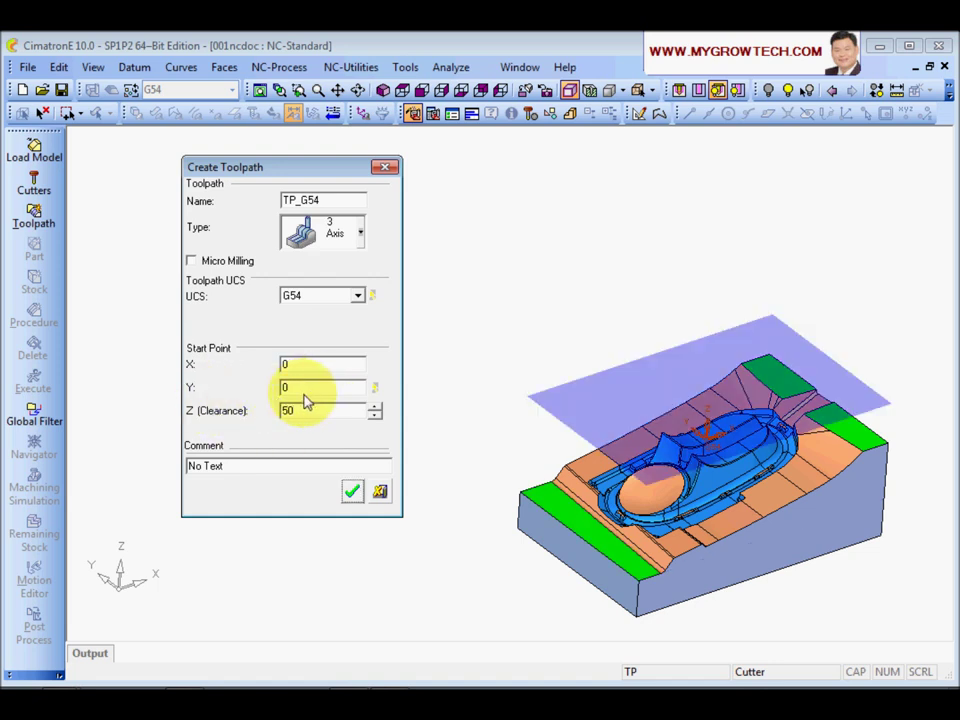
{"action": "left_click", "coordinate": [242, 470]}
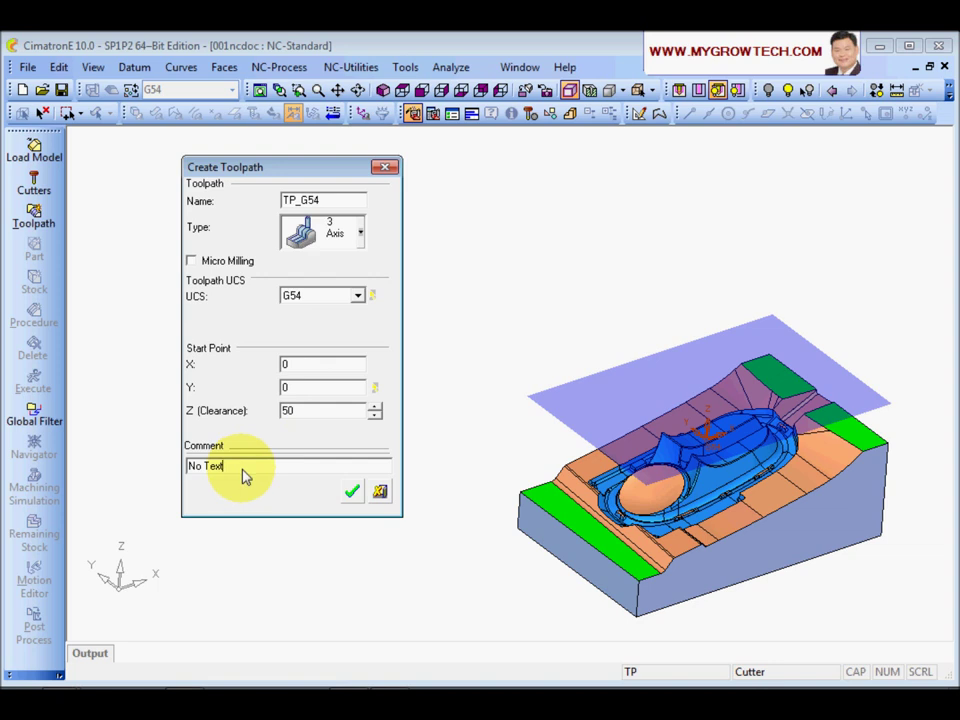
{"action": "key", "text": "shift+Home"}
{"action": "type", "text": "Tr"}
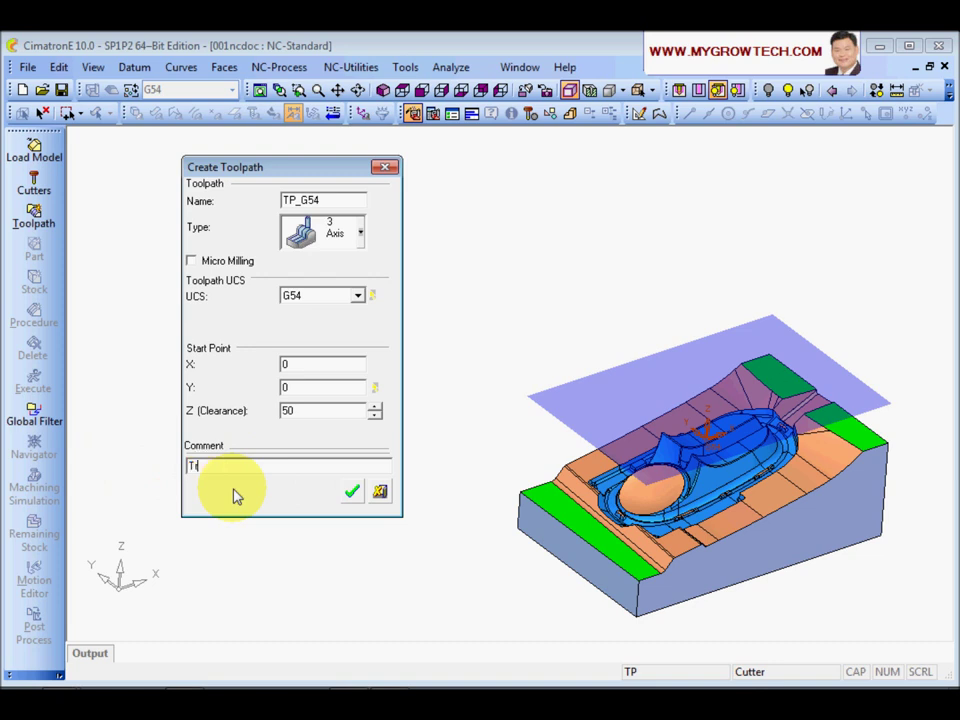
{"action": "type", "text": "aining"}
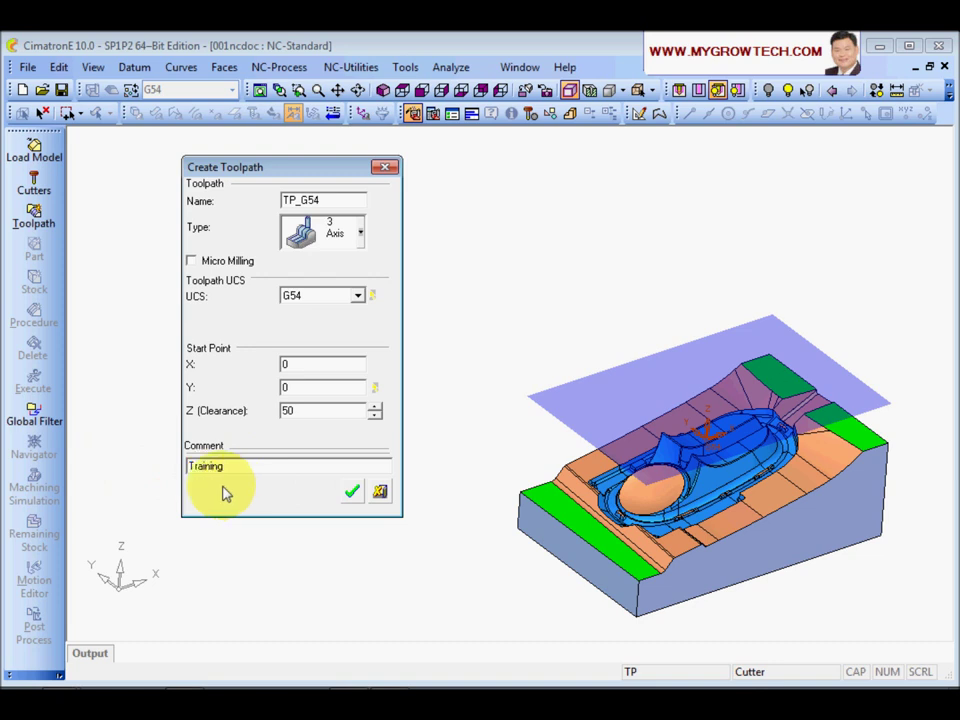
{"action": "left_click", "coordinate": [351, 492]}
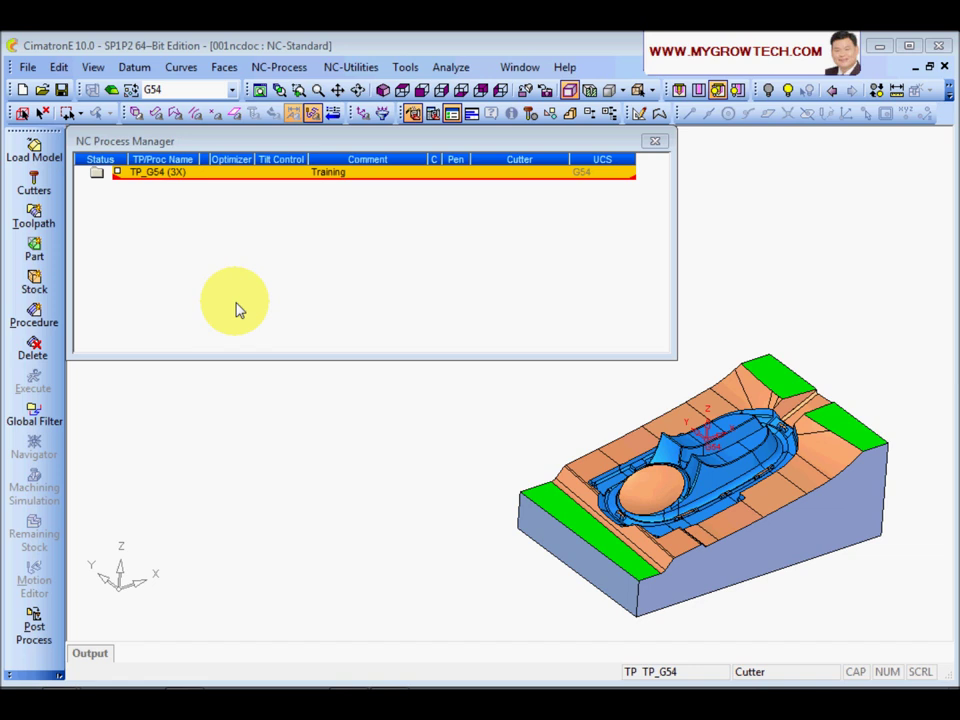
- Try the process manager's docked layout, then return to the floating layout and make its window slightly smaller
{"action": "left_click", "coordinate": [432, 113]}
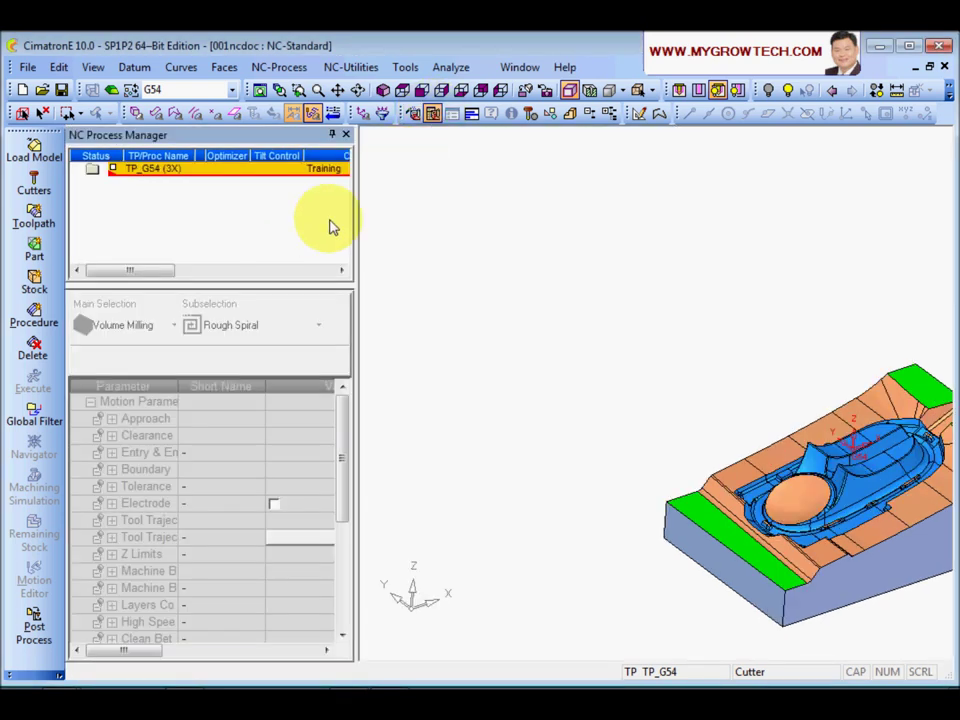
{"action": "left_click_drag", "start_coordinate": [354, 226], "coordinate": [458, 231]}
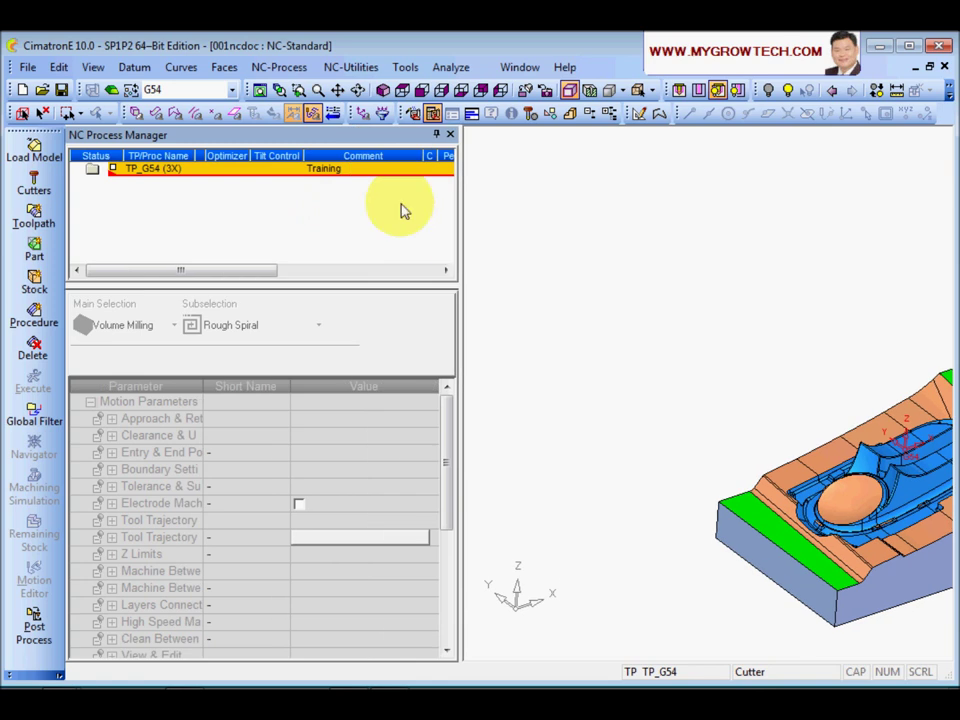
{"action": "left_click", "coordinate": [415, 117]}
{"action": "left_click_drag", "start_coordinate": [459, 264], "coordinate": [661, 302]}
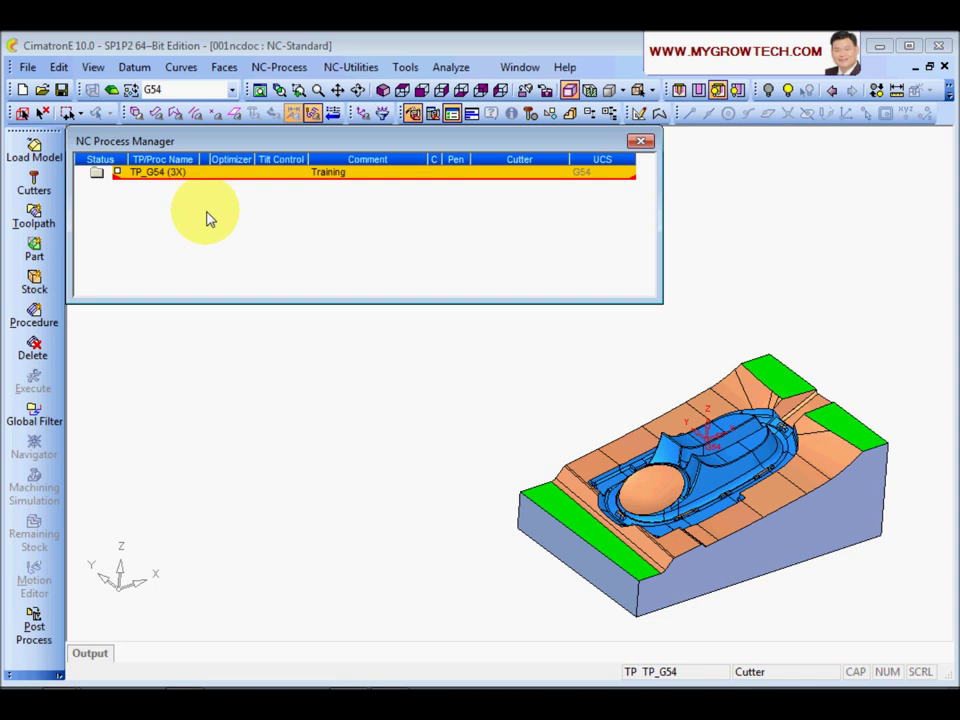
- Create a part of type Target from all the preselected model faces after inspecting them
{"action": "left_click", "coordinate": [40, 255]}
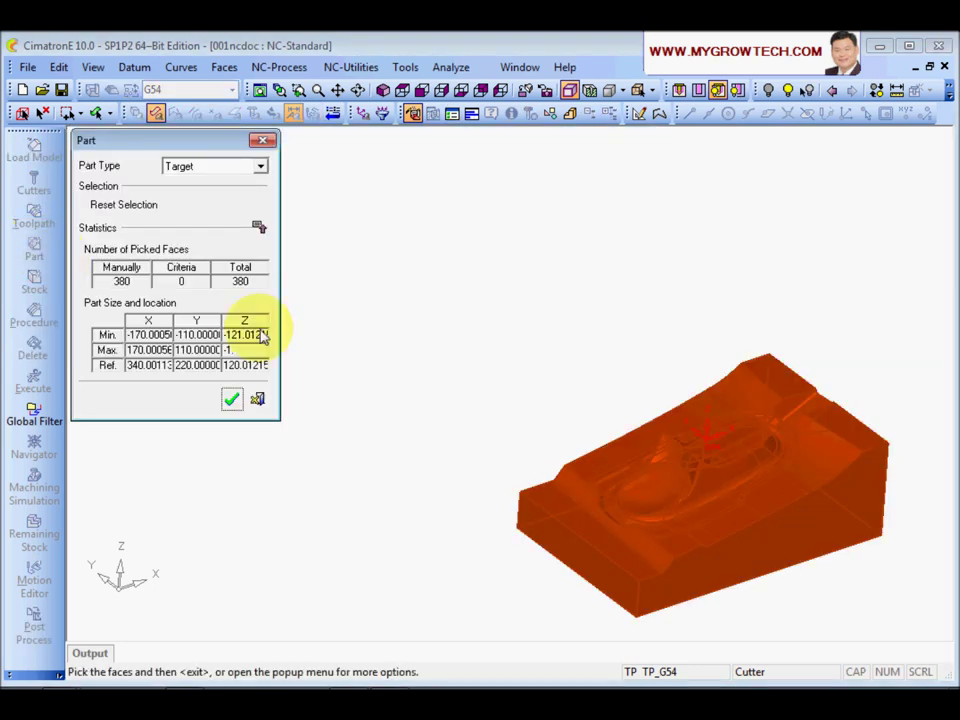
{"action": "left_click_drag", "start_coordinate": [176, 143], "coordinate": [194, 155]}
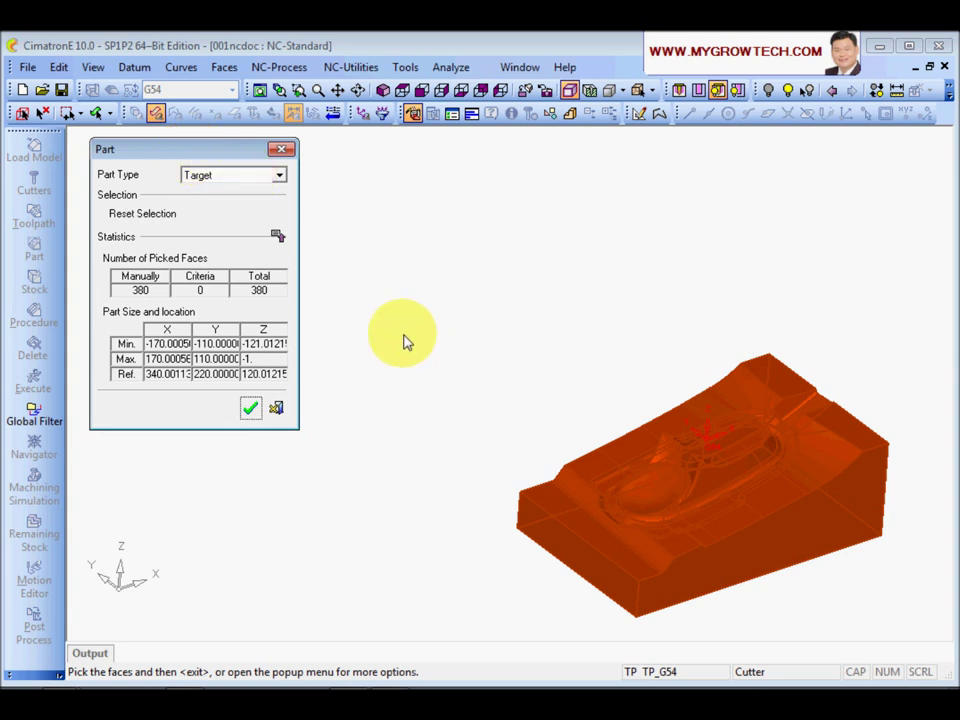
{"action": "middle_click_drag", "start_coordinate": [549, 347], "coordinate": [459, 315]}
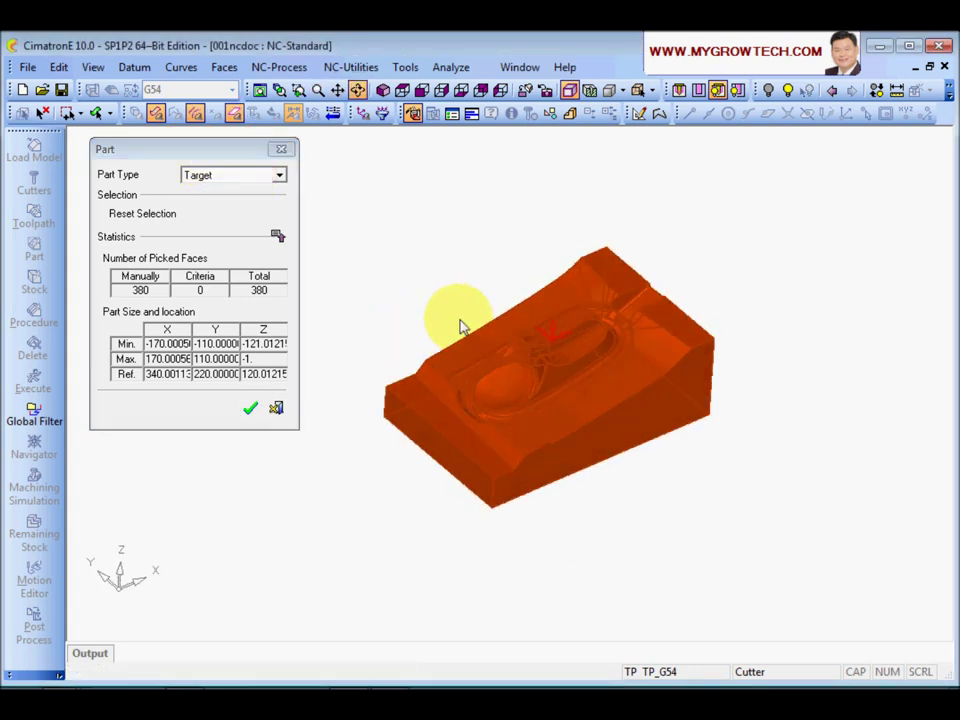
{"action": "scroll", "coordinate": [459, 326], "scroll_direction": "up", "scroll_amount": 4}
{"action": "middle_click_drag", "start_coordinate": [583, 482], "coordinate": [450, 334]}
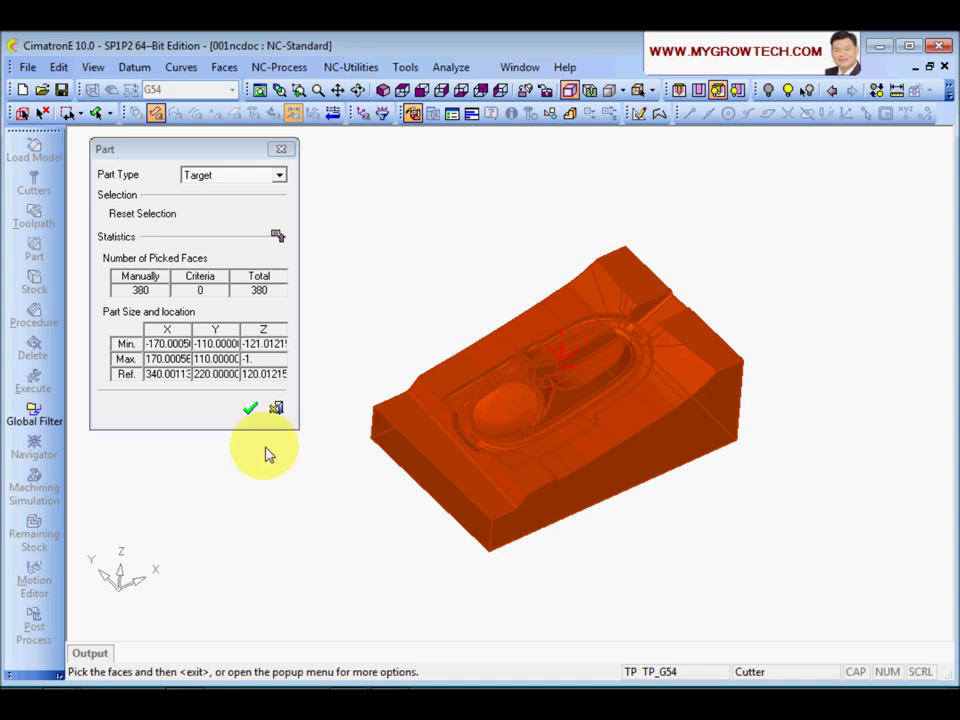
{"action": "middle_click_drag", "start_coordinate": [640, 395], "coordinate": [698, 380]}
{"action": "left_click", "coordinate": [250, 410]}
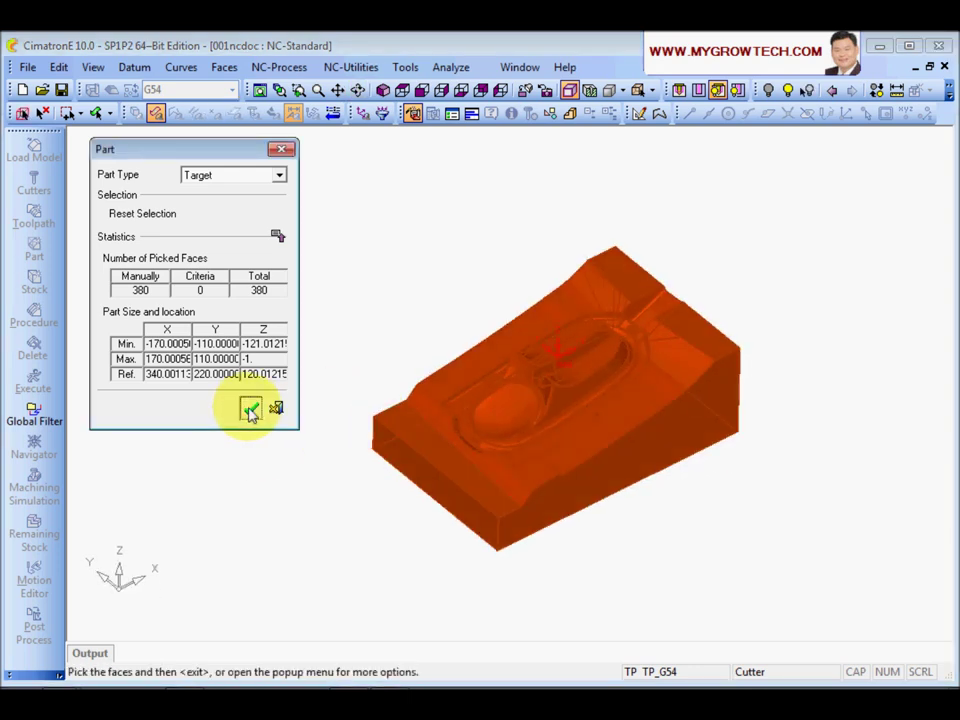
{"action": "middle_click_drag", "start_coordinate": [251, 414], "coordinate": [395, 378]}
{"action": "scroll", "coordinate": [340, 440], "scroll_direction": "up", "scroll_amount": 3}
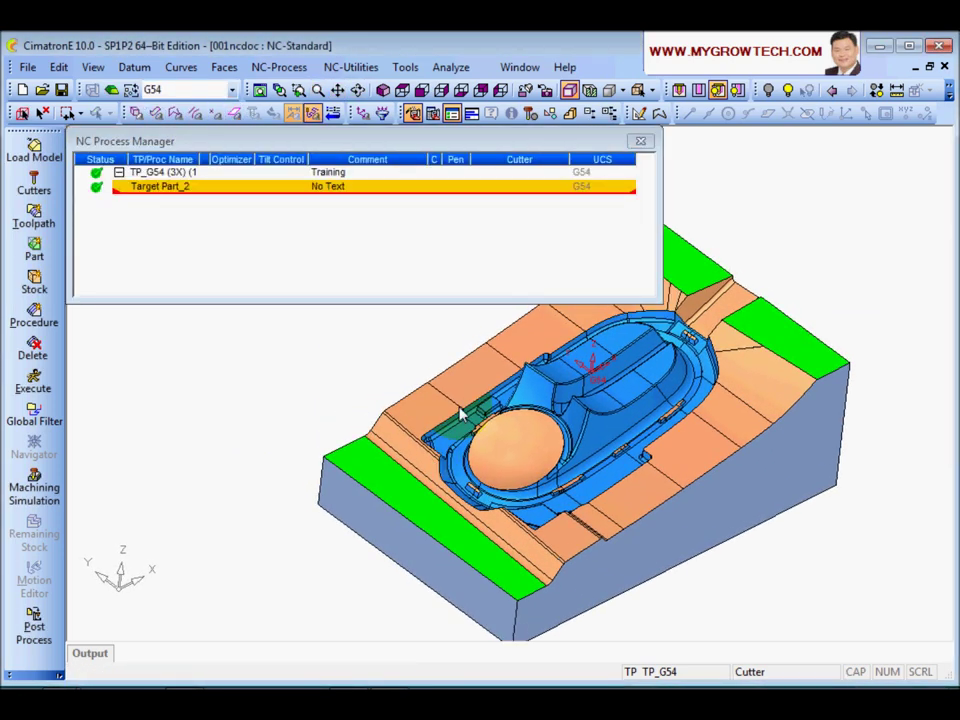
{"action": "middle_click_drag", "start_coordinate": [366, 434], "coordinate": [339, 401]}
{"action": "scroll", "coordinate": [339, 401], "scroll_direction": "down", "scroll_amount": 2}
{"action": "left_click", "coordinate": [161, 198]}
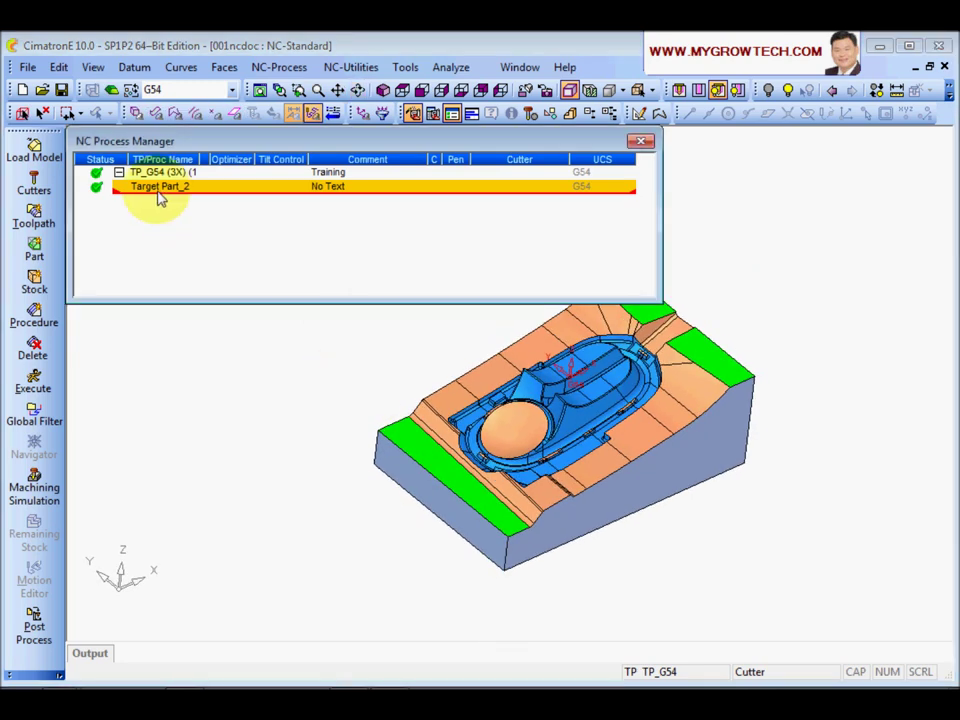
- Start an initial stock of type Bounding Box around the part and examine its preview and corner coordinates
{"action": "left_click", "coordinate": [34, 288]}
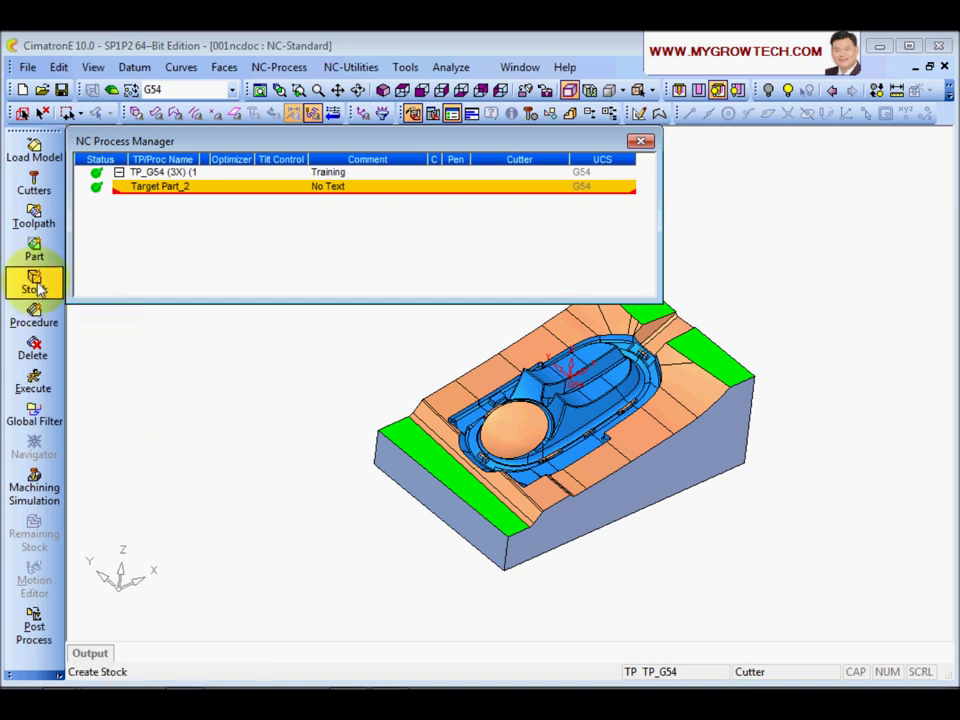
{"action": "left_click", "coordinate": [36, 285]}
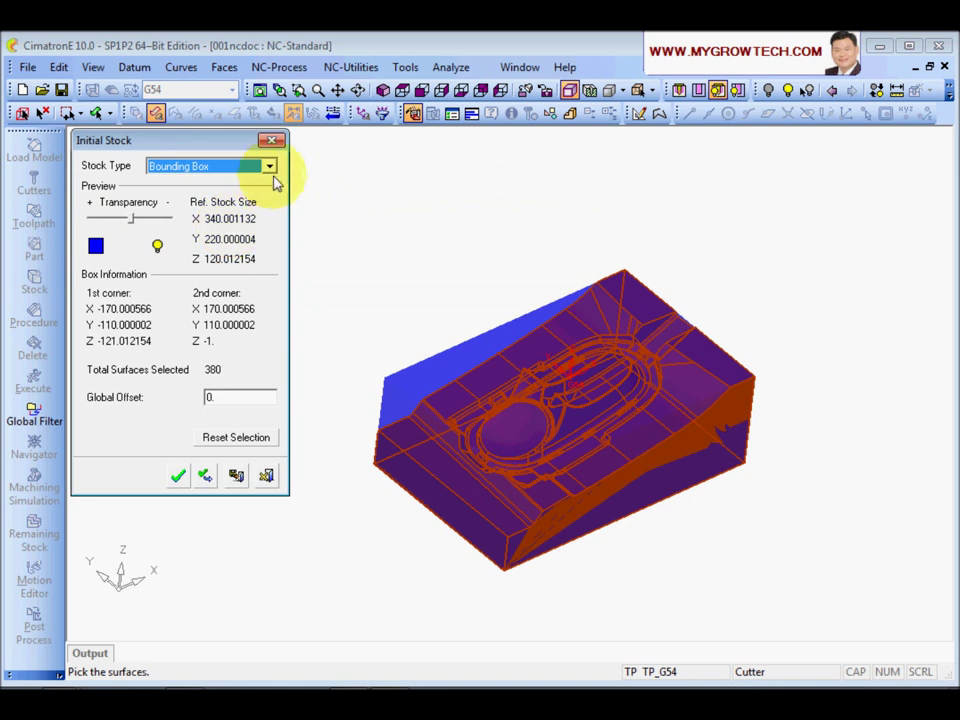
{"action": "left_click", "coordinate": [270, 167]}
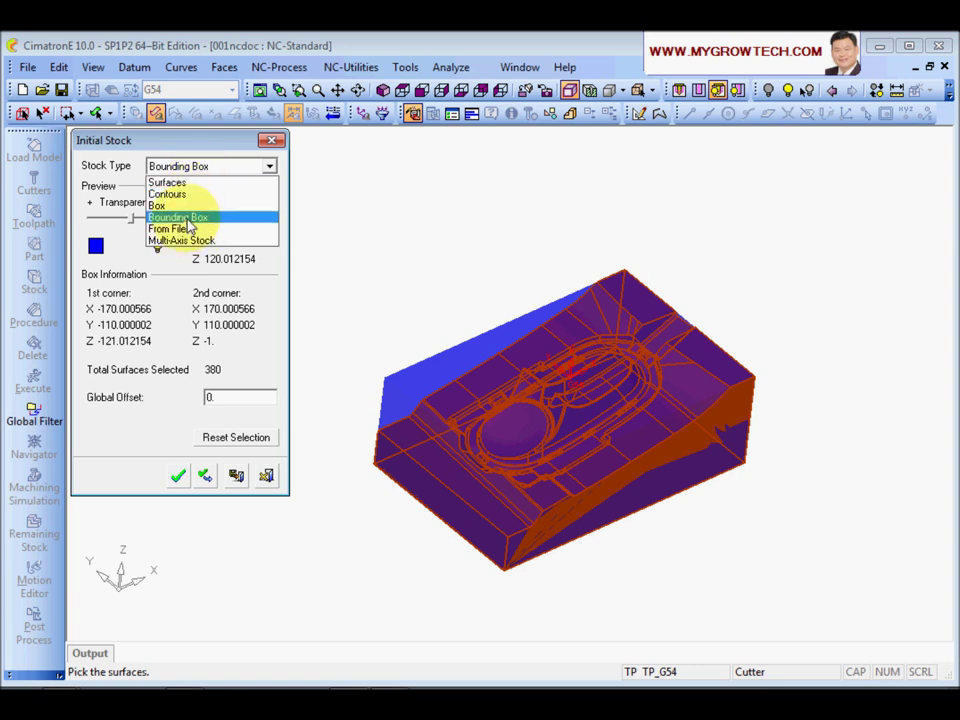
{"action": "left_click", "coordinate": [197, 226]}
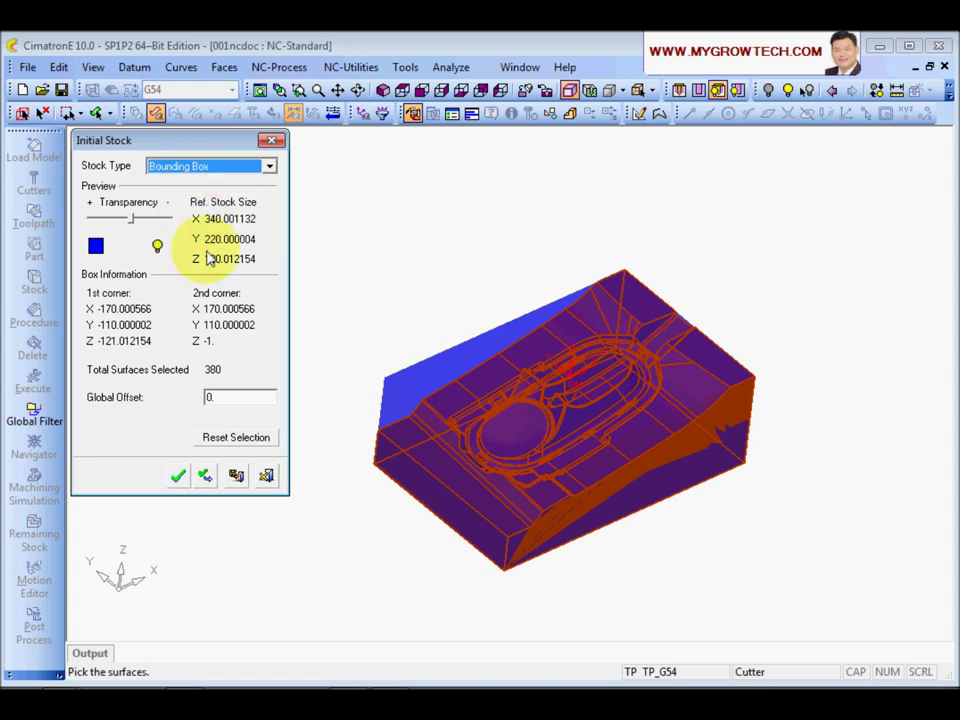
{"action": "mouse_move", "coordinate": [474, 275]}
{"action": "middle_mouse_down"}
{"action": "mouse_move", "coordinate": [480, 321]}
{"action": "mouse_move", "coordinate": [463, 274]}
{"action": "middle_mouse_up"}
{"action": "scroll", "coordinate": [510, 450], "scroll_direction": "up", "scroll_amount": 3}
{"action": "middle_click_drag", "start_coordinate": [533, 421], "coordinate": [500, 285]}
{"action": "scroll", "coordinate": [636, 355], "scroll_direction": "up", "scroll_amount": 3}
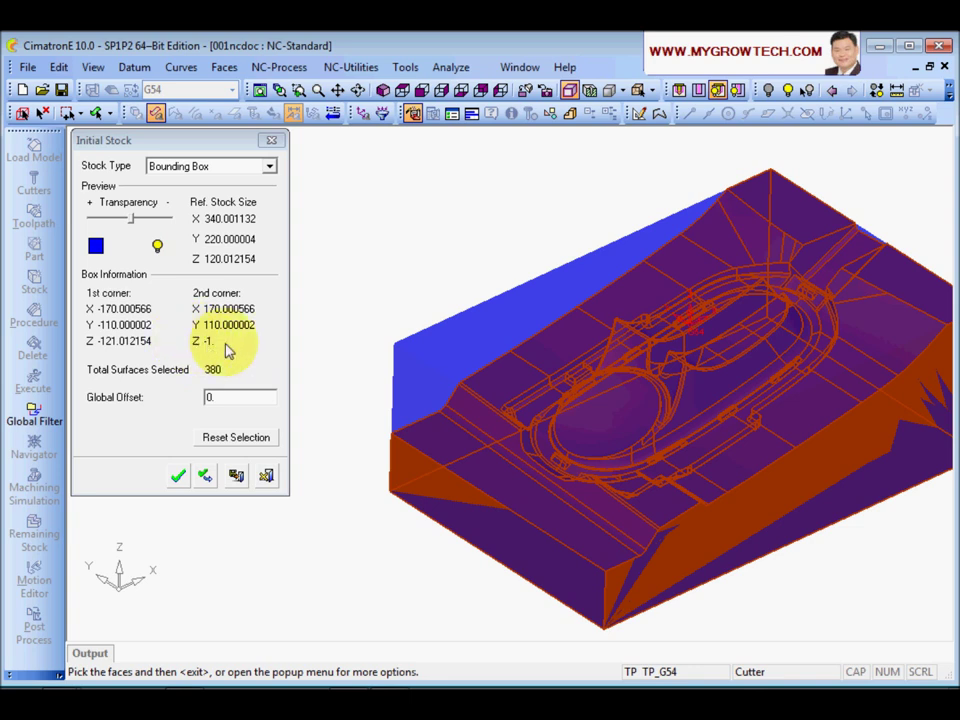
- Switch the stock type to Box, set the second corner's Z to 0 and check the added top material from the front
{"action": "left_click", "coordinate": [268, 166]}
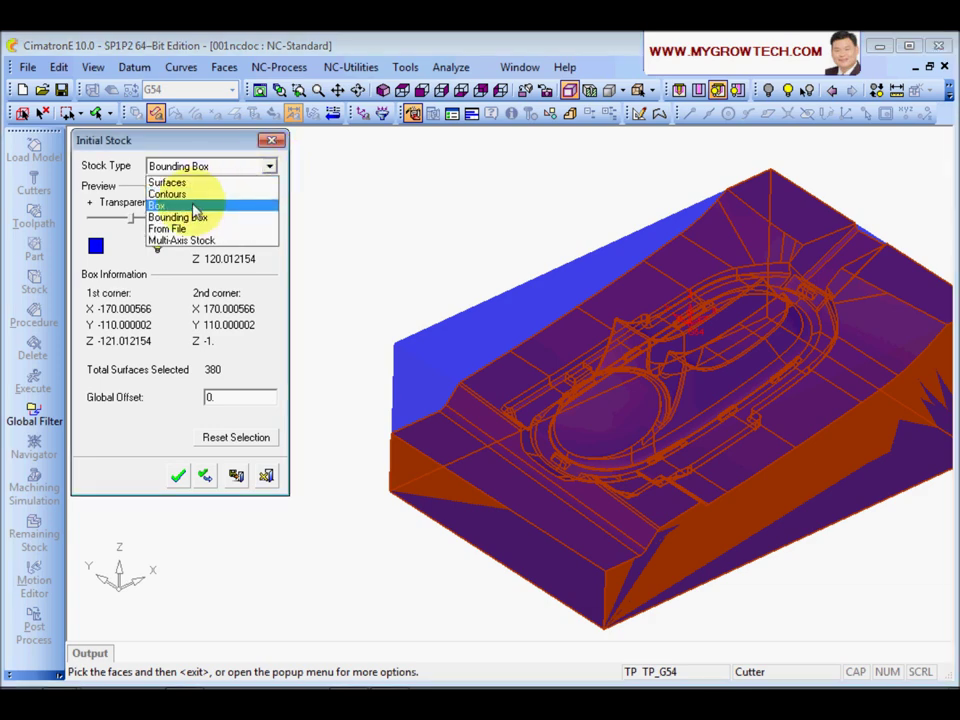
{"action": "left_click", "coordinate": [193, 205]}
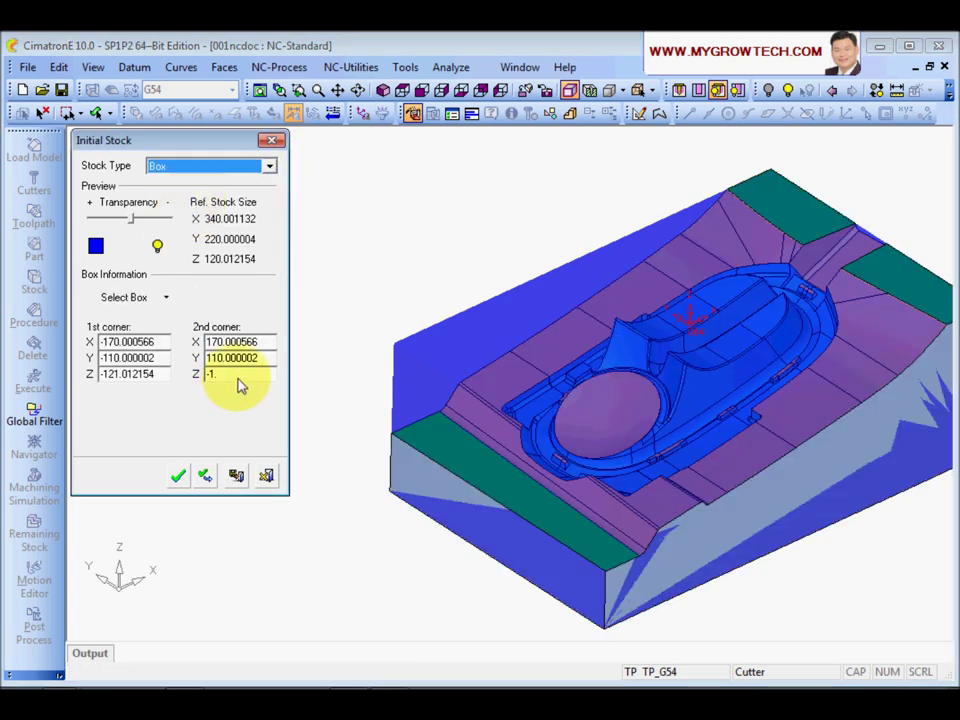
{"action": "type", "text": "0"}
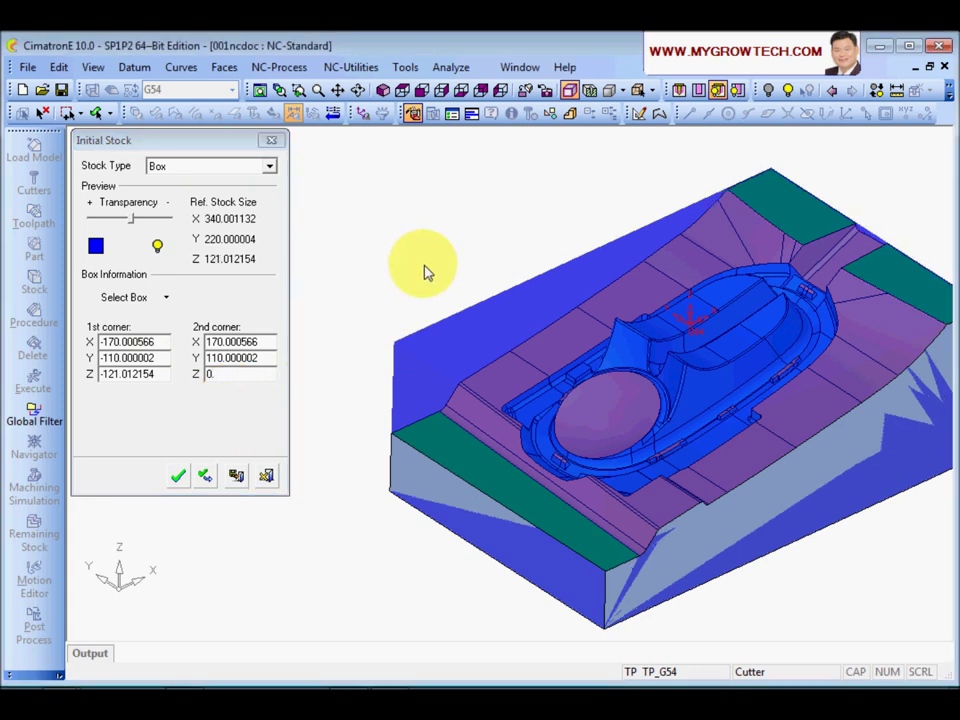
{"action": "type", "text": "."}
{"action": "scroll", "coordinate": [488, 293], "scroll_direction": "down", "scroll_amount": 2}
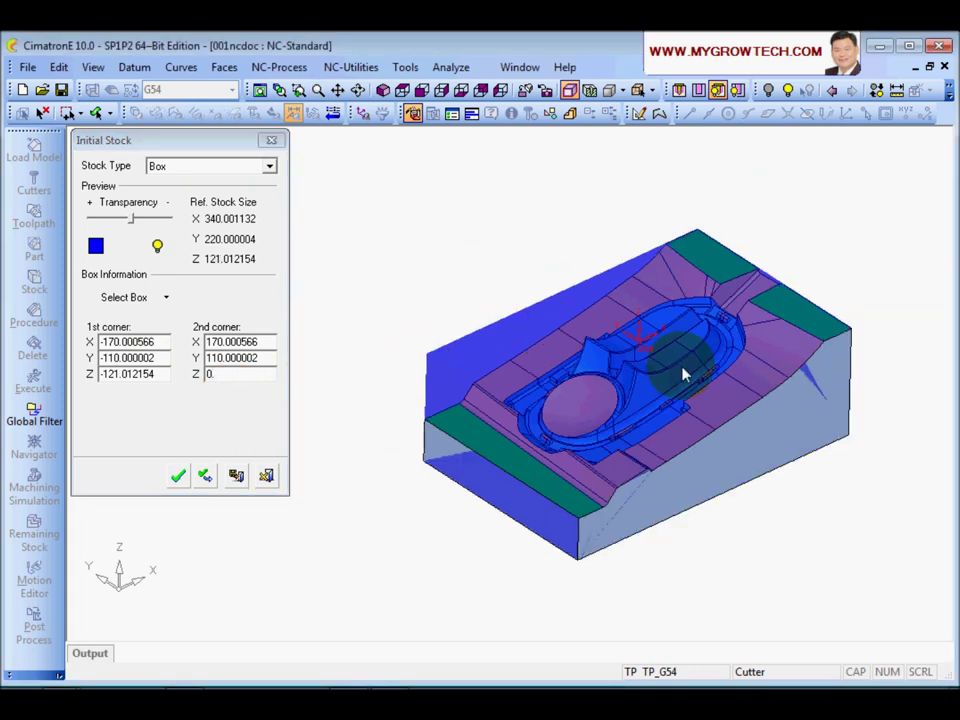
{"action": "left_click", "coordinate": [421, 90]}
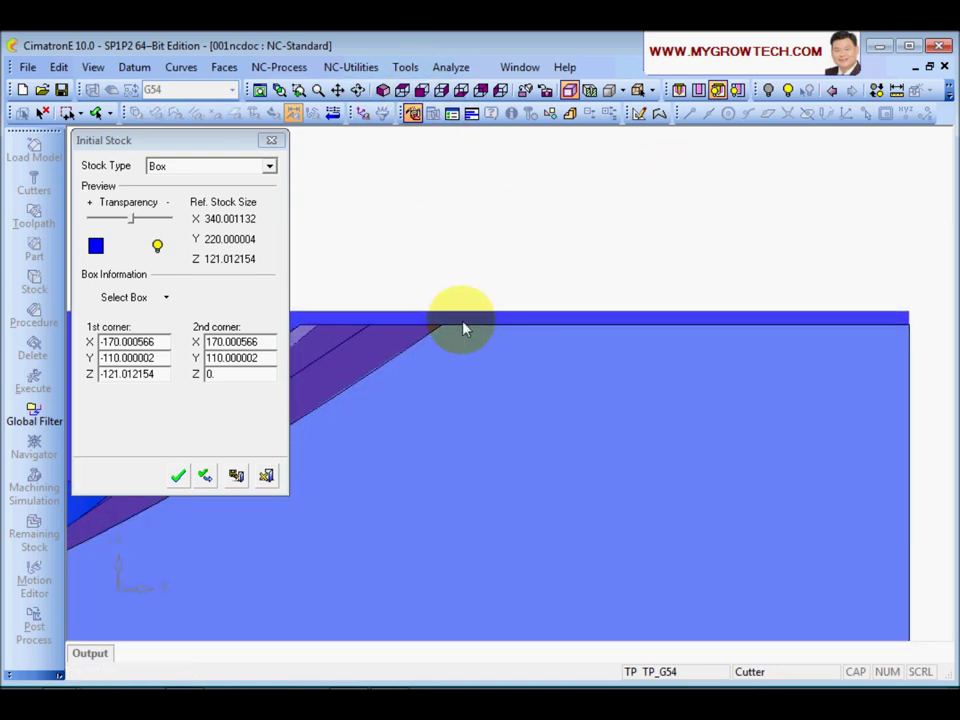
{"action": "scroll", "coordinate": [463, 327], "scroll_direction": "down", "scroll_amount": 1}
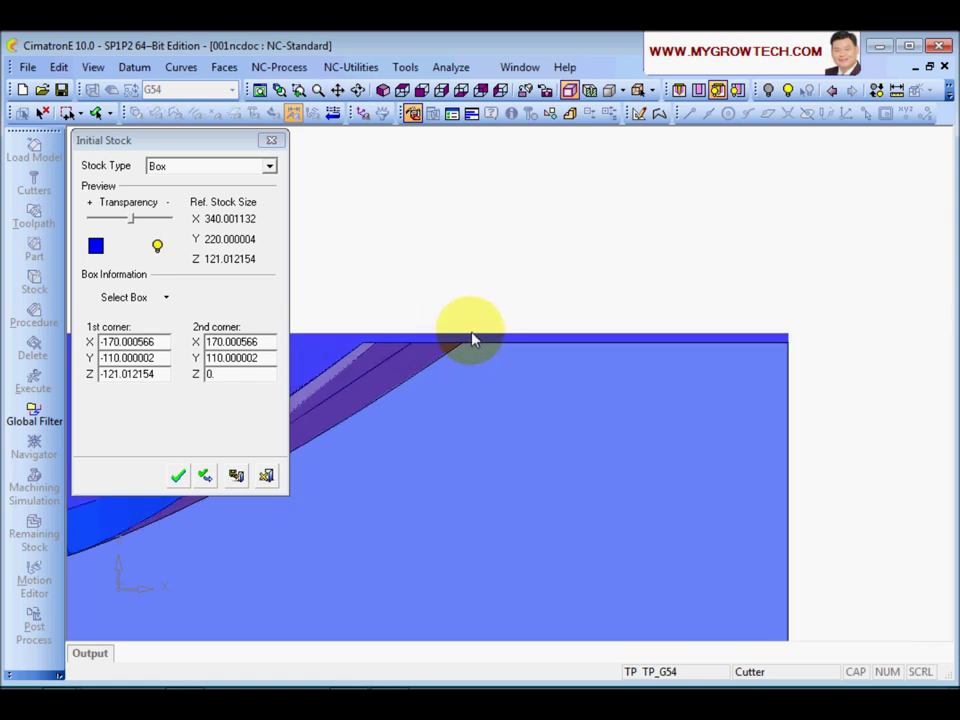
{"action": "scroll", "coordinate": [521, 368], "scroll_direction": "down", "scroll_amount": 1}
{"action": "scroll", "coordinate": [435, 510], "scroll_direction": "down", "scroll_amount": 2}
{"action": "middle_click_drag", "start_coordinate": [435, 510], "coordinate": [660, 386]}
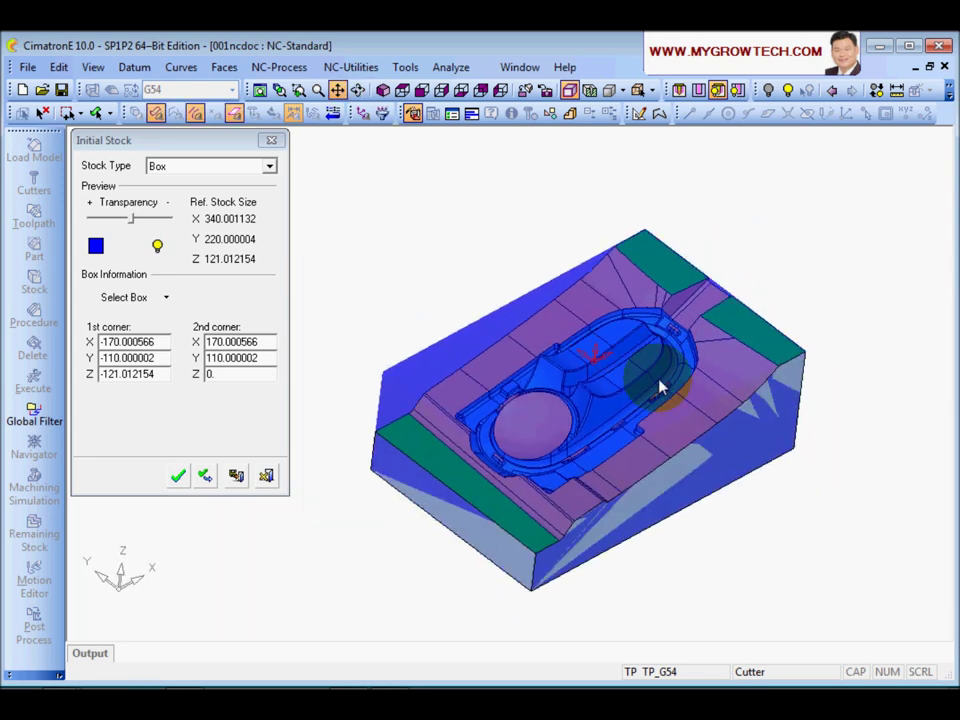
- Change the stock preview colour to light blue and create the box stock
{"action": "left_click", "coordinate": [94, 246]}
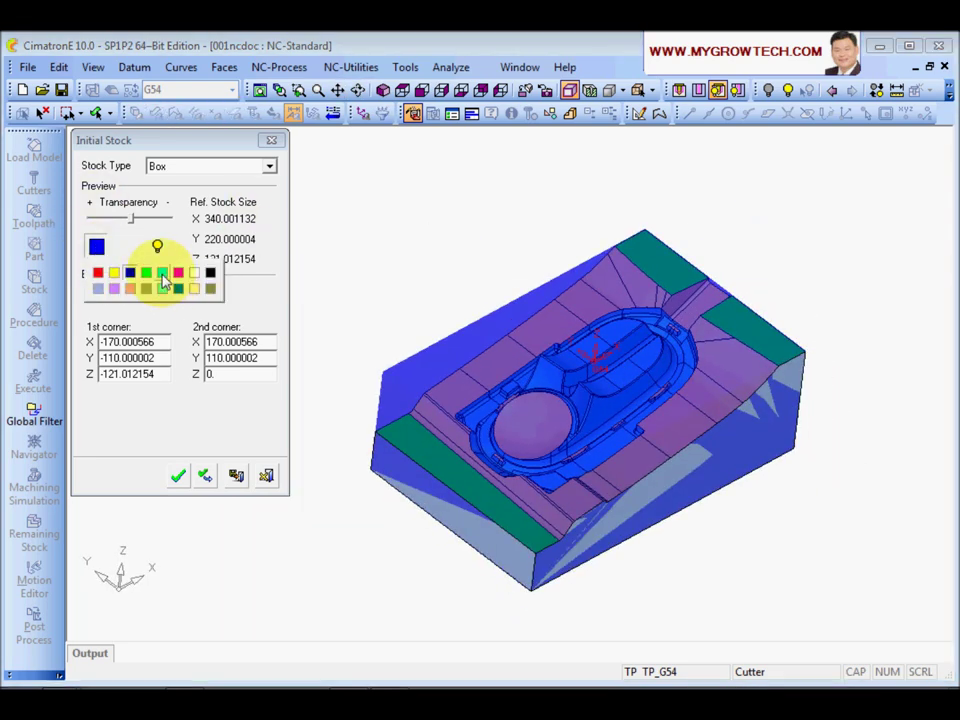
{"action": "left_click", "coordinate": [99, 290]}
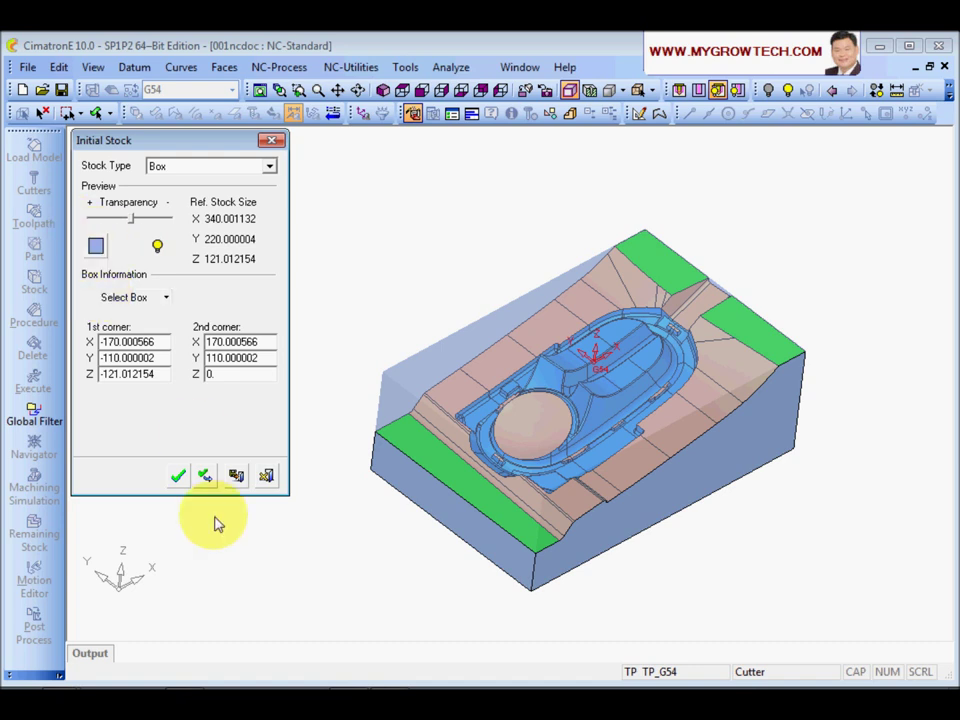
{"action": "left_click", "coordinate": [177, 476]}
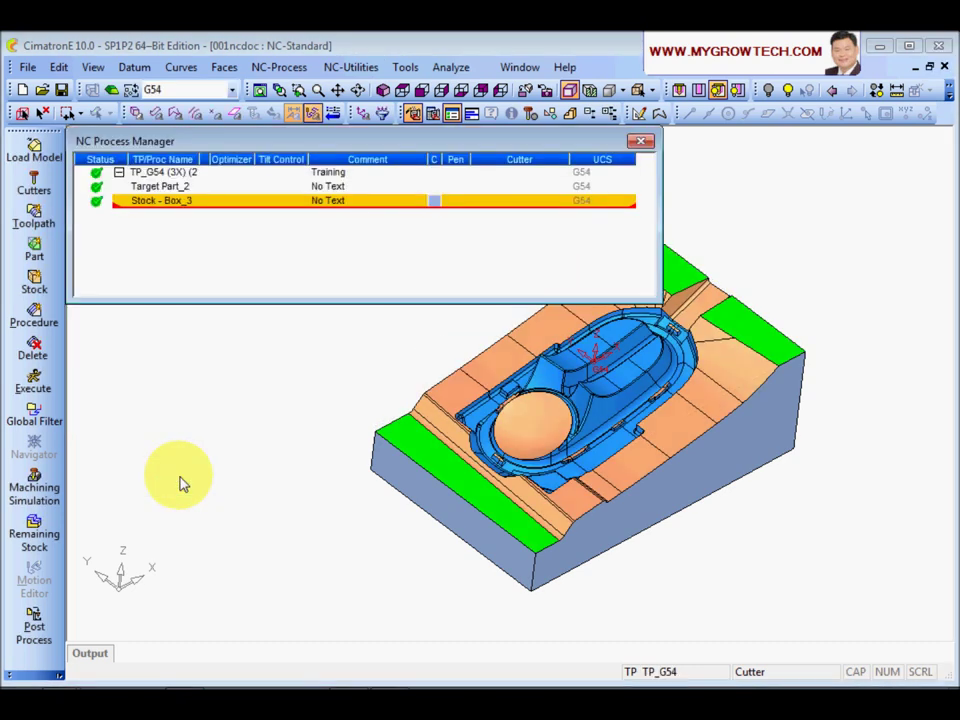
{"action": "middle_click_drag", "start_coordinate": [657, 519], "coordinate": [420, 480]}
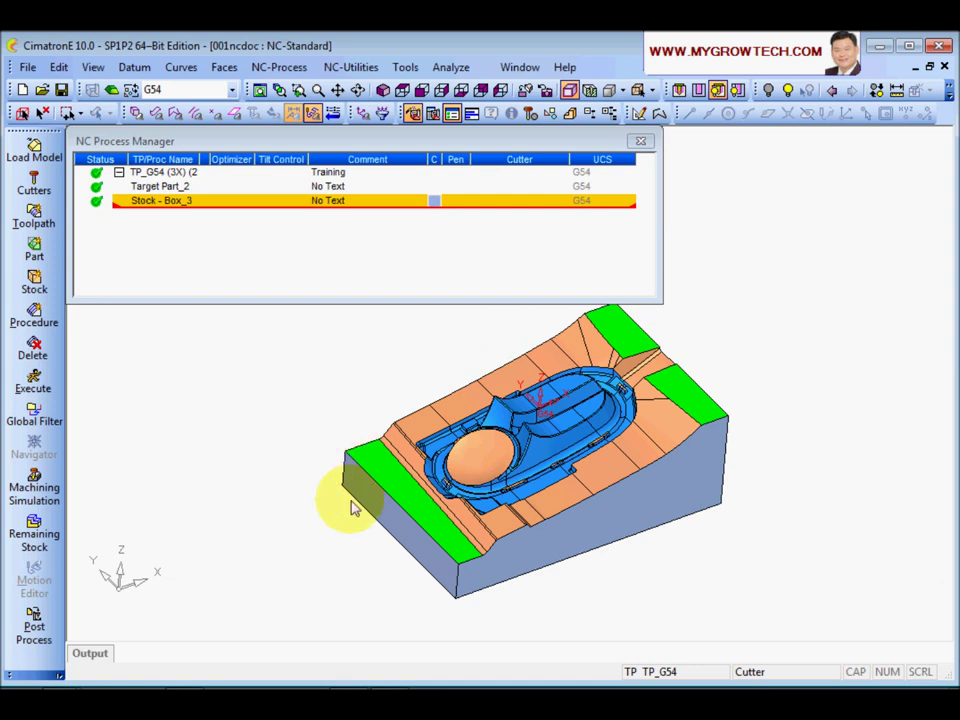
{"action": "middle_click_drag", "start_coordinate": [438, 588], "coordinate": [450, 439]}
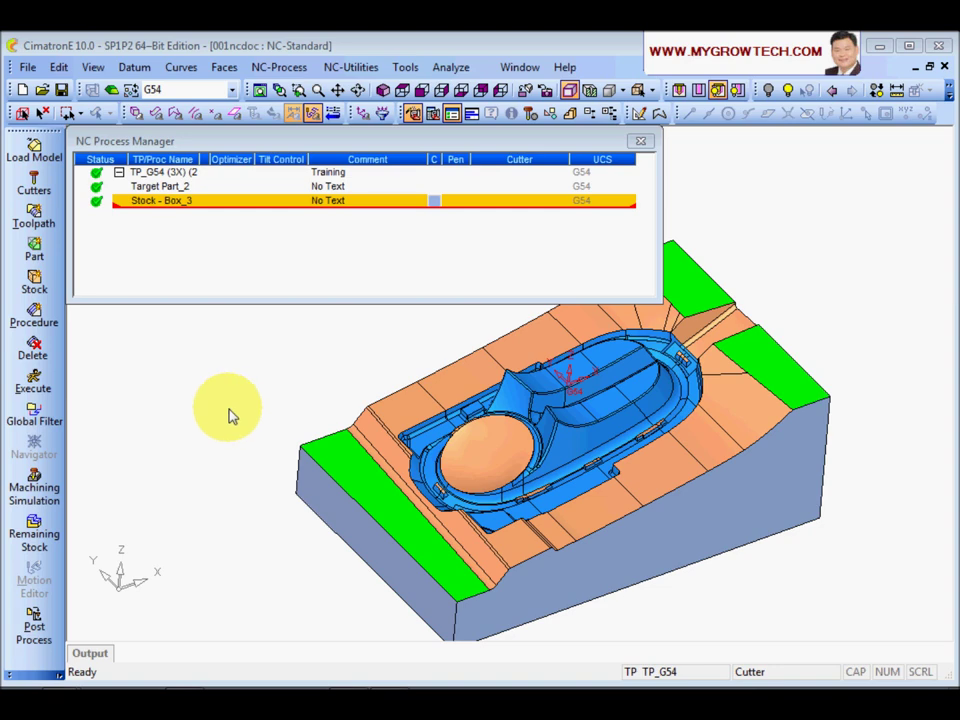
{"action": "scroll", "coordinate": [671, 515], "scroll_direction": "down", "scroll_amount": 2}
{"action": "middle_click_drag", "start_coordinate": [673, 505], "coordinate": [643, 461]}
{"action": "middle_click_drag", "start_coordinate": [510, 420], "coordinate": [480, 400]}
{"action": "left_click", "coordinate": [193, 386]}
- Open the cutters editor and delete the existing NO NAME cutter from the list
{"action": "left_click", "coordinate": [38, 189]}
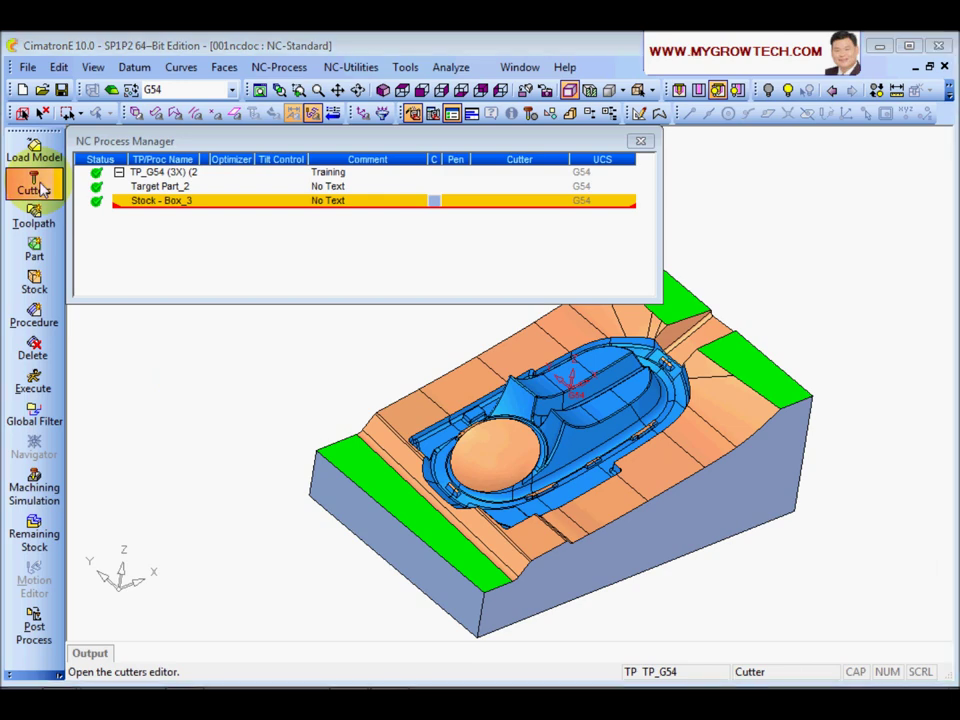
{"action": "left_click_drag", "start_coordinate": [129, 47], "coordinate": [456, 58]}
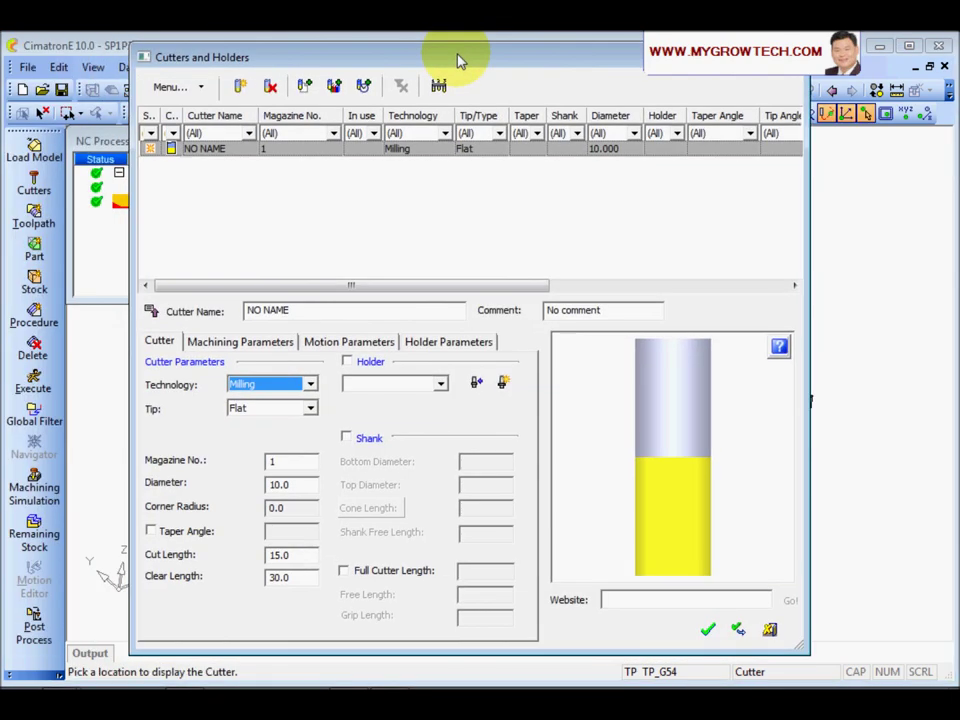
{"action": "left_click", "coordinate": [202, 152]}
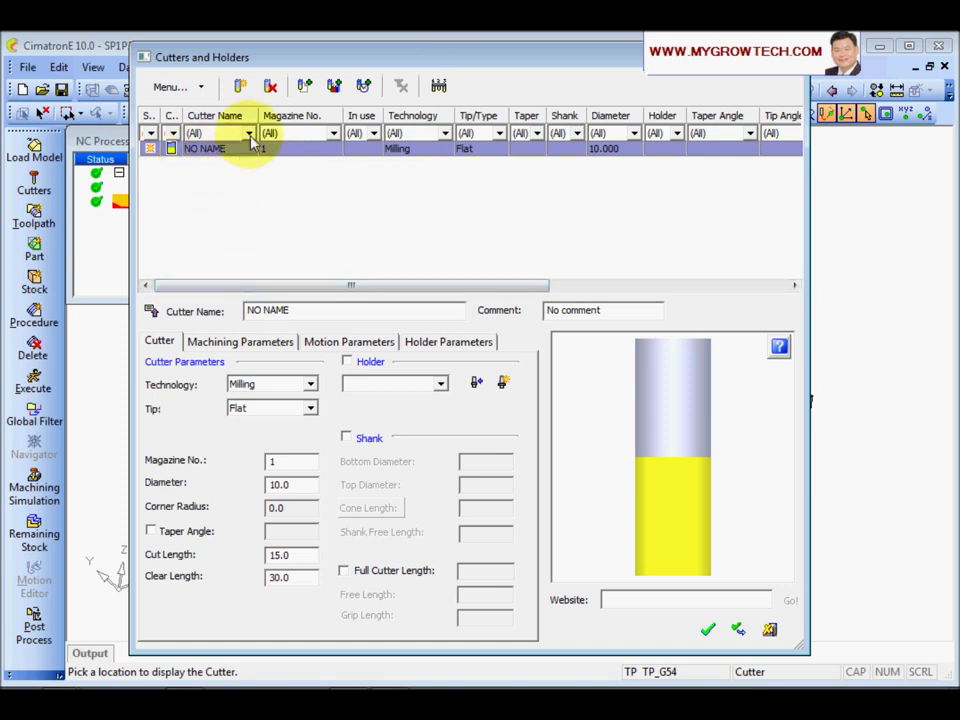
{"action": "left_click", "coordinate": [270, 88]}
{"action": "left_click", "coordinate": [412, 395]}
- Add a new milling cutter named REM32R6 and set its tip type to Bull
{"action": "left_click", "coordinate": [240, 88]}
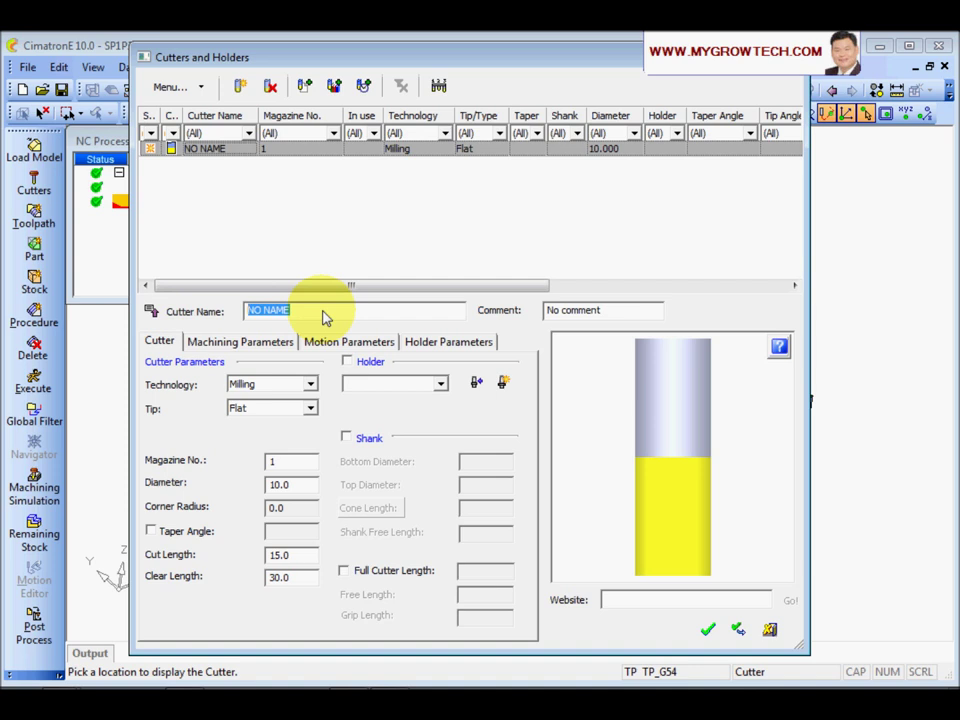
{"action": "type", "text": "REM32R6"}
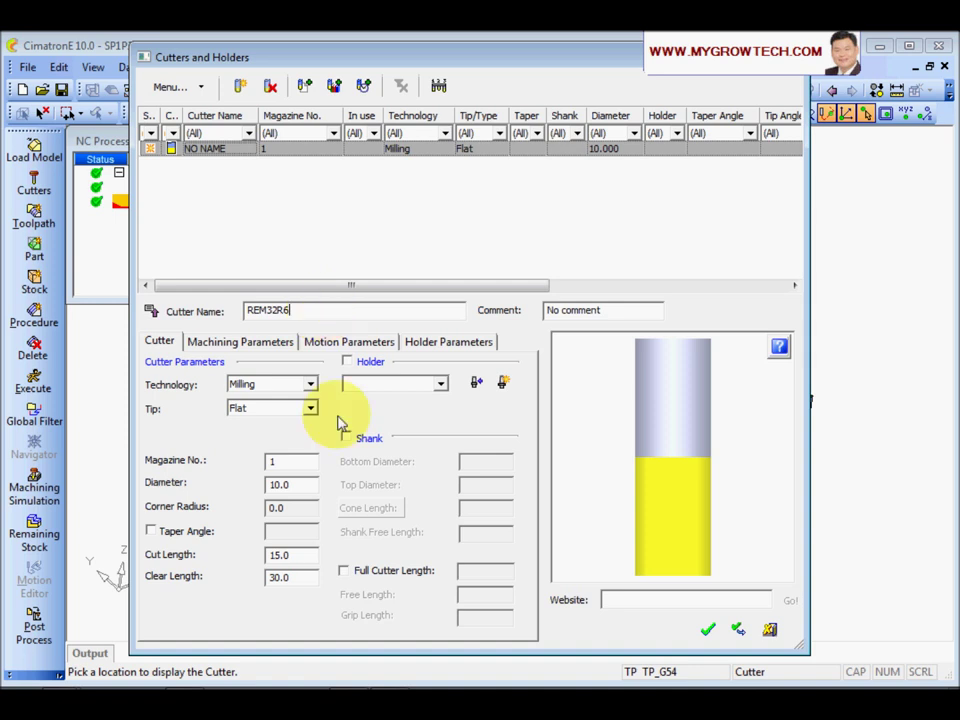
{"action": "left_click", "coordinate": [293, 465]}
{"action": "left_click", "coordinate": [298, 508]}
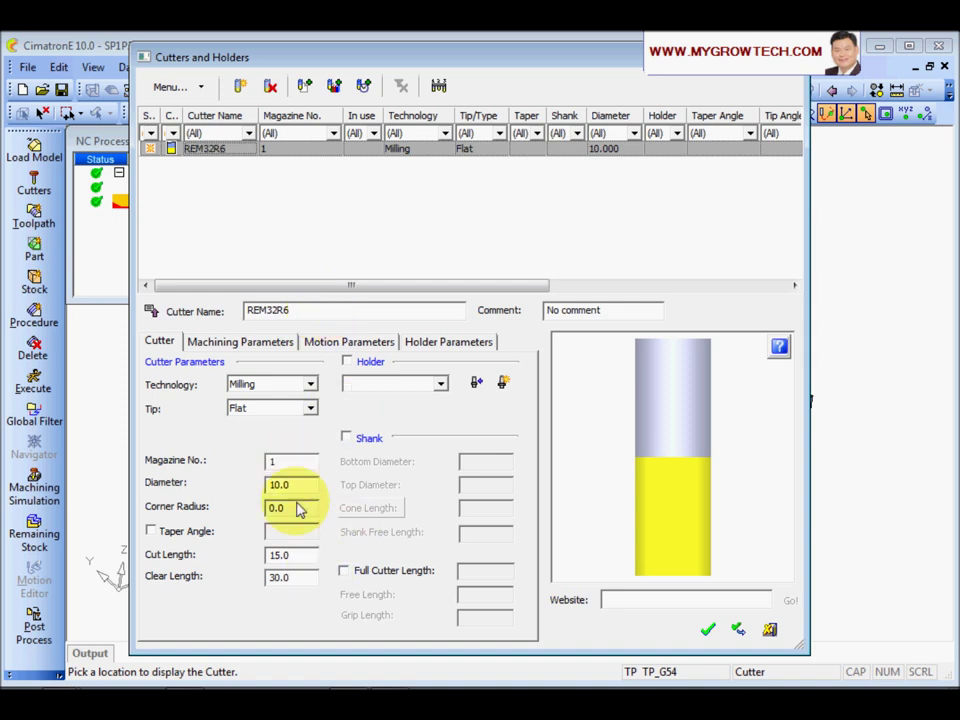
{"action": "left_click", "coordinate": [311, 410]}
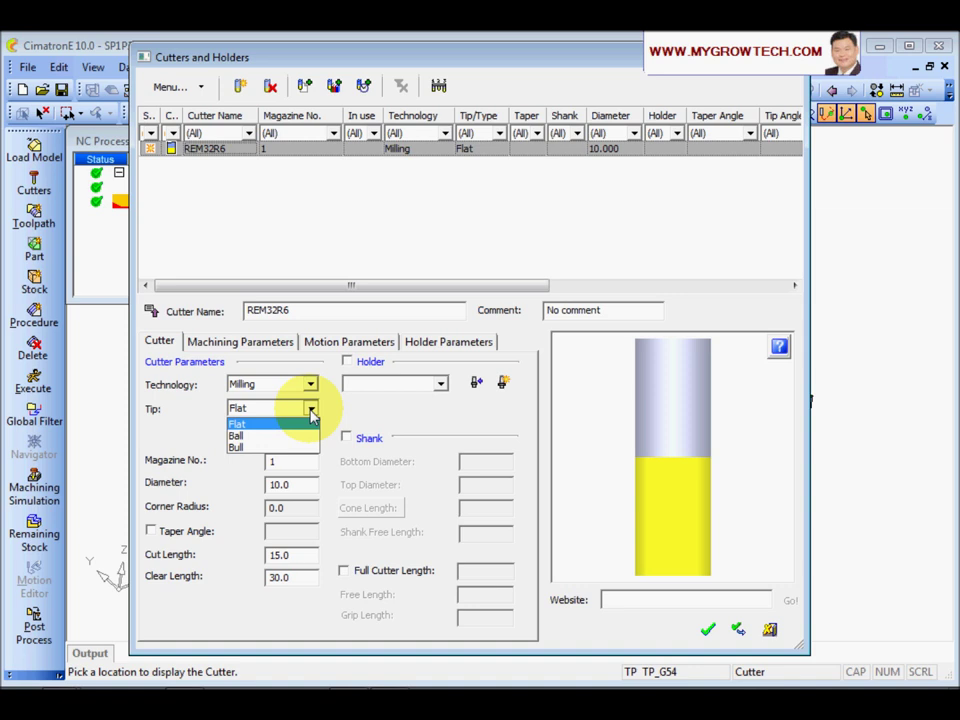
{"action": "left_click", "coordinate": [241, 449]}
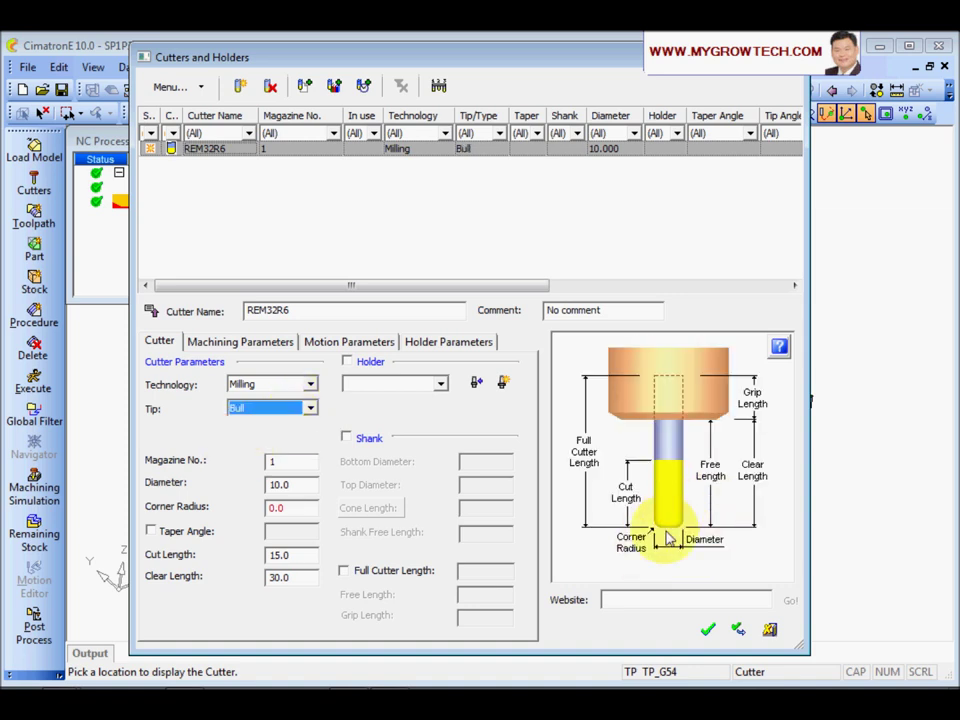
- Set the REM32R6 cutter's diameter to 32 and its corner radius to 6
{"action": "double_click", "coordinate": [288, 463]}
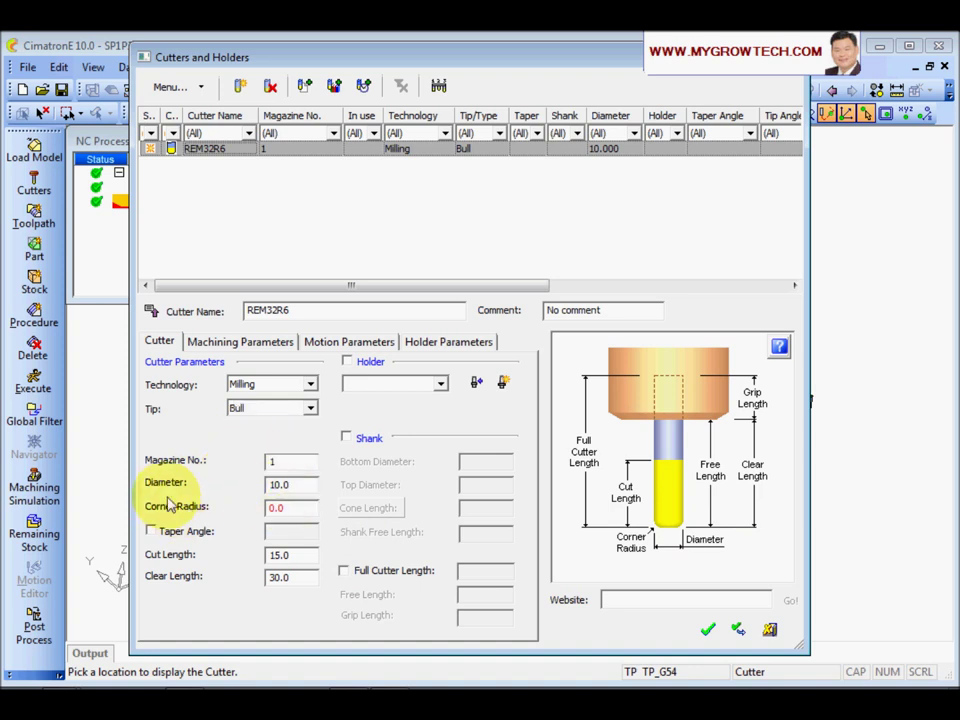
{"action": "key", "text": "Tab"}
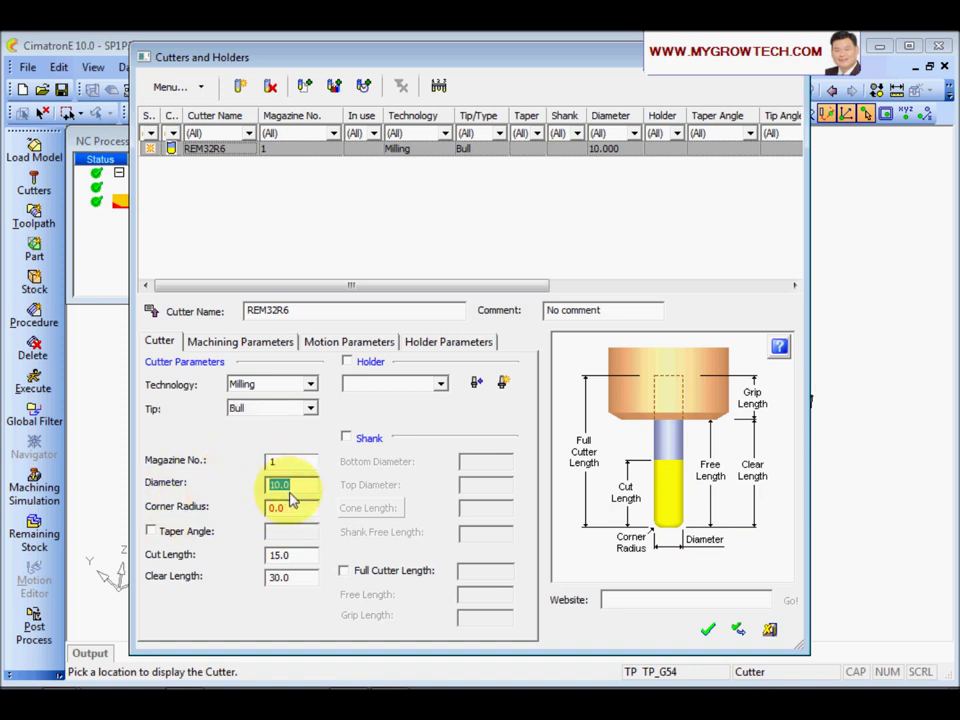
{"action": "type", "text": "32"}
{"action": "key", "text": "Return"}
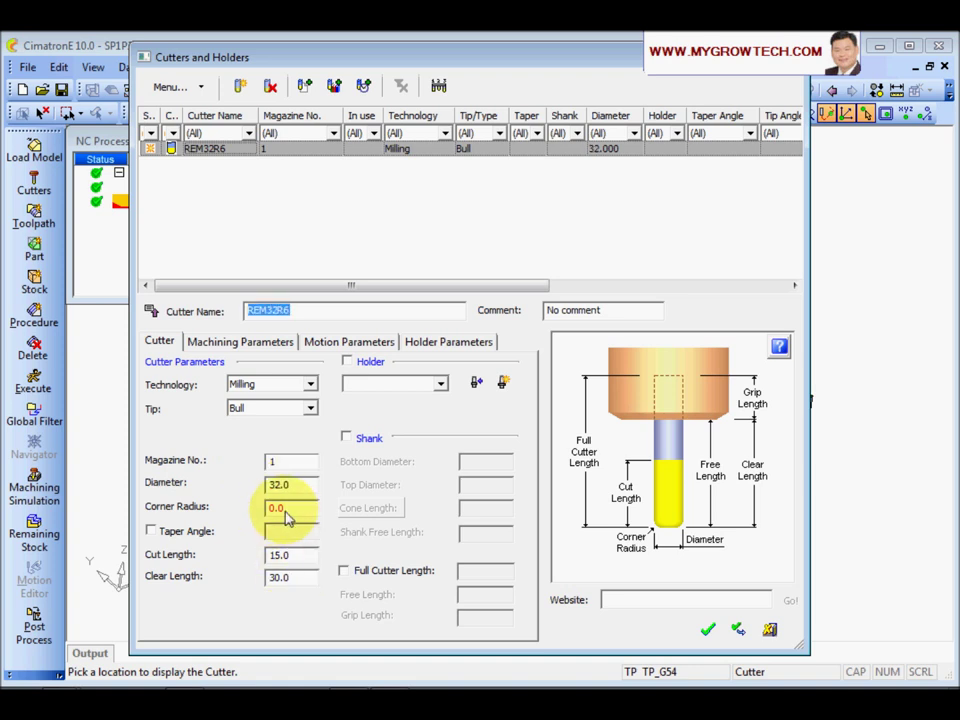
{"action": "left_click", "coordinate": [300, 513]}
{"action": "type", "text": "6"}
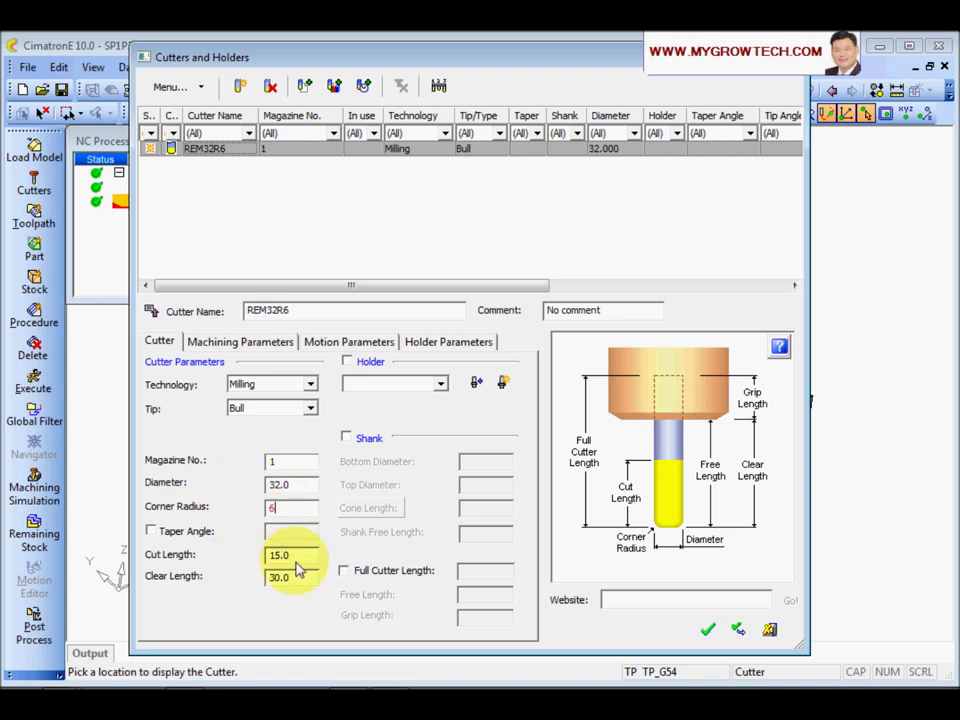
{"action": "key", "text": "Return"}
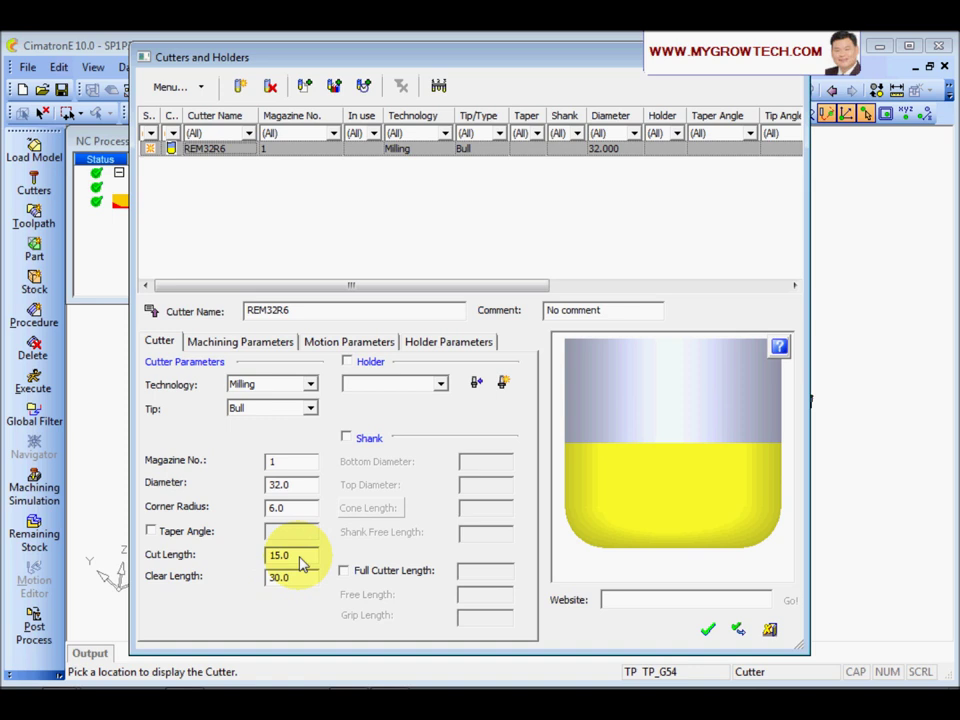
- Open the REM32R6 cutter's cut length for editing
{"action": "left_click", "coordinate": [300, 511]}
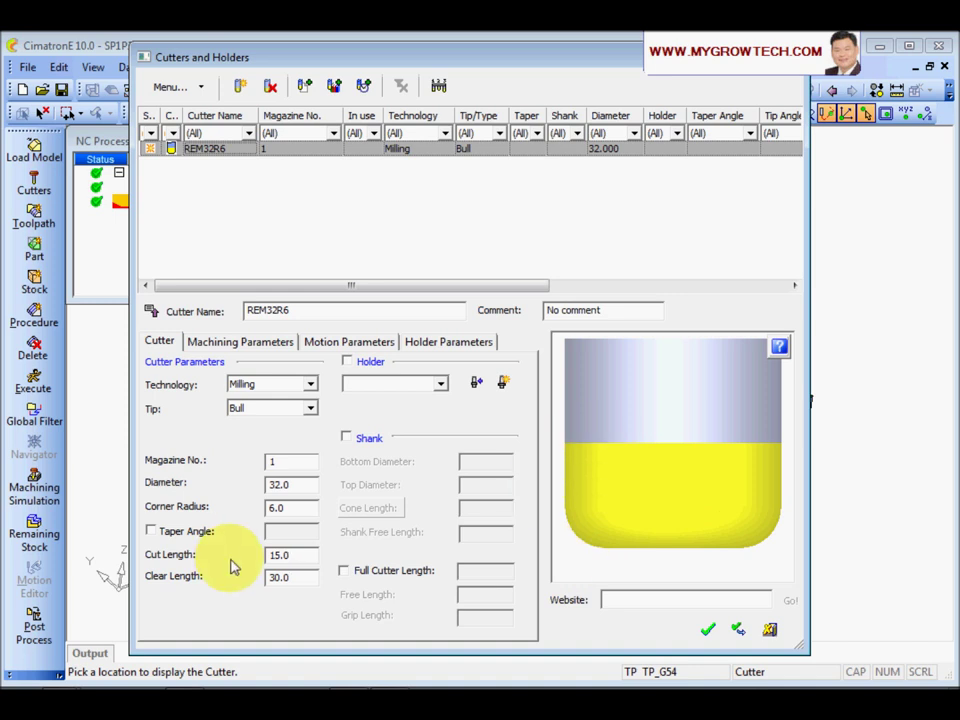
{"action": "double_click", "coordinate": [300, 559]}
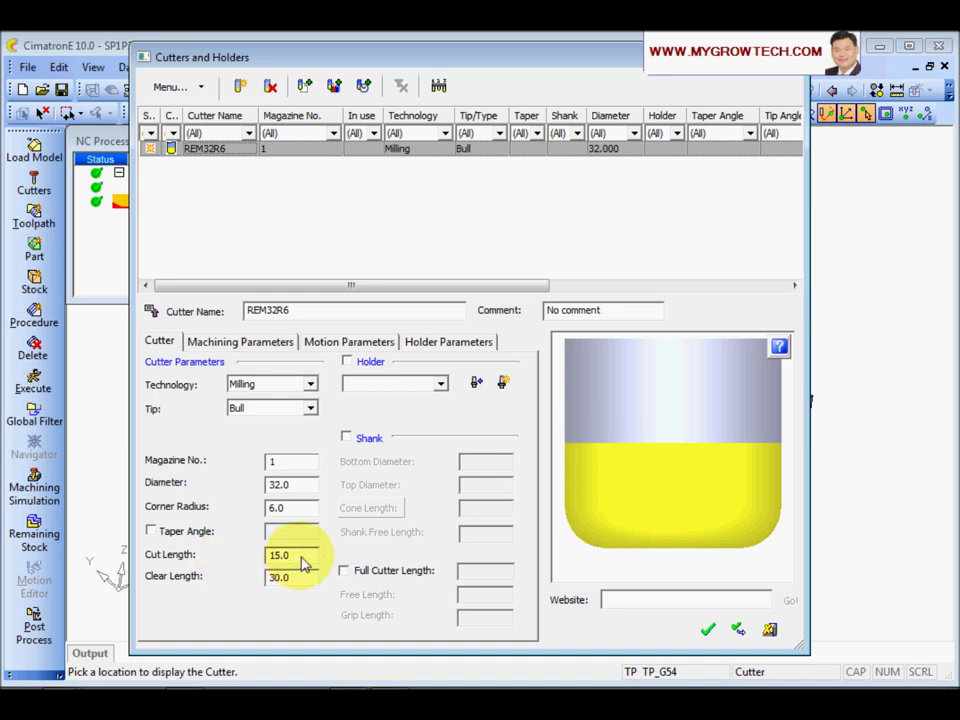
{"action": "double_click", "coordinate": [300, 563]}
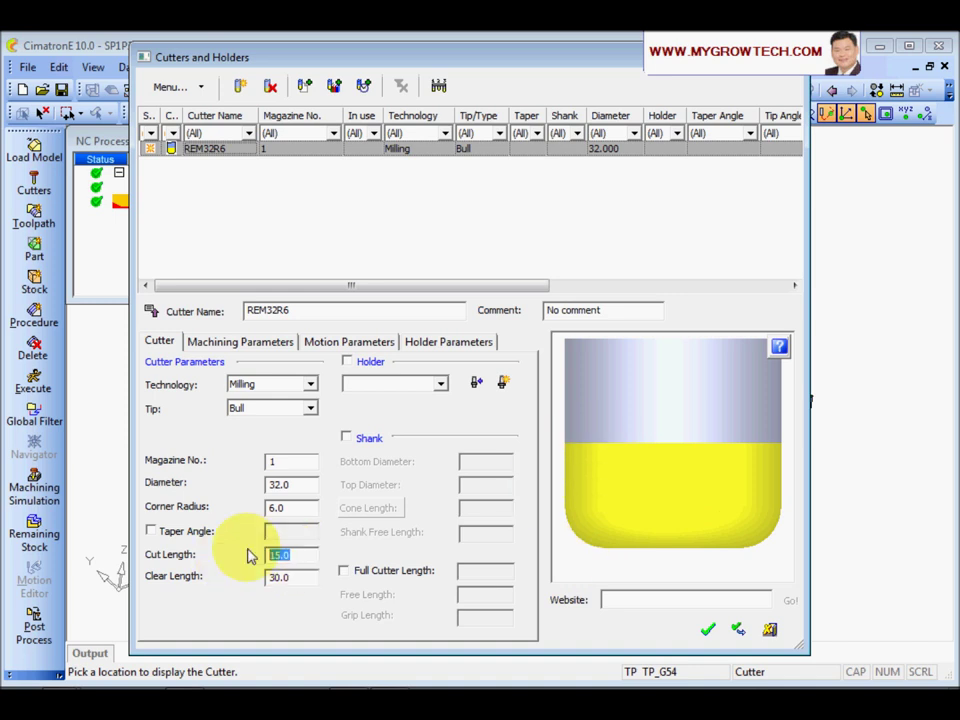
- Set the REM32R6 cutter's cut length to 12 and its clear length to 36
{"action": "type", "text": "12"}
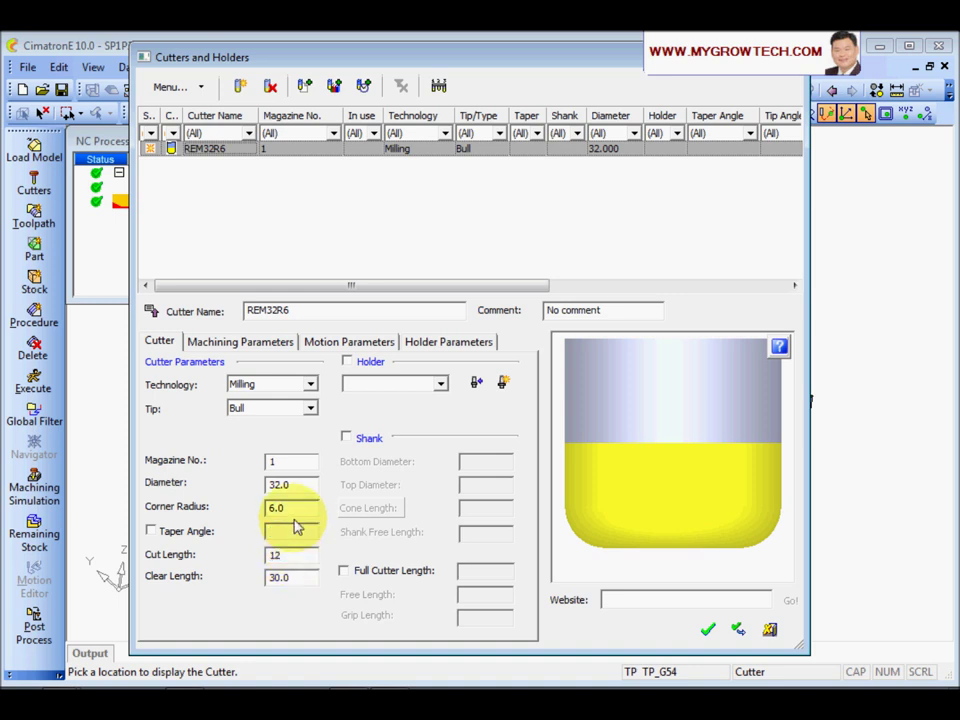
{"action": "key", "text": "Return"}
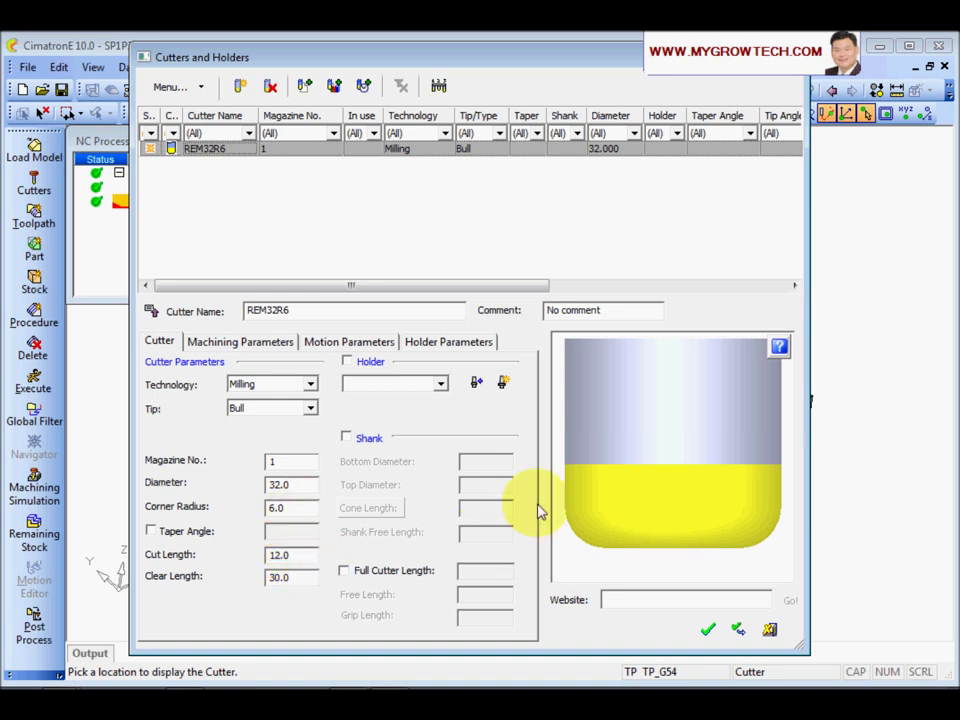
{"action": "double_click", "coordinate": [299, 582]}
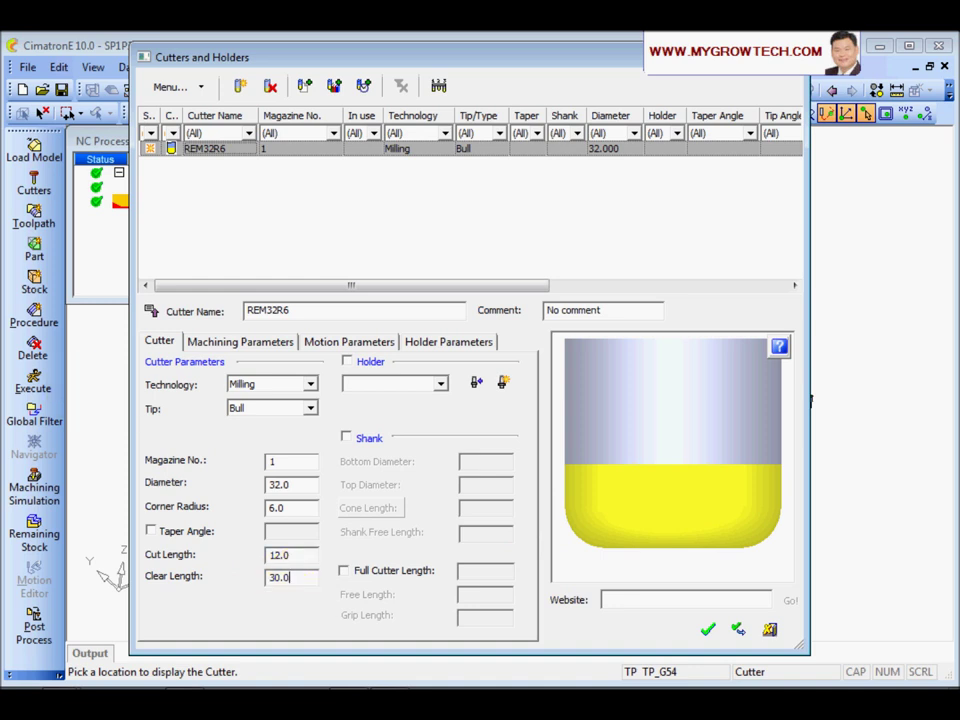
{"action": "key", "text": "Return"}
{"action": "left_click", "coordinate": [306, 585]}
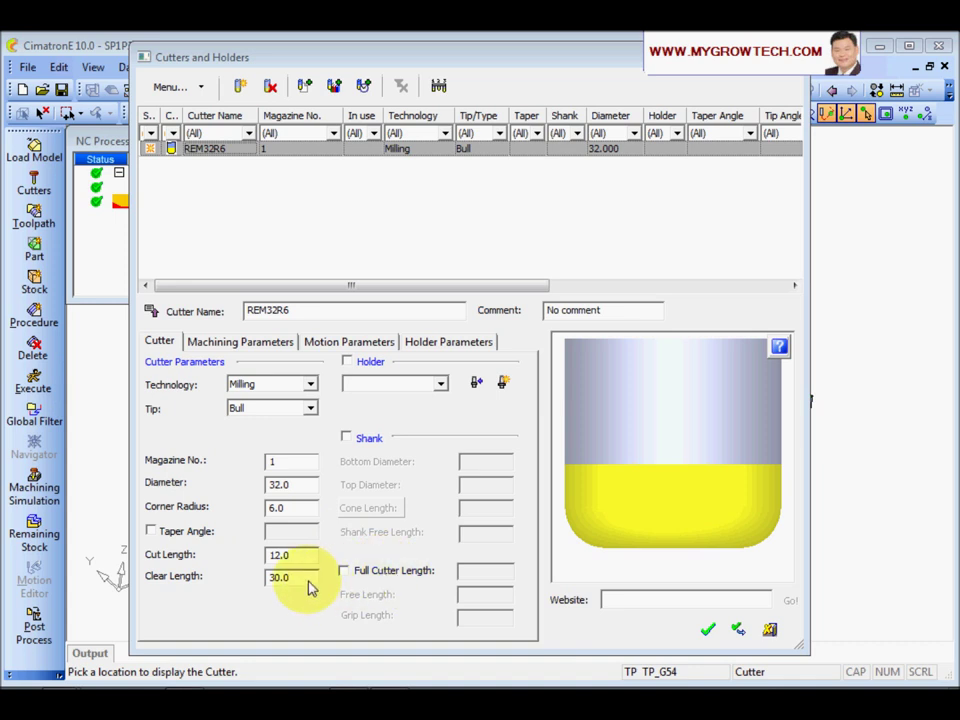
{"action": "left_click_drag", "start_coordinate": [306, 588], "coordinate": [258, 580]}
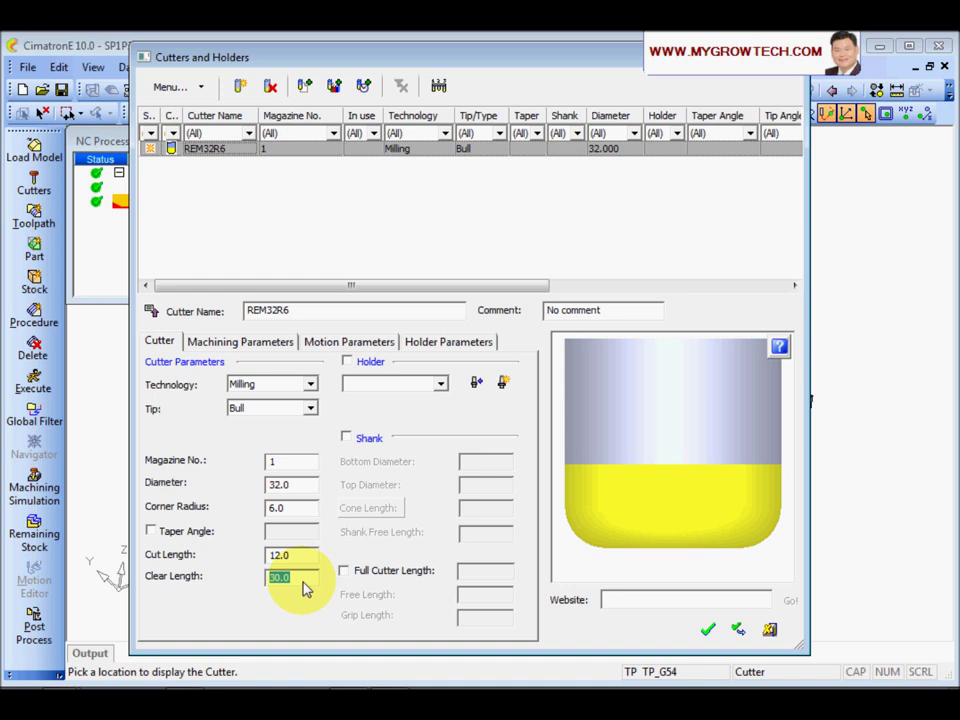
{"action": "type", "text": "36"}
{"action": "left_click", "coordinate": [310, 562]}
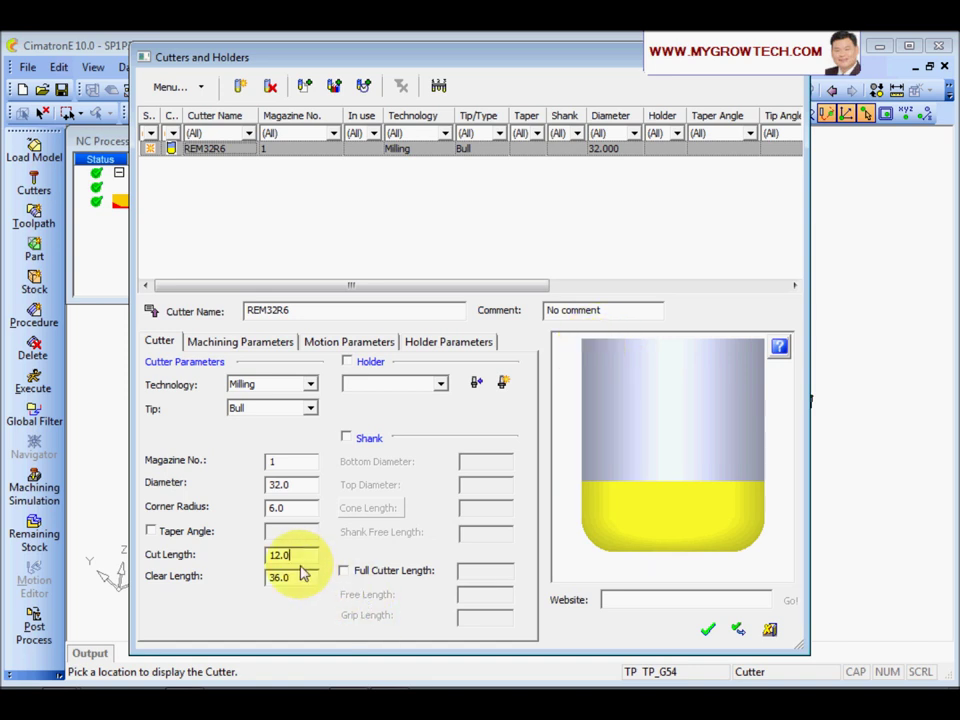
- Add a shank to the cutter with a bottom diameter of 32 and a top diameter of 38
{"action": "left_click", "coordinate": [346, 439]}
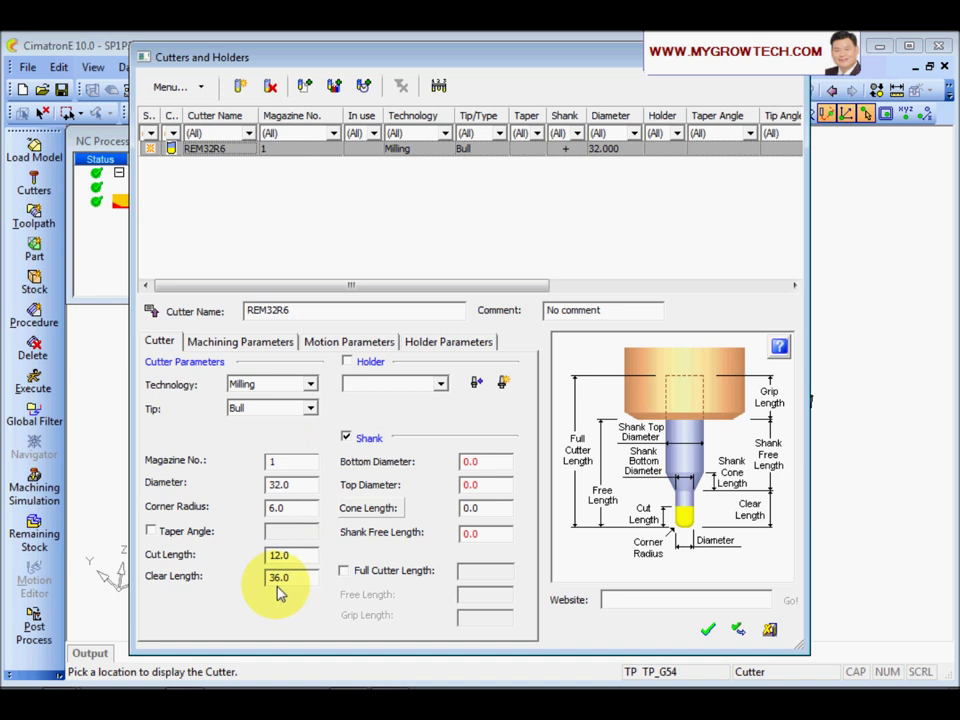
{"action": "double_click", "coordinate": [470, 463]}
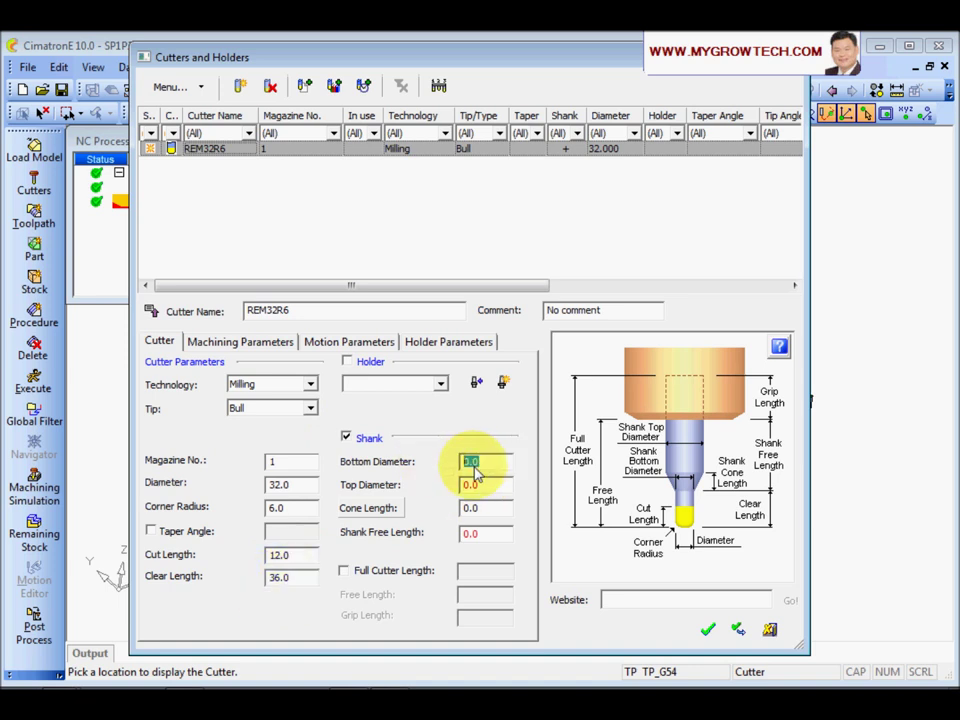
{"action": "type", "text": "32.0"}
{"action": "double_click", "coordinate": [480, 488]}
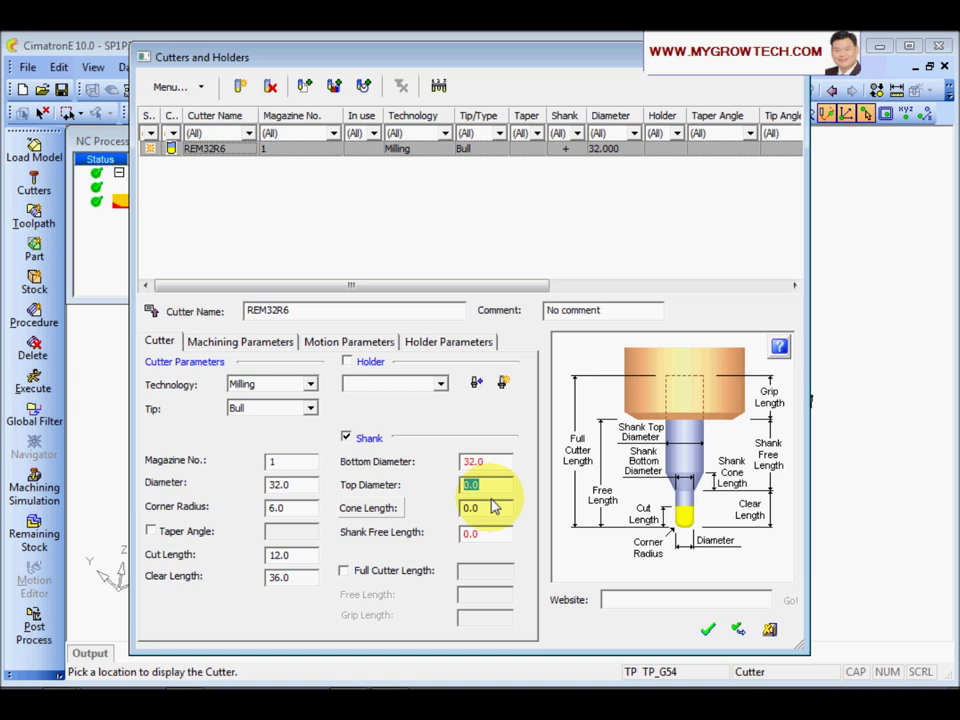
{"action": "type", "text": "38"}
- Set the shank's cone length to 30 and its shank free length to 50
{"action": "left_click", "coordinate": [493, 516]}
{"action": "double_click", "coordinate": [501, 516]}
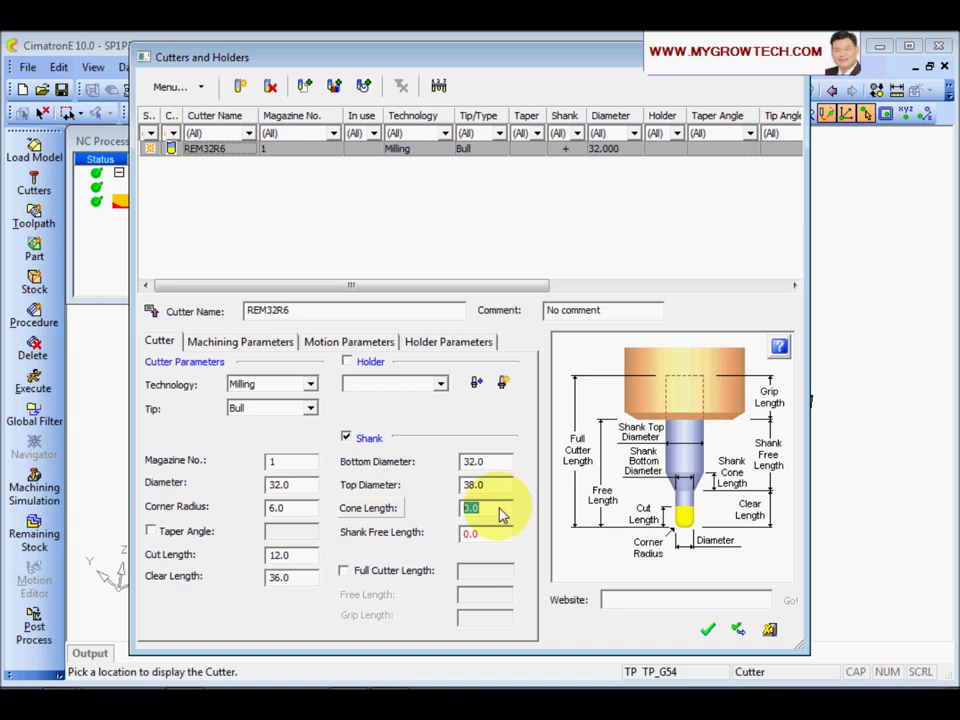
{"action": "type", "text": "30"}
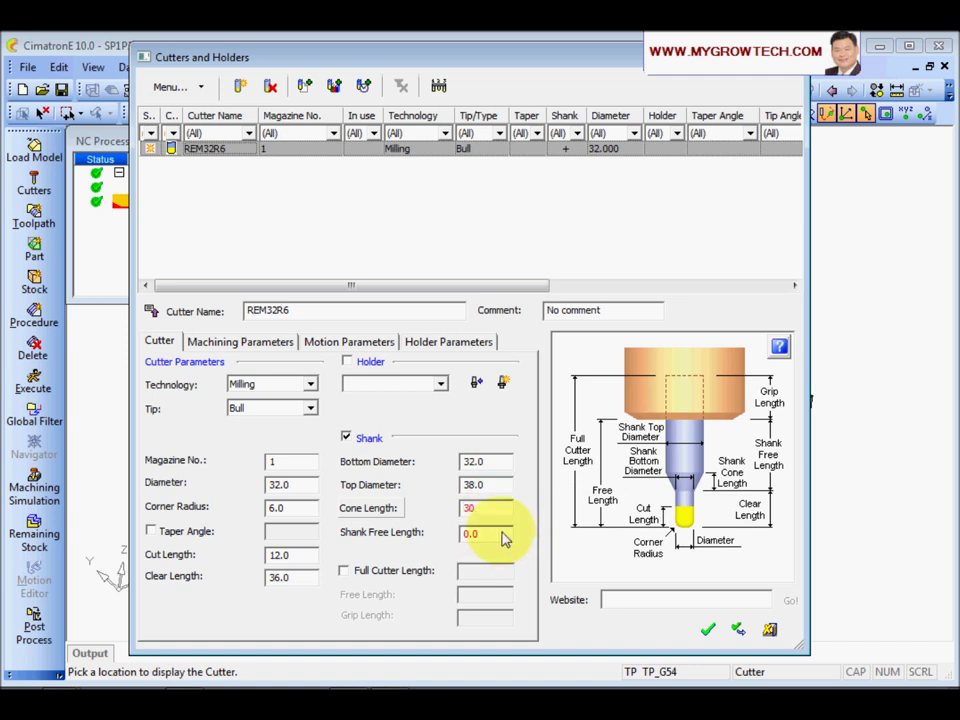
{"action": "double_click", "coordinate": [503, 538]}
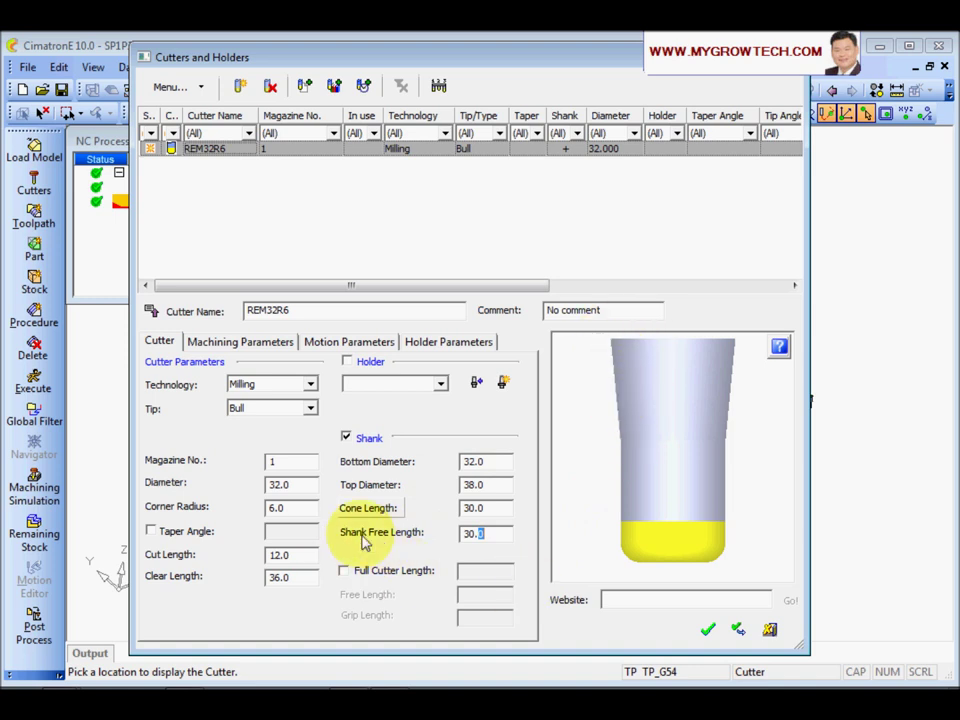
{"action": "double_click", "coordinate": [485, 534]}
{"action": "type", "text": "50"}
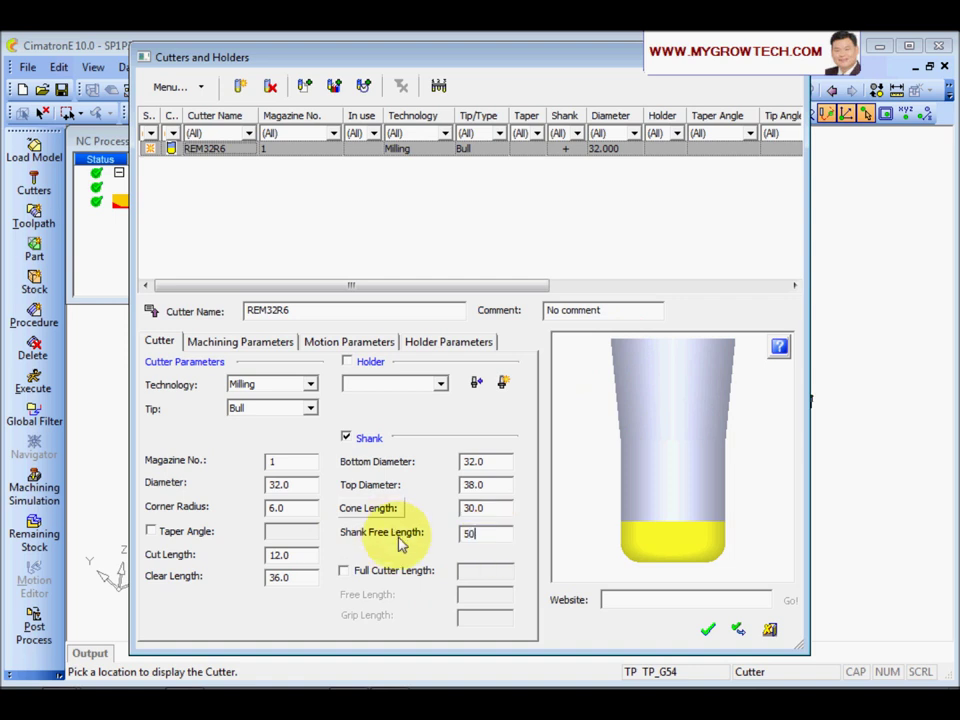
{"action": "left_click", "coordinate": [495, 509]}
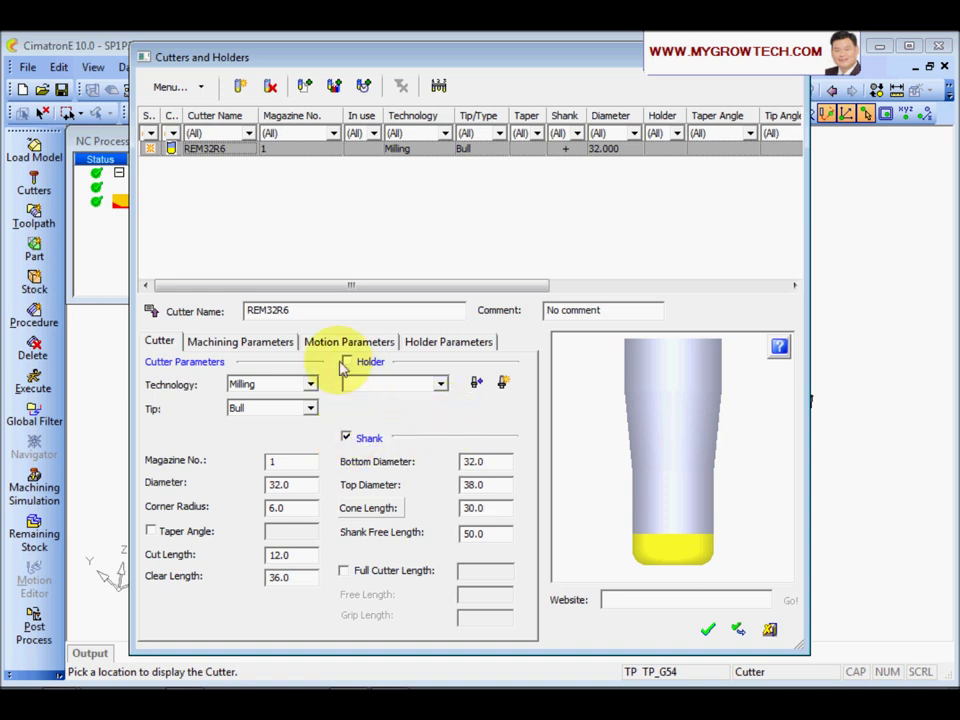
- Enable the holder for the cutter and create a new holder named HD80
{"action": "left_click", "coordinate": [347, 362]}
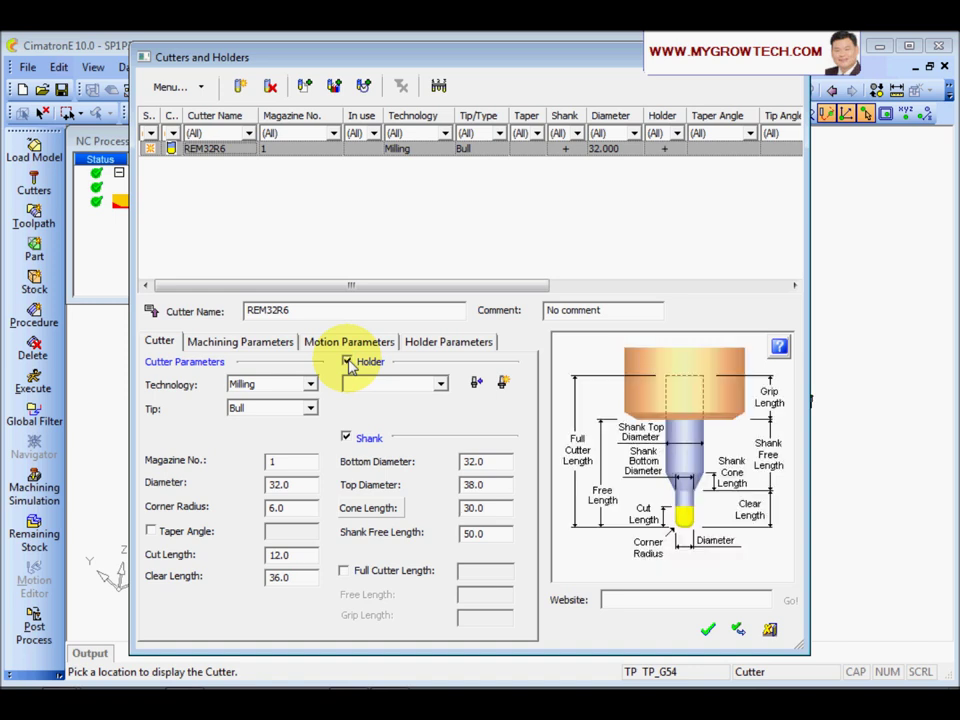
{"action": "left_click", "coordinate": [441, 384]}
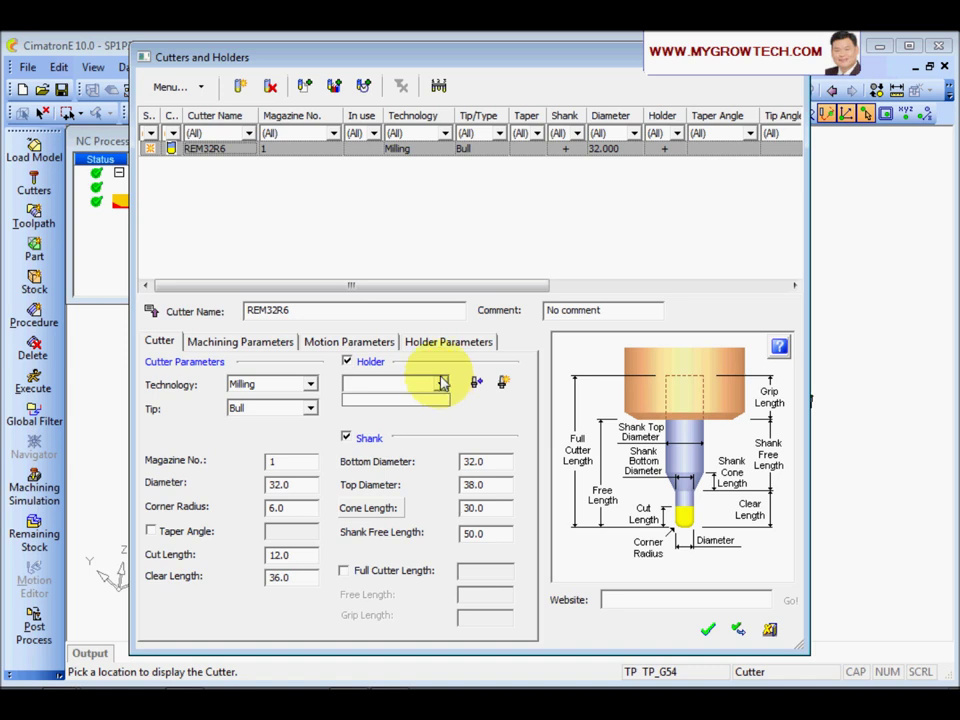
{"action": "left_click", "coordinate": [440, 386]}
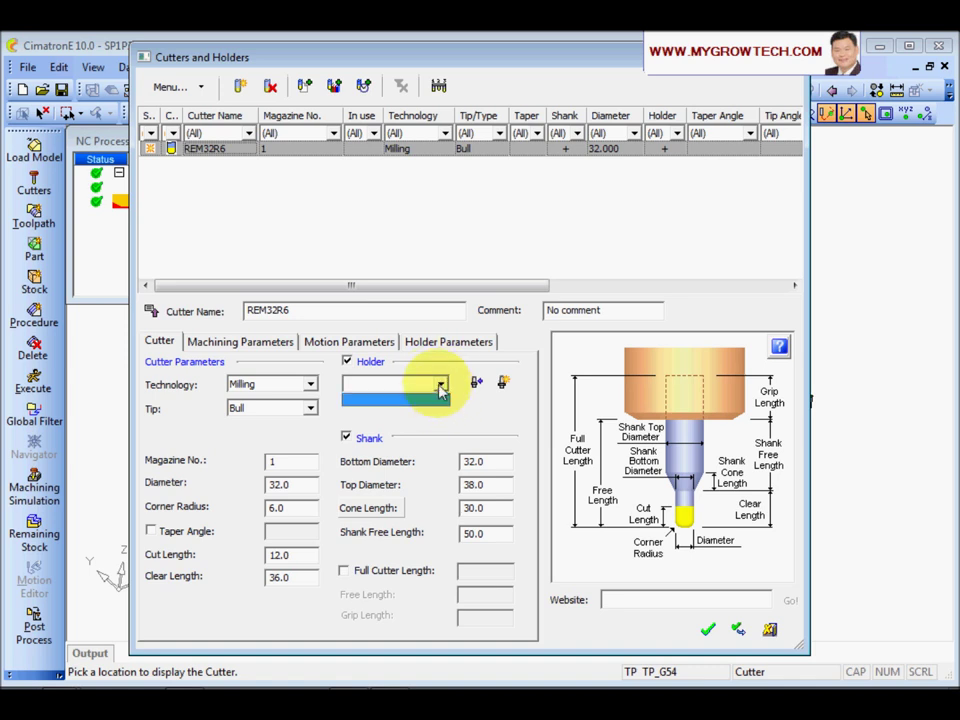
{"action": "left_click", "coordinate": [505, 387]}
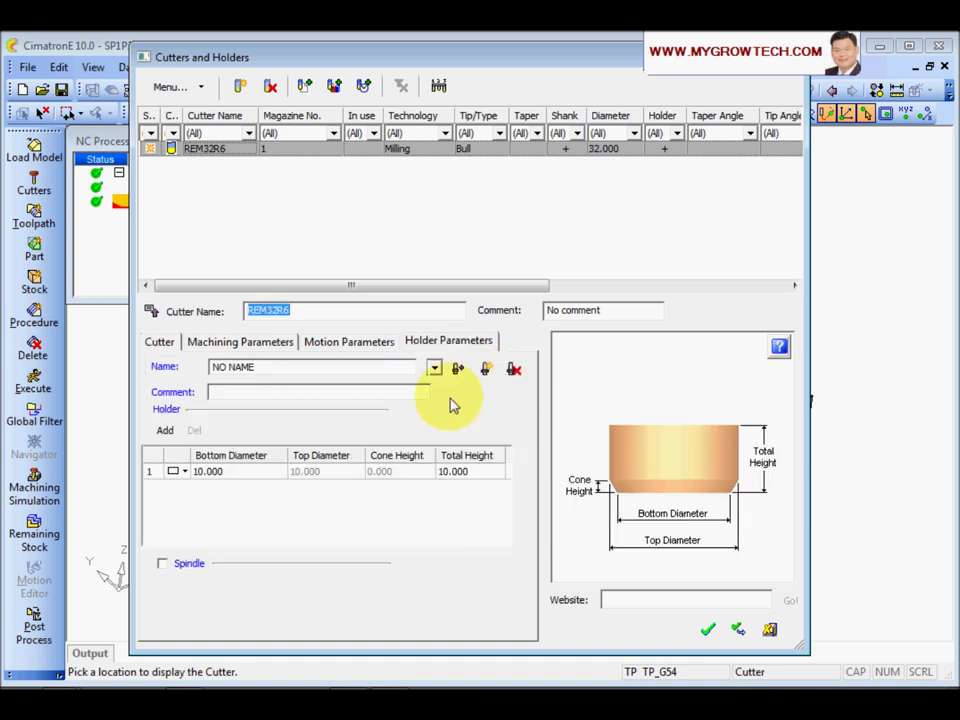
{"action": "left_click_drag", "start_coordinate": [274, 375], "coordinate": [171, 372]}
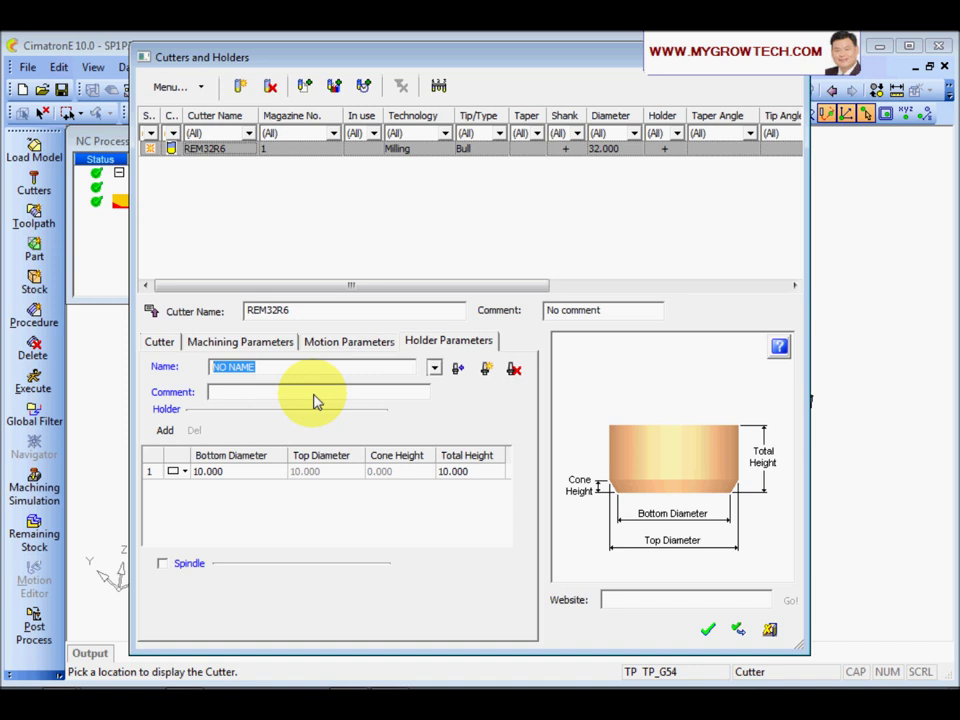
{"action": "type", "text": "HD80"}
- Make the HD80 holder's first section conical, with a bottom diameter of 70 and a top diameter of 80
{"action": "left_click", "coordinate": [184, 473]}
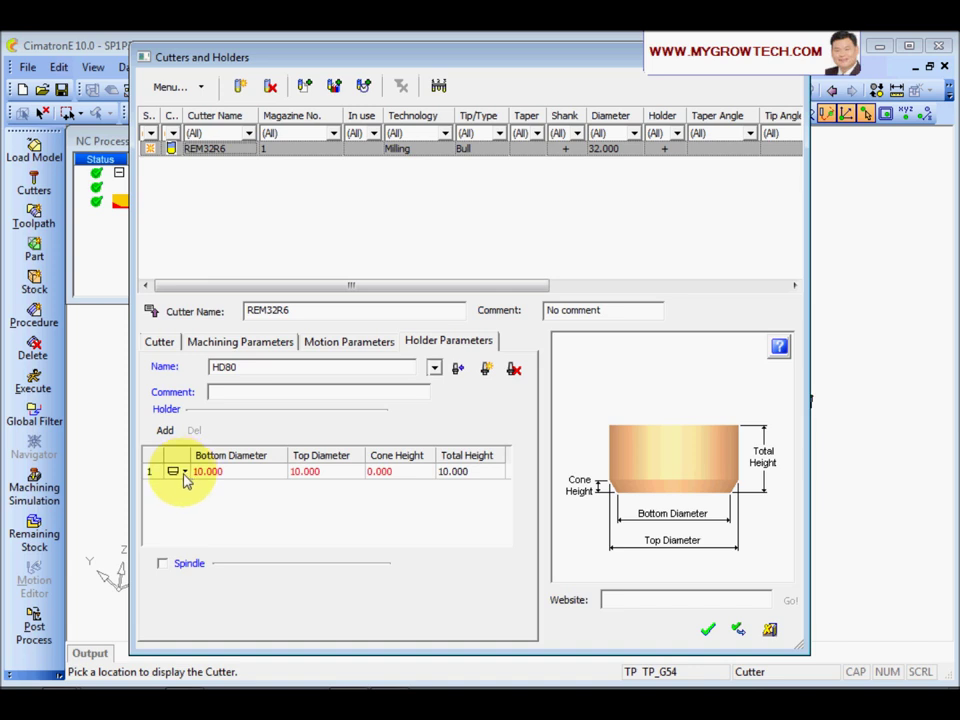
{"action": "left_click", "coordinate": [184, 473]}
{"action": "left_click", "coordinate": [186, 474]}
{"action": "left_click", "coordinate": [246, 474]}
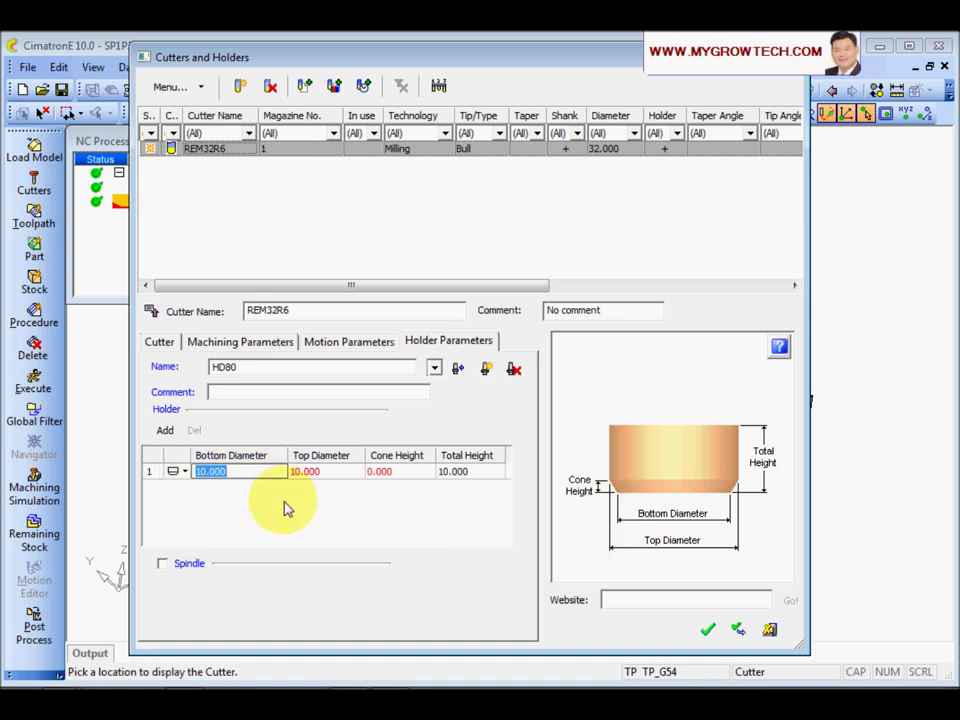
{"action": "type", "text": "70"}
{"action": "left_click", "coordinate": [328, 474]}
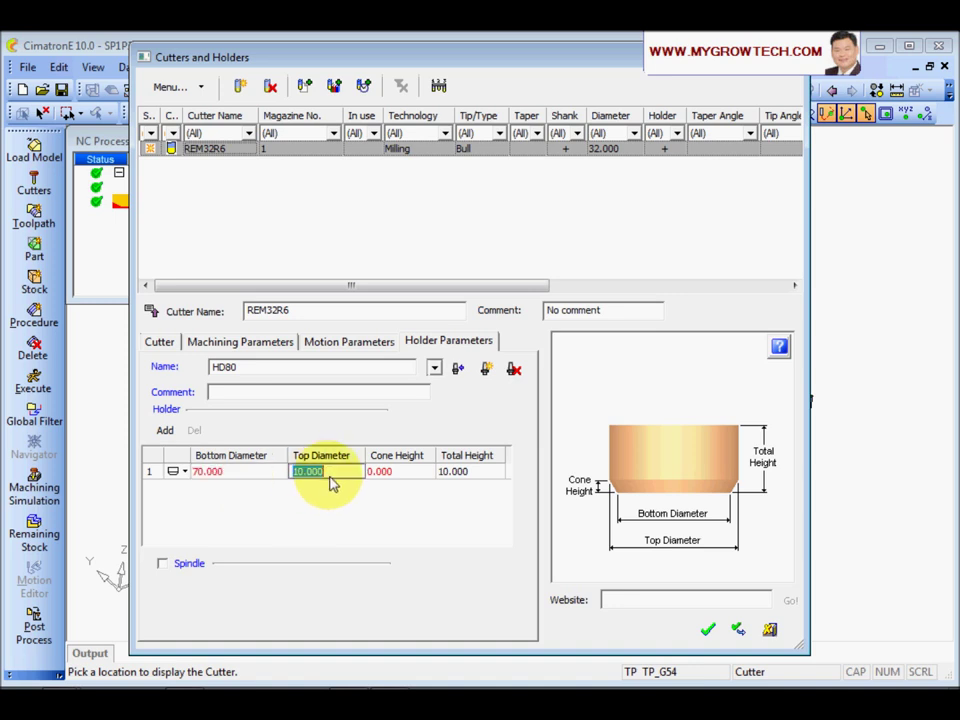
{"action": "type", "text": "80"}
- Set the holder section's cone height to 10 and total height to 60, and apply the cutter definition
{"action": "left_click", "coordinate": [396, 478]}
{"action": "type", "text": "10"}
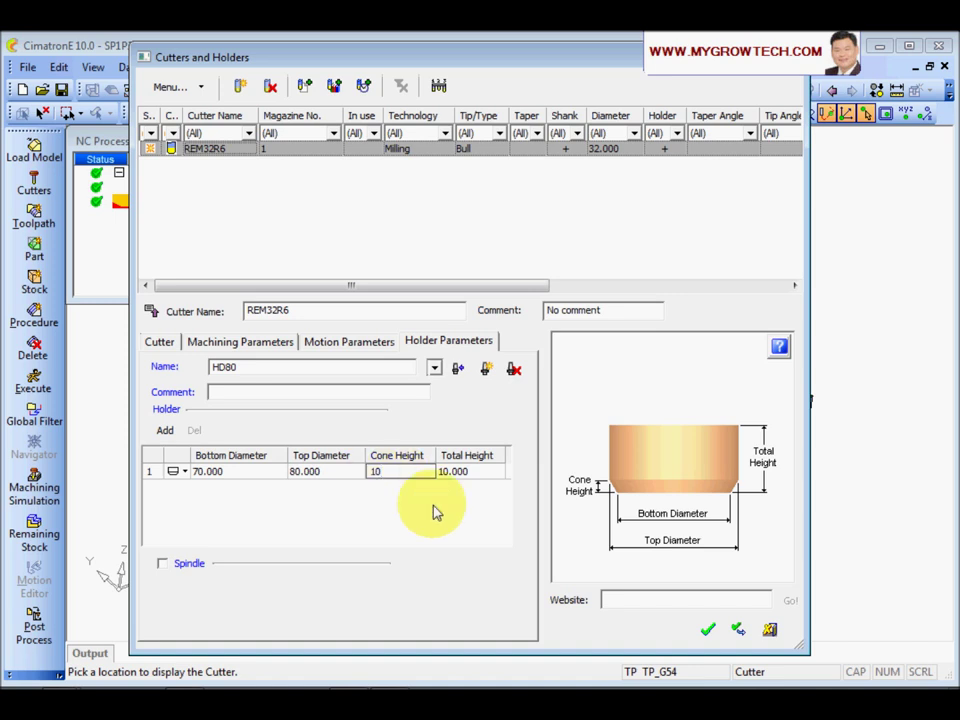
{"action": "left_click", "coordinate": [480, 478]}
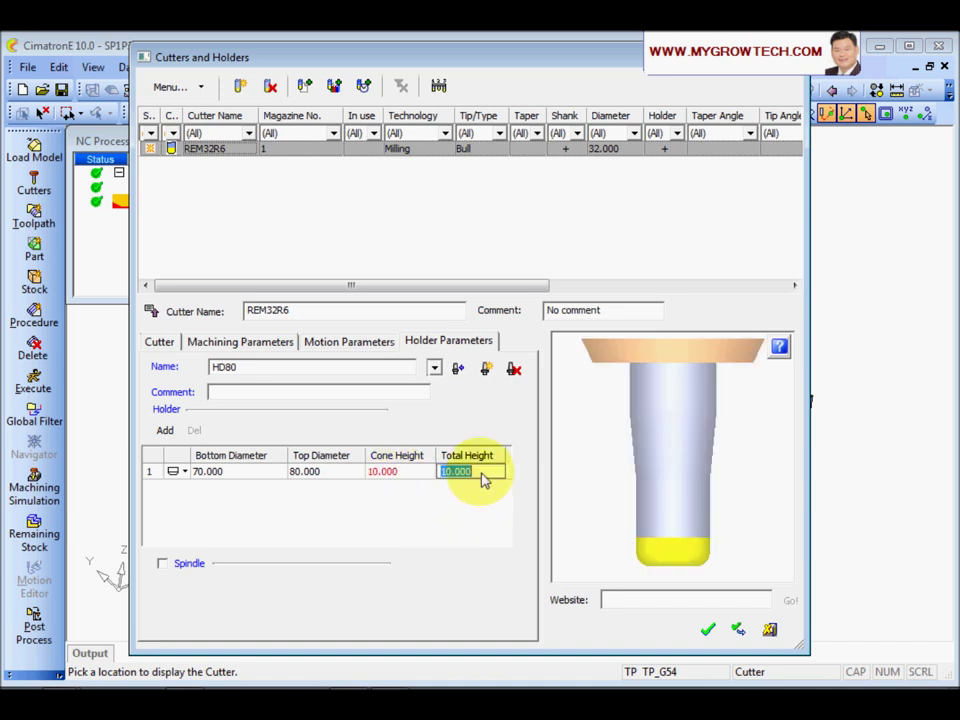
{"action": "type", "text": "60"}
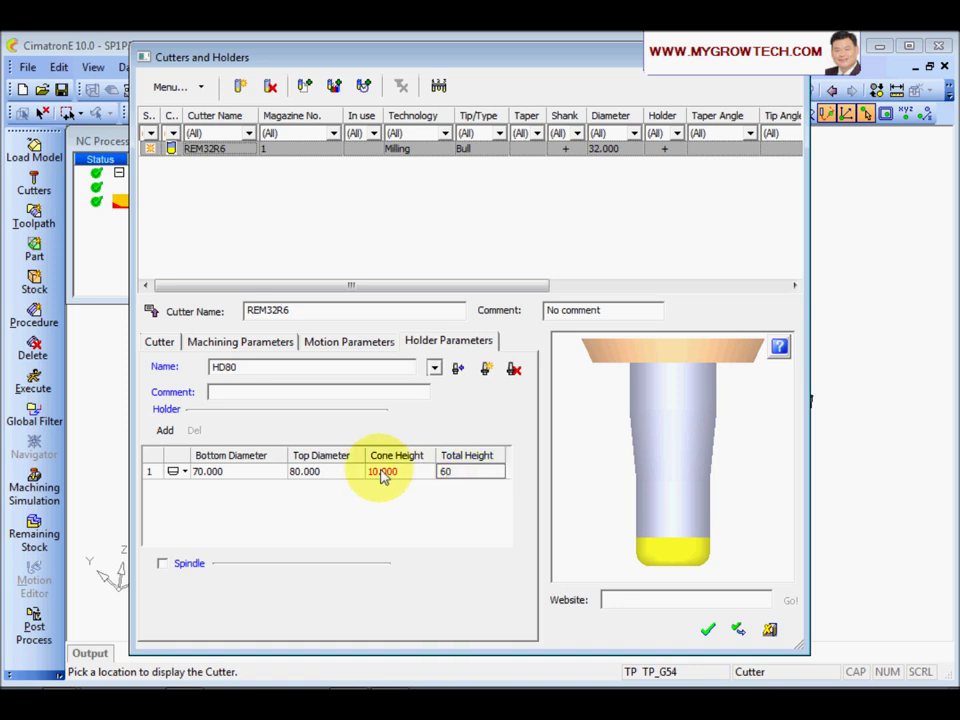
{"action": "left_click", "coordinate": [341, 476]}
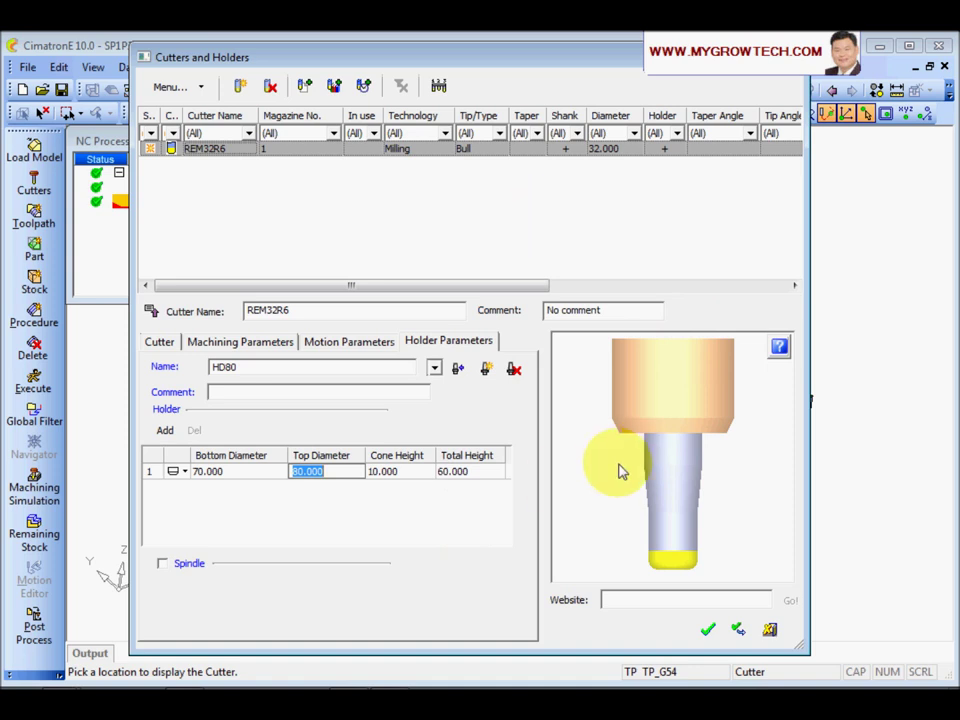
{"action": "left_click", "coordinate": [736, 630]}
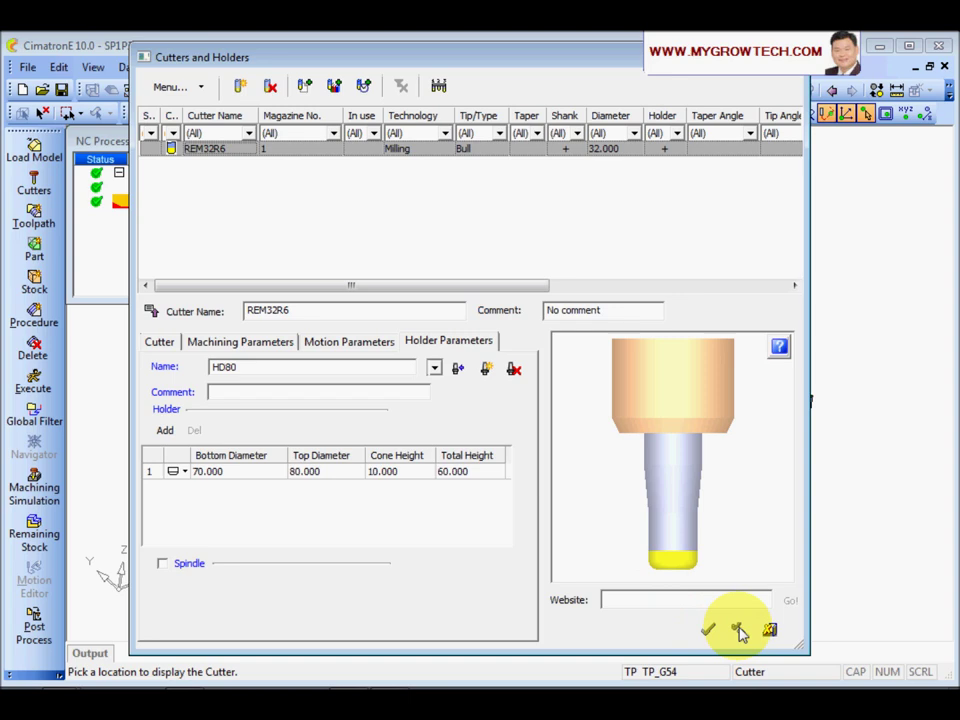
- Examine the REM32R6 cutter and its holder against the cavity model, and close the cutter definitions
{"action": "left_click_drag", "start_coordinate": [596, 55], "coordinate": [187, 97]}
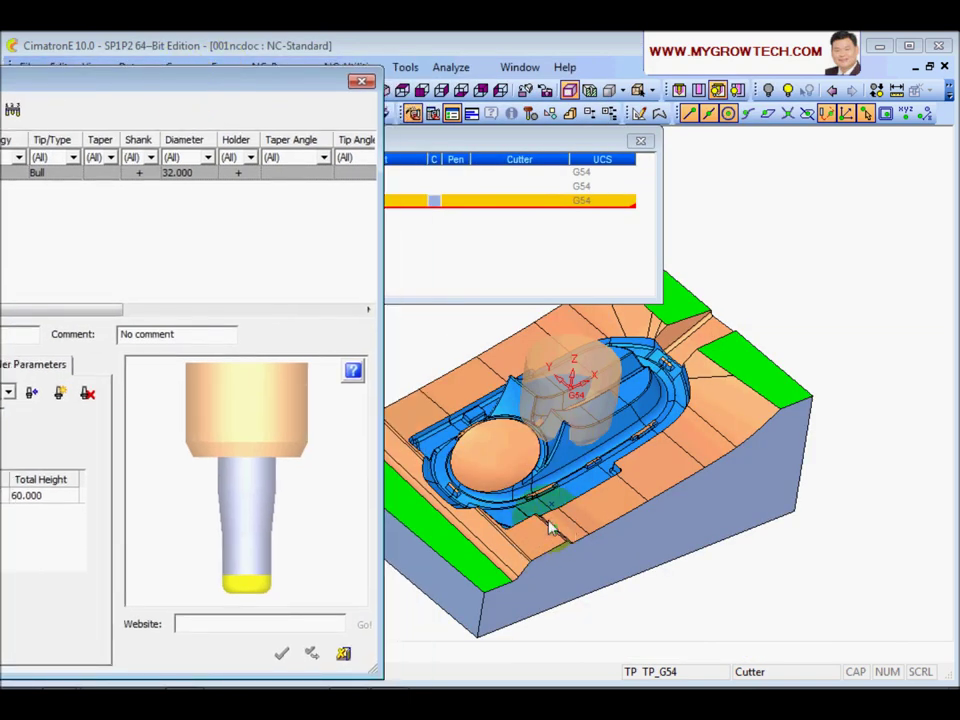
{"action": "middle_click_drag", "start_coordinate": [638, 486], "coordinate": [639, 456]}
{"action": "middle_click_drag", "start_coordinate": [590, 428], "coordinate": [660, 464]}
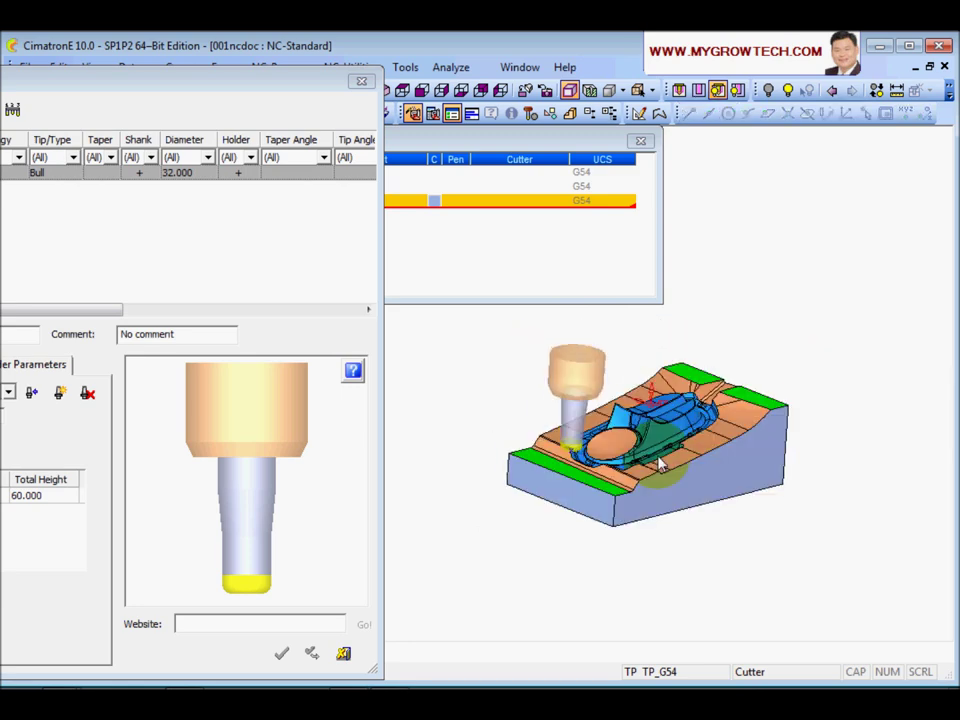
{"action": "scroll", "coordinate": [729, 456], "scroll_direction": "up", "scroll_amount": 5}
{"action": "scroll", "coordinate": [686, 420], "scroll_direction": "down", "scroll_amount": 3}
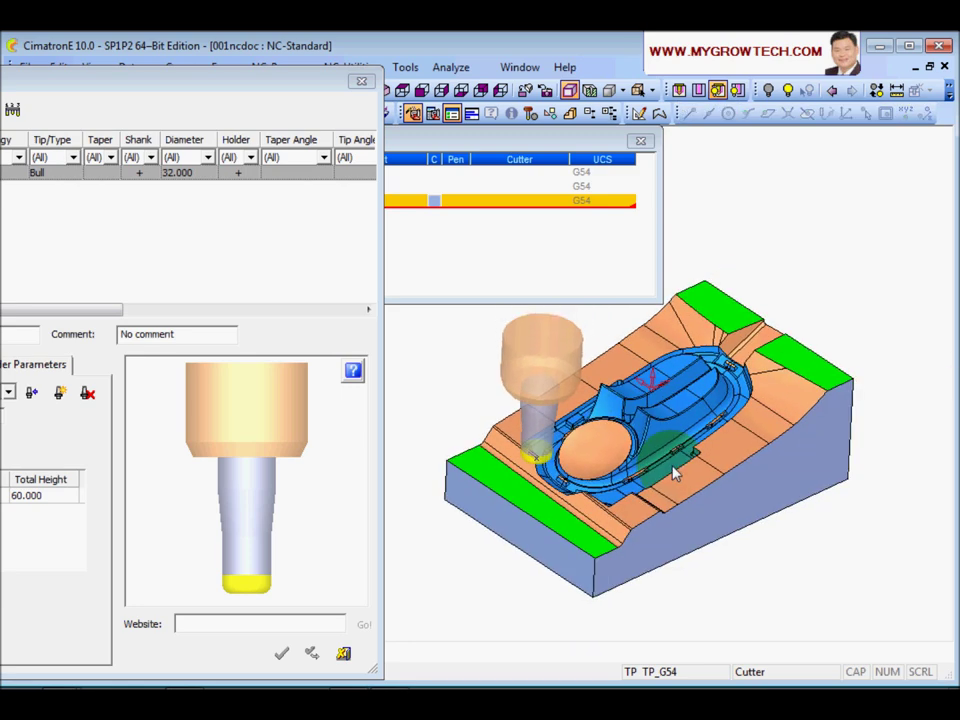
{"action": "left_click_drag", "start_coordinate": [193, 81], "coordinate": [513, 80]}
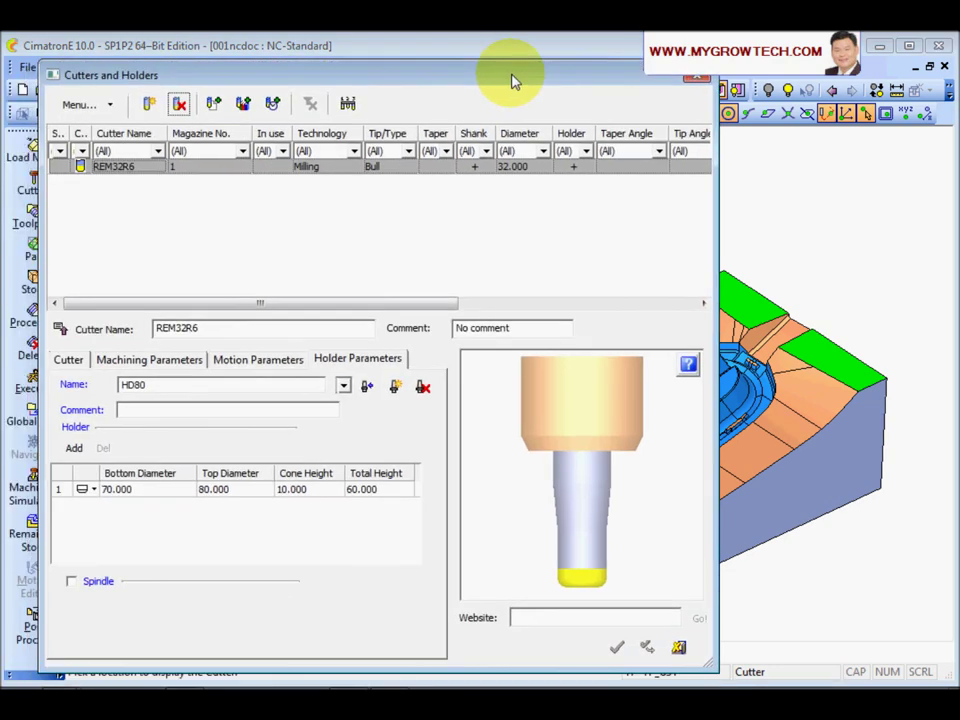
{"action": "left_click", "coordinate": [678, 647]}
{"action": "middle_click_drag", "start_coordinate": [367, 425], "coordinate": [520, 400]}
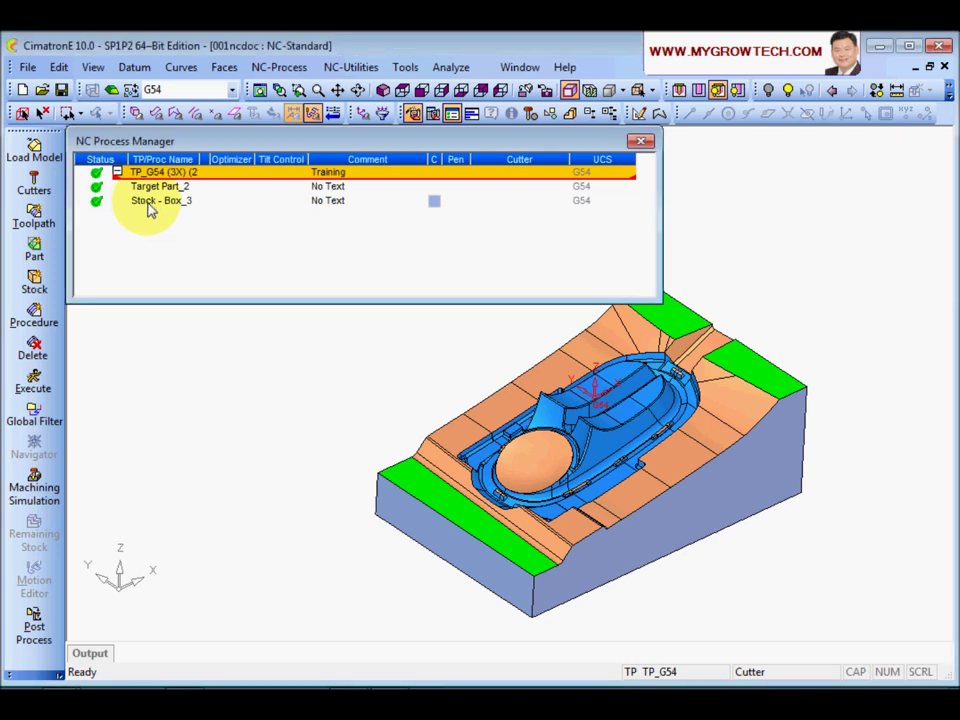
- Create a new procedure after the box stock, using Volume Milling with the Rough Spiral strategy
{"action": "left_click", "coordinate": [148, 202]}
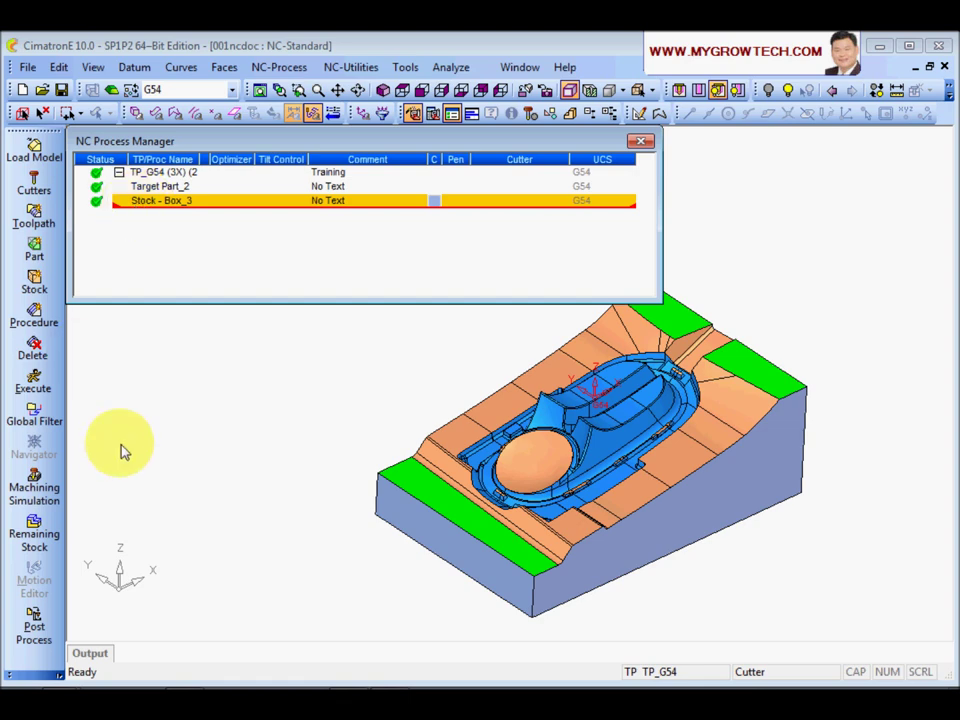
{"action": "left_click", "coordinate": [36, 318]}
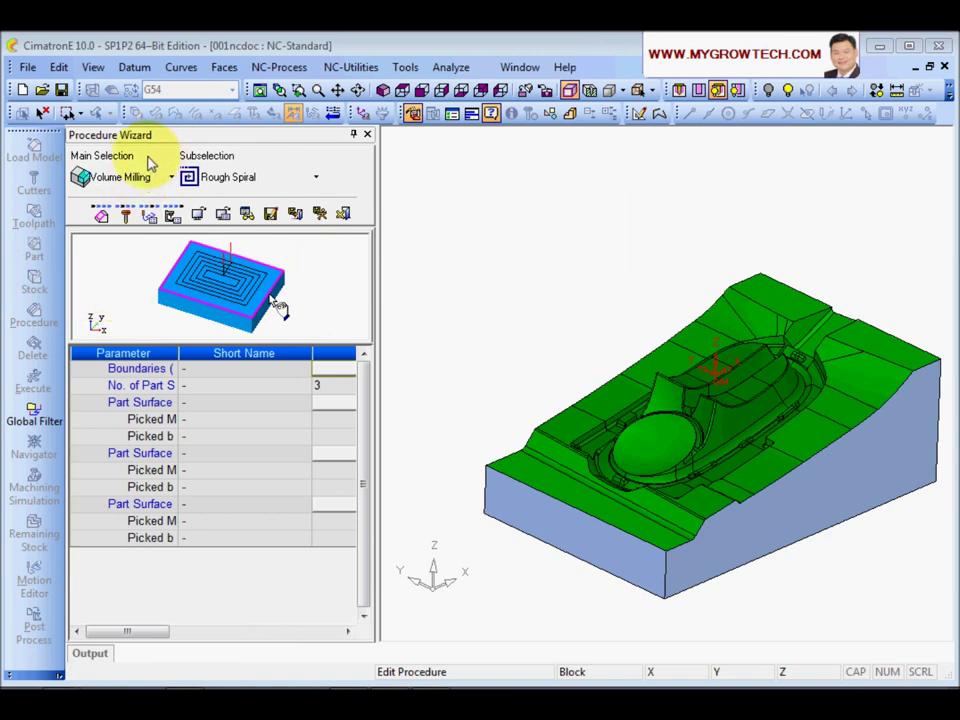
{"action": "left_click", "coordinate": [172, 178]}
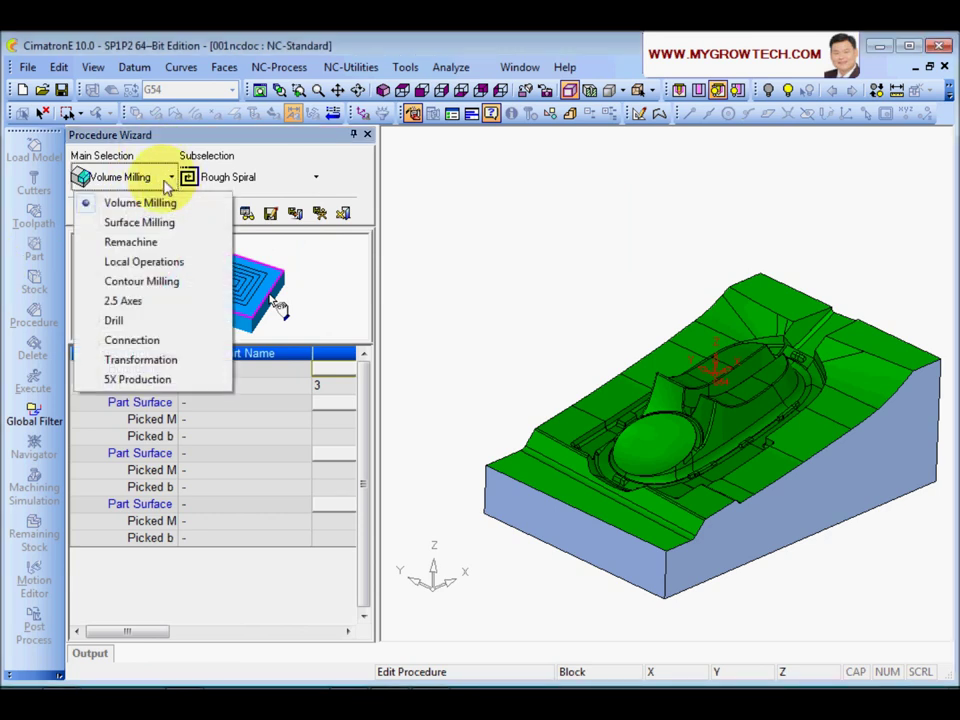
{"action": "left_click", "coordinate": [150, 205]}
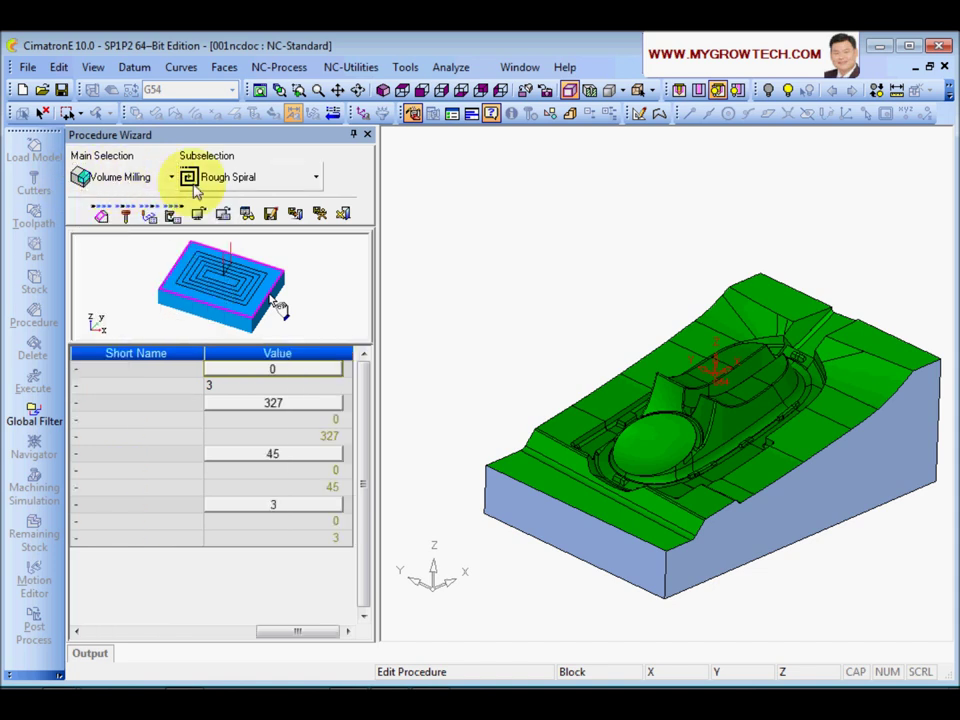
{"action": "left_click", "coordinate": [317, 180]}
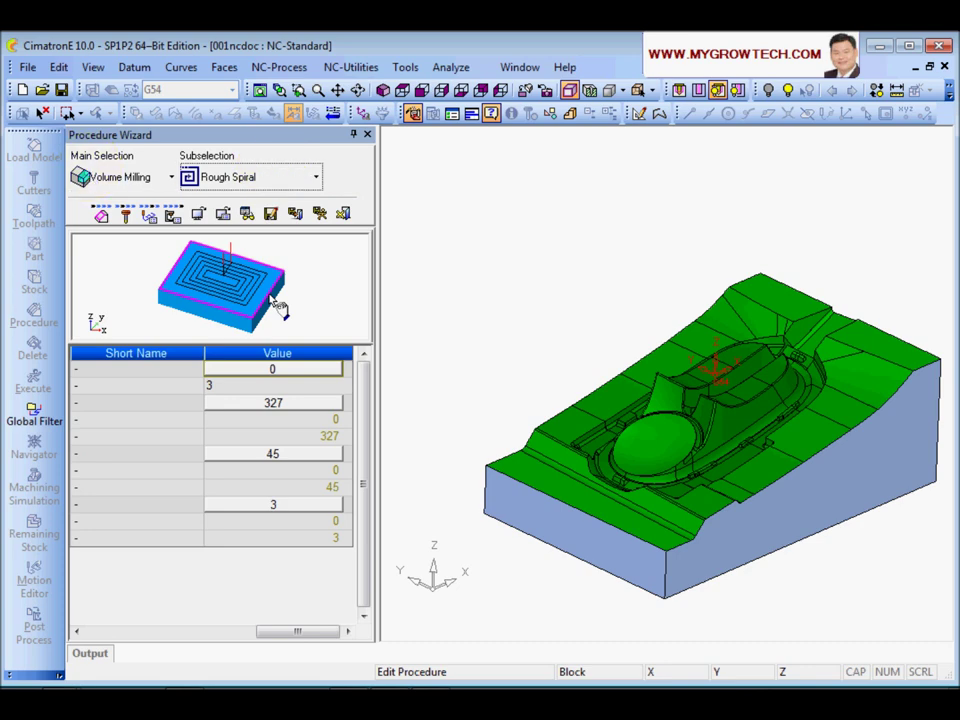
- Widen the procedure wizard and its parameter column, and set the number of part surface groups to 3
{"action": "left_click_drag", "start_coordinate": [299, 260], "coordinate": [414, 283]}
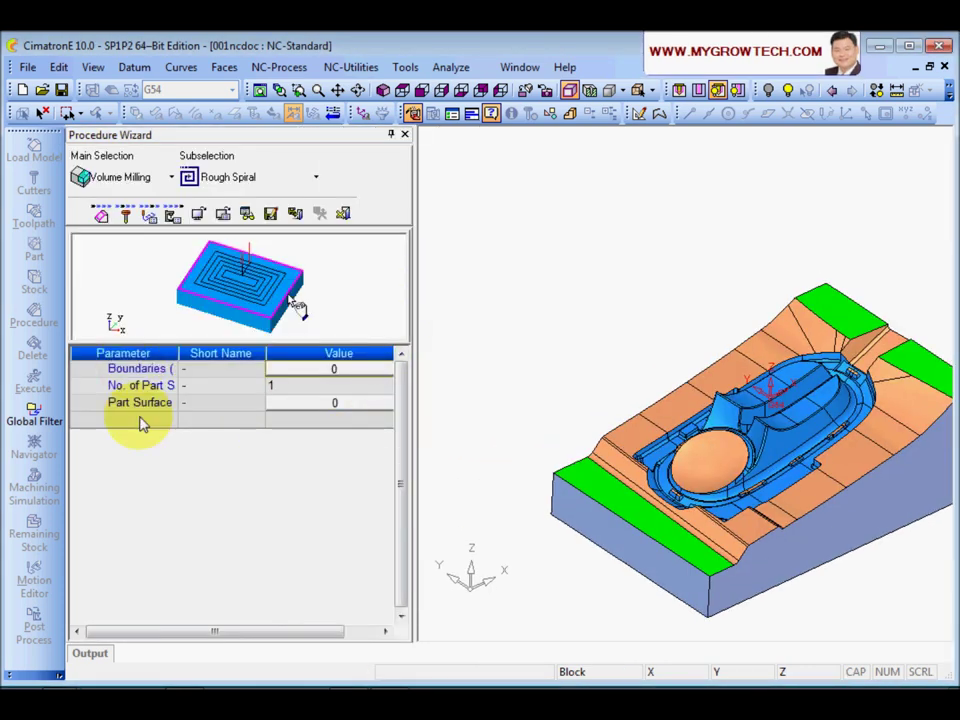
{"action": "left_click", "coordinate": [127, 218]}
{"action": "left_click", "coordinate": [489, 636]}
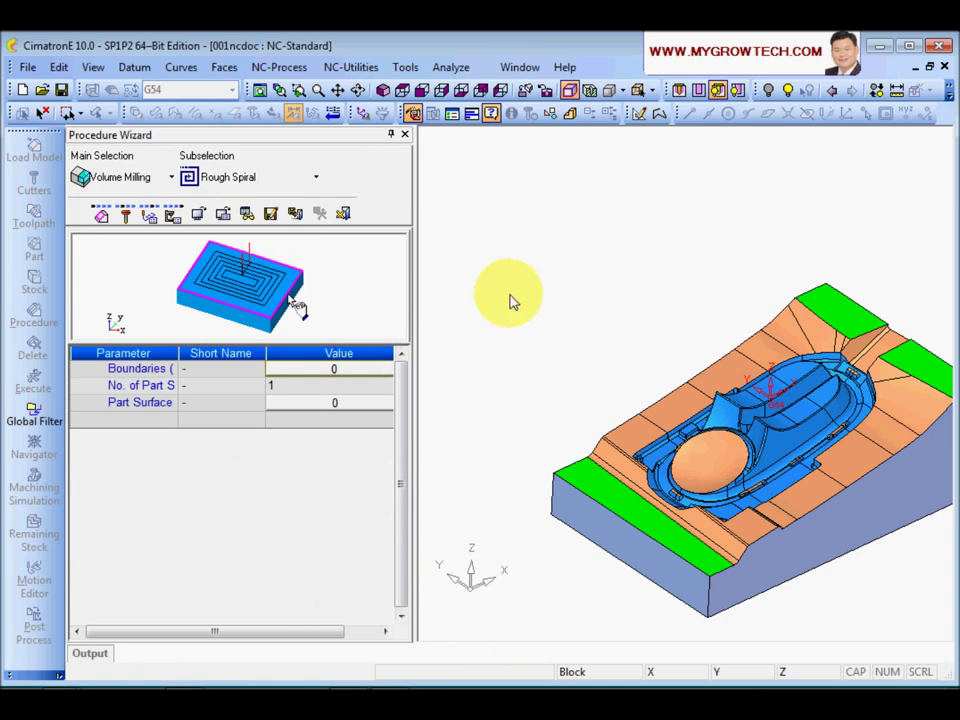
{"action": "middle_click_drag", "start_coordinate": [583, 336], "coordinate": [558, 310]}
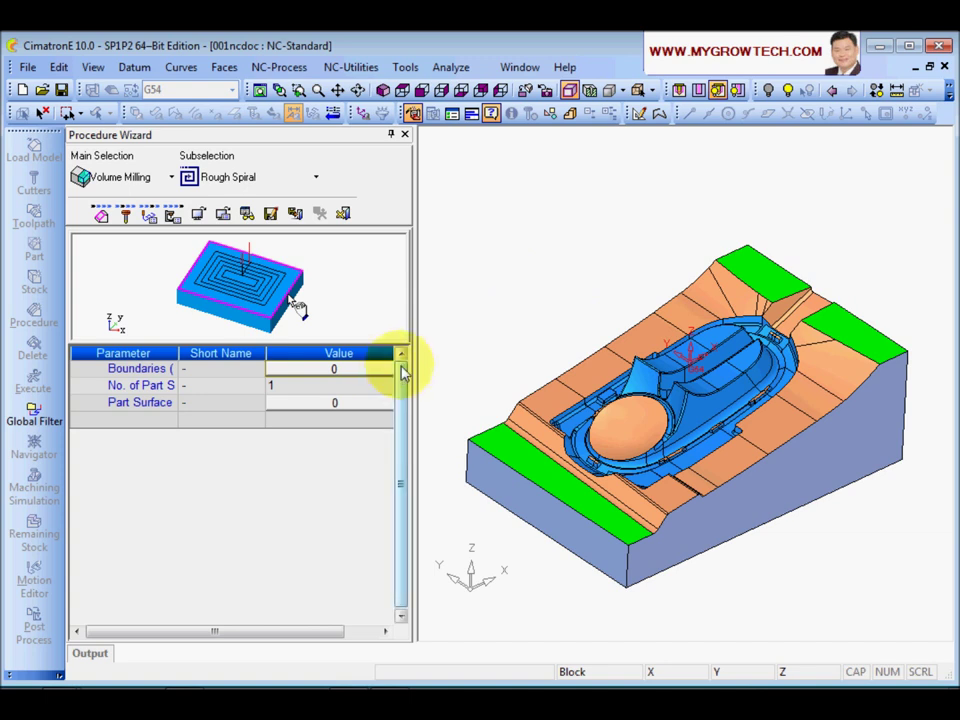
{"action": "left_click_drag", "start_coordinate": [414, 371], "coordinate": [497, 362]}
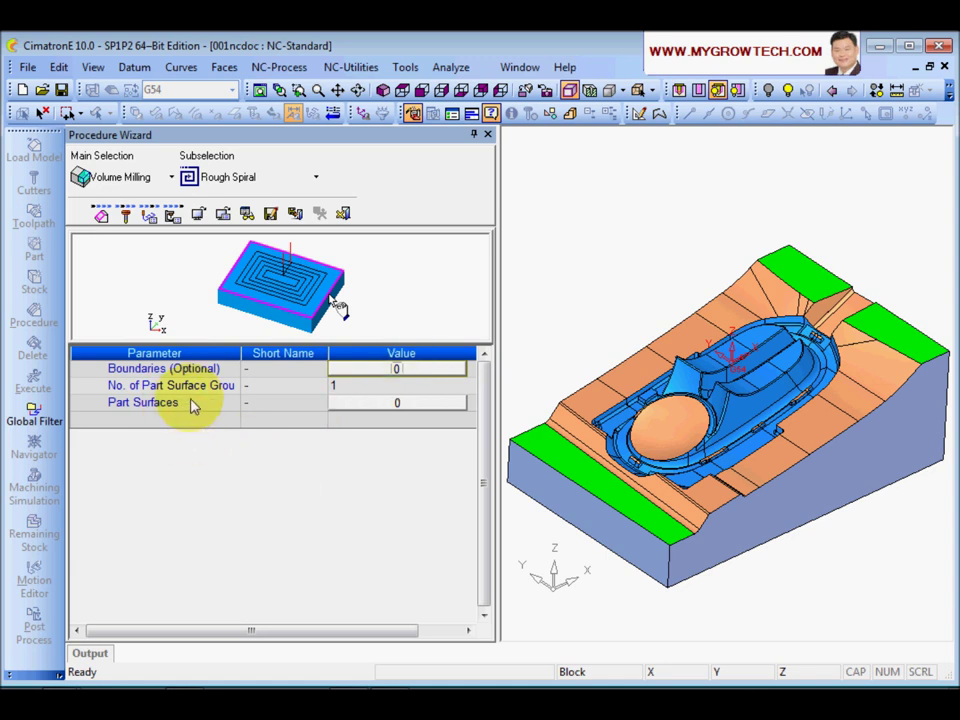
{"action": "left_click_drag", "start_coordinate": [241, 356], "coordinate": [259, 358]}
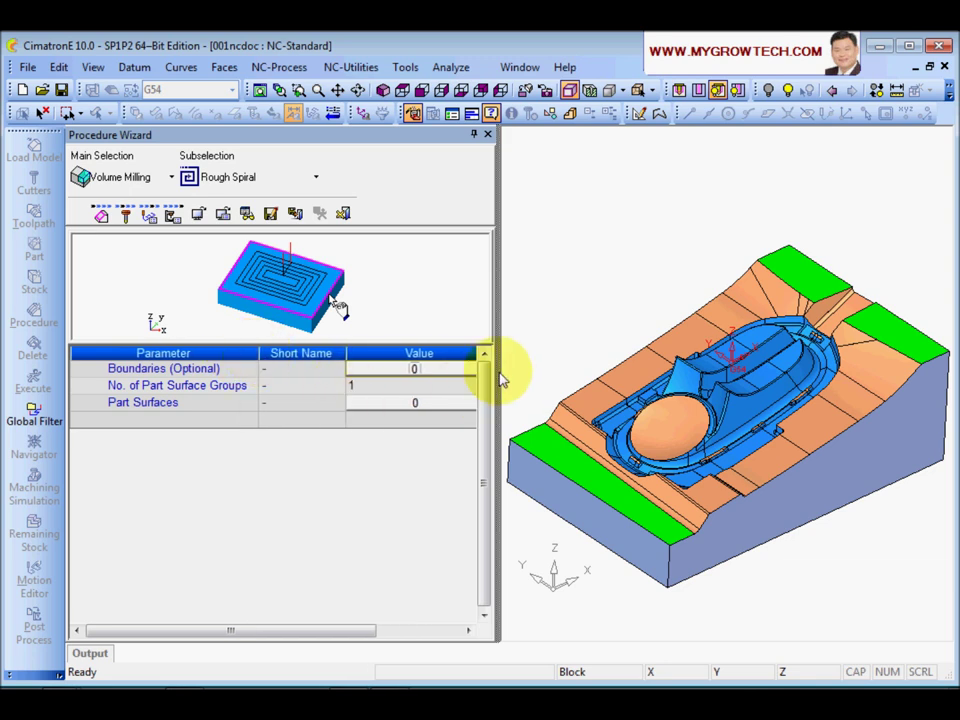
{"action": "left_click_drag", "start_coordinate": [502, 375], "coordinate": [527, 373]}
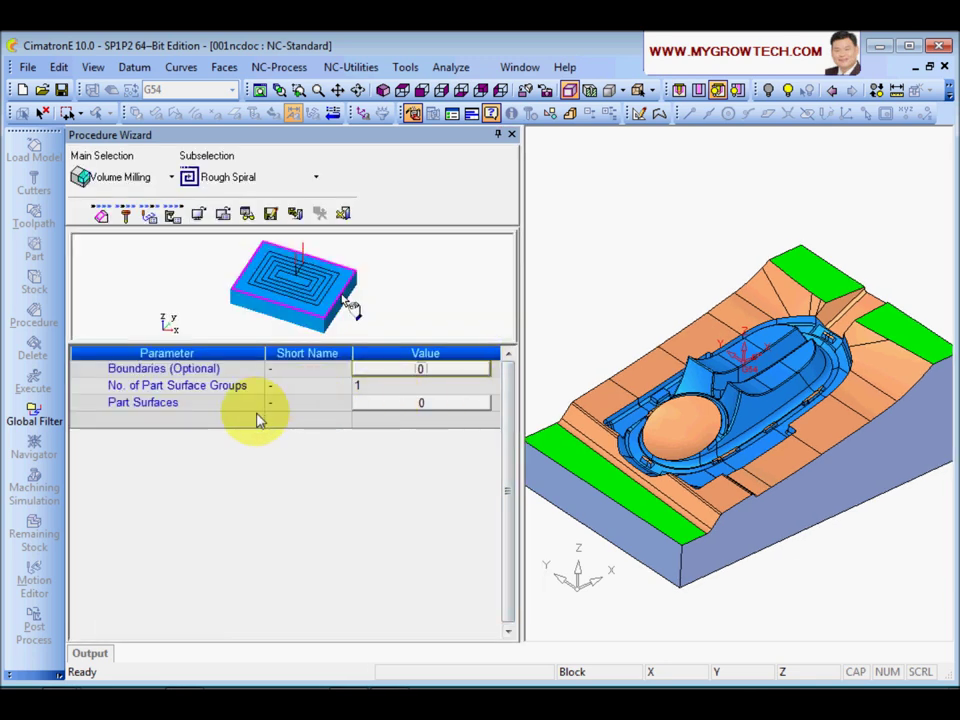
{"action": "left_click", "coordinate": [369, 388]}
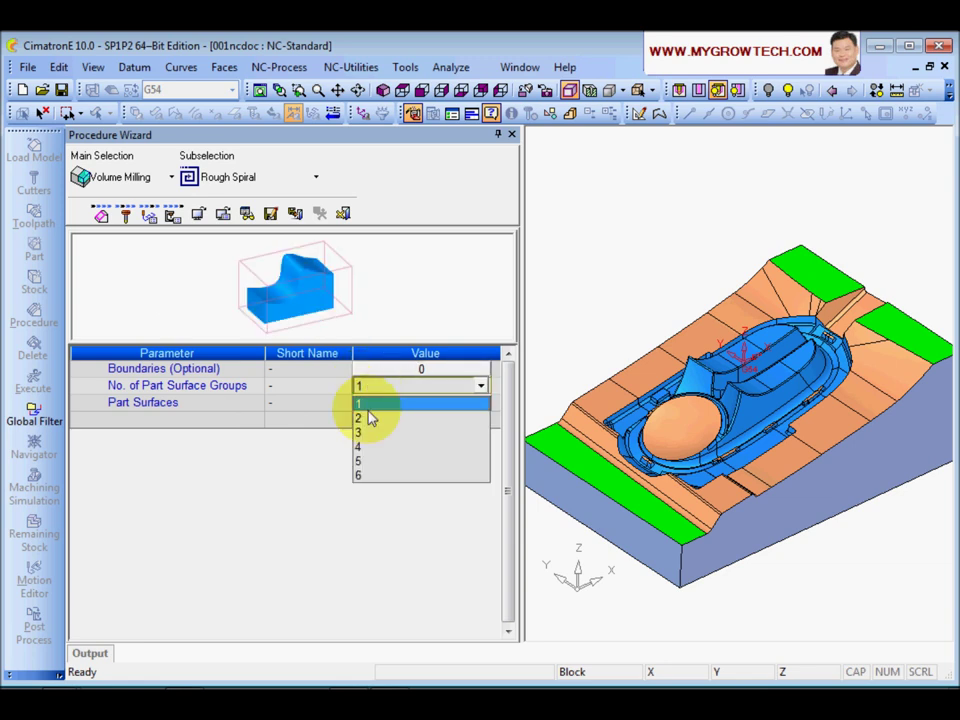
{"action": "left_click", "coordinate": [365, 434]}
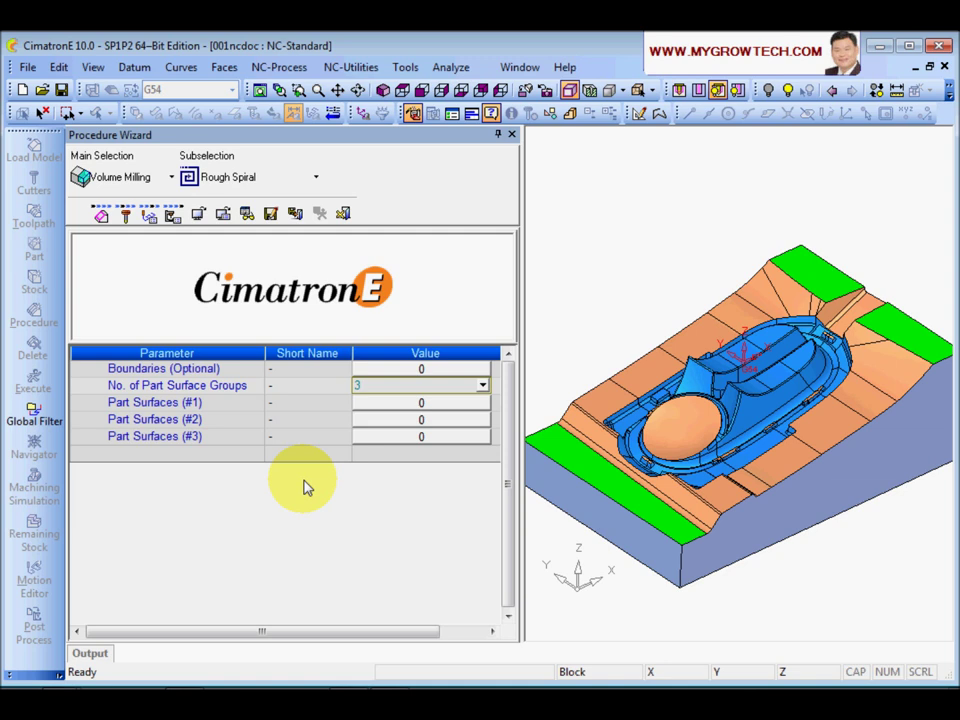
- Select the surfaces of part surface group #1 by criteria, using the set "cavity srf"
{"action": "left_click", "coordinate": [155, 404]}
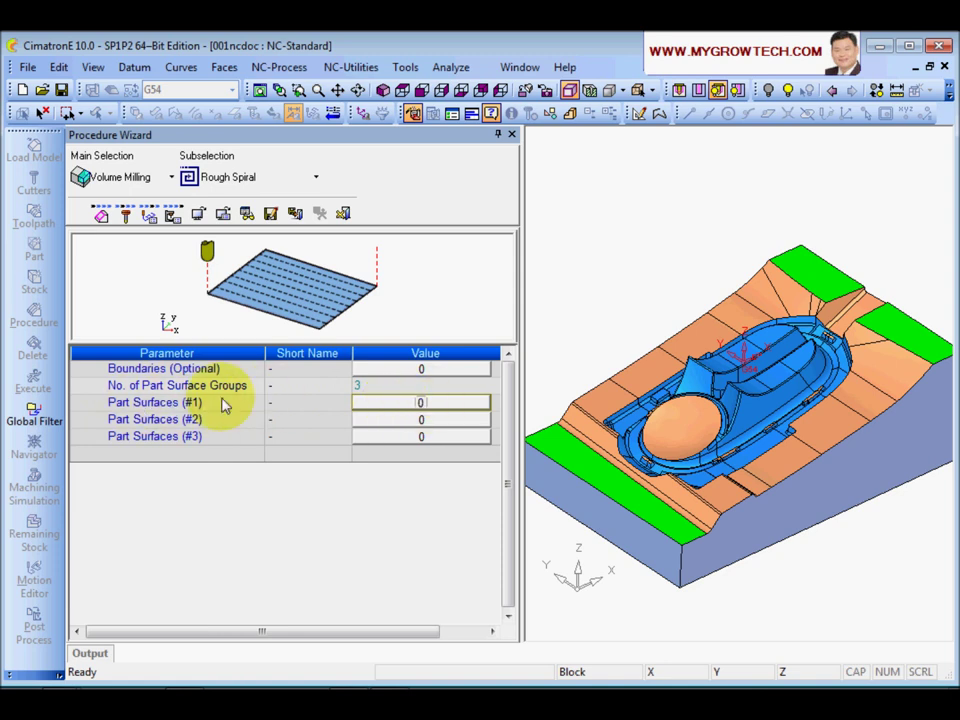
{"action": "left_click", "coordinate": [425, 408]}
{"action": "right_click", "coordinate": [306, 224]}
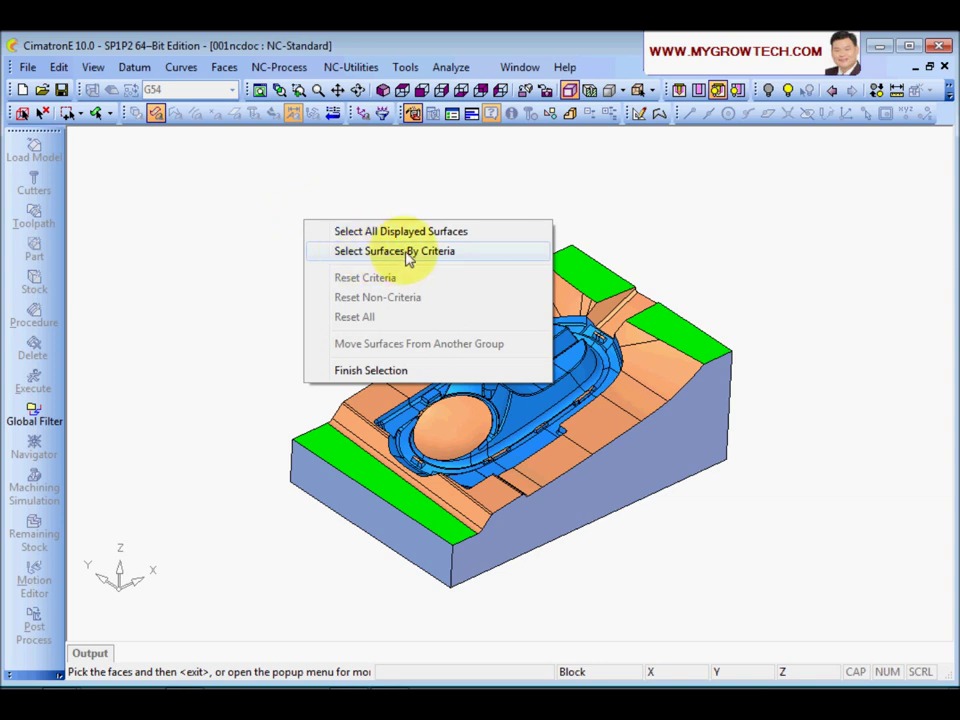
{"action": "left_click", "coordinate": [408, 255]}
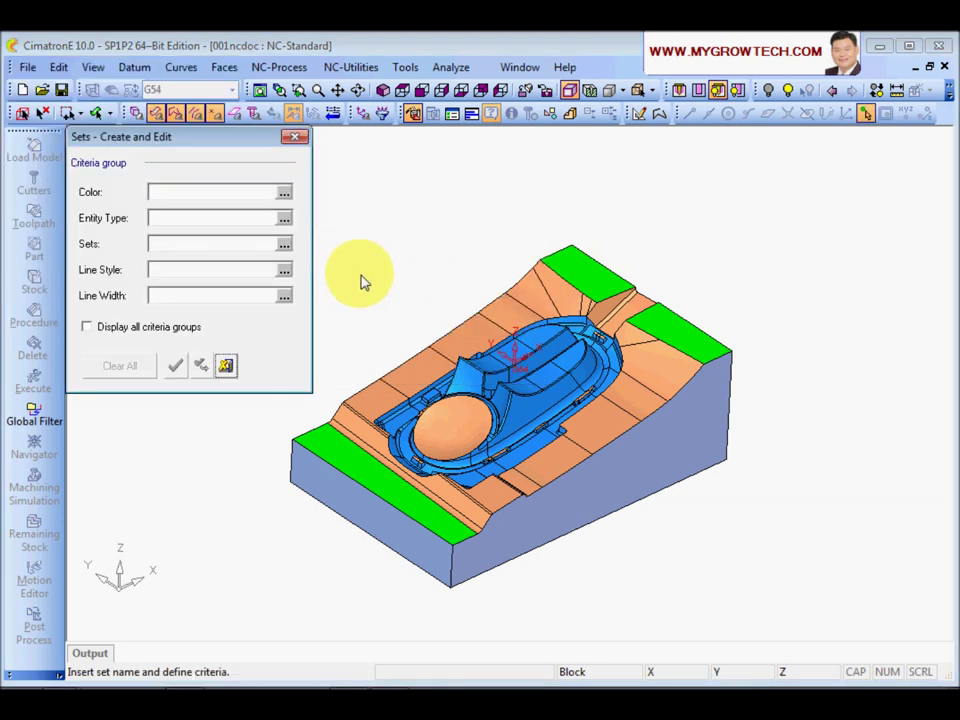
{"action": "left_click", "coordinate": [285, 246]}
{"action": "left_click", "coordinate": [289, 352]}
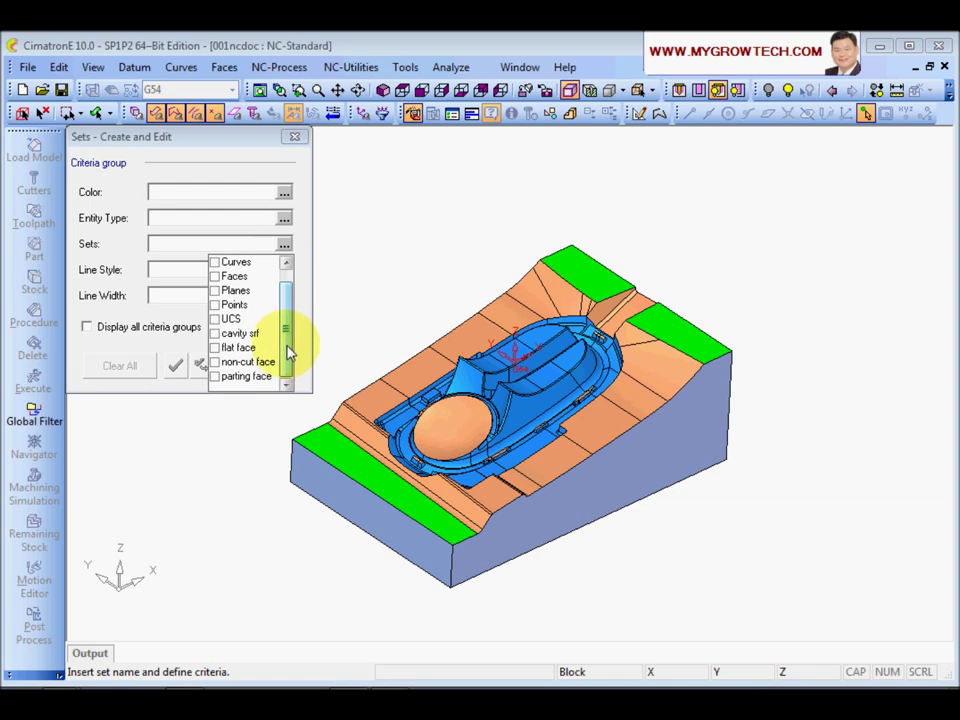
{"action": "left_click", "coordinate": [215, 333]}
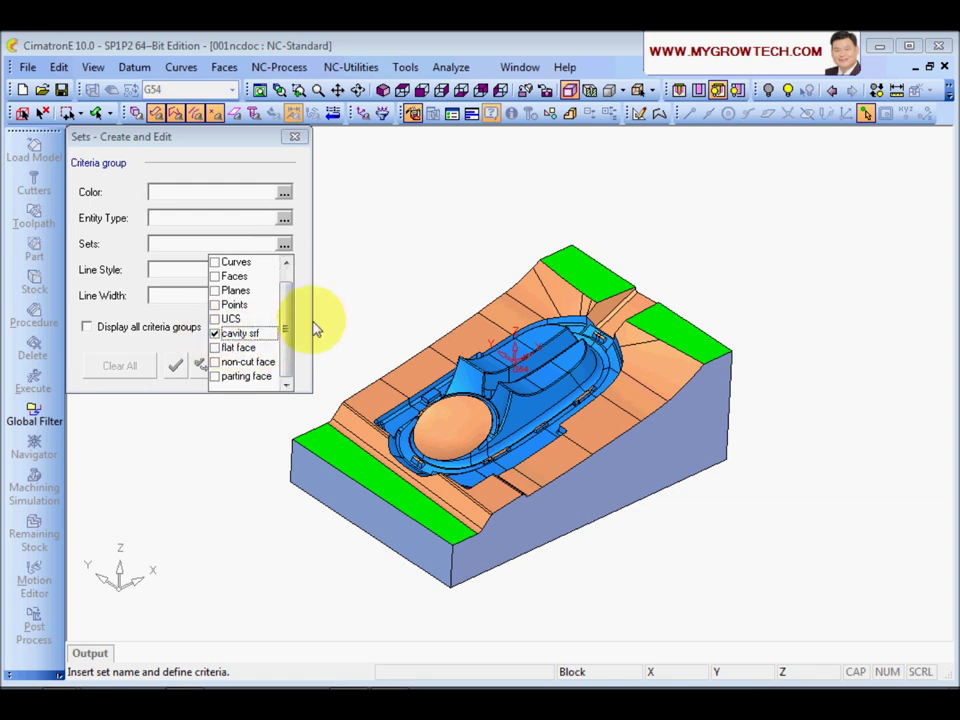
{"action": "left_click", "coordinate": [176, 367]}
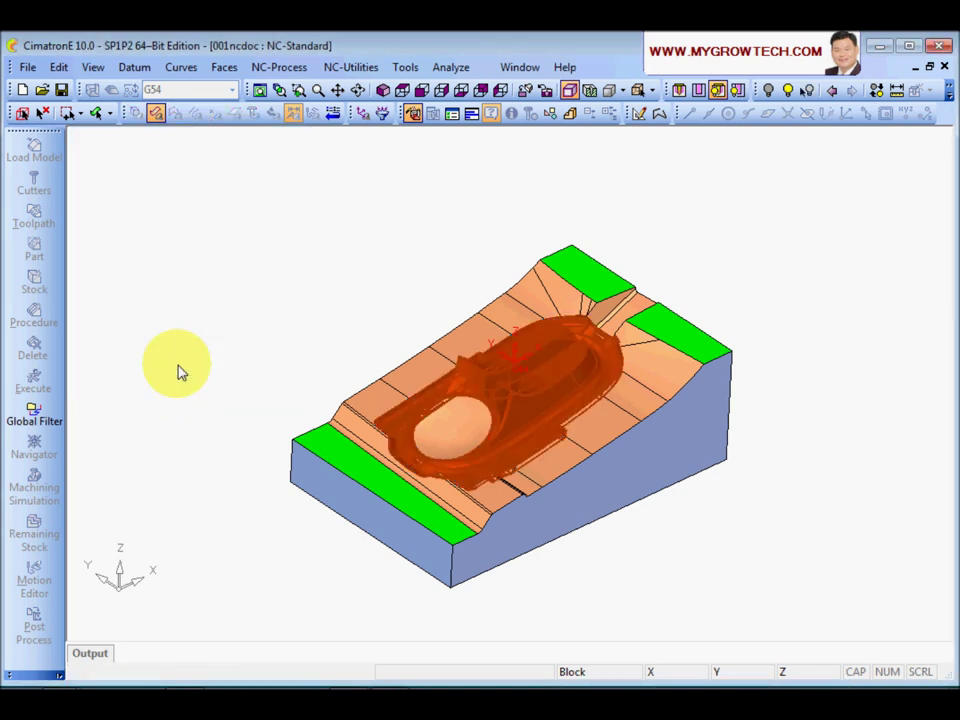
{"action": "middle_click", "coordinate": [305, 325]}
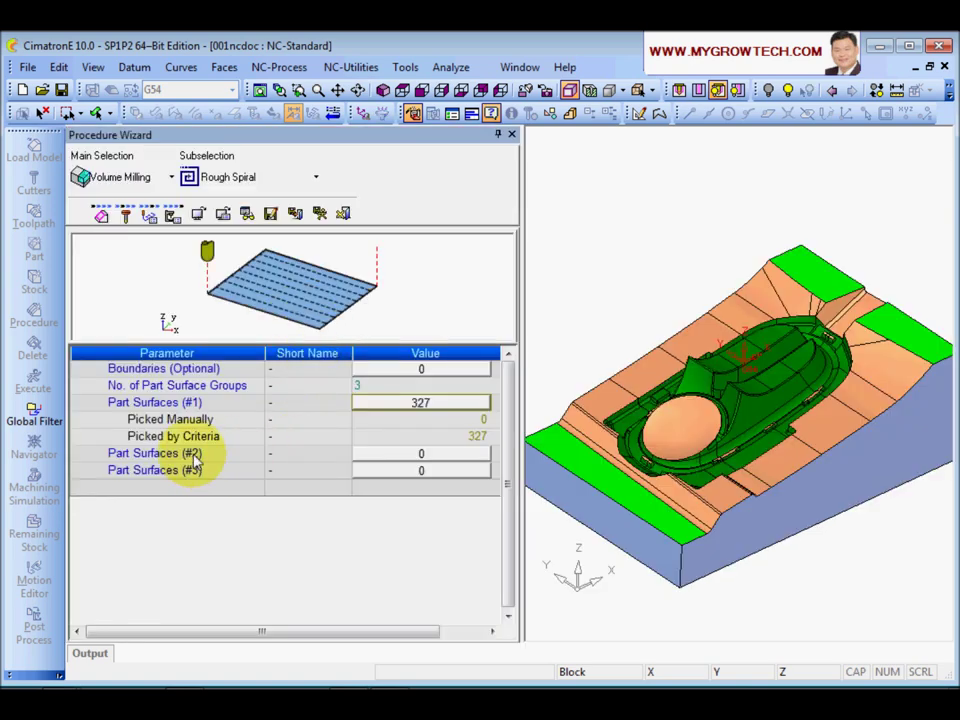
- Select the surfaces of part surface group #2 by criteria, using the set "parting face"
{"action": "left_click", "coordinate": [420, 455]}
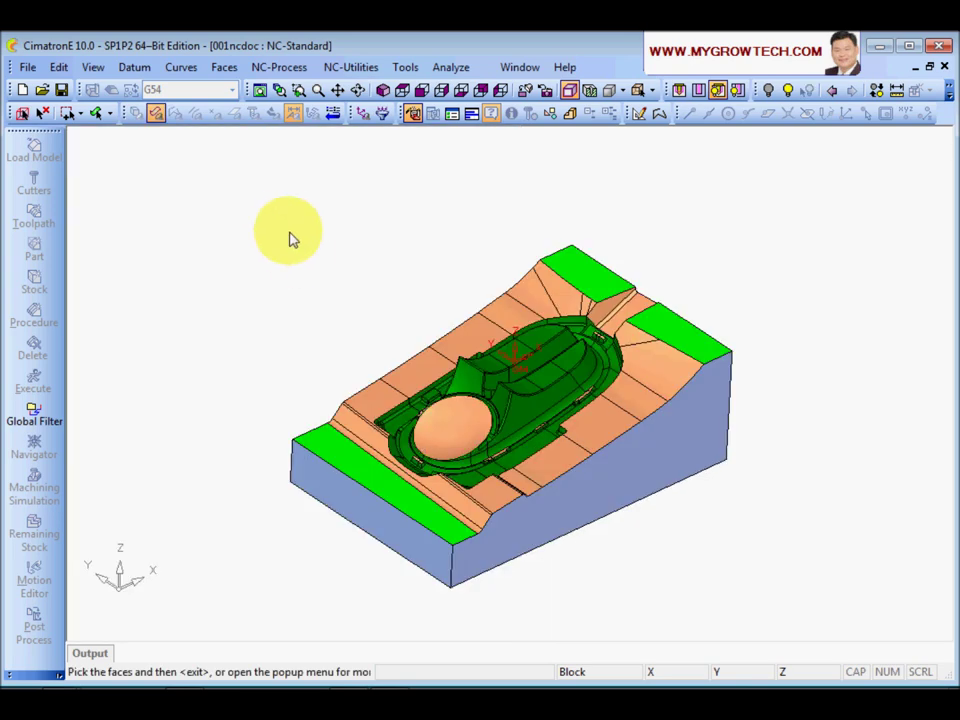
{"action": "right_click", "coordinate": [290, 235]}
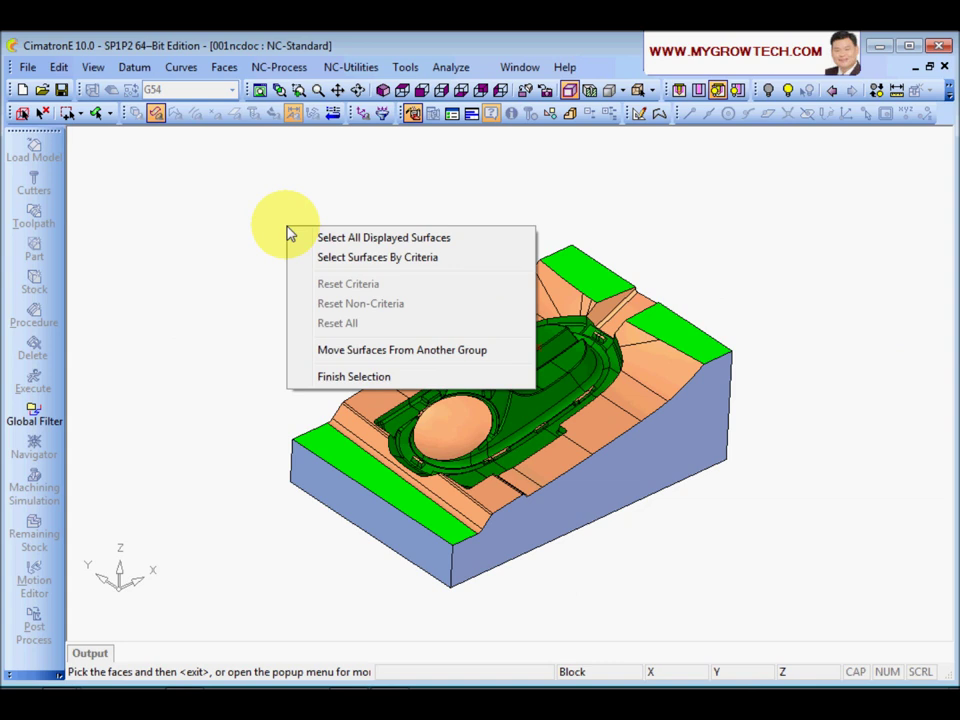
{"action": "left_click", "coordinate": [357, 258]}
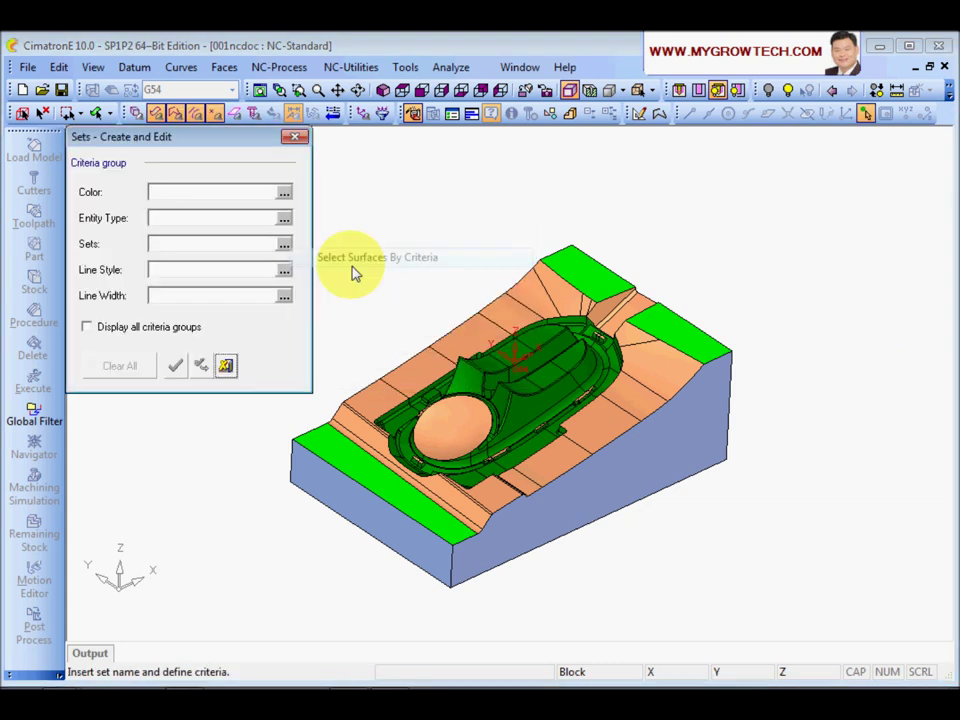
{"action": "left_click", "coordinate": [284, 245]}
{"action": "left_click_drag", "start_coordinate": [281, 321], "coordinate": [291, 365]}
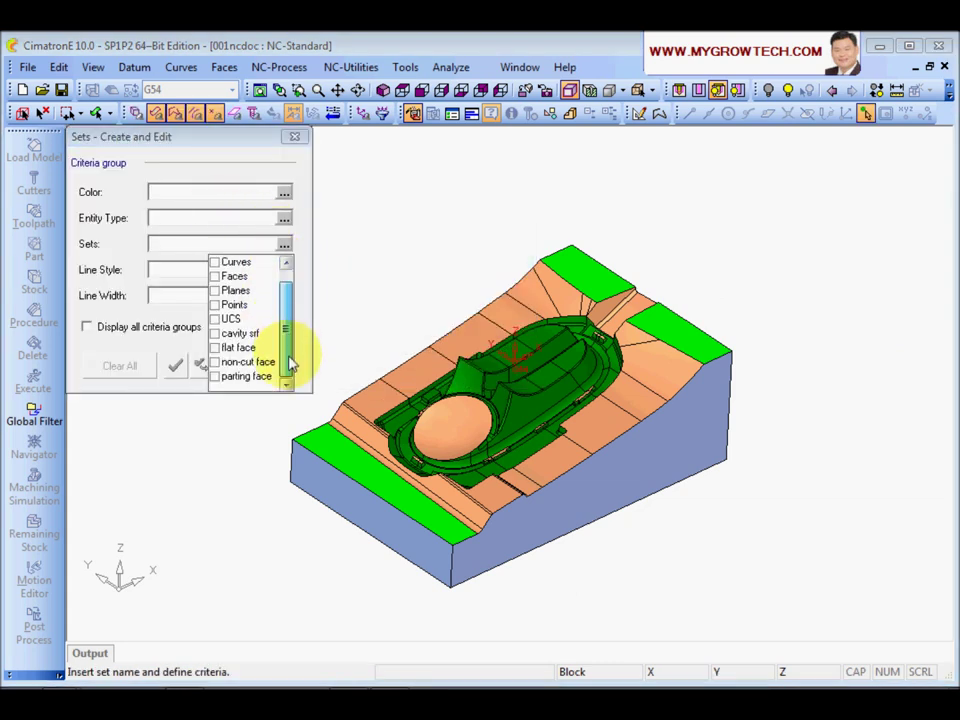
{"action": "left_click", "coordinate": [232, 377]}
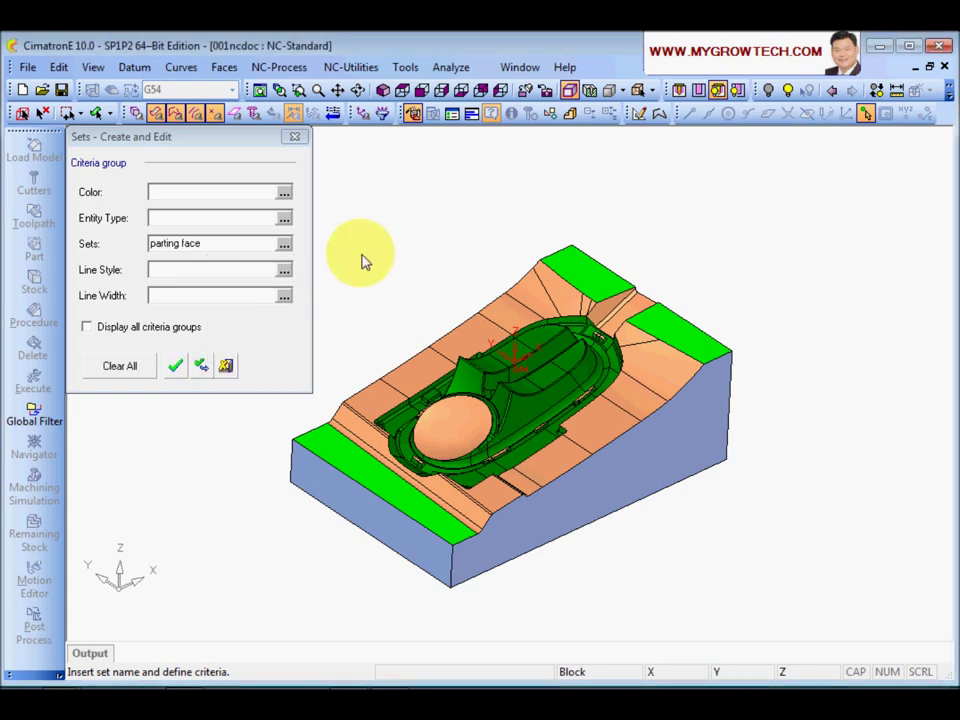
{"action": "left_click", "coordinate": [176, 366]}
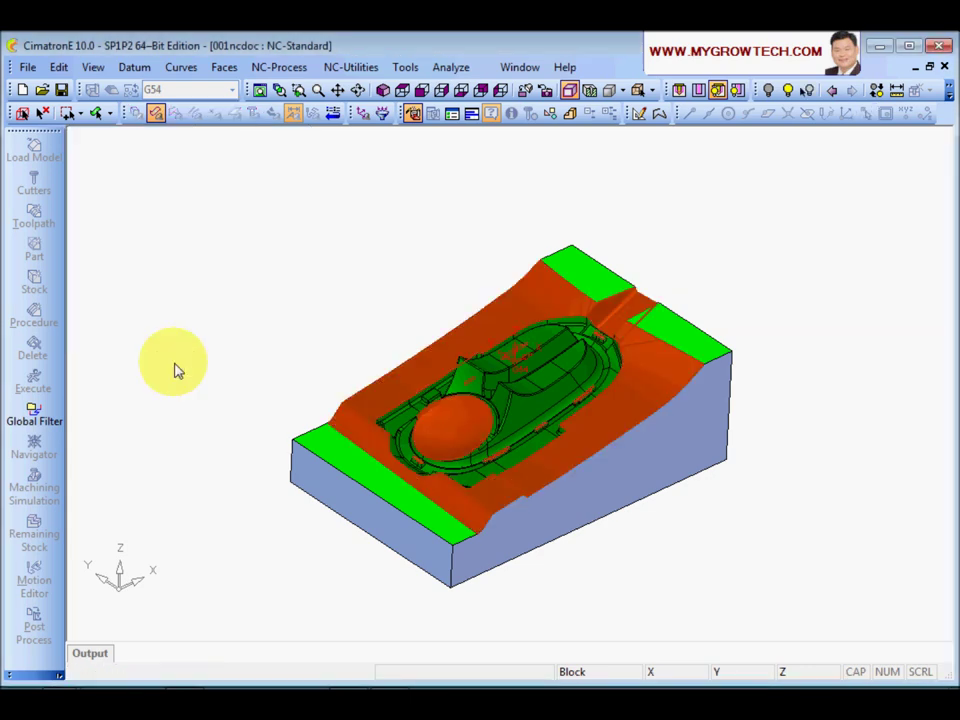
{"action": "middle_click", "coordinate": [340, 315]}
- Select the surfaces of part surface group #3 by criteria, using the set "flat face"
{"action": "left_click", "coordinate": [392, 510]}
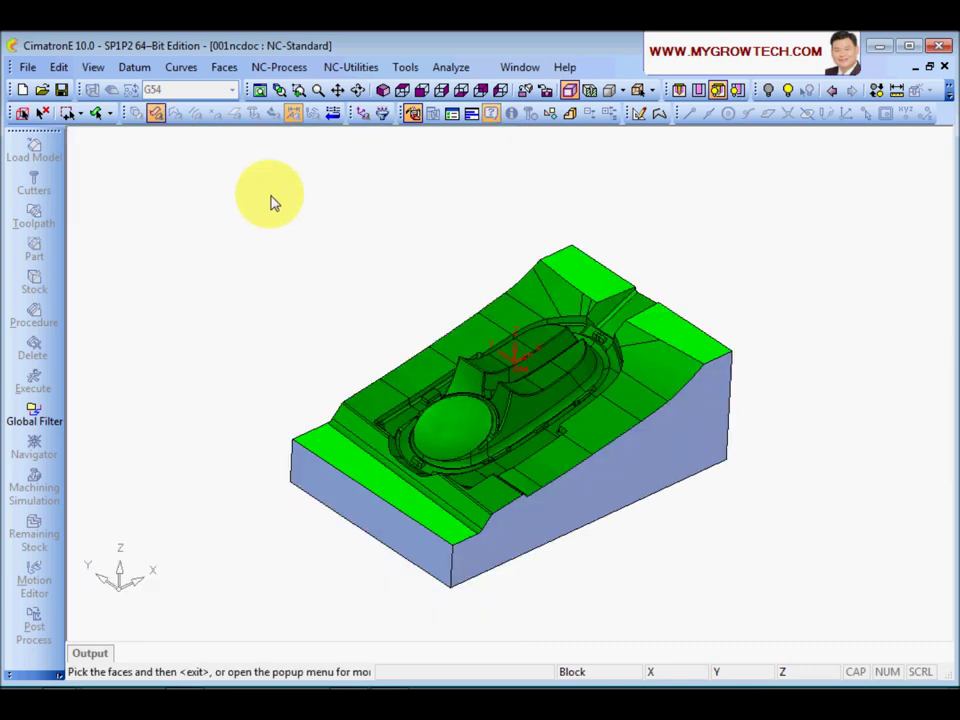
{"action": "right_click", "coordinate": [272, 201]}
{"action": "left_click", "coordinate": [362, 228]}
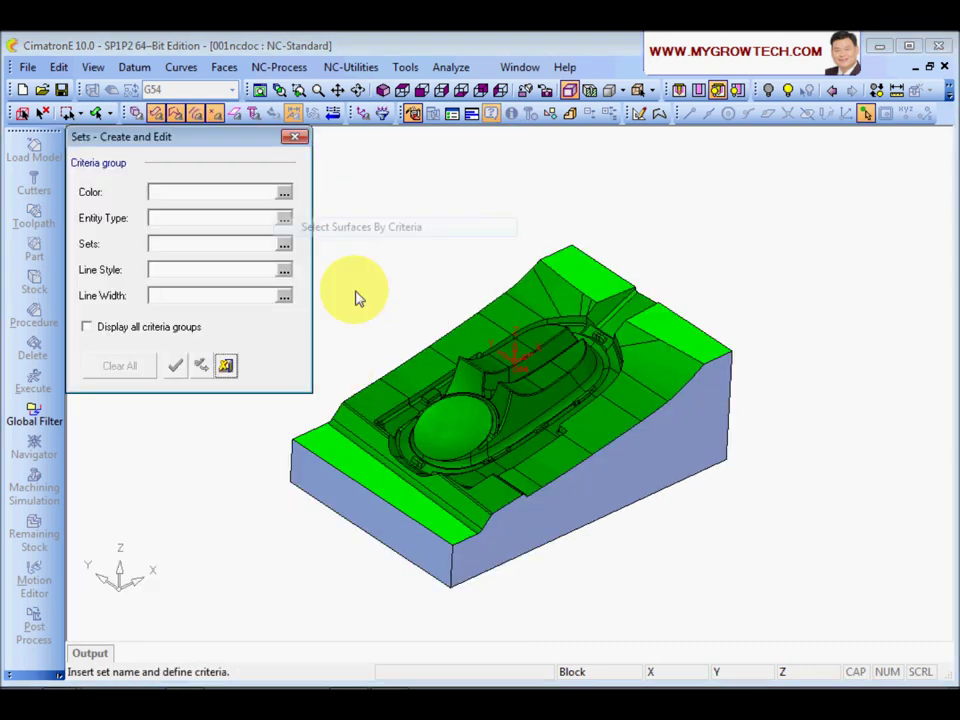
{"action": "left_click", "coordinate": [283, 246]}
{"action": "left_click_drag", "start_coordinate": [281, 300], "coordinate": [290, 348]}
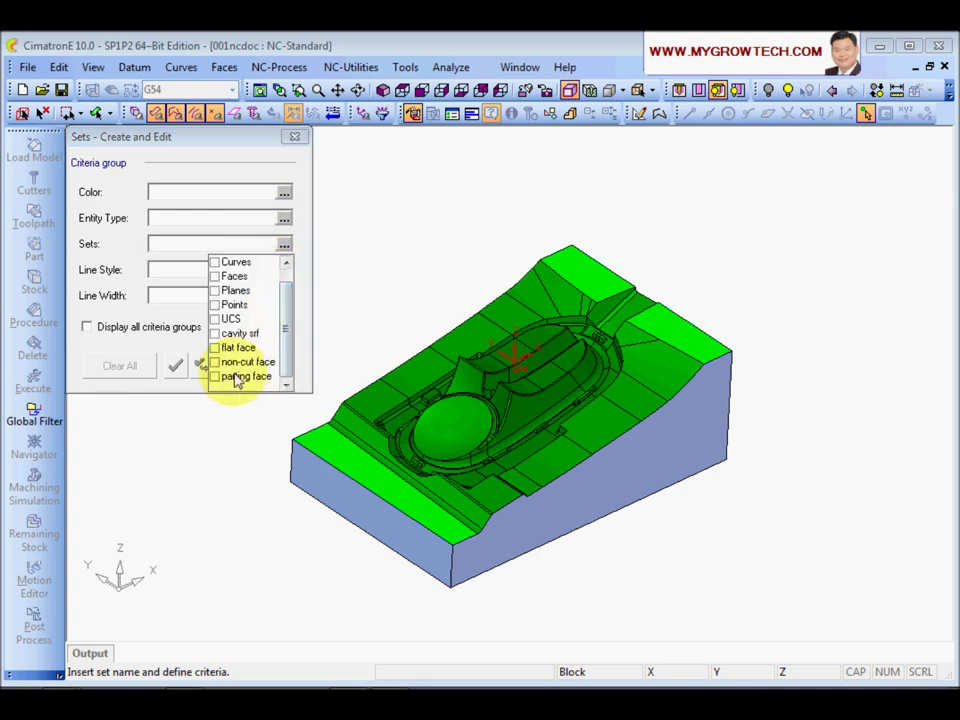
{"action": "left_click", "coordinate": [214, 347]}
{"action": "left_click", "coordinate": [173, 368]}
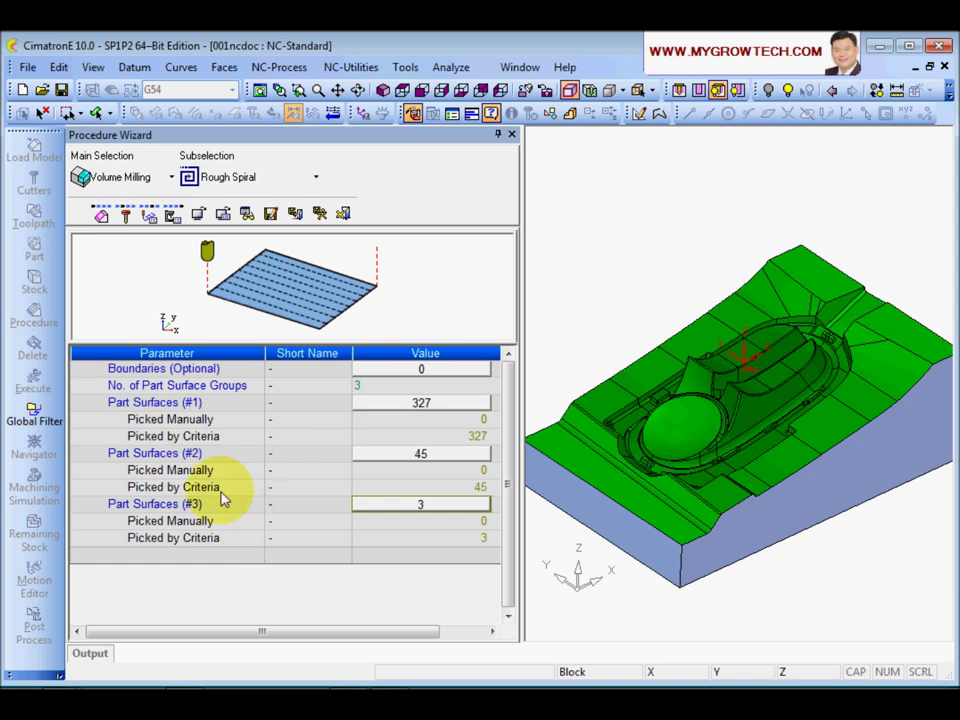
- Review the surface offset parameters of the three part surface groups, and return to the procedure's geometry parameters
{"action": "left_click", "coordinate": [150, 217]}
{"action": "left_click", "coordinate": [111, 419]}
{"action": "left_click", "coordinate": [158, 437]}
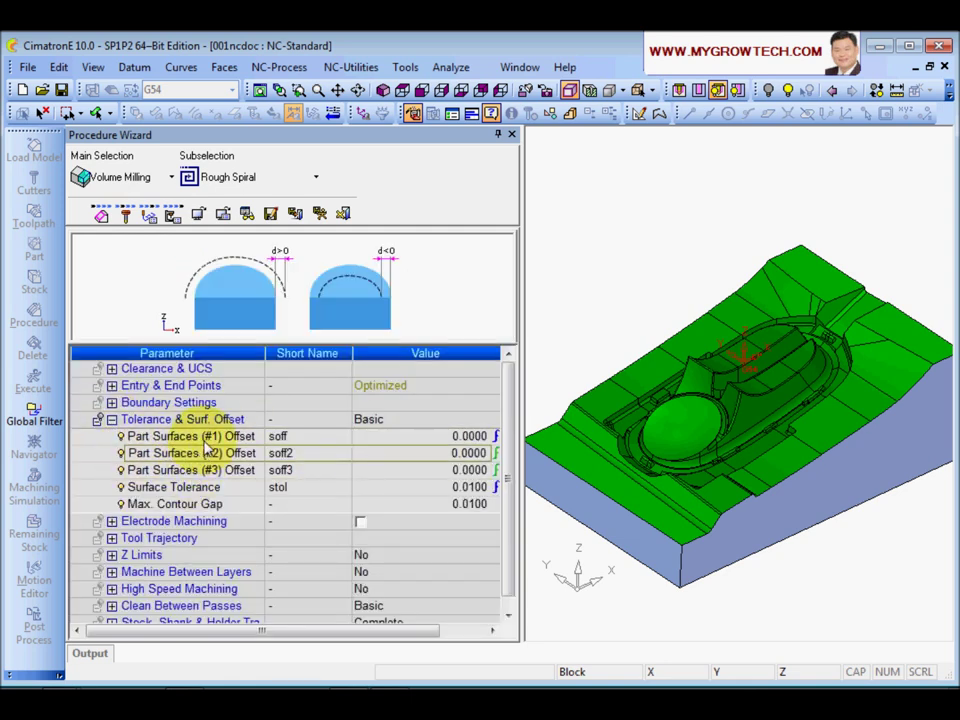
{"action": "left_click", "coordinate": [214, 470]}
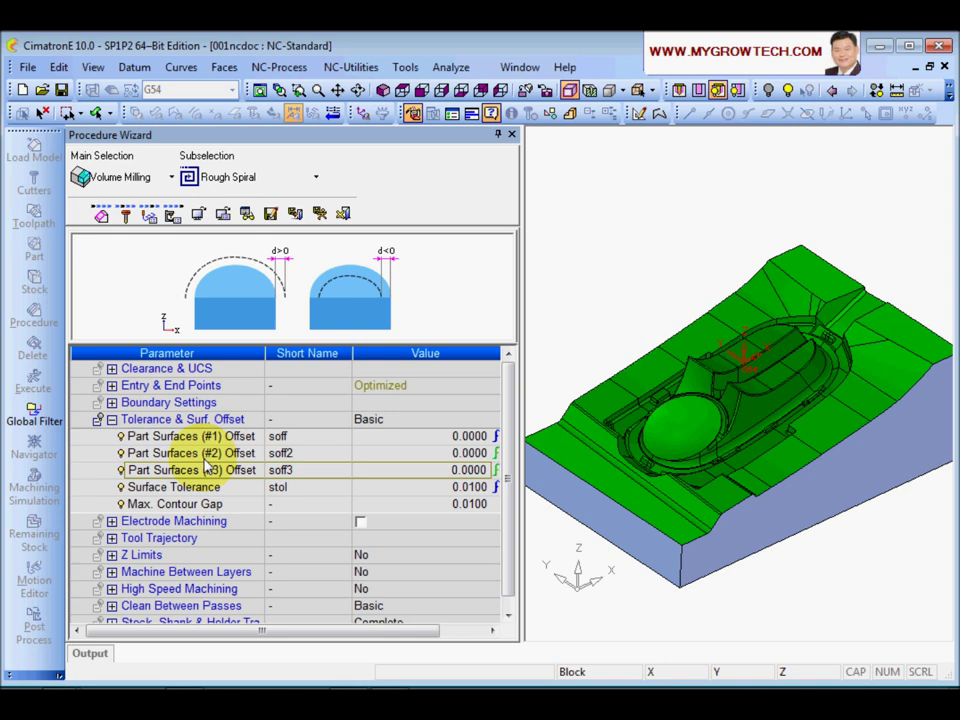
{"action": "left_click", "coordinate": [111, 419]}
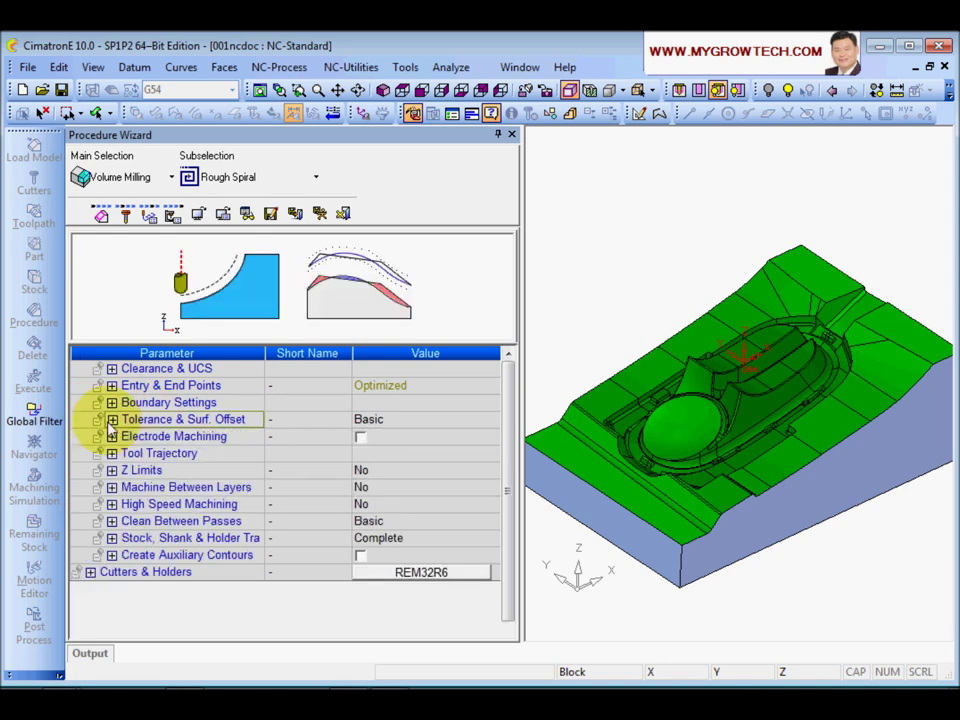
{"action": "left_click", "coordinate": [101, 214]}
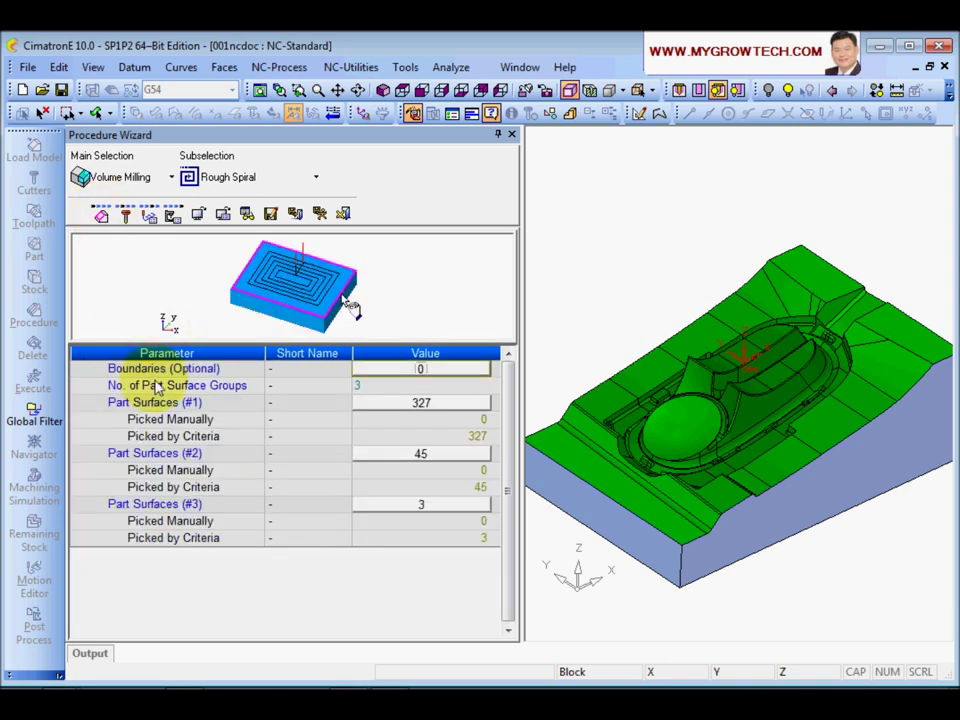
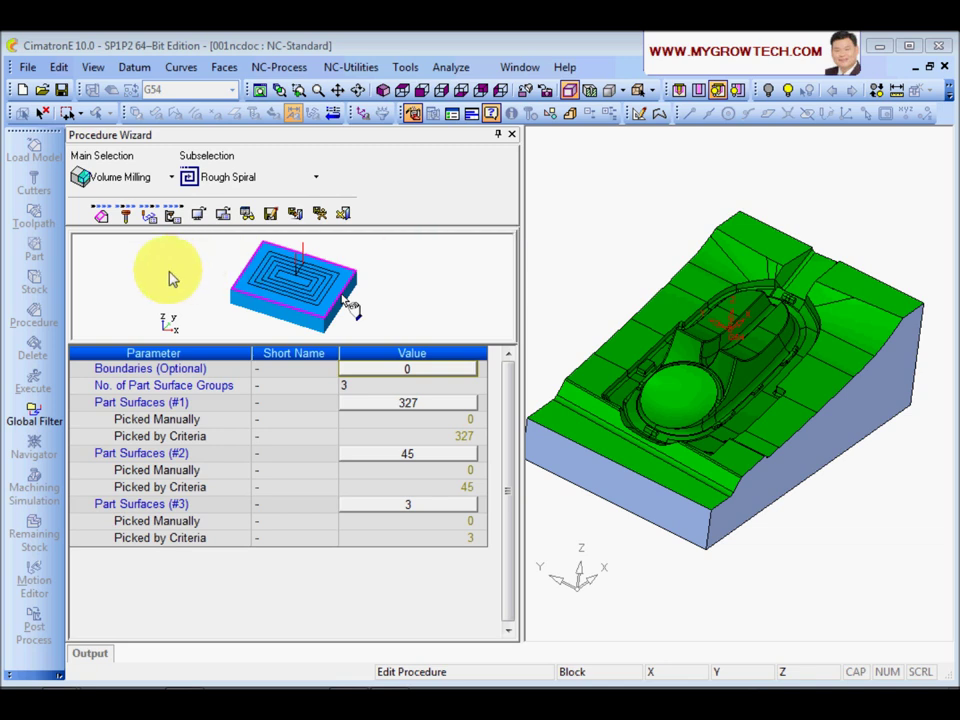
- Review the parameters of the REM32R6 cutter assigned to the procedure, and return to the procedure's geometry parameters
{"action": "left_click", "coordinate": [124, 215]}
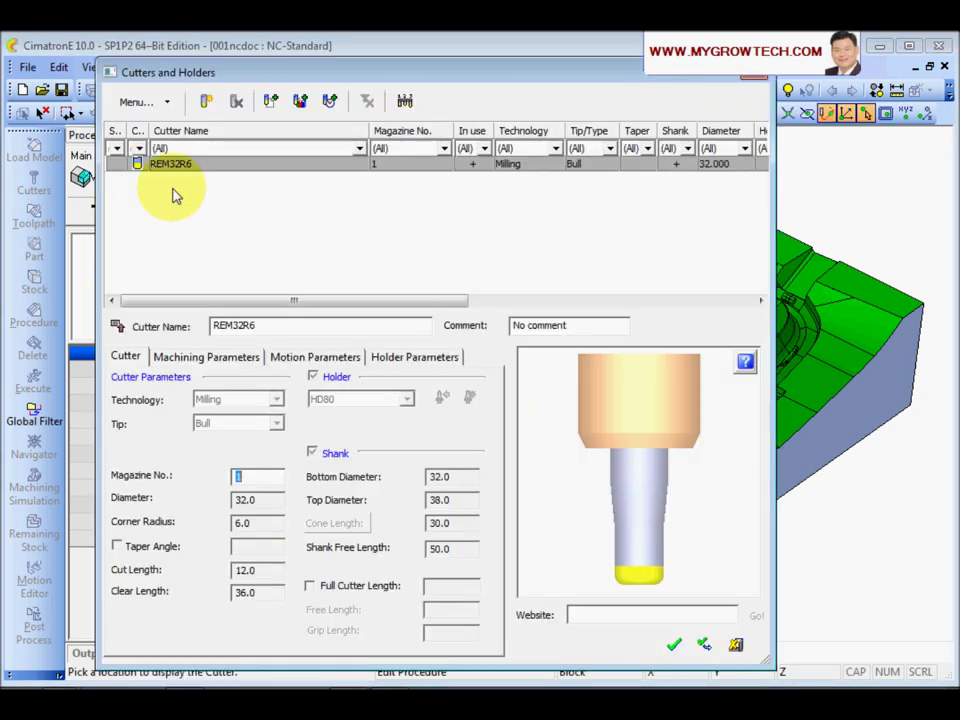
{"action": "left_click", "coordinate": [676, 646]}
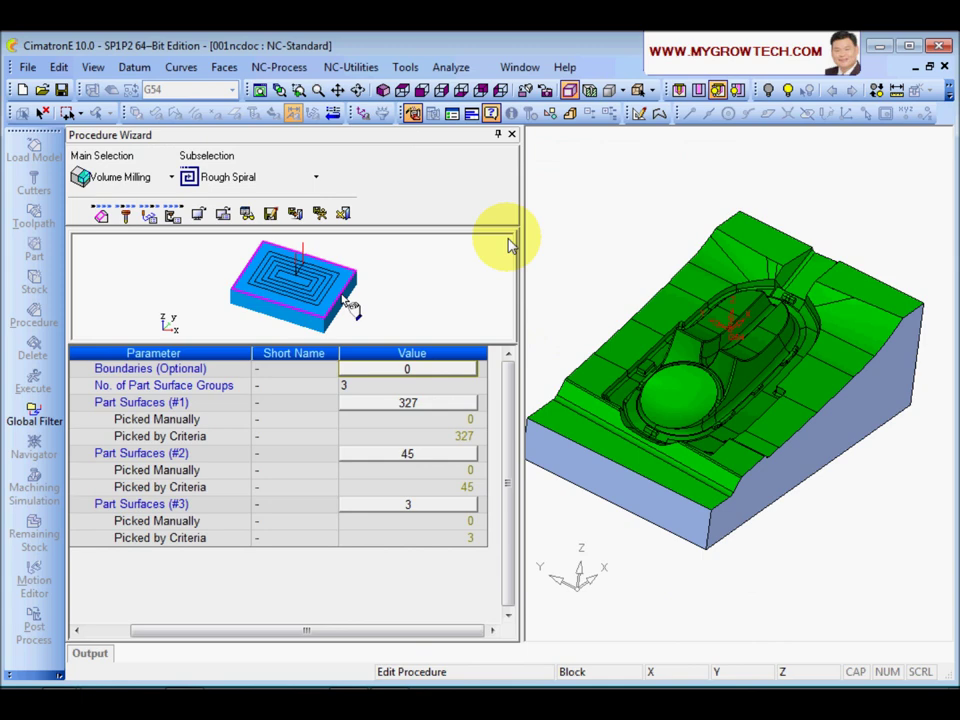
{"action": "scroll", "coordinate": [550, 253], "scroll_direction": "up", "scroll_amount": 3}
{"action": "middle_click_drag", "start_coordinate": [596, 360], "coordinate": [680, 330]}
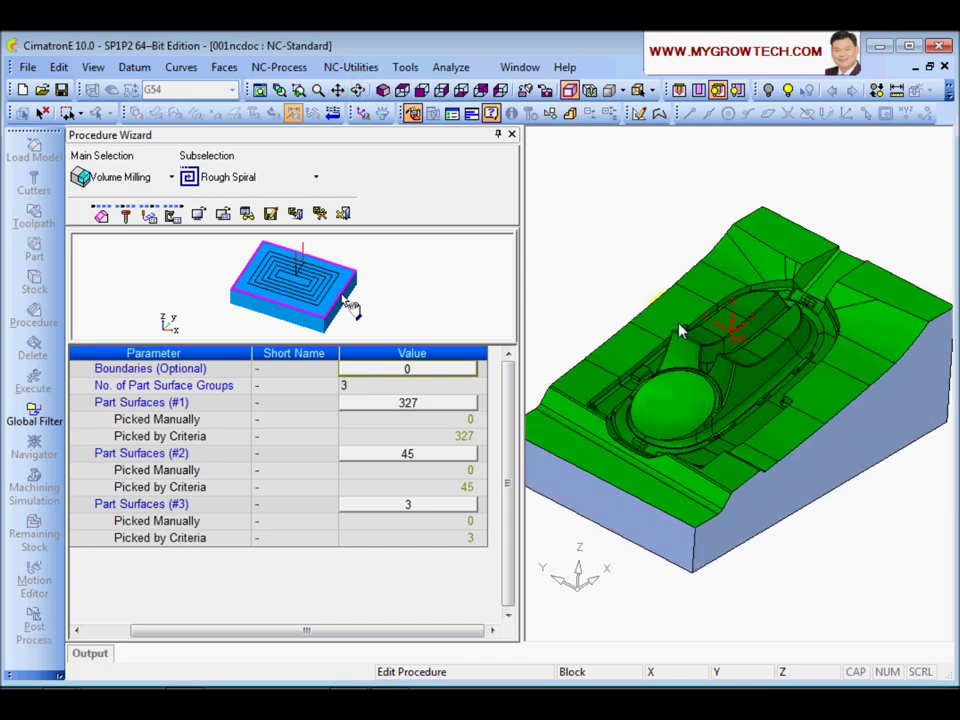
- Estimate the minimum clear length for the Rough Spiral procedure in its preview, and return to the procedure parameters
{"action": "left_click", "coordinate": [250, 222]}
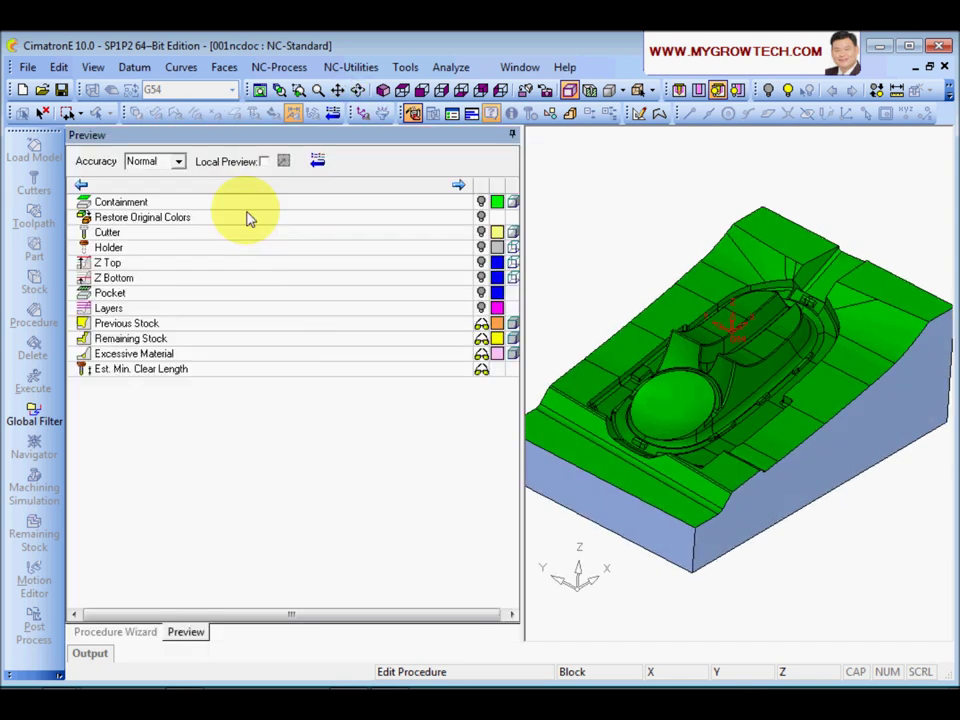
{"action": "left_click", "coordinate": [163, 370]}
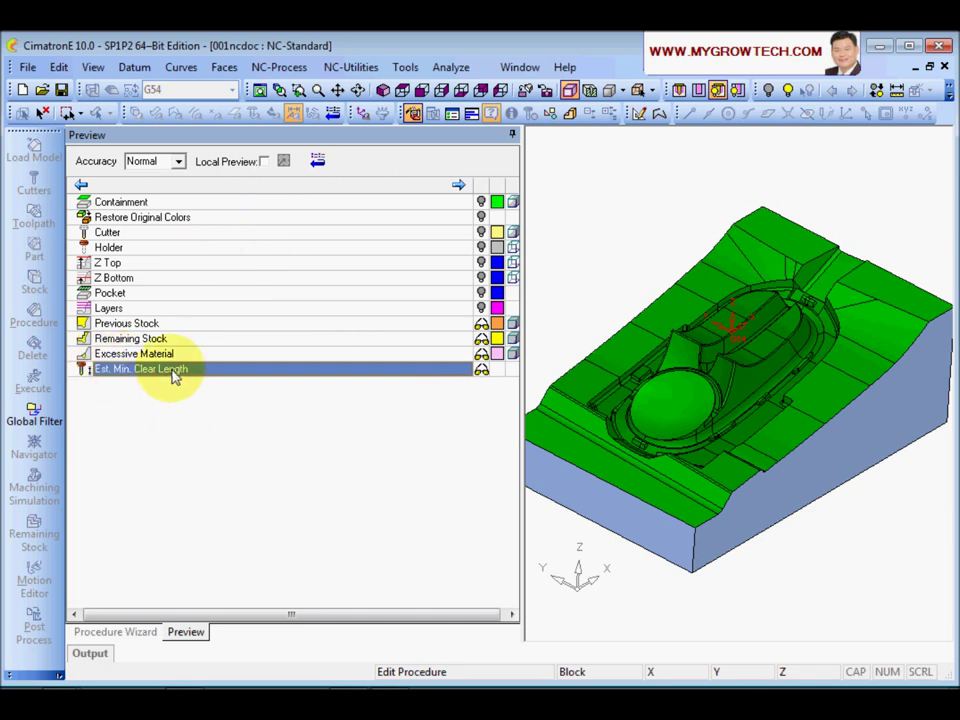
{"action": "left_click", "coordinate": [481, 370]}
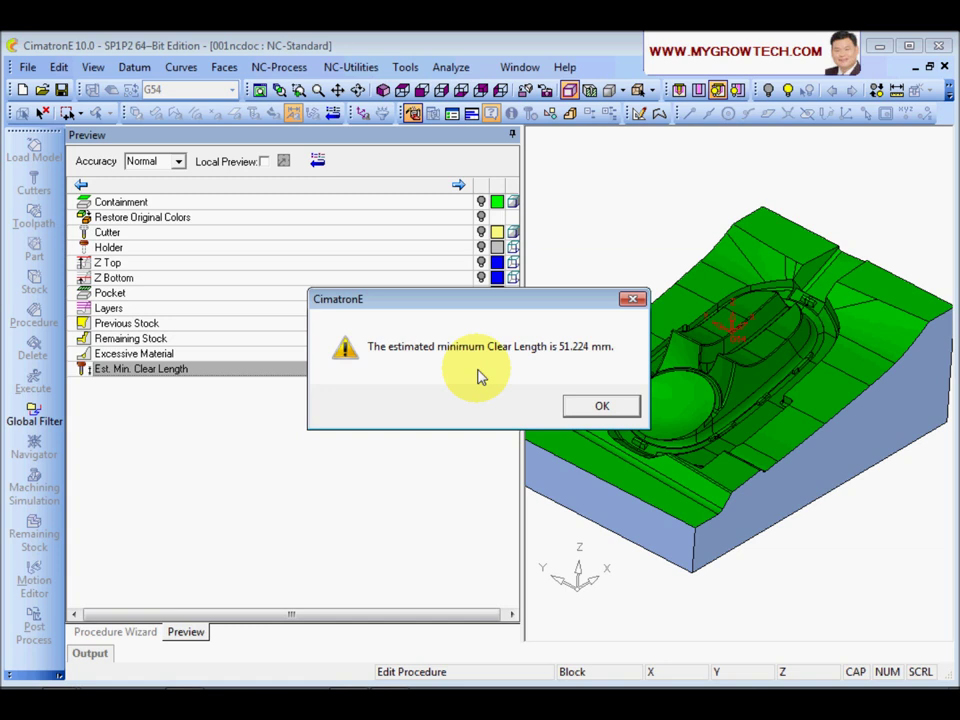
{"action": "left_click", "coordinate": [610, 410]}
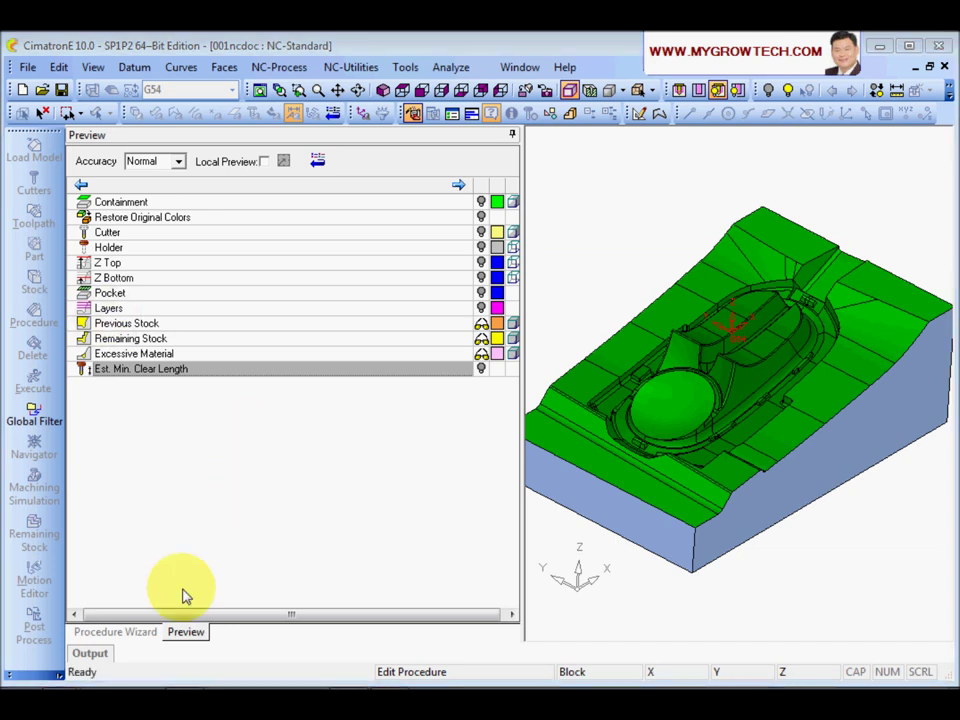
{"action": "left_click", "coordinate": [119, 634]}
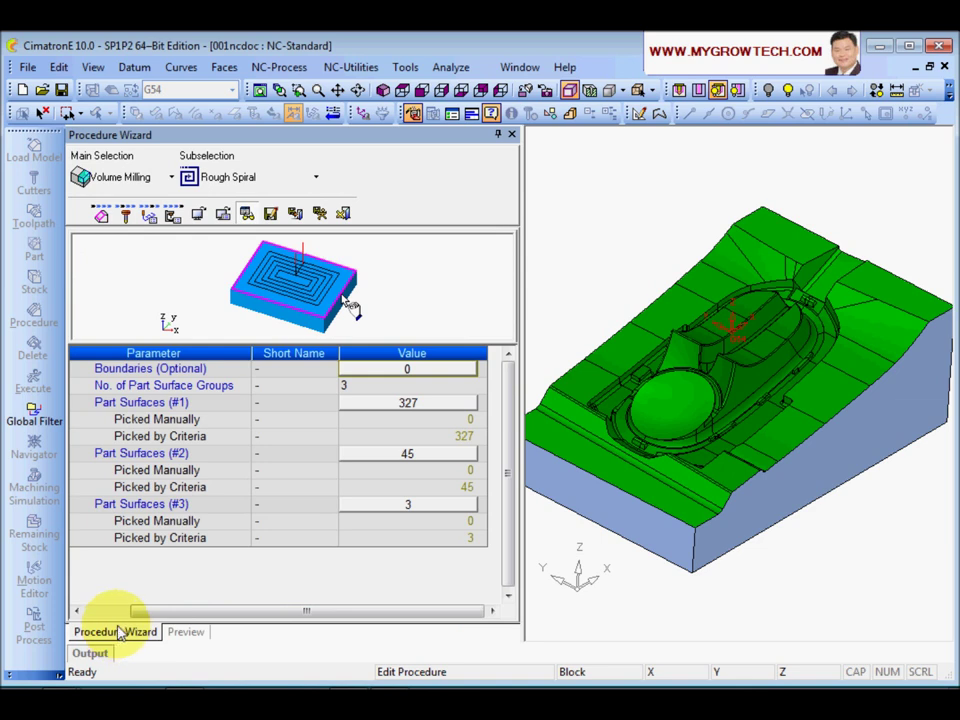
- Store the procedure without calculating it, and set the REM32R6 cutter's clear length to 60 mm, accepting the update for its dependent procedures
{"action": "left_click", "coordinate": [296, 215]}
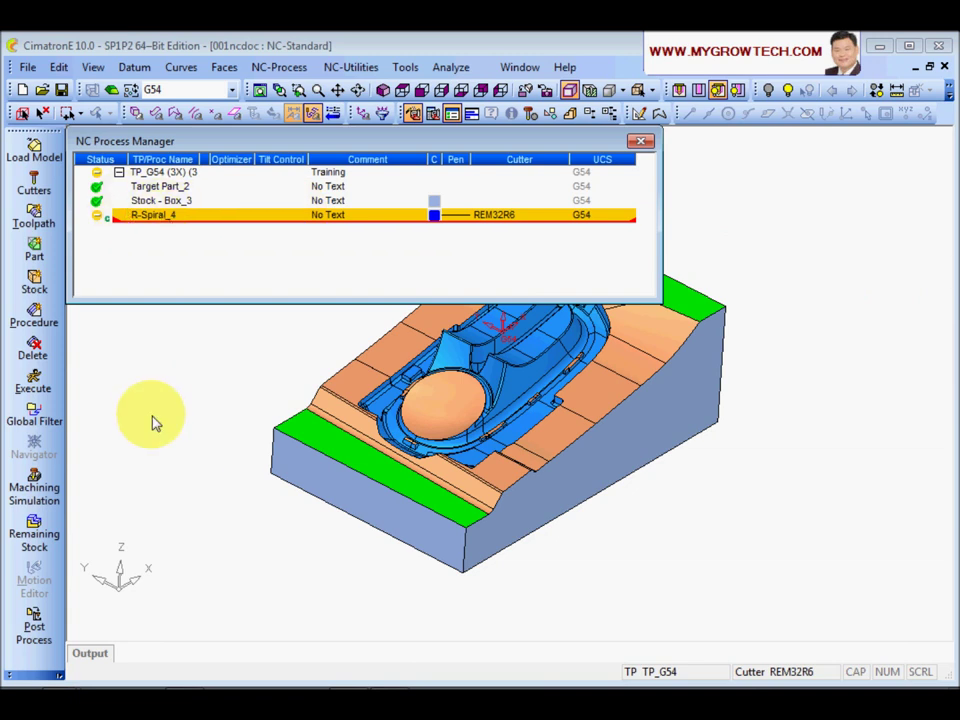
{"action": "left_click", "coordinate": [33, 188]}
{"action": "left_click_drag", "start_coordinate": [246, 76], "coordinate": [253, 66]}
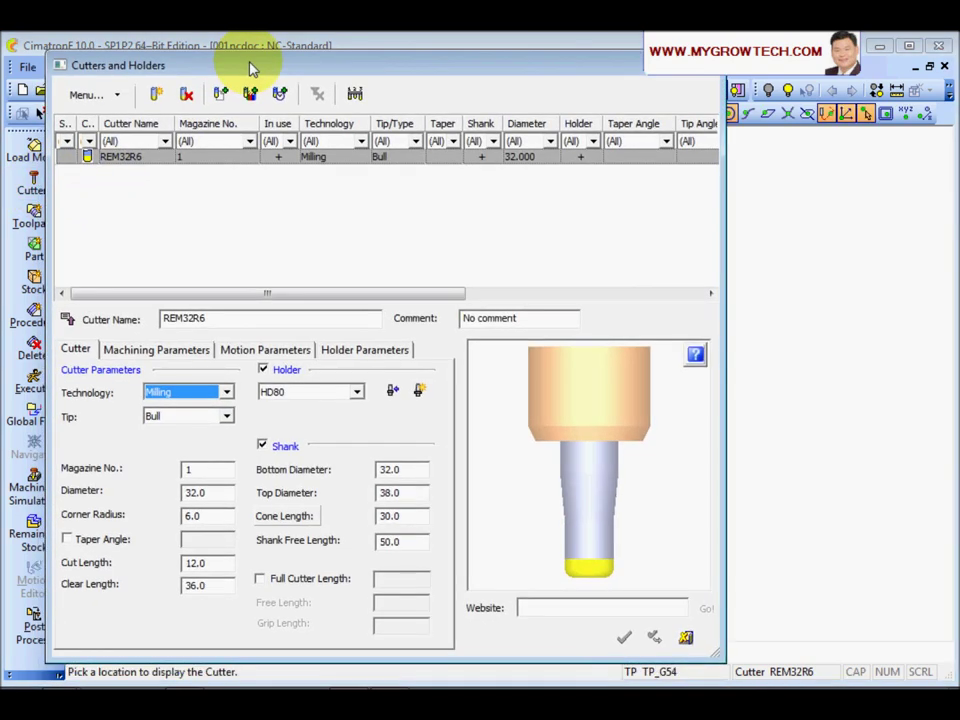
{"action": "double_click", "coordinate": [198, 588]}
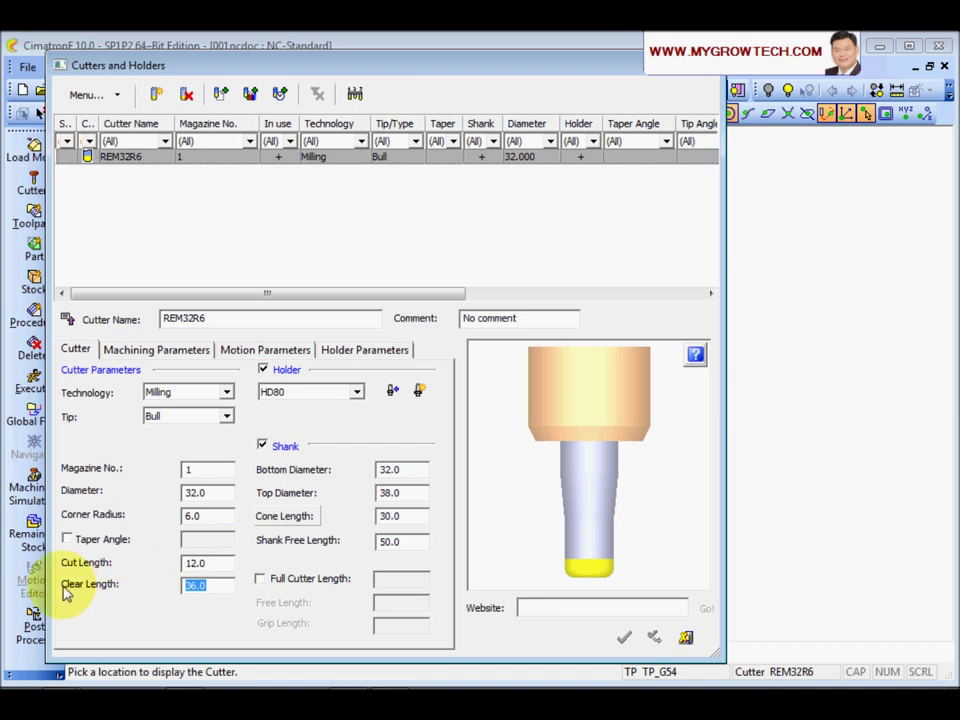
{"action": "type", "text": "60"}
{"action": "left_click", "coordinate": [230, 568]}
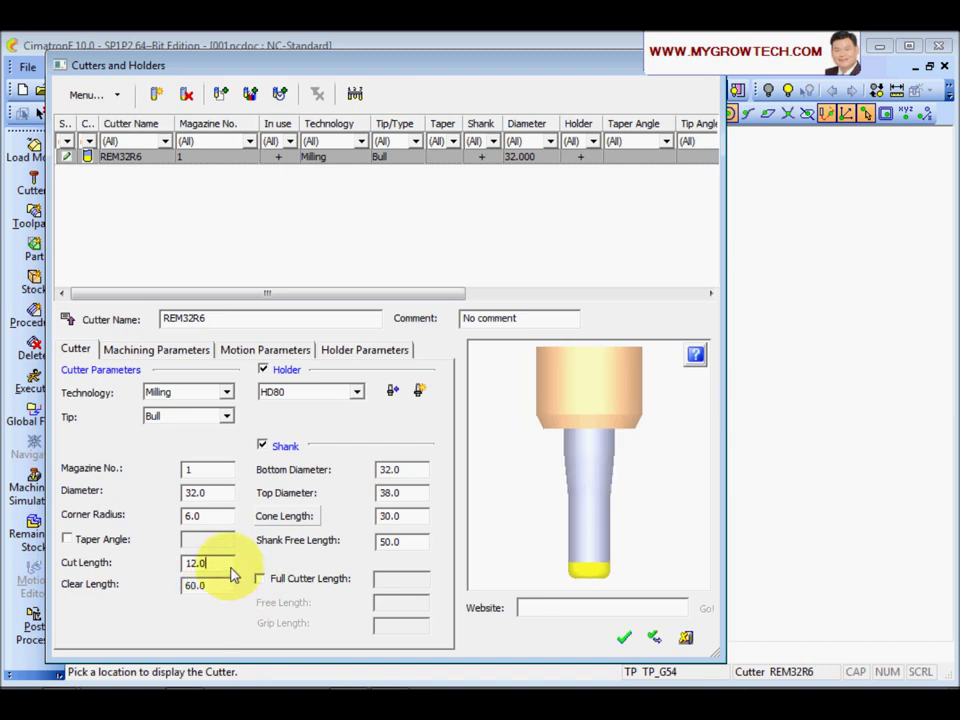
{"action": "left_click", "coordinate": [625, 638]}
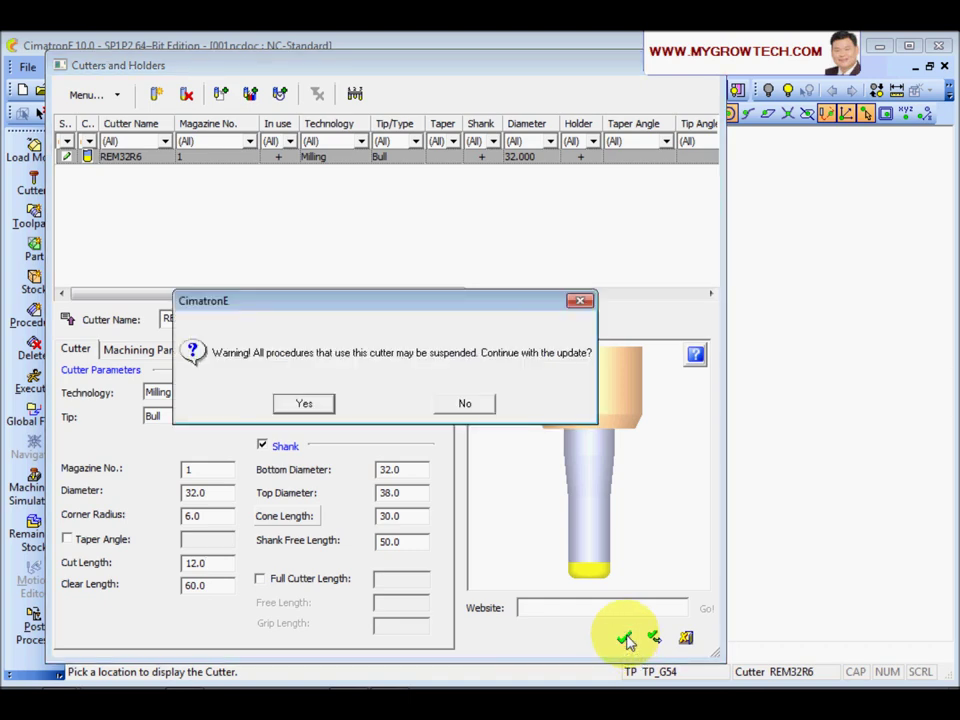
{"action": "left_click", "coordinate": [305, 404]}
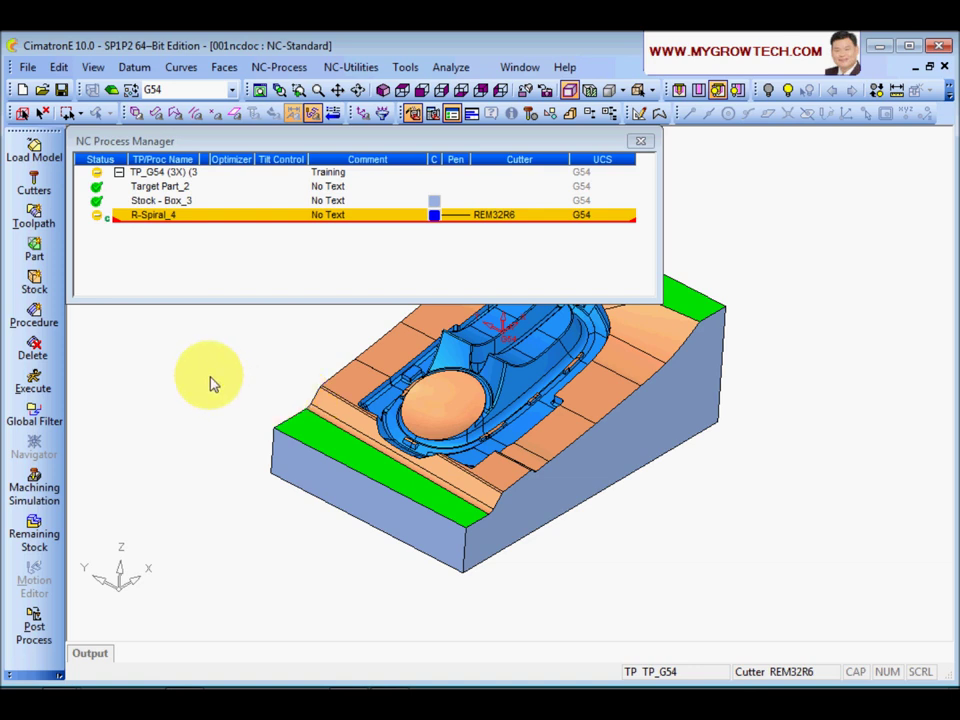
- Reopen the R-Spiral_4 procedure for editing and show its Tool Trajectory motion parameters
{"action": "middle_click_drag", "start_coordinate": [475, 440], "coordinate": [470, 395]}
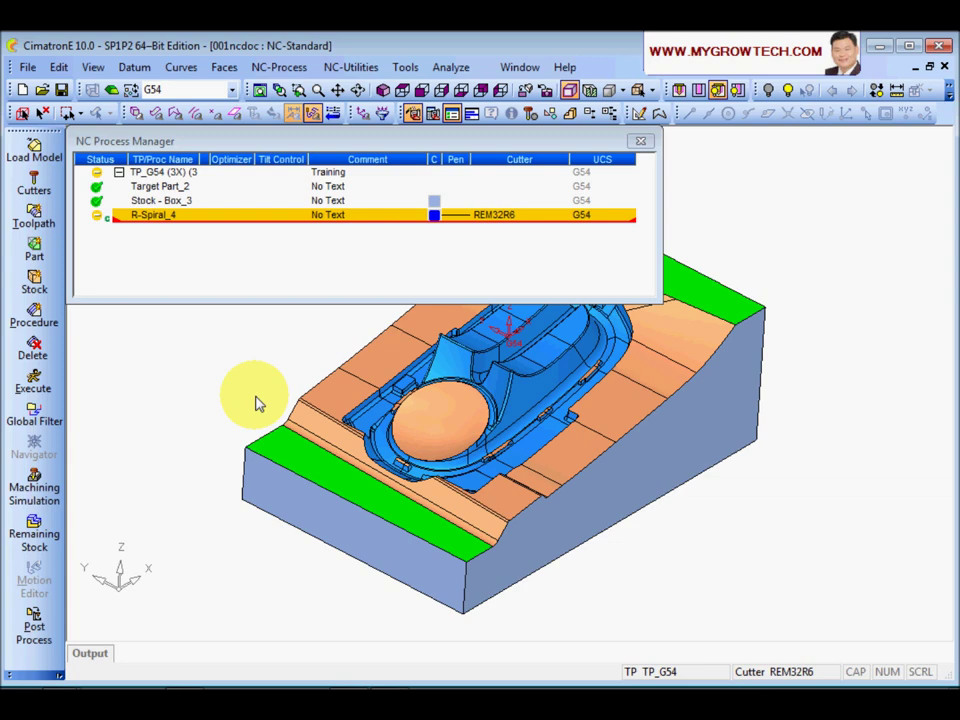
{"action": "mouse_move", "coordinate": [257, 403]}
{"action": "middle_mouse_down"}
{"action": "mouse_move", "coordinate": [236, 418]}
{"action": "mouse_move", "coordinate": [253, 384]}
{"action": "middle_mouse_up"}
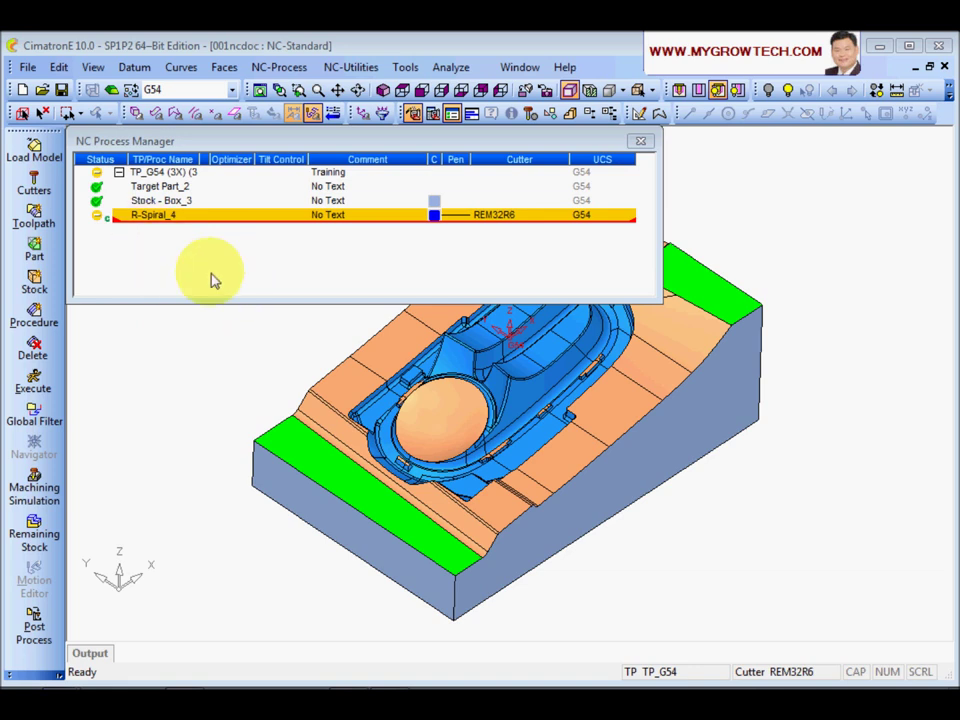
{"action": "double_click", "coordinate": [153, 216]}
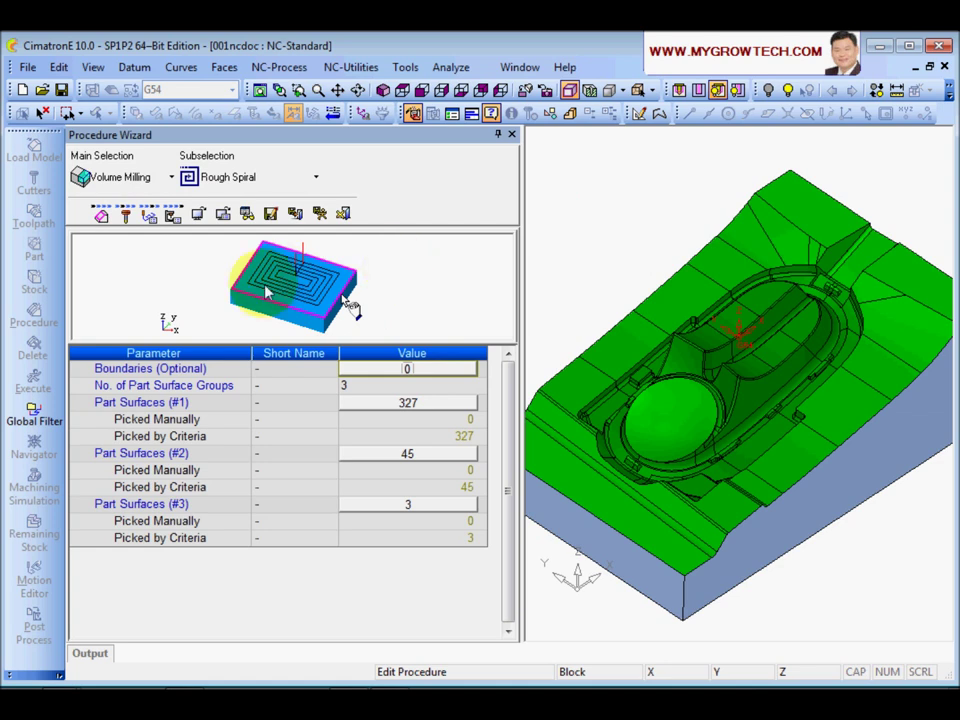
{"action": "left_click", "coordinate": [149, 218]}
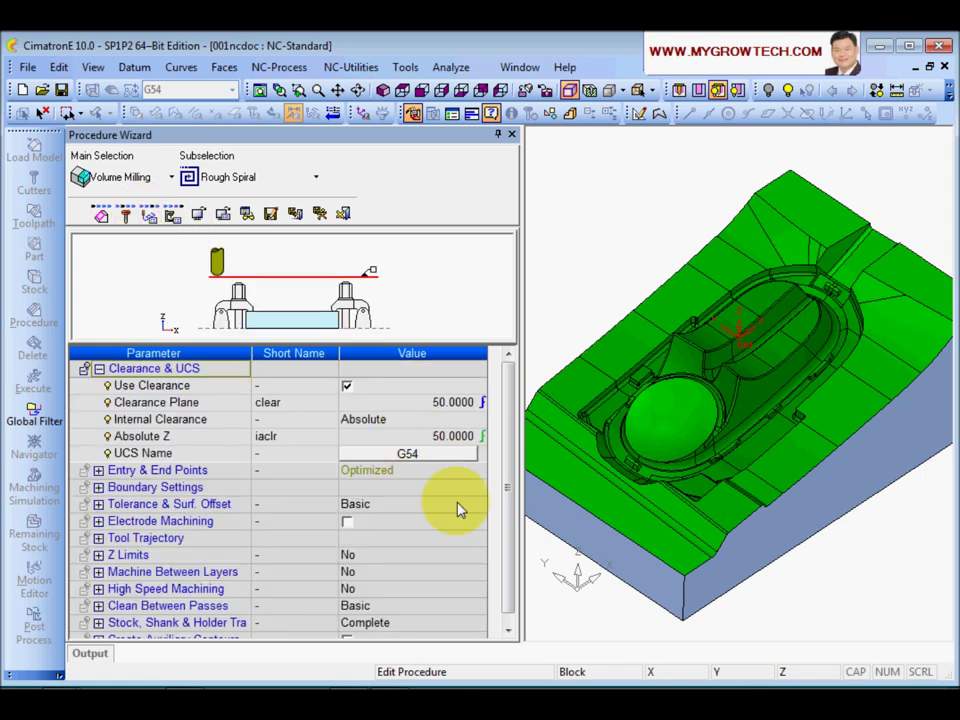
{"action": "left_click_drag", "start_coordinate": [510, 422], "coordinate": [512, 386]}
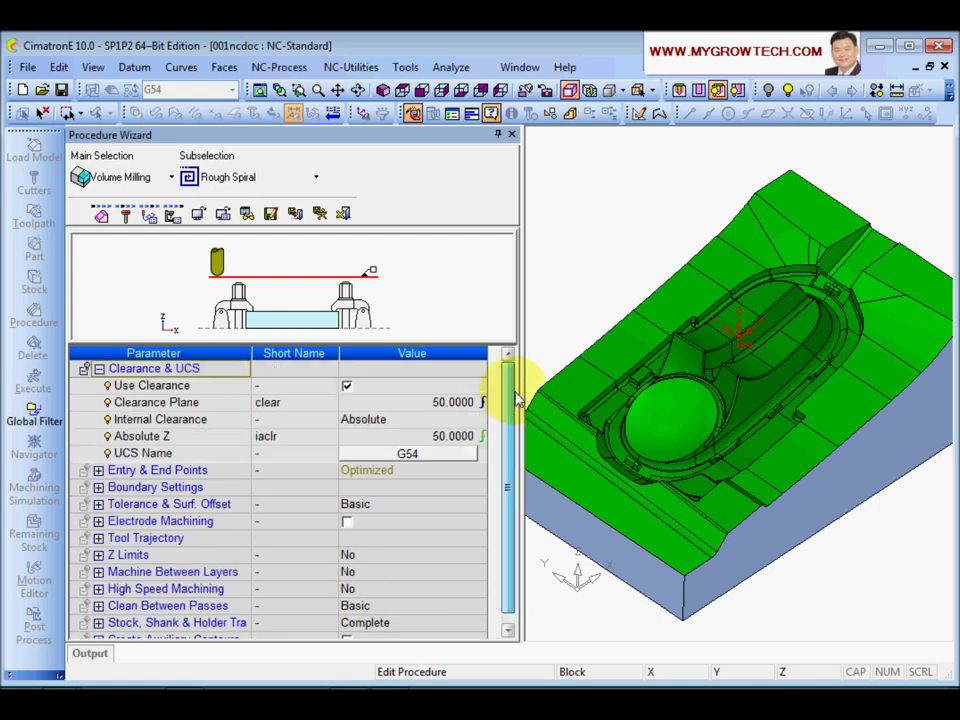
{"action": "left_click", "coordinate": [99, 370]}
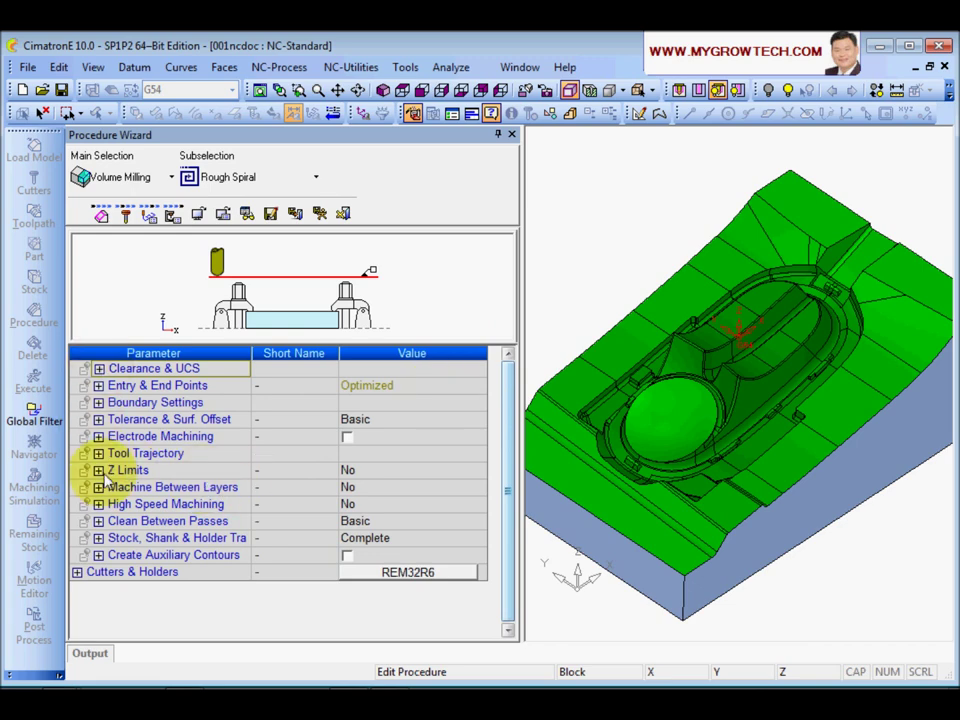
{"action": "left_click", "coordinate": [98, 453]}
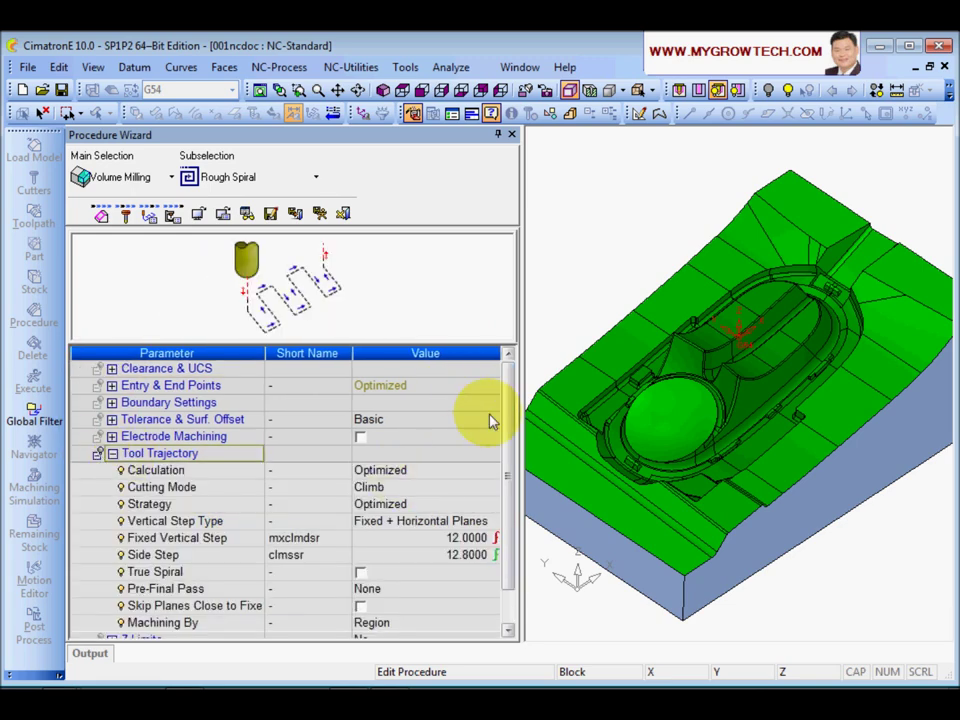
{"action": "left_click_drag", "start_coordinate": [505, 392], "coordinate": [504, 424]}
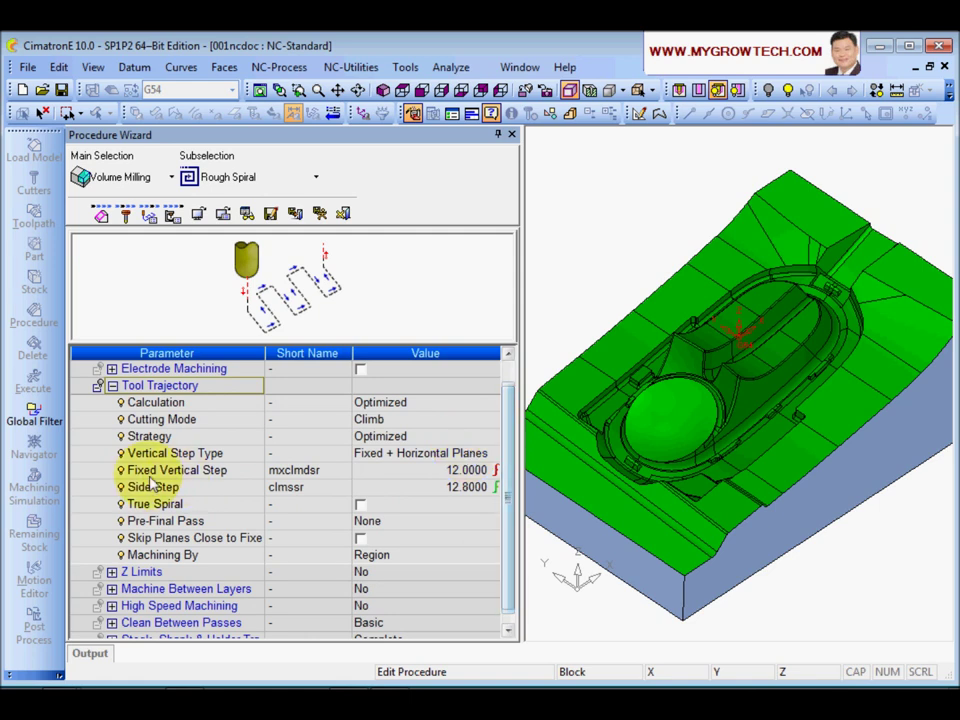
- Examine the fixed vertical step and the formula behind the side step in the Tool Trajectory parameters
{"action": "left_click", "coordinate": [154, 472]}
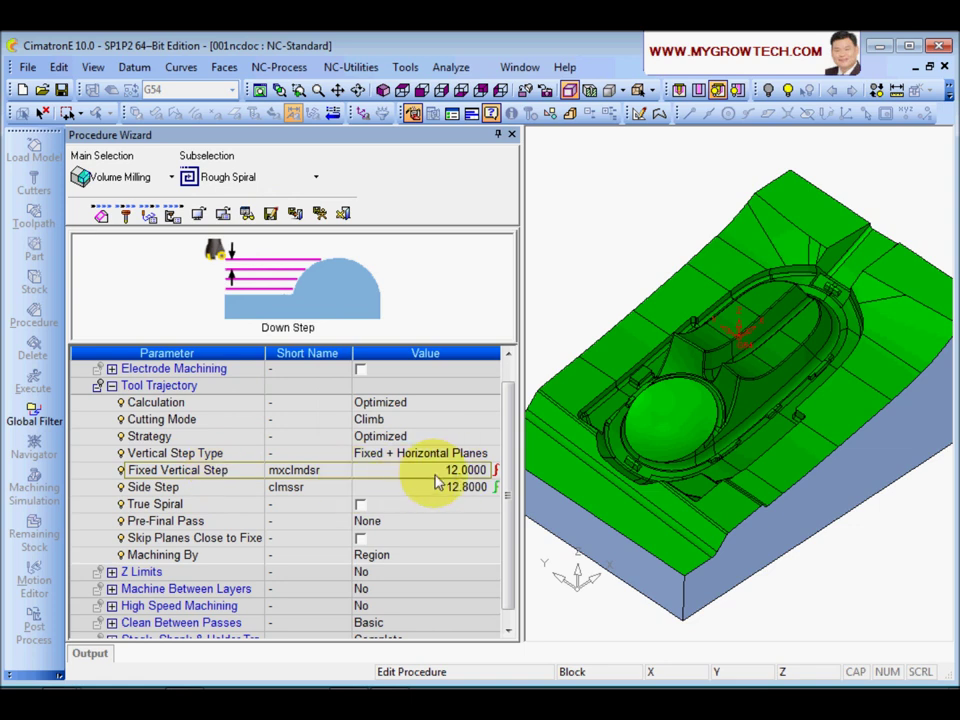
{"action": "left_click", "coordinate": [163, 488]}
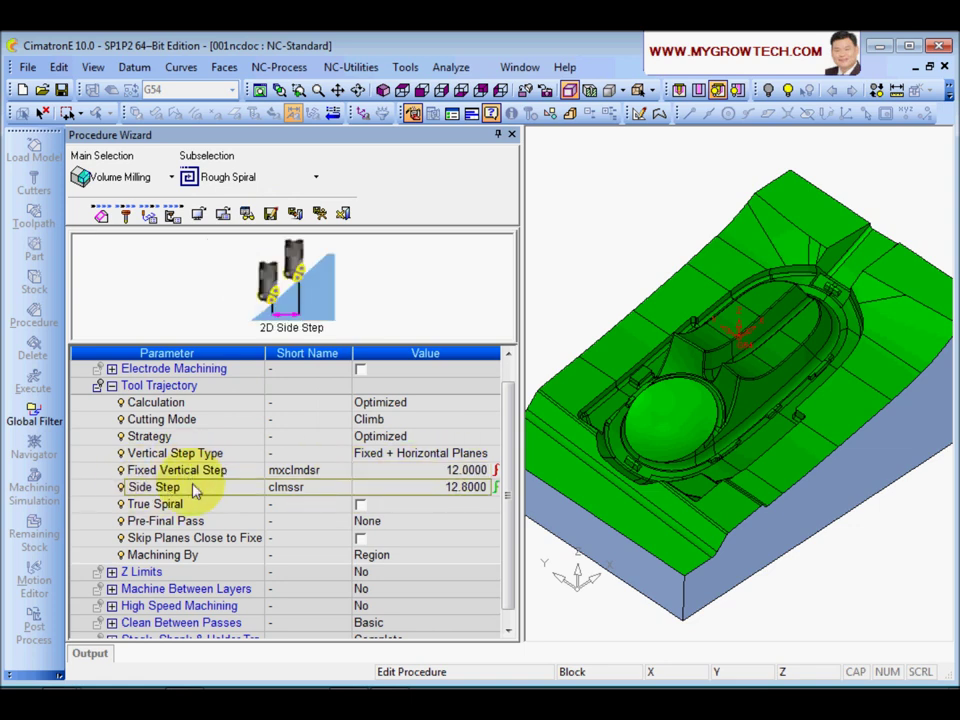
{"action": "left_click", "coordinate": [468, 489]}
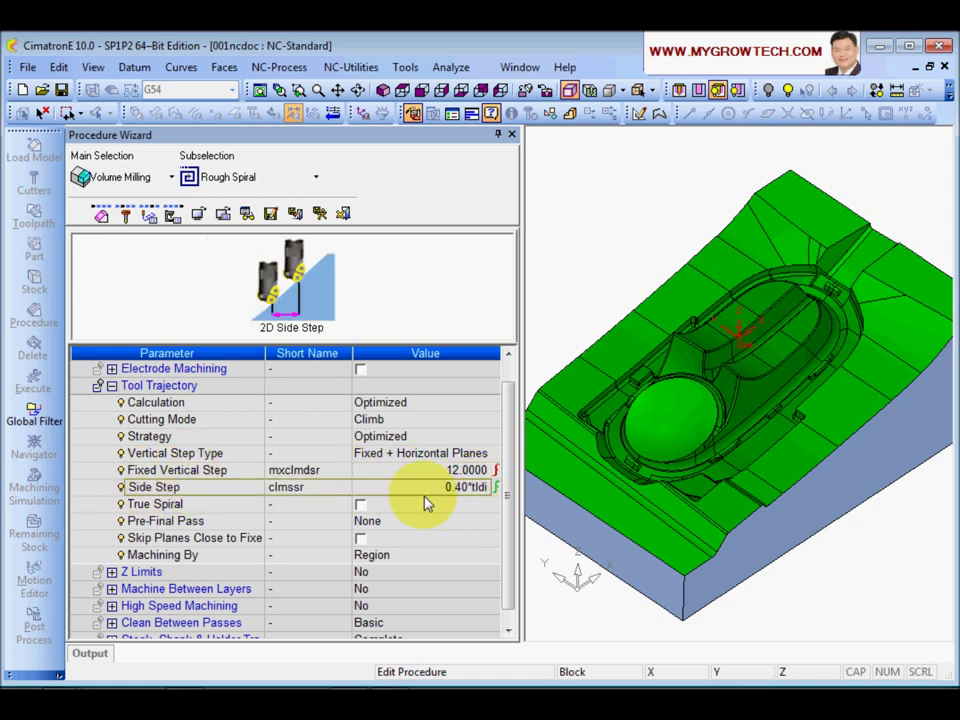
{"action": "left_click", "coordinate": [236, 488]}
{"action": "left_click", "coordinate": [236, 477]}
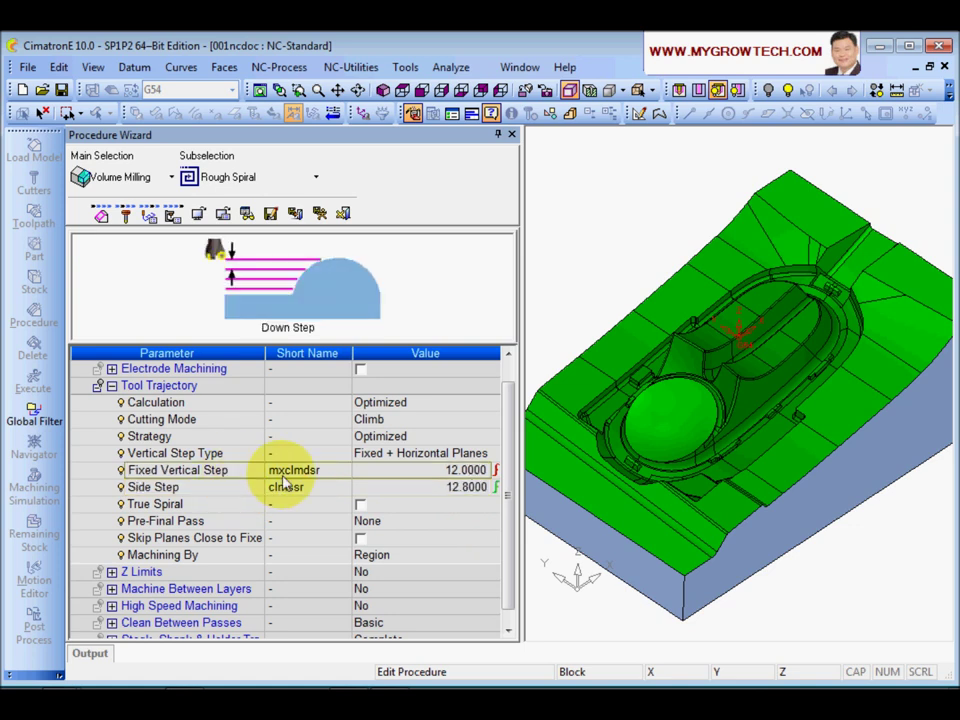
- Preview the procedure's remaining stock, inspect the terraces left on the part from several angles, and return to the motion parameters
{"action": "scroll", "coordinate": [783, 436], "scroll_direction": "down", "scroll_amount": 2}
{"action": "middle_click_drag", "start_coordinate": [783, 436], "coordinate": [695, 395]}
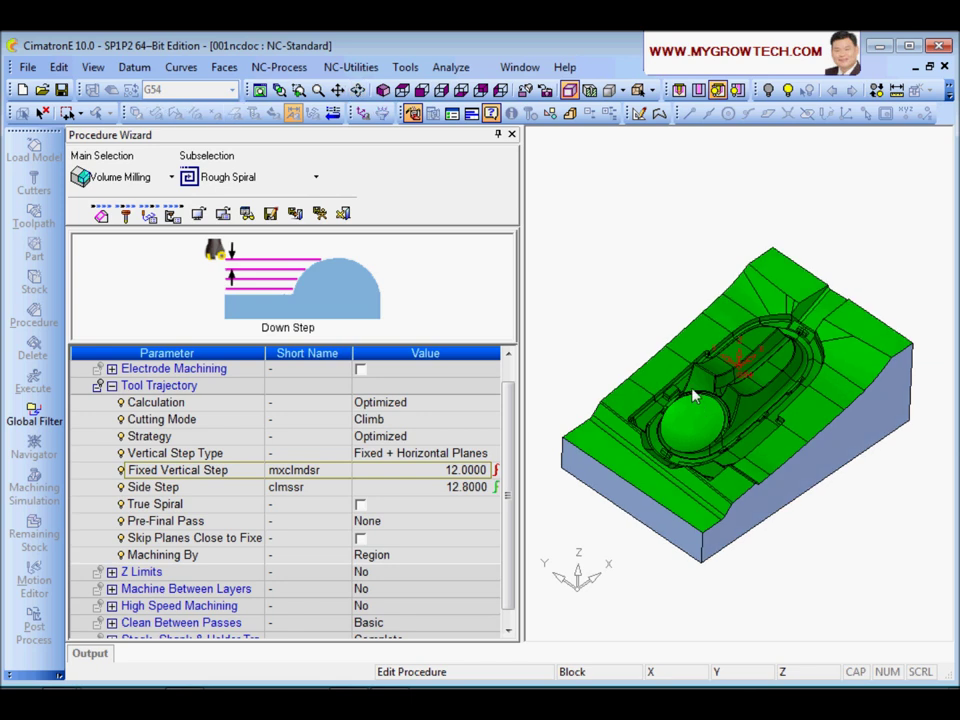
{"action": "left_click", "coordinate": [248, 216]}
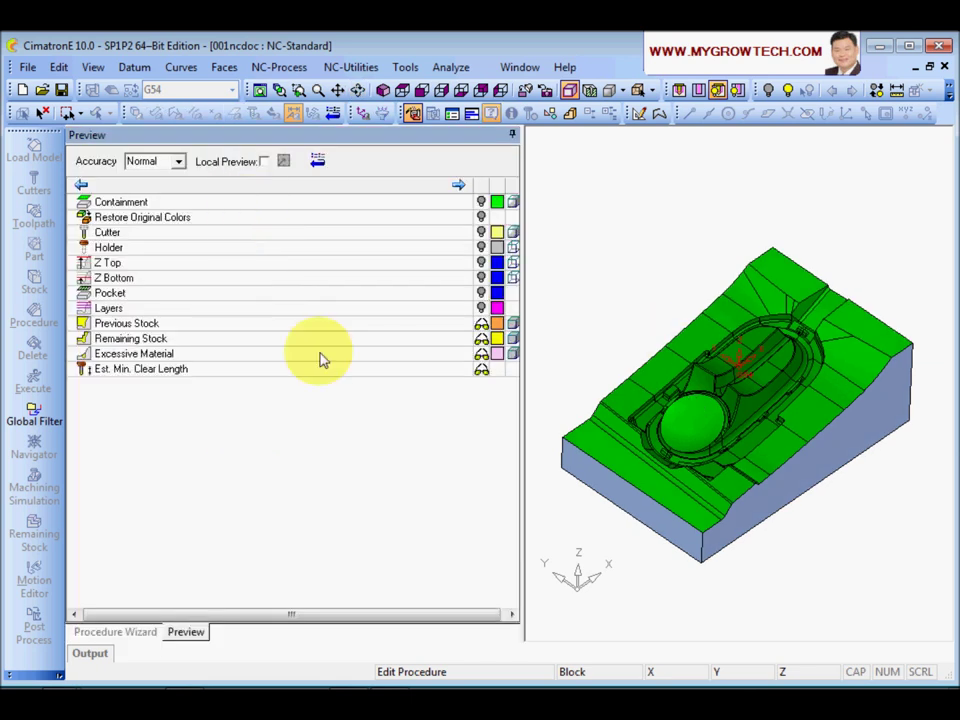
{"action": "left_click", "coordinate": [482, 340]}
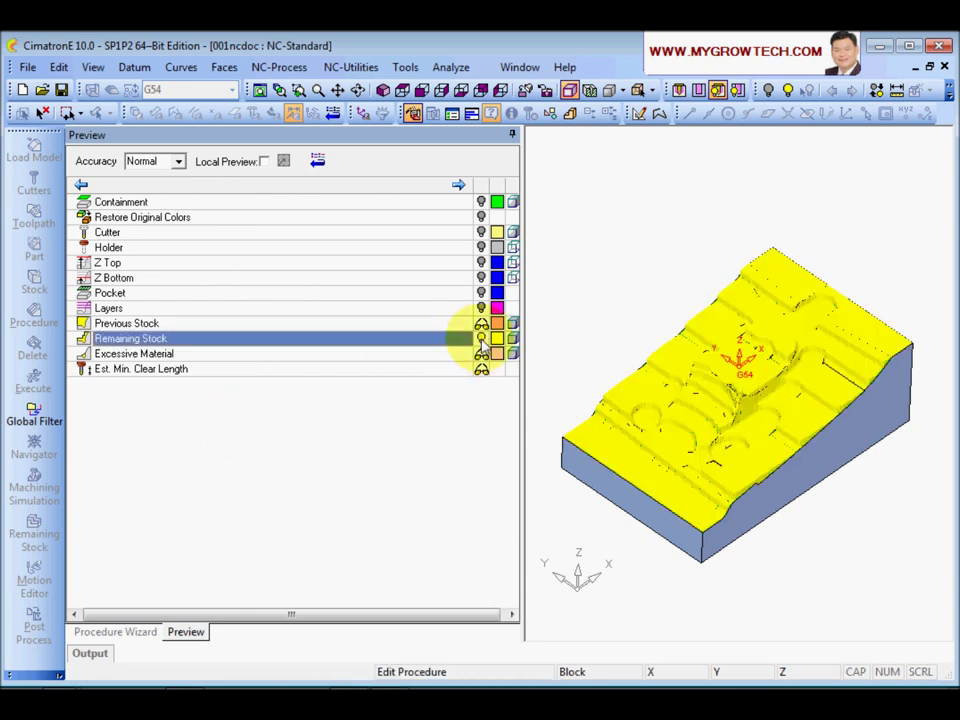
{"action": "scroll", "coordinate": [707, 422], "scroll_direction": "up", "scroll_amount": 6}
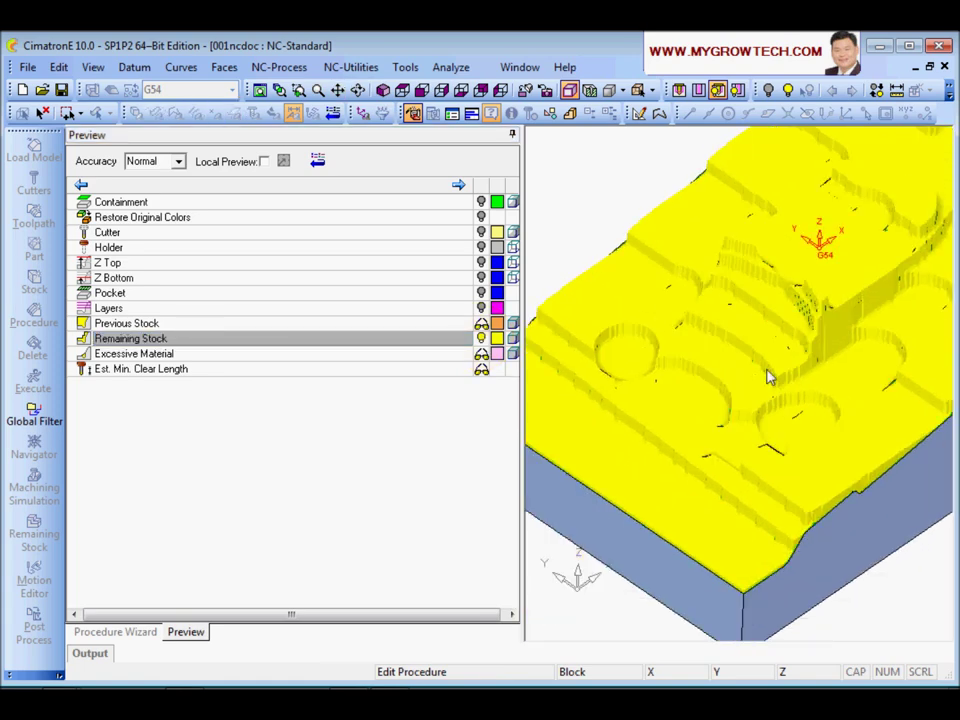
{"action": "scroll", "coordinate": [787, 352], "scroll_direction": "down", "scroll_amount": 5}
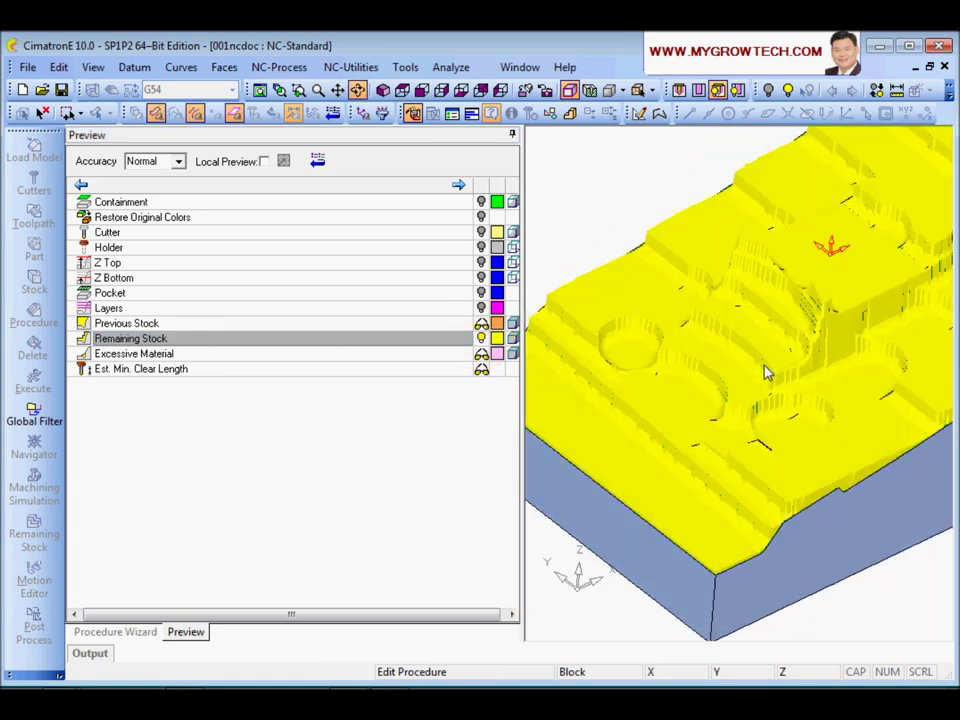
{"action": "middle_click_drag", "start_coordinate": [765, 371], "coordinate": [704, 492]}
{"action": "scroll", "coordinate": [703, 470], "scroll_direction": "up", "scroll_amount": 3}
{"action": "middle_click_drag", "start_coordinate": [701, 448], "coordinate": [797, 461]}
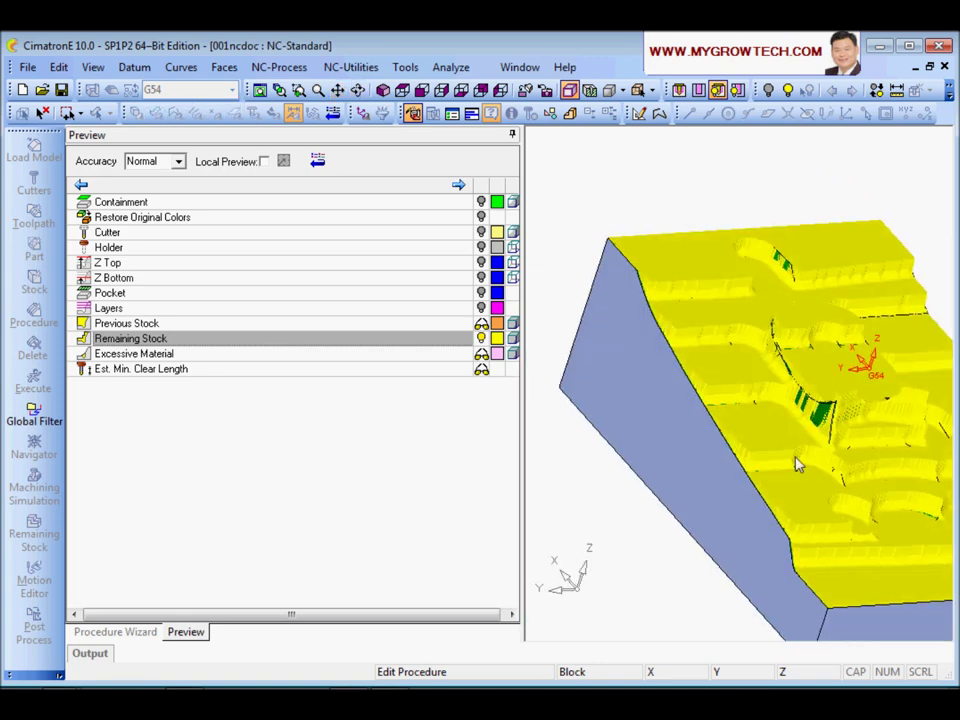
{"action": "scroll", "coordinate": [731, 352], "scroll_direction": "up", "scroll_amount": 3}
{"action": "scroll", "coordinate": [731, 352], "scroll_direction": "down", "scroll_amount": 2}
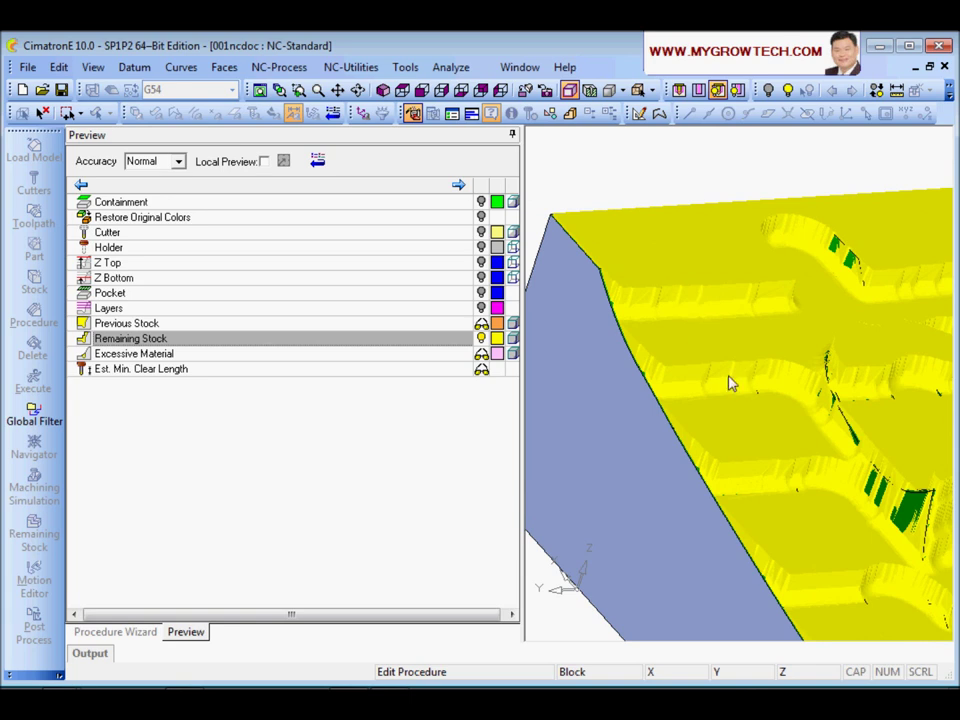
{"action": "scroll", "coordinate": [748, 352], "scroll_direction": "down", "scroll_amount": 2}
{"action": "left_click_drag", "start_coordinate": [707, 493], "coordinate": [711, 392]}
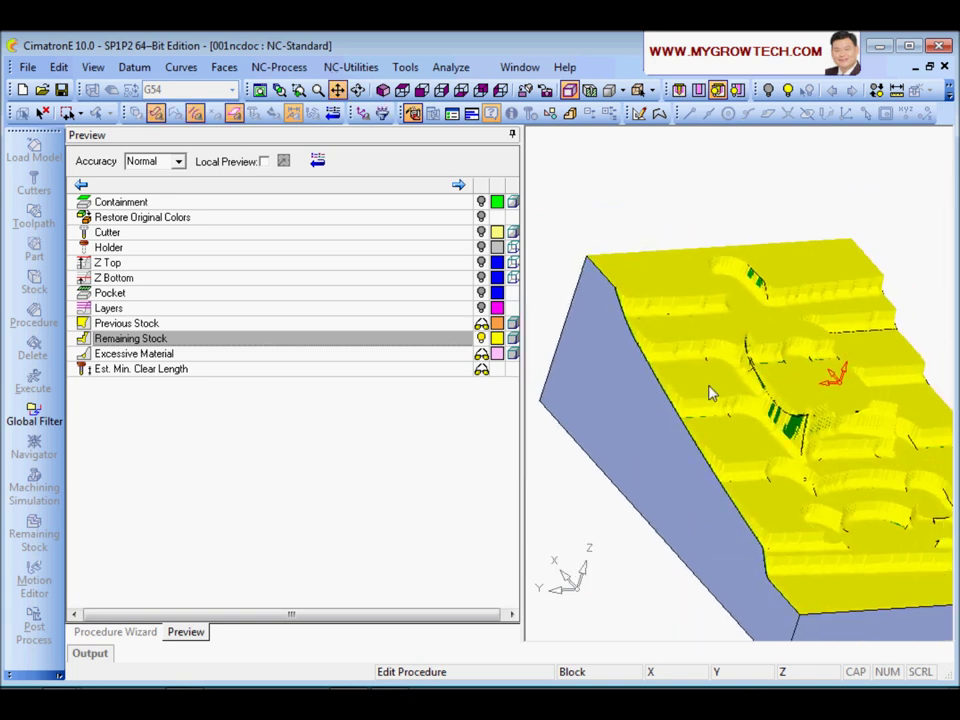
{"action": "left_click", "coordinate": [231, 567]}
{"action": "left_click", "coordinate": [113, 632]}
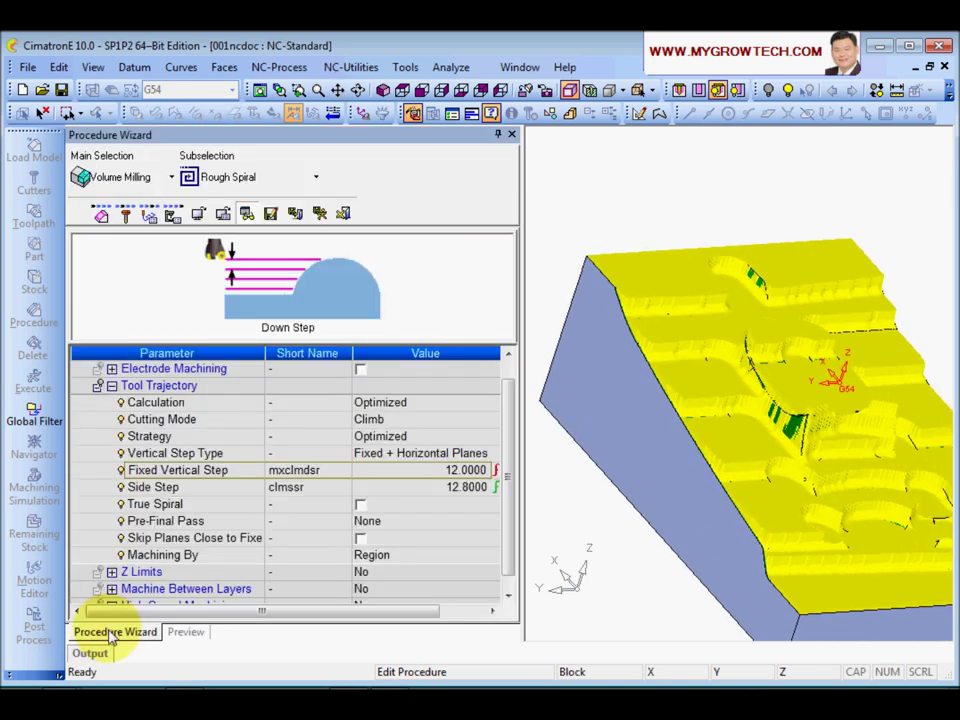
- Set the procedure's Fixed Vertical Step to the formula .3*crrd, tying it to the cutter's corner radius
{"action": "left_click", "coordinate": [397, 475]}
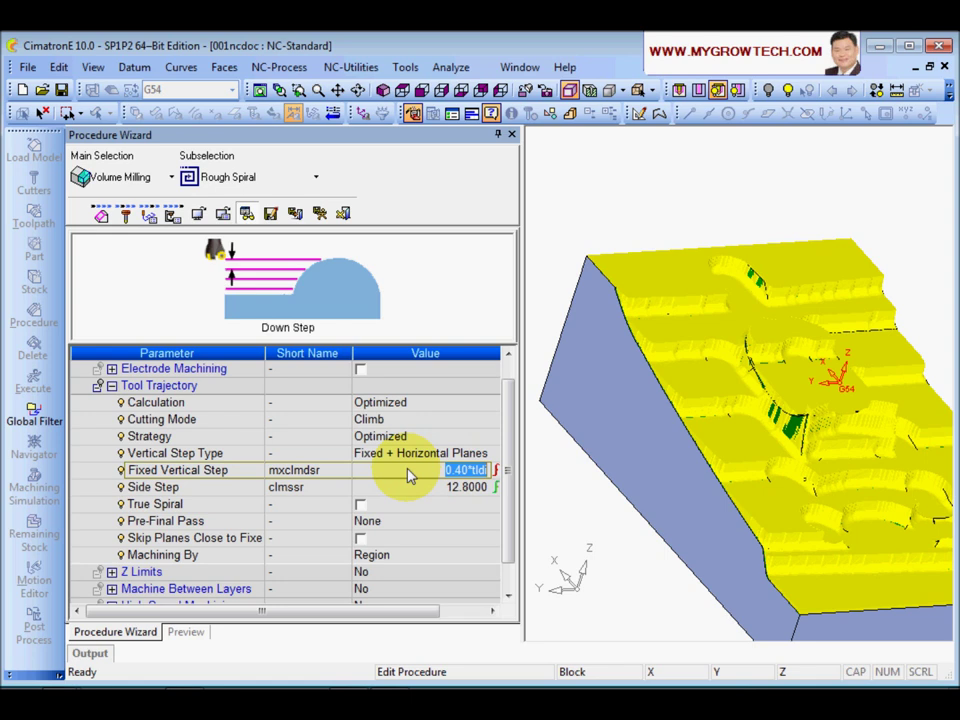
{"action": "key", "text": "BackSpace"}
{"action": "type", "text": "d"}
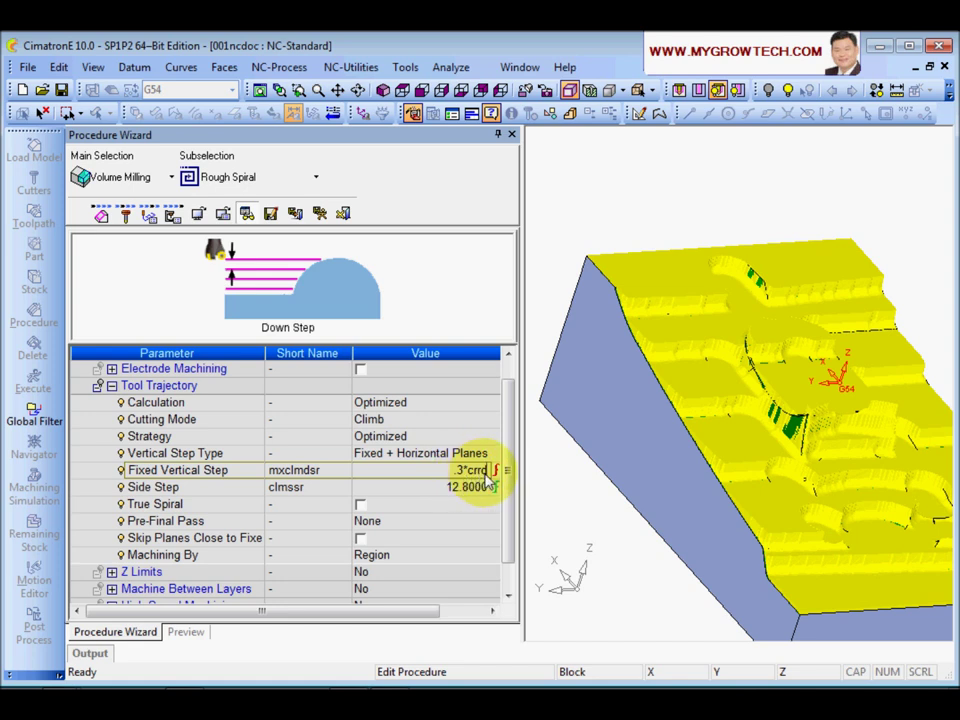
{"action": "left_click", "coordinate": [224, 478]}
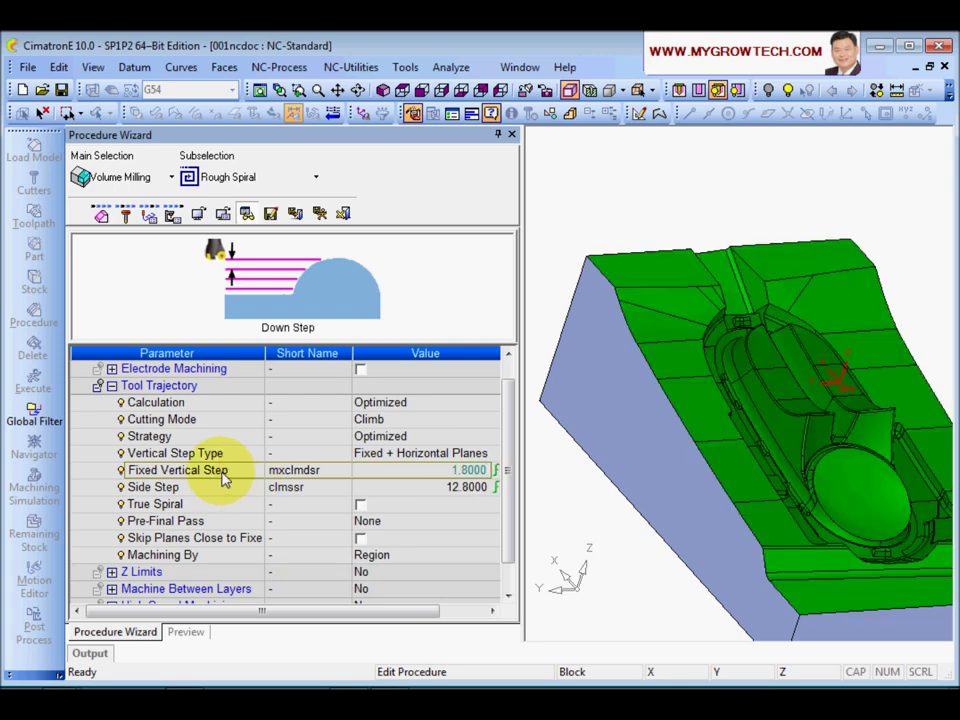
- Expand the REM32R6 cutter parameters, toggle the short names off and on, and examine the corner radius's short name behind the vertical step formula
{"action": "scroll", "coordinate": [507, 440], "scroll_direction": "down", "scroll_amount": 2}
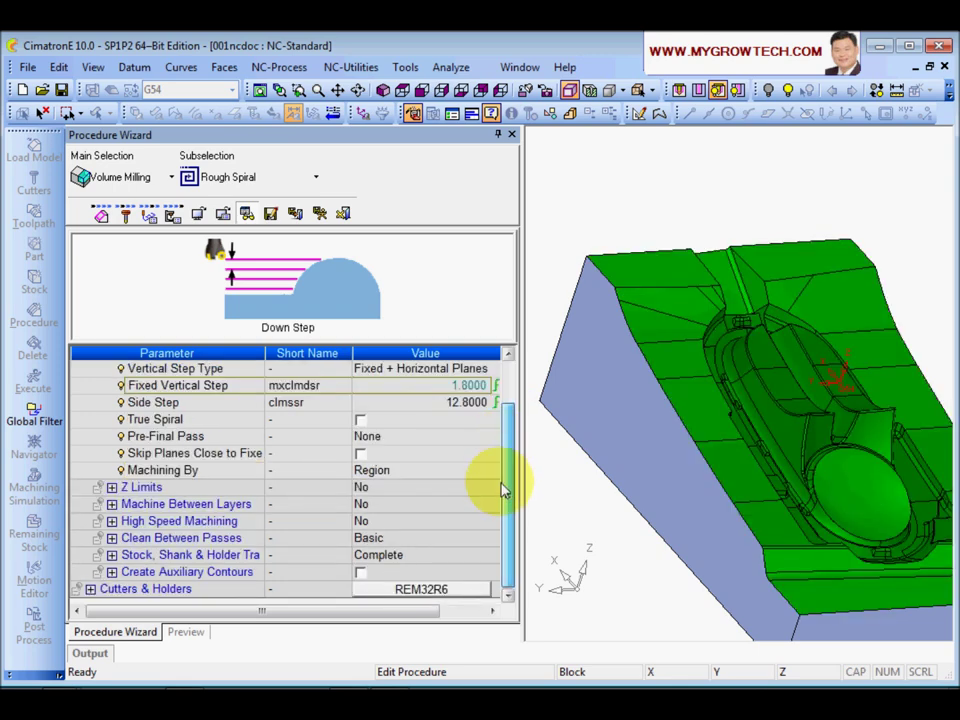
{"action": "left_click", "coordinate": [90, 589]}
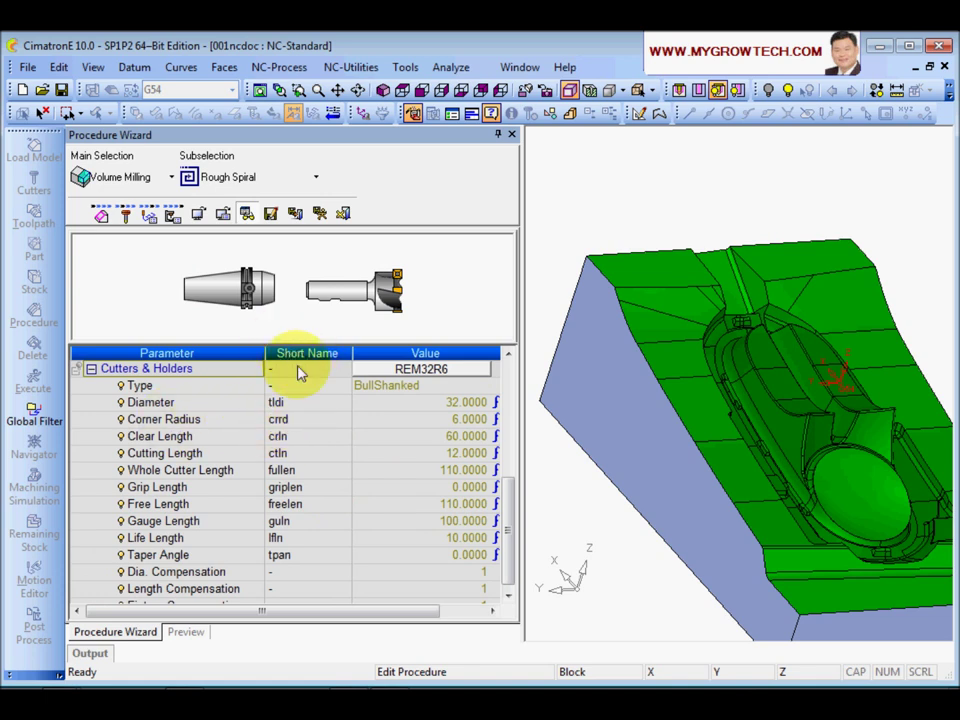
{"action": "right_click", "coordinate": [295, 441]}
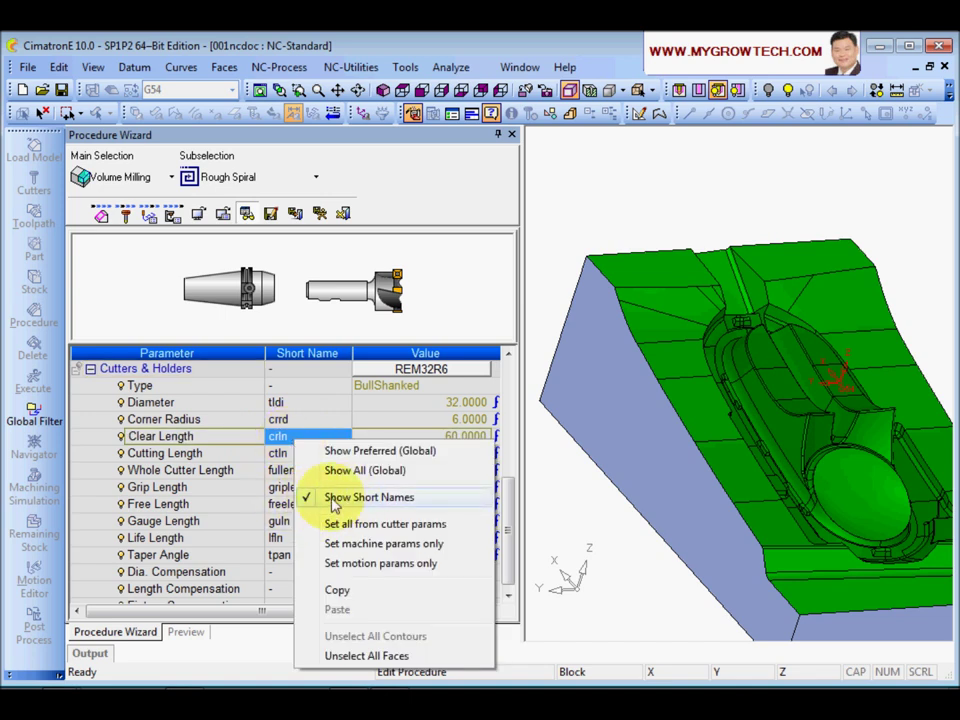
{"action": "left_click", "coordinate": [318, 502]}
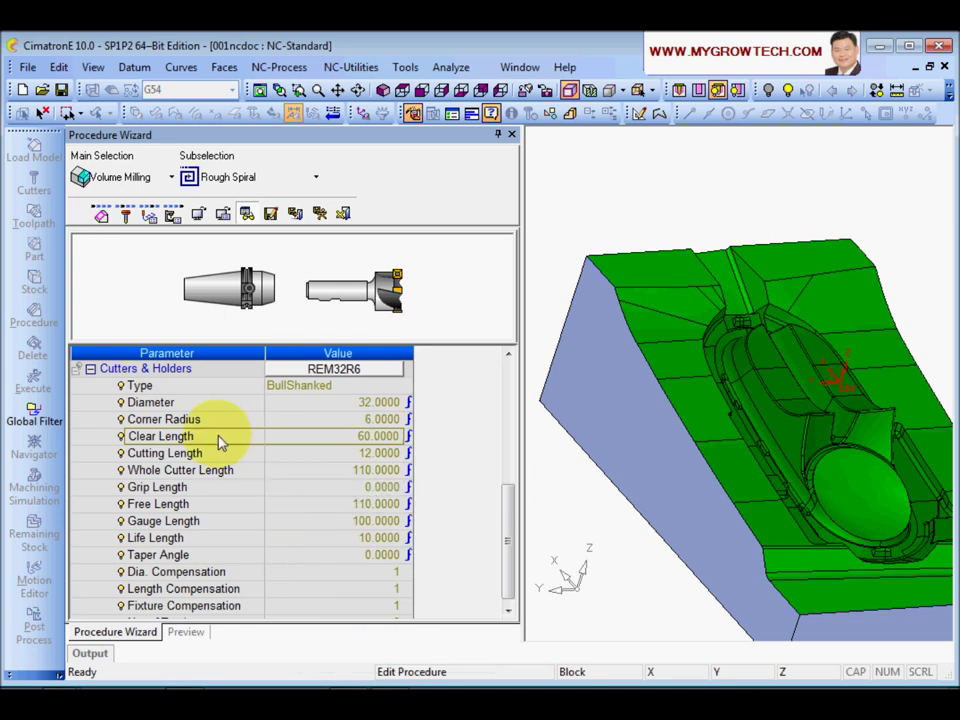
{"action": "right_click", "coordinate": [252, 436]}
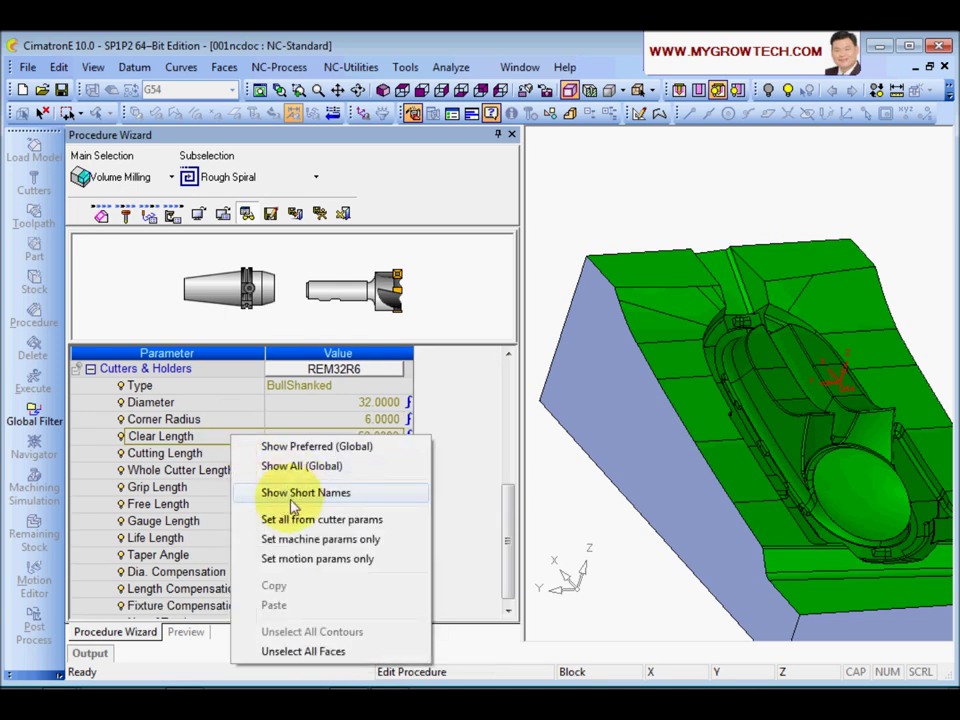
{"action": "left_click", "coordinate": [275, 496]}
{"action": "left_click", "coordinate": [292, 420]}
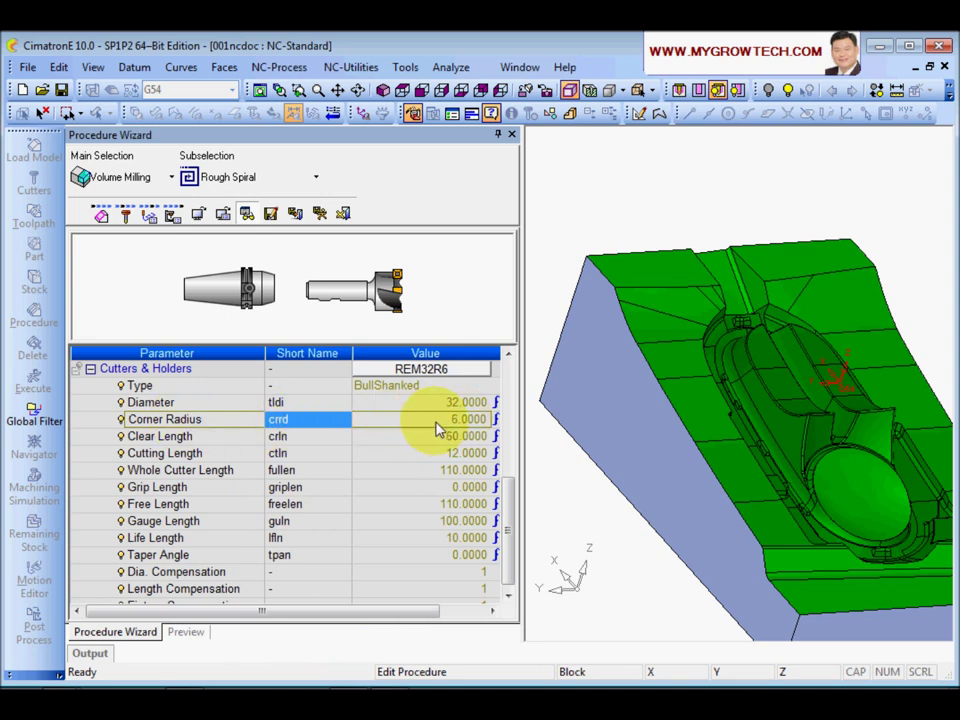
{"action": "left_click_drag", "start_coordinate": [508, 493], "coordinate": [510, 406]}
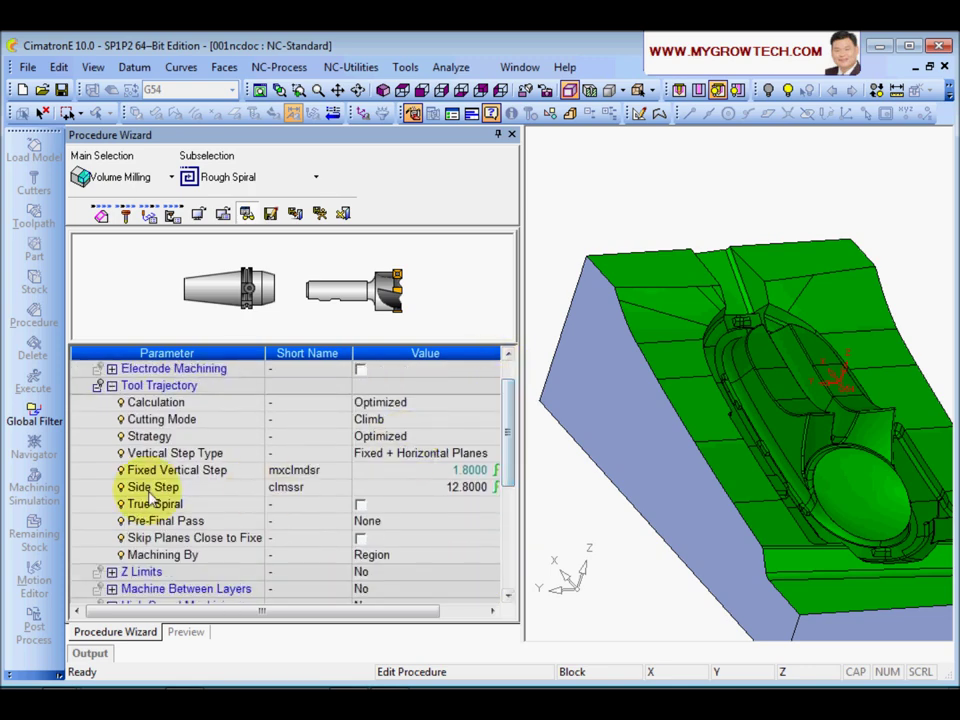
{"action": "left_click", "coordinate": [177, 474]}
{"action": "left_click", "coordinate": [446, 474]}
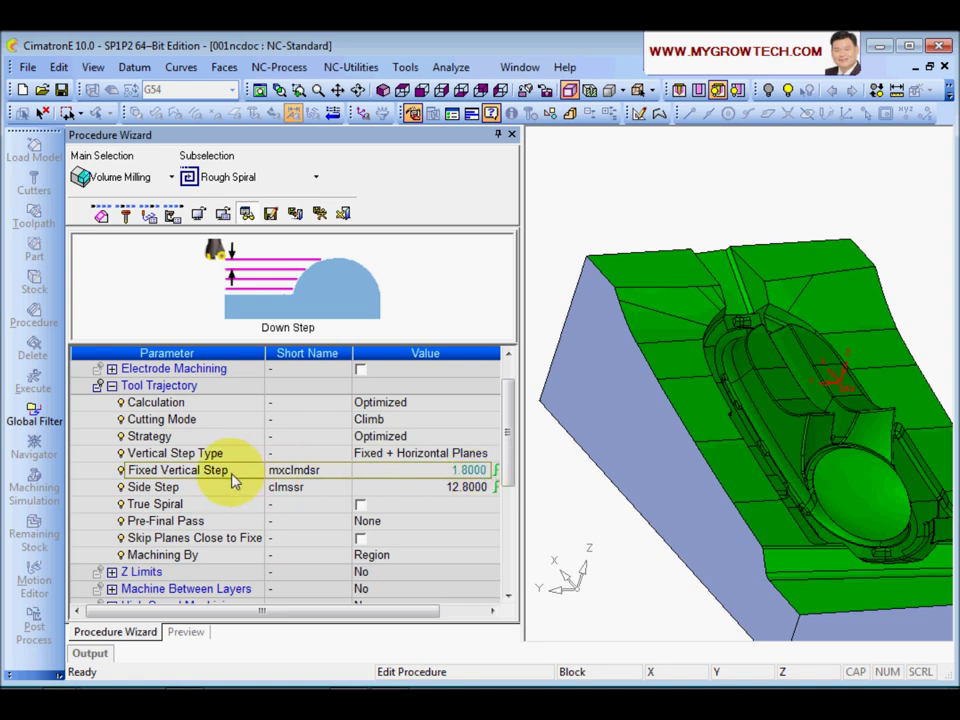
- Preview the procedure's remaining stock with the revised vertical step and inspect the surface steps closely from several angles
{"action": "left_click", "coordinate": [185, 633]}
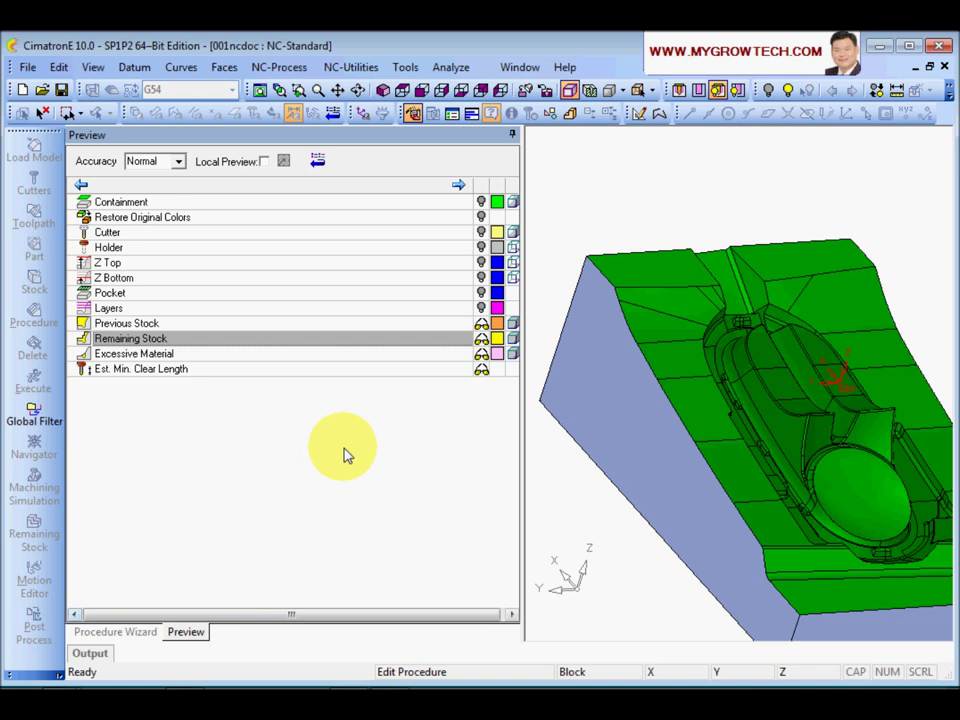
{"action": "left_click", "coordinate": [482, 342]}
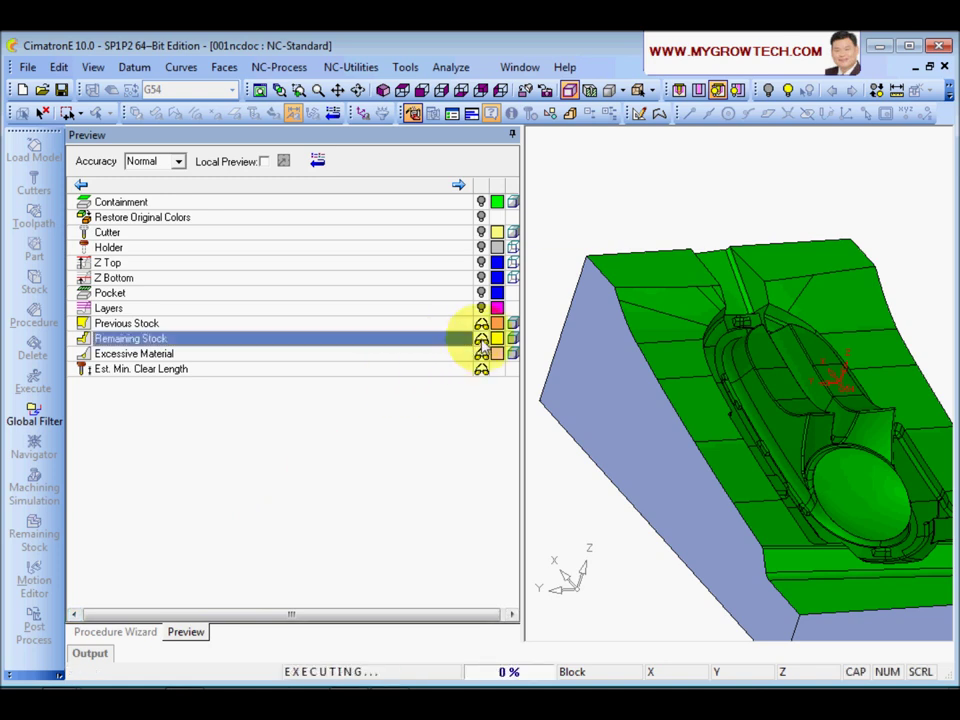
{"action": "middle_click_drag", "start_coordinate": [740, 335], "coordinate": [742, 401]}
{"action": "scroll", "coordinate": [793, 335], "scroll_direction": "up", "scroll_amount": 2}
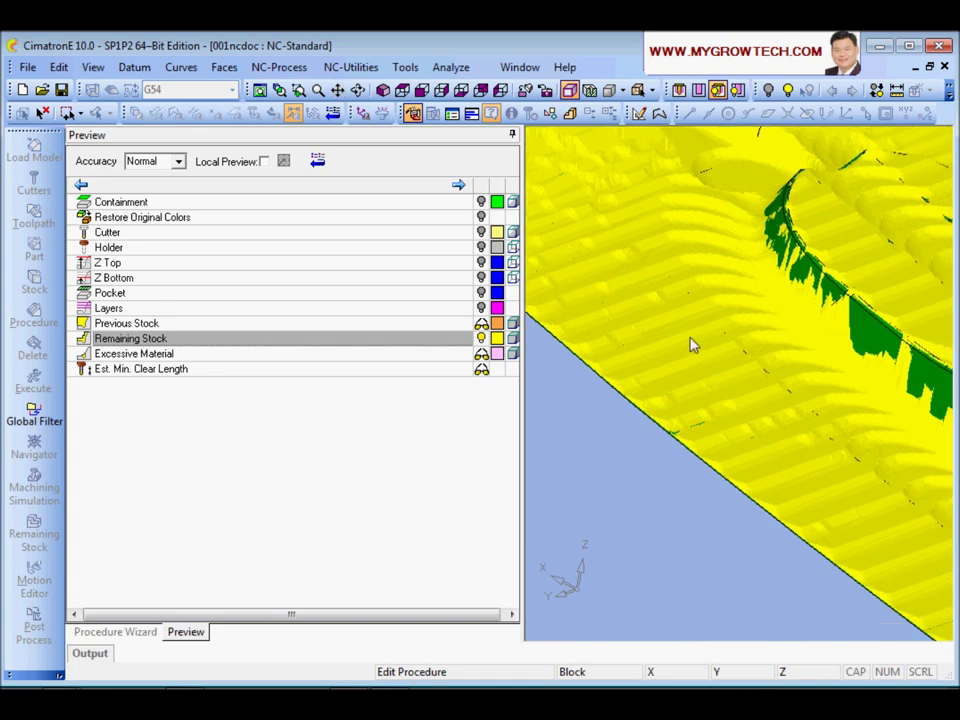
{"action": "scroll", "coordinate": [692, 345], "scroll_direction": "down", "scroll_amount": 3}
{"action": "middle_click_drag", "start_coordinate": [690, 564], "coordinate": [690, 439]}
{"action": "scroll", "coordinate": [728, 355], "scroll_direction": "up", "scroll_amount": 3}
{"action": "scroll", "coordinate": [680, 375], "scroll_direction": "up", "scroll_amount": 2}
{"action": "middle_click_drag", "start_coordinate": [680, 376], "coordinate": [598, 274]}
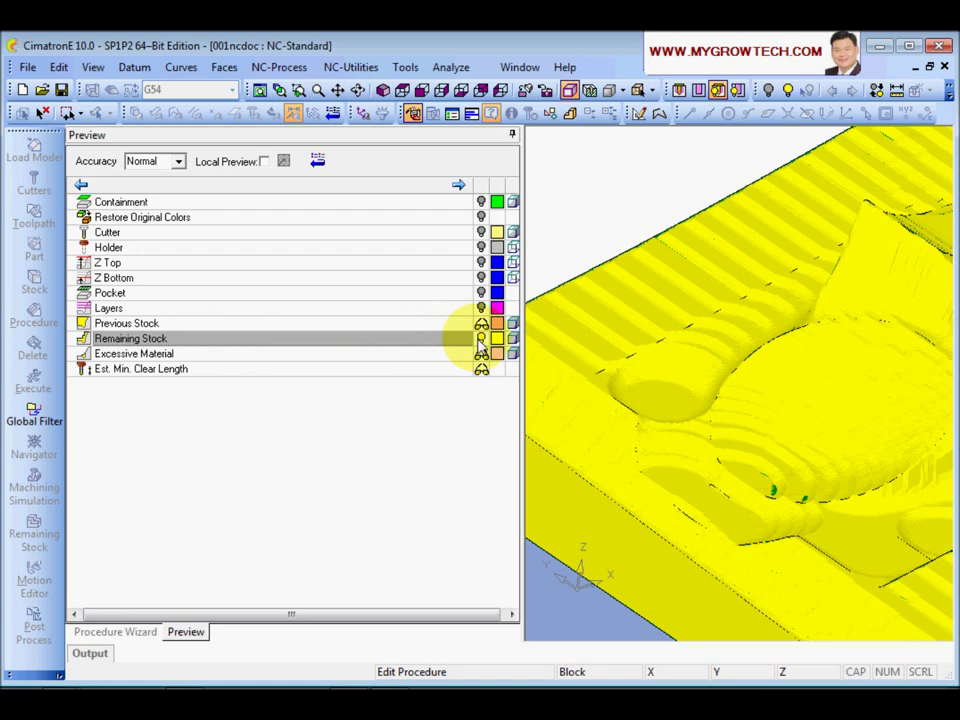
- Hide the remaining stock, preview the excessive material over the whole part, and hide that preview as well
{"action": "left_click", "coordinate": [470, 338]}
{"action": "left_click", "coordinate": [481, 357]}
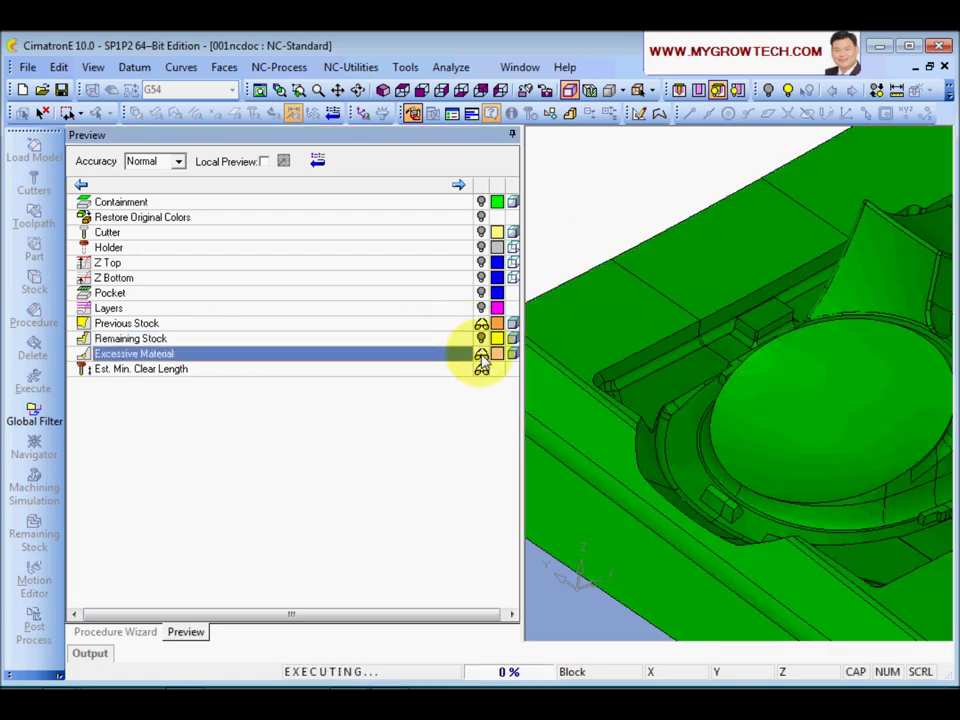
{"action": "middle_click_drag", "start_coordinate": [729, 504], "coordinate": [830, 290]}
{"action": "middle_click_drag", "start_coordinate": [686, 489], "coordinate": [574, 414]}
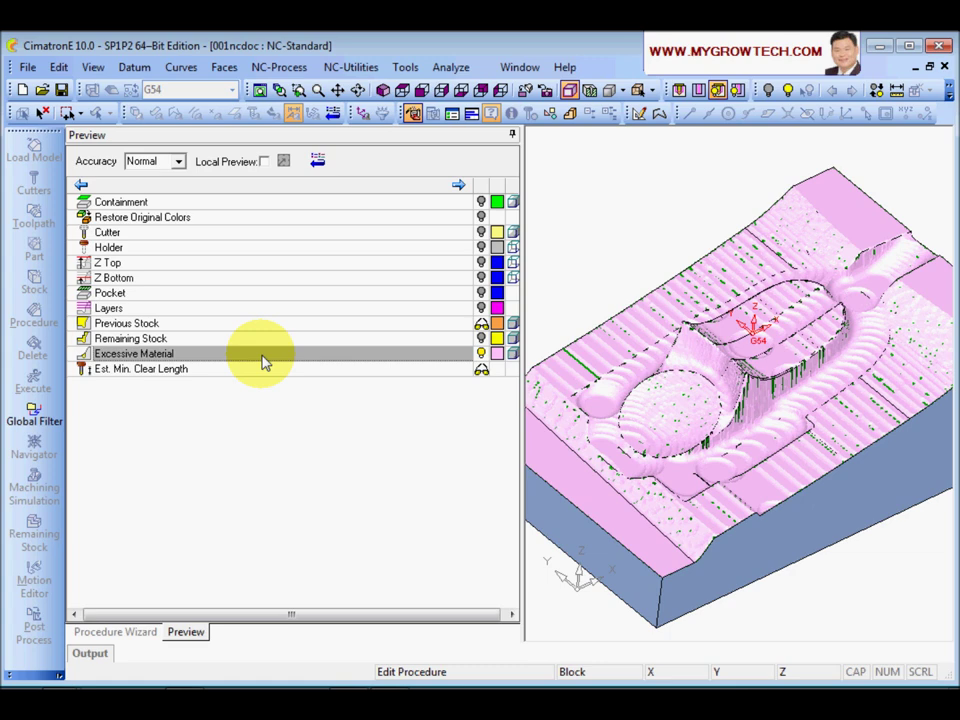
{"action": "left_click", "coordinate": [480, 355]}
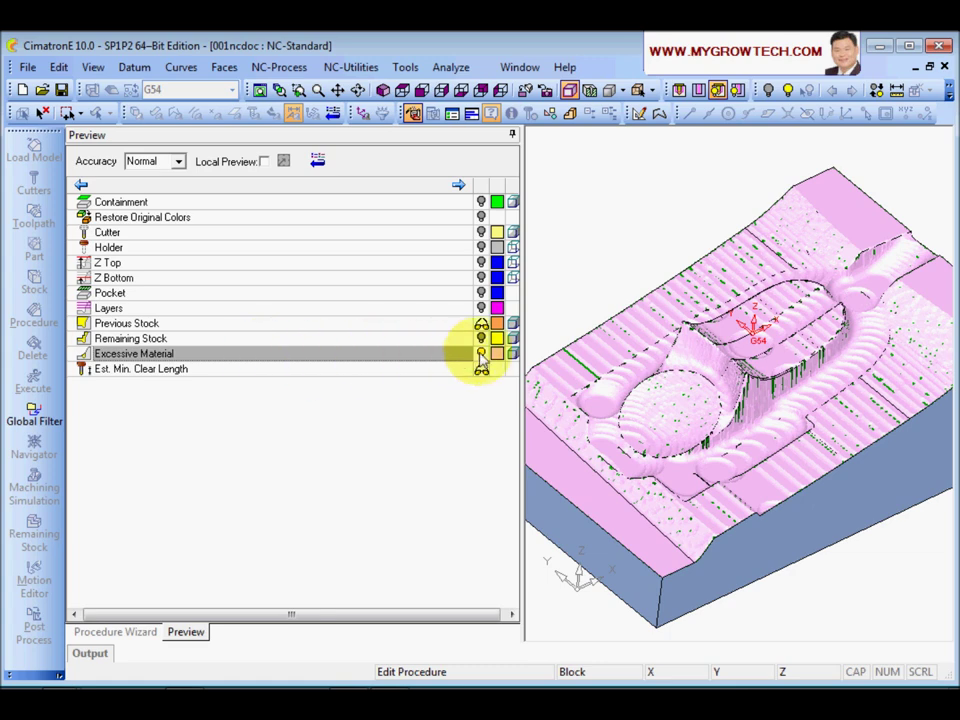
{"action": "left_click", "coordinate": [481, 356]}
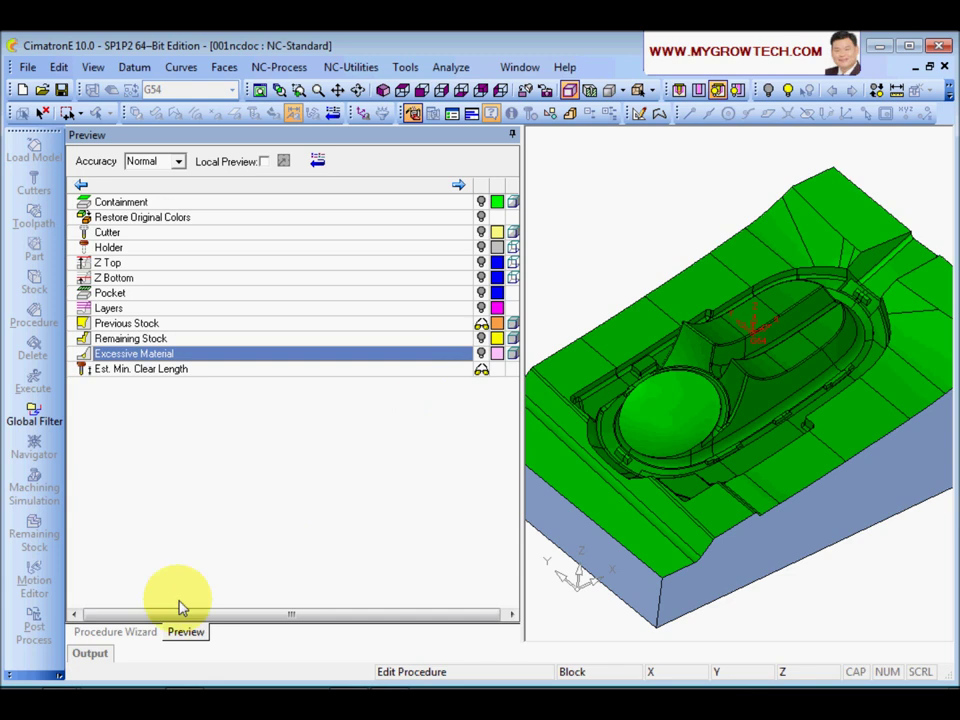
- Return to the motion parameters and examine the Side Step formula, the cutter diameter it refers to, and the vertical step settings
{"action": "left_click", "coordinate": [133, 637]}
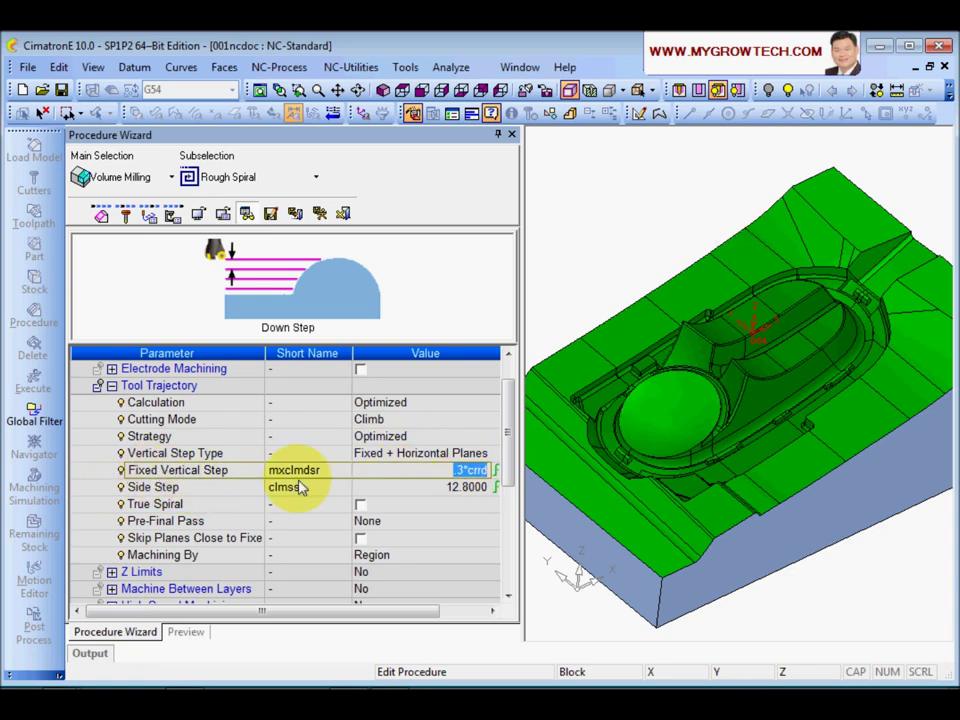
{"action": "left_click", "coordinate": [191, 494]}
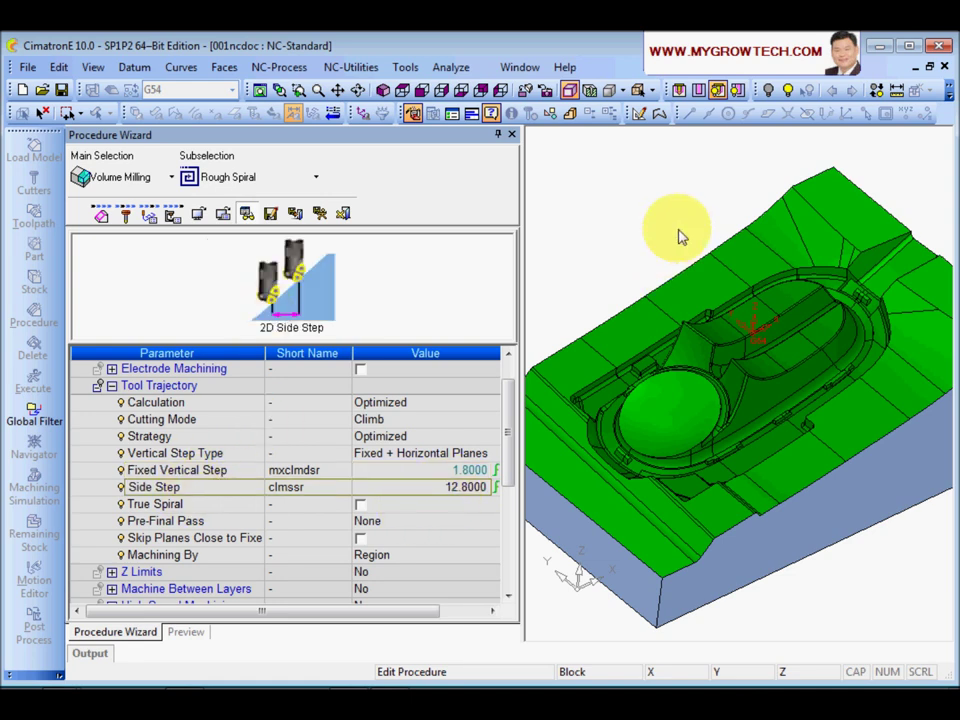
{"action": "left_click", "coordinate": [390, 488]}
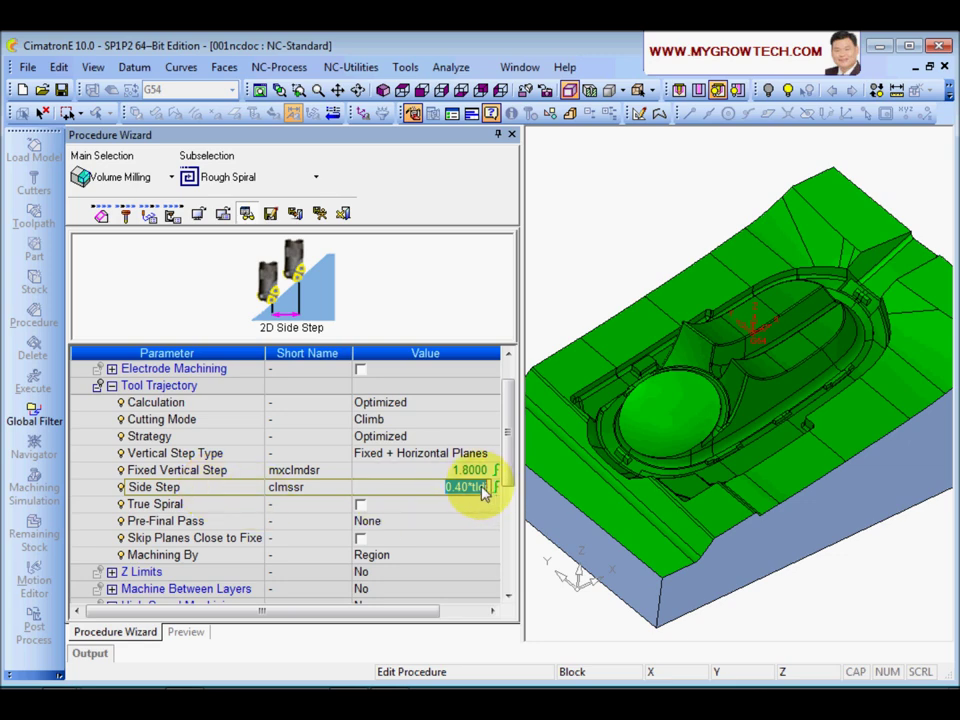
{"action": "left_click_drag", "start_coordinate": [510, 446], "coordinate": [508, 516]}
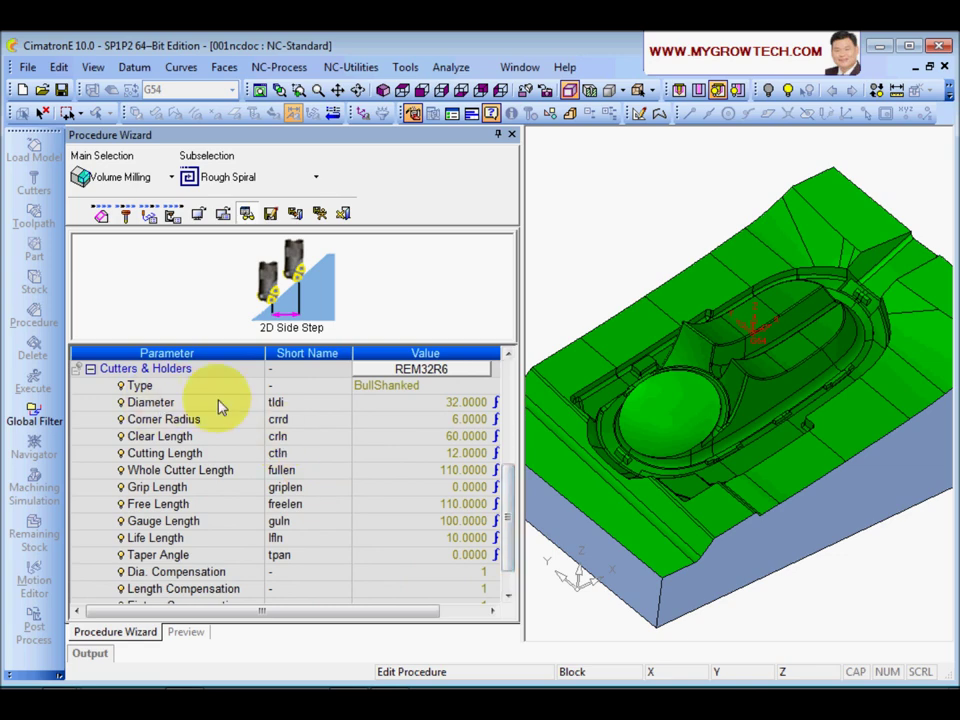
{"action": "left_click_drag", "start_coordinate": [508, 499], "coordinate": [513, 420]}
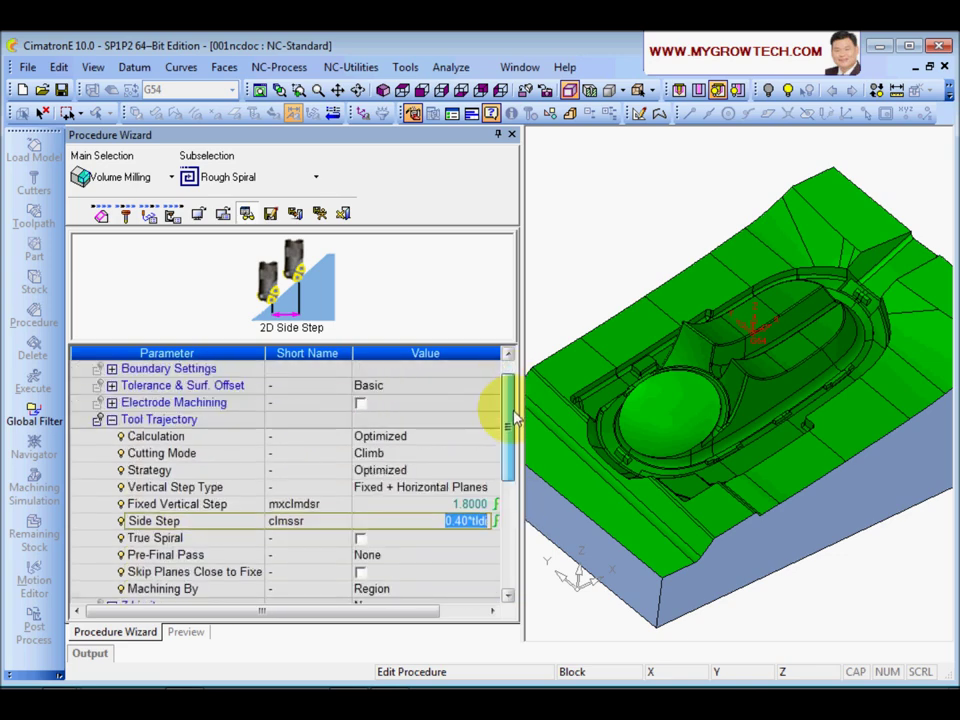
{"action": "left_click", "coordinate": [90, 491]}
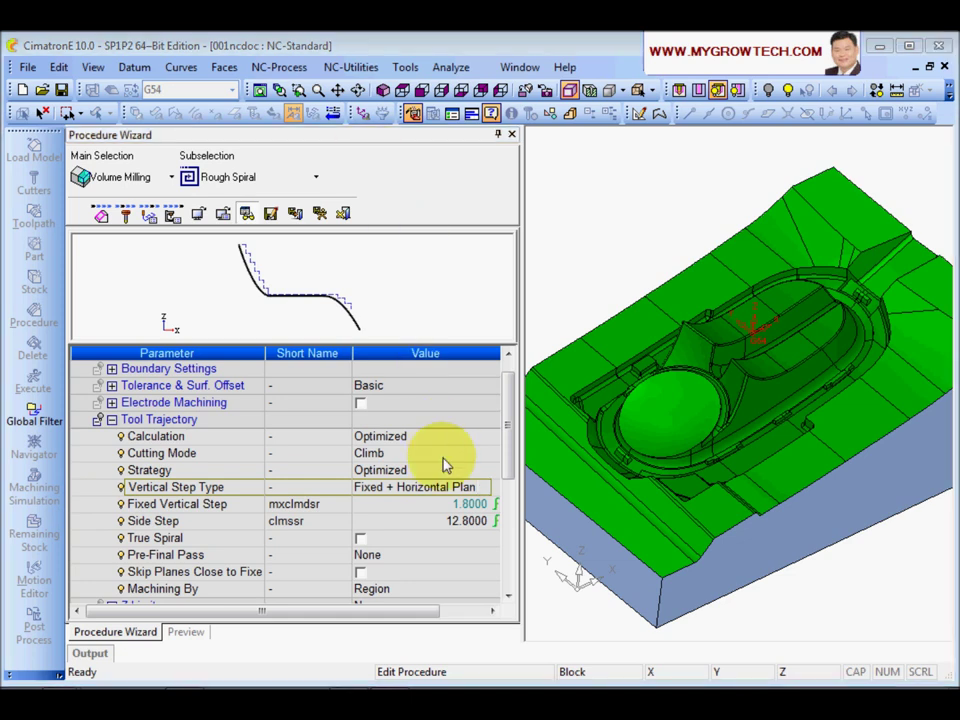
{"action": "left_click", "coordinate": [213, 513]}
{"action": "left_click", "coordinate": [218, 510]}
{"action": "left_click", "coordinate": [215, 521]}
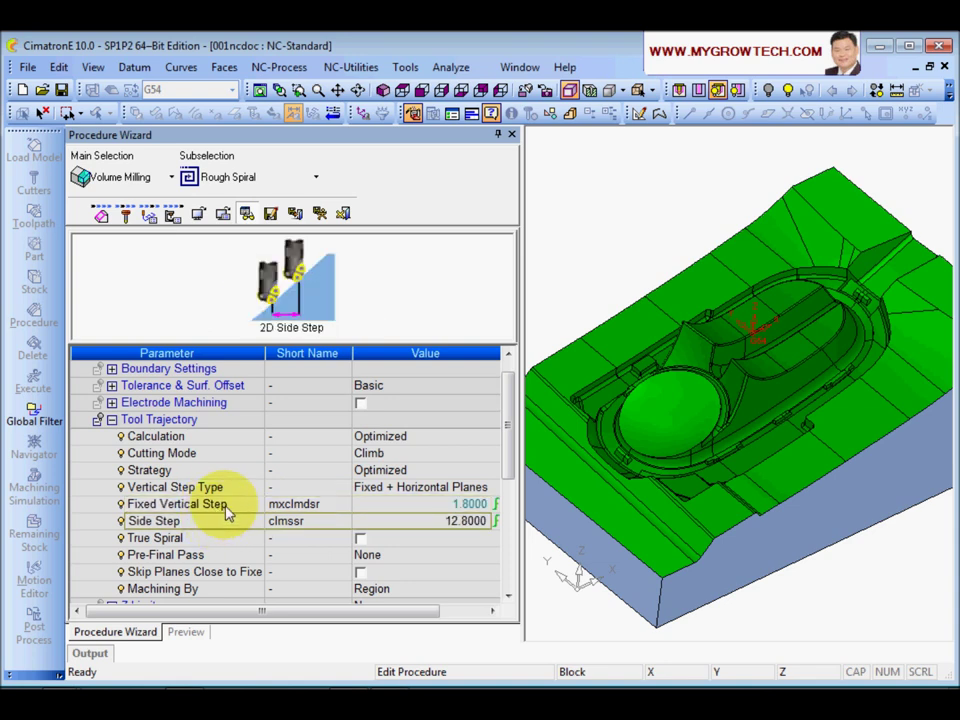
{"action": "left_click", "coordinate": [226, 506]}
{"action": "left_click", "coordinate": [224, 521]}
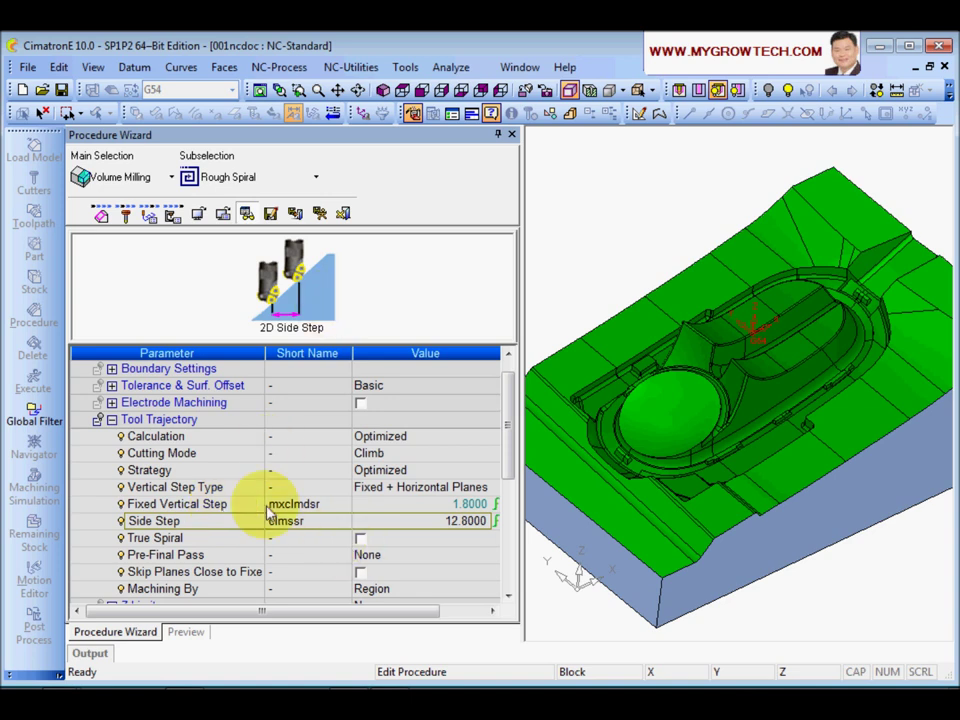
- Store the edited Rough Spiral procedure without calculating it and view the part from other angles
{"action": "left_click", "coordinate": [320, 215]}
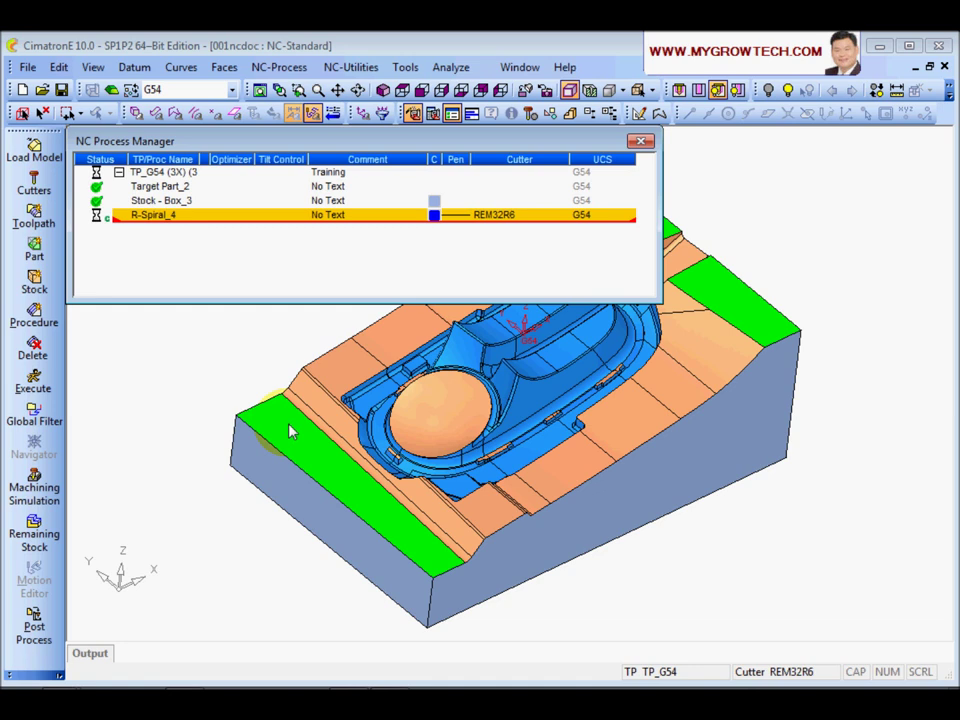
{"action": "middle_click_drag", "start_coordinate": [208, 429], "coordinate": [547, 474]}
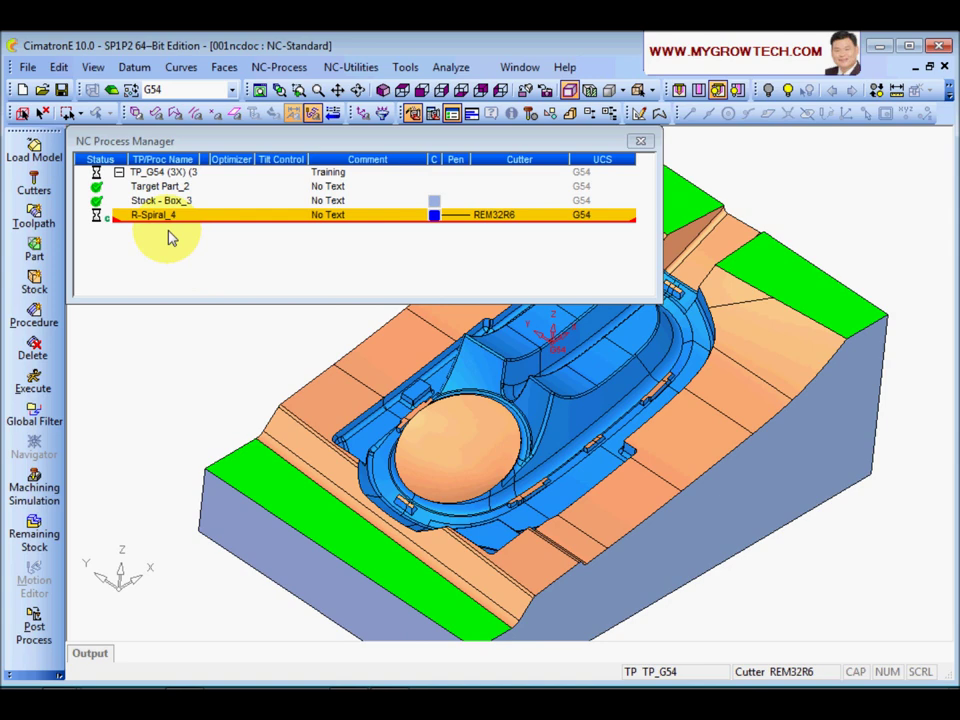
{"action": "middle_click_drag", "start_coordinate": [486, 424], "coordinate": [617, 450]}
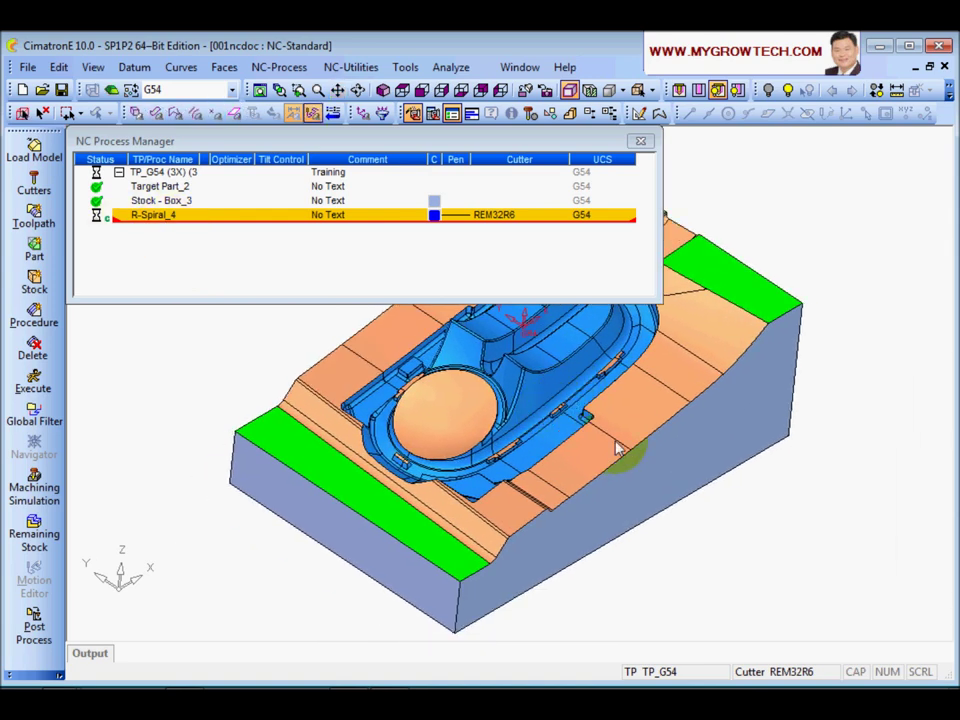
{"action": "middle_click_drag", "start_coordinate": [612, 402], "coordinate": [400, 362]}
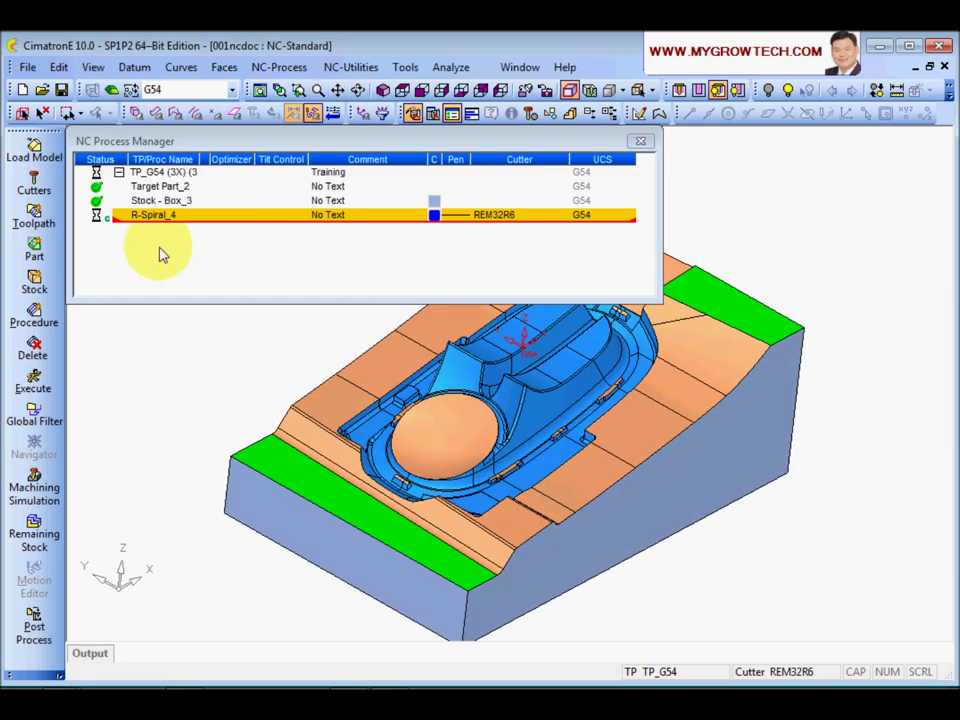
- Reopen the R-Spiral_4 procedure, save and calculate it, and view the resulting toolpath over the part
{"action": "double_click", "coordinate": [155, 222]}
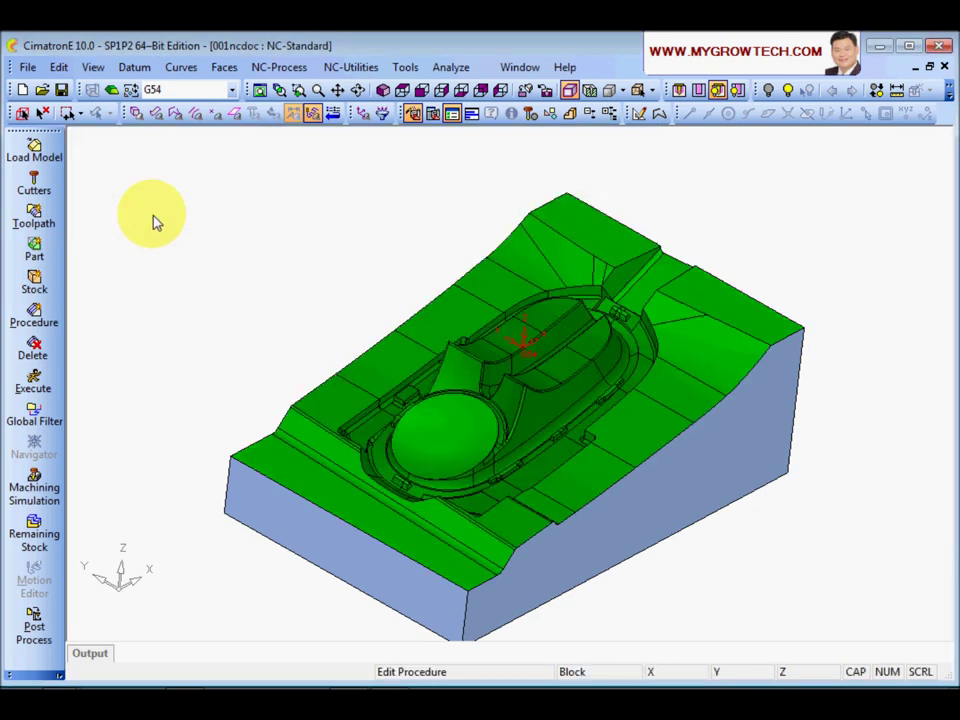
{"action": "left_click", "coordinate": [172, 214]}
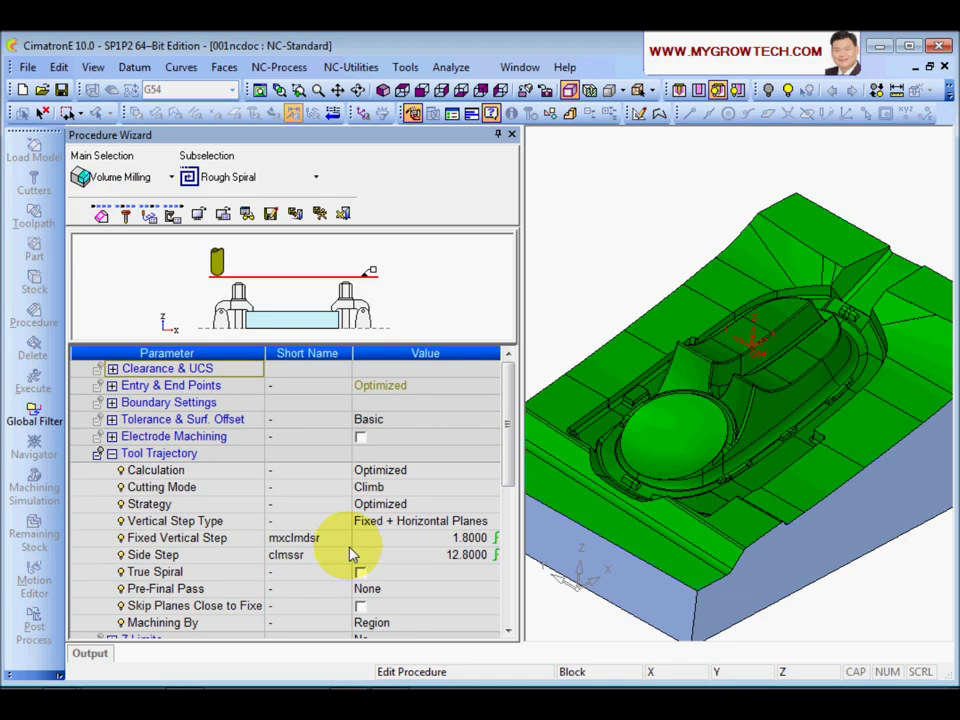
{"action": "middle_click", "coordinate": [615, 290]}
{"action": "middle_click_drag", "start_coordinate": [407, 497], "coordinate": [615, 471]}
{"action": "middle_click_drag", "start_coordinate": [505, 405], "coordinate": [577, 452]}
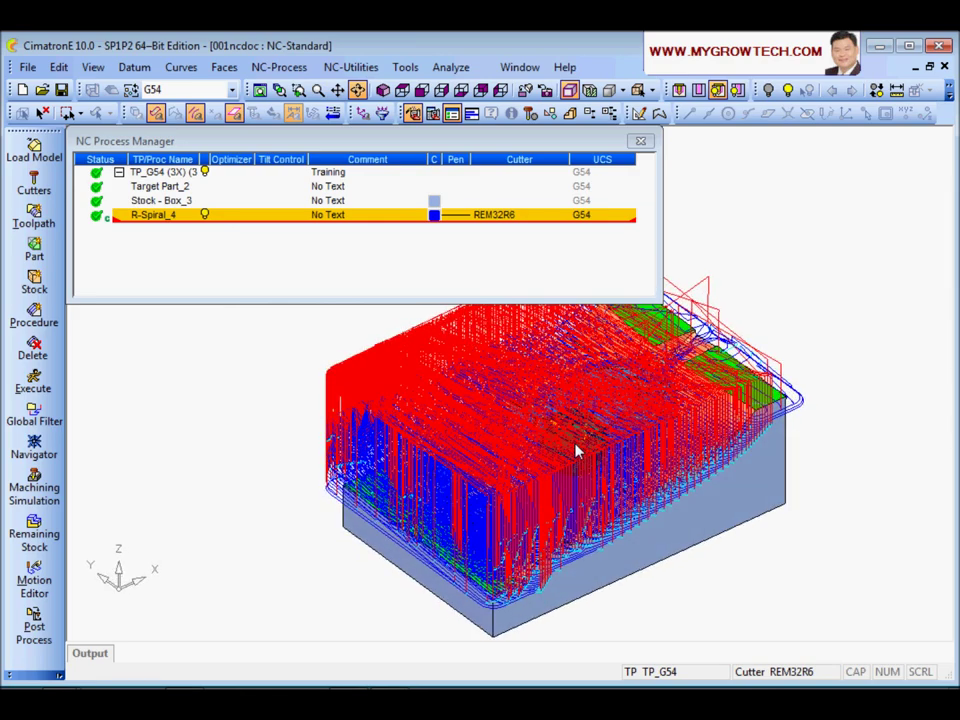
{"action": "left_click", "coordinate": [238, 368]}
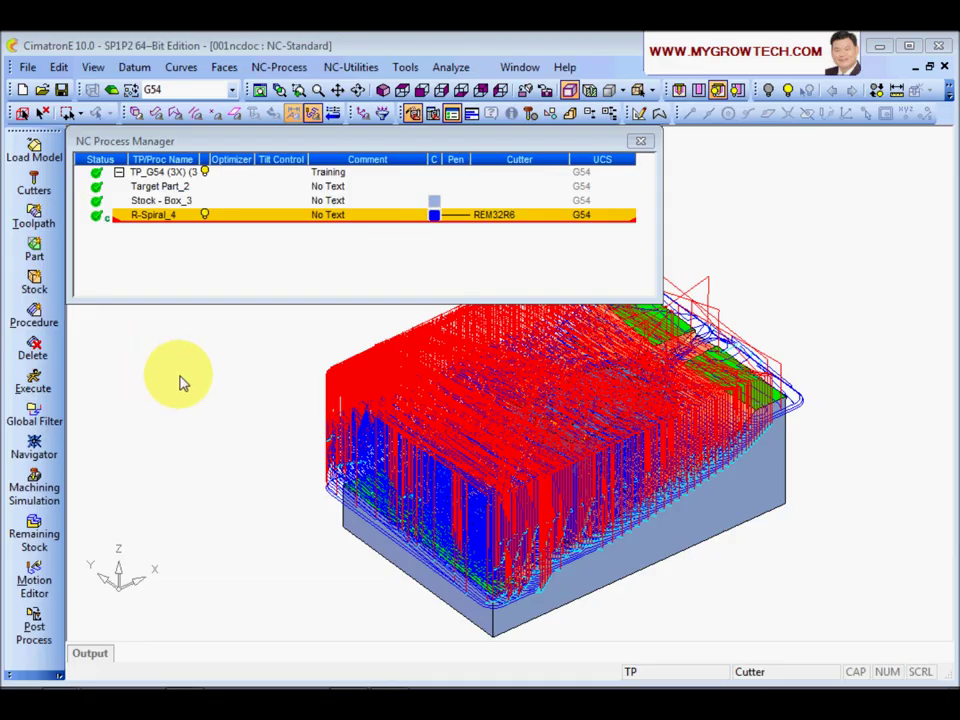
- Inspect the R-Spiral_4 toolpath up close on the part, open it in the Navigator and narrow that pane
{"action": "scroll", "coordinate": [456, 390], "scroll_direction": "up", "scroll_amount": 5}
{"action": "middle_click_drag", "start_coordinate": [500, 425], "coordinate": [546, 493]}
{"action": "scroll", "coordinate": [783, 428], "scroll_direction": "up", "scroll_amount": 4}
{"action": "middle_click_drag", "start_coordinate": [783, 428], "coordinate": [678, 518]}
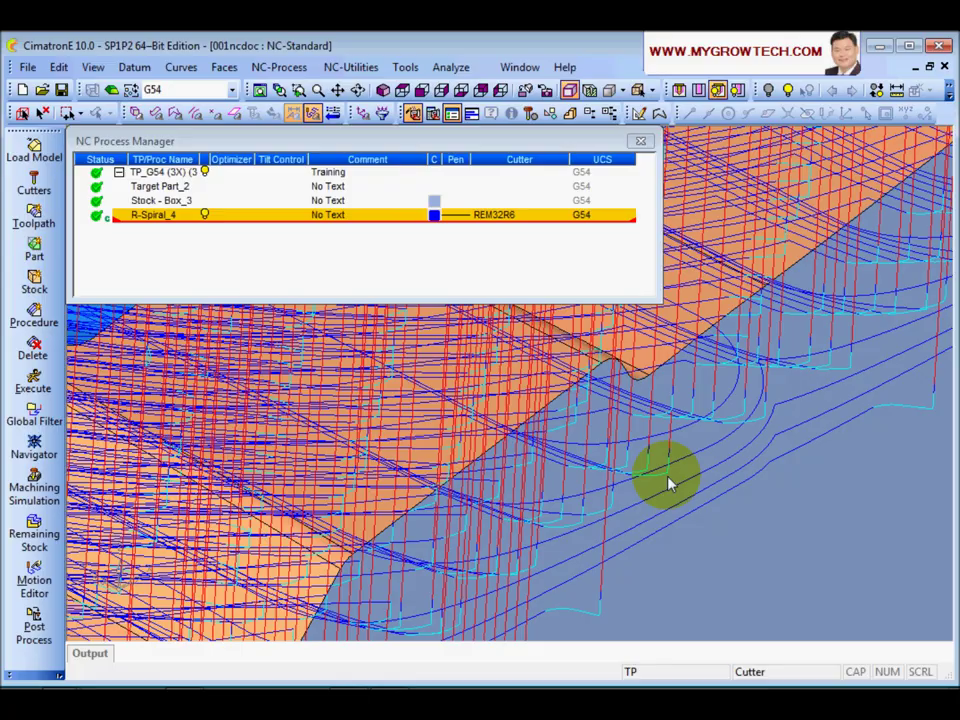
{"action": "middle_click_drag", "start_coordinate": [669, 478], "coordinate": [305, 418]}
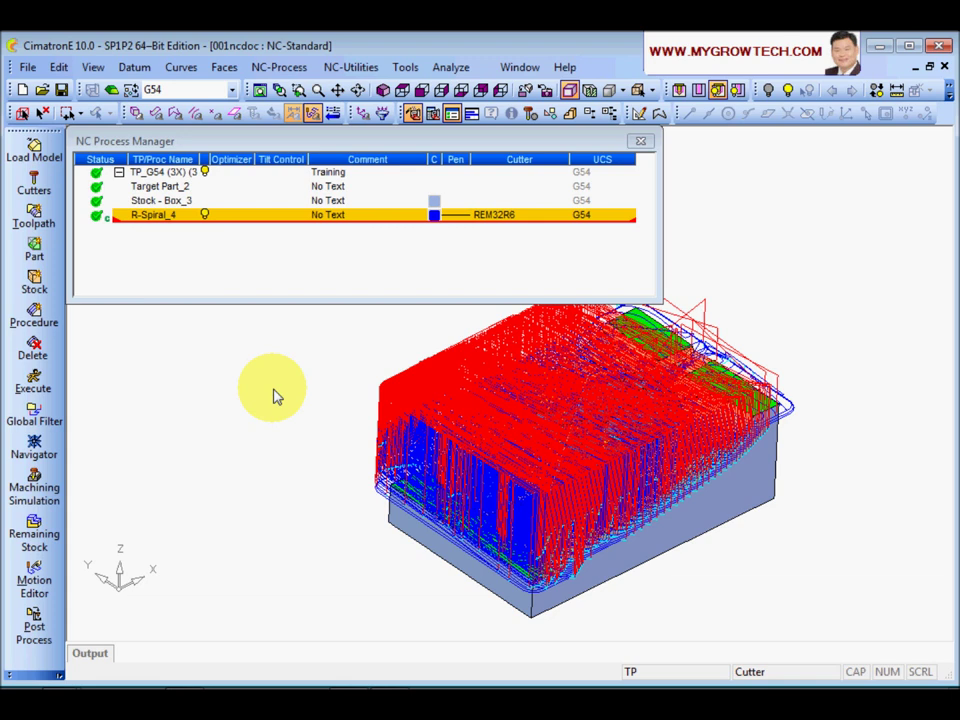
{"action": "left_click", "coordinate": [155, 224]}
{"action": "right_click", "coordinate": [157, 225]}
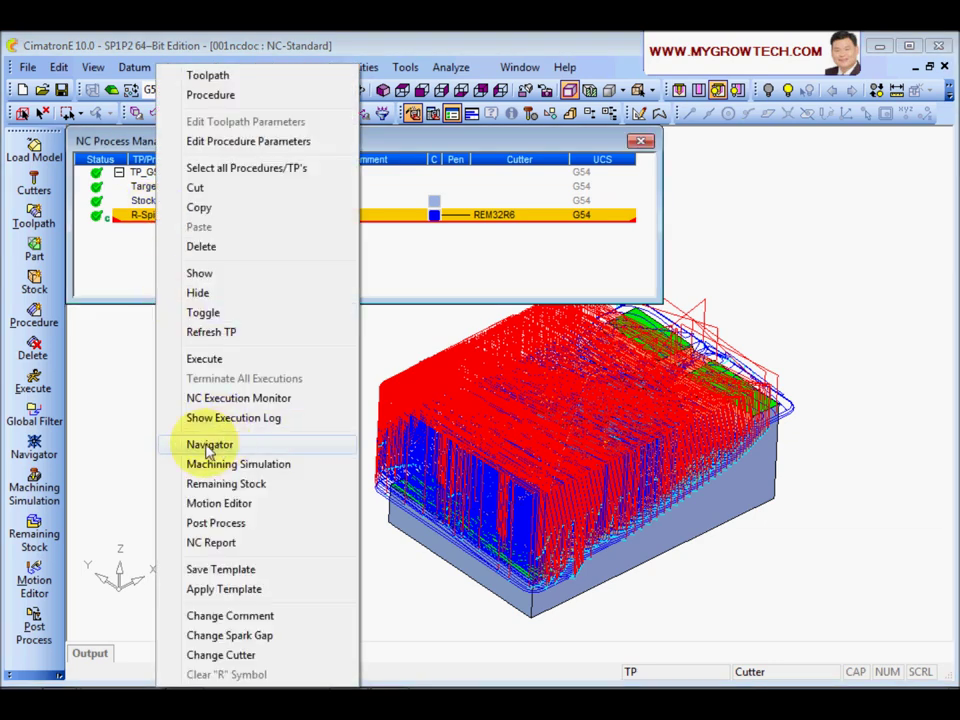
{"action": "left_click", "coordinate": [210, 446]}
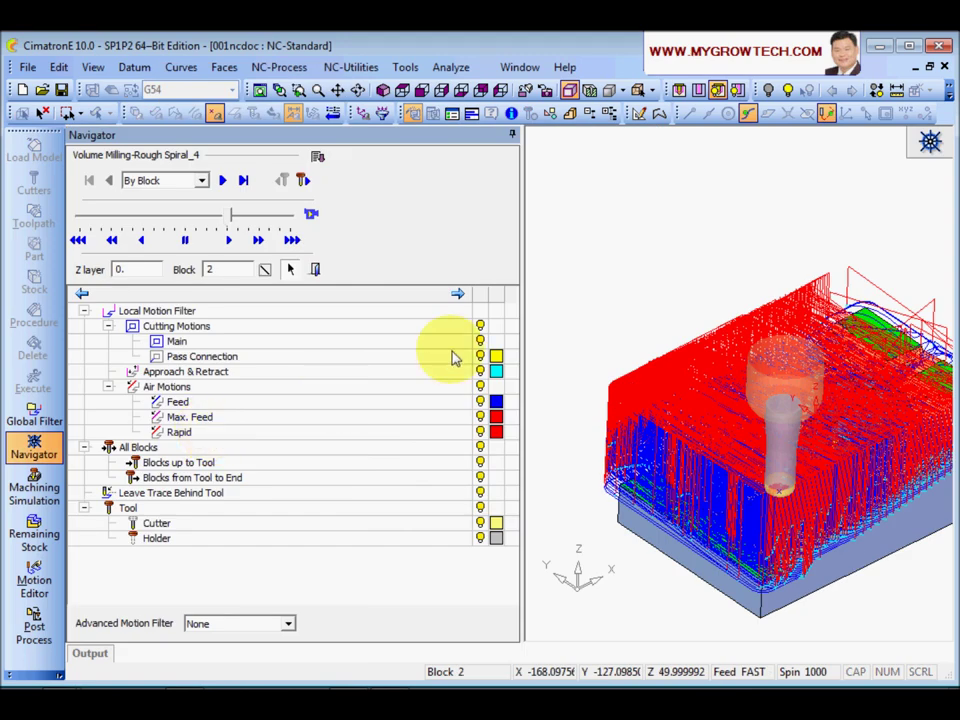
{"action": "left_click_drag", "start_coordinate": [521, 337], "coordinate": [455, 325]}
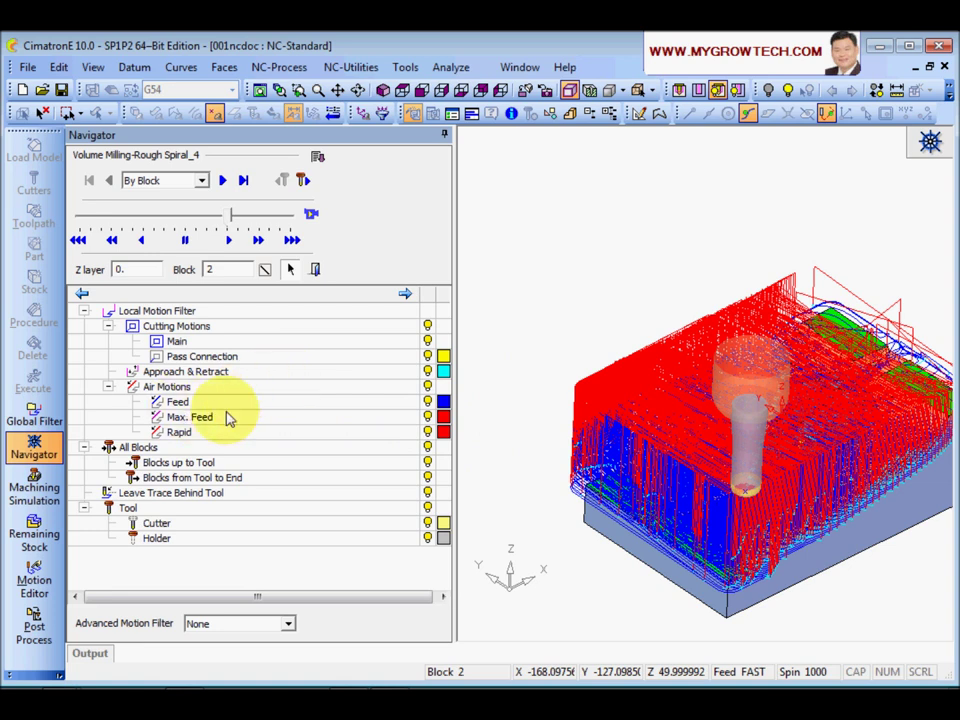
- Examine the Feed, Max. Feed and Rapid air motions of the Rough Spiral toolpath and their display colors
{"action": "left_click", "coordinate": [308, 401]}
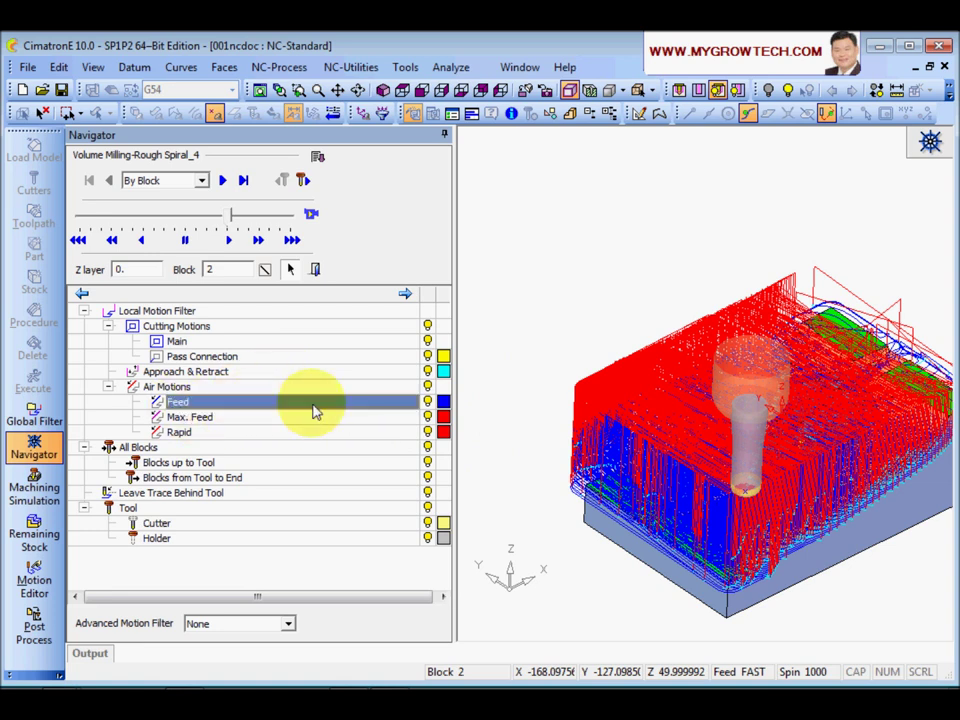
{"action": "left_click", "coordinate": [270, 419]}
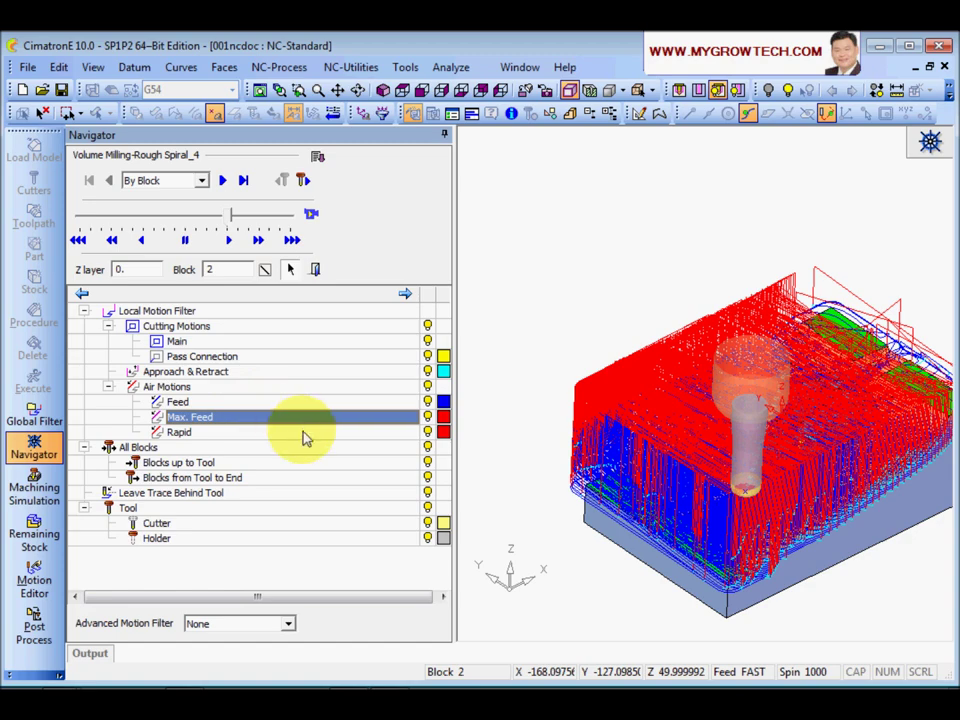
{"action": "left_click", "coordinate": [285, 434]}
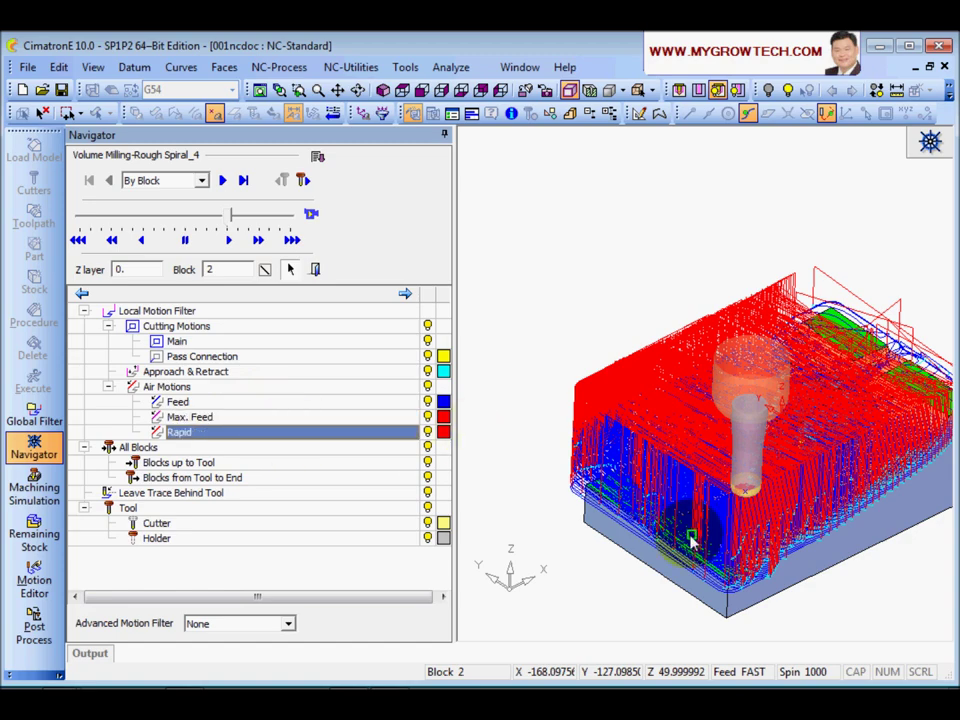
{"action": "scroll", "coordinate": [583, 343], "scroll_direction": "up", "scroll_amount": 3}
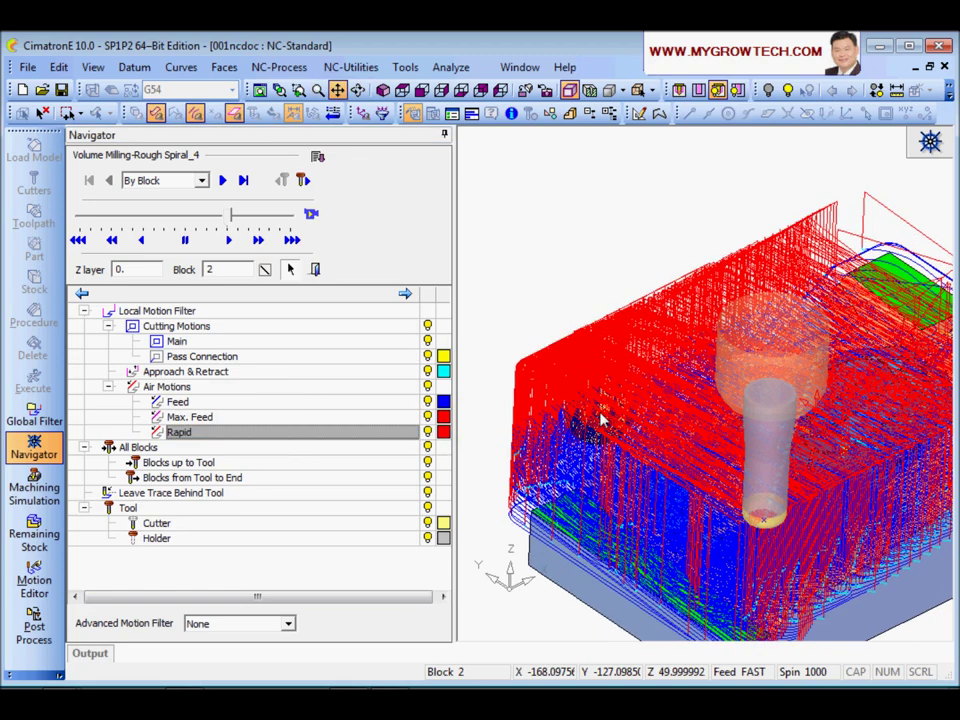
{"action": "scroll", "coordinate": [606, 440], "scroll_direction": "down", "scroll_amount": 2}
- Change the display color of the Max. Feed air motions to magenta and inspect them on the toolpath
{"action": "left_click", "coordinate": [368, 424]}
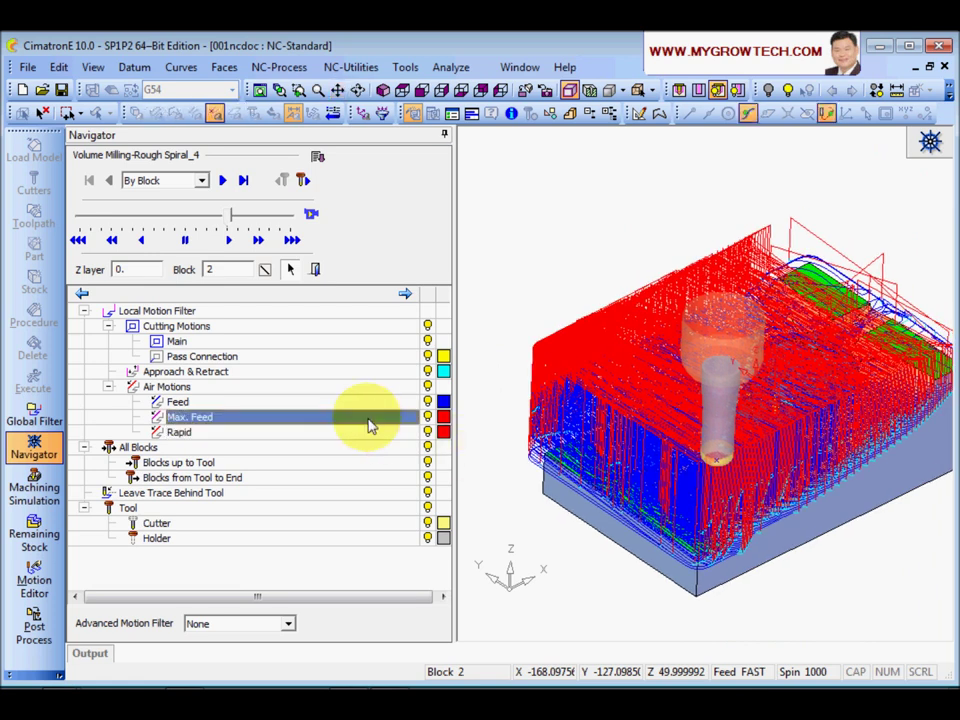
{"action": "left_click", "coordinate": [444, 418]}
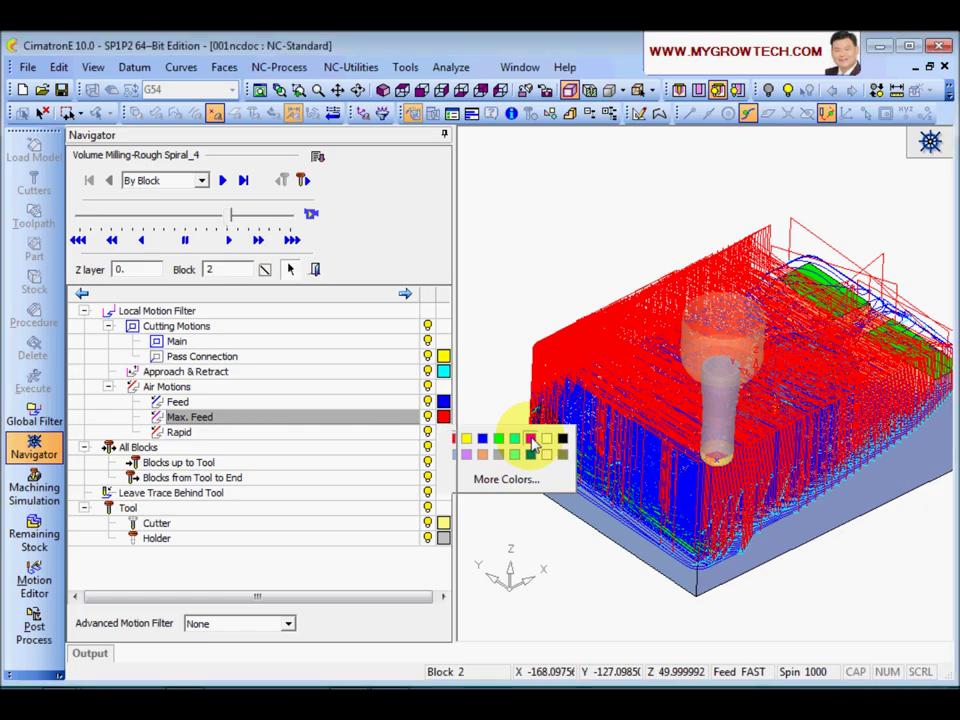
{"action": "left_click", "coordinate": [531, 439]}
{"action": "scroll", "coordinate": [607, 480], "scroll_direction": "up", "scroll_amount": 2}
{"action": "scroll", "coordinate": [612, 468], "scroll_direction": "up", "scroll_amount": 3}
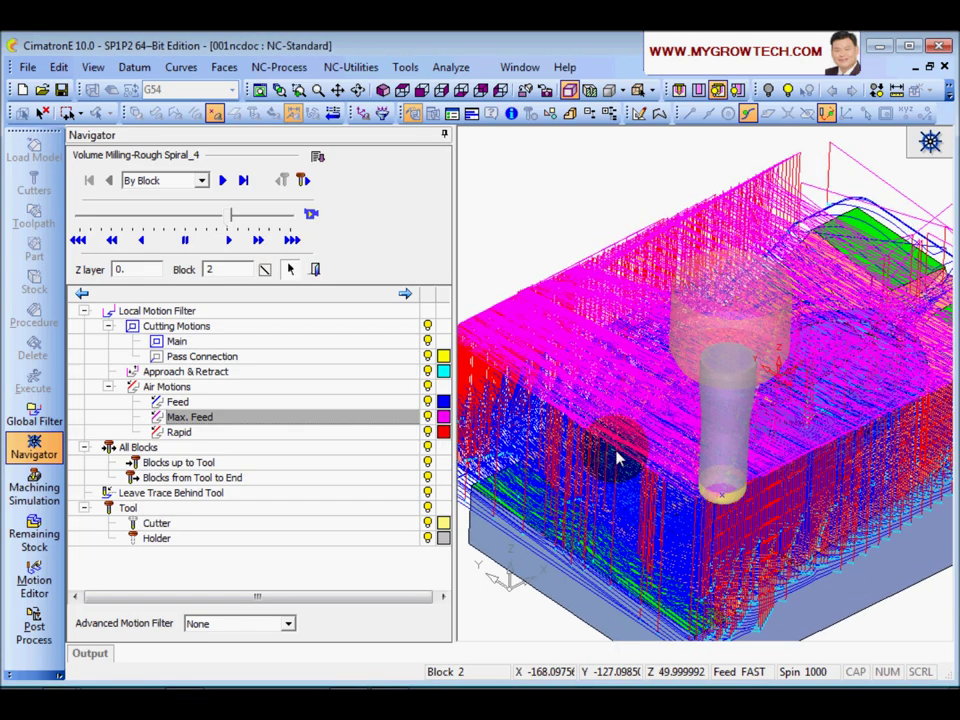
{"action": "middle_click_drag", "start_coordinate": [674, 372], "coordinate": [658, 353]}
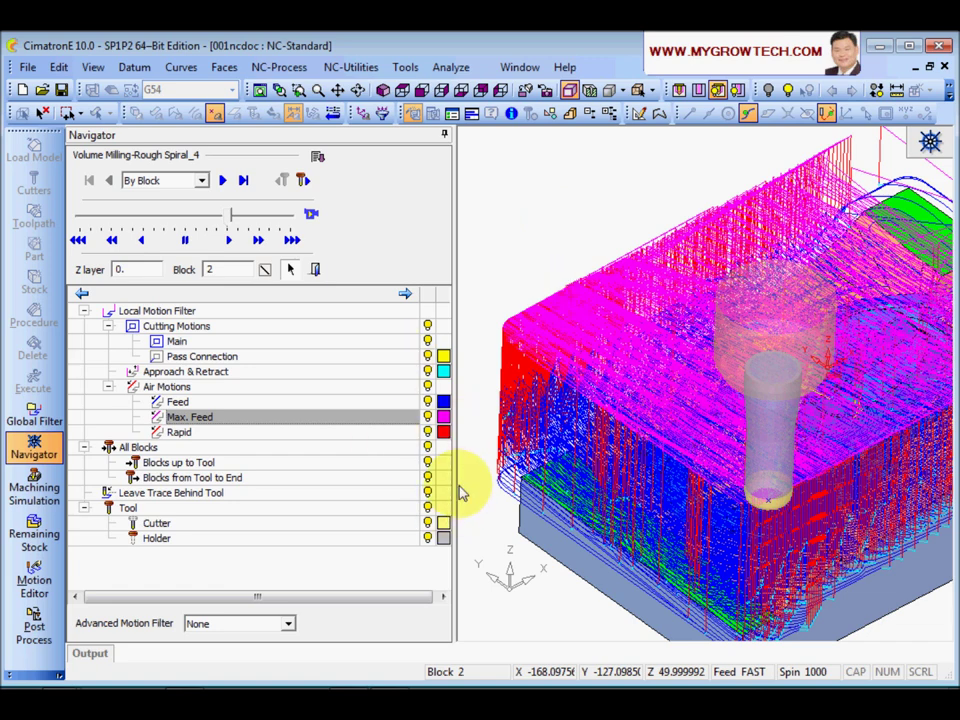
- Hide all blocks of the toolpath and advance the cutter forward block by block
{"action": "left_click", "coordinate": [443, 371]}
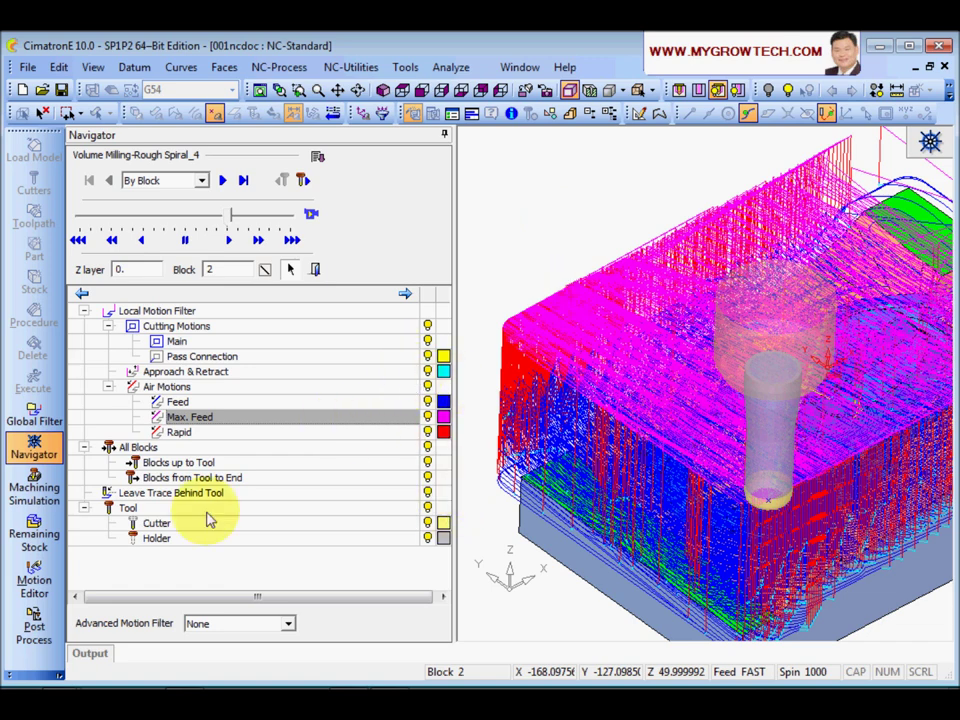
{"action": "left_click", "coordinate": [411, 450]}
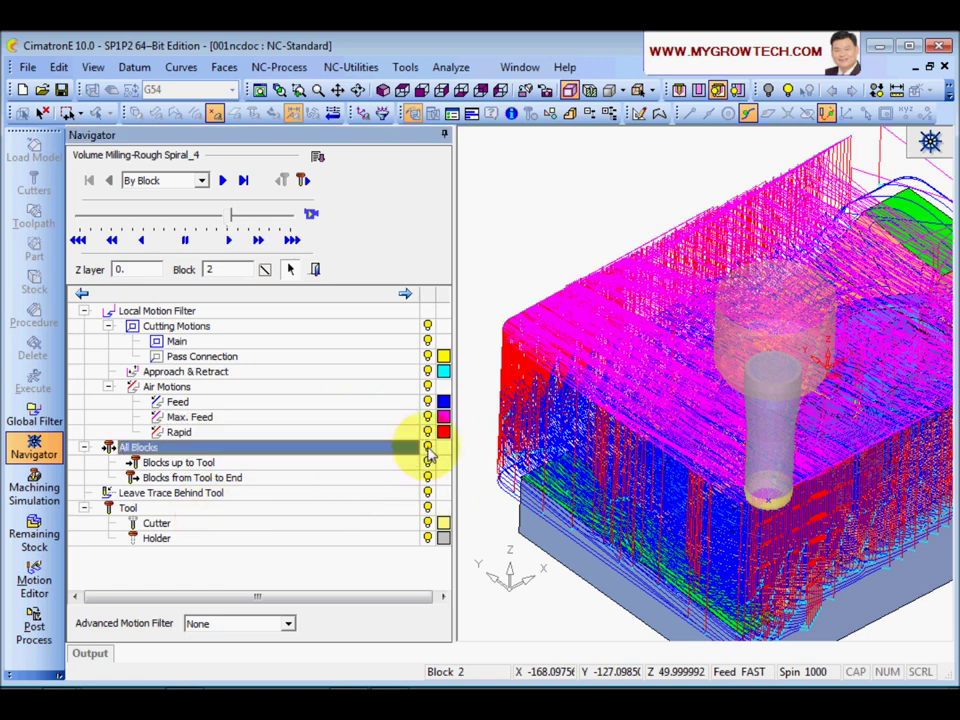
{"action": "left_click", "coordinate": [428, 449]}
{"action": "middle_click_drag", "start_coordinate": [690, 386], "coordinate": [628, 298]}
{"action": "left_click", "coordinate": [223, 181]}
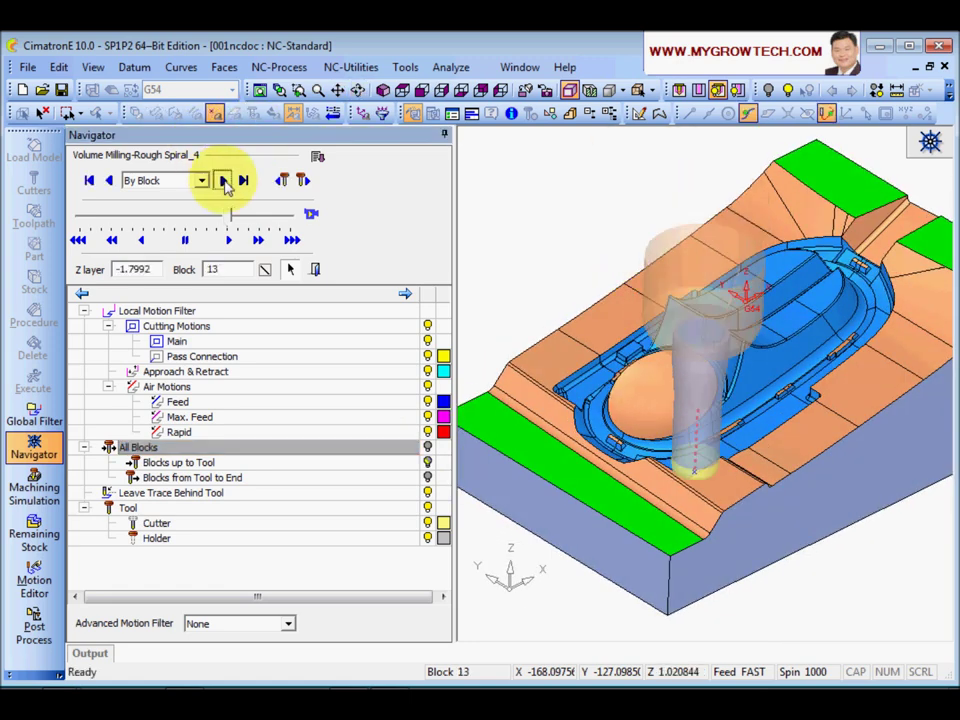
{"action": "left_click", "coordinate": [223, 181]}
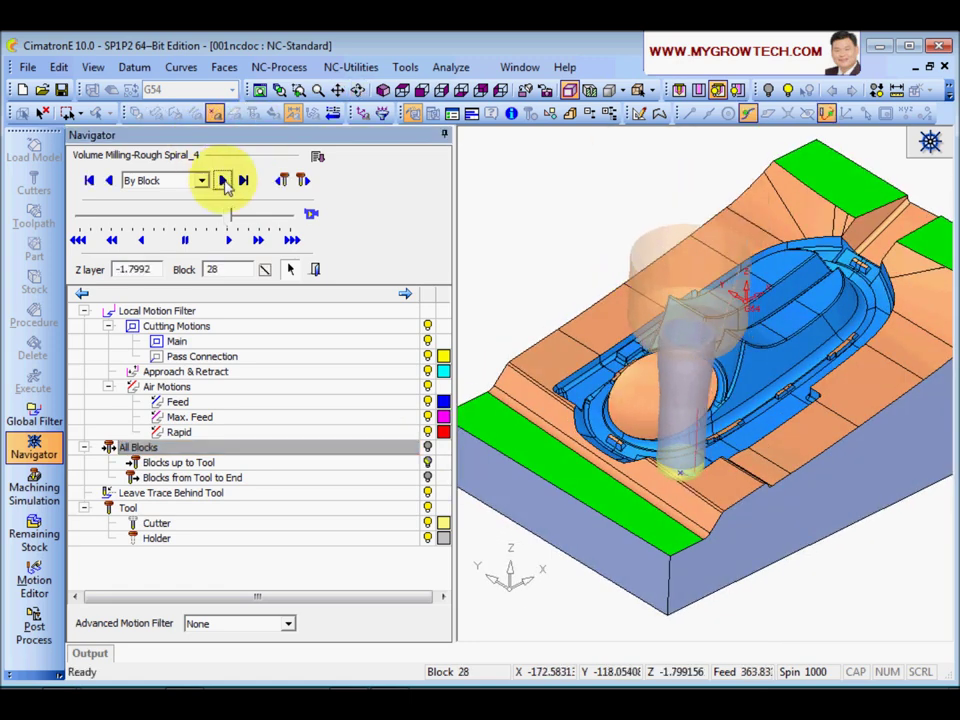
- Play the toolpath movie at full forward speed, pausing and resuming it to watch the cutter's passes over the part
{"action": "left_click", "coordinate": [312, 216]}
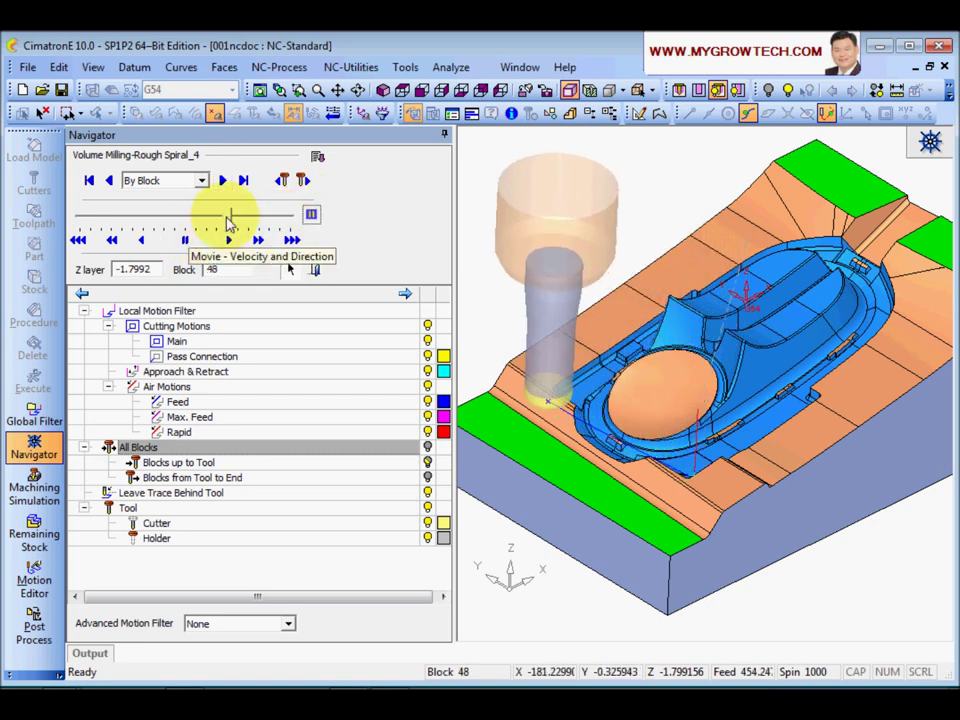
{"action": "left_click_drag", "start_coordinate": [231, 221], "coordinate": [300, 214]}
{"action": "scroll", "coordinate": [782, 317], "scroll_direction": "down", "scroll_amount": 3}
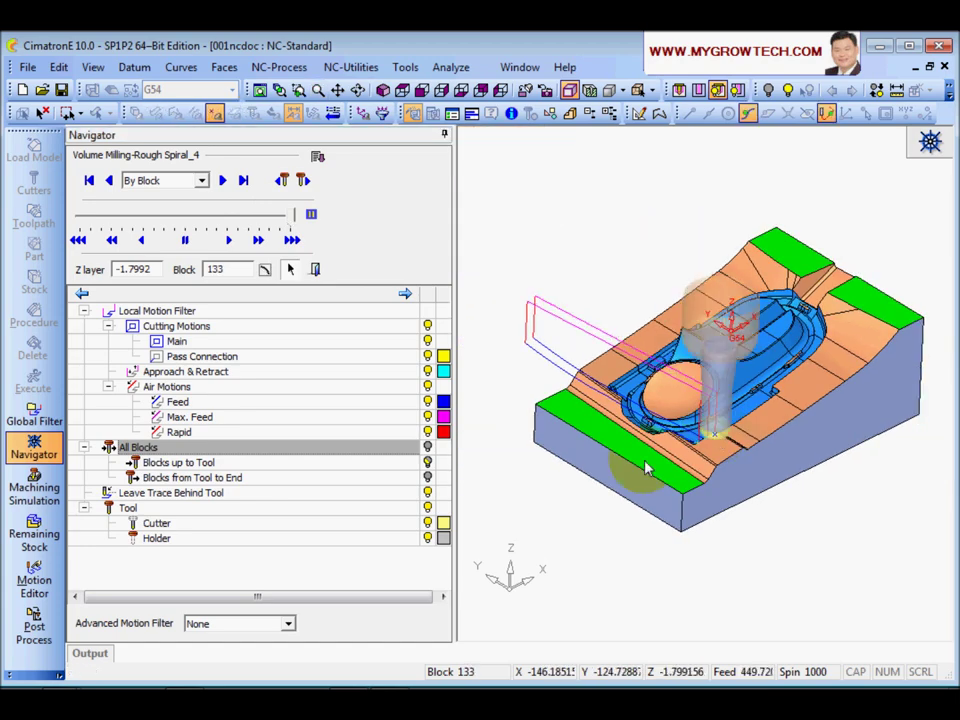
{"action": "scroll", "coordinate": [645, 470], "scroll_direction": "up", "scroll_amount": 3}
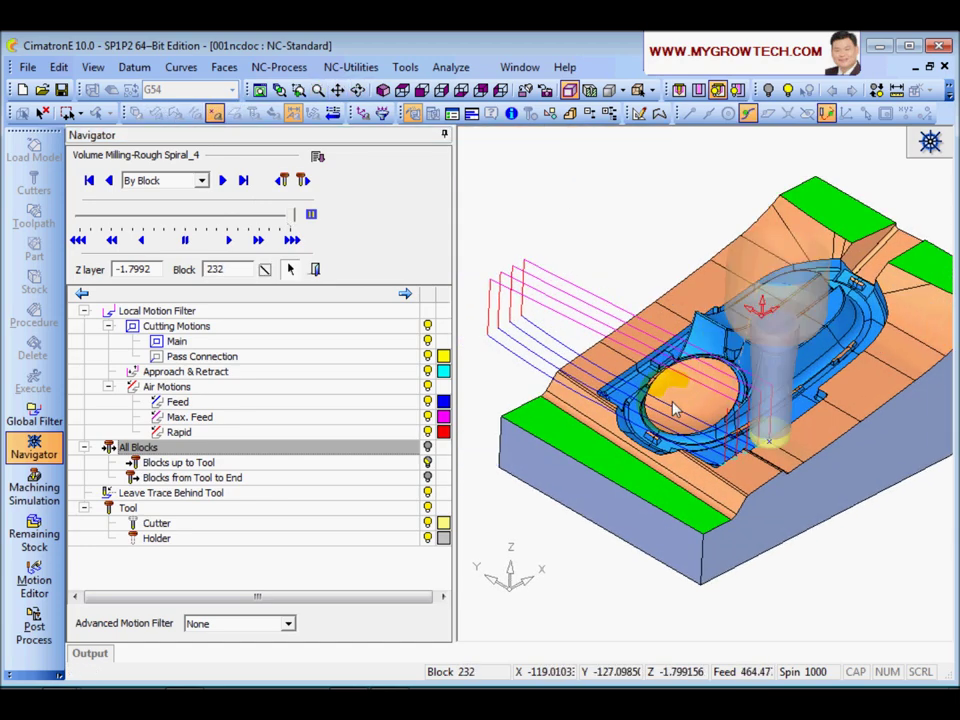
{"action": "middle_click_drag", "start_coordinate": [673, 408], "coordinate": [680, 368]}
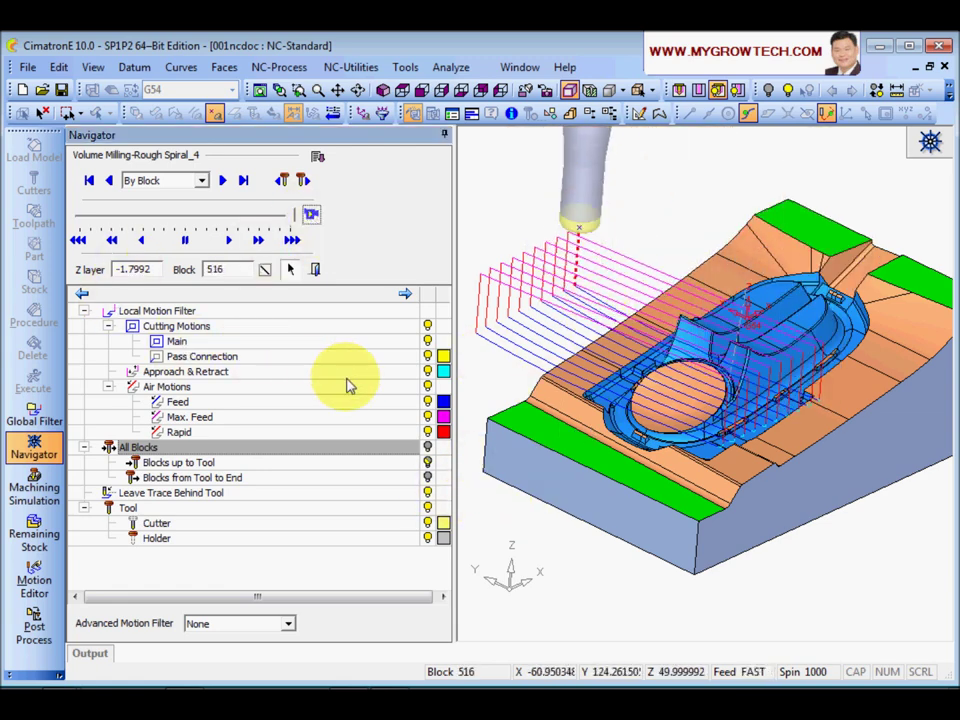
{"action": "middle_click_drag", "start_coordinate": [690, 407], "coordinate": [640, 402]}
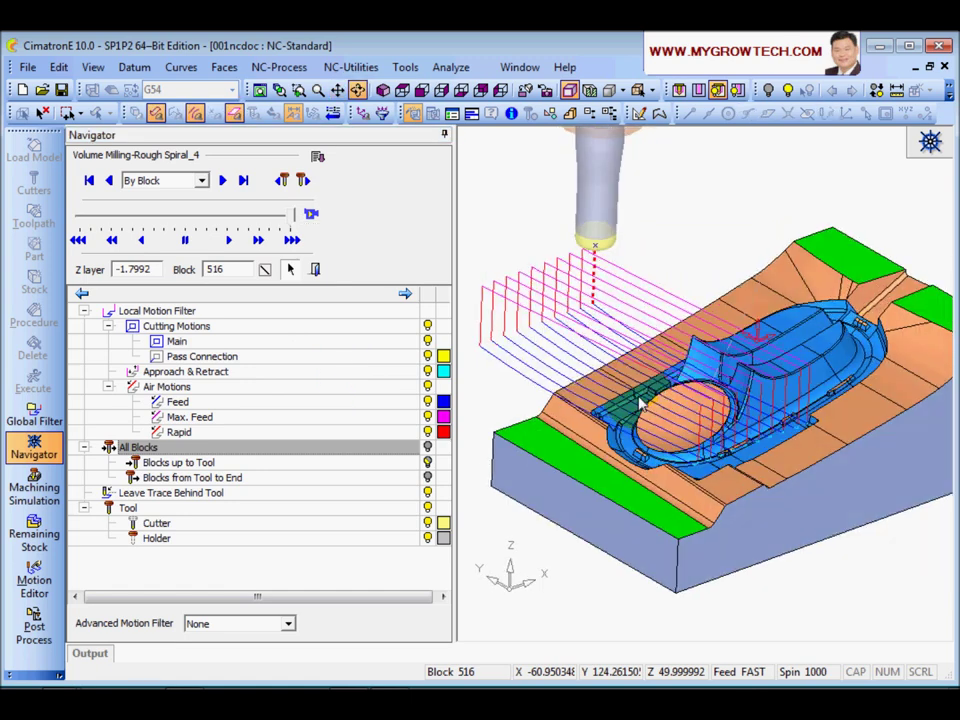
{"action": "left_click", "coordinate": [311, 214]}
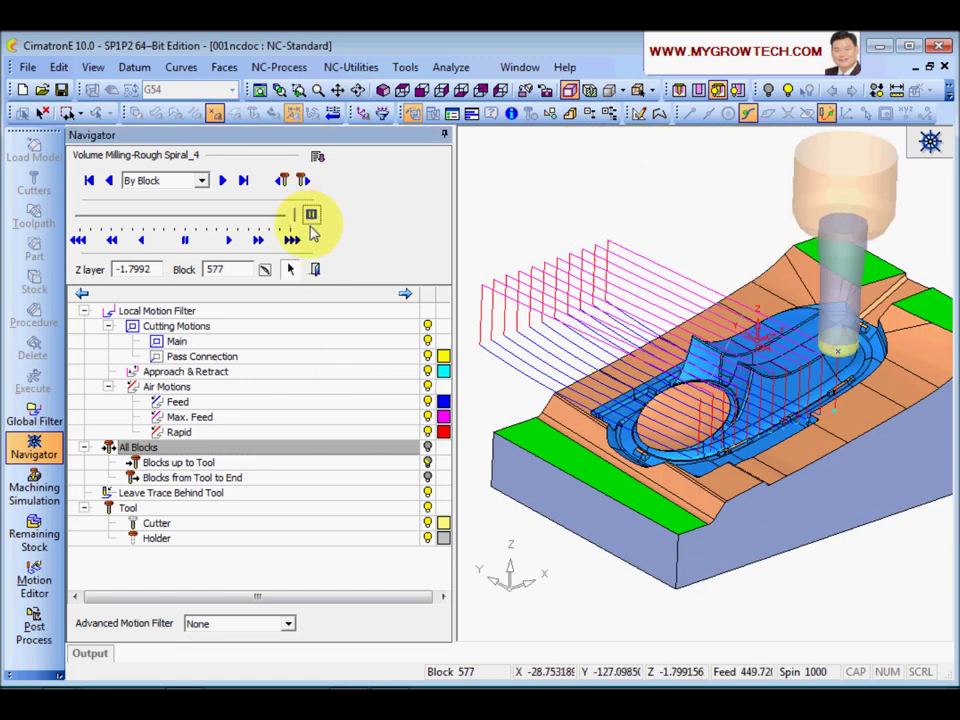
{"action": "left_click", "coordinate": [311, 214]}
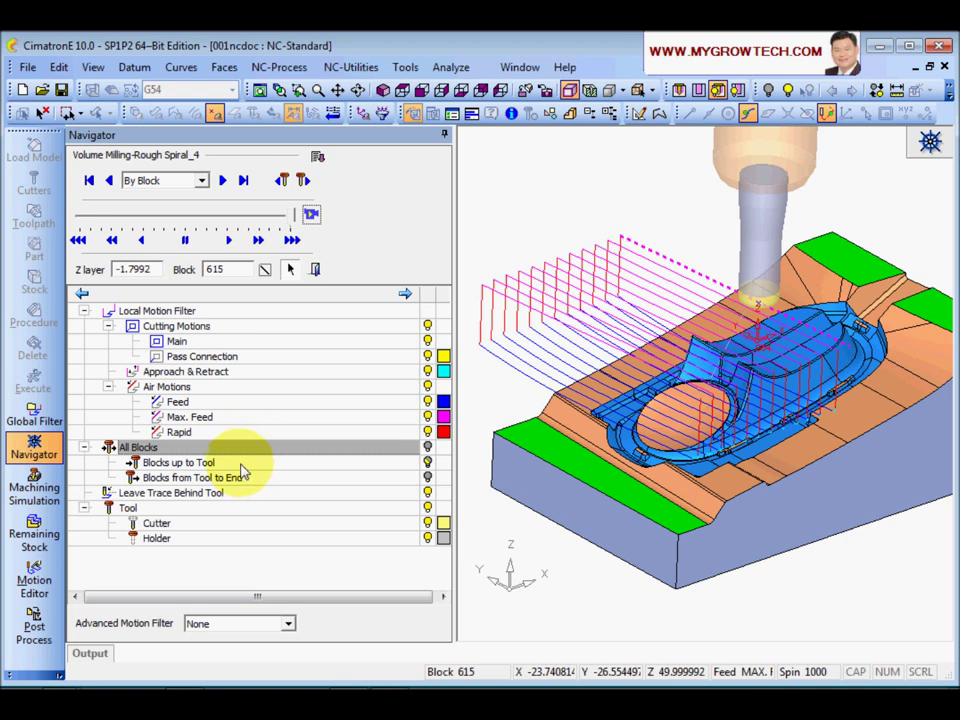
- Switch the navigation mode to By Layer and advance through the successive layers down to Z -26.9992
{"action": "left_click", "coordinate": [203, 181]}
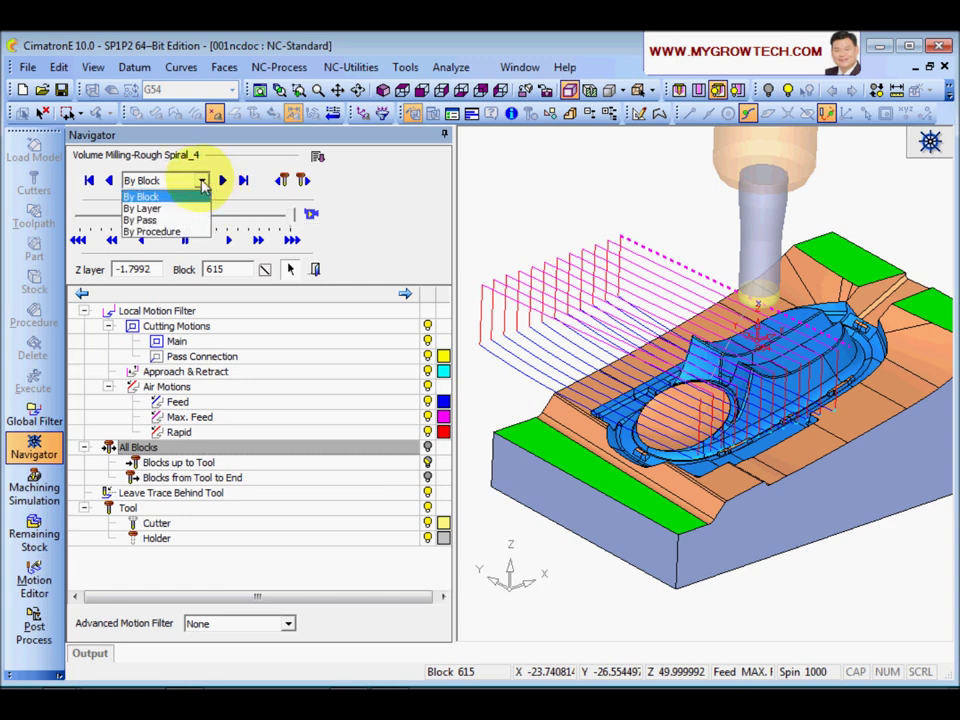
{"action": "left_click", "coordinate": [163, 209]}
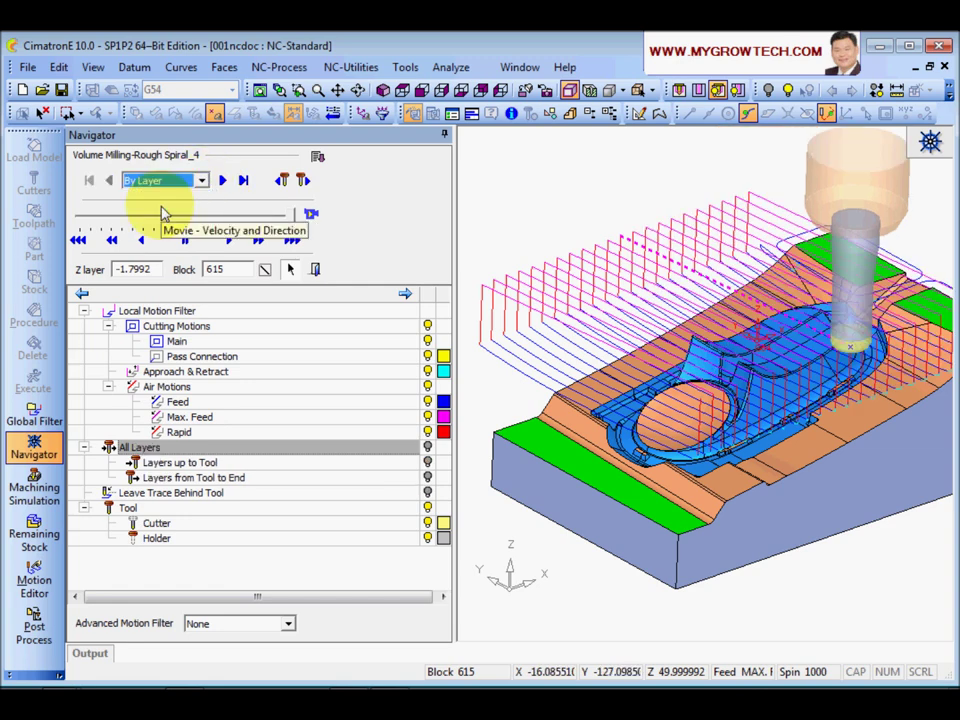
{"action": "left_click", "coordinate": [222, 182]}
{"action": "middle_click_drag", "start_coordinate": [668, 330], "coordinate": [634, 354]}
{"action": "left_click", "coordinate": [223, 182]}
{"action": "left_click", "coordinate": [223, 182]}
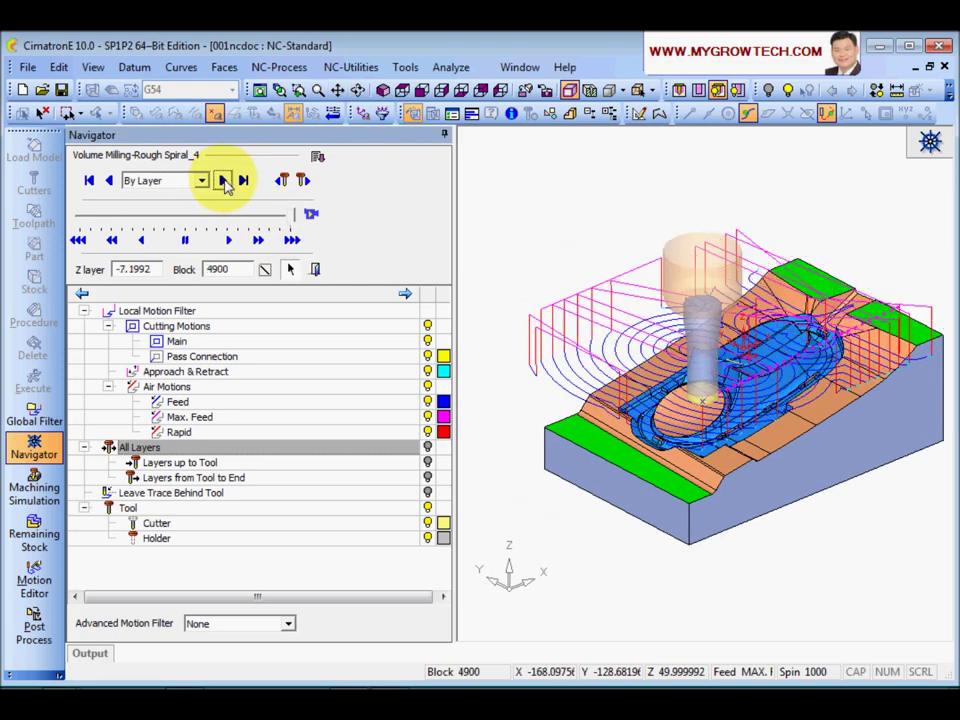
{"action": "left_click", "coordinate": [223, 182]}
{"action": "left_click", "coordinate": [223, 182]}
{"action": "left_click", "coordinate": [225, 183]}
{"action": "left_click", "coordinate": [225, 183]}
{"action": "left_click", "coordinate": [225, 183]}
{"action": "left_click", "coordinate": [225, 183]}
{"action": "left_click", "coordinate": [225, 183]}
{"action": "left_click", "coordinate": [225, 183]}
{"action": "left_click", "coordinate": [225, 183]}
{"action": "left_click", "coordinate": [225, 183]}
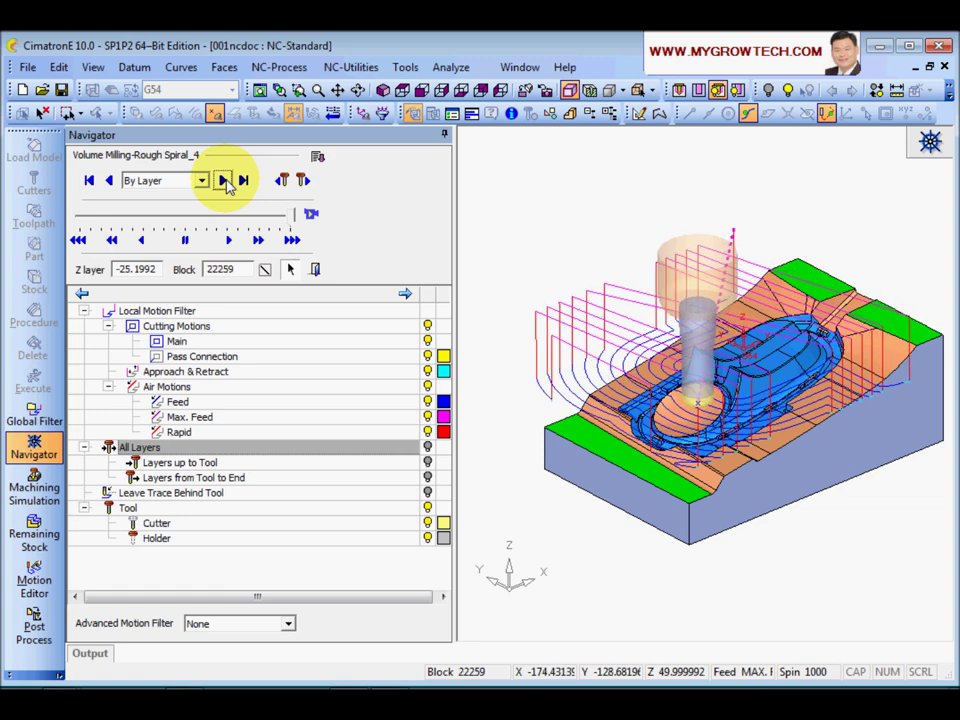
{"action": "left_click", "coordinate": [225, 183]}
- Inspect the layer's motions from several angles, advance to the layer at Z -30.5992 and view it from the front
{"action": "mouse_move", "coordinate": [630, 400]}
{"action": "middle_mouse_down"}
{"action": "mouse_move", "coordinate": [630, 500]}
{"action": "mouse_move", "coordinate": [636, 424]}
{"action": "middle_mouse_up"}
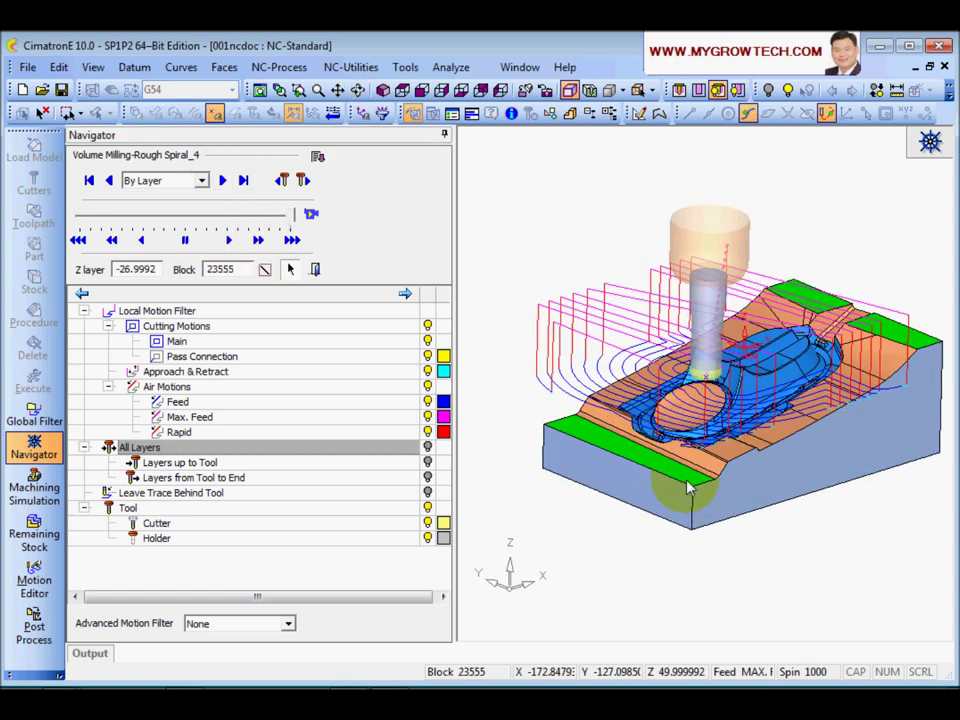
{"action": "middle_click_drag", "start_coordinate": [619, 596], "coordinate": [578, 427]}
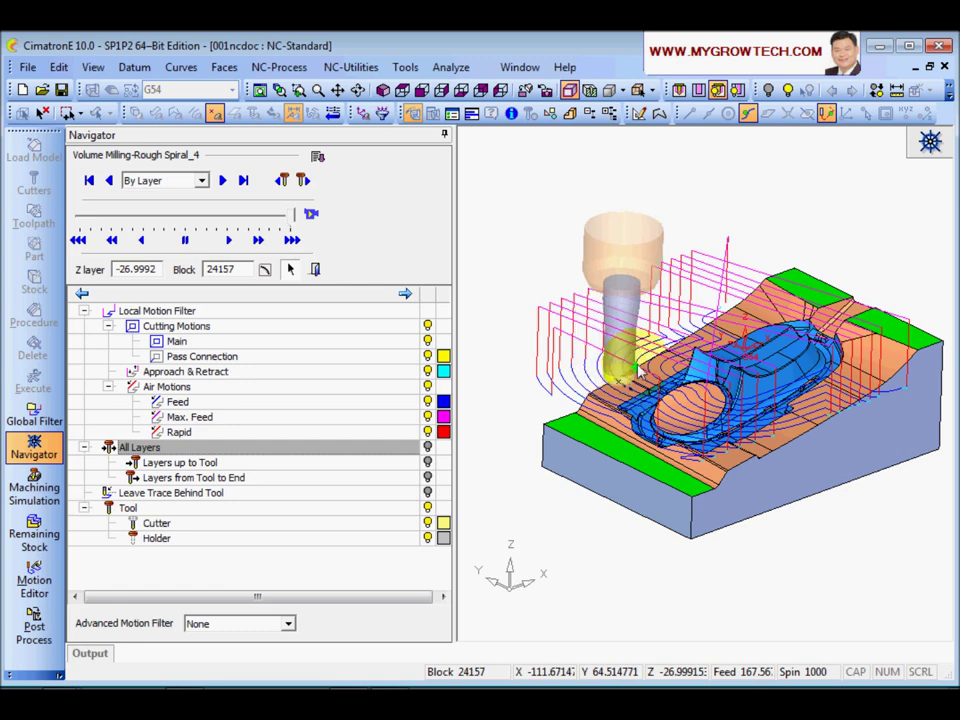
{"action": "mouse_move", "coordinate": [663, 373]}
{"action": "middle_mouse_down"}
{"action": "mouse_move", "coordinate": [645, 320]}
{"action": "mouse_move", "coordinate": [697, 396]}
{"action": "mouse_move", "coordinate": [660, 362]}
{"action": "mouse_move", "coordinate": [632, 366]}
{"action": "mouse_move", "coordinate": [648, 378]}
{"action": "middle_mouse_up"}
{"action": "scroll", "coordinate": [643, 314], "scroll_direction": "up", "scroll_amount": 3}
{"action": "scroll", "coordinate": [675, 349], "scroll_direction": "down", "scroll_amount": 5}
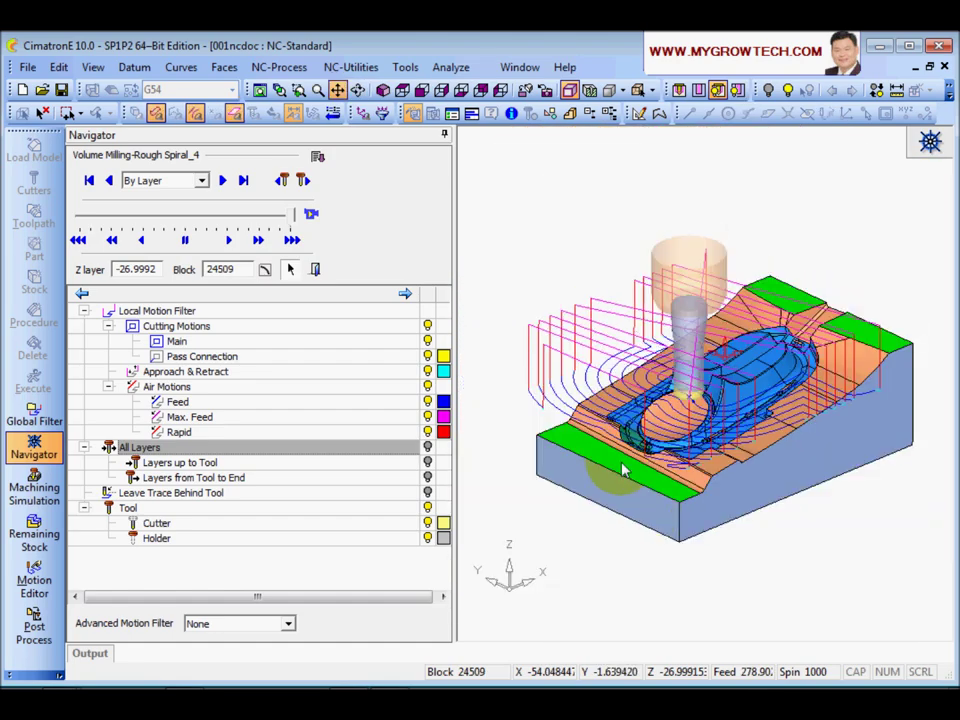
{"action": "middle_click_drag", "start_coordinate": [660, 438], "coordinate": [683, 459]}
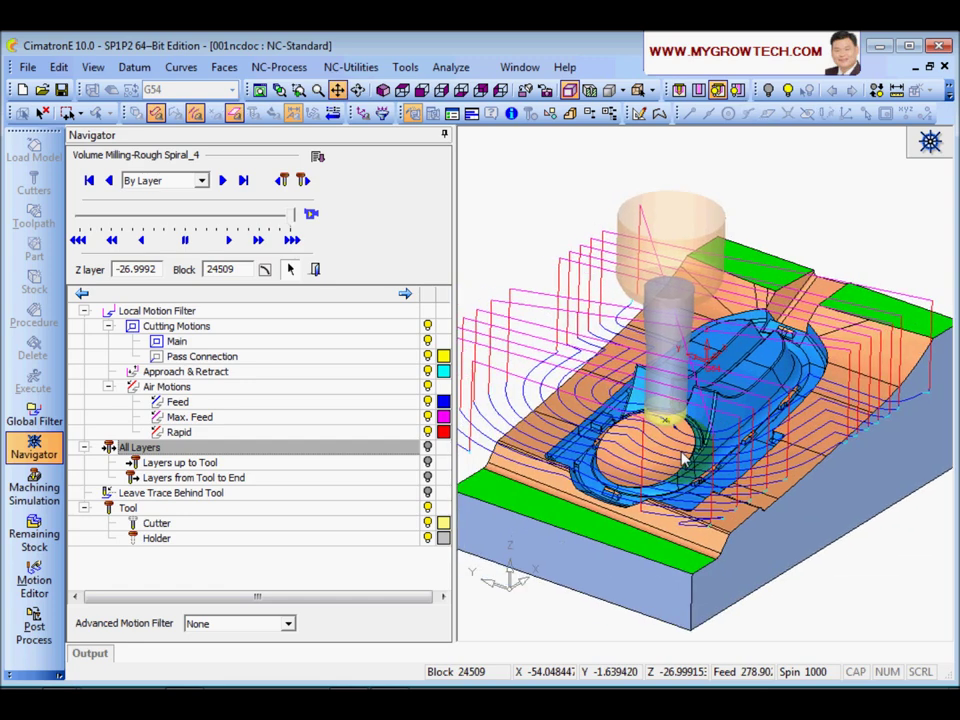
{"action": "left_click", "coordinate": [224, 184]}
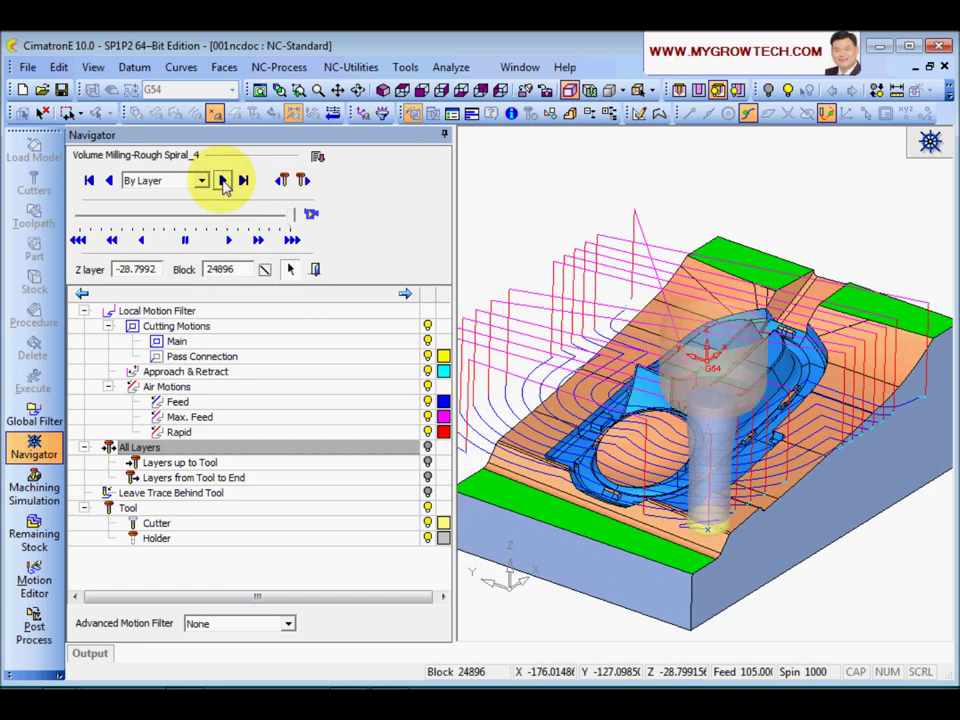
{"action": "left_click", "coordinate": [224, 184]}
{"action": "middle_click_drag", "start_coordinate": [482, 299], "coordinate": [589, 294]}
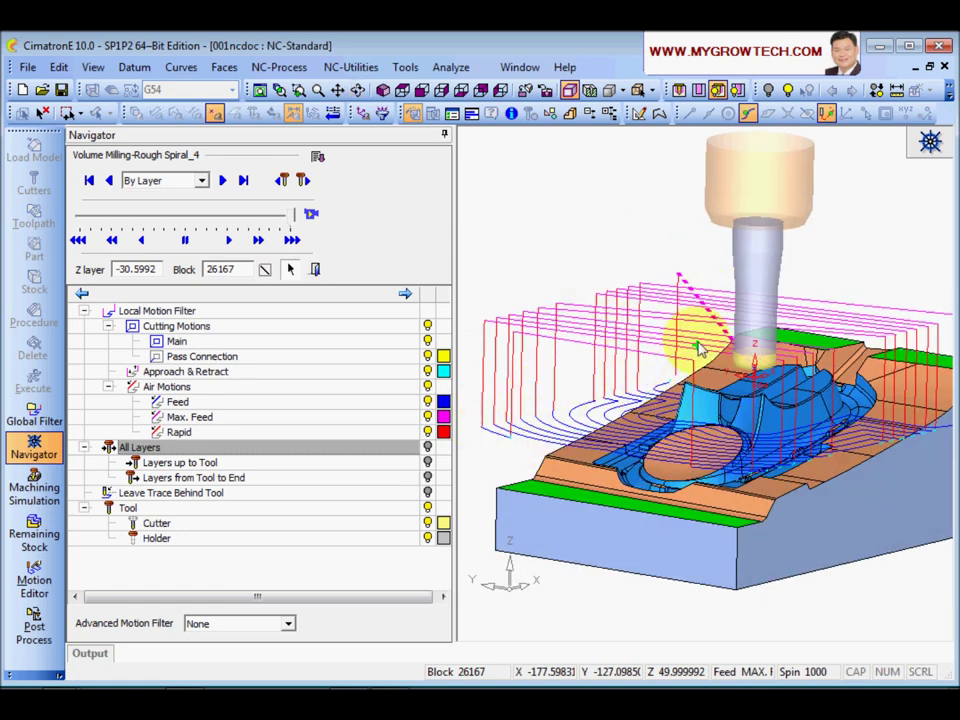
{"action": "left_click", "coordinate": [422, 91]}
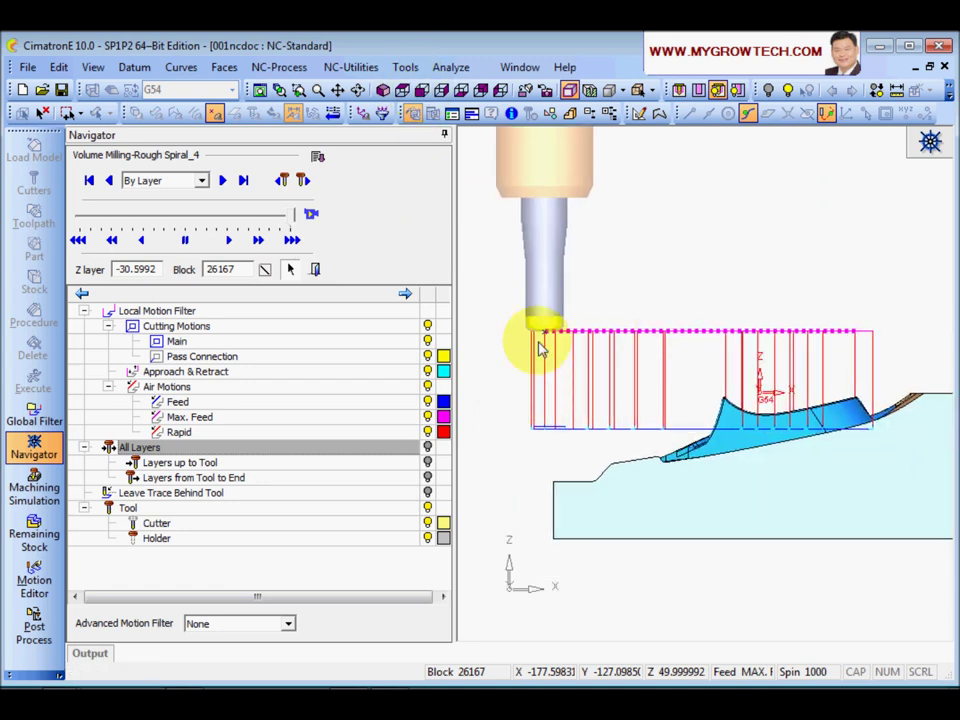
- Close the Navigator and view the complete Rough Spiral toolpath over the part from the front
{"action": "scroll", "coordinate": [690, 345], "scroll_direction": "down", "scroll_amount": 2}
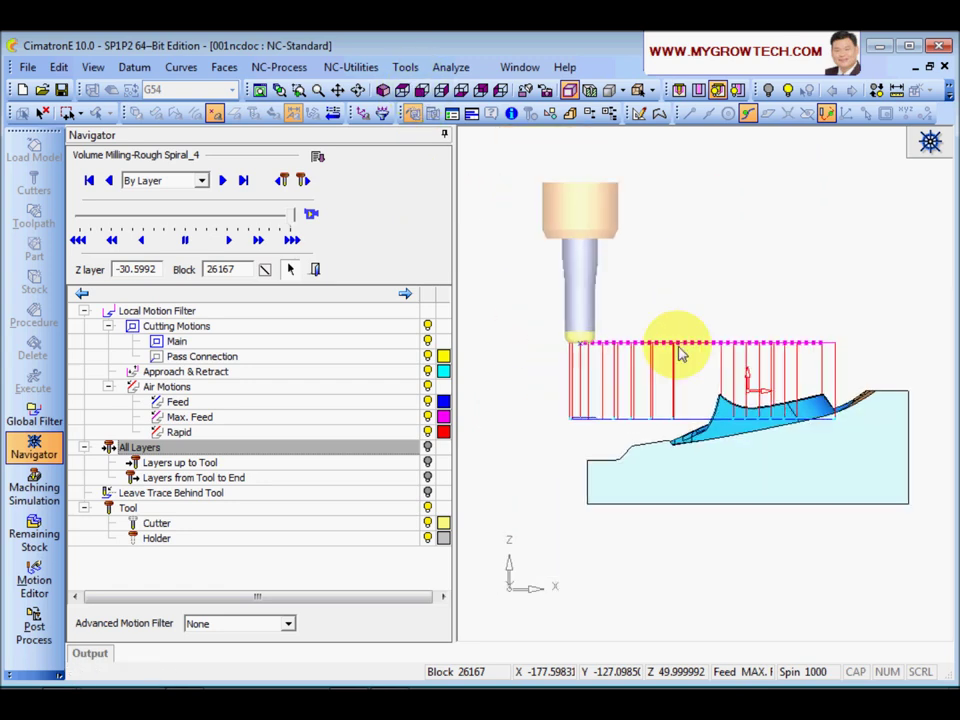
{"action": "scroll", "coordinate": [680, 353], "scroll_direction": "down", "scroll_amount": 2}
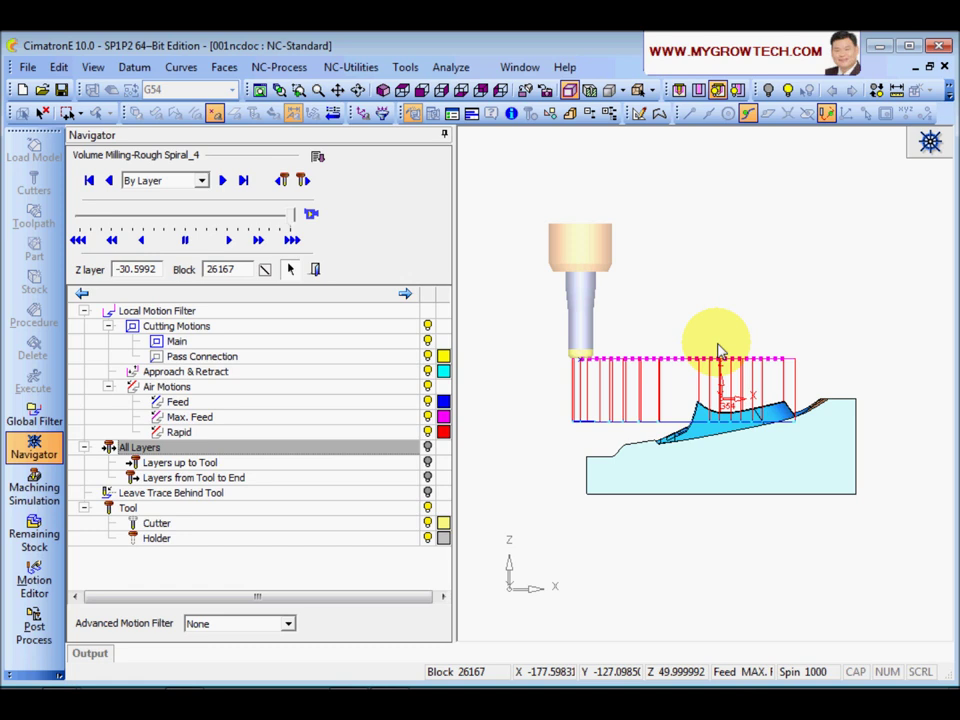
{"action": "left_click", "coordinate": [315, 272]}
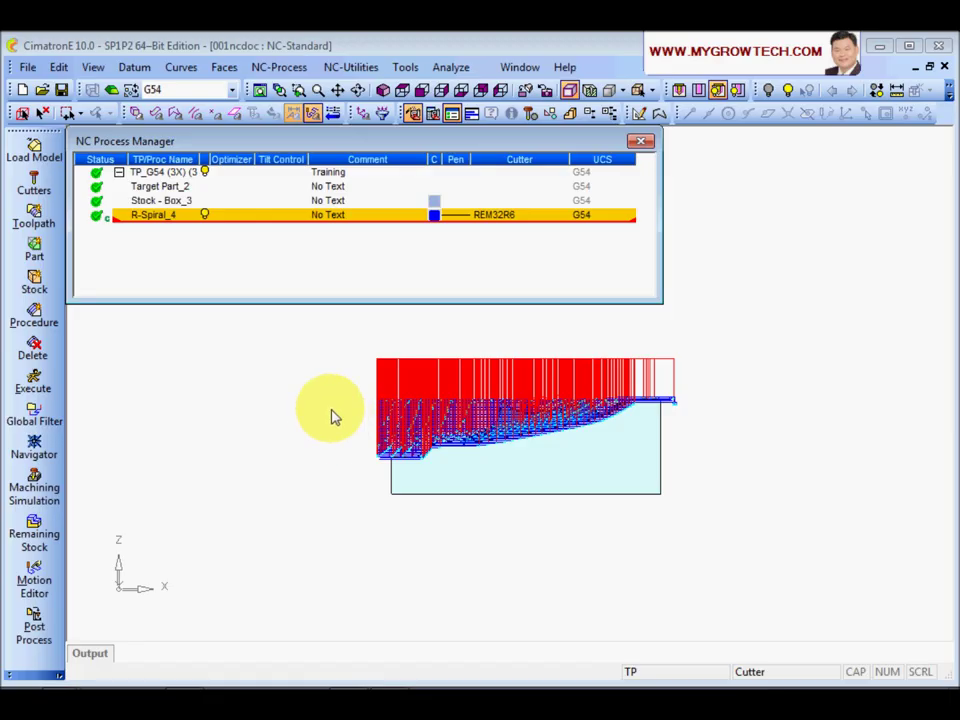
{"action": "scroll", "coordinate": [540, 395], "scroll_direction": "up", "scroll_amount": 3}
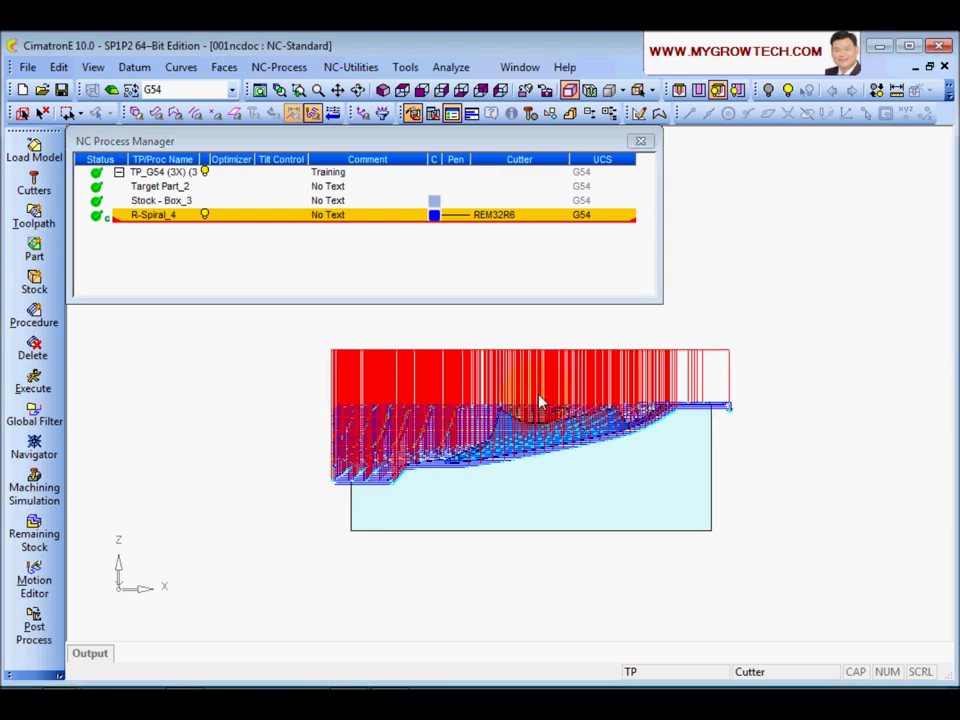
{"action": "scroll", "coordinate": [548, 376], "scroll_direction": "down", "scroll_amount": 1}
{"action": "scroll", "coordinate": [476, 418], "scroll_direction": "up", "scroll_amount": 2}
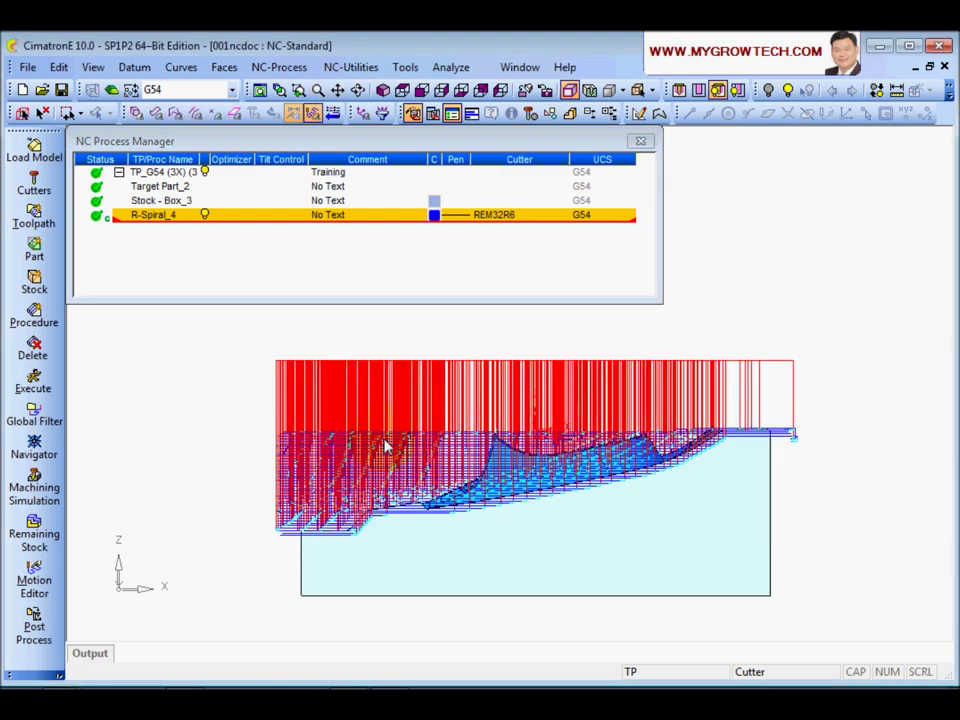
- Reopen the R-Spiral_4 procedure's motion parameters, collapse Tool Trajectory, expand Clearance & UCS and widen the parameter name column and wizard
{"action": "double_click", "coordinate": [157, 220]}
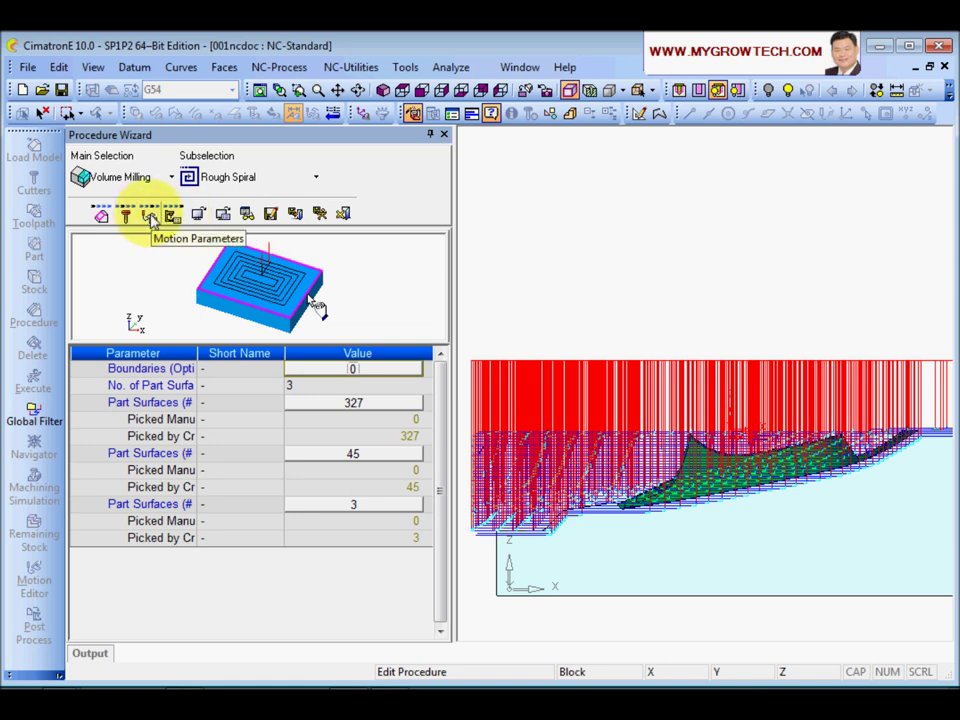
{"action": "left_click", "coordinate": [149, 219]}
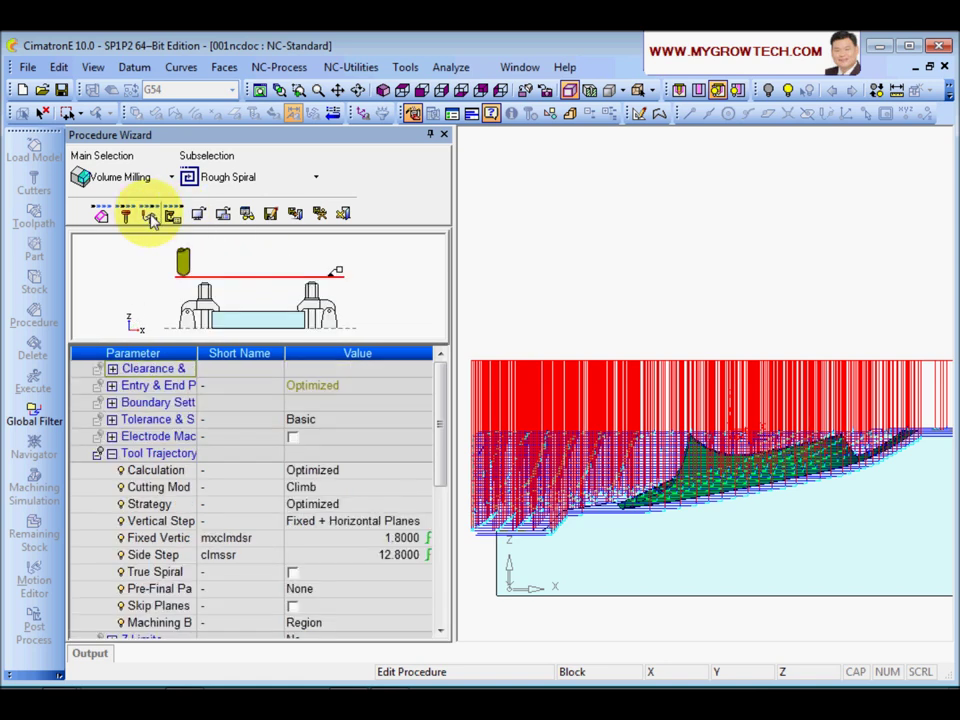
{"action": "left_click", "coordinate": [112, 454]}
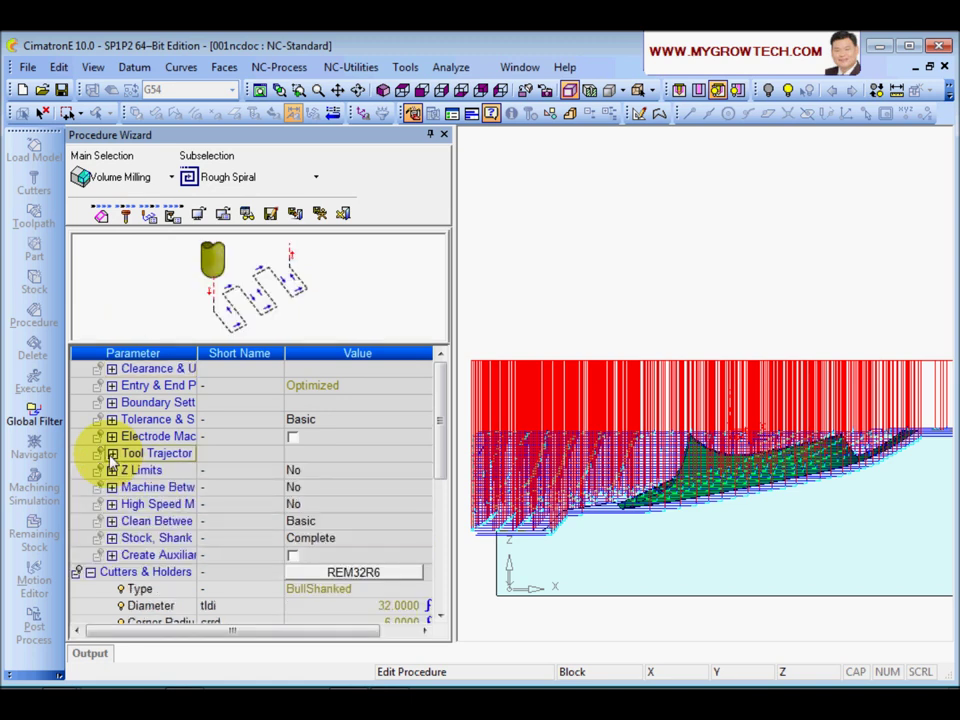
{"action": "left_click", "coordinate": [112, 370]}
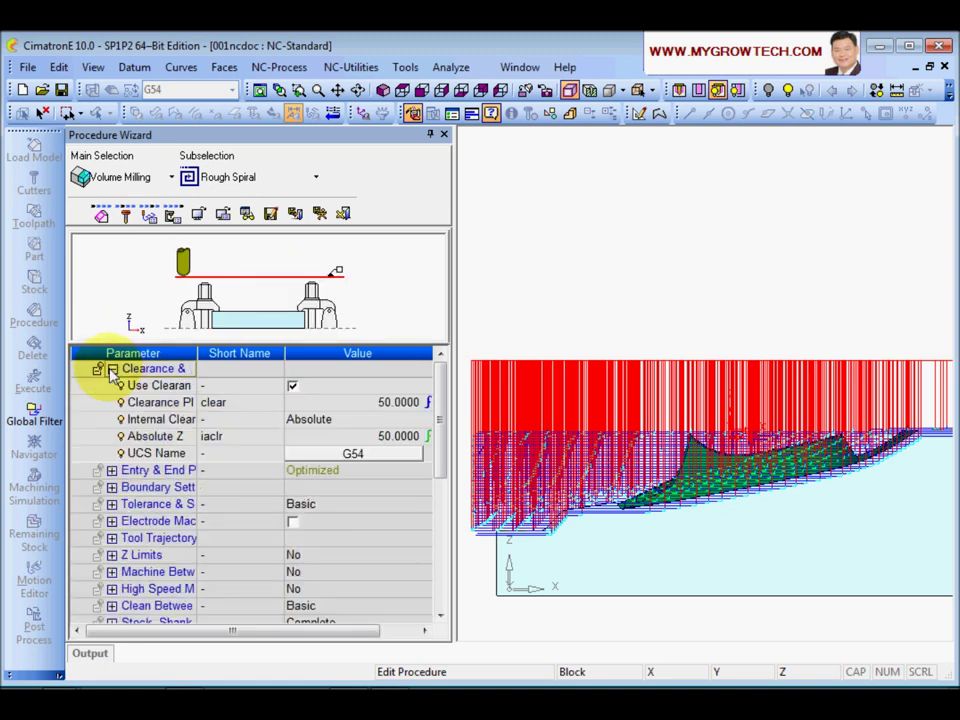
{"action": "left_click", "coordinate": [155, 390]}
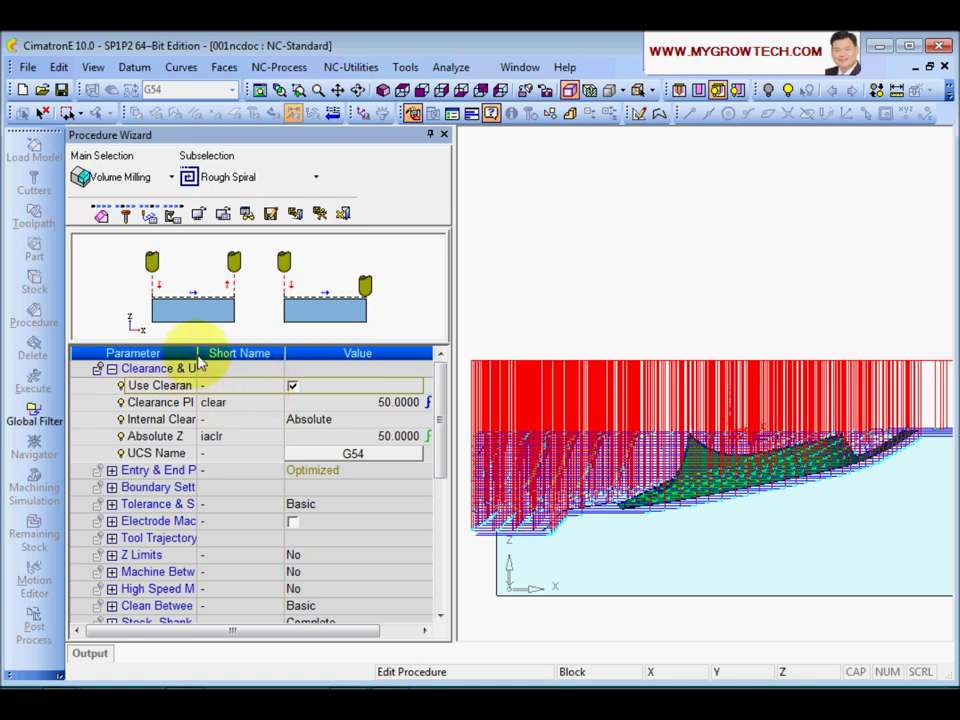
{"action": "left_click_drag", "start_coordinate": [197, 362], "coordinate": [229, 358]}
{"action": "left_click_drag", "start_coordinate": [456, 326], "coordinate": [487, 337]}
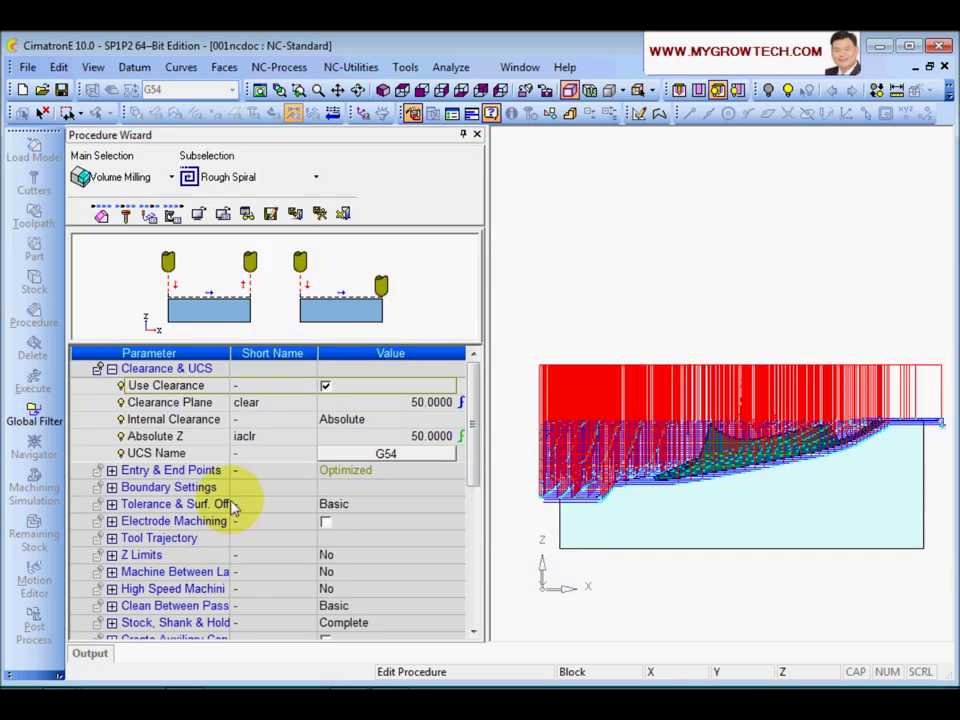
- Set the Clearance Plane of the Rough Spiral procedure to the formula maxpz+50
{"action": "left_click", "coordinate": [170, 403]}
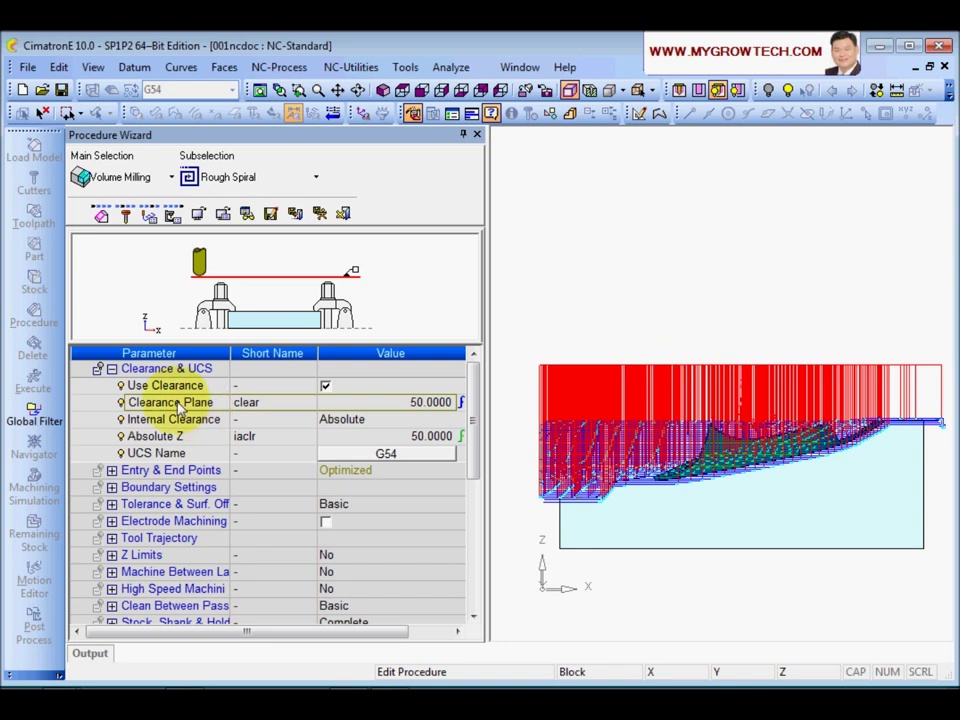
{"action": "left_click", "coordinate": [426, 404]}
{"action": "left_click", "coordinate": [199, 401]}
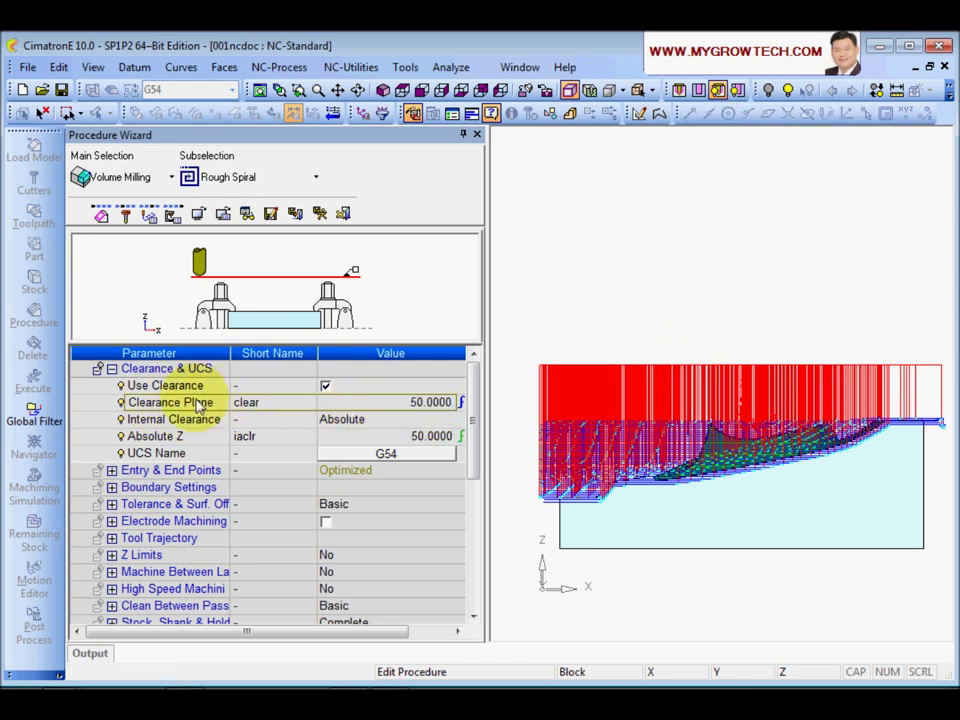
{"action": "left_click", "coordinate": [380, 408]}
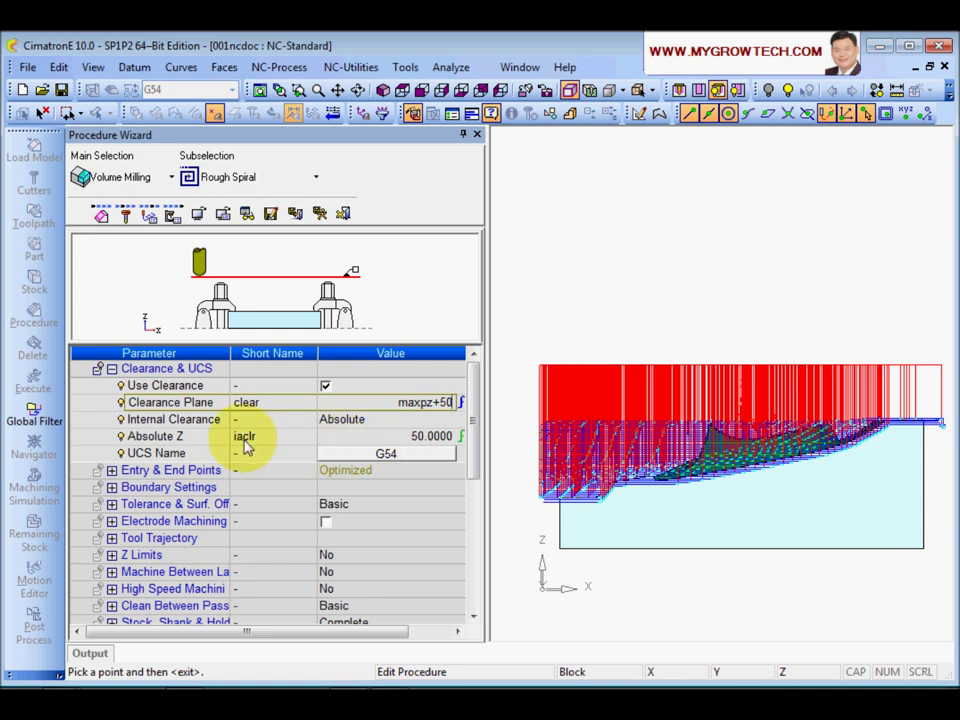
{"action": "left_click", "coordinate": [185, 410]}
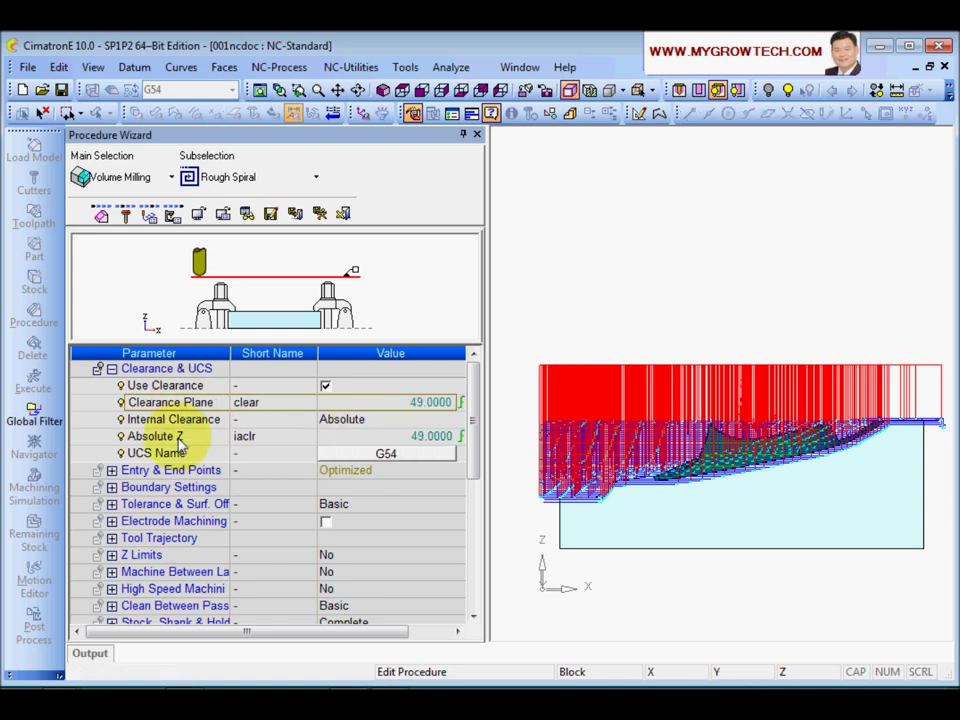
- Set the Absolute Z of the internal clearance to the formula maxpz+10
{"action": "left_click", "coordinate": [180, 438]}
{"action": "left_click", "coordinate": [362, 438]}
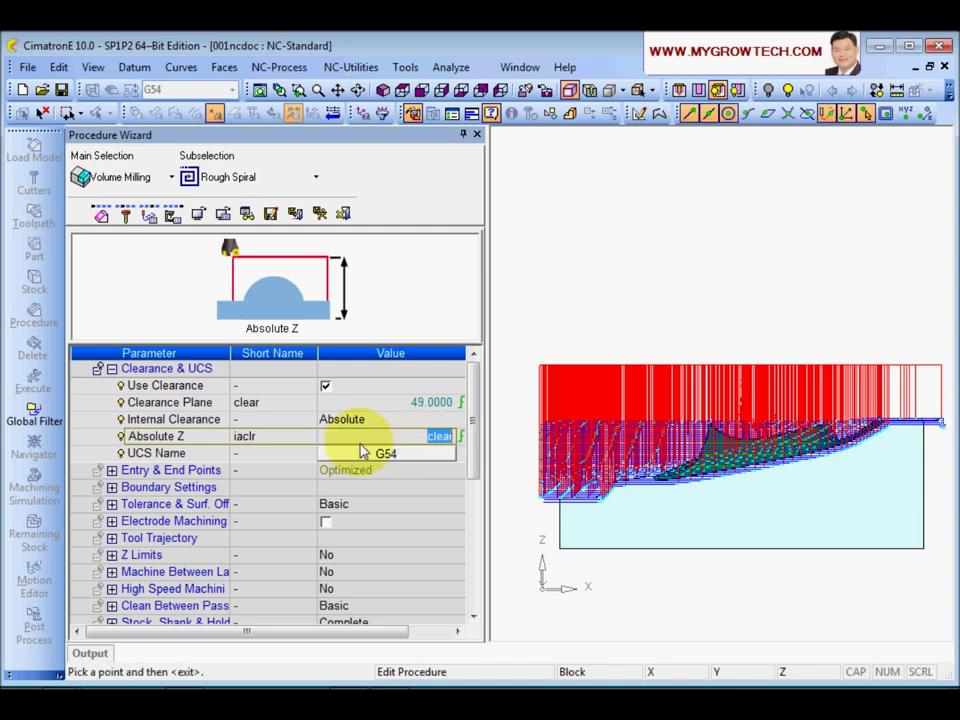
{"action": "left_click", "coordinate": [437, 445]}
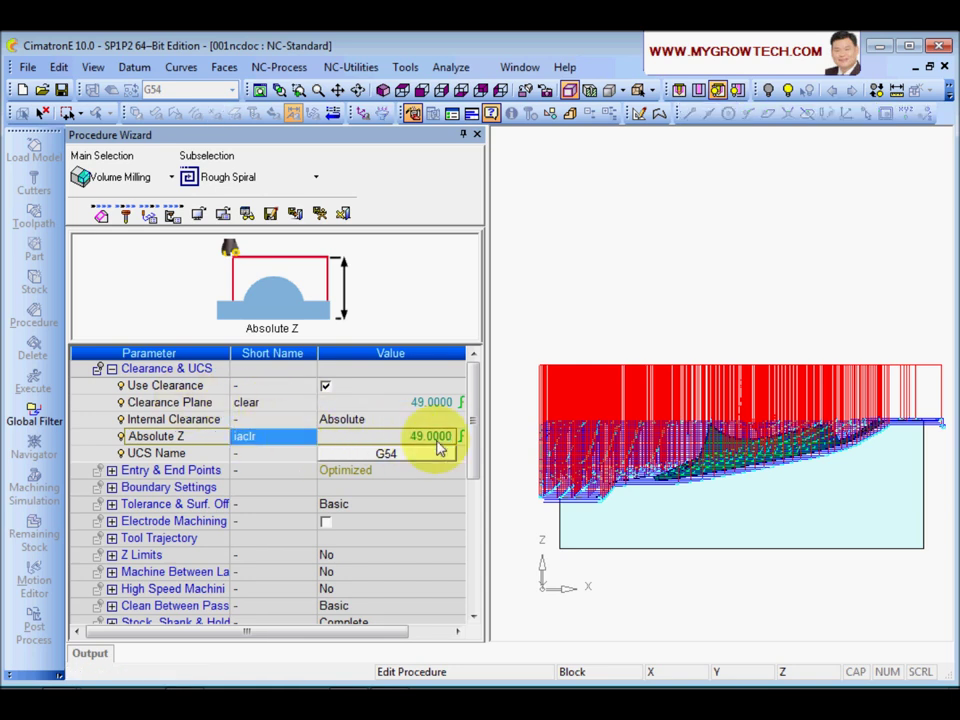
{"action": "left_click", "coordinate": [378, 440]}
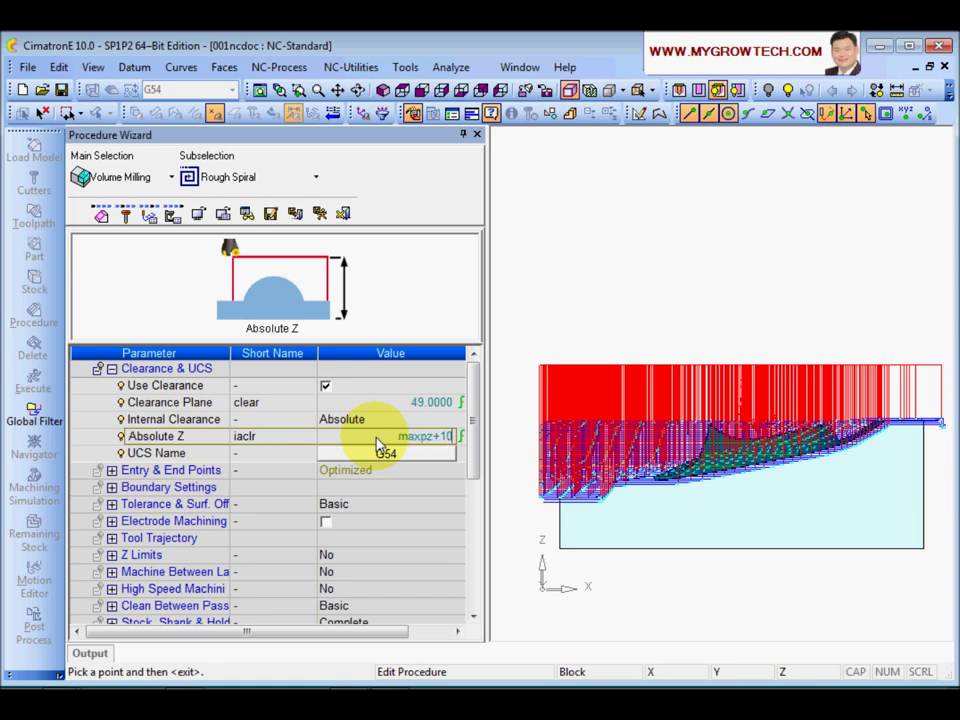
{"action": "left_click", "coordinate": [181, 447]}
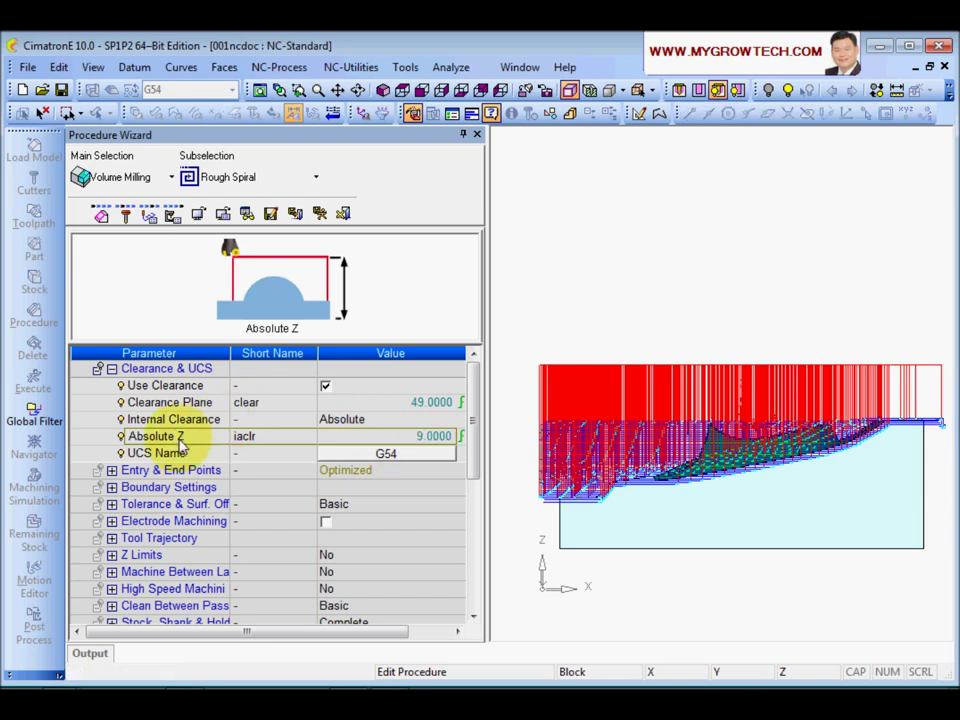
- Save and calculate the edited Rough Spiral procedure, and check its toolpath from the top and the front
{"action": "left_click", "coordinate": [319, 214]}
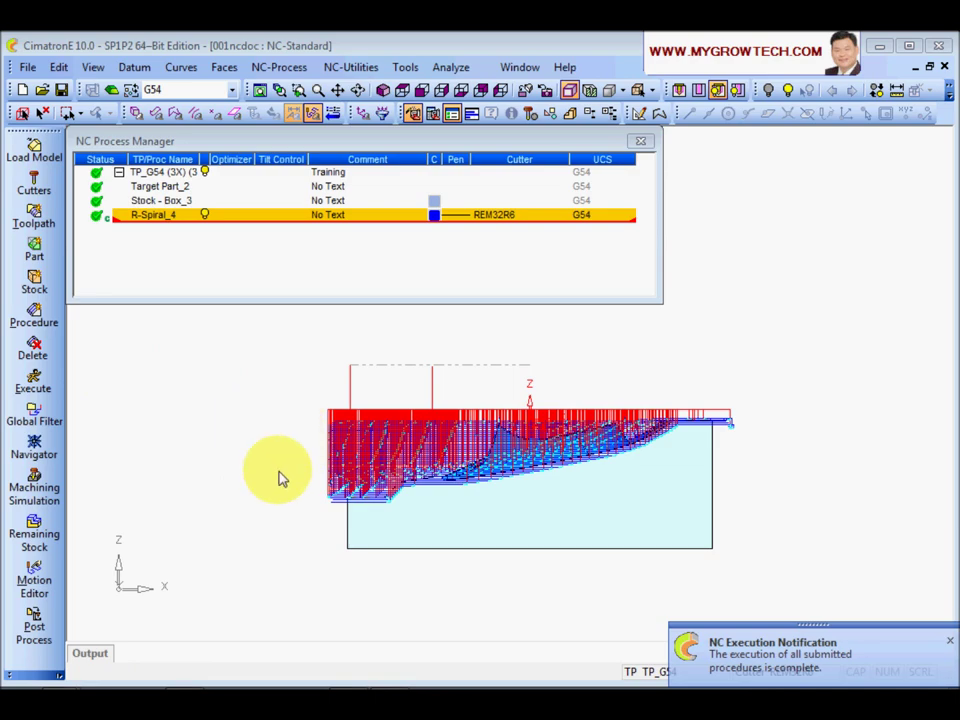
{"action": "middle_click_drag", "start_coordinate": [242, 461], "coordinate": [204, 405]}
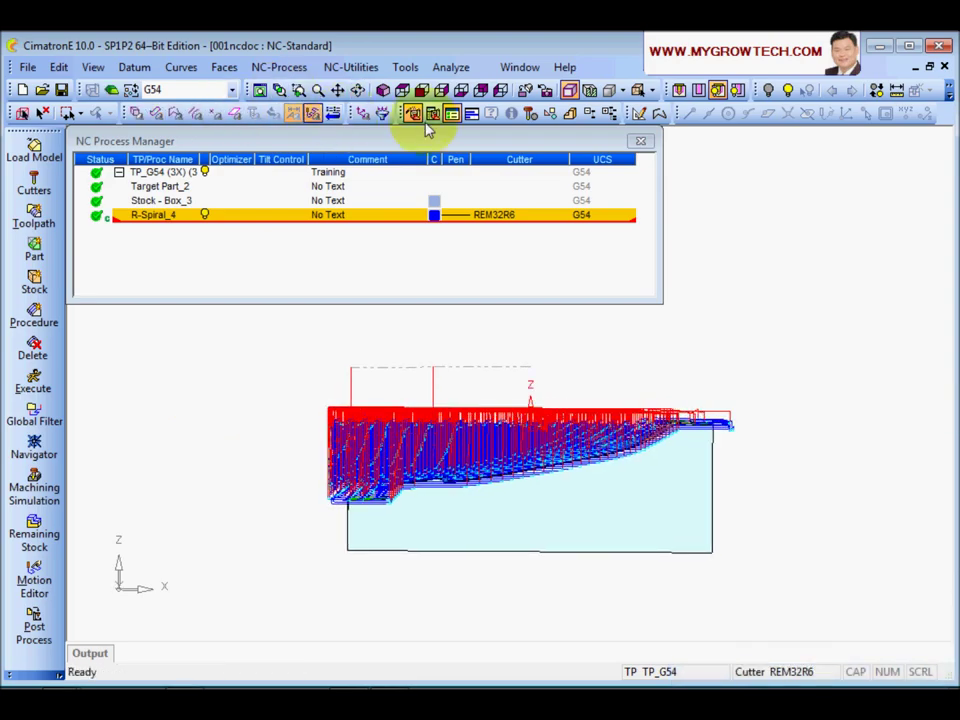
{"action": "left_click", "coordinate": [404, 90]}
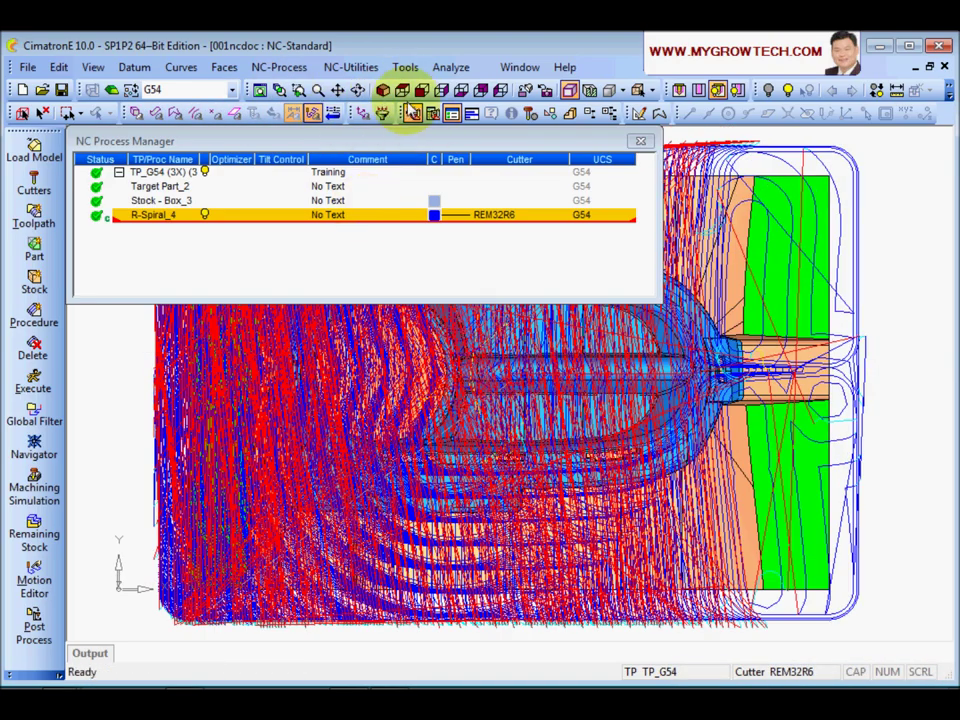
{"action": "left_click", "coordinate": [318, 89]}
{"action": "middle_click_drag", "start_coordinate": [614, 540], "coordinate": [623, 413]}
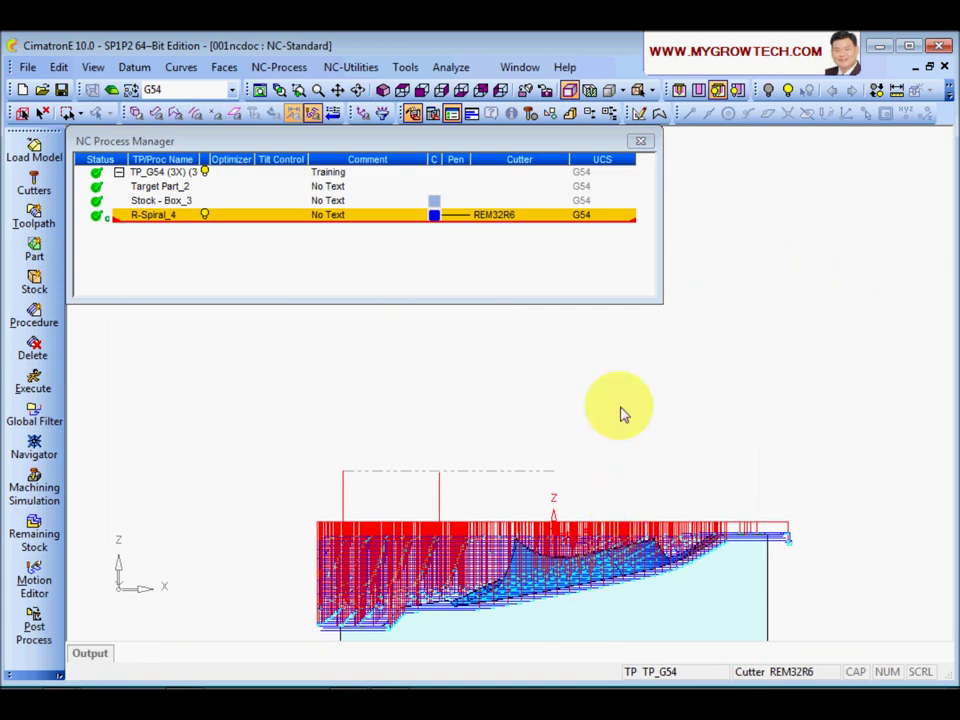
{"action": "middle_click_drag", "start_coordinate": [542, 482], "coordinate": [414, 386]}
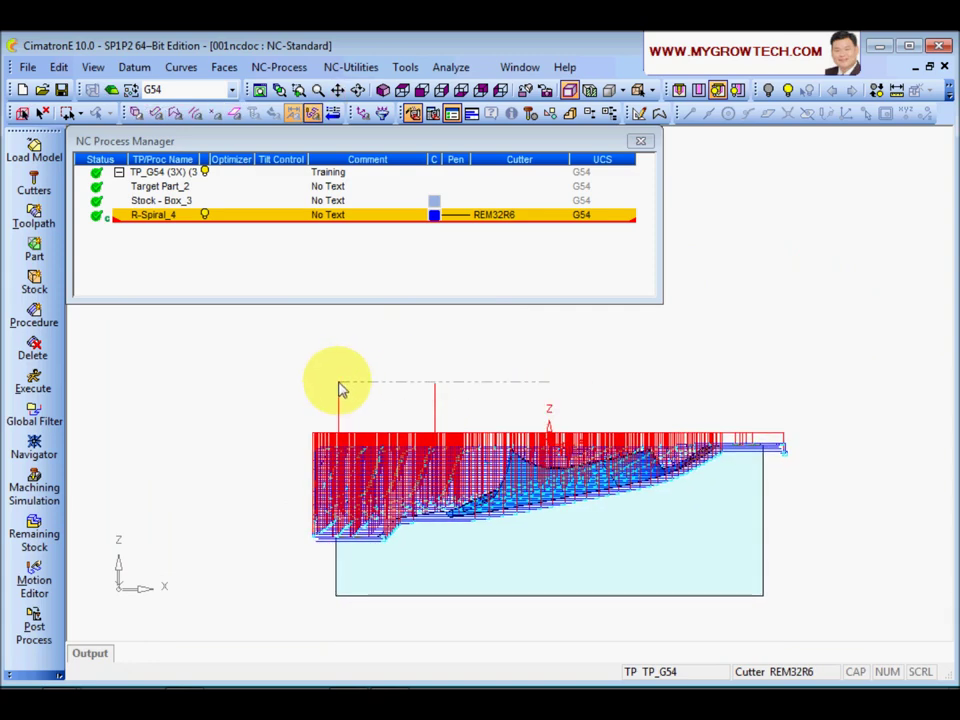
- Play the recalculated R-Spiral_4 toolpath in the Navigator at full forward speed, watch the cutter's clearance moves and close the Navigator
{"action": "right_click", "coordinate": [152, 217]}
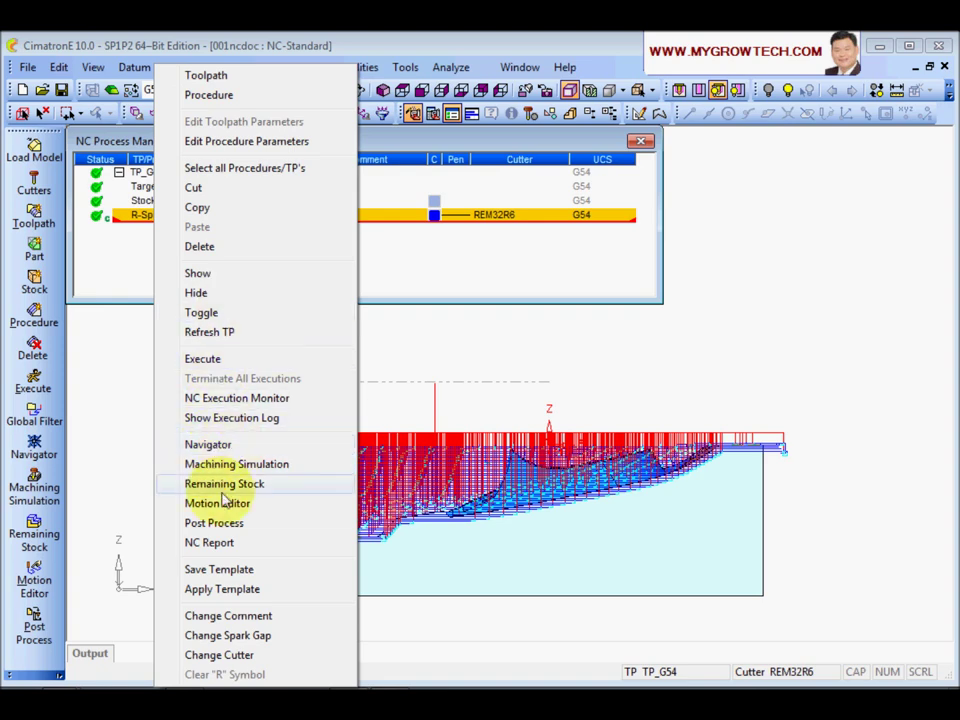
{"action": "left_click", "coordinate": [215, 445]}
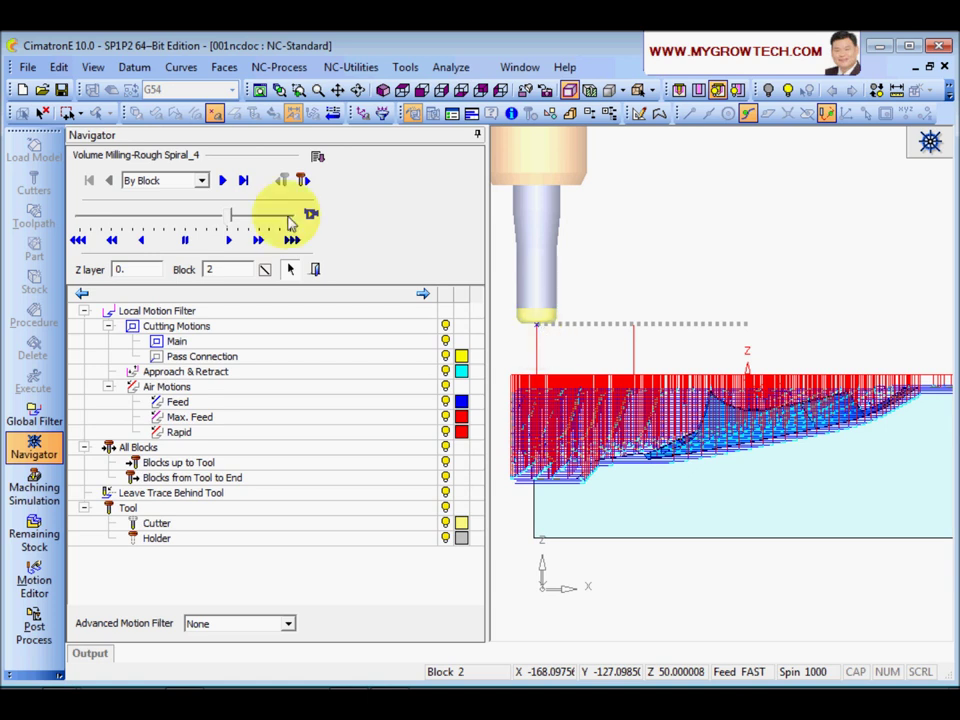
{"action": "left_click", "coordinate": [223, 181]}
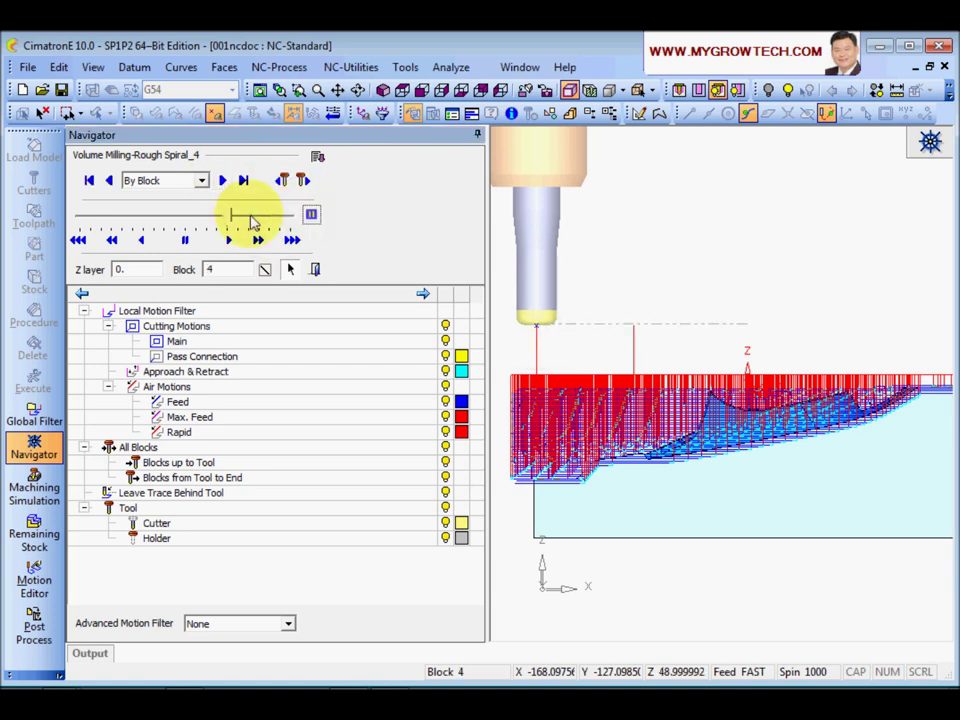
{"action": "left_click_drag", "start_coordinate": [228, 219], "coordinate": [292, 217]}
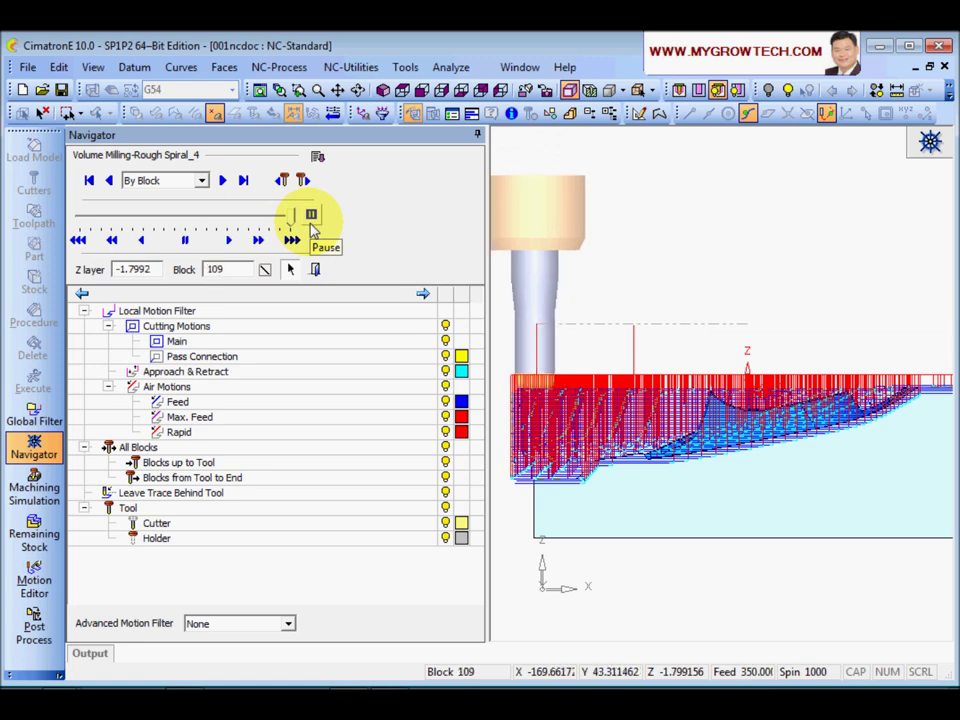
{"action": "scroll", "coordinate": [628, 422], "scroll_direction": "up", "scroll_amount": 3}
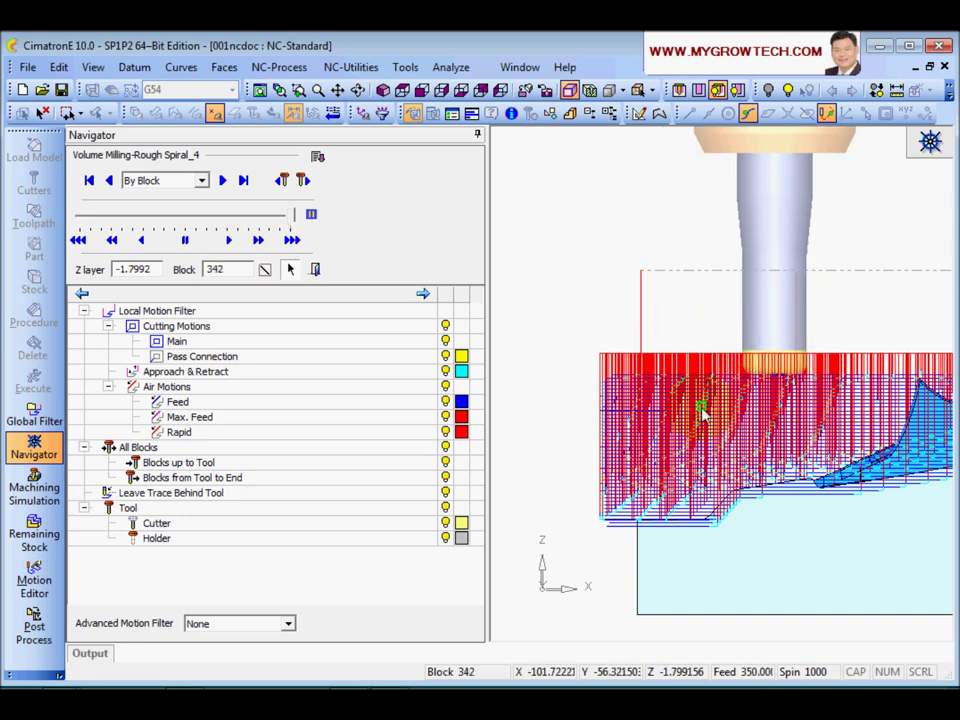
{"action": "middle_click_drag", "start_coordinate": [720, 360], "coordinate": [620, 337]}
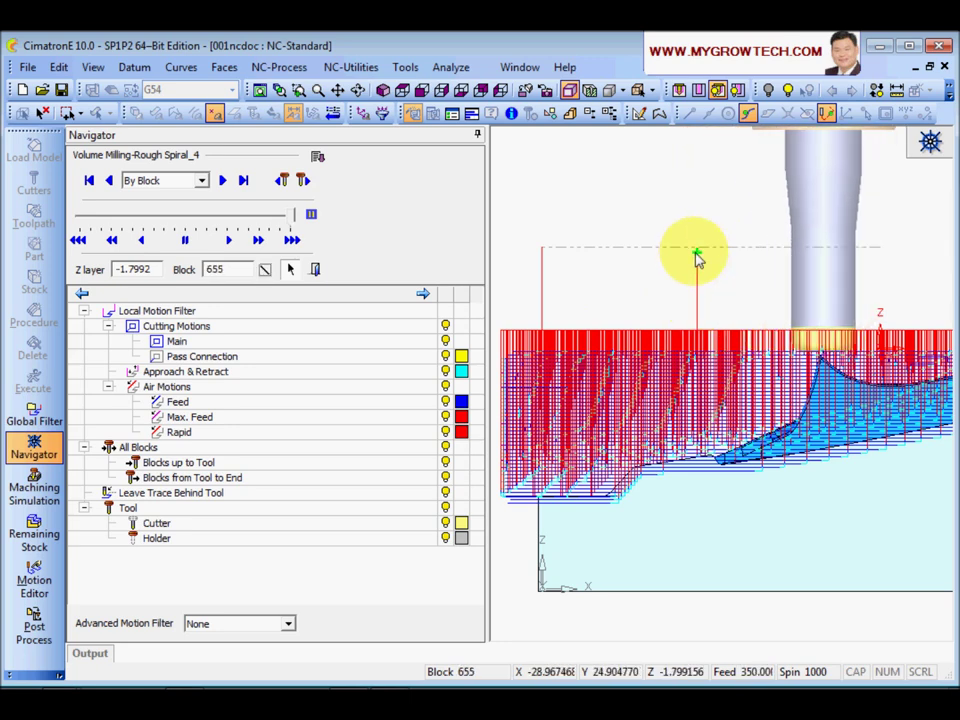
{"action": "middle_click_drag", "start_coordinate": [761, 240], "coordinate": [740, 374]}
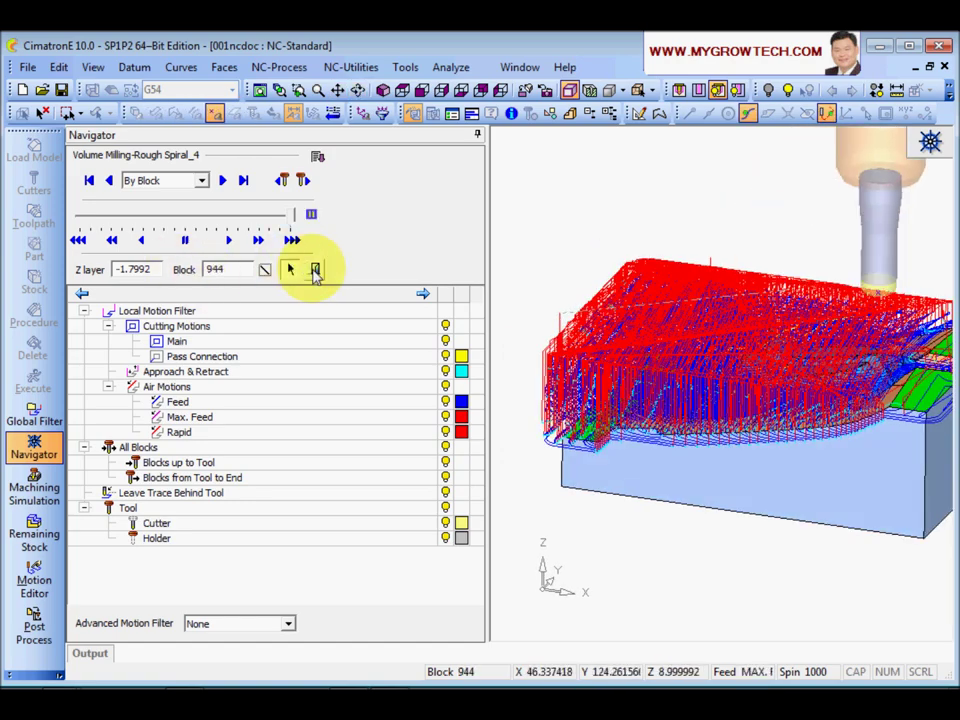
{"action": "left_click", "coordinate": [316, 273]}
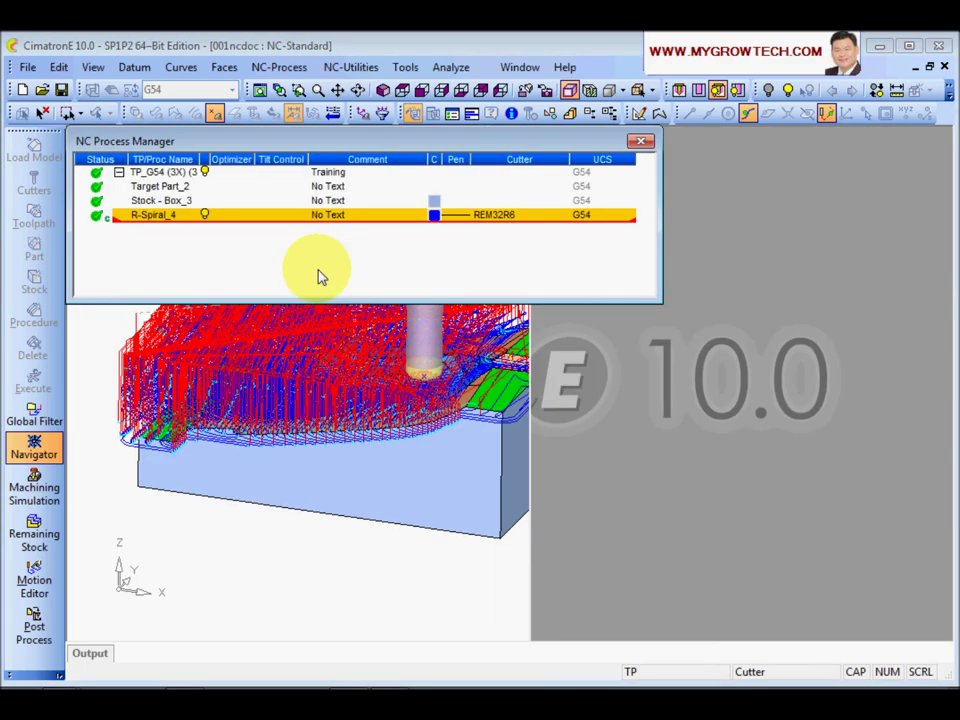
- Inspect the recalculated toolpath from several angles and reopen the R-Spiral_4 procedure for editing
{"action": "scroll", "coordinate": [610, 515], "scroll_direction": "up", "scroll_amount": 2}
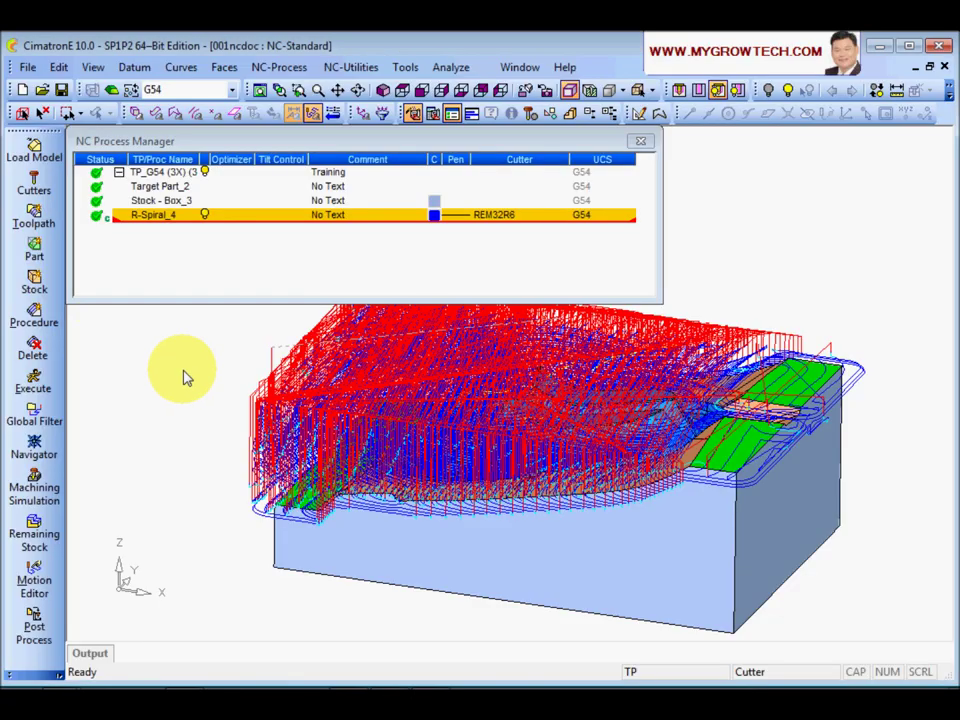
{"action": "middle_click_drag", "start_coordinate": [493, 546], "coordinate": [524, 468]}
{"action": "middle_click_drag", "start_coordinate": [424, 457], "coordinate": [470, 505]}
{"action": "left_click_drag", "start_coordinate": [212, 496], "coordinate": [252, 497]}
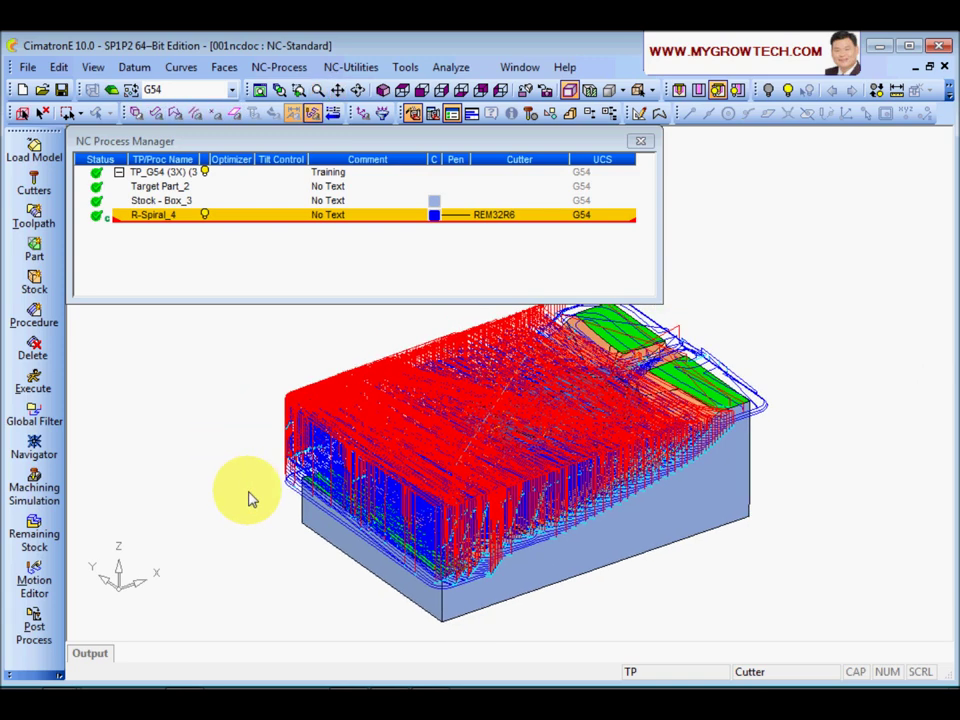
{"action": "left_click_drag", "start_coordinate": [248, 498], "coordinate": [226, 393]}
{"action": "double_click", "coordinate": [155, 216]}
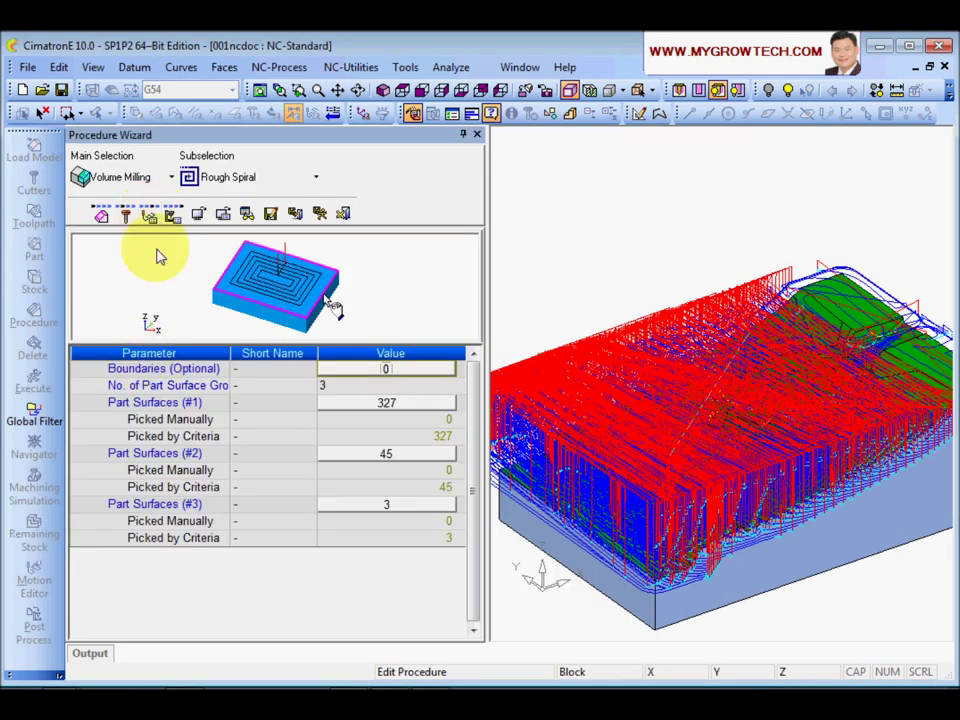
- Set the Internal Clearance of the Rough Spiral procedure to Optimized in its motion parameters
{"action": "left_click", "coordinate": [173, 216]}
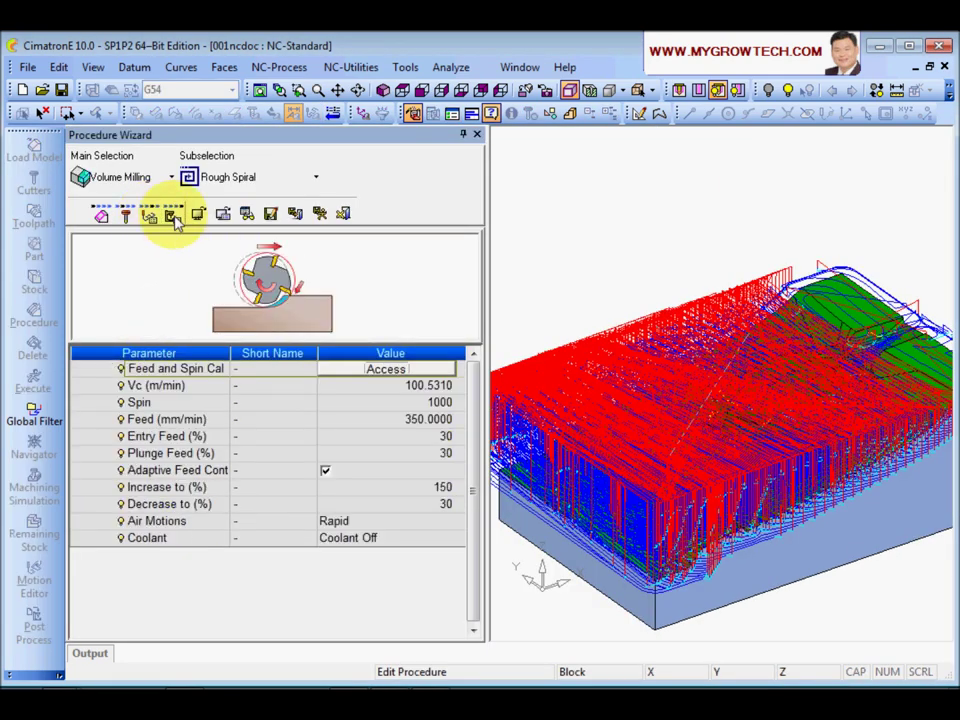
{"action": "left_click", "coordinate": [151, 217]}
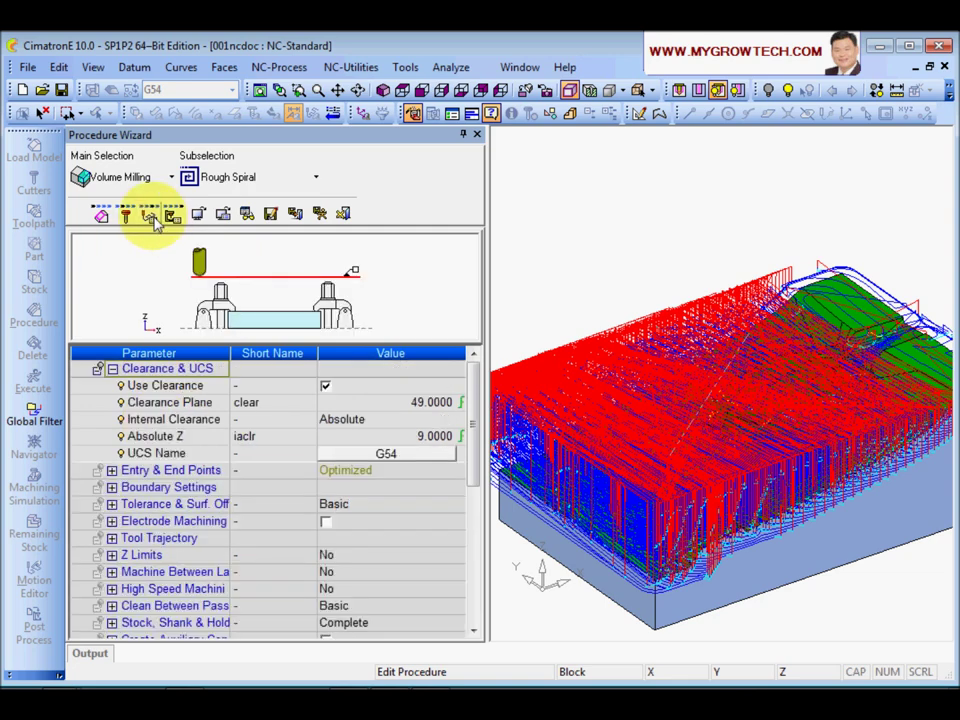
{"action": "left_click", "coordinate": [140, 420]}
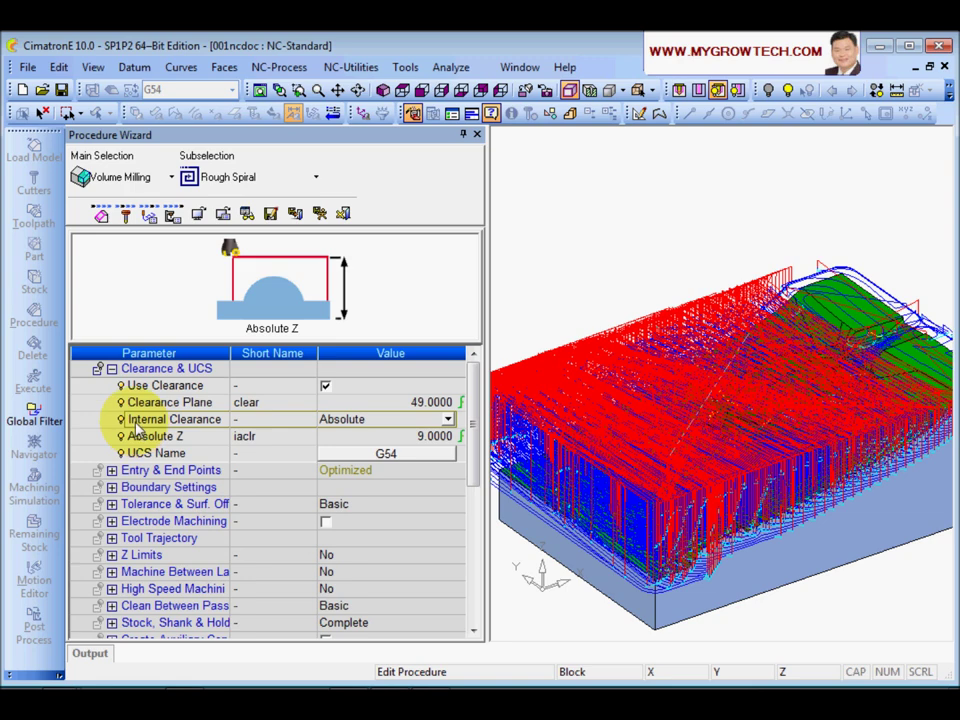
{"action": "left_click", "coordinate": [448, 419]}
{"action": "left_click", "coordinate": [352, 437]}
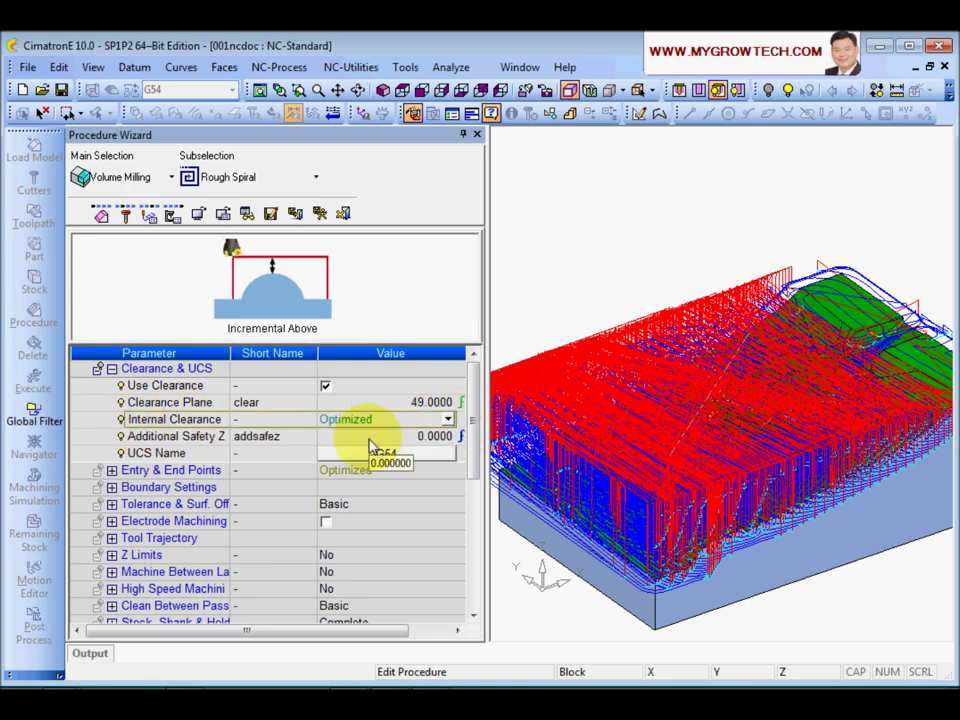
- Compare the Internal Clearance and Additional Safety Z illustrations and set the Additional Safety Z to 2
{"action": "left_click", "coordinate": [187, 440]}
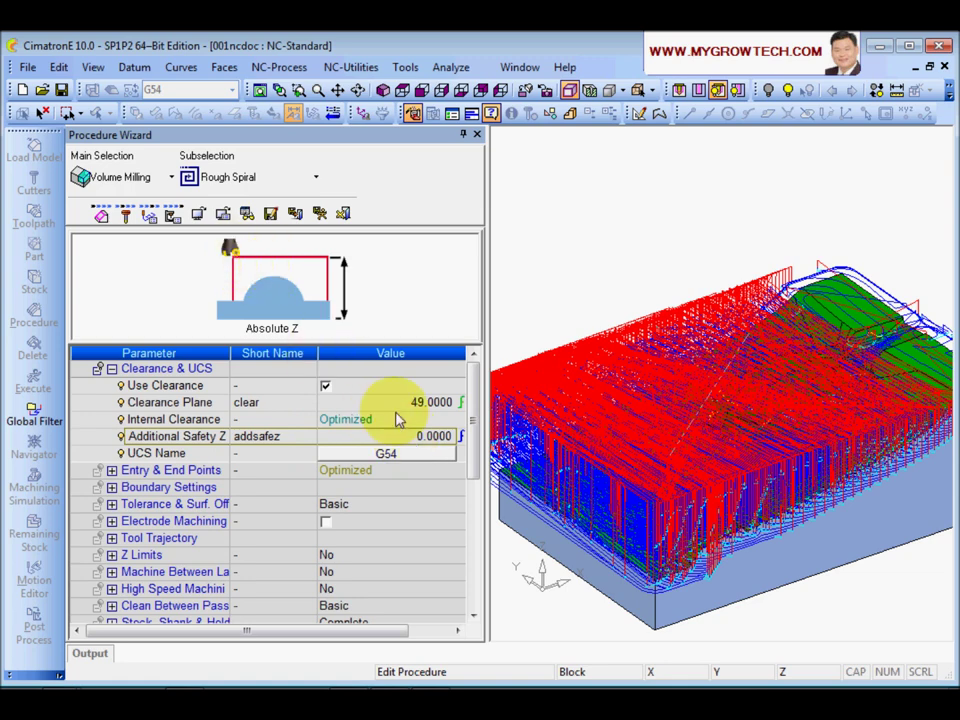
{"action": "left_click", "coordinate": [165, 419]}
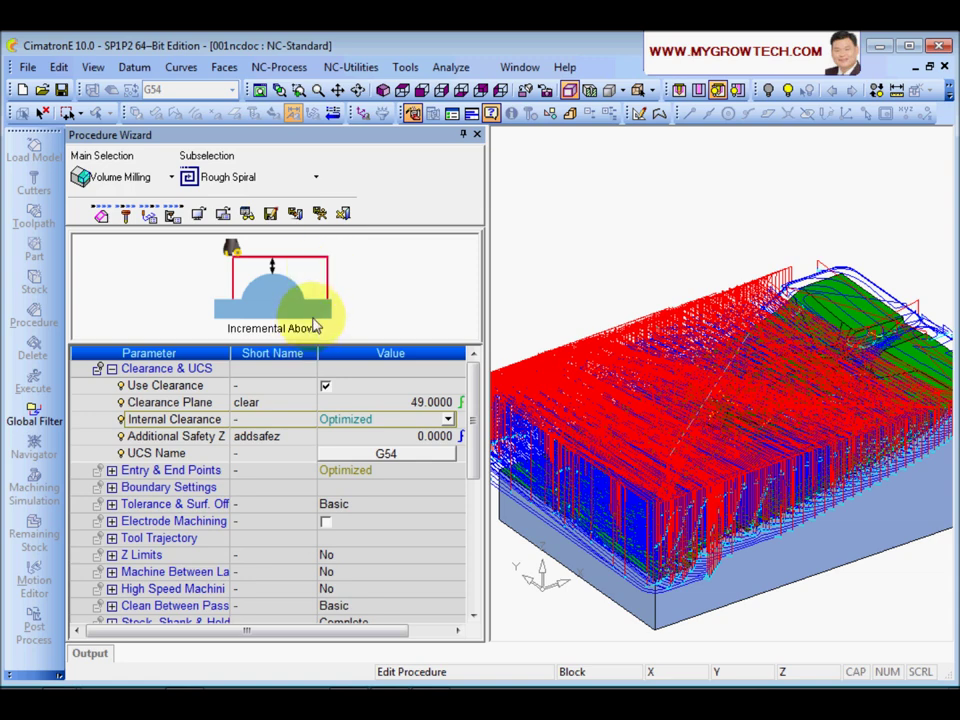
{"action": "left_click", "coordinate": [183, 438]}
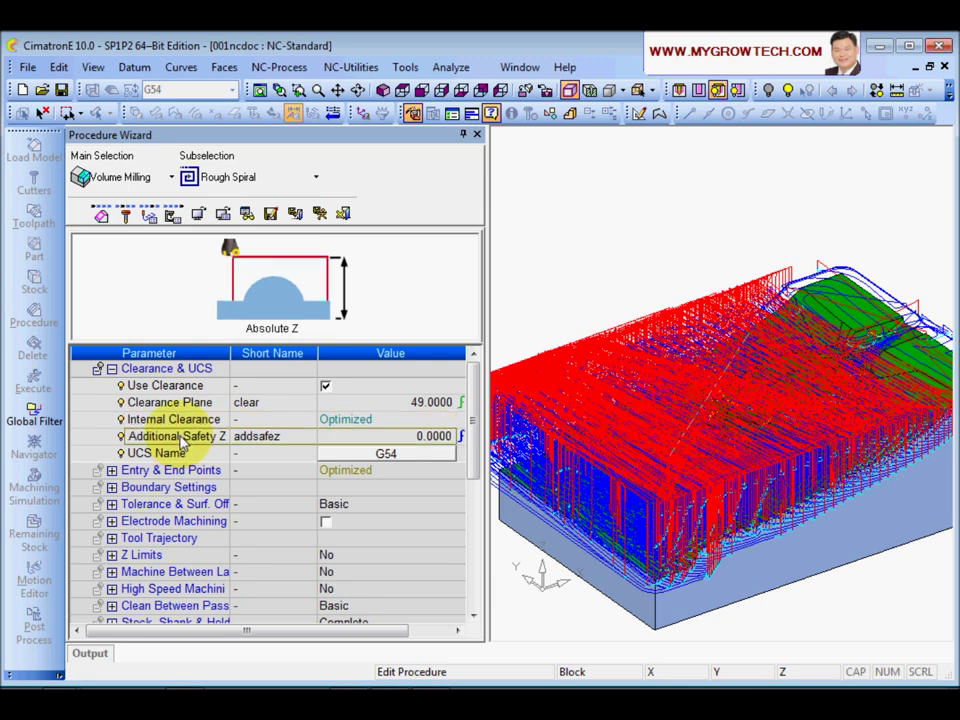
{"action": "left_click", "coordinate": [369, 437]}
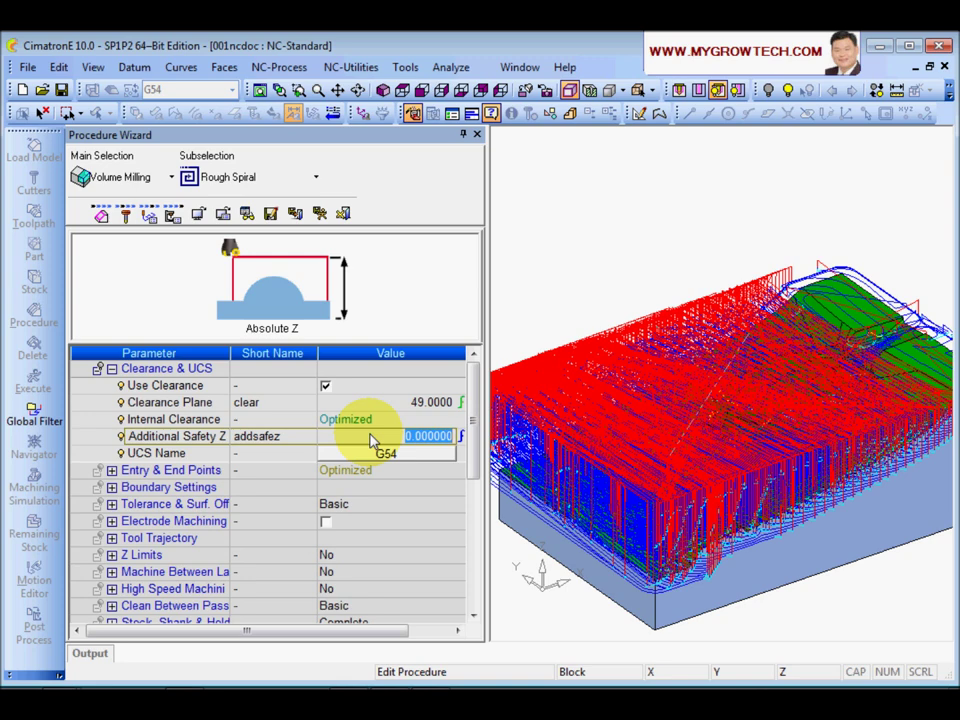
{"action": "type", "text": "2"}
{"action": "left_click", "coordinate": [185, 441]}
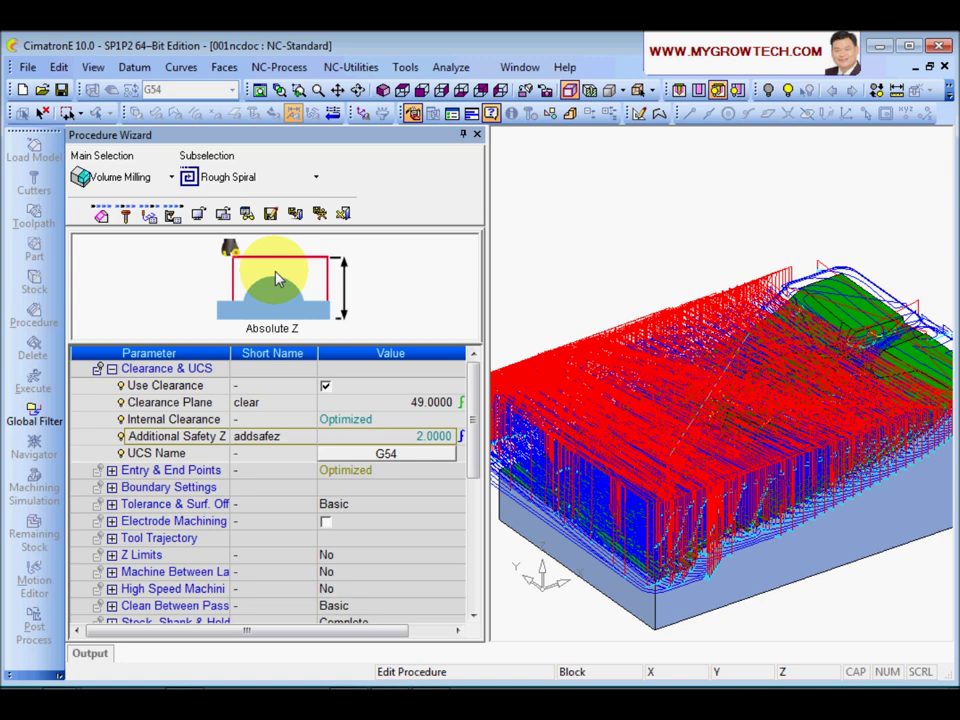
{"action": "left_click", "coordinate": [180, 421]}
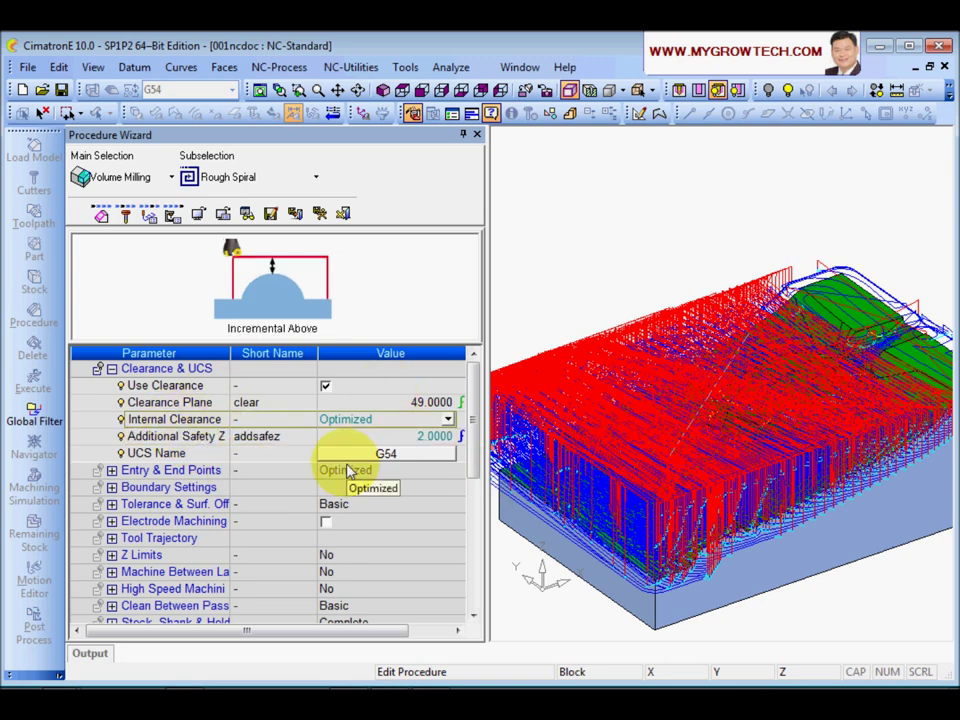
- Save and calculate the edited Rough Spiral procedure, follow it in the NC Execution Monitor and look over the new toolpath
{"action": "left_click", "coordinate": [320, 213]}
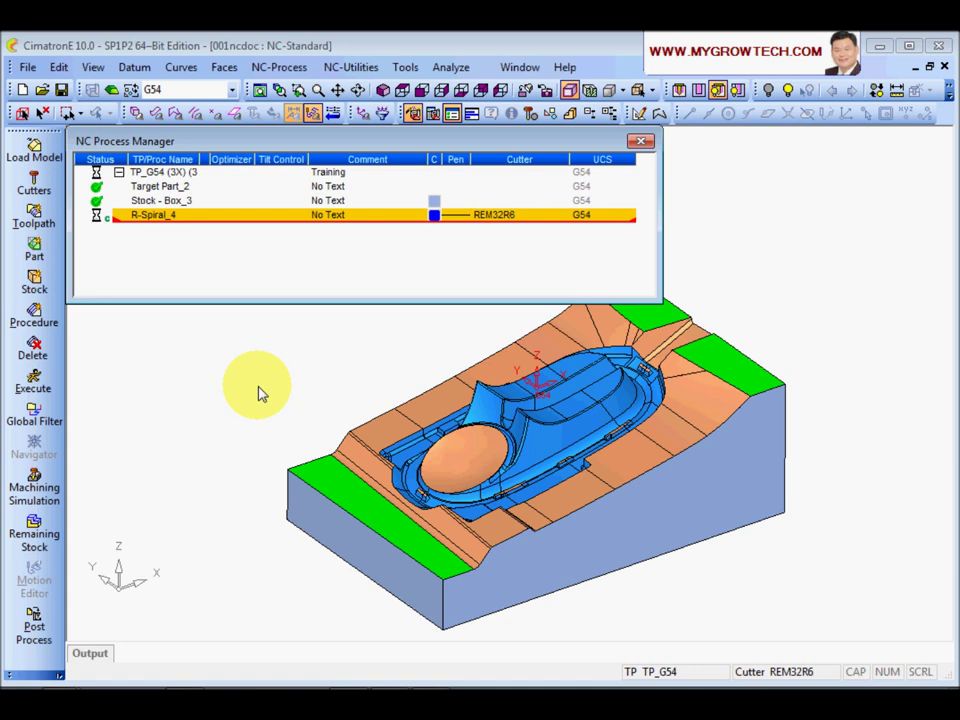
{"action": "left_click", "coordinate": [472, 114]}
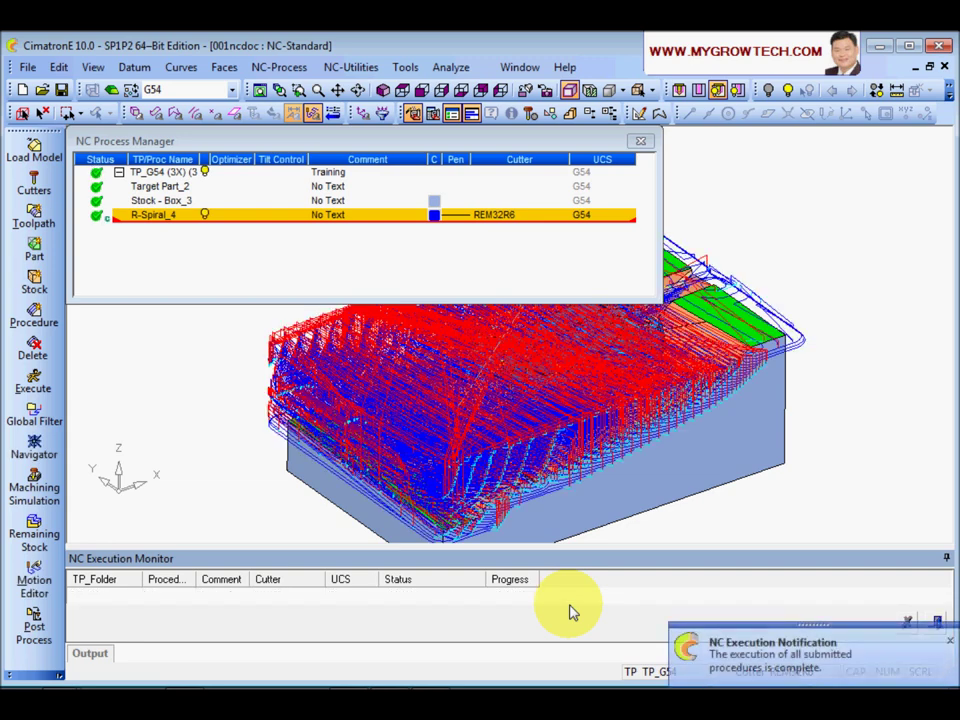
{"action": "left_click", "coordinate": [938, 622]}
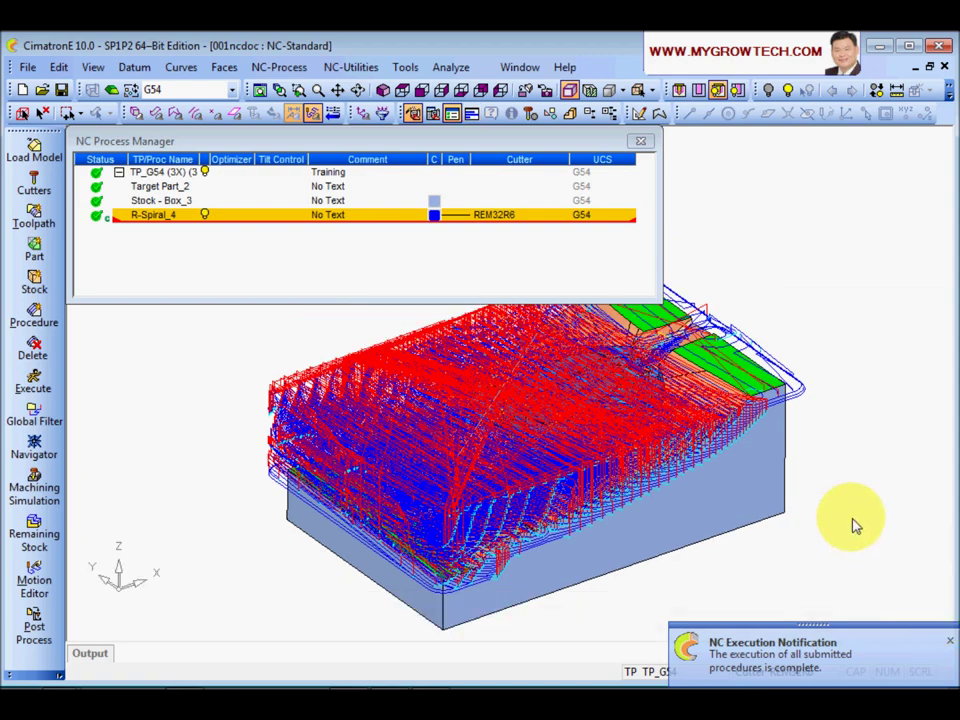
{"action": "middle_click_drag", "start_coordinate": [838, 483], "coordinate": [842, 473]}
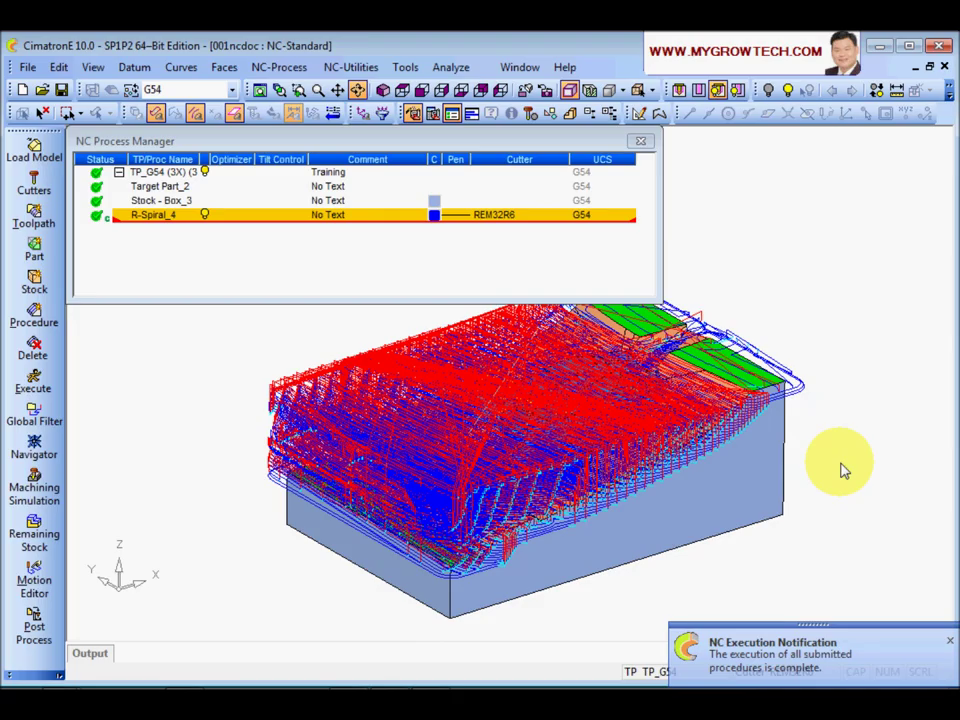
{"action": "scroll", "coordinate": [449, 463], "scroll_direction": "up", "scroll_amount": 3}
{"action": "middle_click_drag", "start_coordinate": [449, 463], "coordinate": [433, 447]}
- Open the R-Spiral_4 toolpath in the Navigator and set it to advance By Layer
{"action": "right_click", "coordinate": [156, 220]}
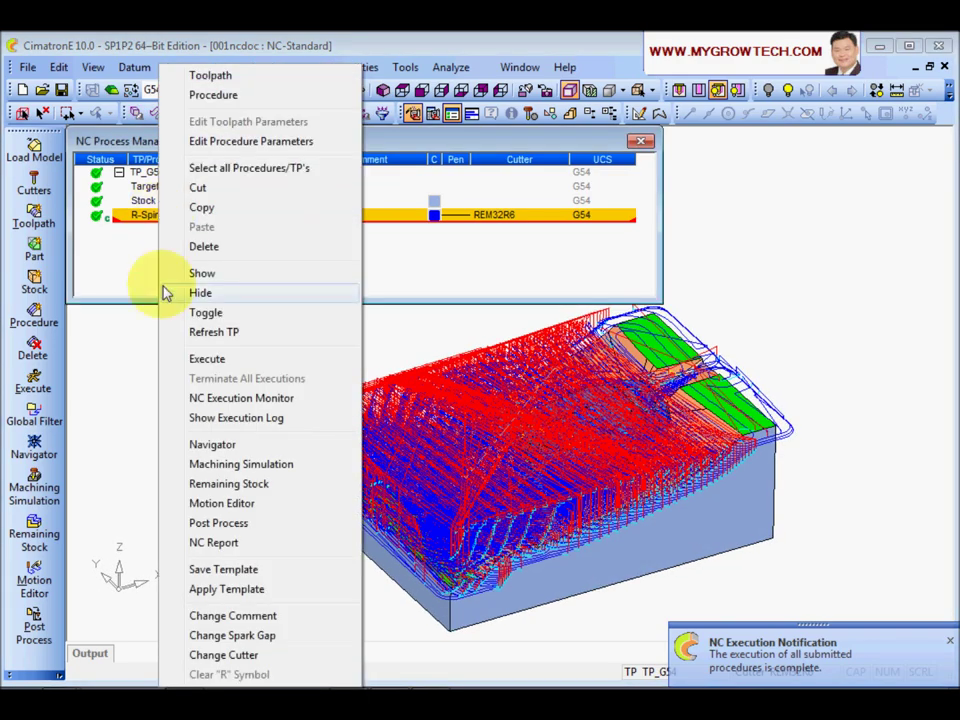
{"action": "left_click", "coordinate": [214, 445]}
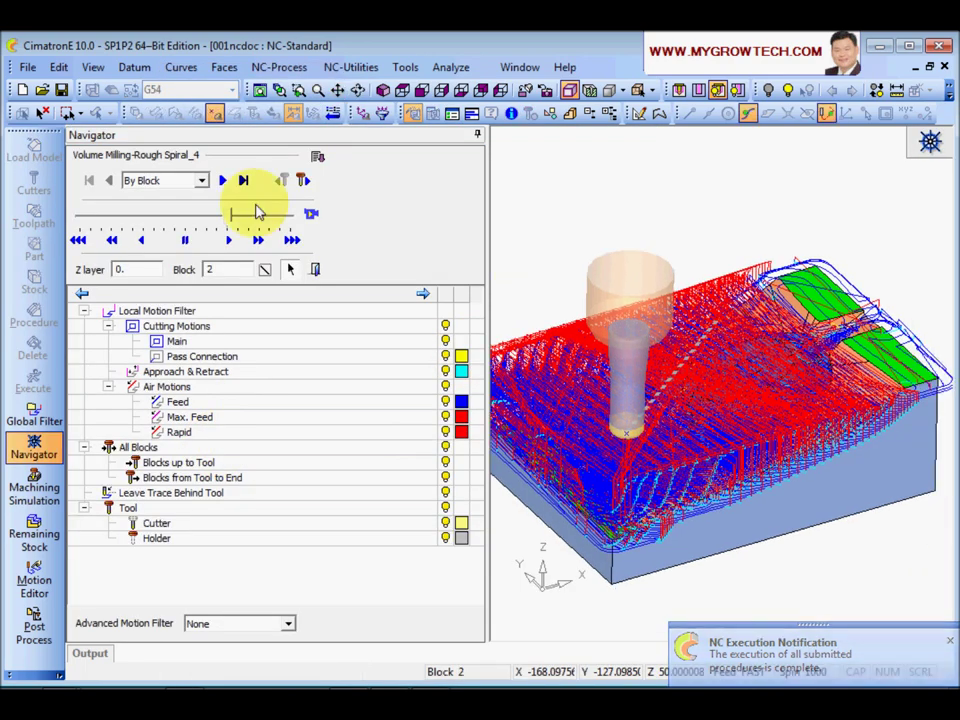
{"action": "left_click", "coordinate": [200, 181]}
{"action": "left_click", "coordinate": [150, 206]}
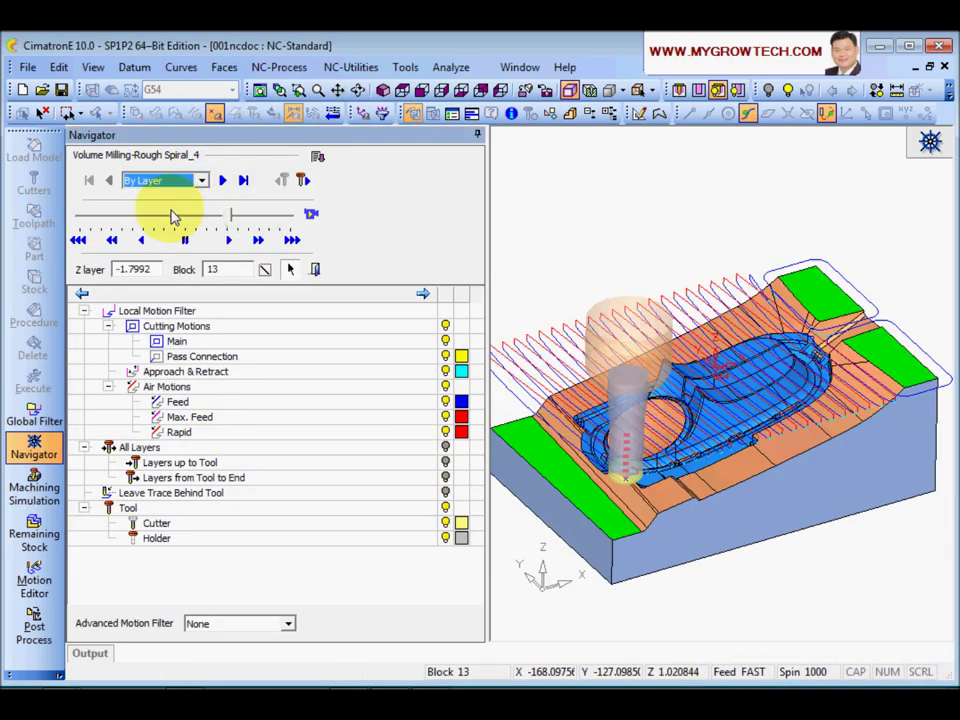
- Step through the toolpath layers down to Z -21.5992, viewing each layer's clearance moves from the side
{"action": "mouse_move", "coordinate": [650, 330]}
{"action": "middle_mouse_down"}
{"action": "mouse_move", "coordinate": [664, 300]}
{"action": "mouse_move", "coordinate": [660, 321]}
{"action": "middle_mouse_up"}
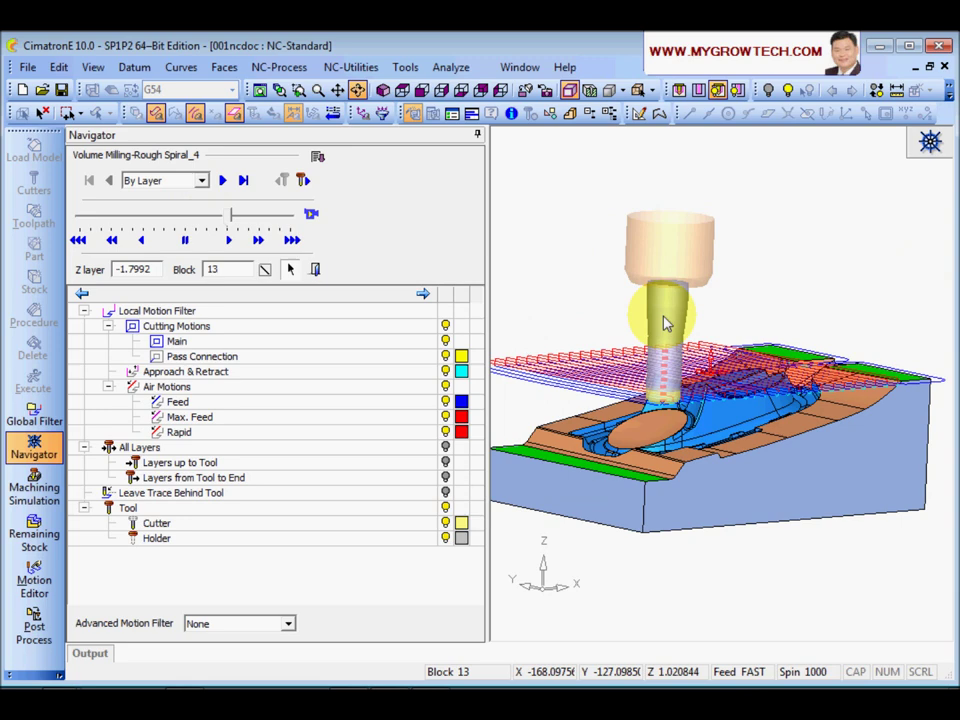
{"action": "left_click", "coordinate": [222, 181]}
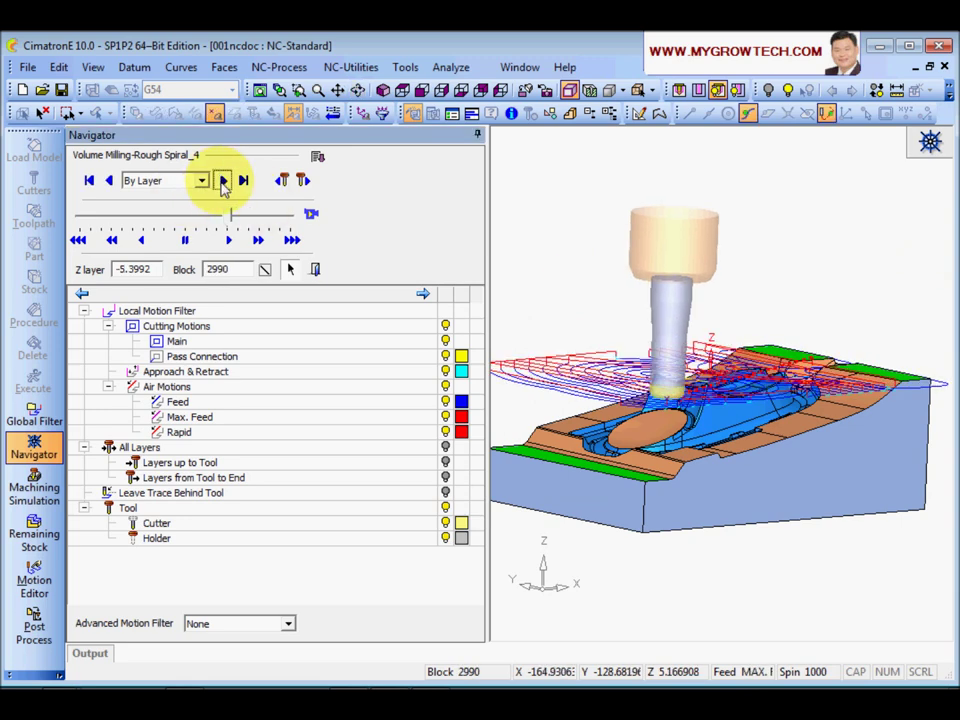
{"action": "middle_click_drag", "start_coordinate": [649, 313], "coordinate": [606, 302]}
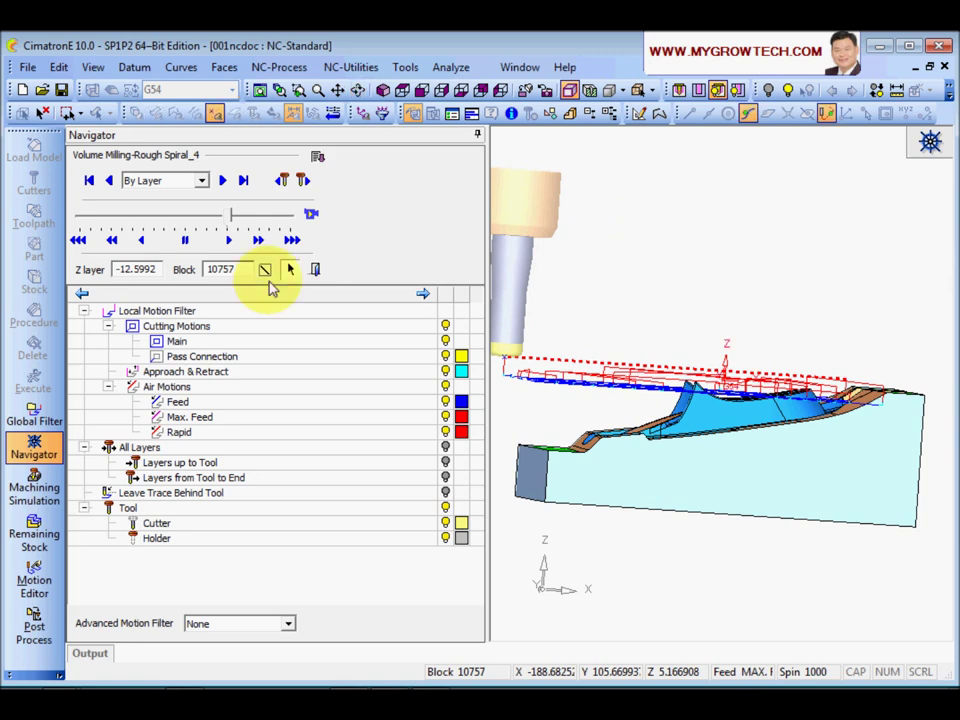
{"action": "left_click", "coordinate": [222, 181]}
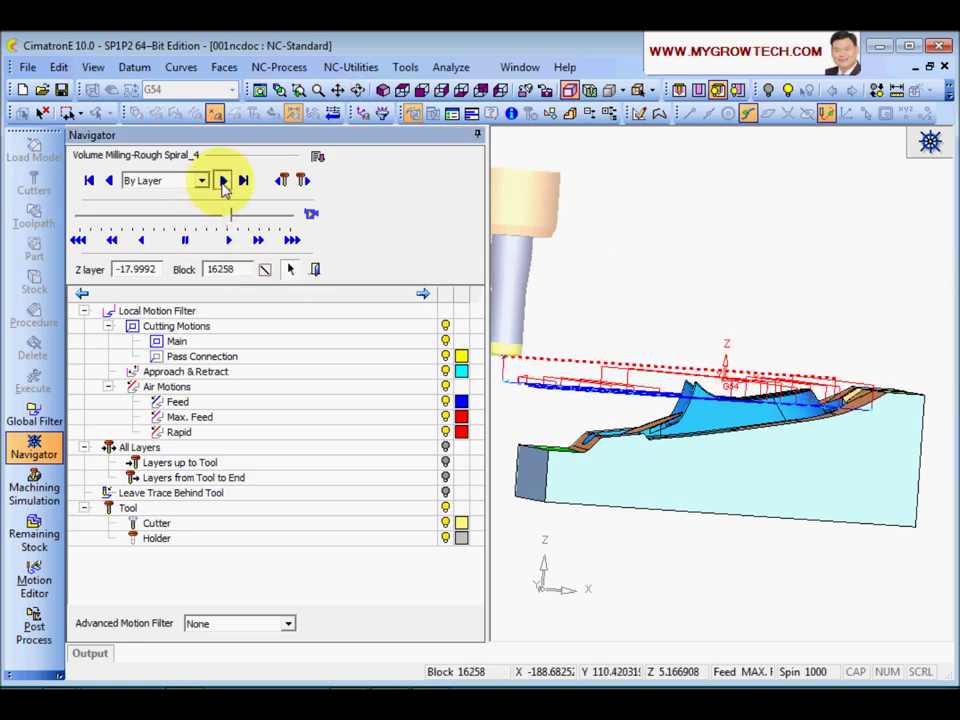
{"action": "middle_click_drag", "start_coordinate": [619, 450], "coordinate": [606, 454]}
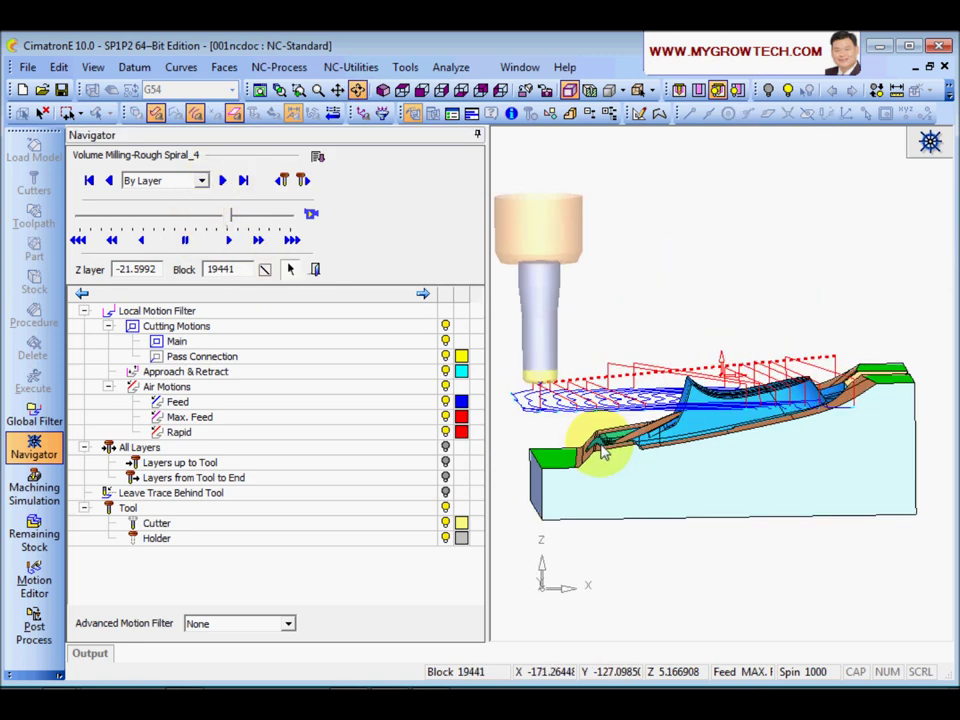
- Place the cutter on the air move directly above the part's pointed peak and examine its clearance from the side
{"action": "scroll", "coordinate": [616, 373], "scroll_direction": "up", "scroll_amount": 3}
{"action": "scroll", "coordinate": [660, 420], "scroll_direction": "up", "scroll_amount": 2}
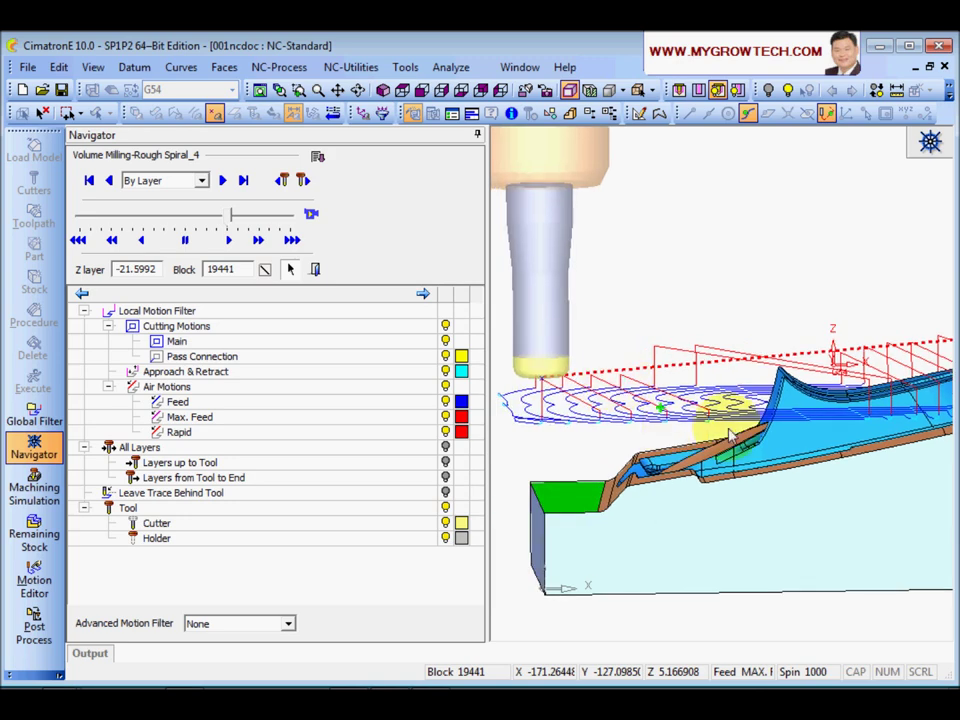
{"action": "scroll", "coordinate": [720, 410], "scroll_direction": "down", "scroll_amount": 2}
{"action": "middle_click_drag", "start_coordinate": [731, 413], "coordinate": [707, 364]}
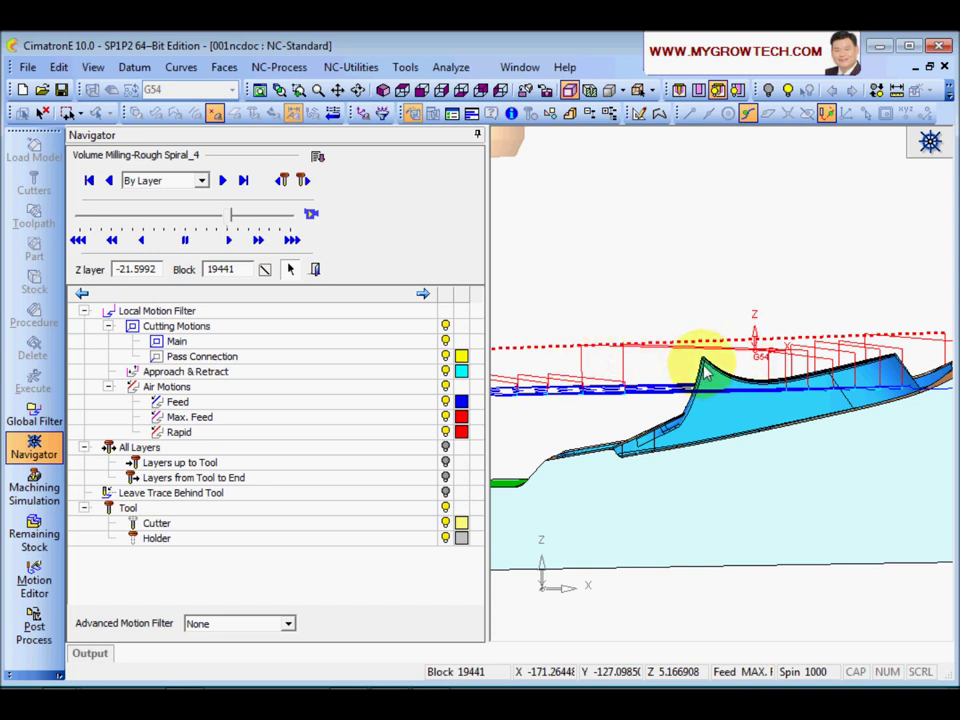
{"action": "middle_click_drag", "start_coordinate": [705, 368], "coordinate": [705, 370]}
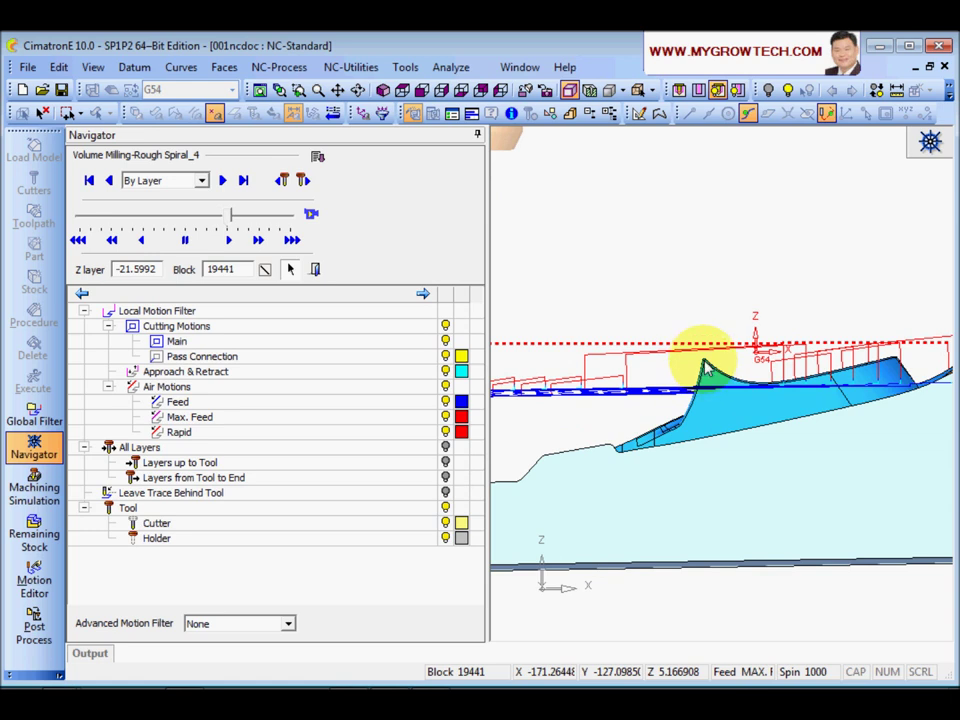
{"action": "scroll", "coordinate": [705, 368], "scroll_direction": "up", "scroll_amount": 5}
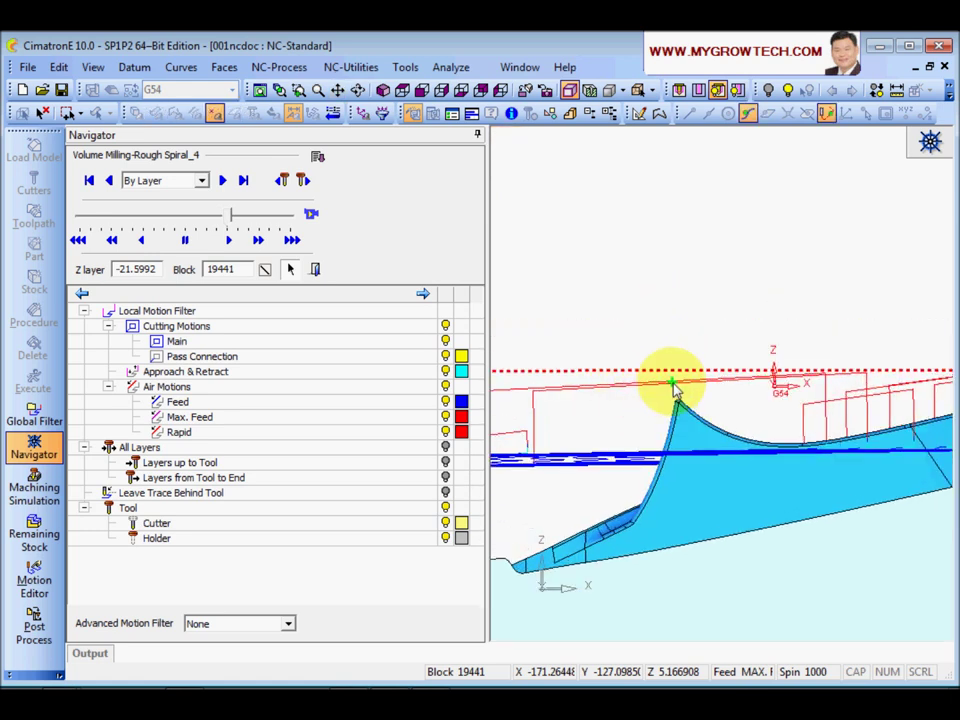
{"action": "left_click", "coordinate": [675, 392]}
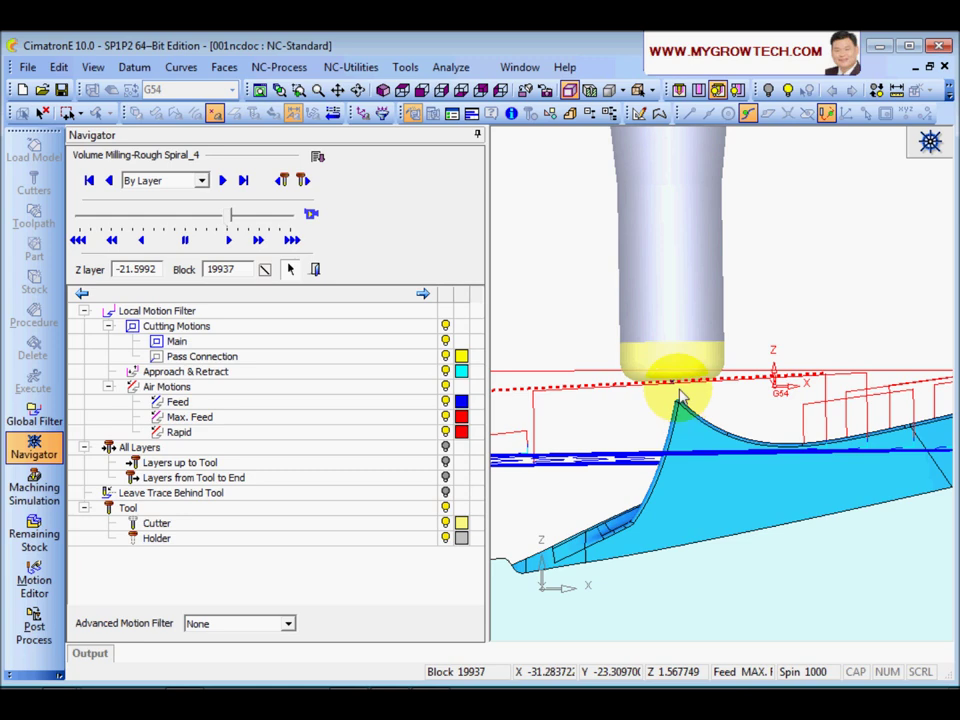
{"action": "scroll", "coordinate": [700, 410], "scroll_direction": "down", "scroll_amount": 2}
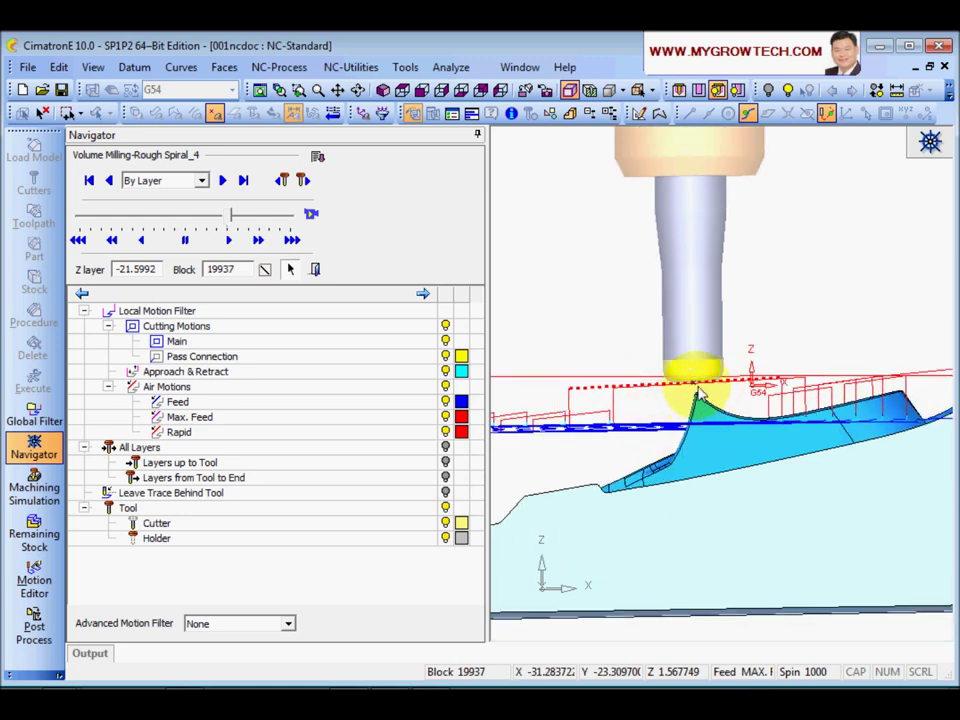
{"action": "middle_click_drag", "start_coordinate": [700, 400], "coordinate": [636, 306]}
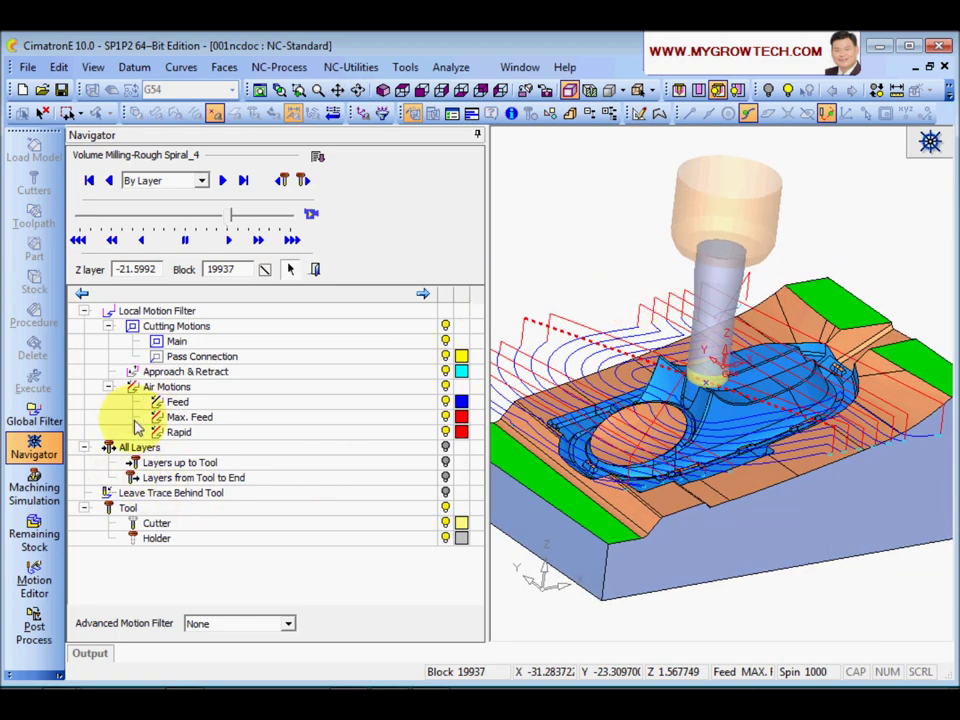
- Change the Max. Feed air motions to magenta and inspect how they differ from the red rapid moves around the layer
{"action": "left_click", "coordinate": [190, 419]}
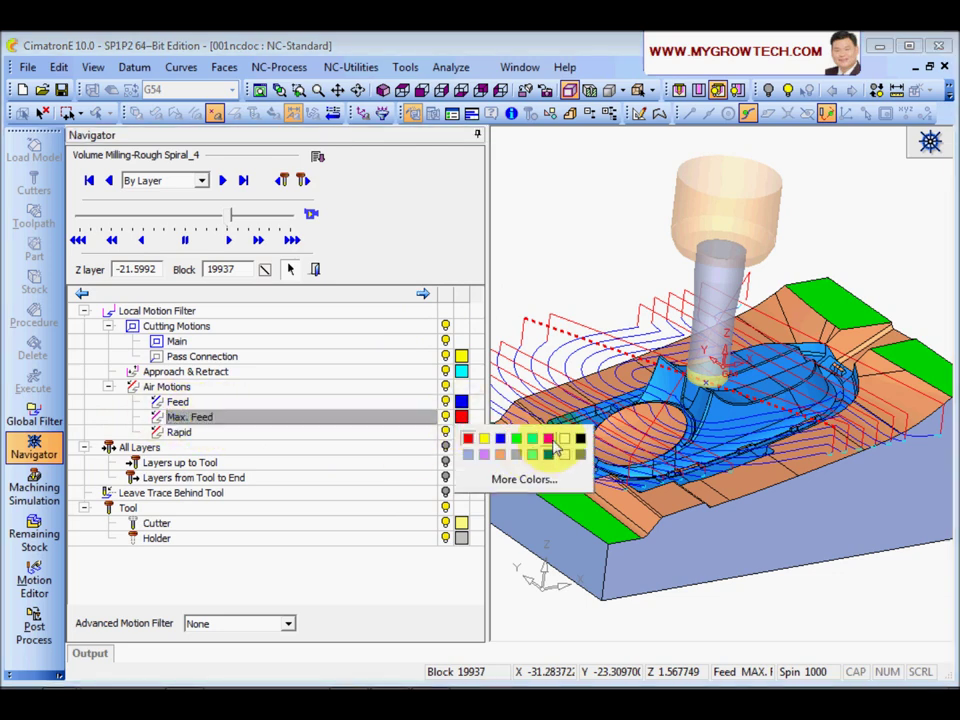
{"action": "left_click", "coordinate": [548, 439]}
{"action": "left_click_drag", "start_coordinate": [600, 470], "coordinate": [745, 485], "text": "ctrl"}
{"action": "scroll", "coordinate": [745, 485], "scroll_direction": "up", "scroll_amount": 8}
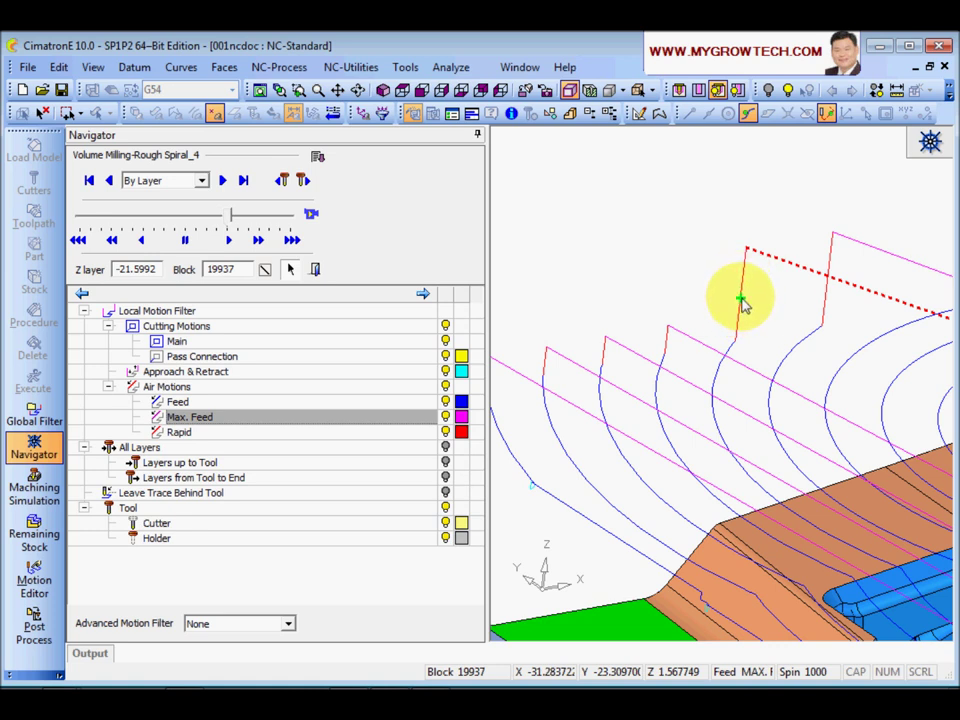
{"action": "middle_click_drag", "start_coordinate": [776, 347], "coordinate": [763, 259]}
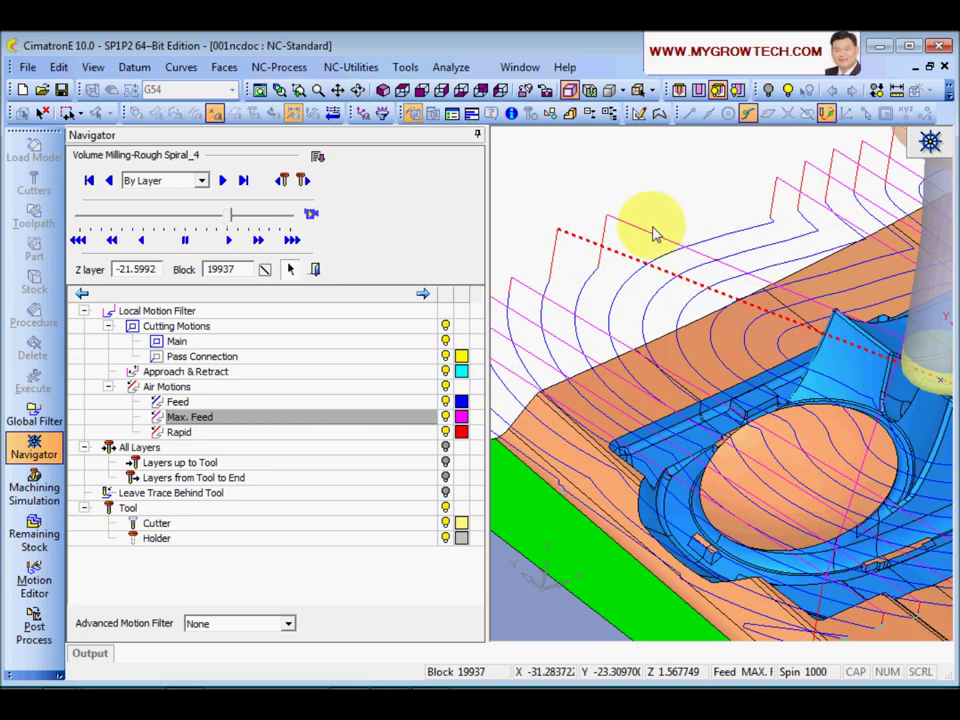
{"action": "middle_click_drag", "start_coordinate": [650, 236], "coordinate": [600, 290]}
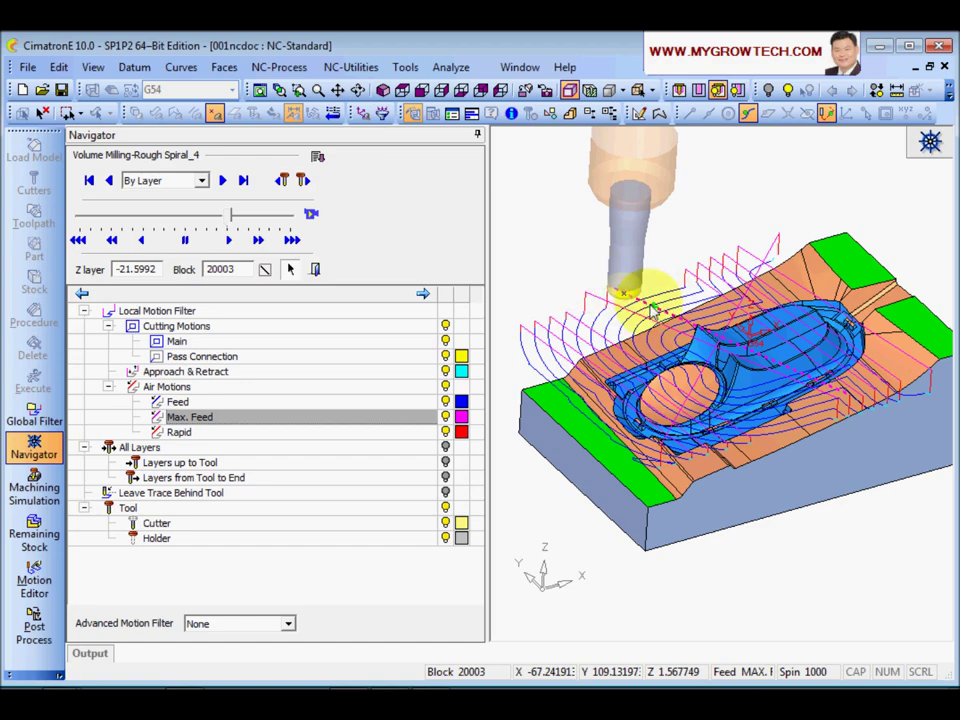
{"action": "scroll", "coordinate": [652, 312], "scroll_direction": "up", "scroll_amount": 5}
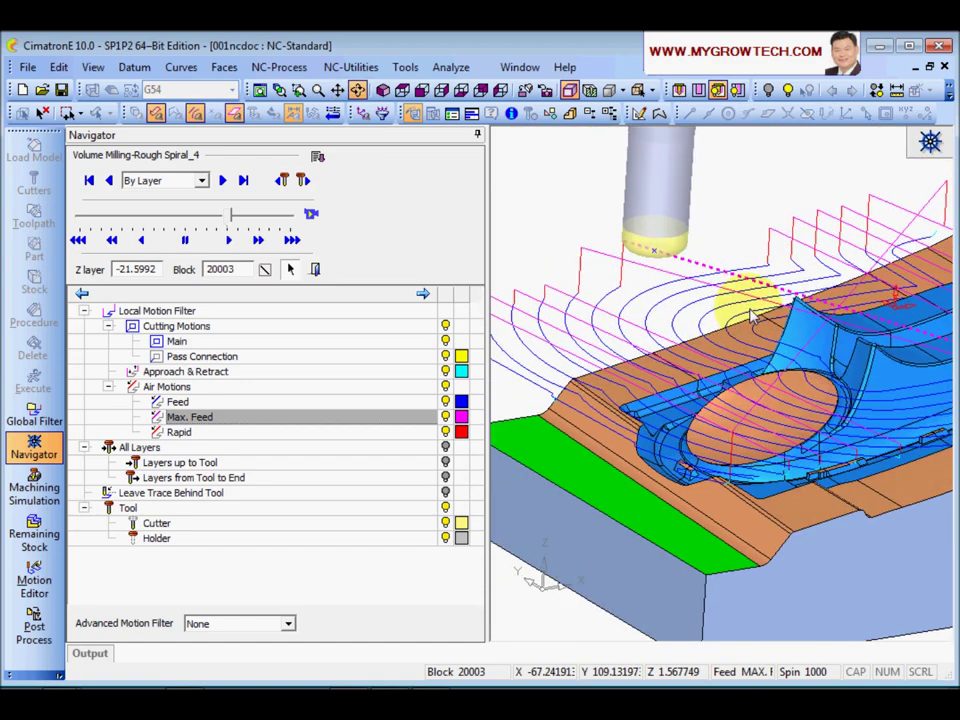
{"action": "scroll", "coordinate": [665, 320], "scroll_direction": "down", "scroll_amount": 5}
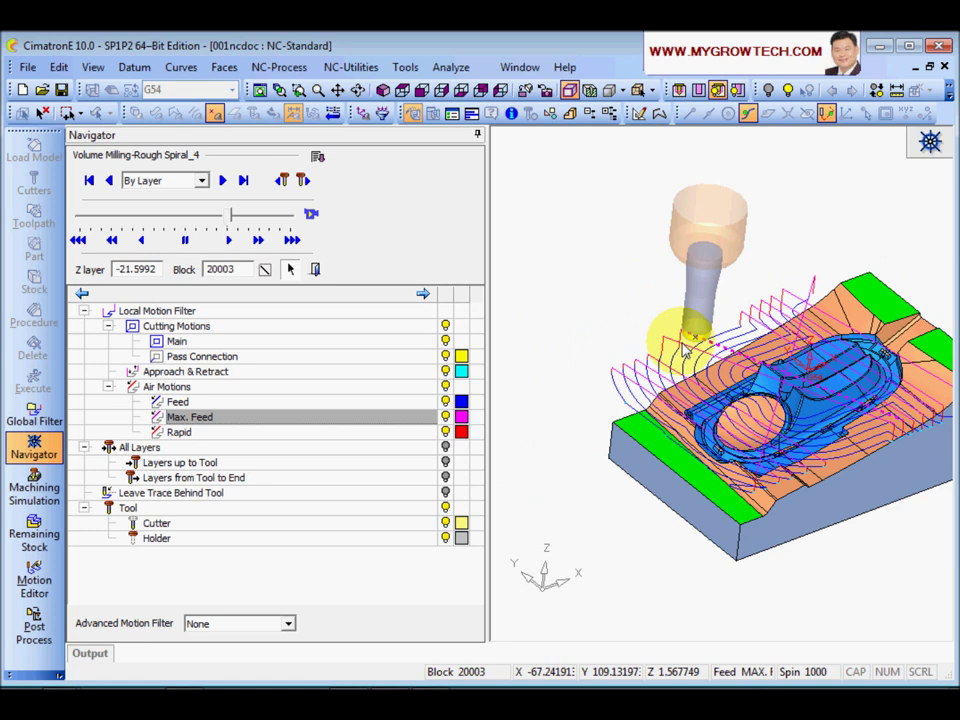
- Switch to the HyperSnap diagram and draw a solid black arrow from p1 straight to p2
{"action": "middle_click_drag", "start_coordinate": [686, 349], "coordinate": [636, 350]}
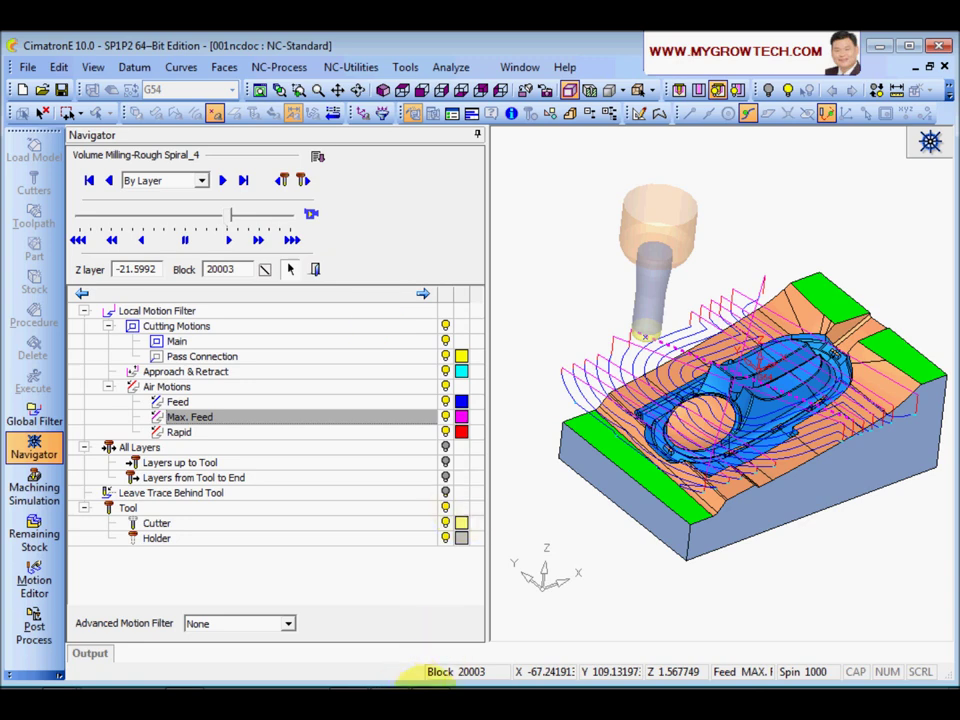
{"action": "left_click", "coordinate": [430, 682]}
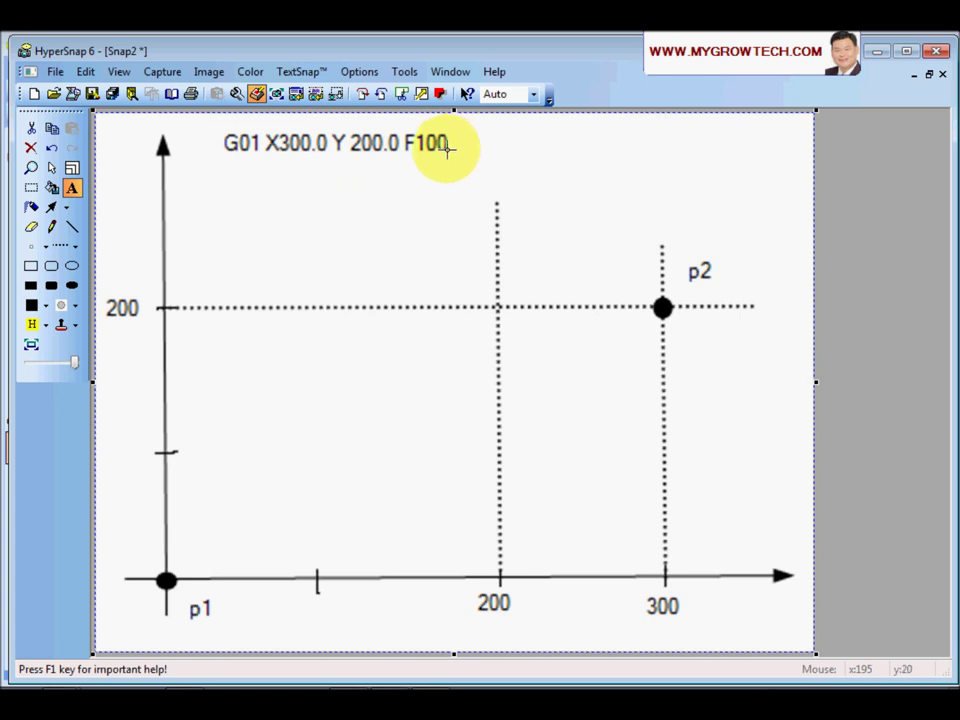
{"action": "left_click", "coordinate": [50, 207]}
{"action": "left_click_drag", "start_coordinate": [167, 579], "coordinate": [435, 392]}
{"action": "key", "text": "Escape"}
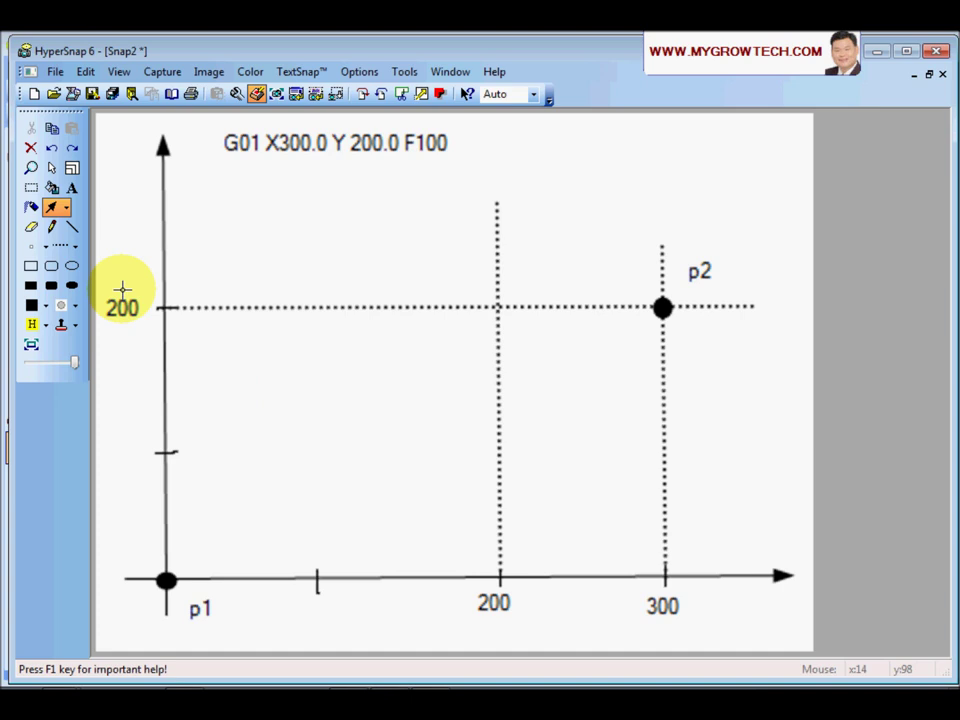
{"action": "left_click", "coordinate": [78, 252]}
{"action": "left_click", "coordinate": [105, 275]}
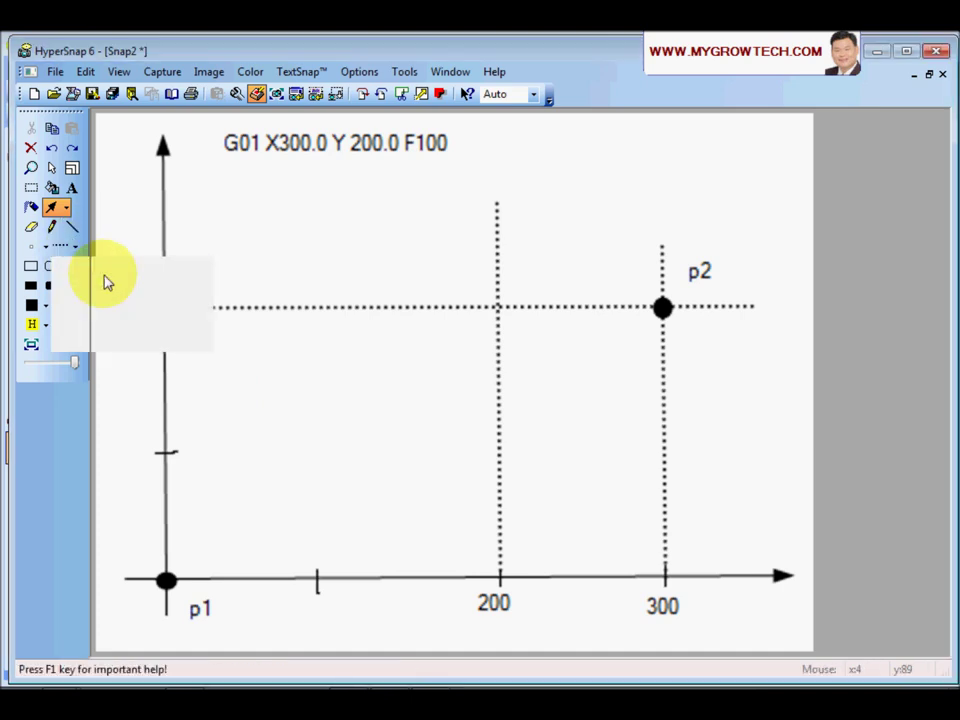
{"action": "left_click_drag", "start_coordinate": [167, 579], "coordinate": [663, 307]}
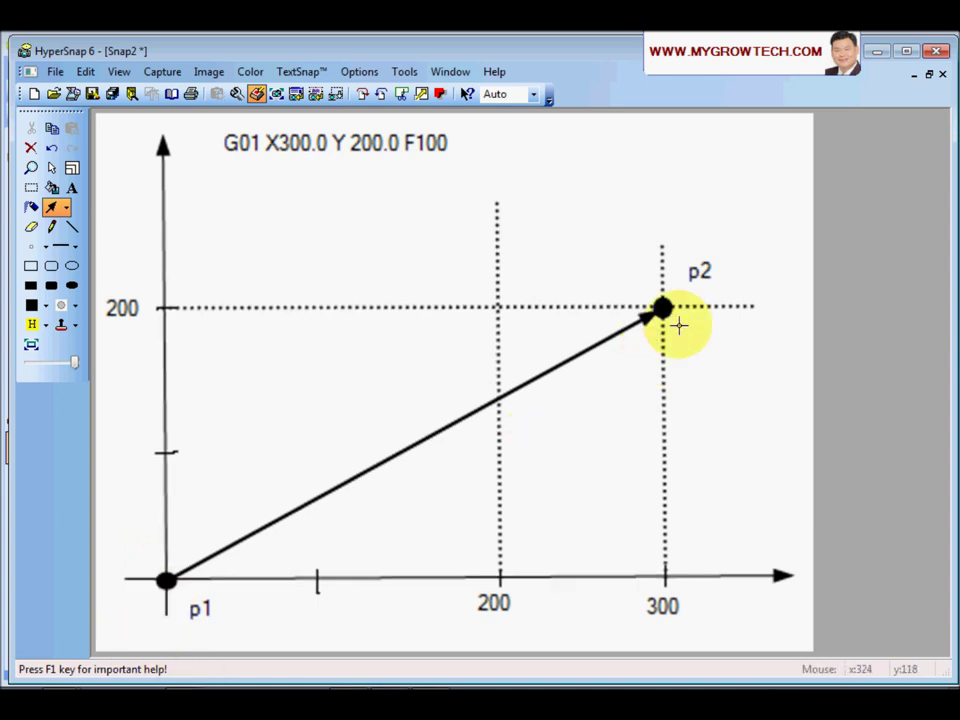
- Add the red text "G00 X300.0 Y 200.0" beneath the G01 line of the diagram
{"action": "left_click", "coordinate": [71, 187]}
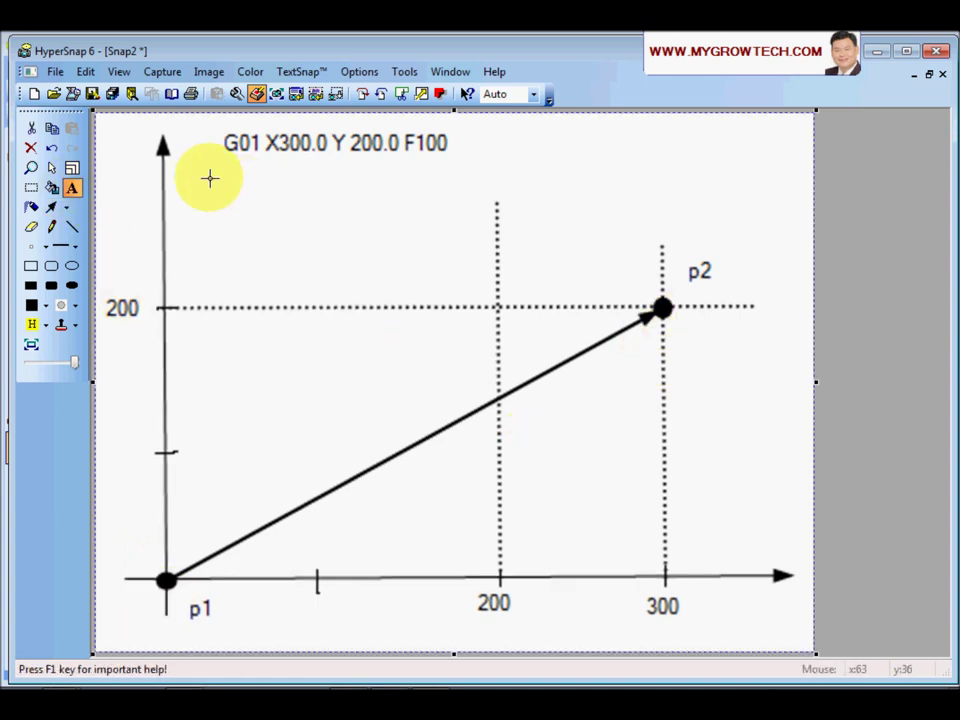
{"action": "left_click_drag", "start_coordinate": [226, 168], "coordinate": [457, 266]}
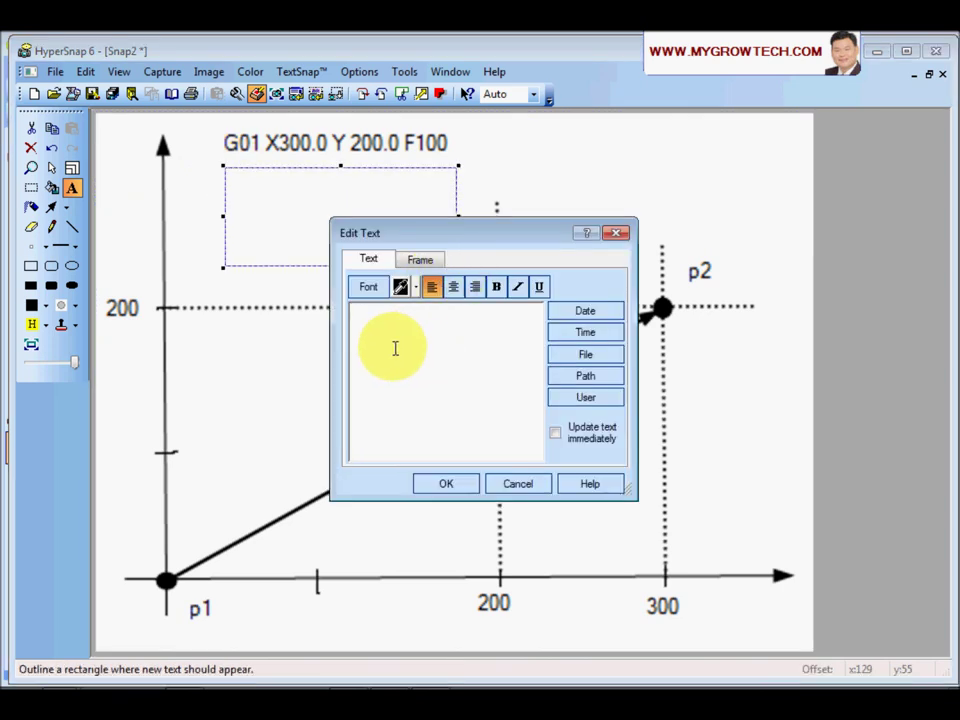
{"action": "type", "text": "G01 X300.0 Y 200.0 F100"}
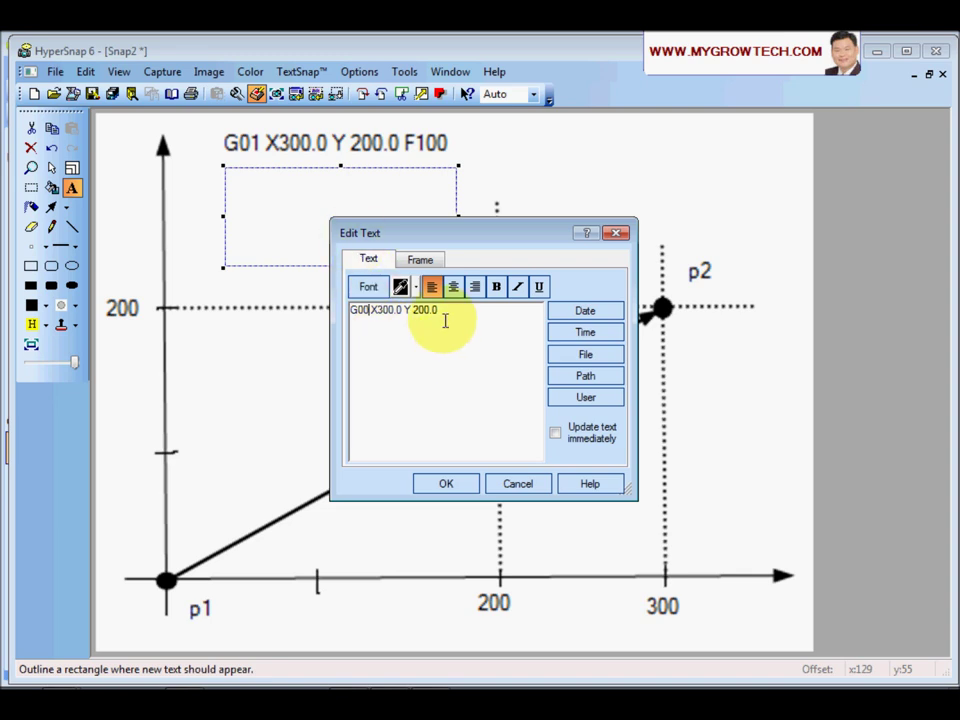
{"action": "left_click_drag", "start_coordinate": [442, 312], "coordinate": [306, 306]}
{"action": "left_click", "coordinate": [416, 288]}
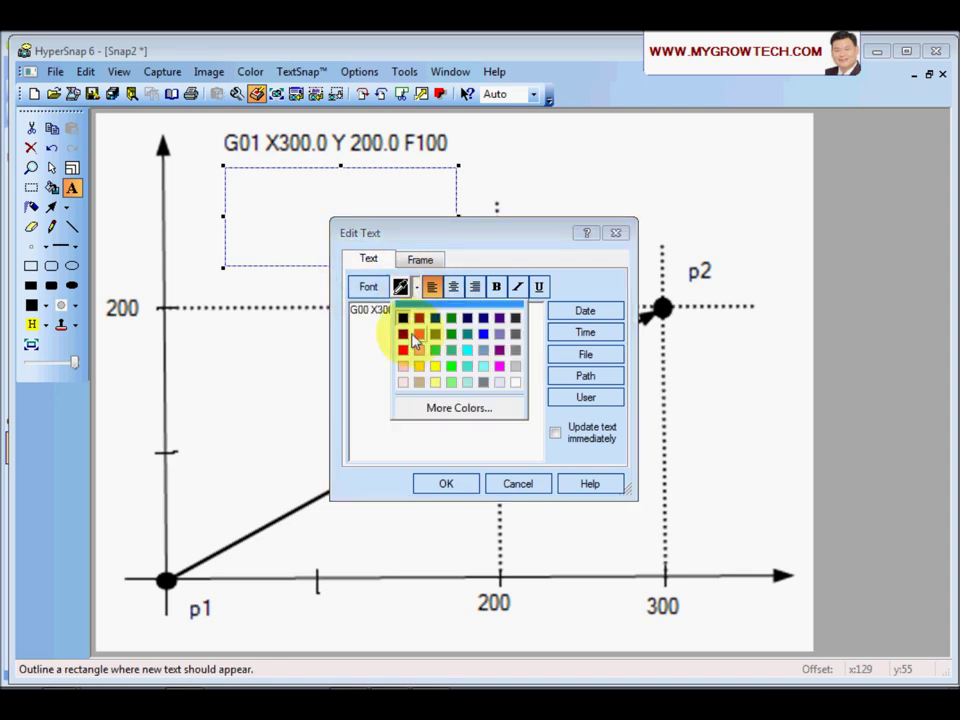
{"action": "left_click", "coordinate": [403, 348]}
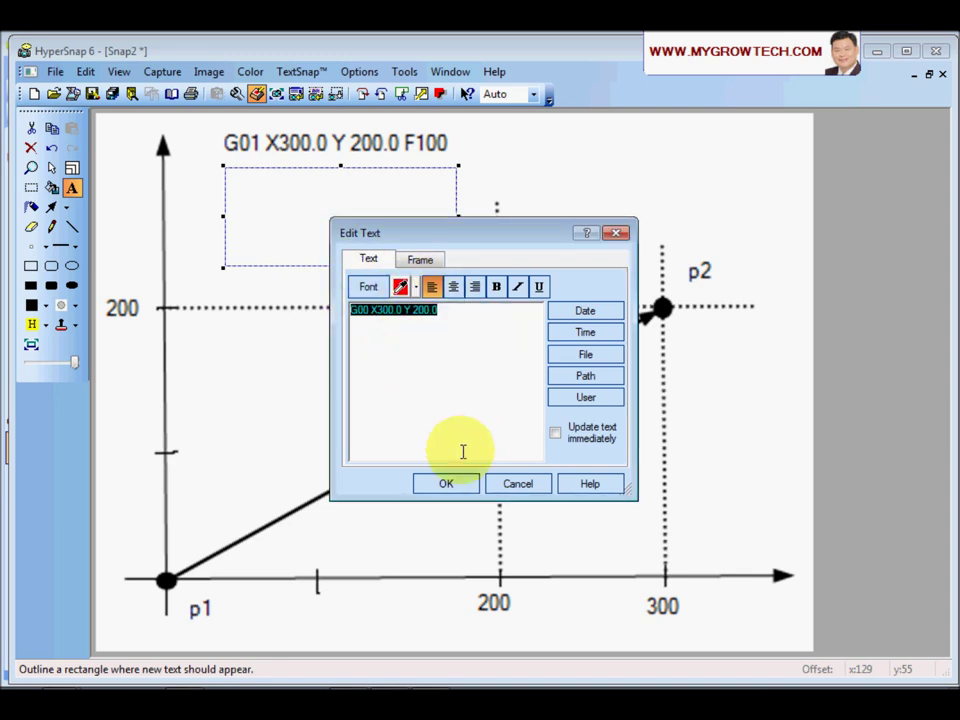
{"action": "left_click", "coordinate": [444, 483]}
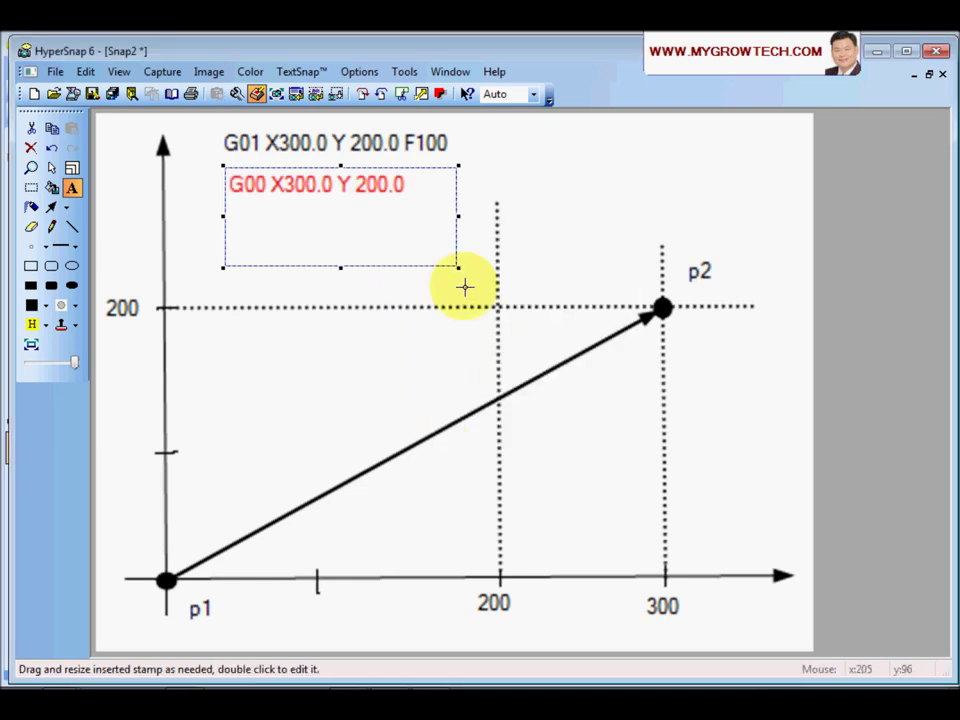
{"action": "left_click", "coordinate": [502, 171]}
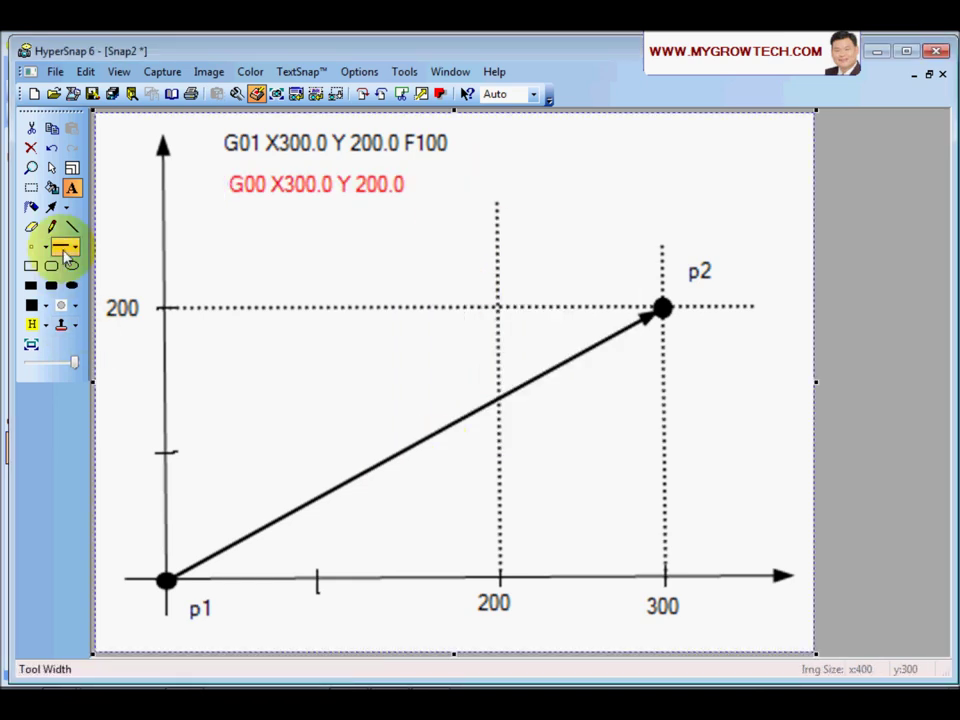
- Draw red arrows from p1 to the intersection at 200, 200 and from there horizontally to p2
{"action": "left_click", "coordinate": [46, 308]}
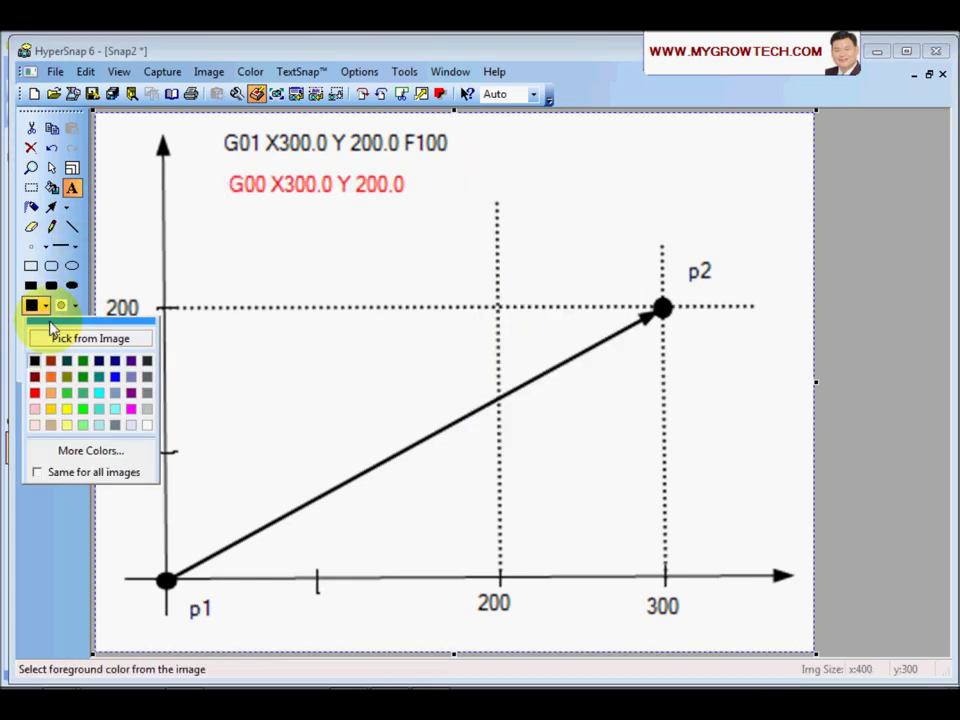
{"action": "left_click", "coordinate": [36, 392]}
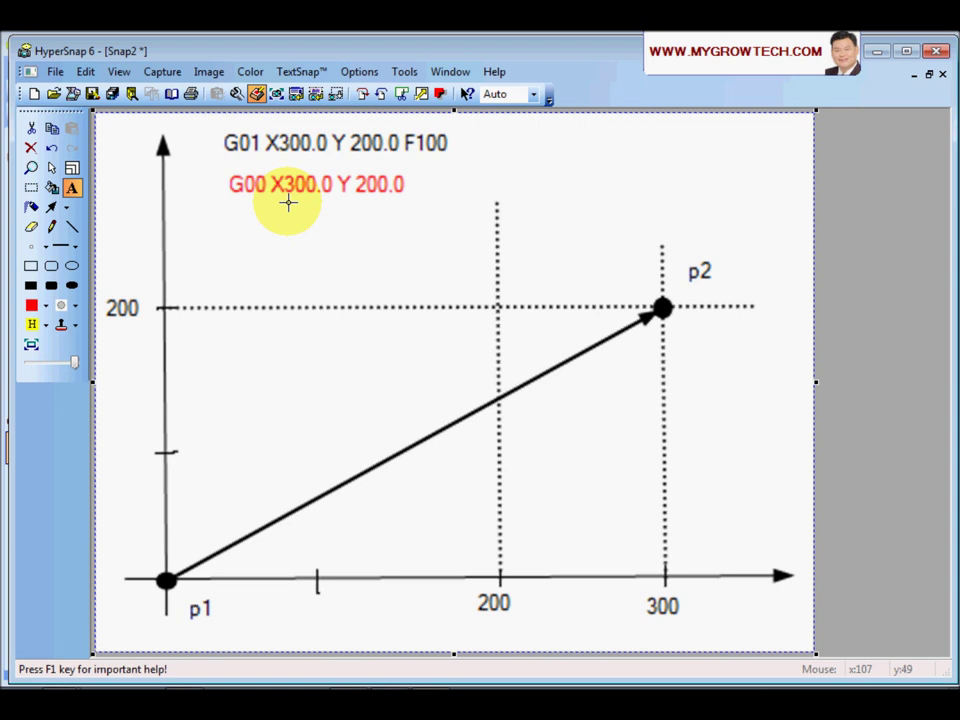
{"action": "left_click", "coordinate": [51, 207]}
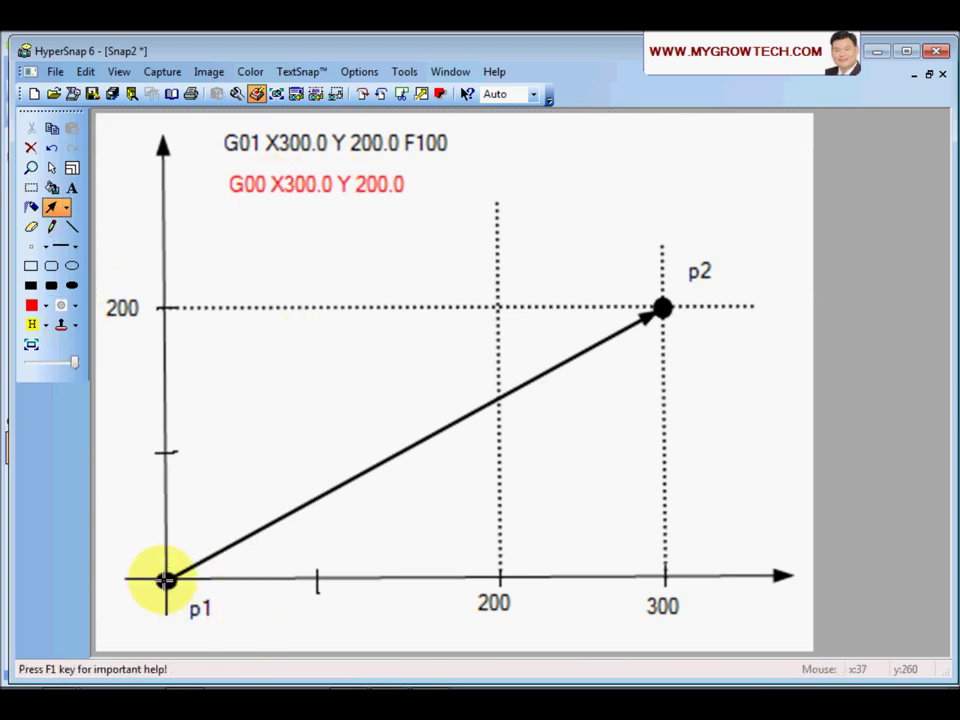
{"action": "mouse_move", "coordinate": [165, 579]}
{"action": "left_mouse_down"}
{"action": "mouse_move", "coordinate": [332, 414]}
{"action": "mouse_move", "coordinate": [435, 360]}
{"action": "mouse_move", "coordinate": [497, 307]}
{"action": "left_mouse_up"}
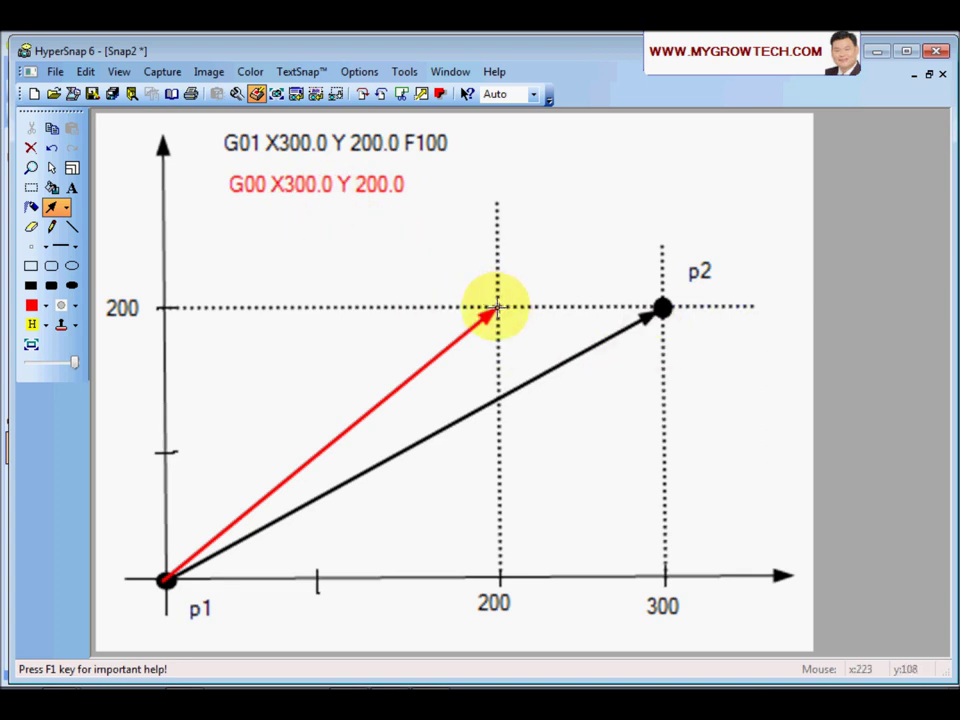
{"action": "left_click_drag", "start_coordinate": [497, 307], "coordinate": [664, 308]}
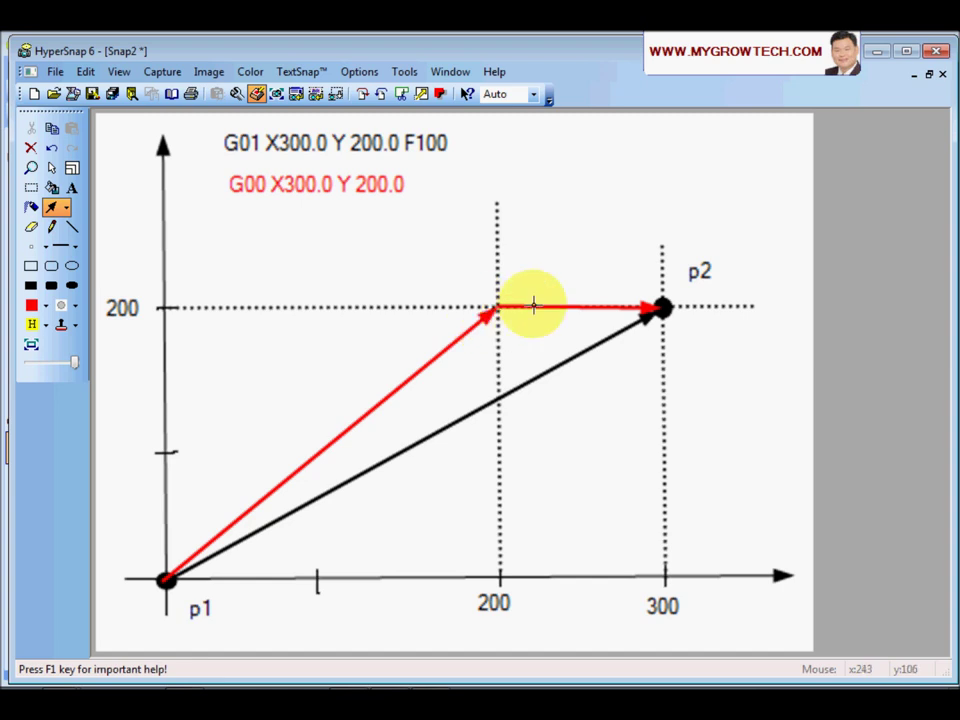
- Draw a filled green rounded rectangle, about 69 by 51 pixels, over the corner where the two red arrows meet
{"action": "left_click", "coordinate": [45, 305]}
{"action": "left_click", "coordinate": [82, 390]}
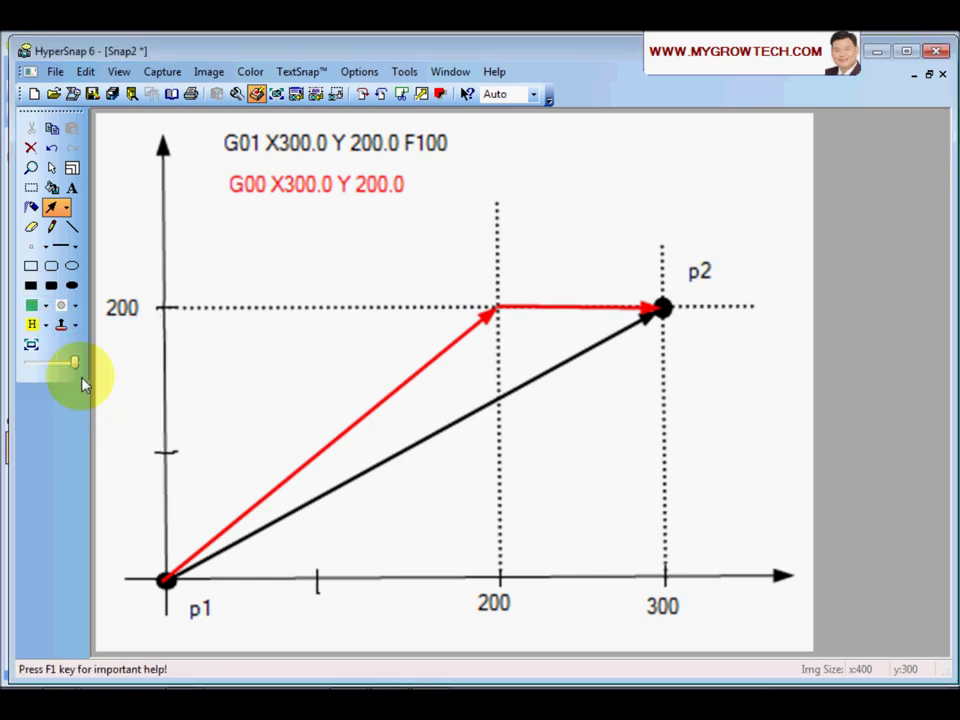
{"action": "left_click", "coordinate": [51, 285]}
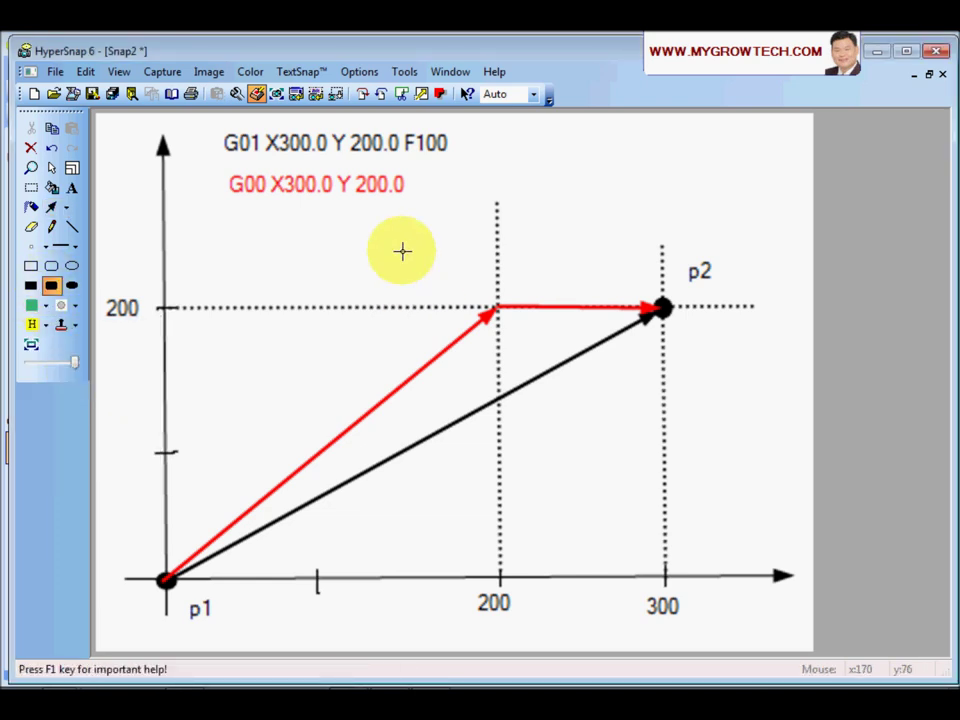
{"action": "left_click_drag", "start_coordinate": [402, 251], "coordinate": [526, 338]}
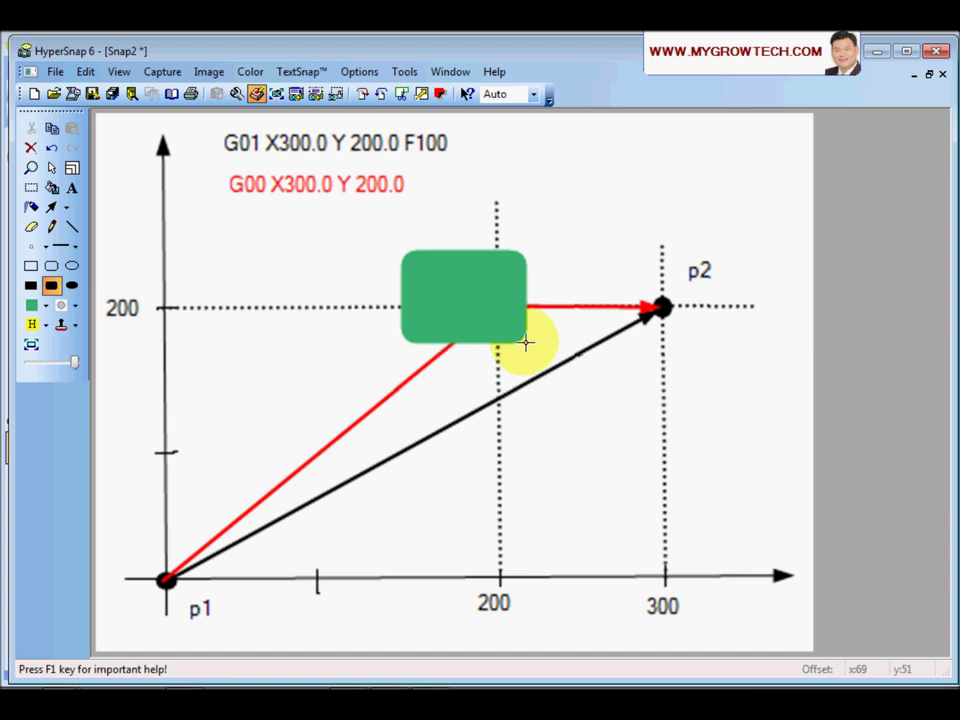
{"action": "left_click", "coordinate": [514, 316]}
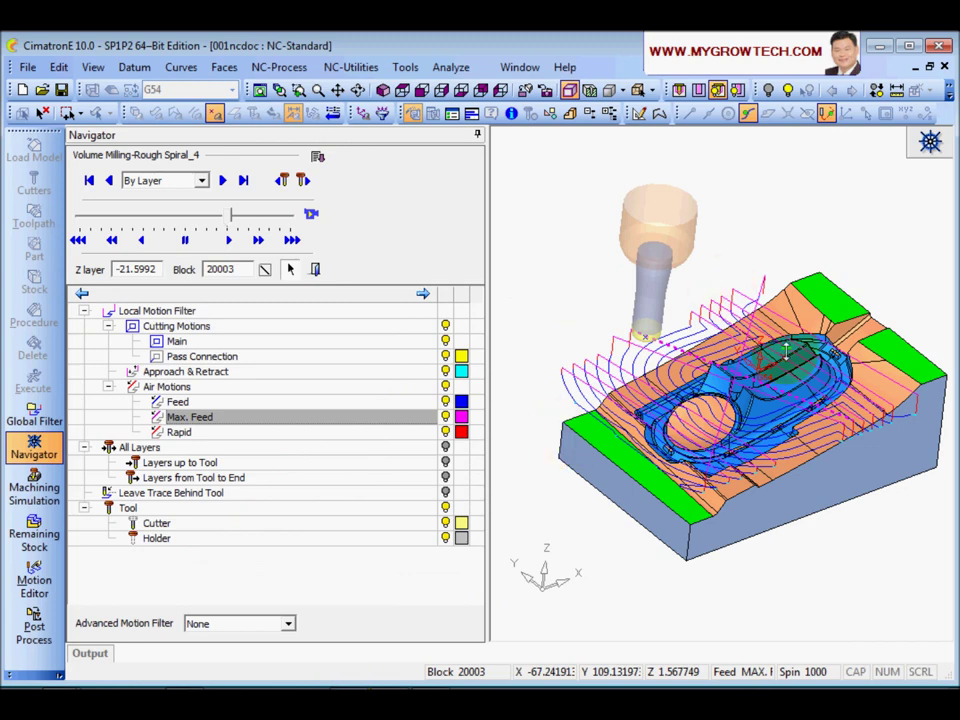
- Switch to CimatronE, inspect the current layer's air moves, then close the Navigator and examine the complete R-Spiral_4 toolpath
{"action": "scroll", "coordinate": [700, 390], "scroll_direction": "up", "scroll_amount": 3}
{"action": "middle_click_drag", "start_coordinate": [755, 400], "coordinate": [828, 424]}
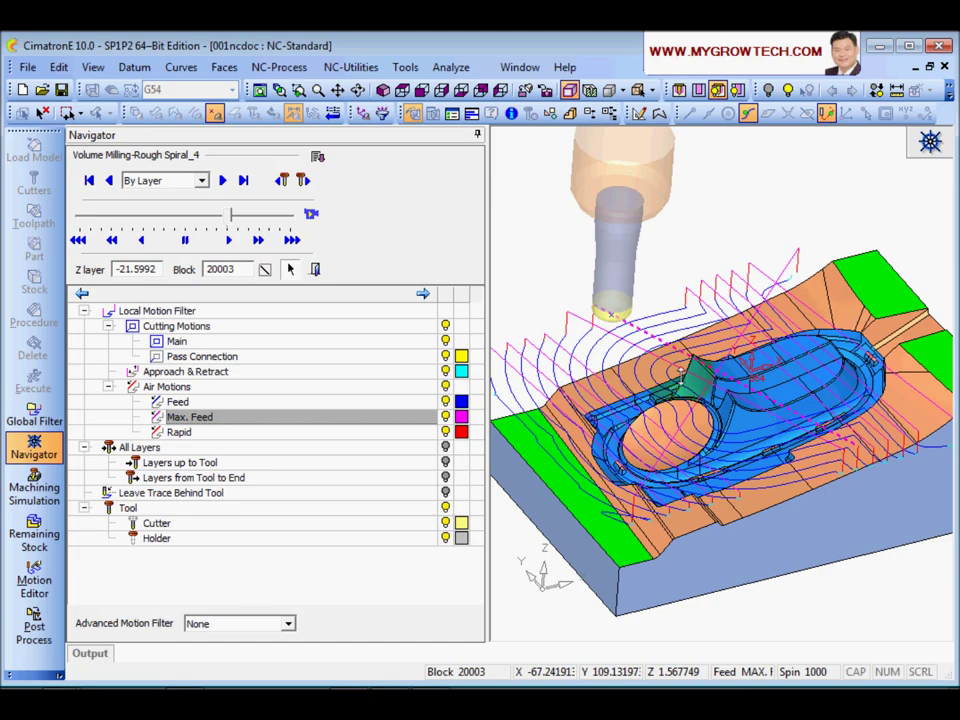
{"action": "scroll", "coordinate": [715, 344], "scroll_direction": "down", "scroll_amount": 3}
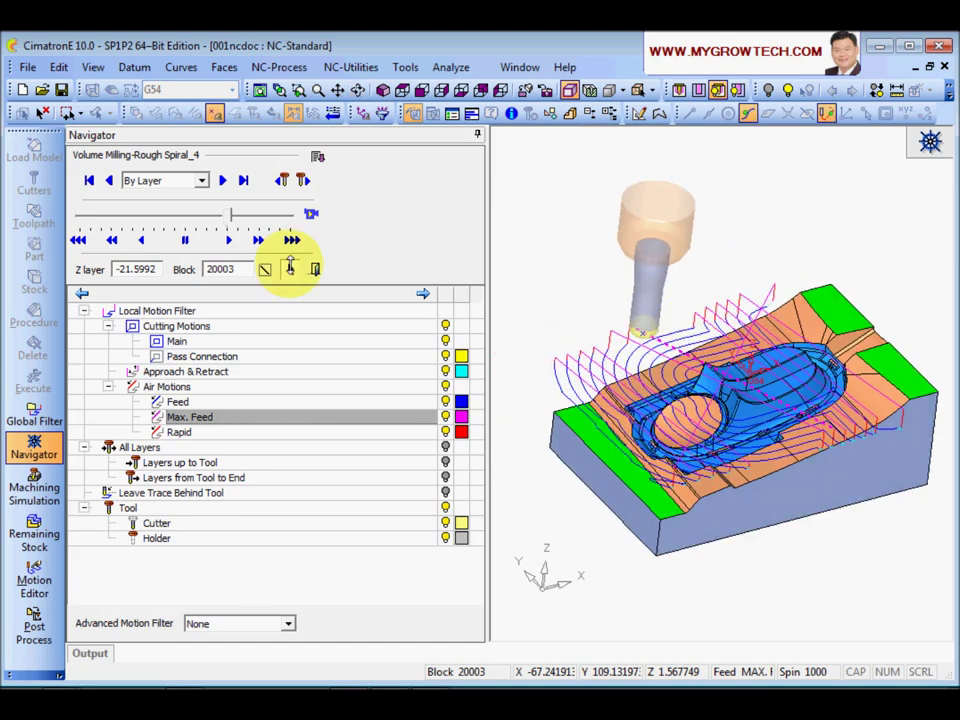
{"action": "left_click", "coordinate": [315, 269]}
{"action": "middle_click_drag", "start_coordinate": [676, 500], "coordinate": [455, 502], "text": "ctrl"}
{"action": "scroll", "coordinate": [455, 502], "scroll_direction": "up", "scroll_amount": 5}
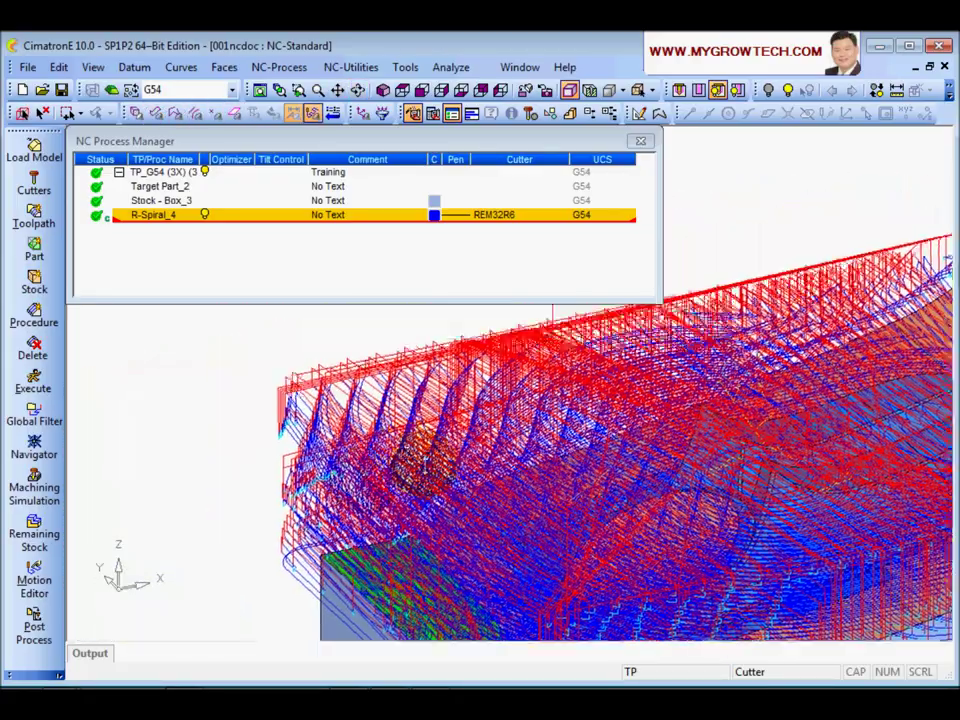
{"action": "middle_click_drag", "start_coordinate": [455, 502], "coordinate": [440, 452]}
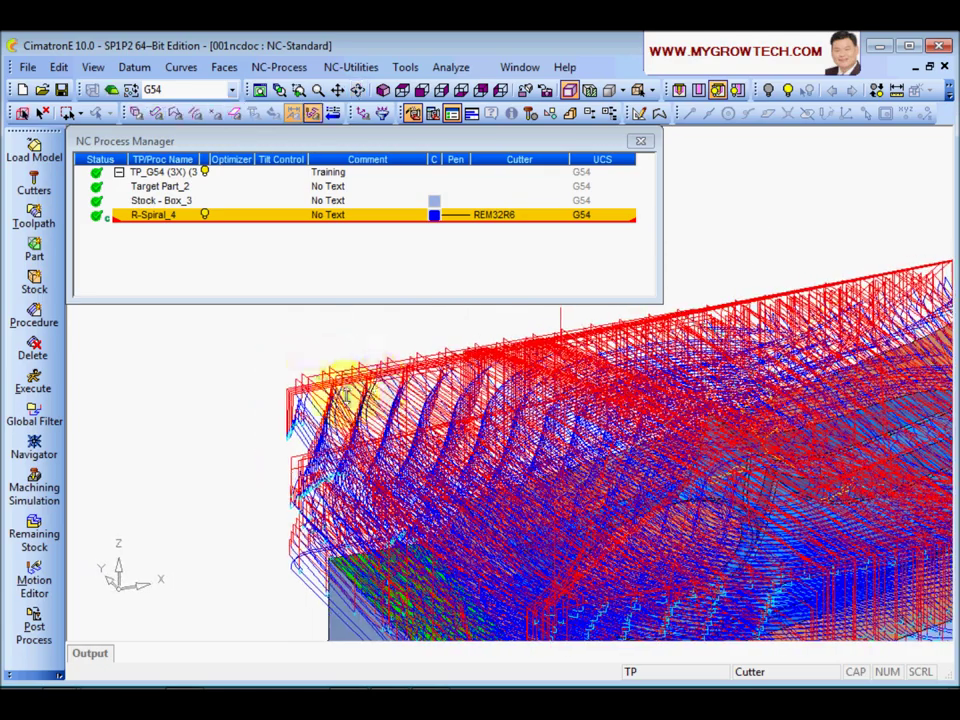
{"action": "scroll", "coordinate": [583, 429], "scroll_direction": "down", "scroll_amount": 5}
{"action": "scroll", "coordinate": [520, 434], "scroll_direction": "up", "scroll_amount": 2}
{"action": "middle_click_drag", "start_coordinate": [520, 434], "coordinate": [497, 448]}
{"action": "mouse_move", "coordinate": [242, 384]}
{"action": "left_mouse_down"}
{"action": "mouse_move", "coordinate": [242, 373]}
{"action": "mouse_move", "coordinate": [235, 378]}
{"action": "left_mouse_up"}
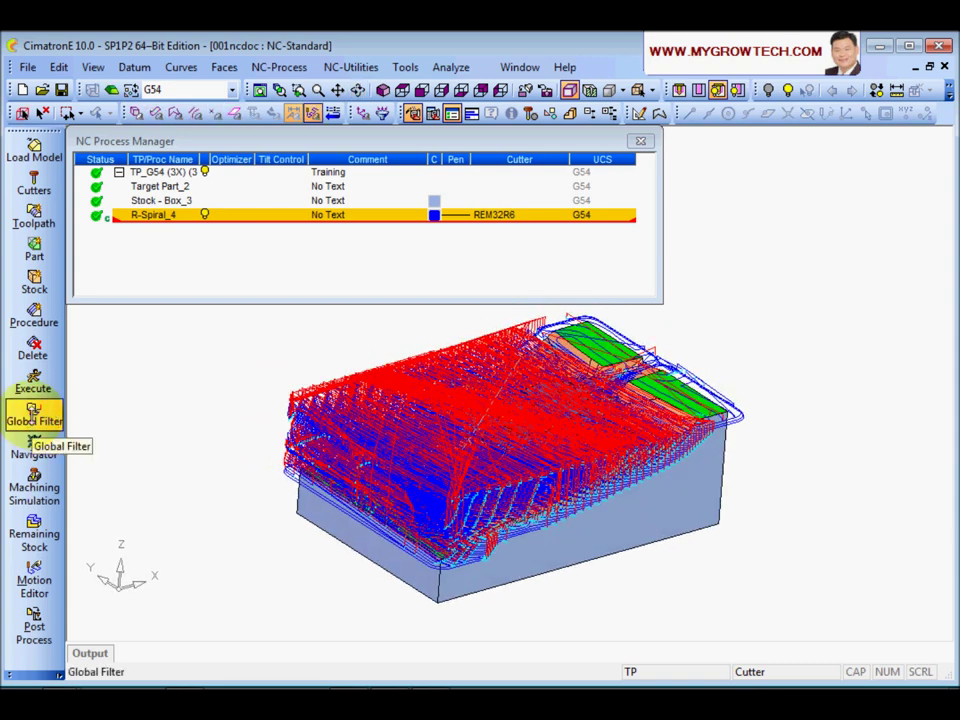
- Change the Max. Feed air motions to magenta in the Global Filter and close the filter
{"action": "left_click", "coordinate": [33, 418]}
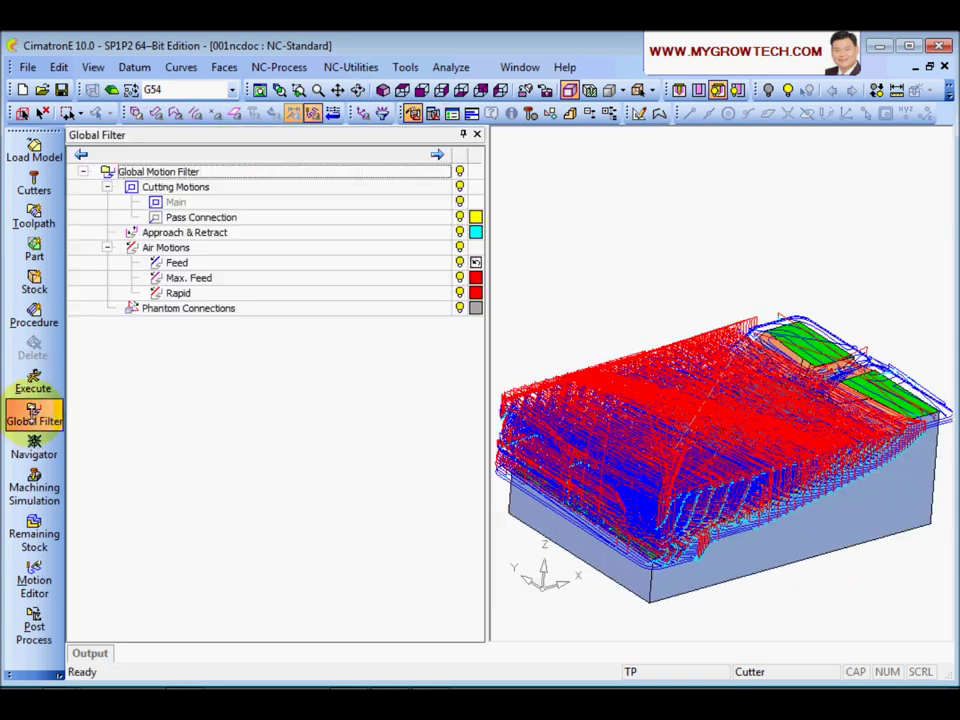
{"action": "left_click", "coordinate": [206, 279]}
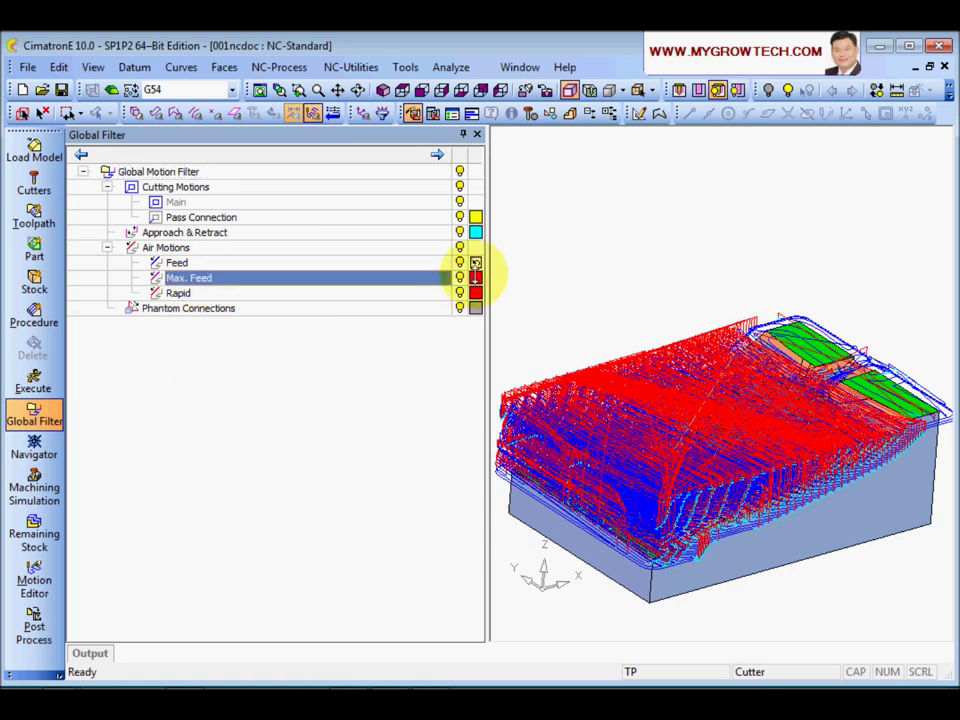
{"action": "left_click", "coordinate": [475, 278]}
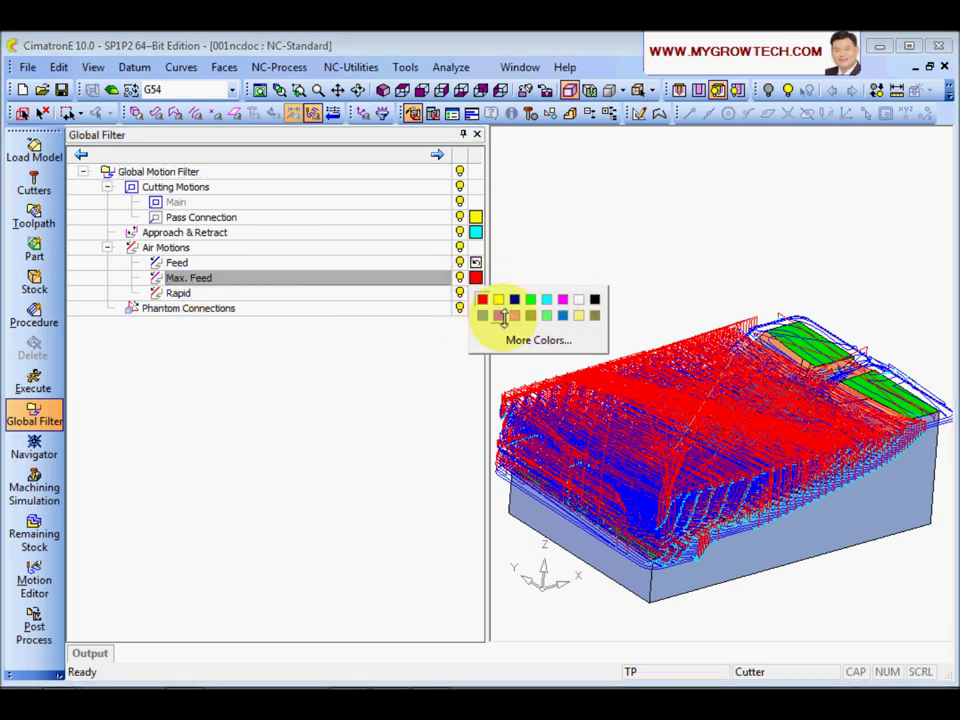
{"action": "left_click", "coordinate": [563, 299]}
{"action": "scroll", "coordinate": [495, 350], "scroll_direction": "up", "scroll_amount": 2}
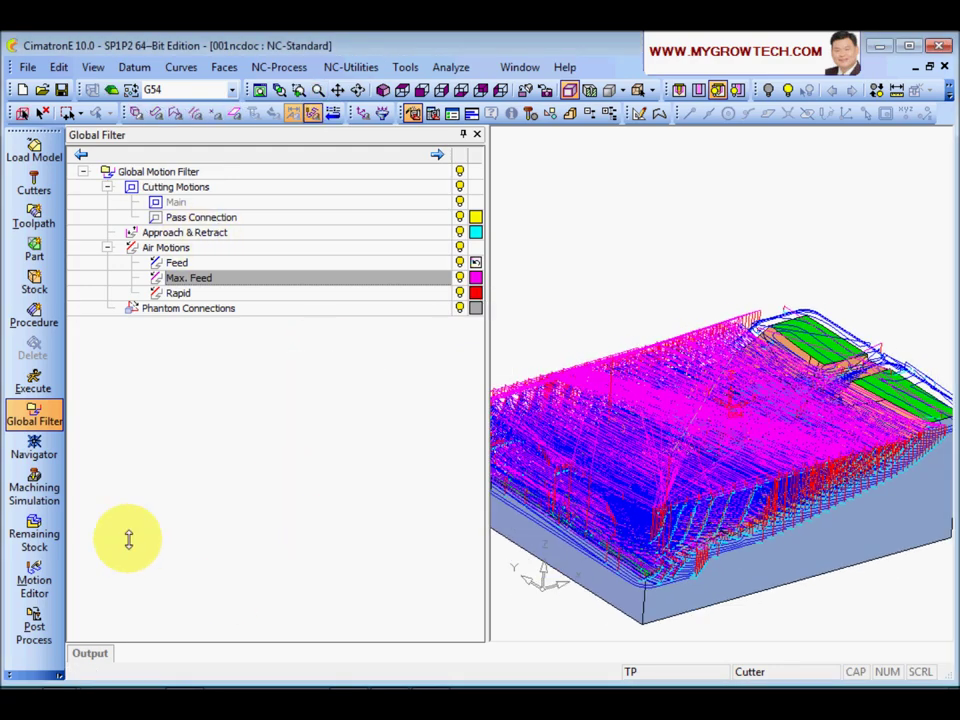
{"action": "left_click", "coordinate": [34, 414]}
{"action": "middle_click_drag", "start_coordinate": [227, 540], "coordinate": [156, 407]}
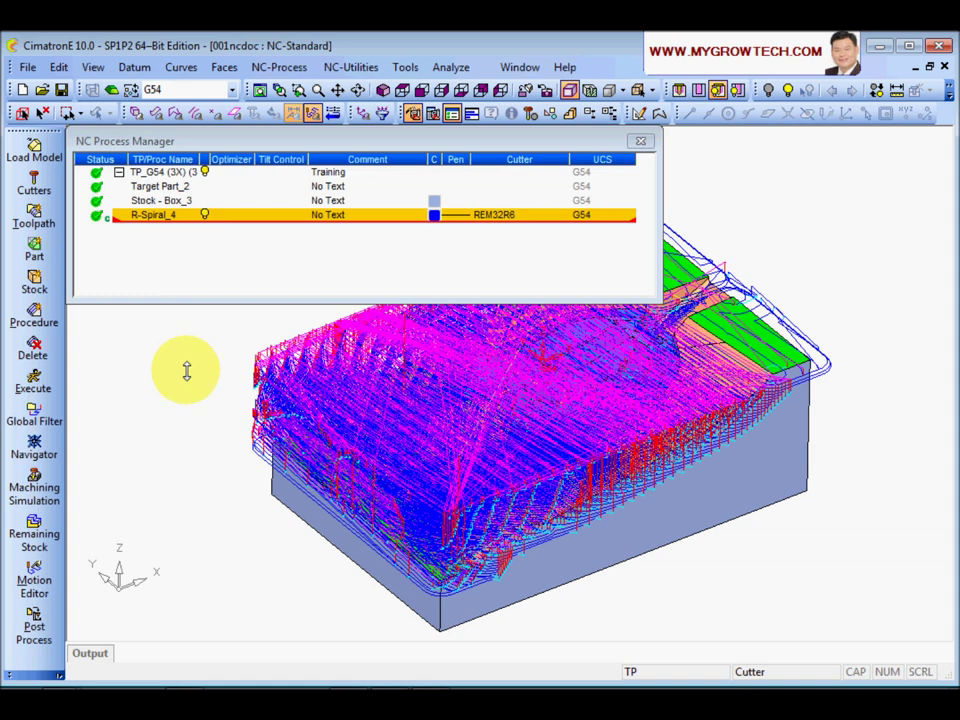
- Open the R-Spiral_4 procedure for editing and set Air Motions to Max. Feed in its machine parameters
{"action": "double_click", "coordinate": [152, 215]}
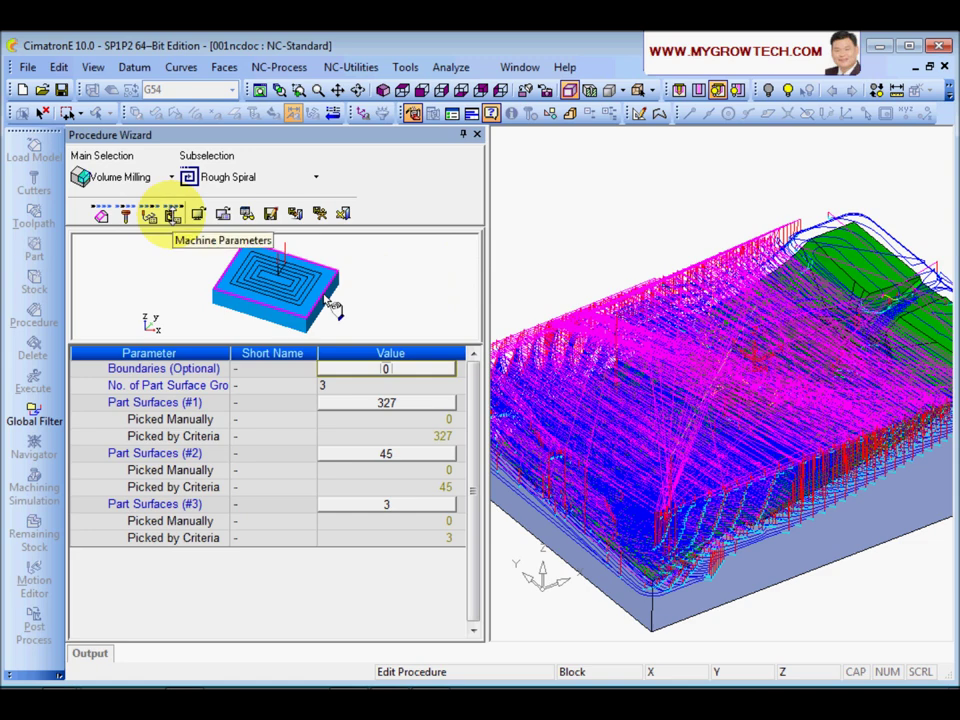
{"action": "left_click", "coordinate": [172, 213]}
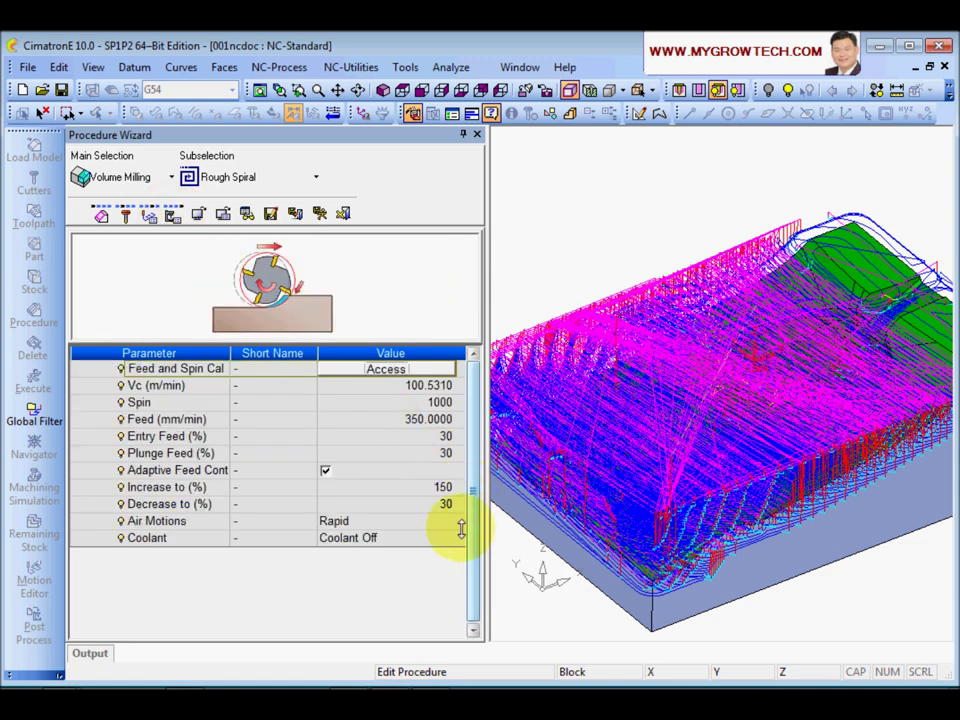
{"action": "left_click", "coordinate": [146, 522]}
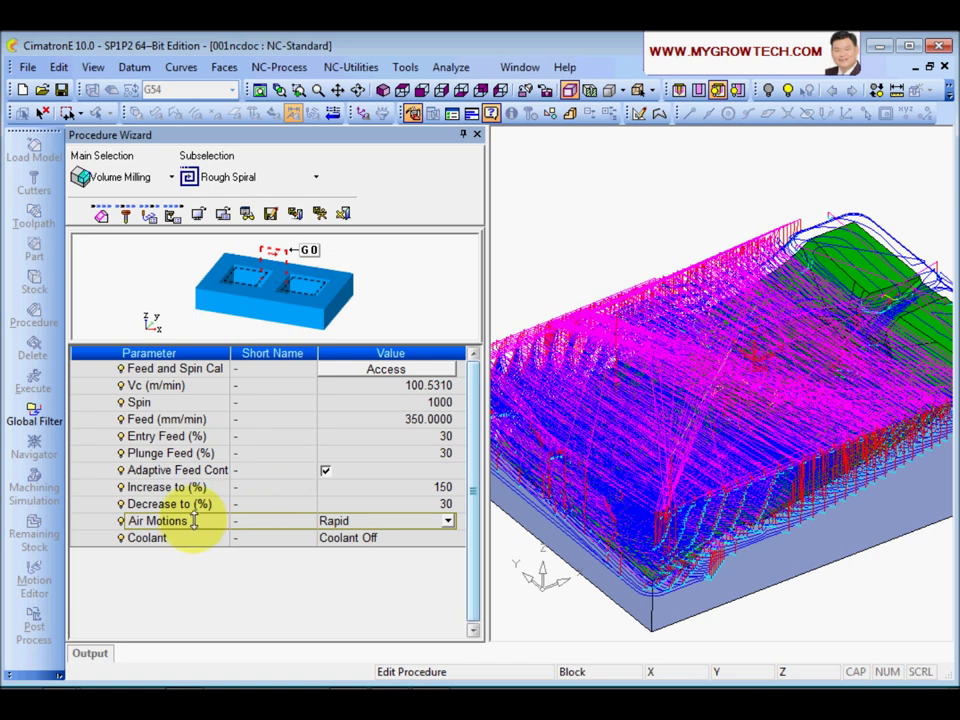
{"action": "left_click", "coordinate": [447, 521]}
{"action": "left_click", "coordinate": [369, 540]}
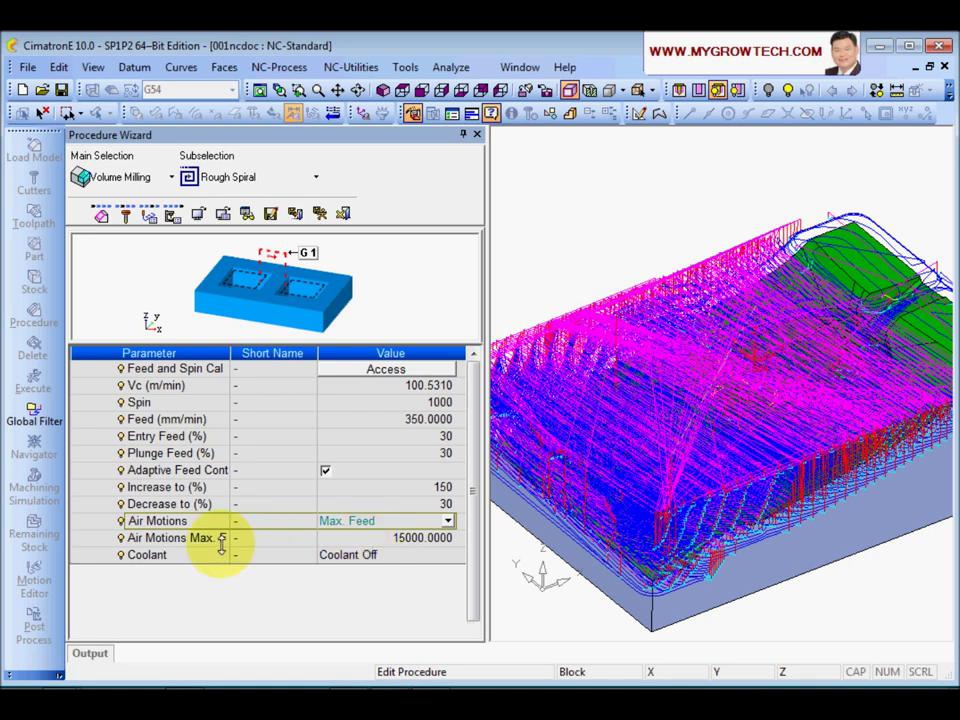
- Set the maximum feed for air motions to 10000 in the Rough Spiral procedure's machine parameters
{"action": "left_click", "coordinate": [340, 538]}
{"action": "left_click", "coordinate": [327, 538]}
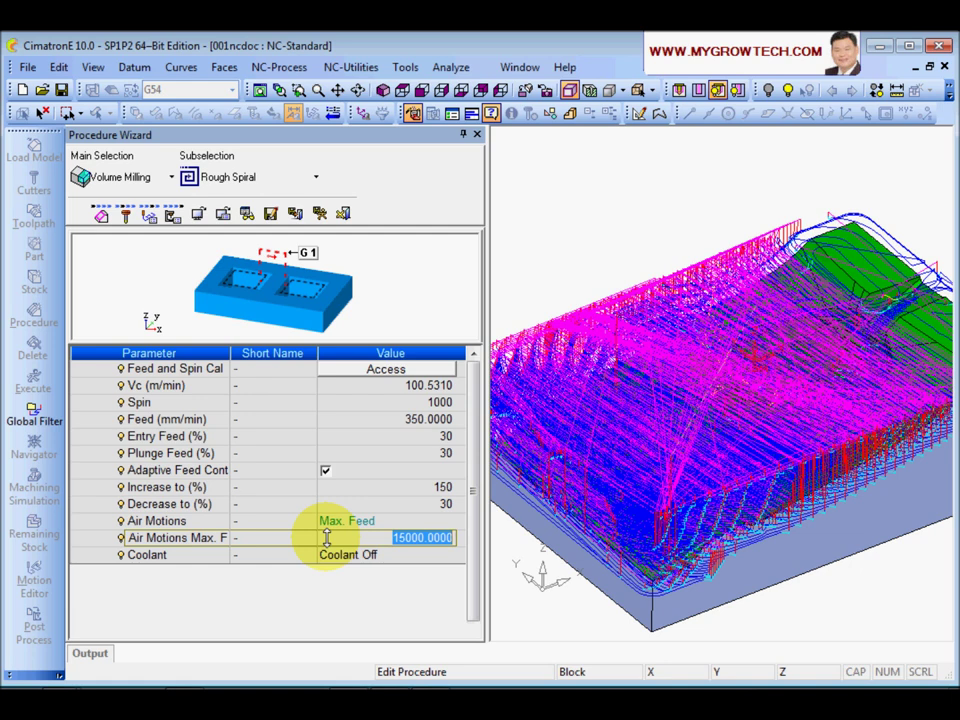
{"action": "type", "text": "1"}
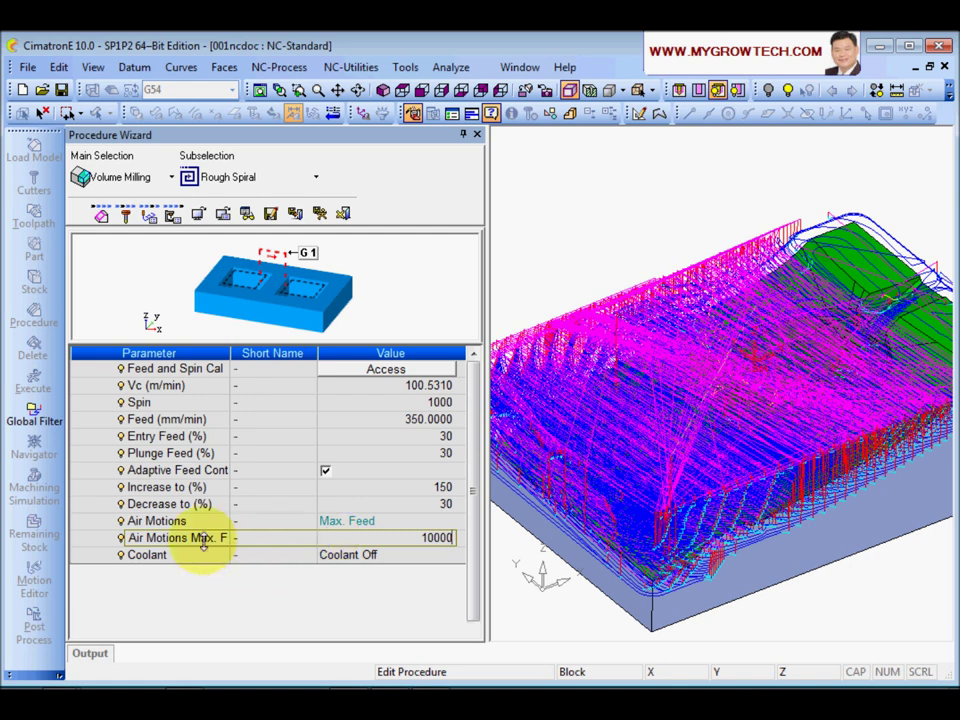
{"action": "key", "text": "Return"}
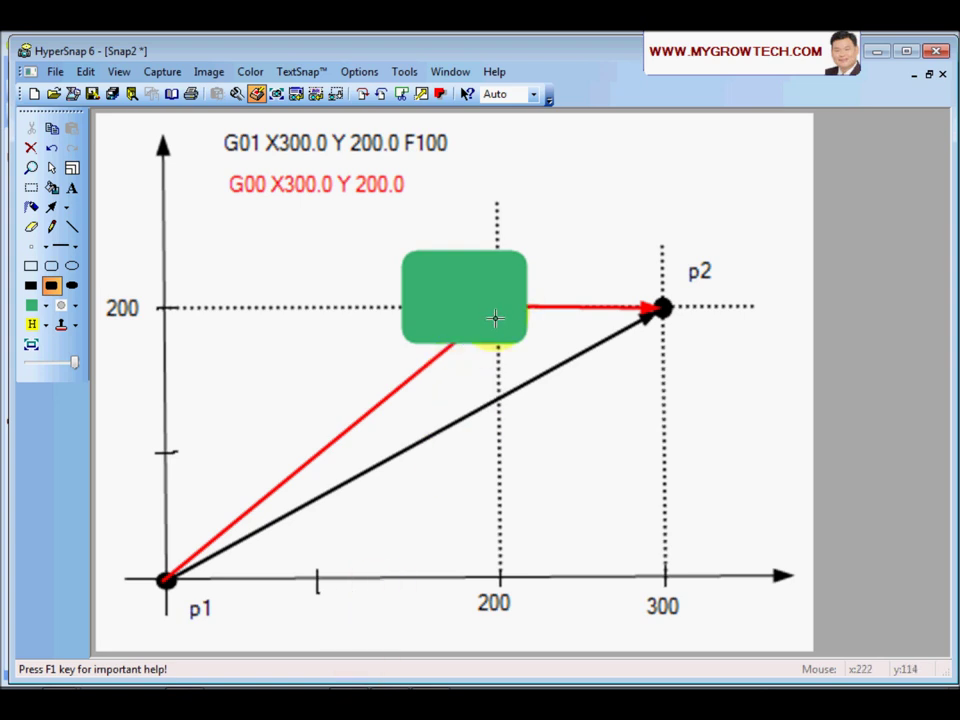
- Switch back from the G00/G01 diagram to CimatronE and review the Air Motions mode and its maximum feed
{"action": "left_click", "coordinate": [345, 685]}
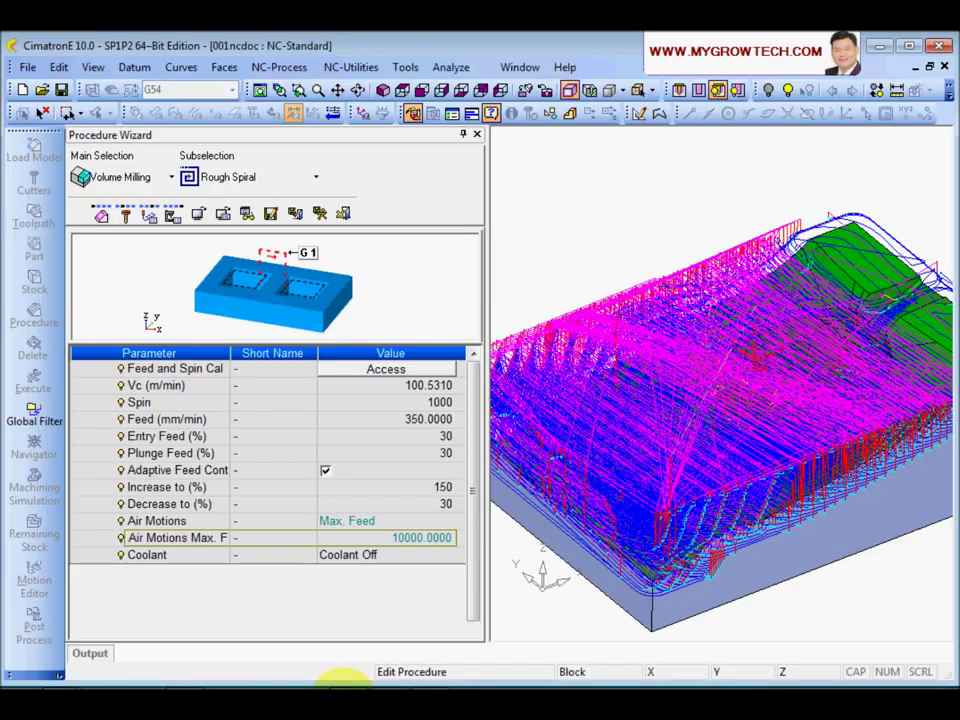
{"action": "left_click", "coordinate": [155, 521]}
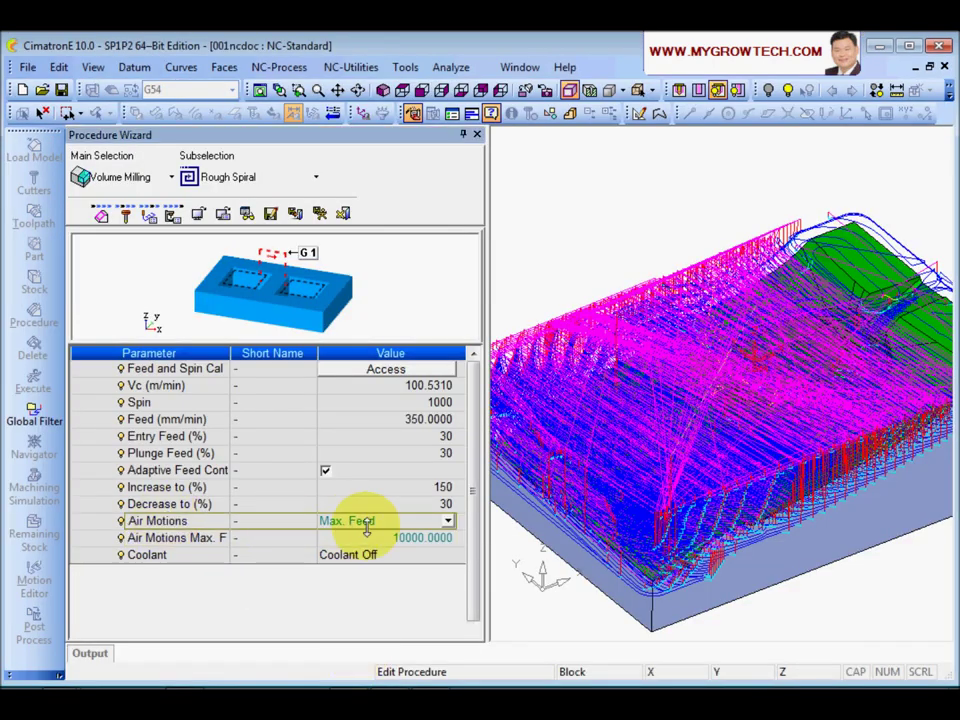
{"action": "left_click", "coordinate": [215, 538]}
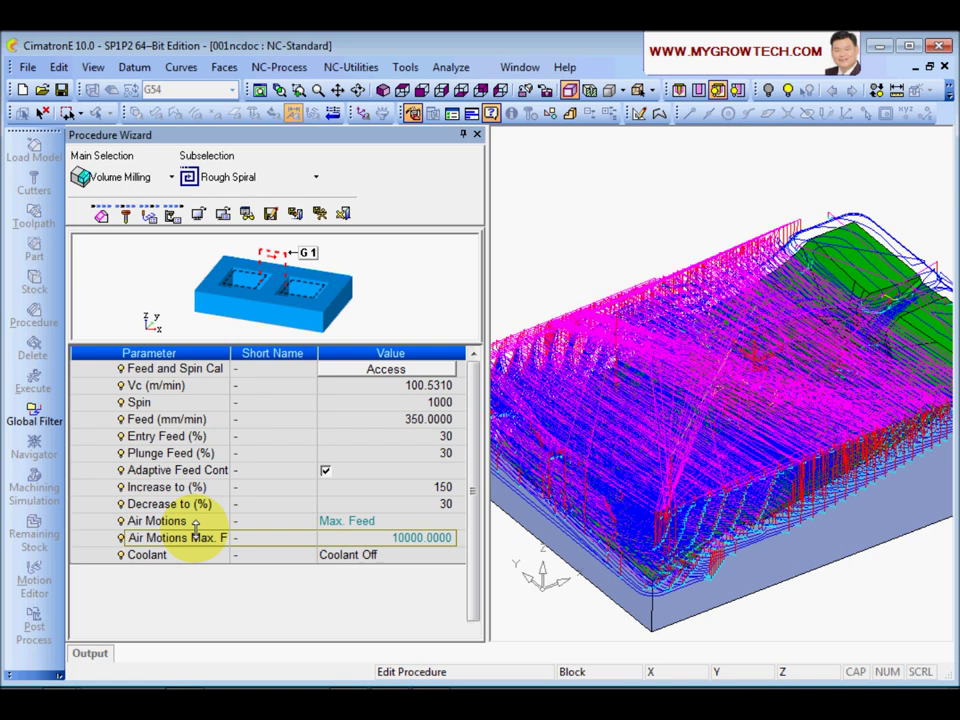
- Display the procedure's motion parameters and inspect the Internal Clearance setting under Clearance & UCS
{"action": "left_click", "coordinate": [149, 213]}
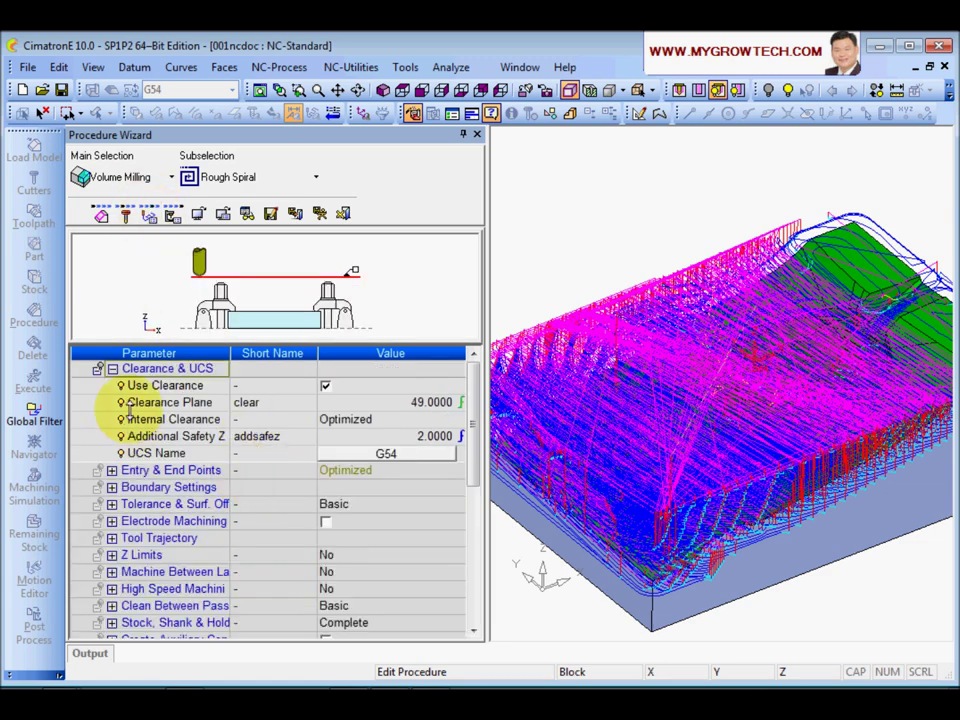
{"action": "left_click", "coordinate": [172, 419]}
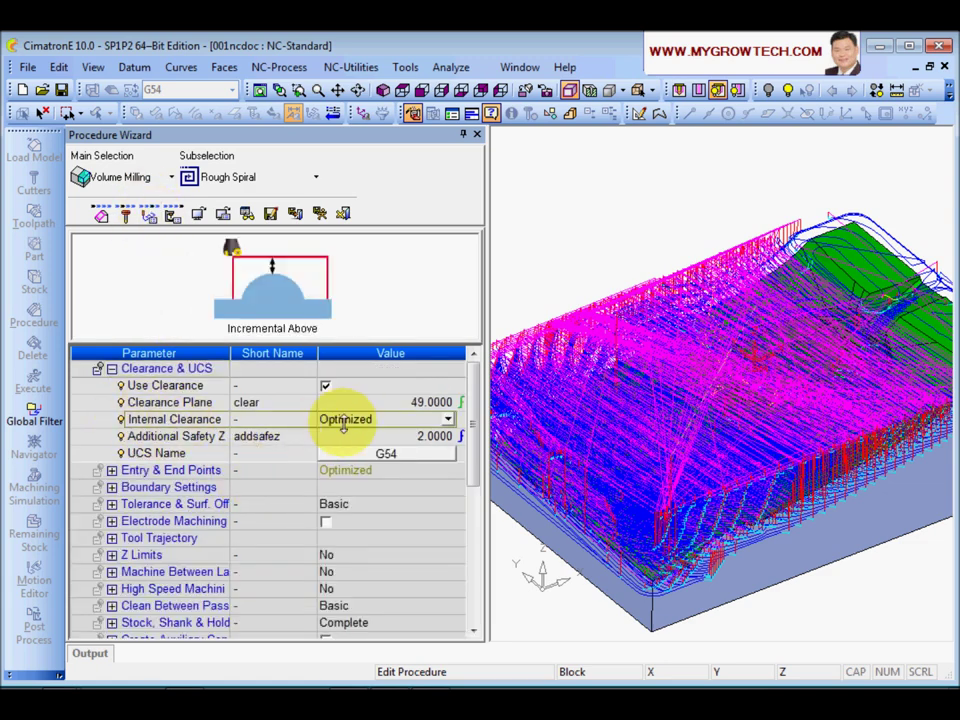